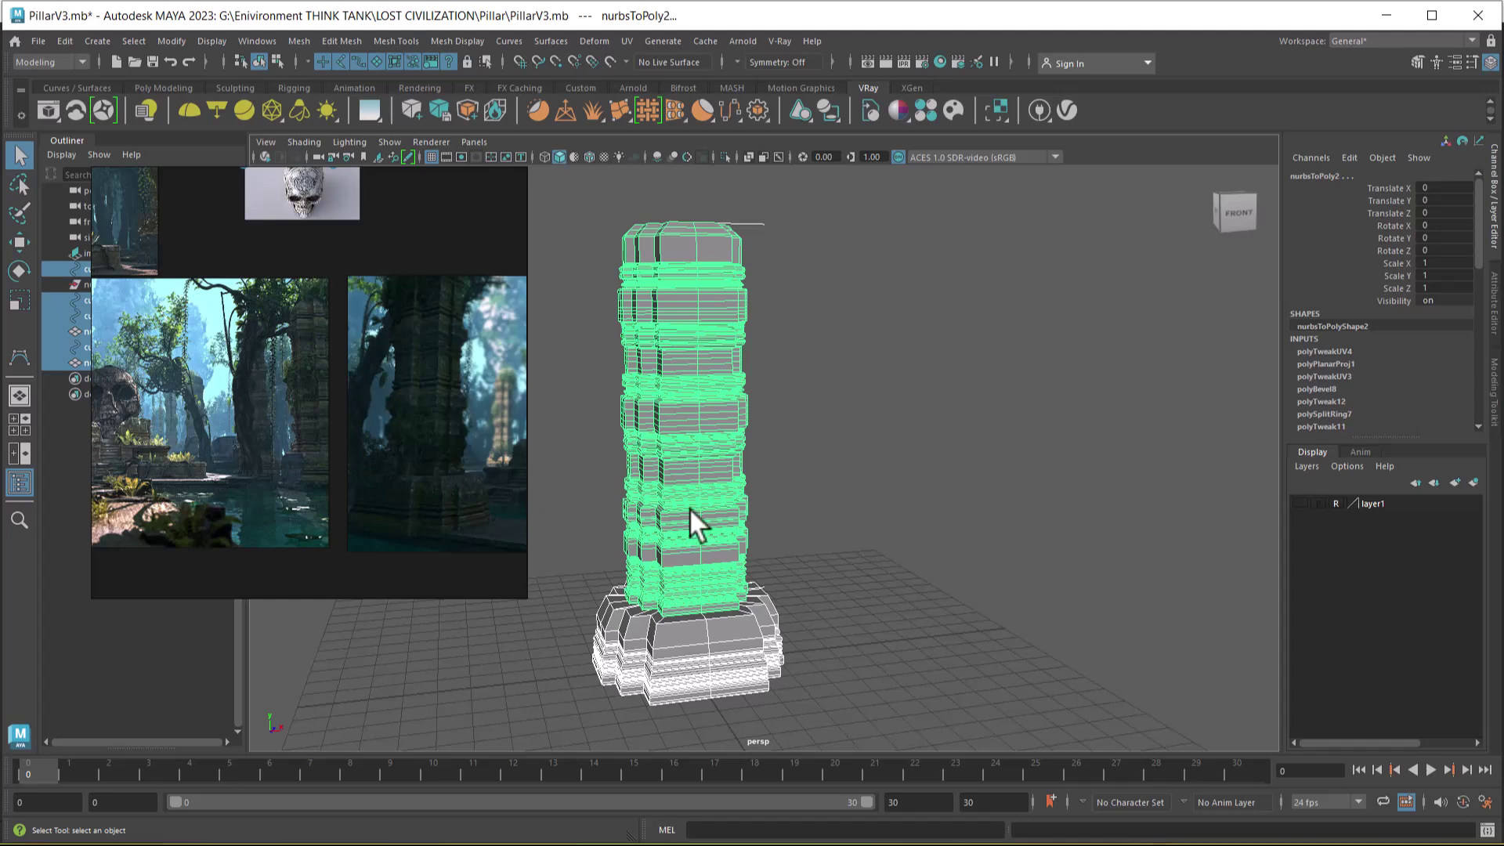
Inspect the pillar's shaft and base meshes, selecting each one separately and then both together.
left_click_drag(721, 518, 735, 476, "alt")
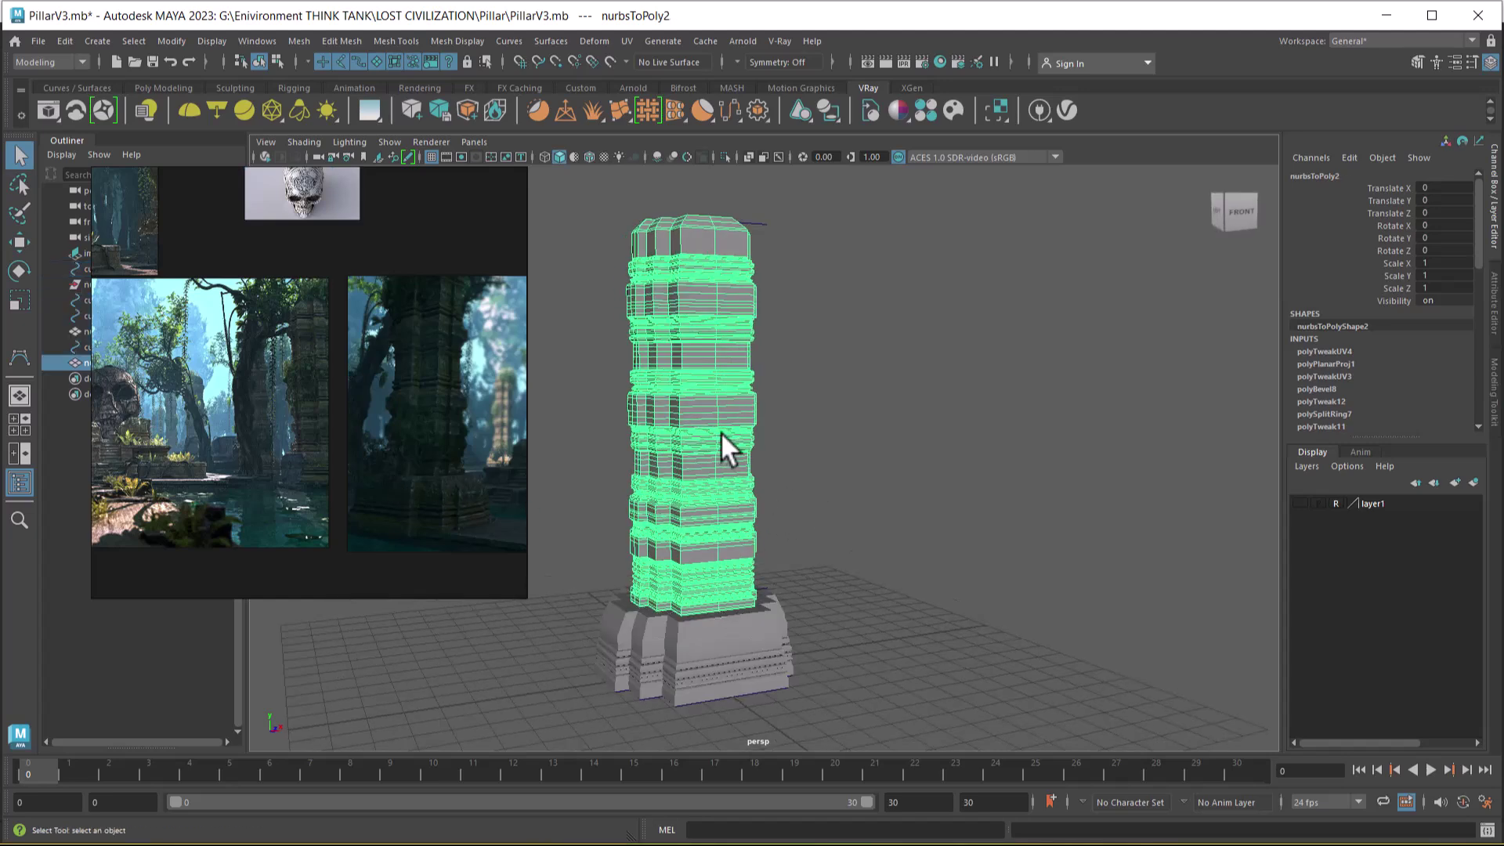
left_click(751, 332)
left_click(749, 331)
right_click(937, 286)
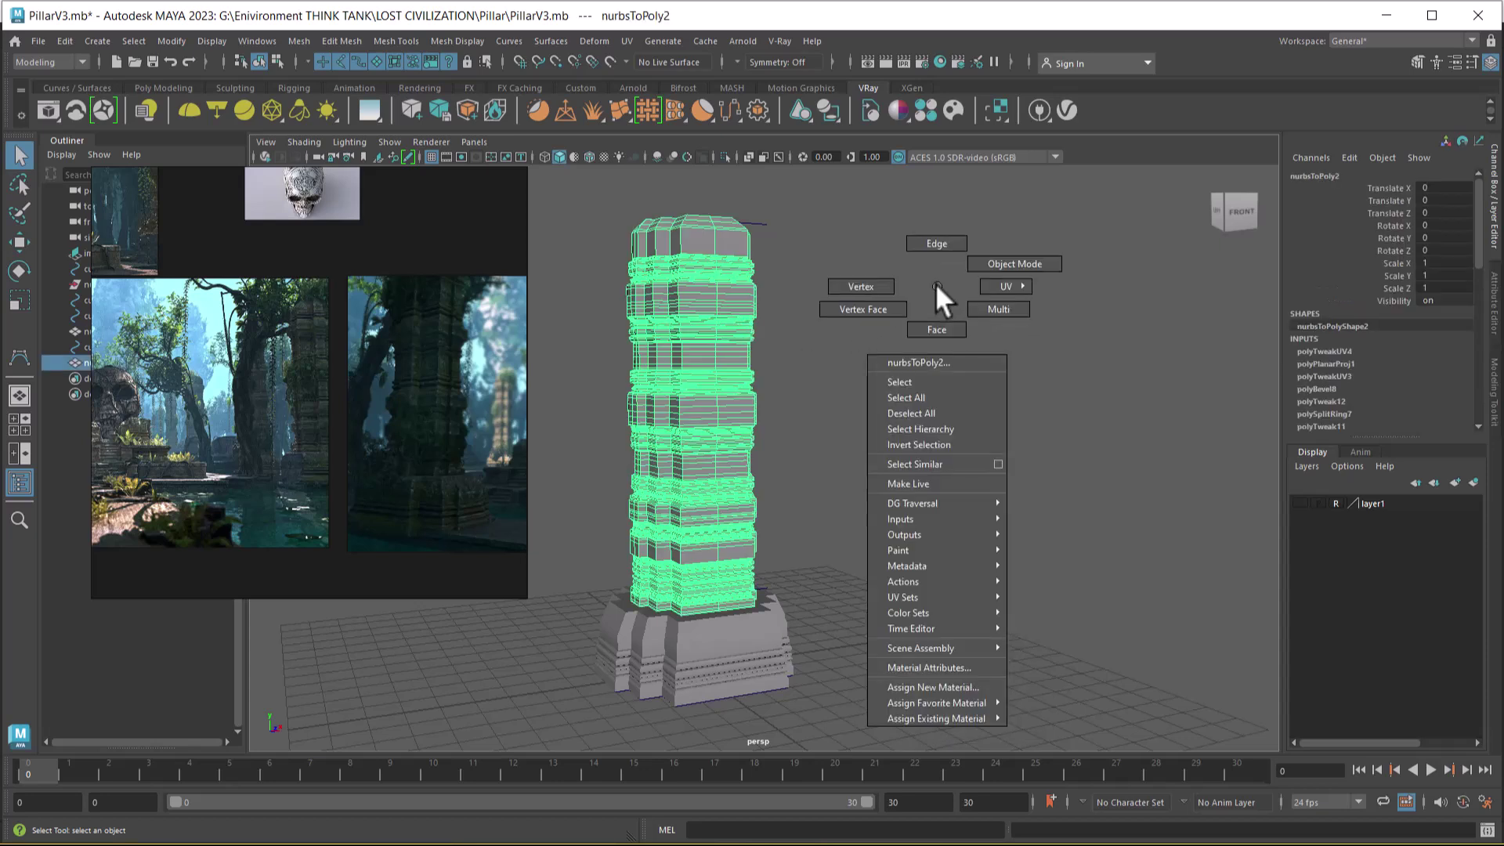
right_click_drag(937, 286, 909, 244)
left_click(704, 643)
right_click_drag(975, 398, 1053, 375)
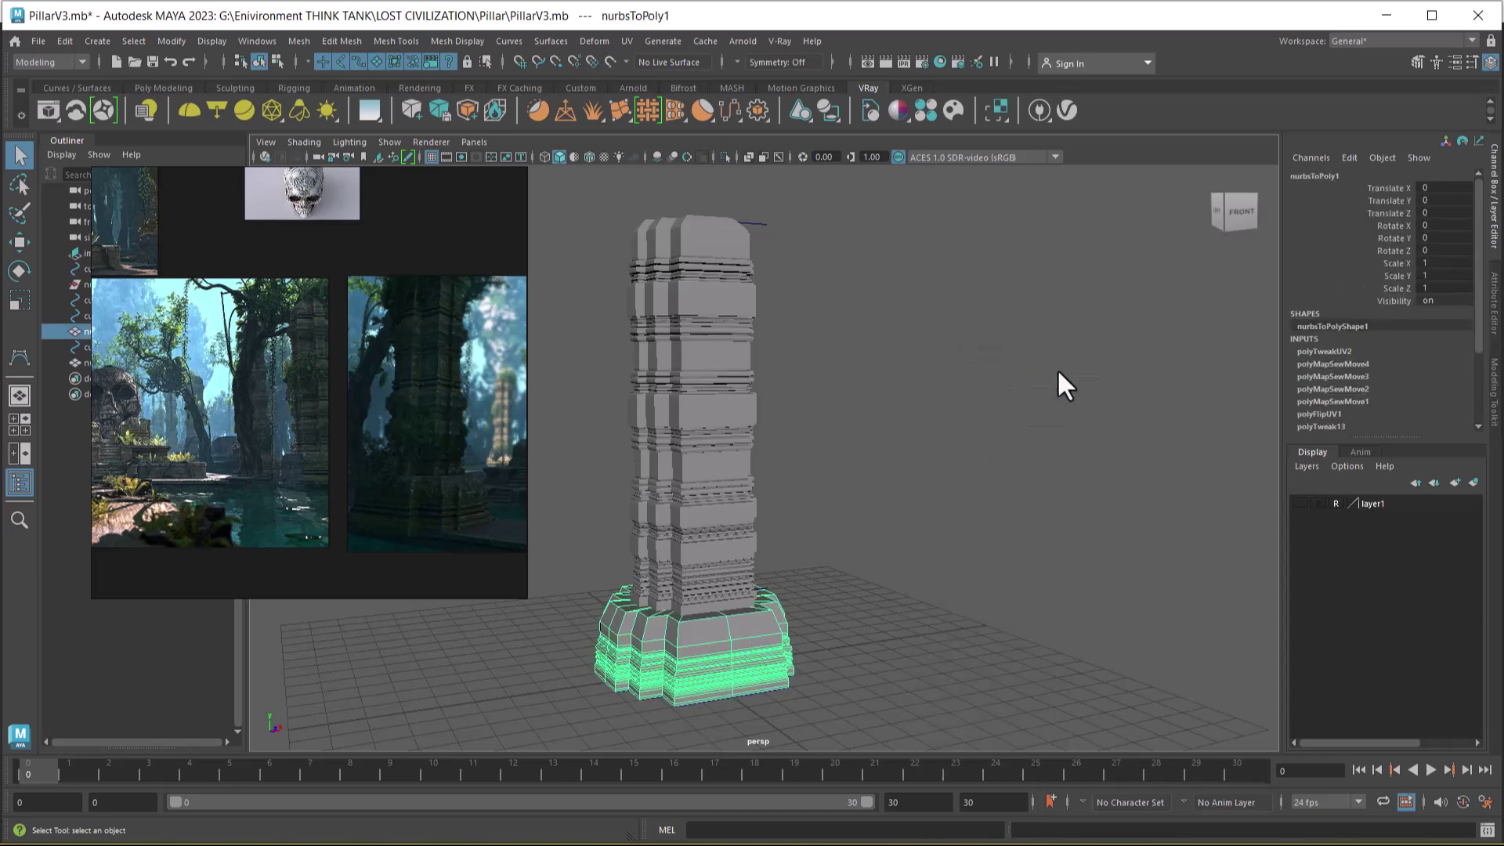
left_click(704, 483)
left_click(741, 641, "shift")
left_click_drag(774, 540, 684, 572, "alt")
key("alt+h")
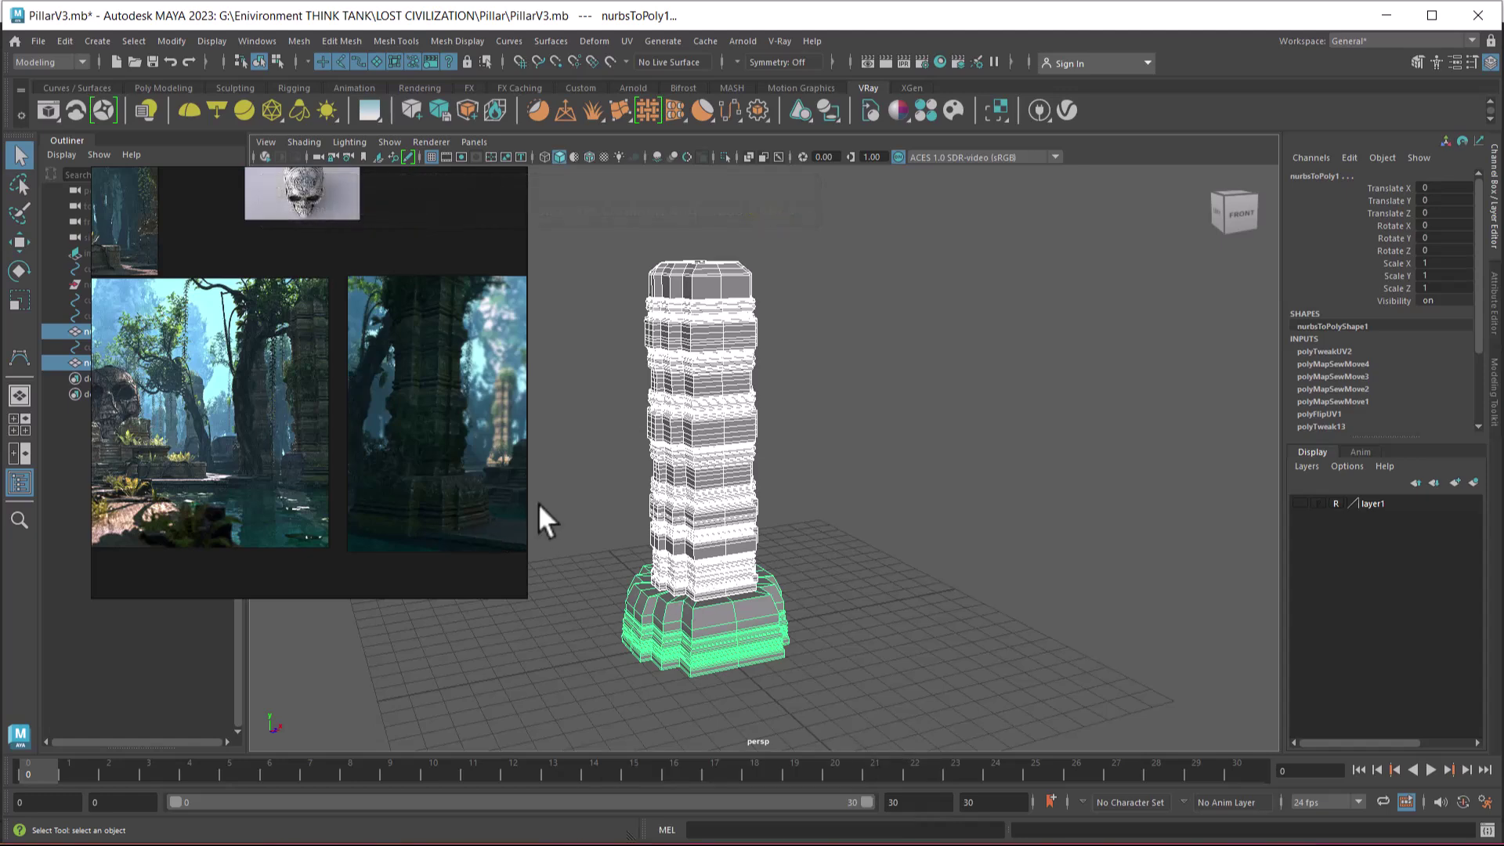
Examine the jungle temple pillar images on the maximized skull reference board, and minimize the board.
scroll(291, 510, "down", 4)
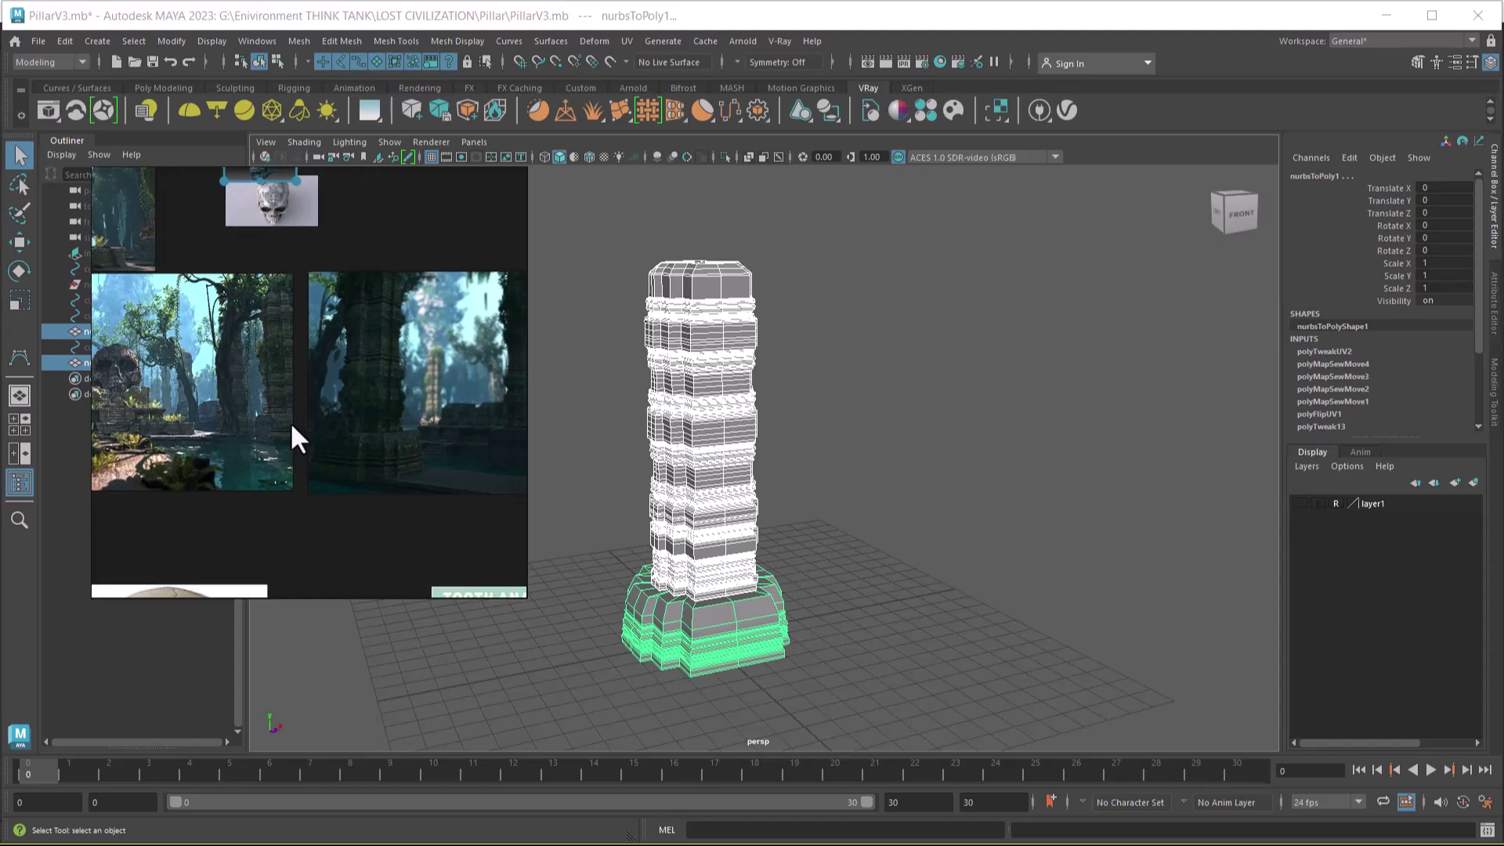
scroll(289, 446, "up", 3)
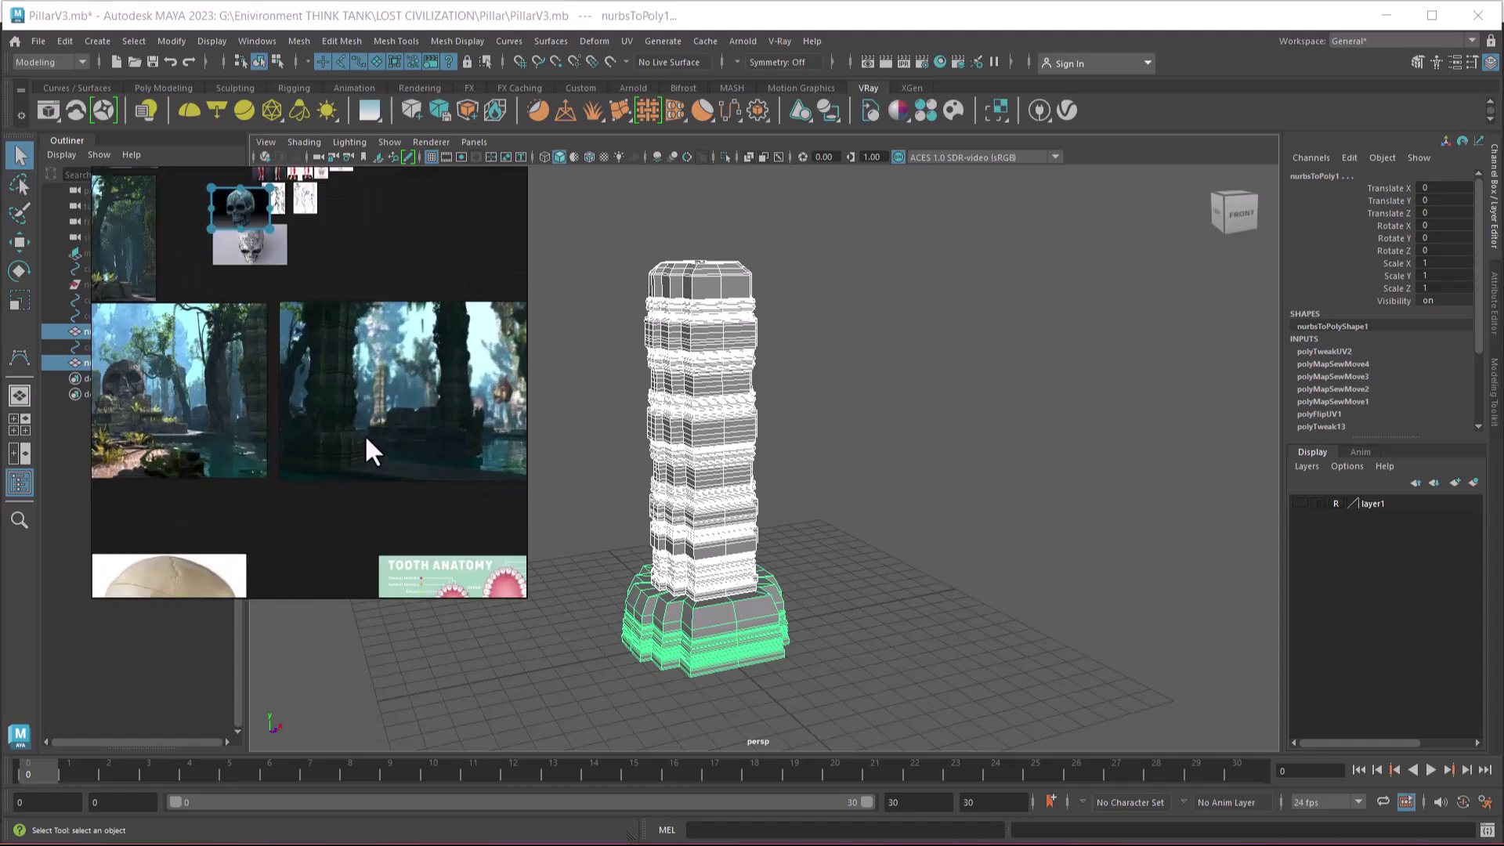
middle_click_drag(241, 426, 338, 436)
left_click(486, 182)
middle_click_drag(478, 440, 544, 444)
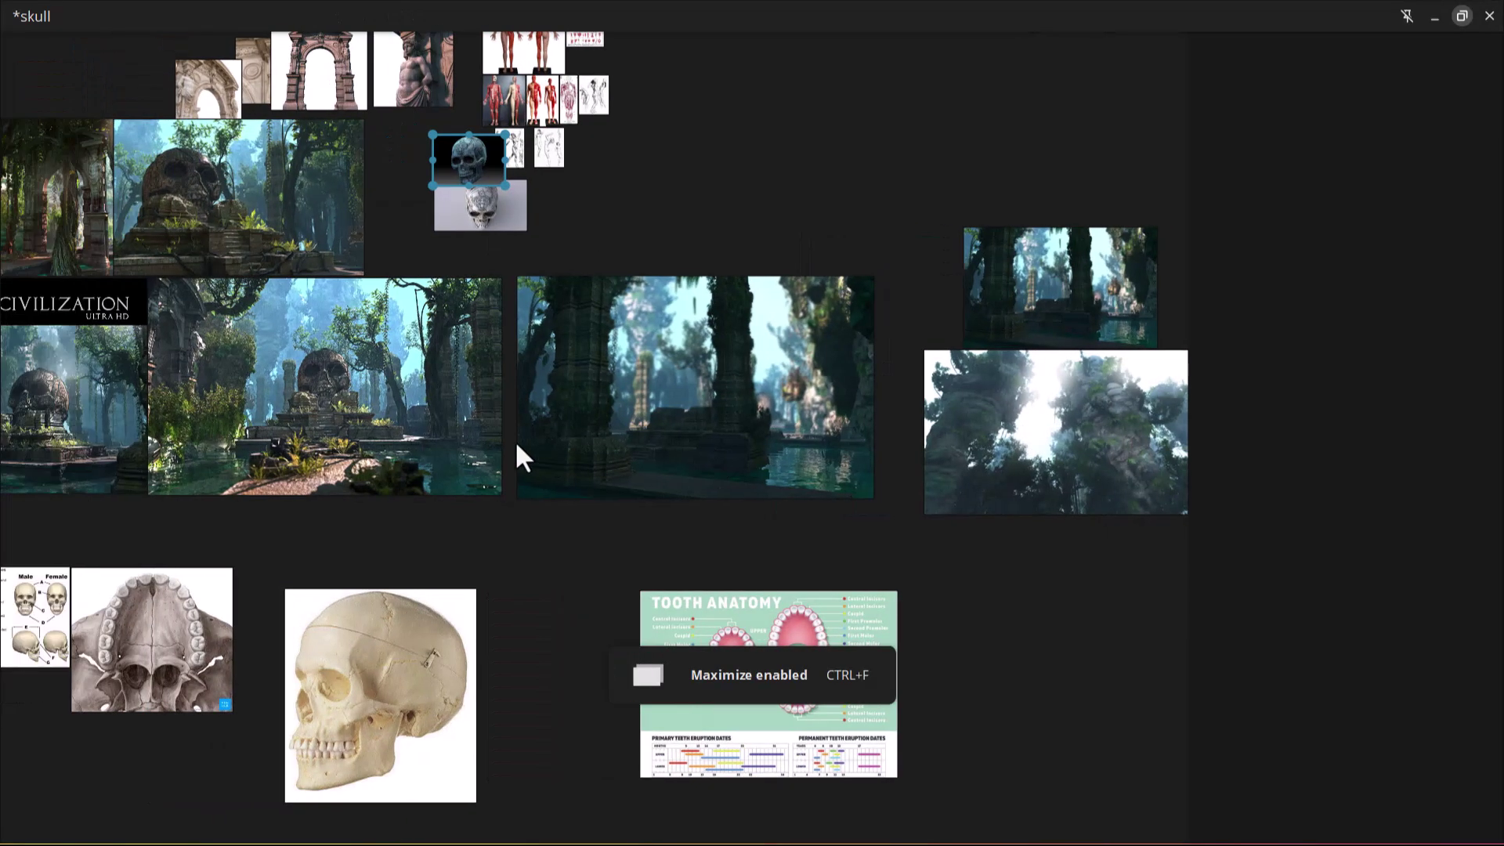
scroll(544, 445, "up", 2)
middle_click_drag(459, 420, 518, 464)
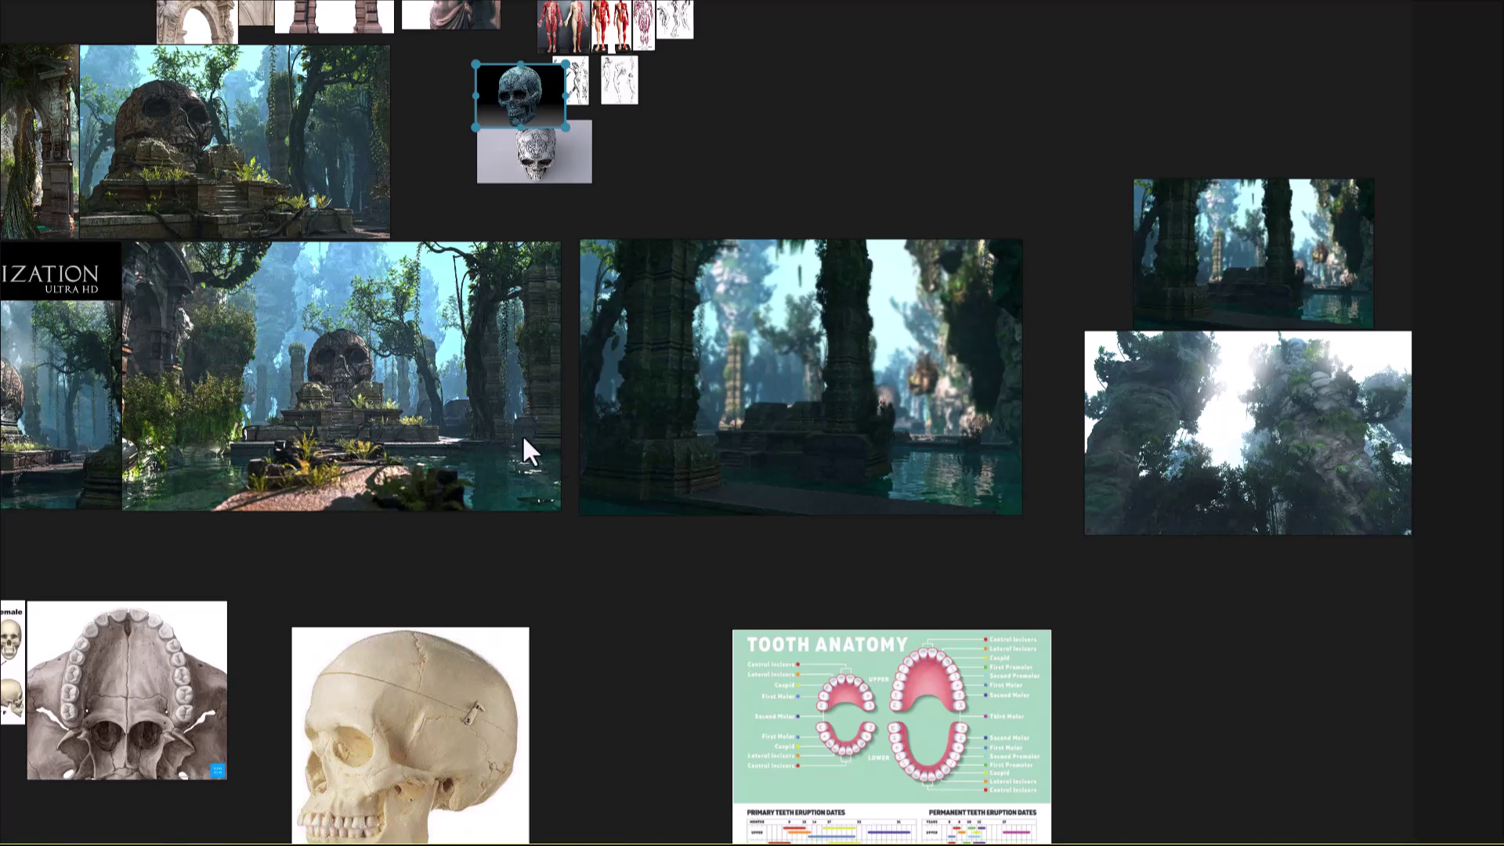
scroll(538, 470, "up", 5)
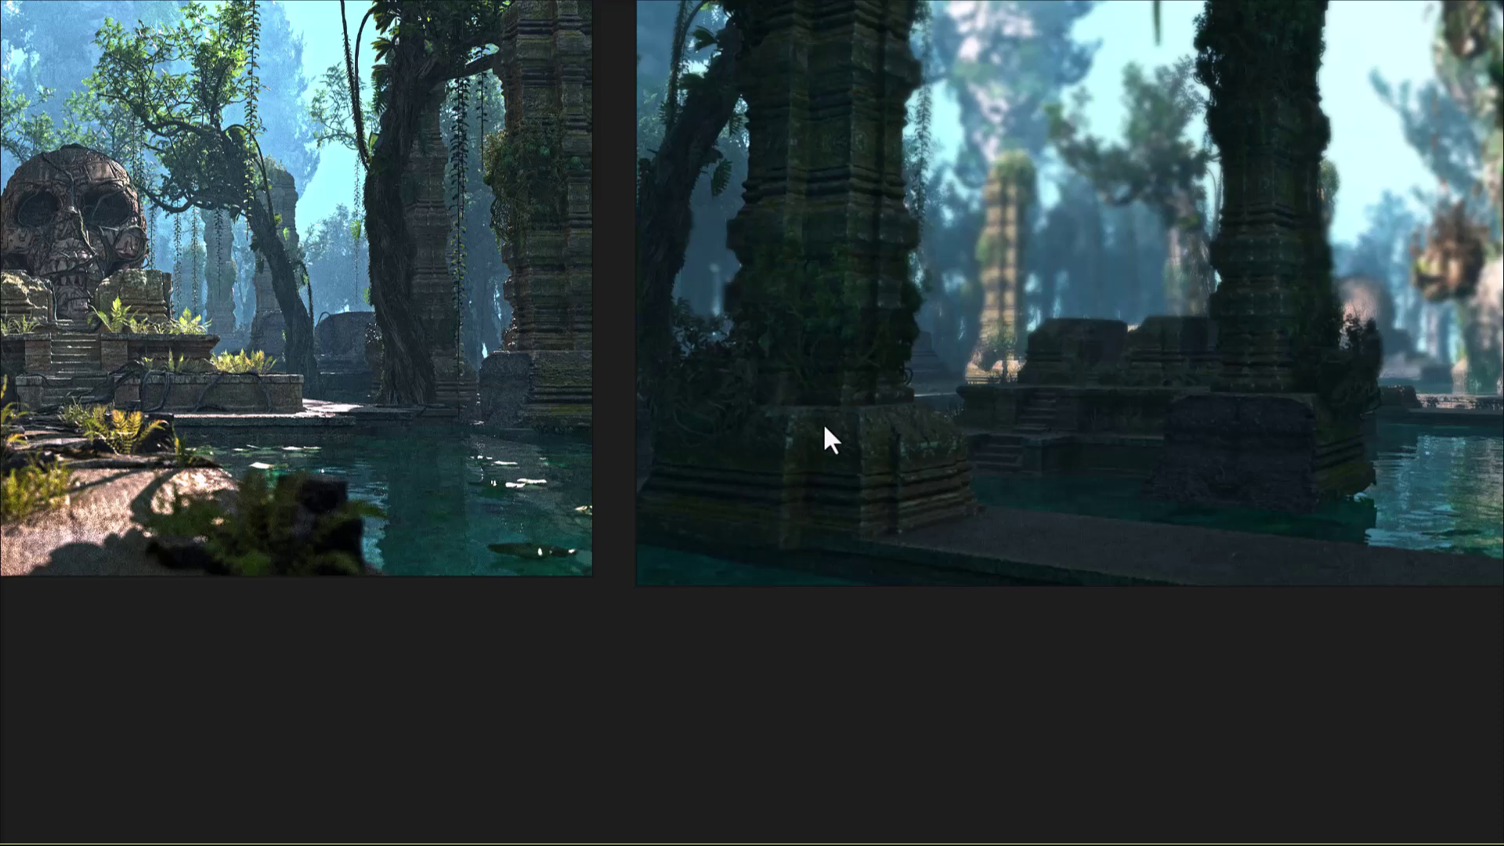
scroll(854, 330, "down", 5)
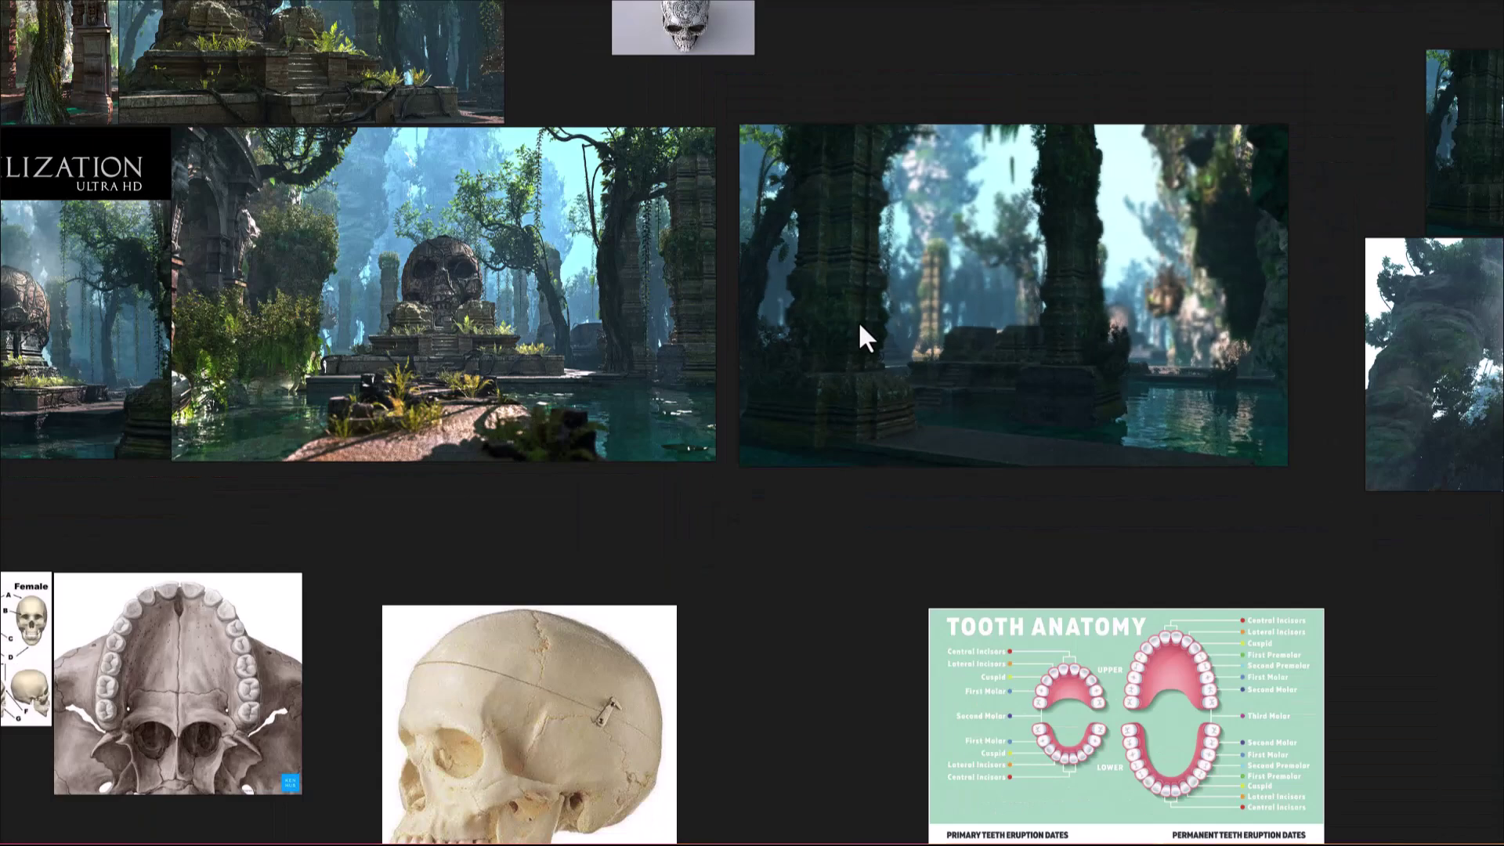
middle_click_drag(857, 319, 766, 426)
middle_click_drag(346, 412, 239, 453)
left_click(1453, 8)
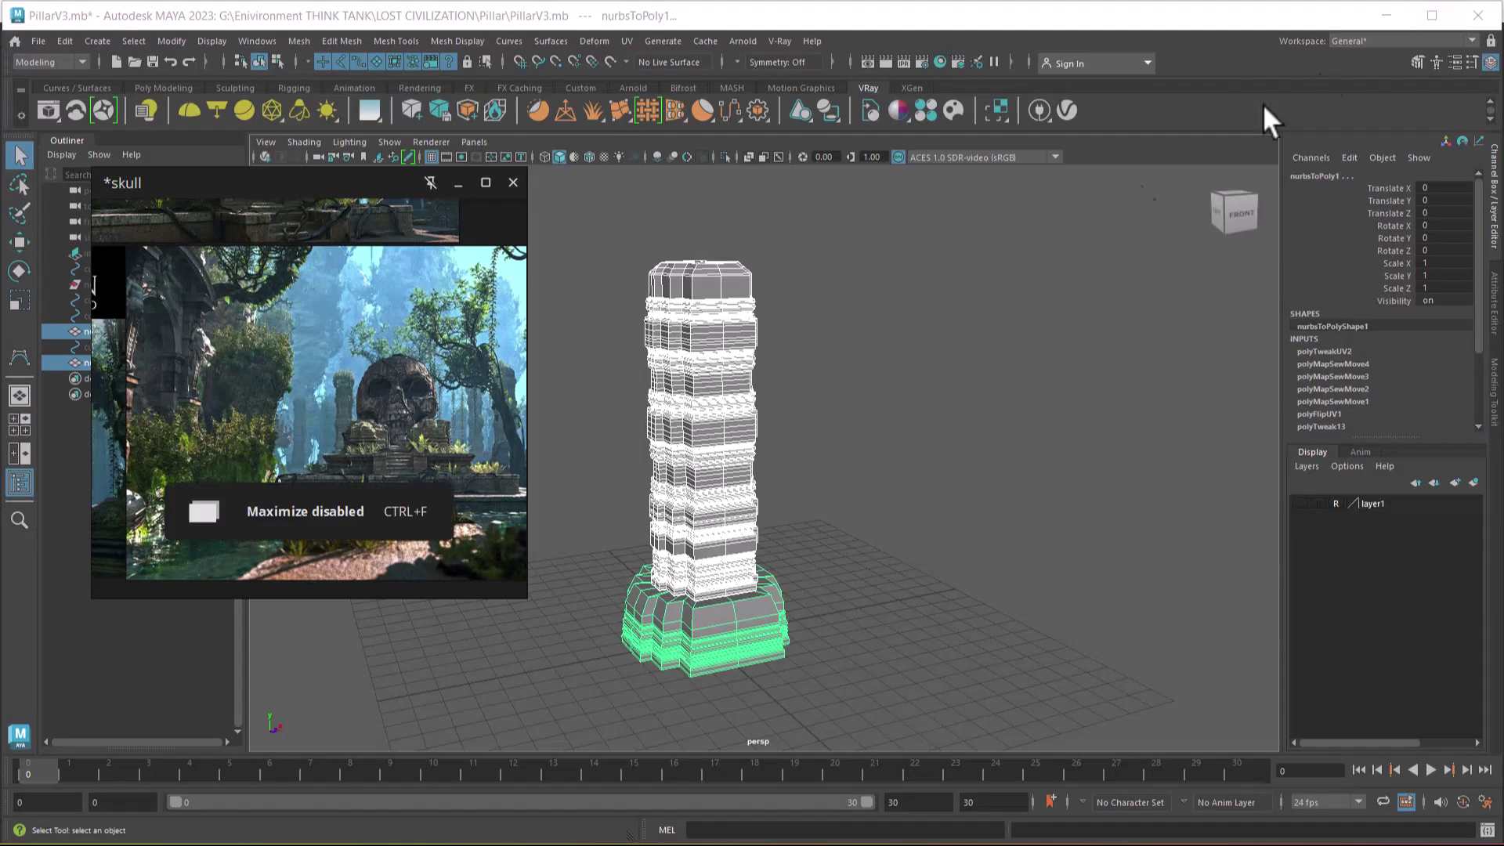
left_click(883, 422)
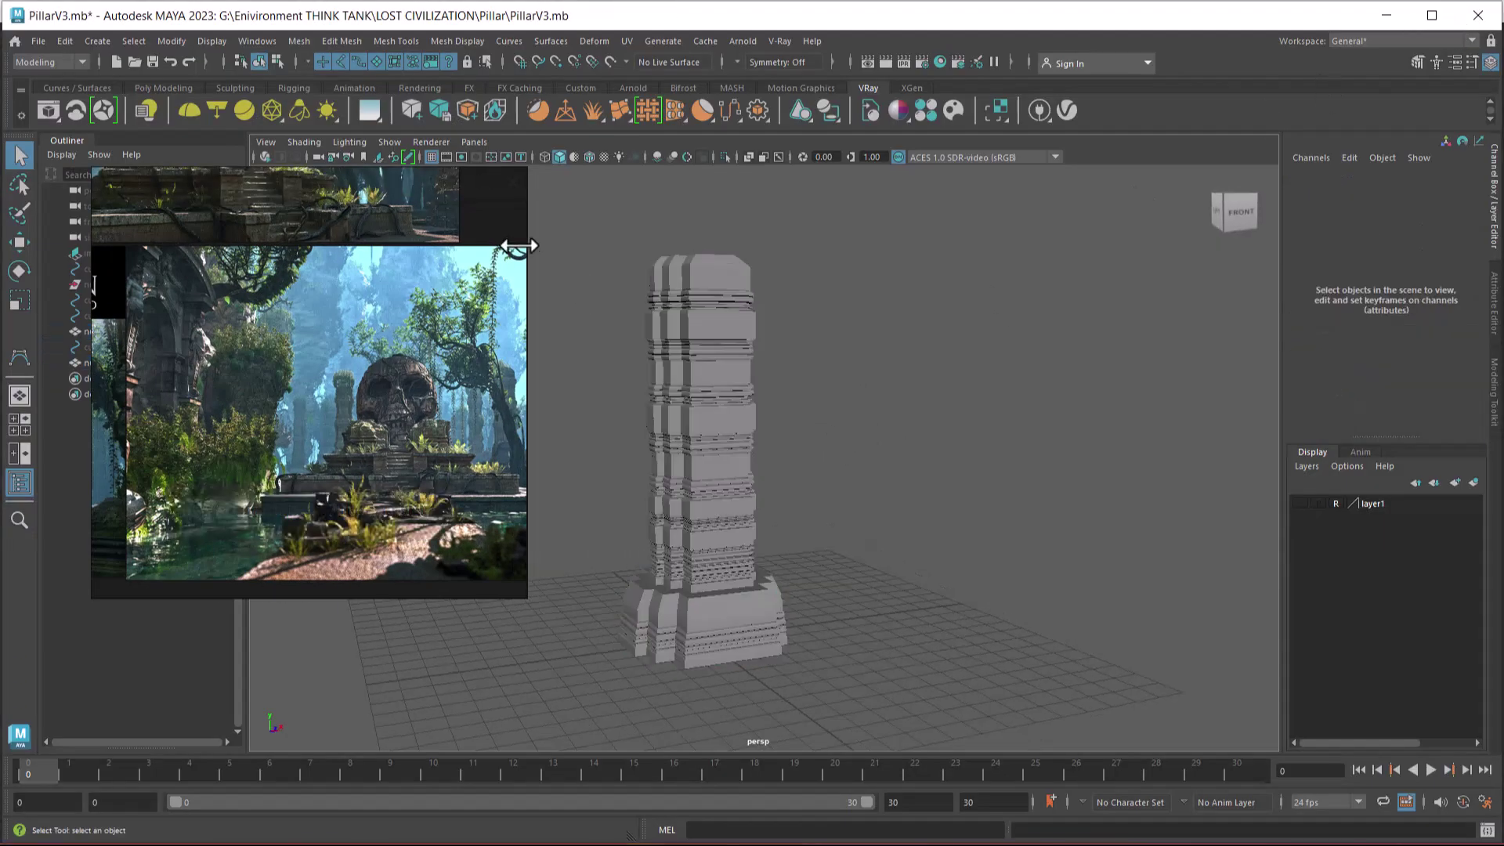
left_click(467, 186)
Delete the construction history of the pillar's shaft and base meshes.
right_click_drag(906, 416, 843, 426, "alt")
left_click_drag(843, 426, 860, 332, "alt")
left_click_drag(884, 246, 575, 697)
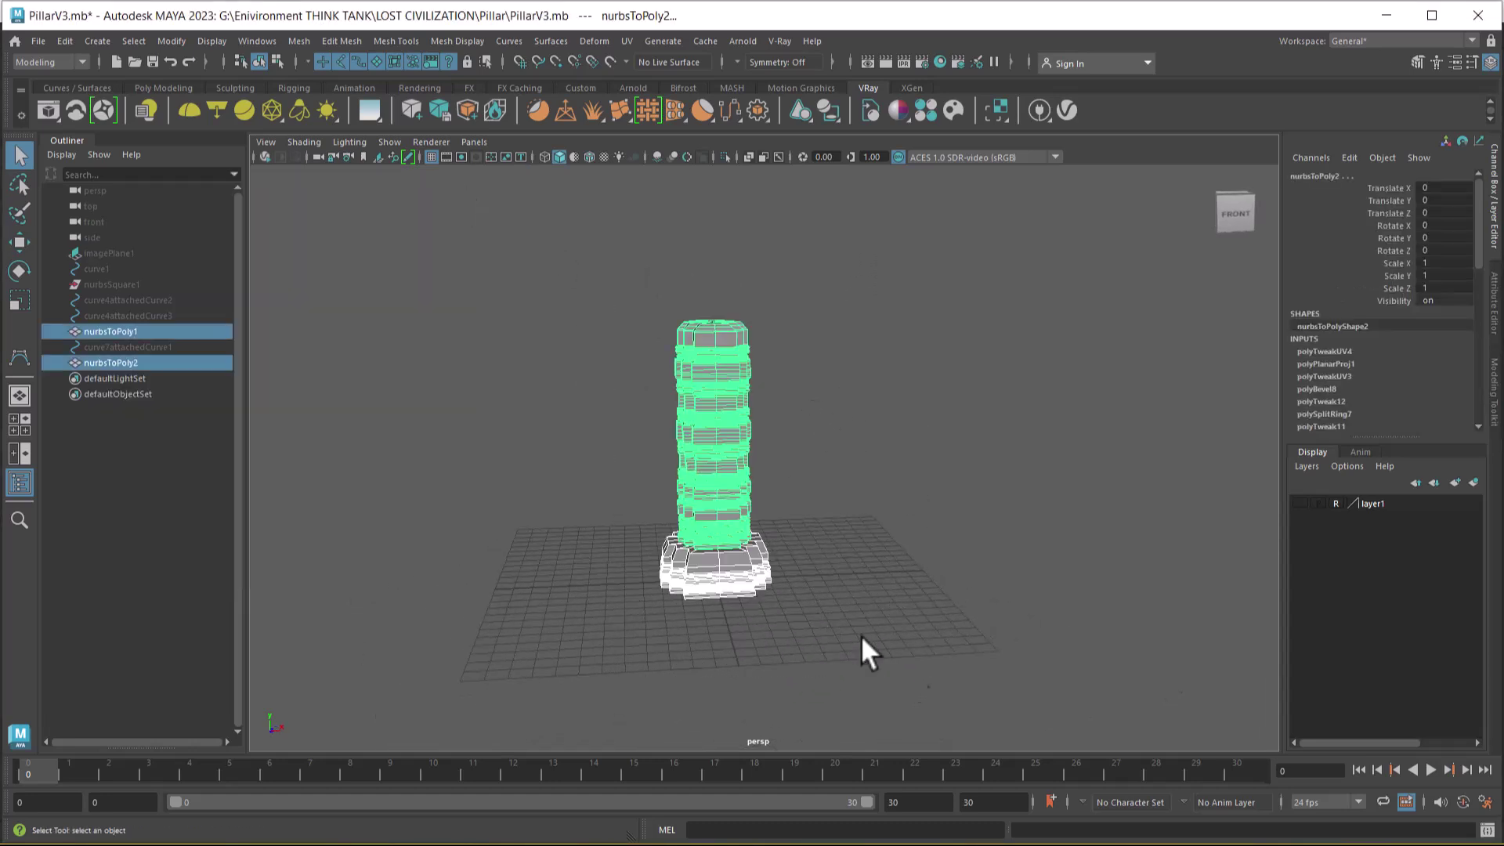
left_click(65, 43)
mouse_move(211, 232)
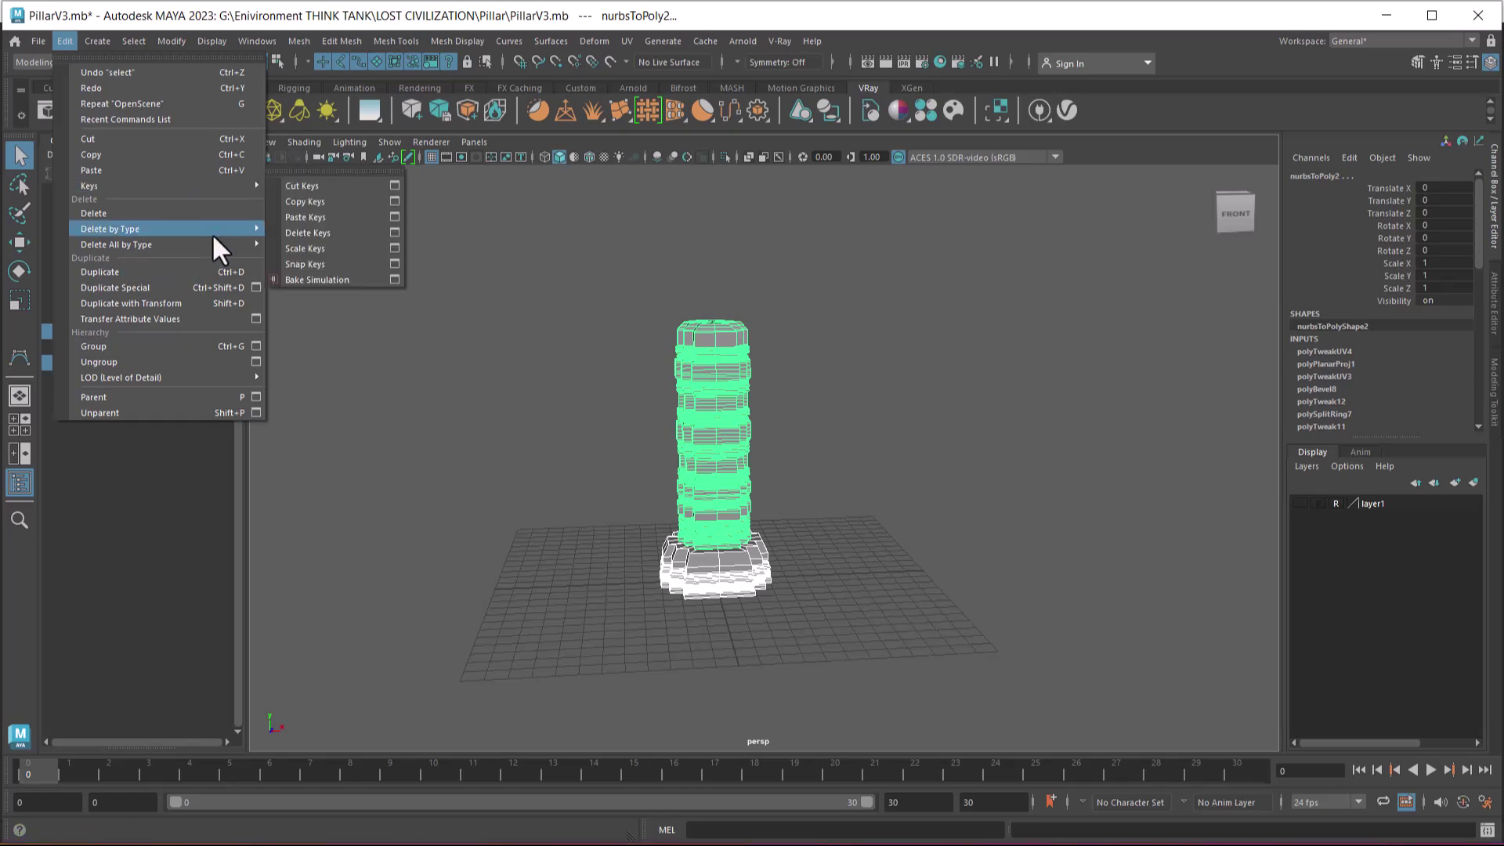
left_click(328, 227)
left_click(462, 356)
Examine the pillar's moulded bands up close and the whole pillar from a distance.
scroll(836, 581, "up", 10)
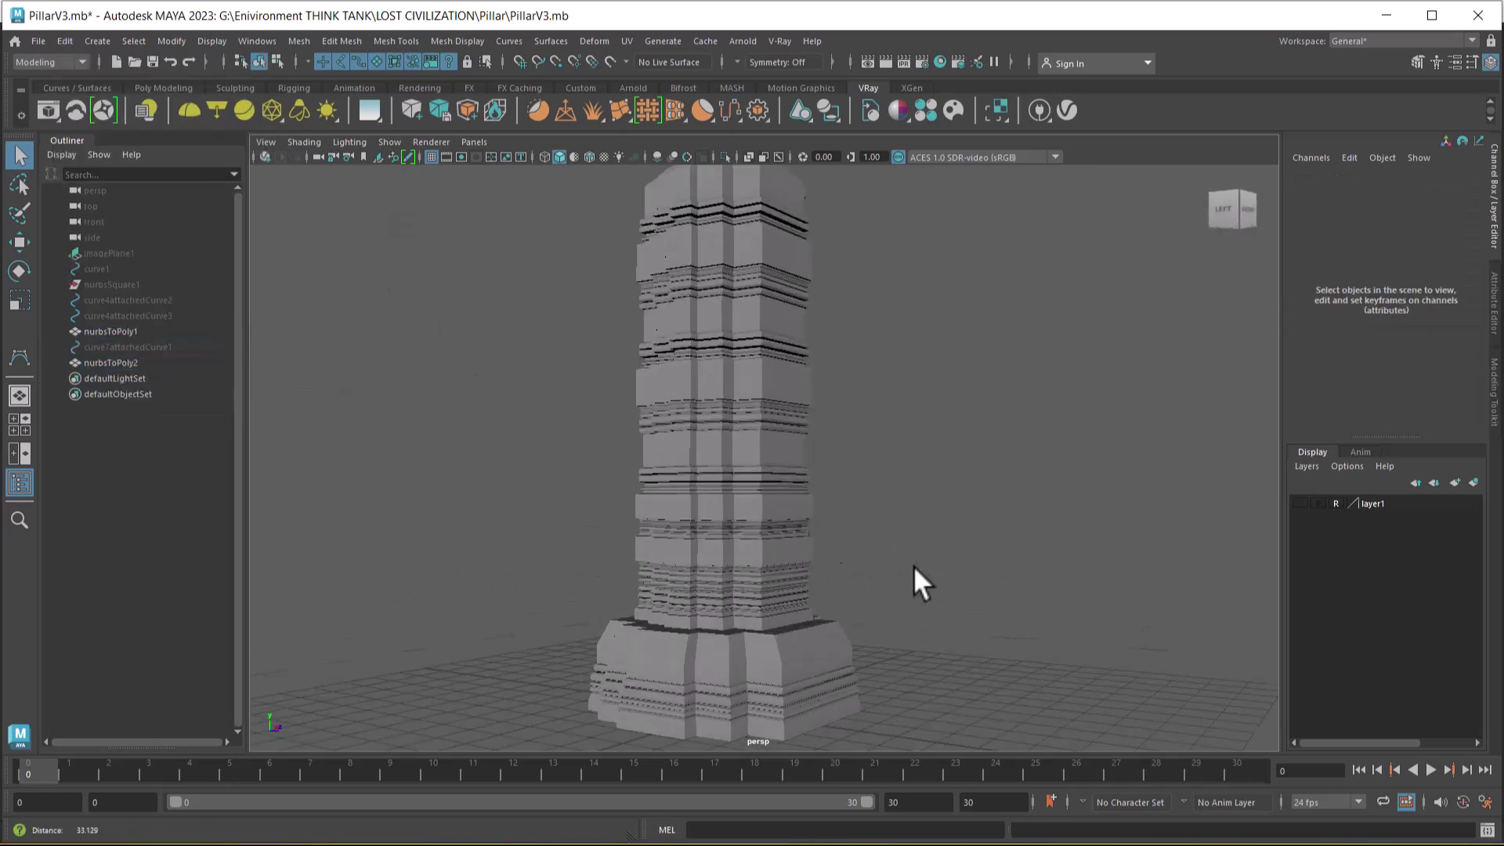
middle_click_drag(826, 494, 857, 504, "alt")
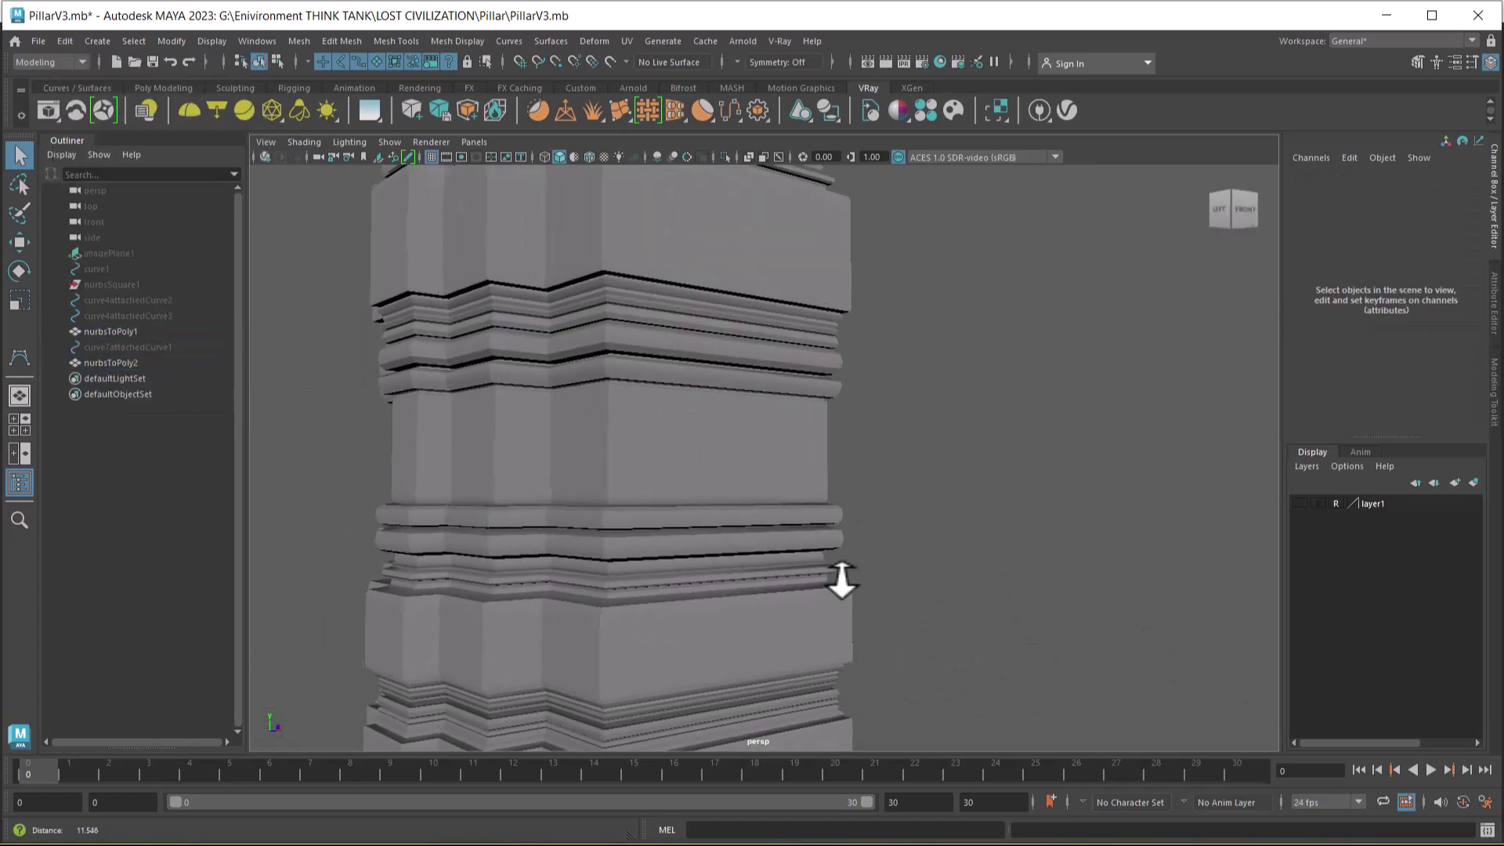
scroll(843, 577, "down", 10)
middle_click_drag(718, 447, 768, 477, "alt")
left_click_drag(768, 476, 904, 346, "alt")
left_click_drag(823, 210, 583, 663)
scroll(835, 538, "up", 2)
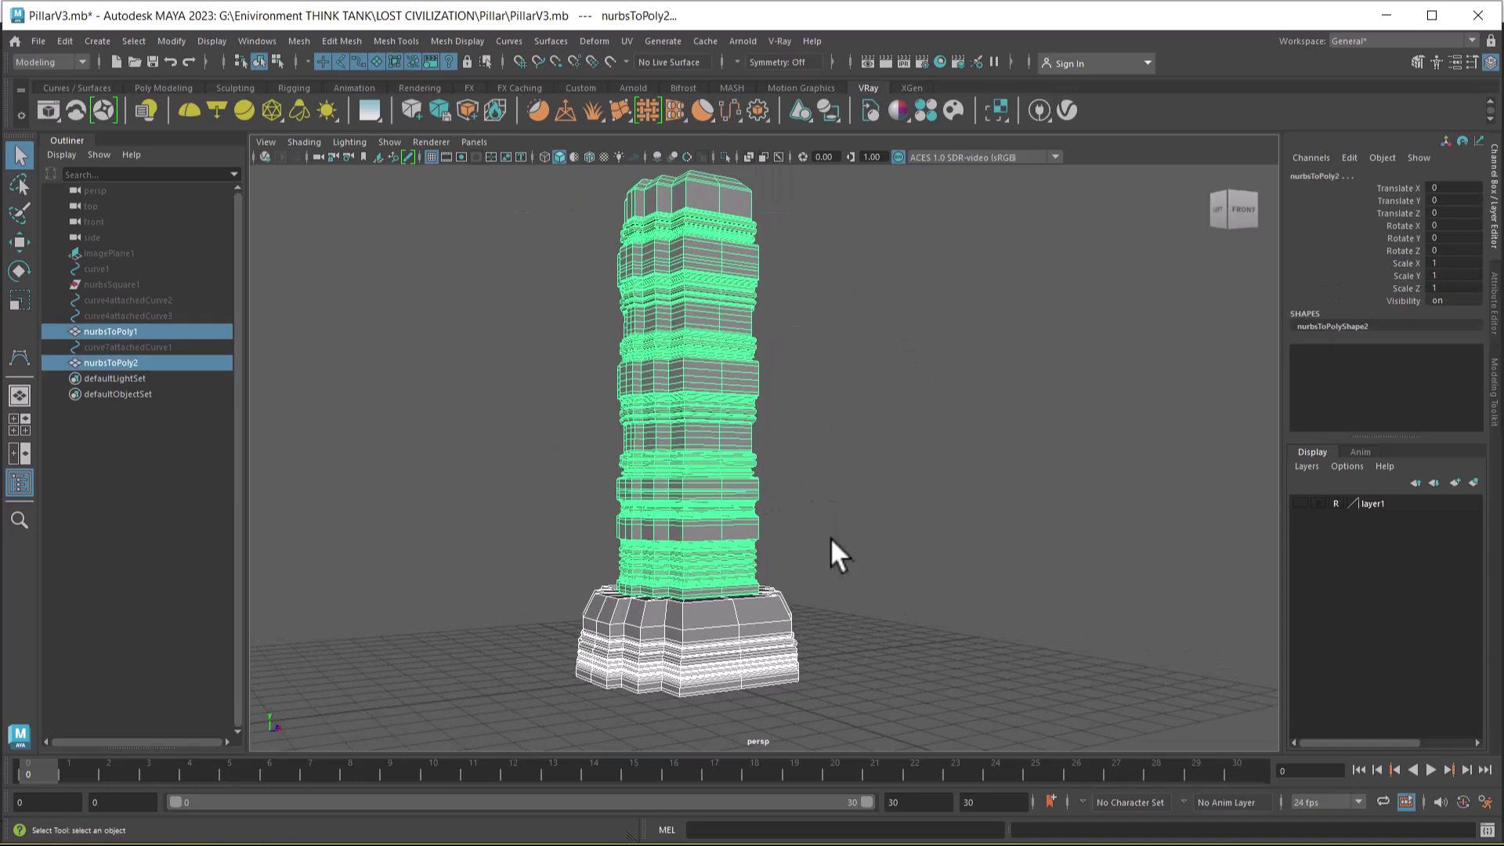
key("super")
key("super")
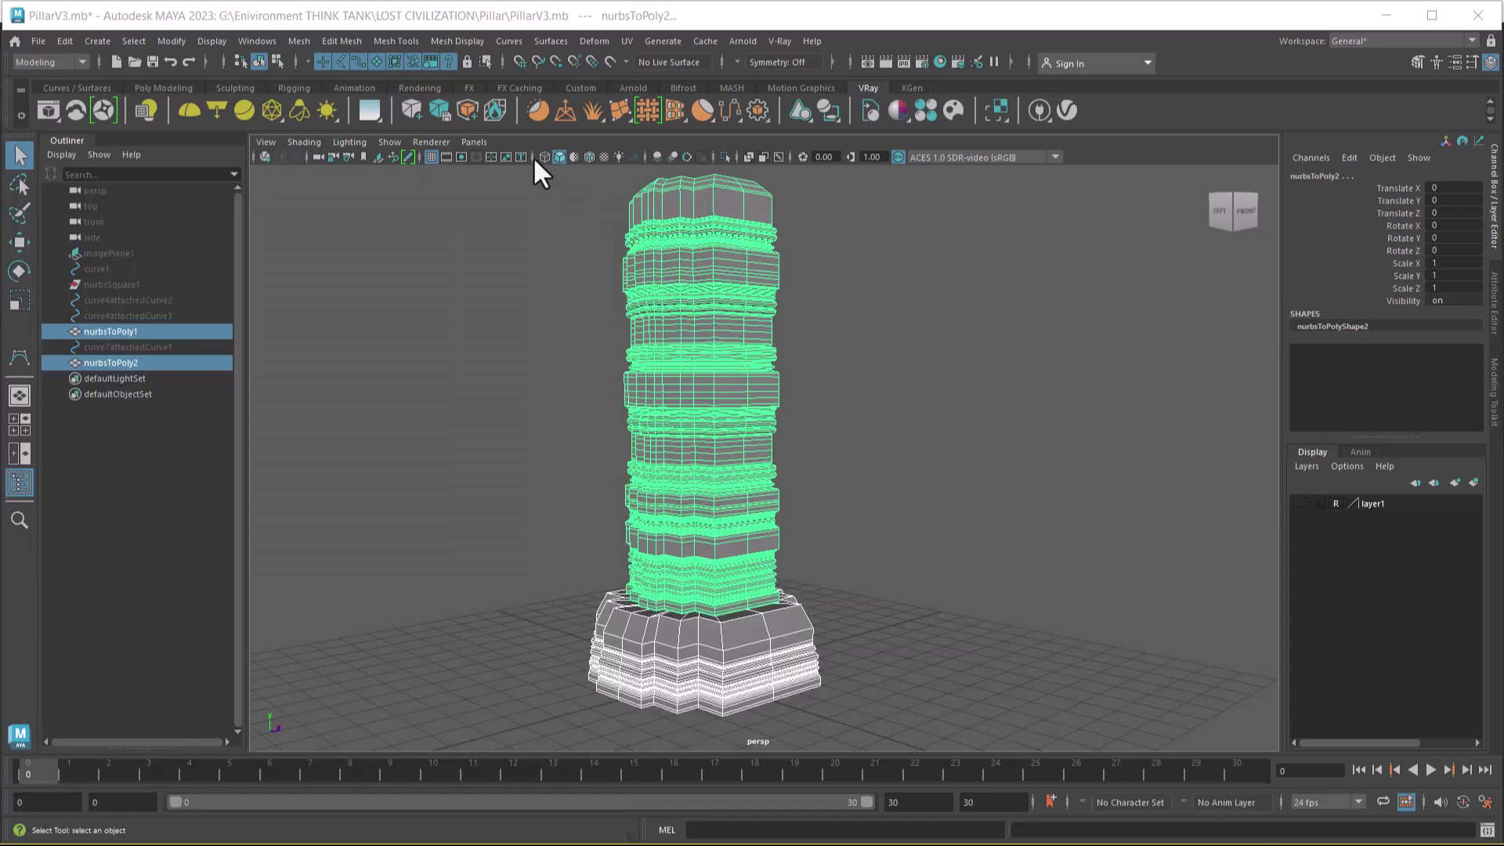
right_click_drag(843, 475, 810, 435, "alt")
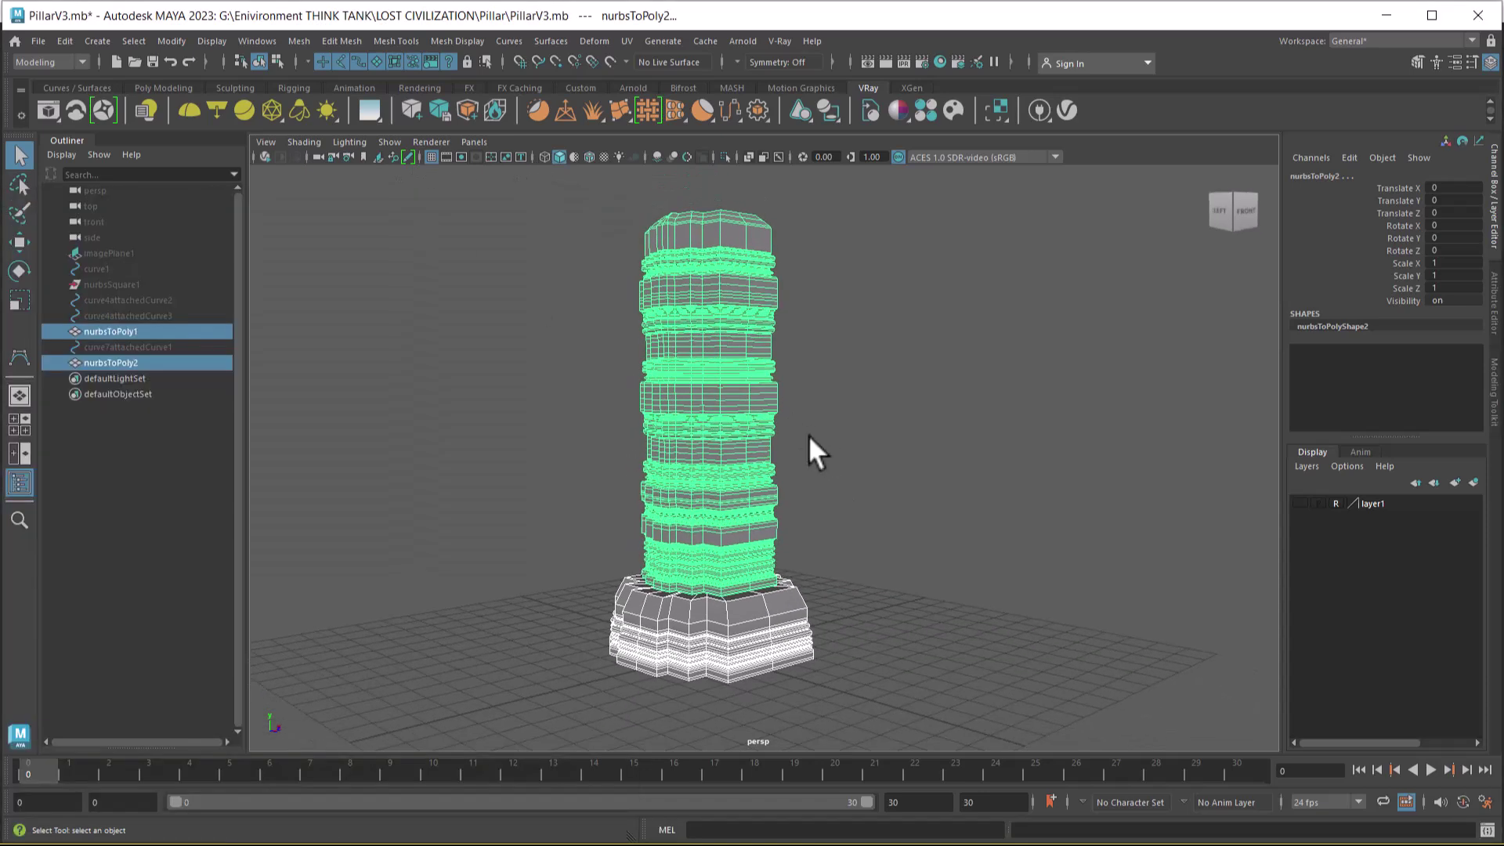
left_click(857, 411)
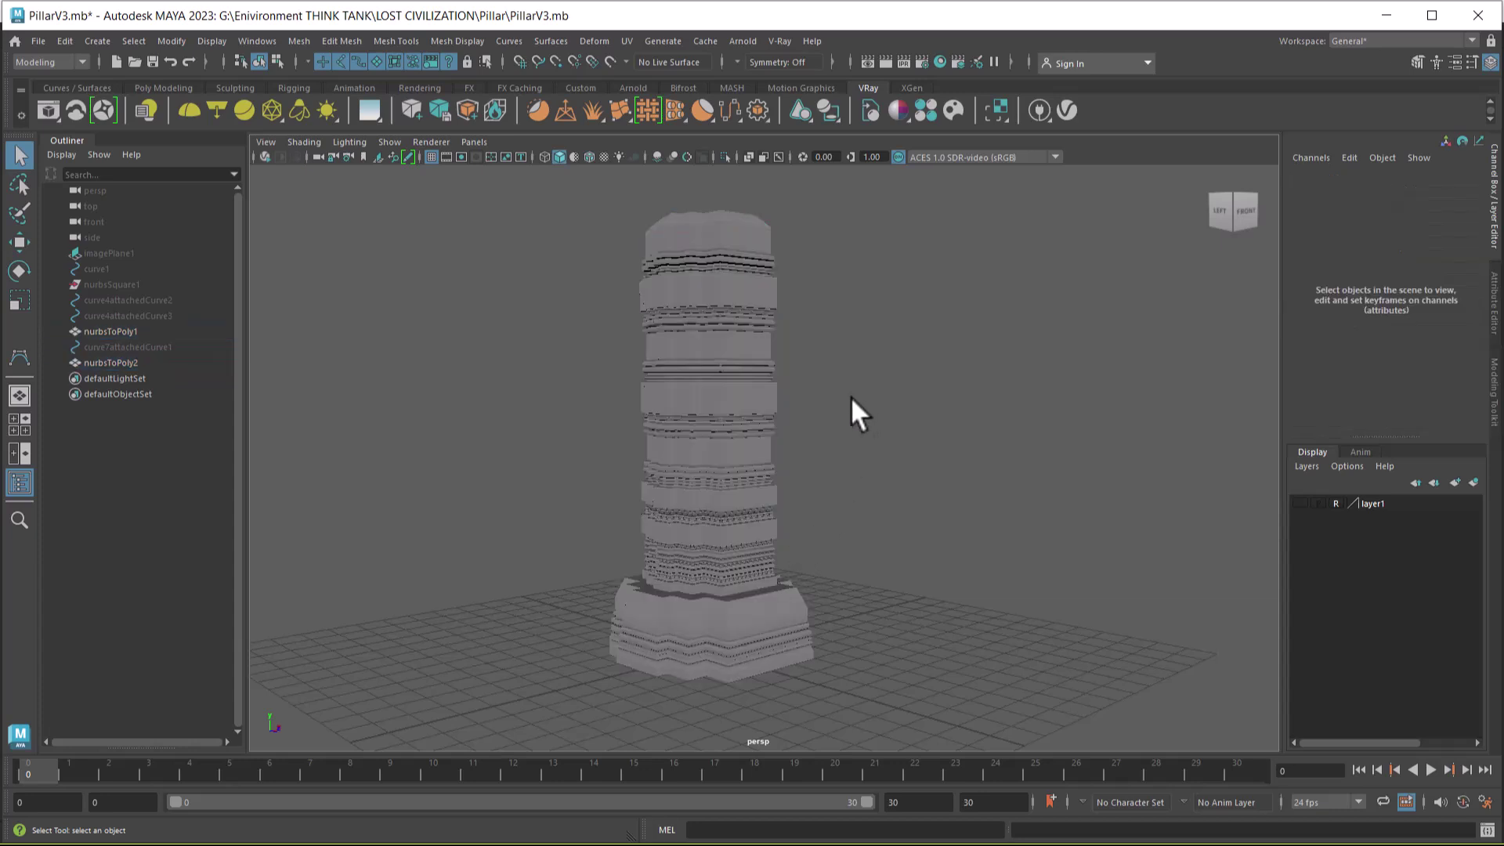
key("super")
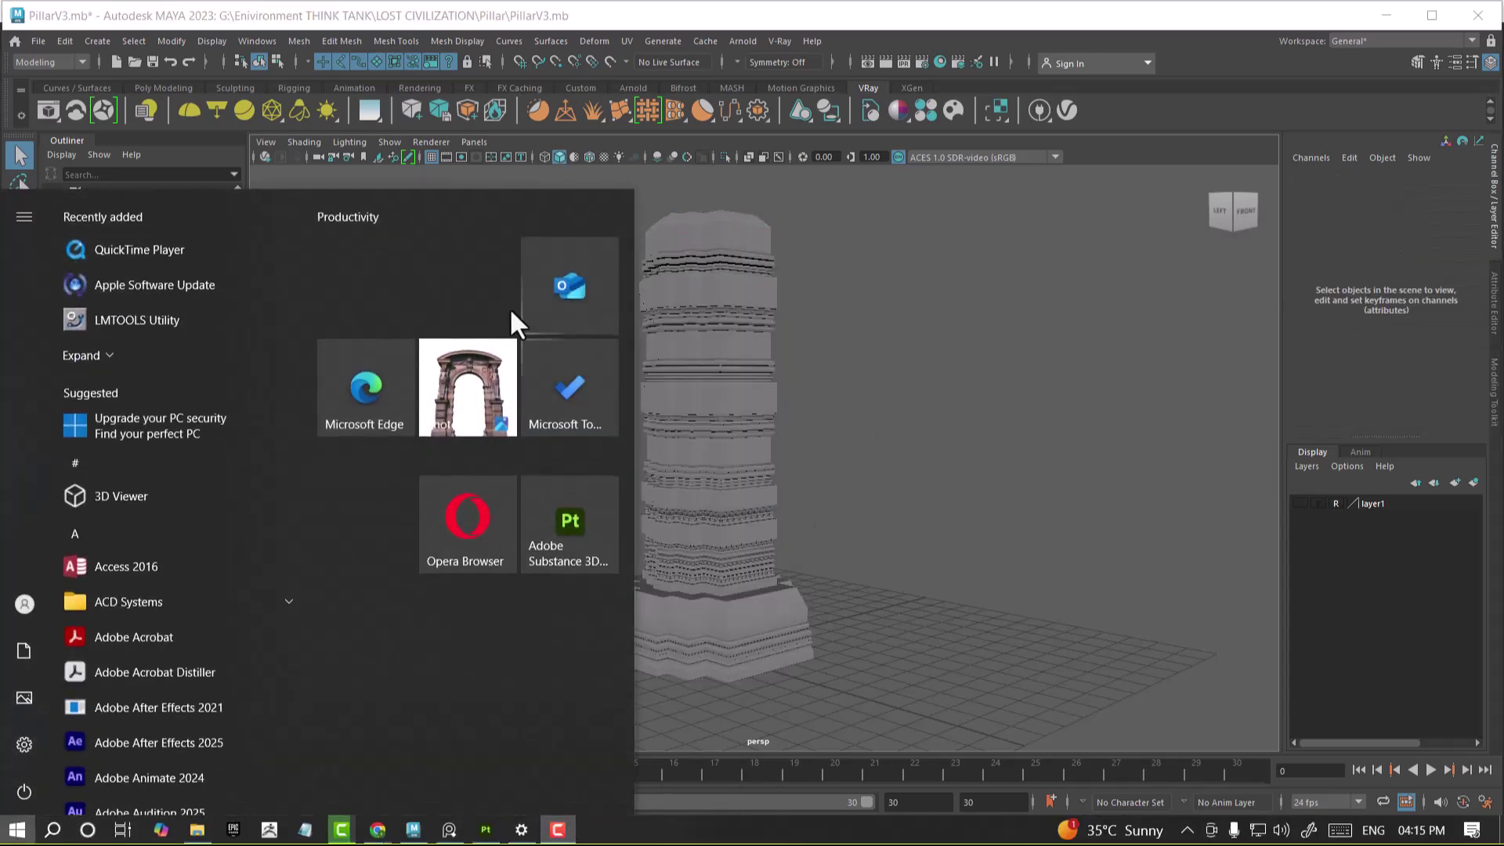
key("Escape")
Group the pillar's shaft and base meshes together.
left_click_drag(785, 219, 712, 659)
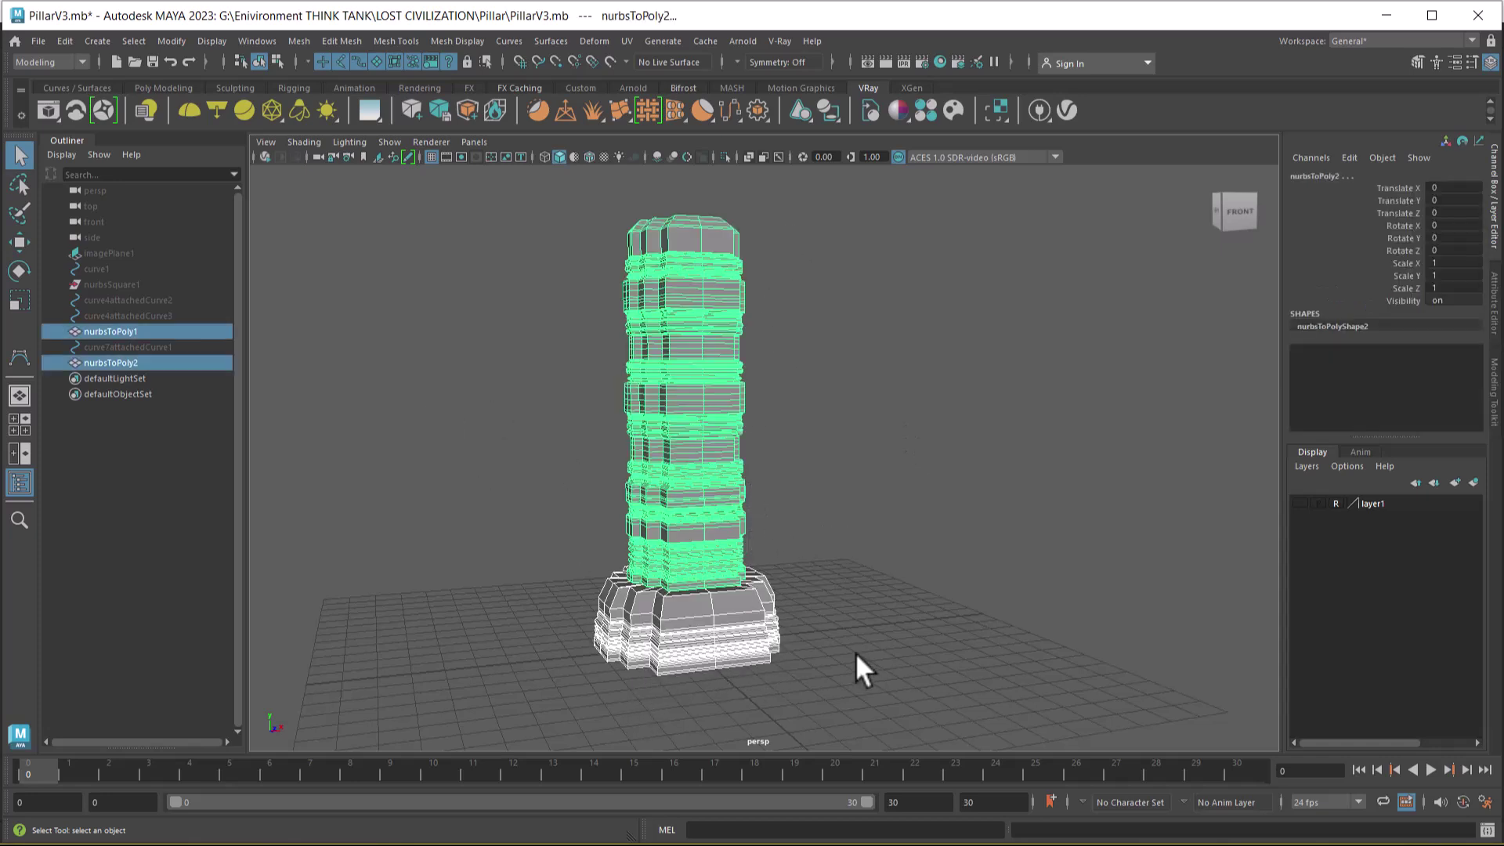
left_click(859, 562)
left_click(727, 513)
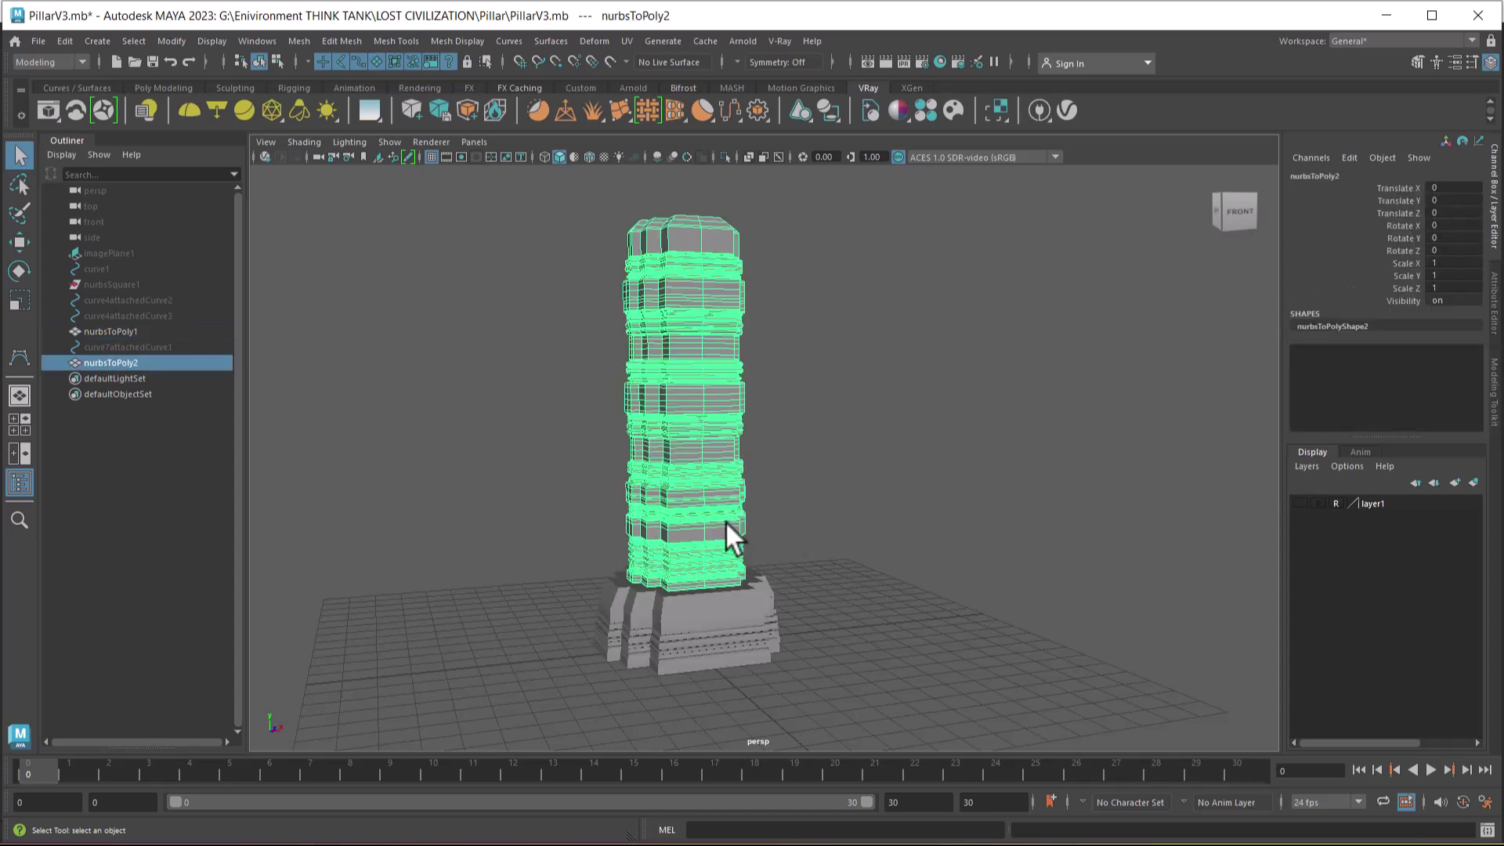
left_click_drag(810, 647, 746, 445, "alt")
right_click_drag(746, 445, 835, 538, "alt")
left_click(835, 537)
key("ctrl+z")
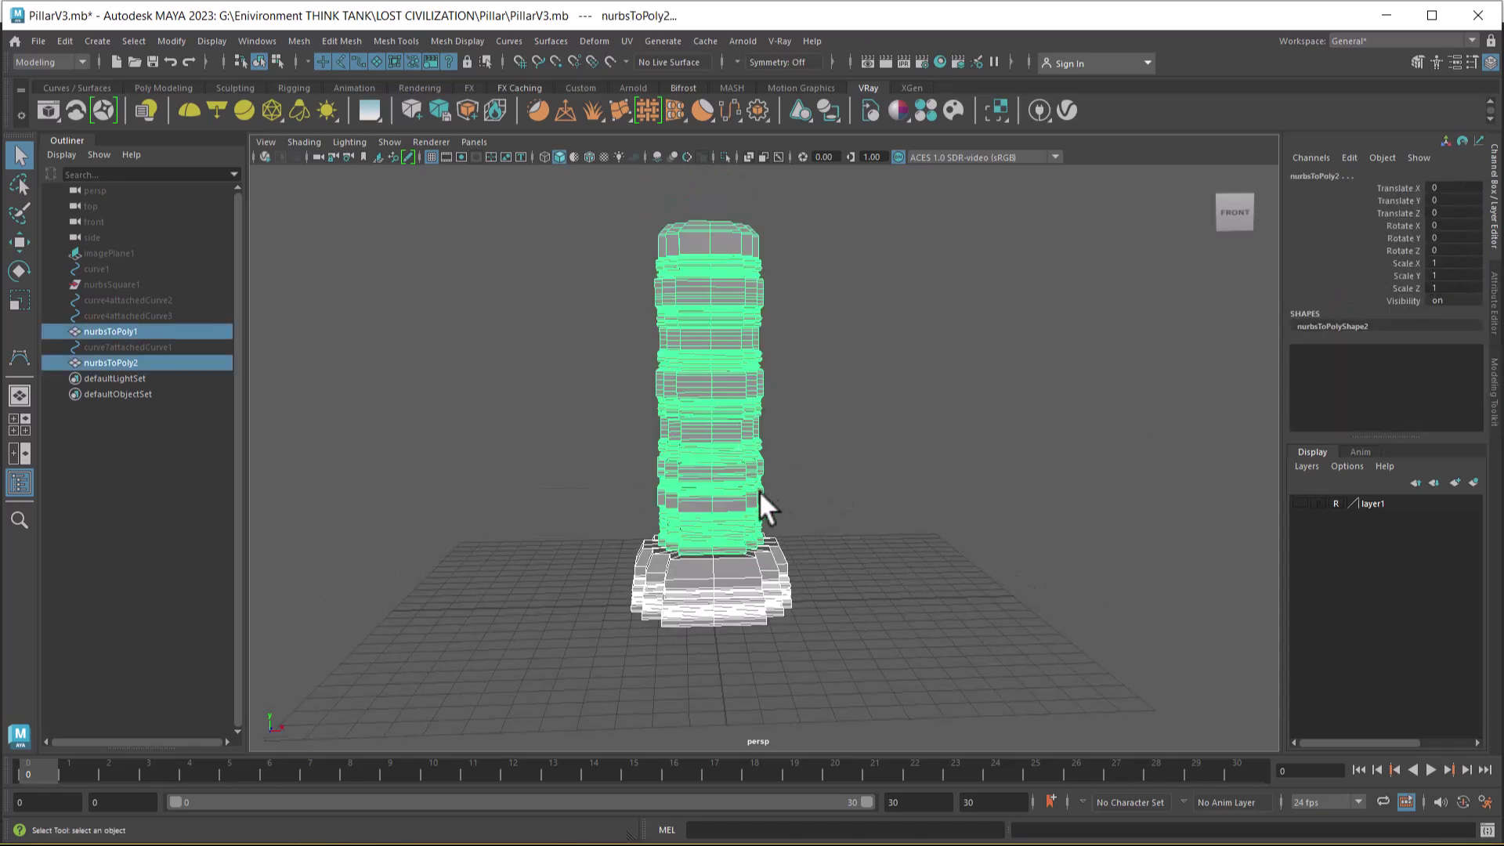
key("ctrl+g")
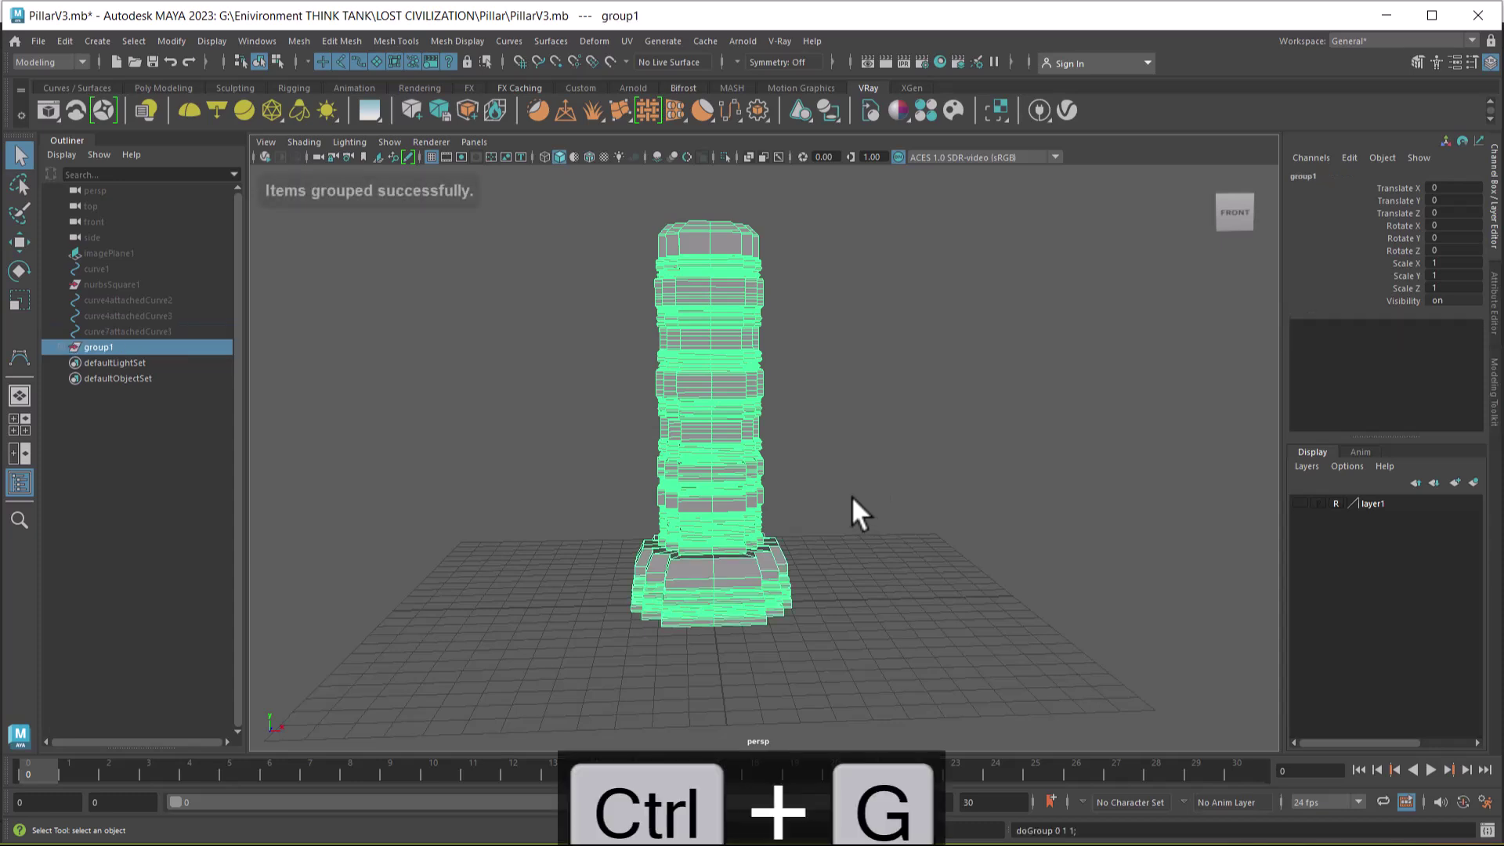
Scale the pillar group to 3 on the X, Y and Z axes.
left_click_drag(809, 552, 821, 464, "alt")
key("w")
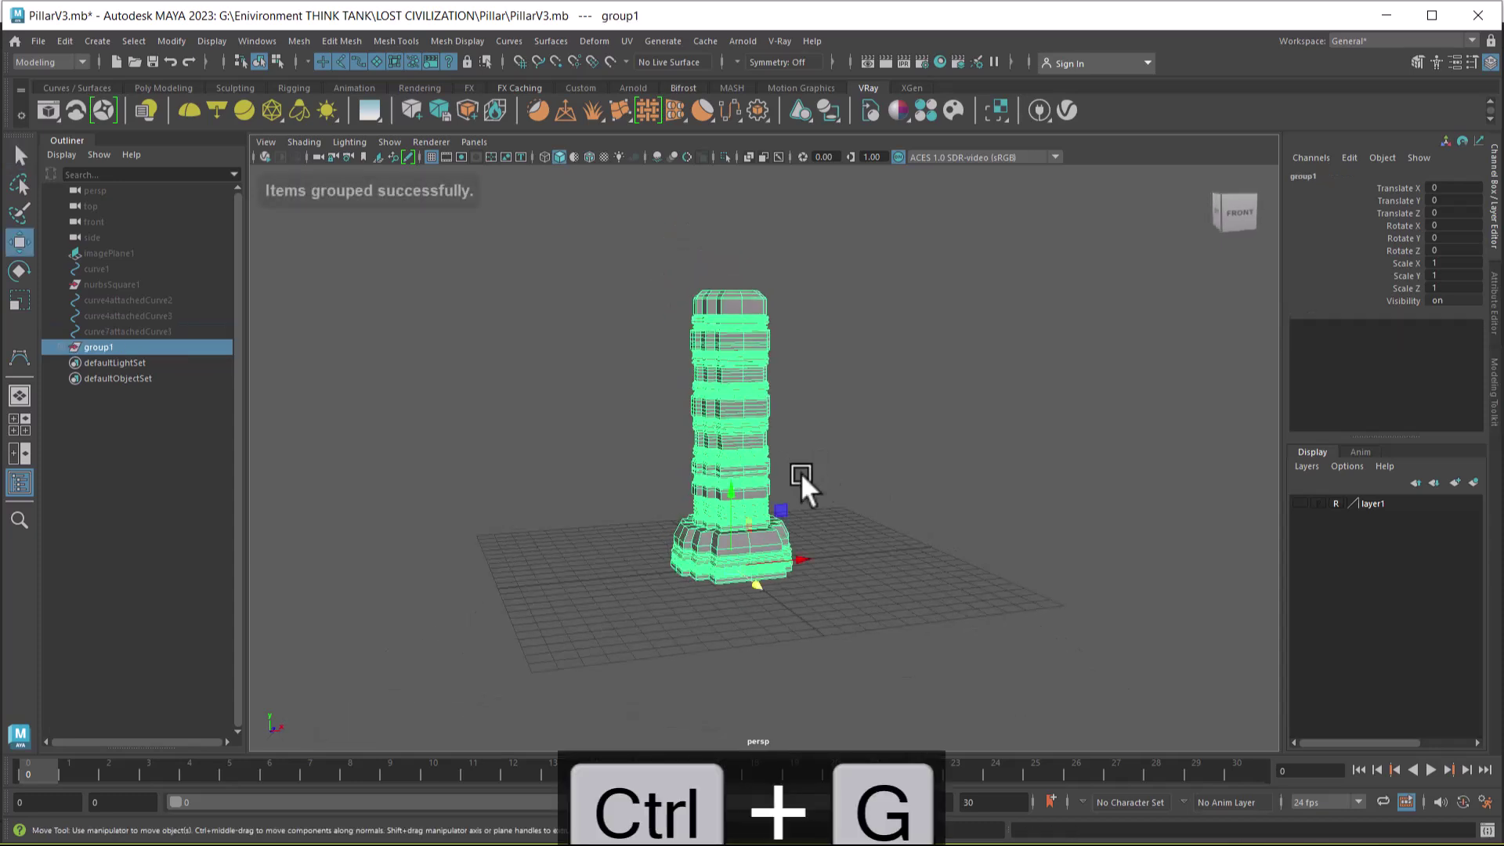
key("r")
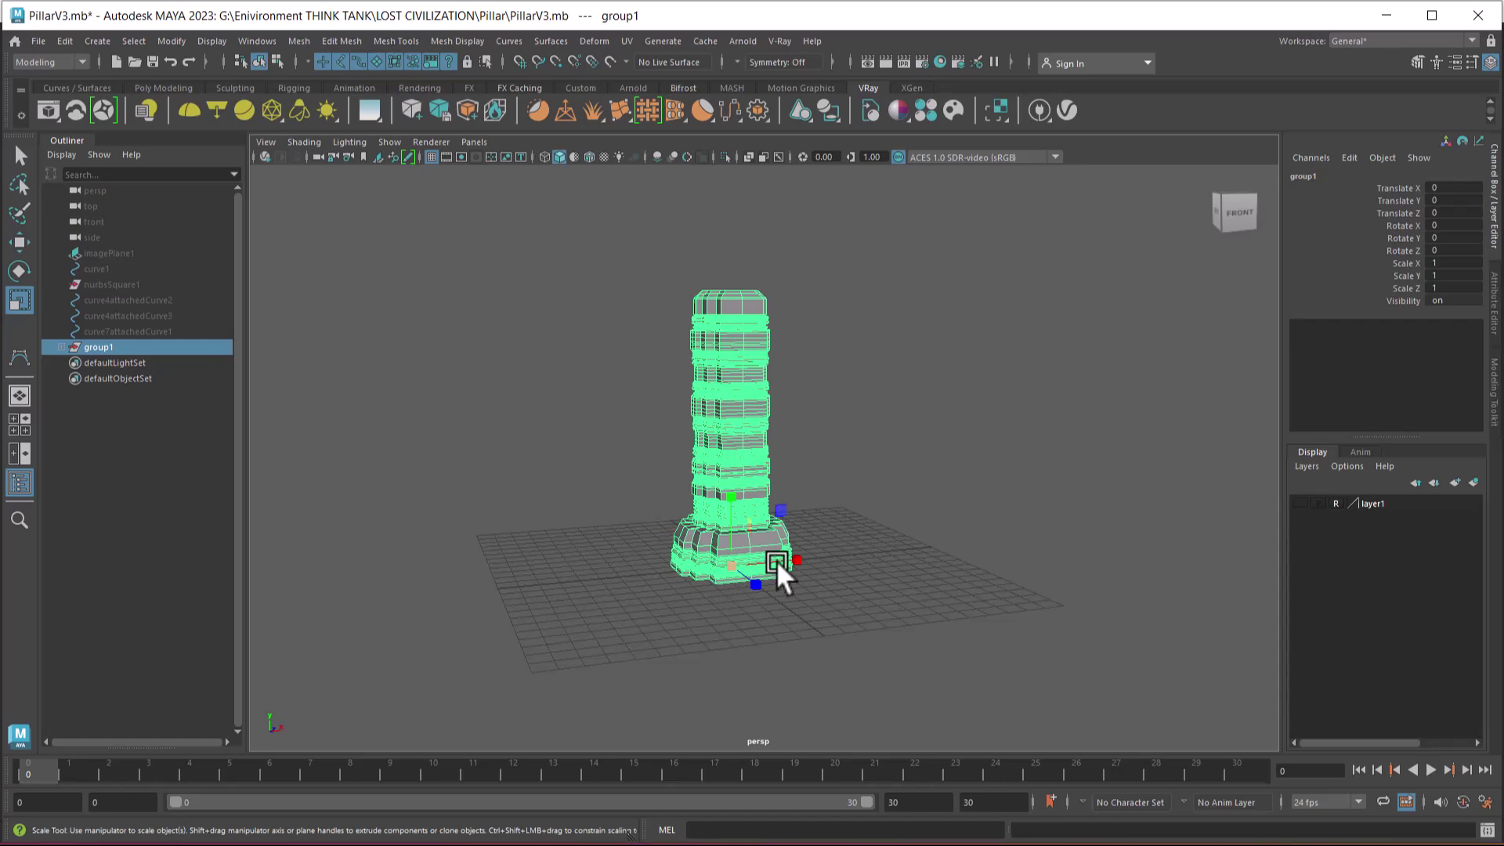
left_click_drag(1447, 263, 1442, 288)
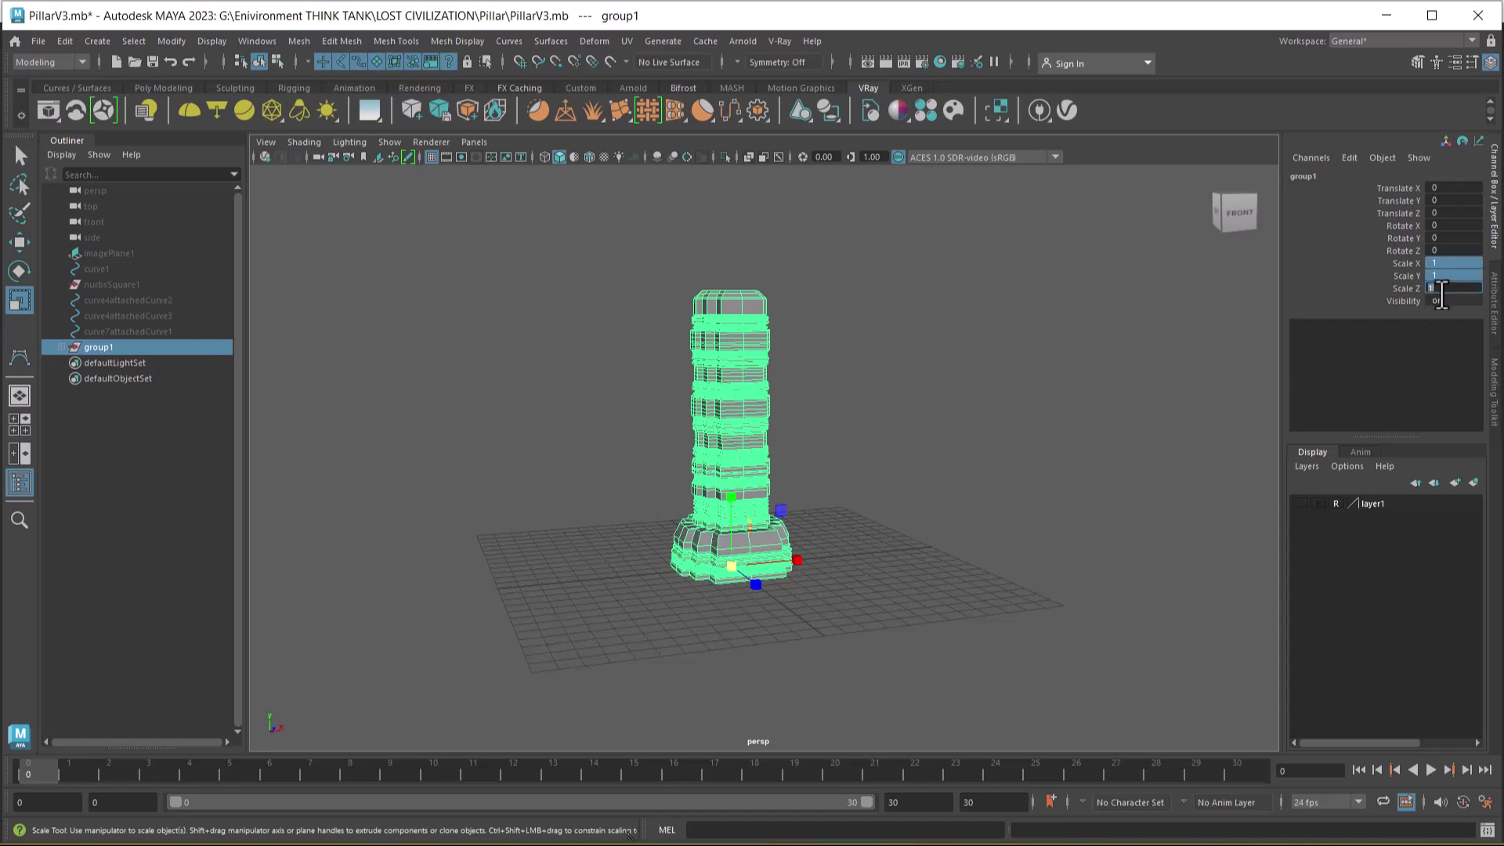
type("3")
key("Return")
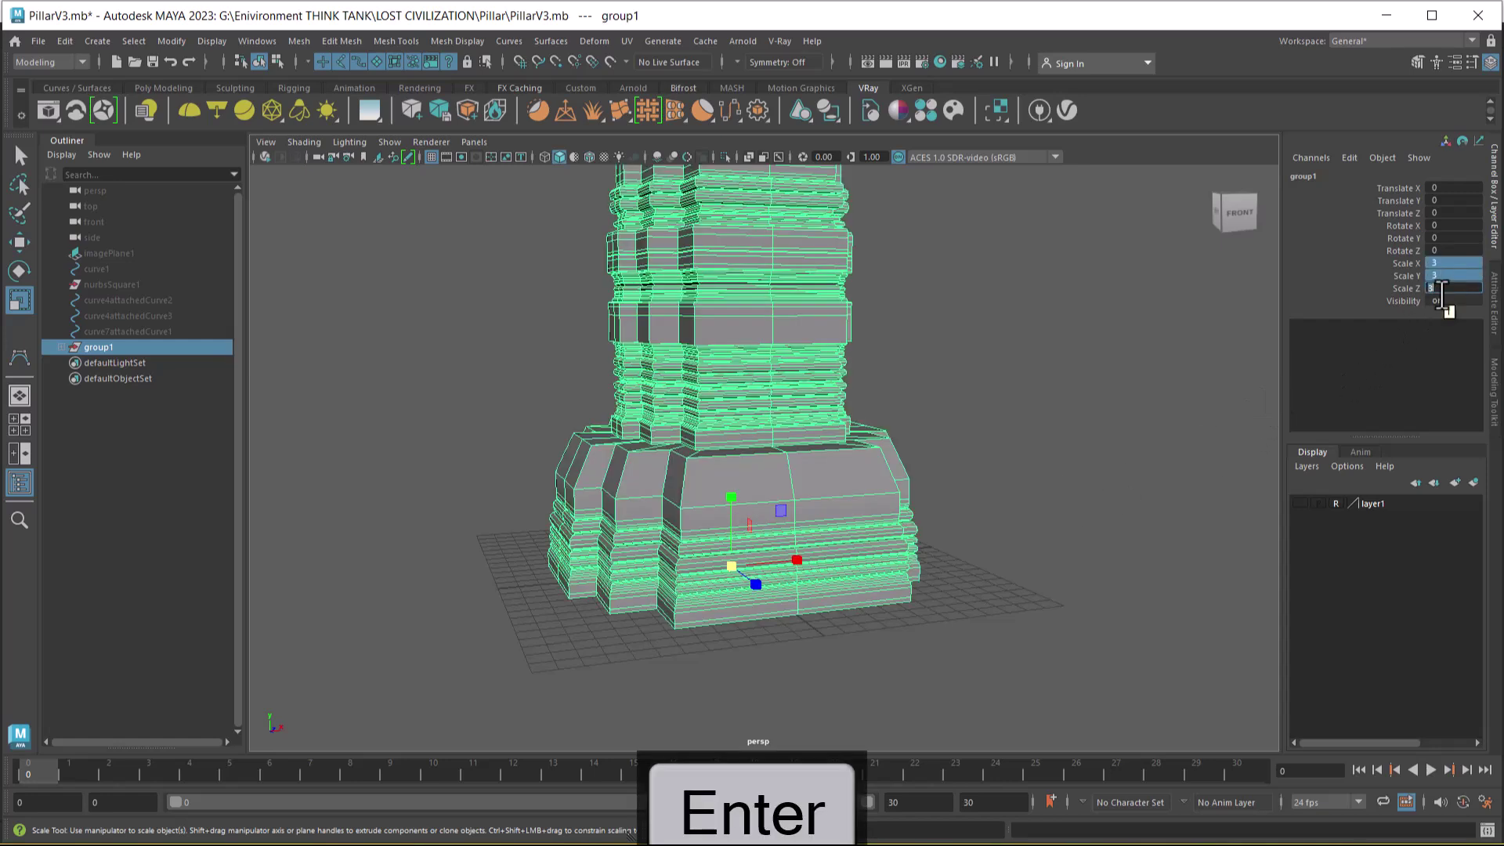
scroll(732, 520, "down", 8)
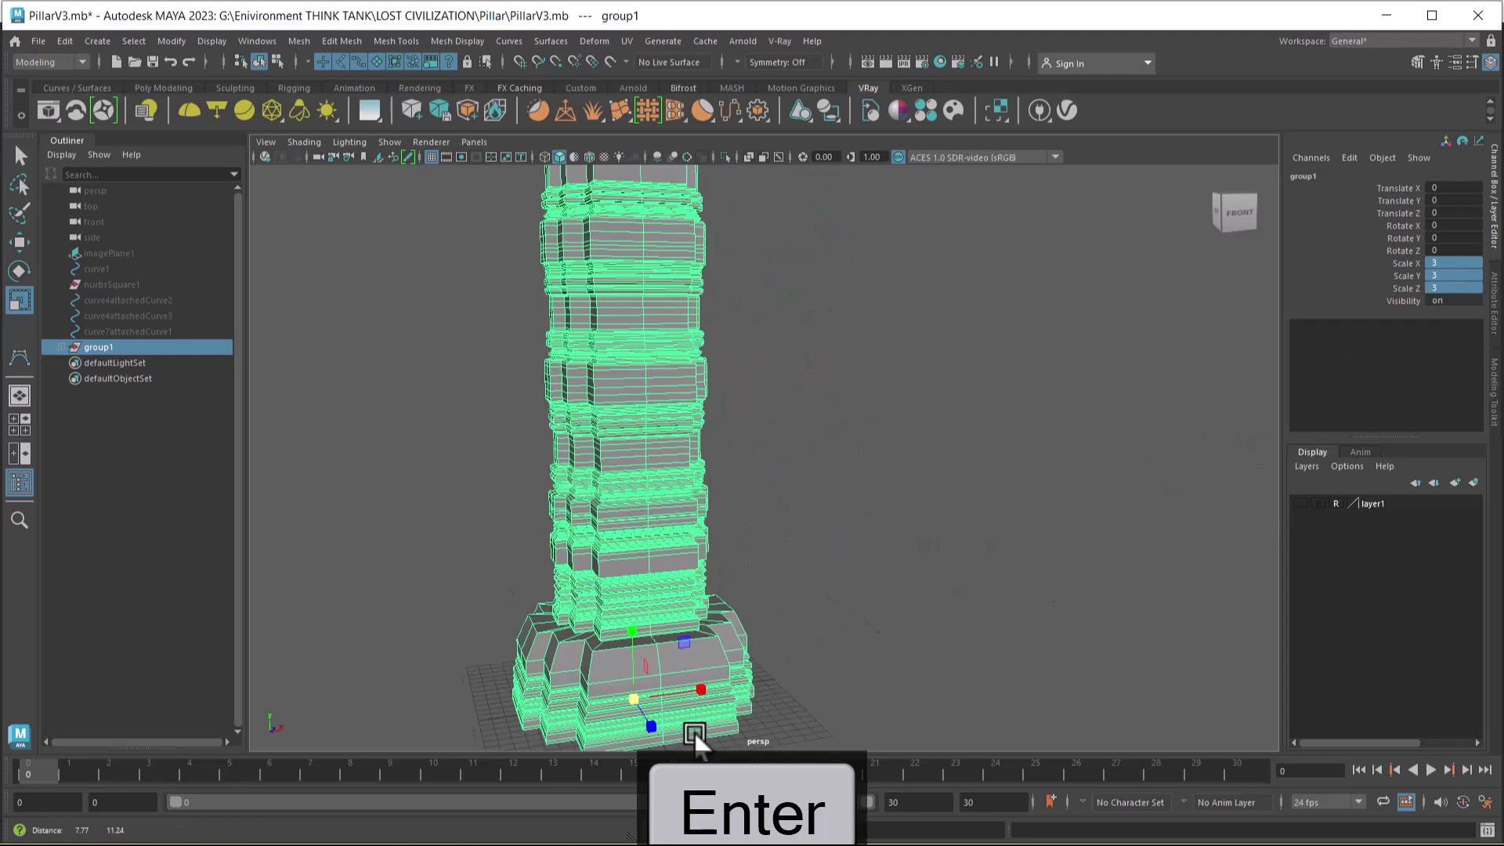
left_click_drag(765, 541, 903, 525, "alt")
key("w")
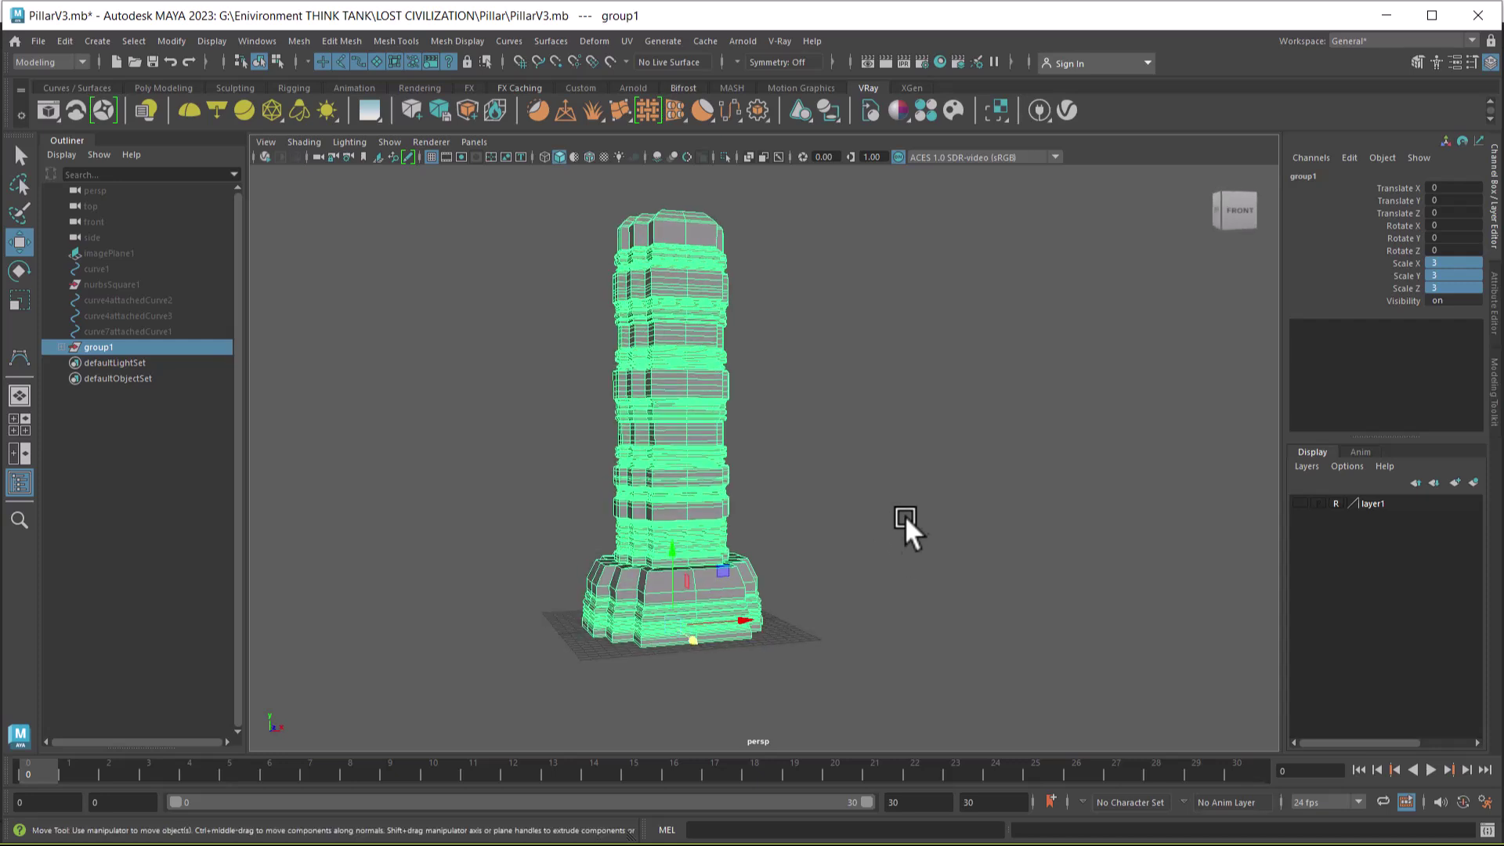
Select the pillar's shaft and base meshes and open the Export Selection dialog.
left_click(835, 453)
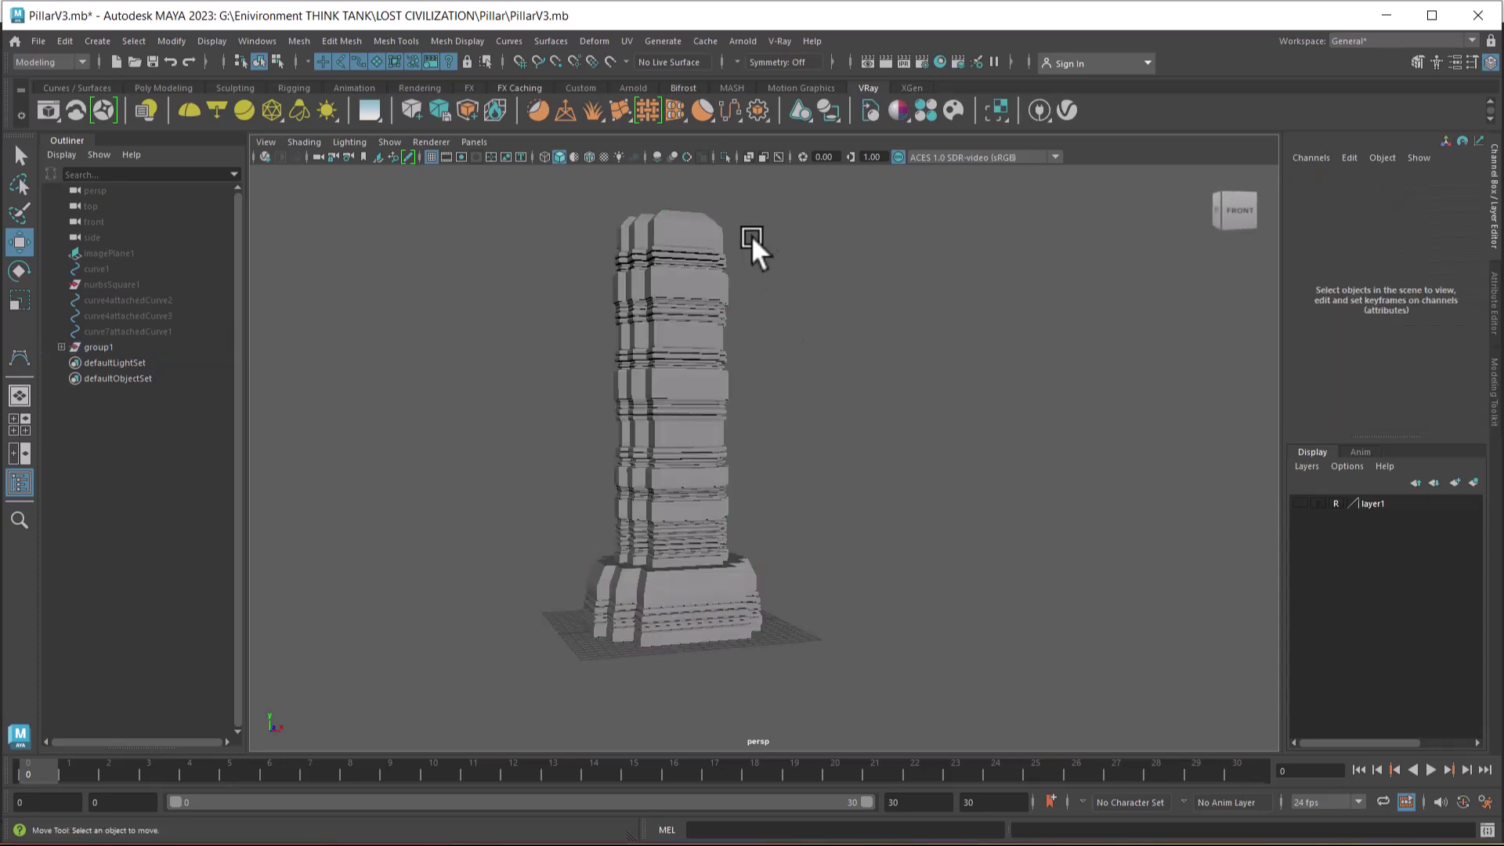
left_click_drag(737, 274, 507, 665)
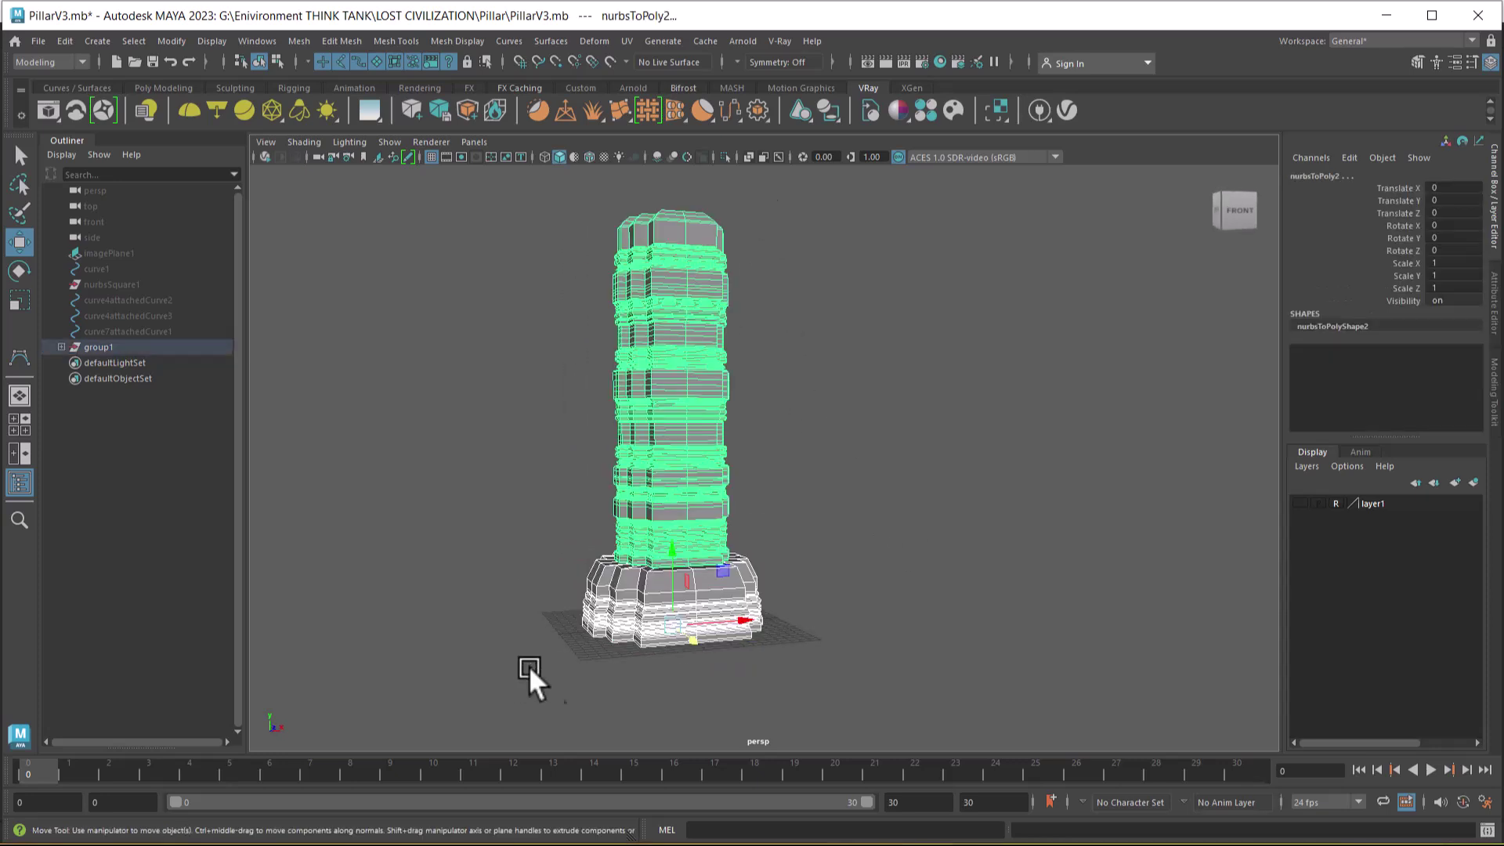
left_click(38, 41)
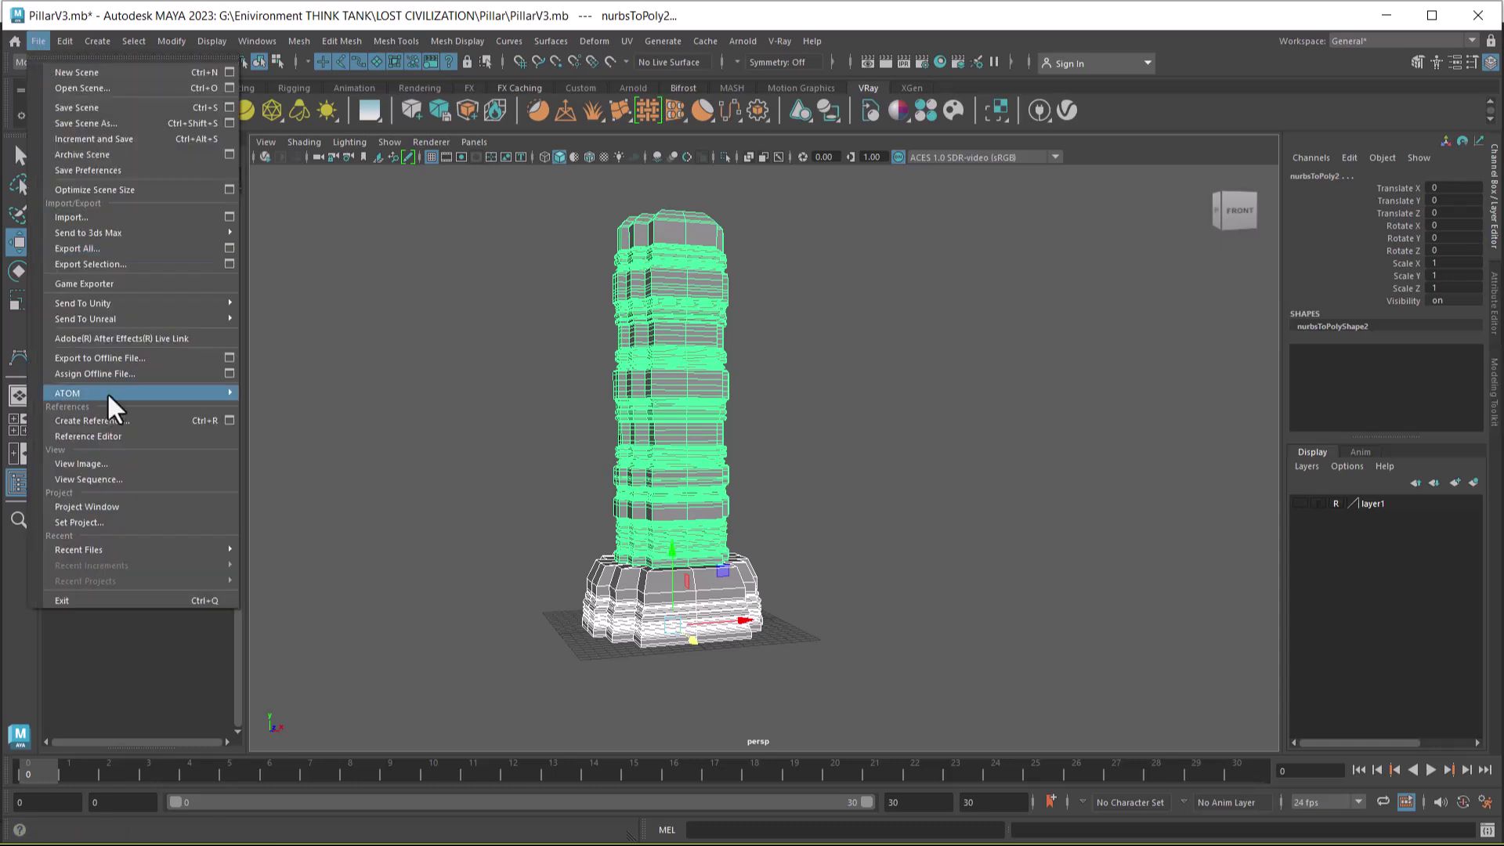
left_click(119, 263)
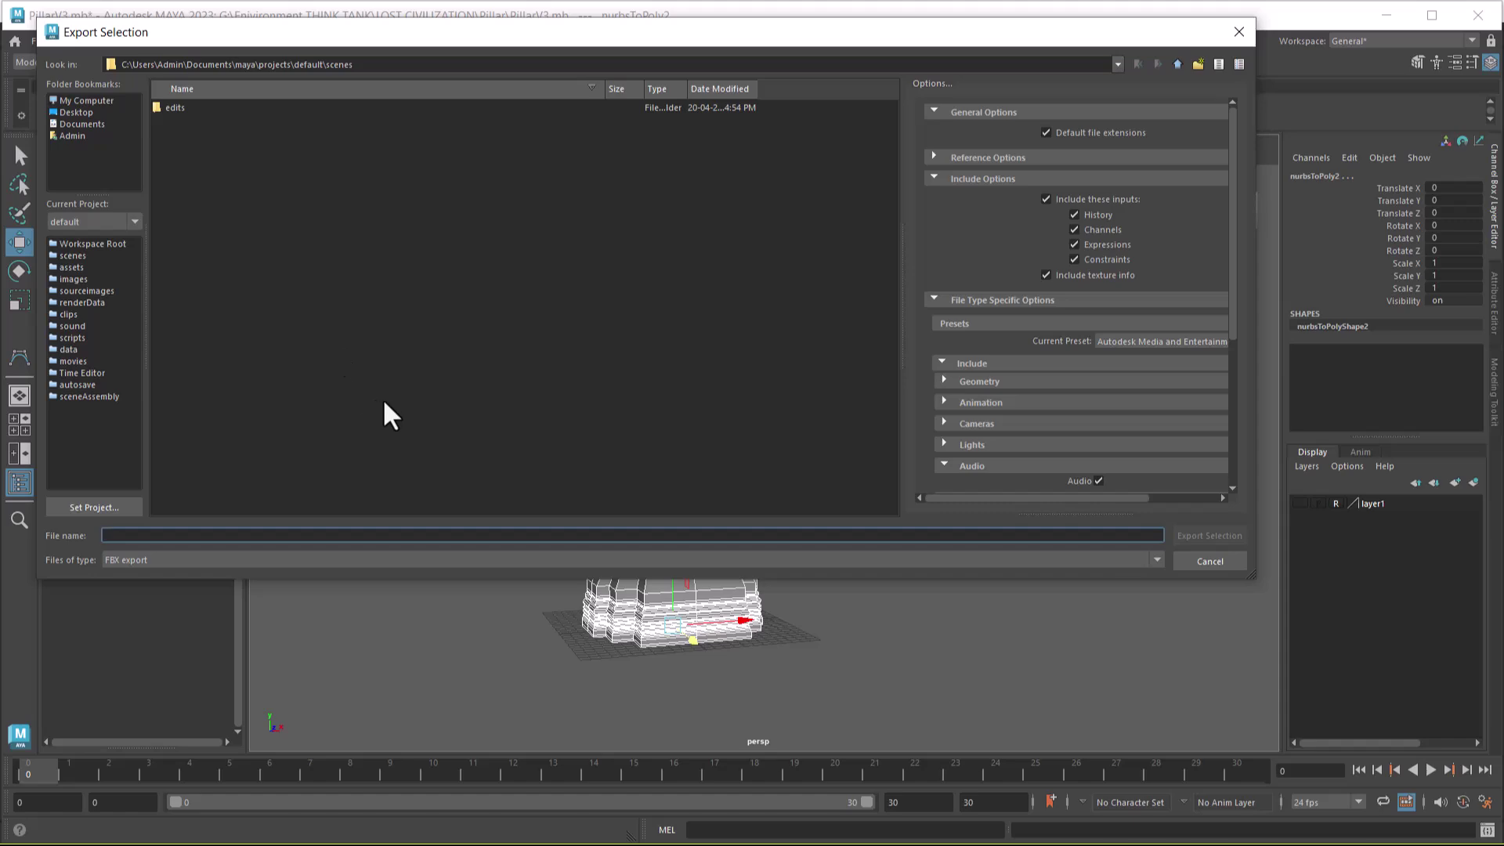
Copy the path of the LOST CIVILIZATION\Pillar folder from File Explorer and use it as the export location.
key("super")
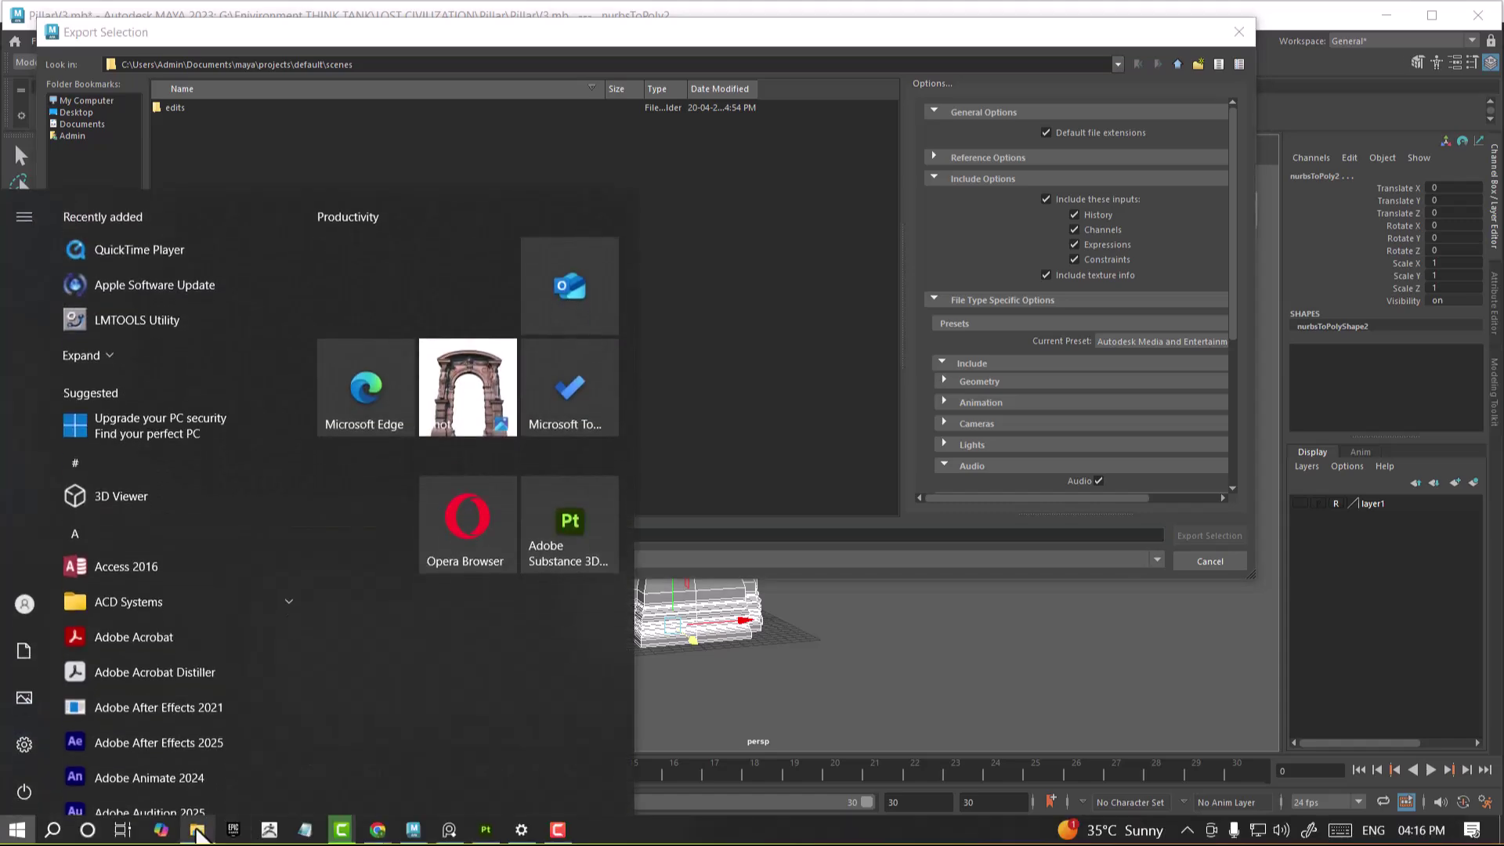
left_click(197, 830)
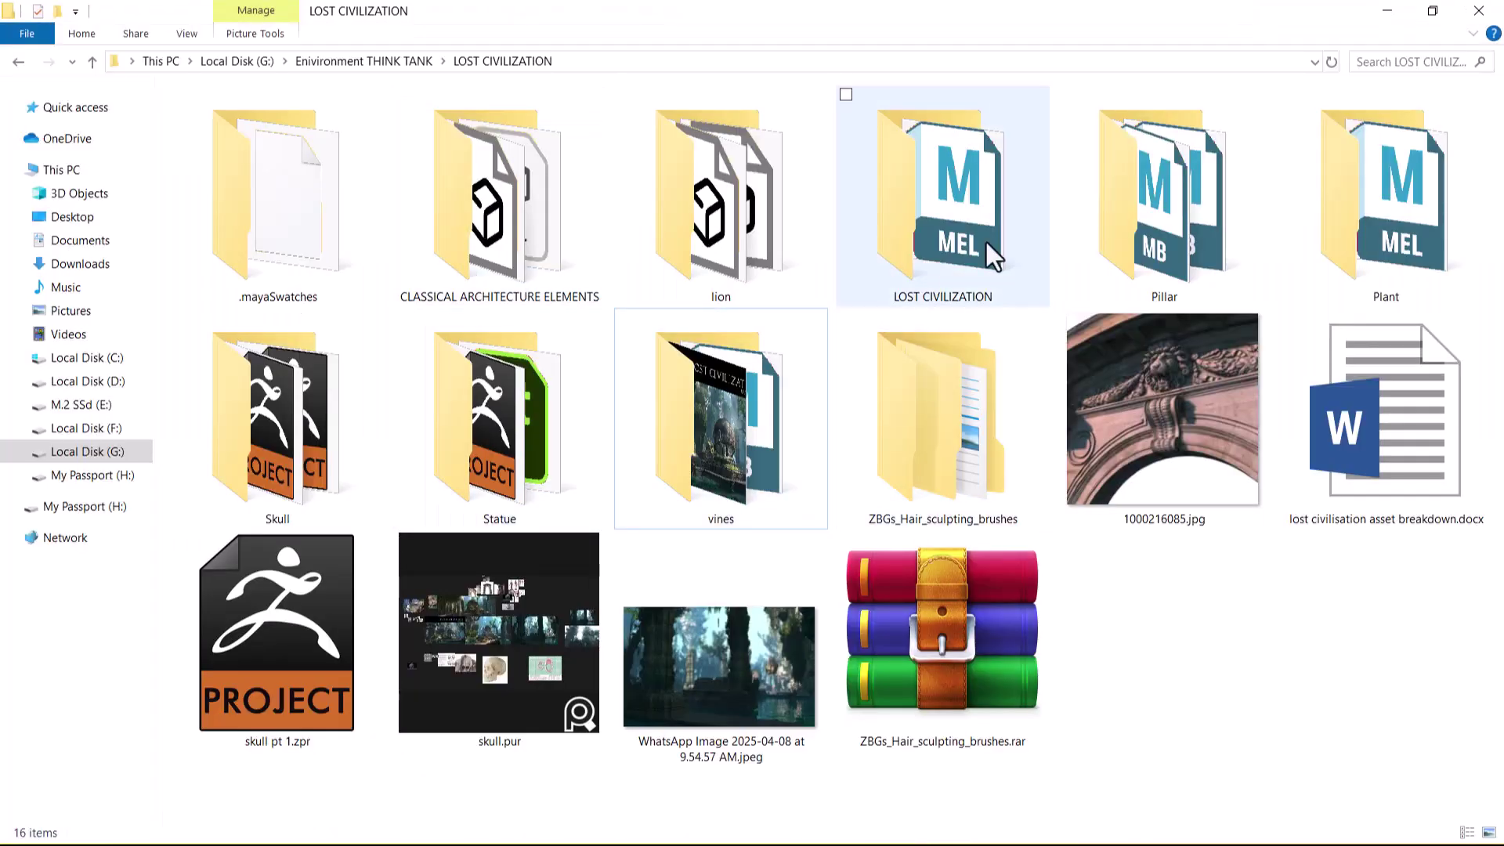
double_click(1174, 190)
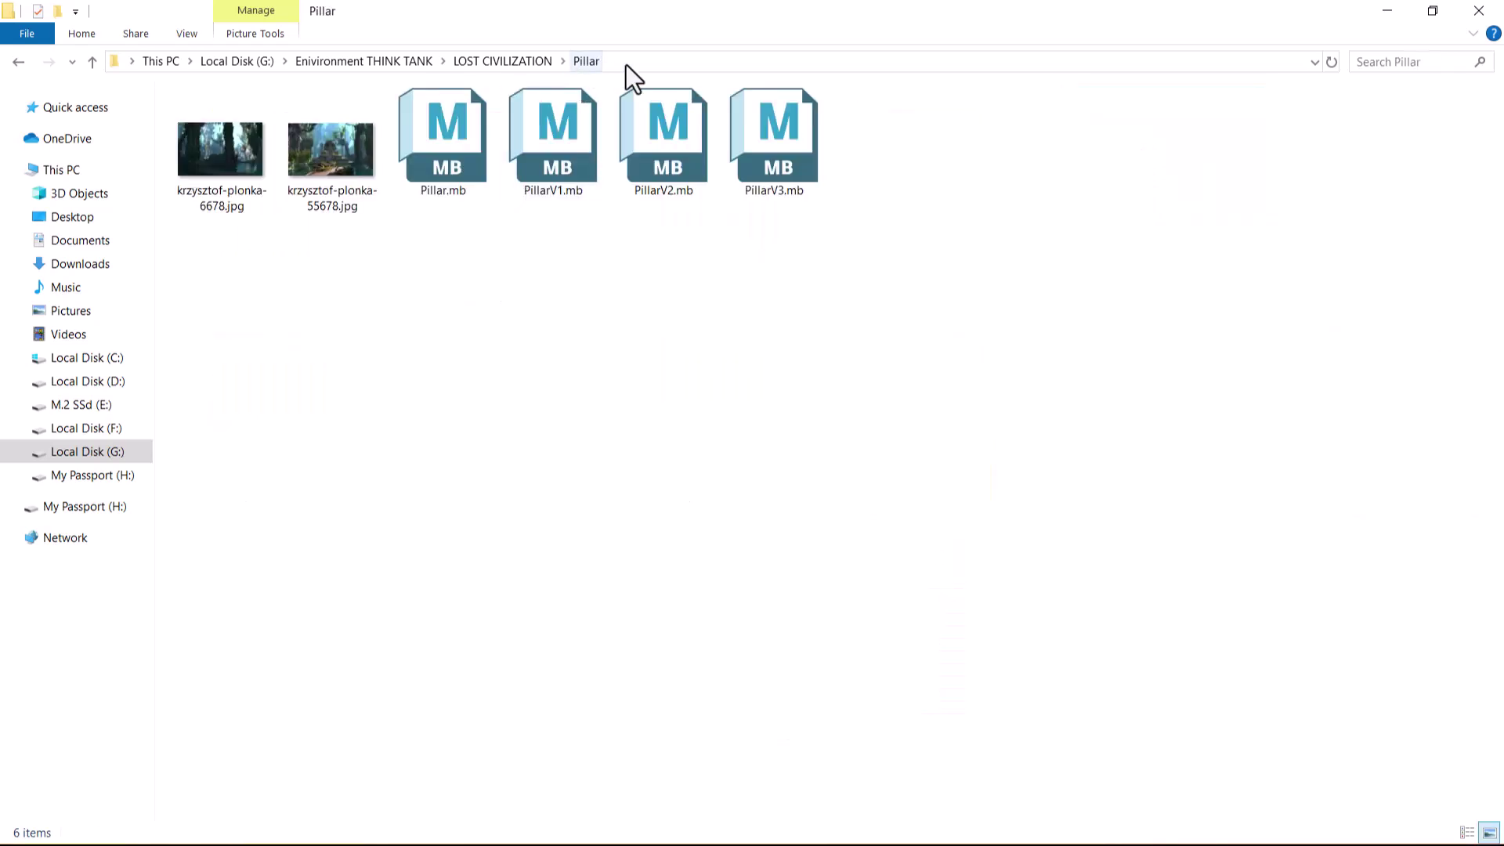
left_click(626, 62)
key("ctrl+c")
left_click(1387, 11)
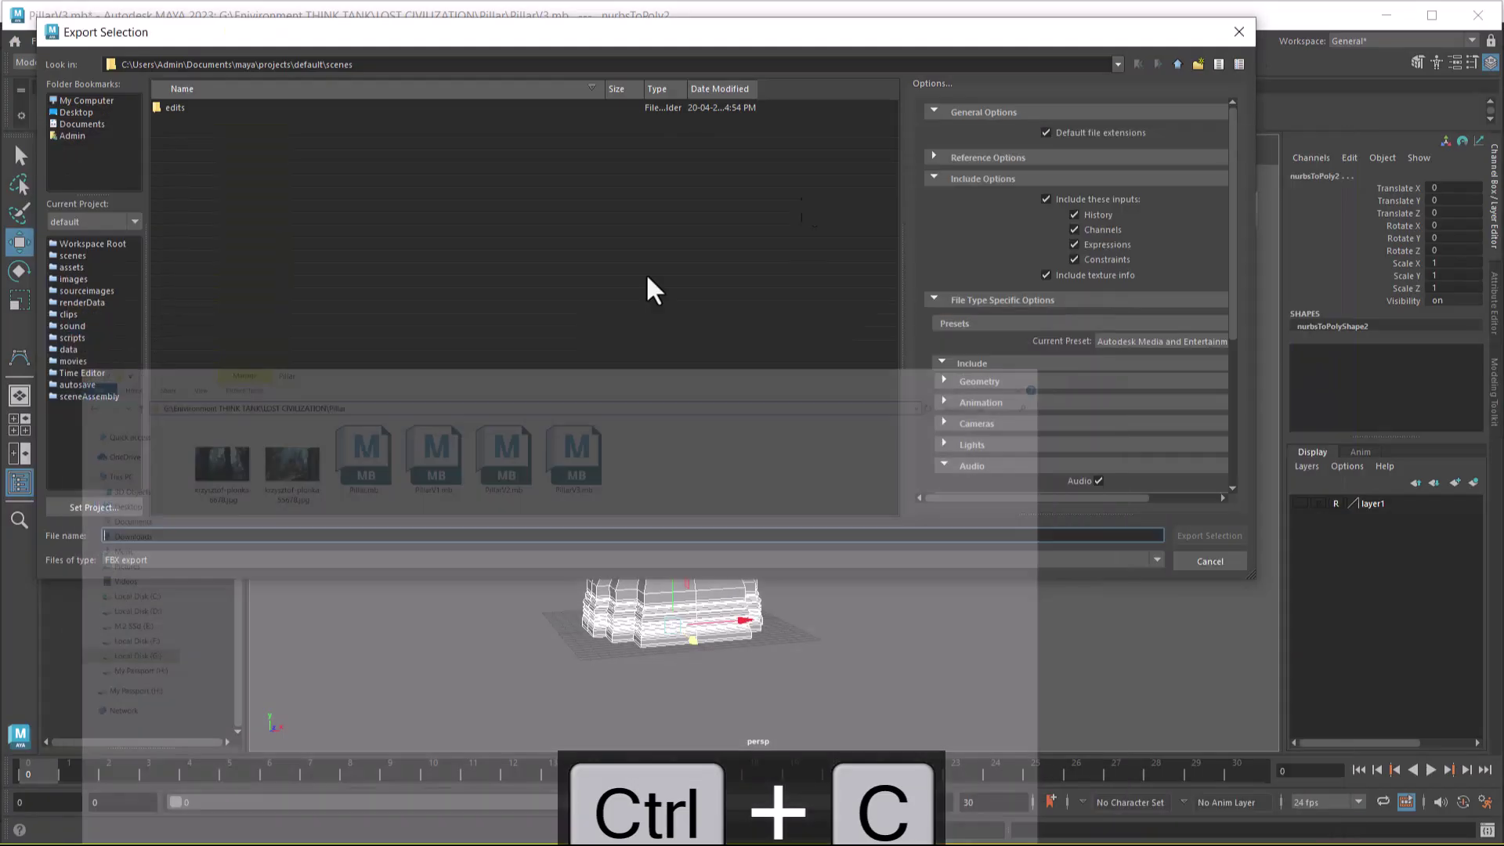
key("ctrl+v")
key("Return")
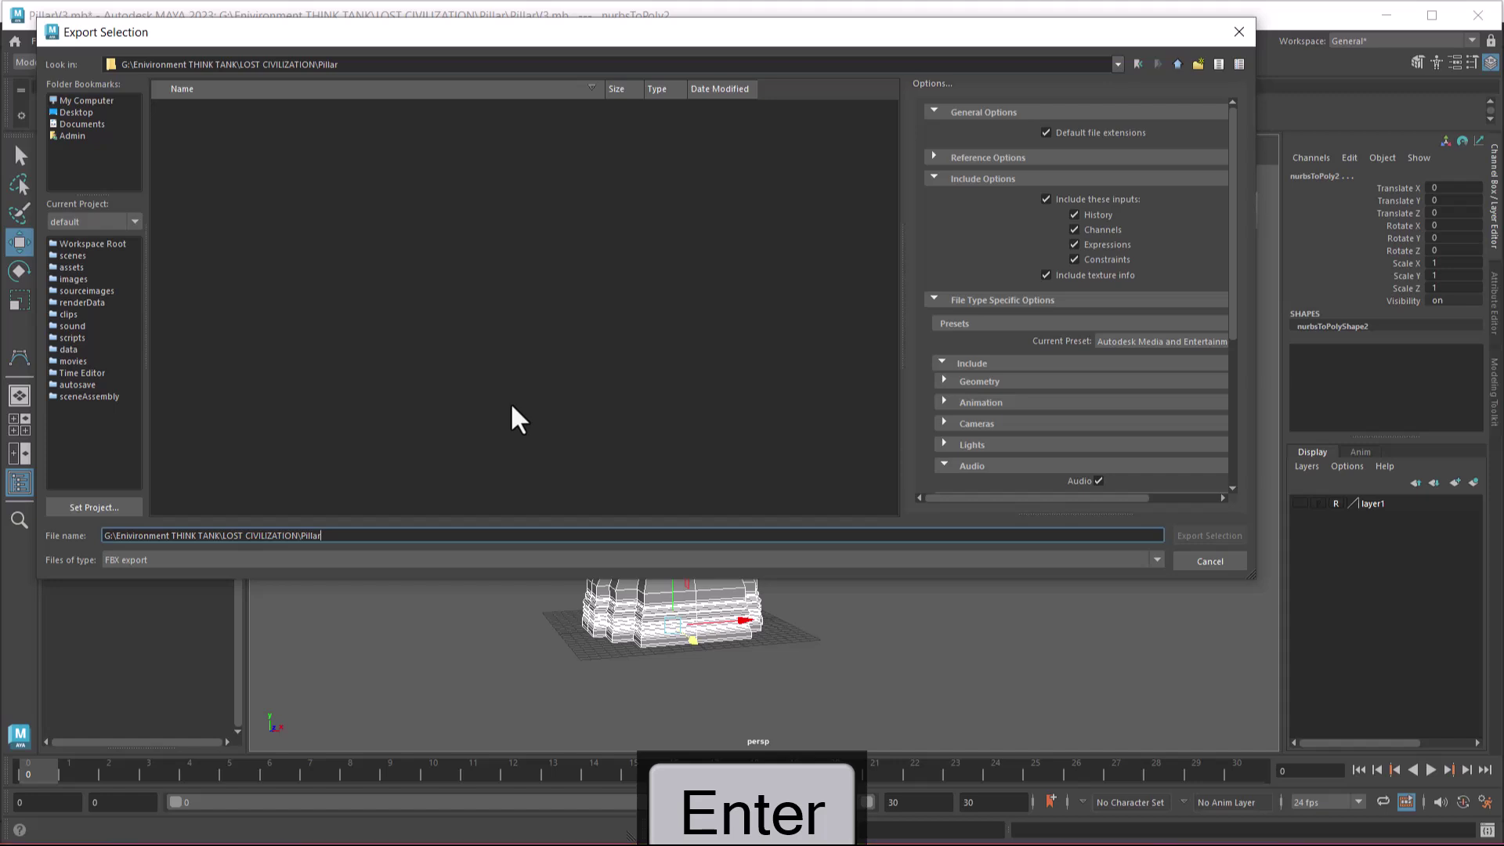
Export the selected meshes with the file name Pillar and the OBJexport file type.
left_click_drag(300, 536, 101, 492)
key("BackSpace")
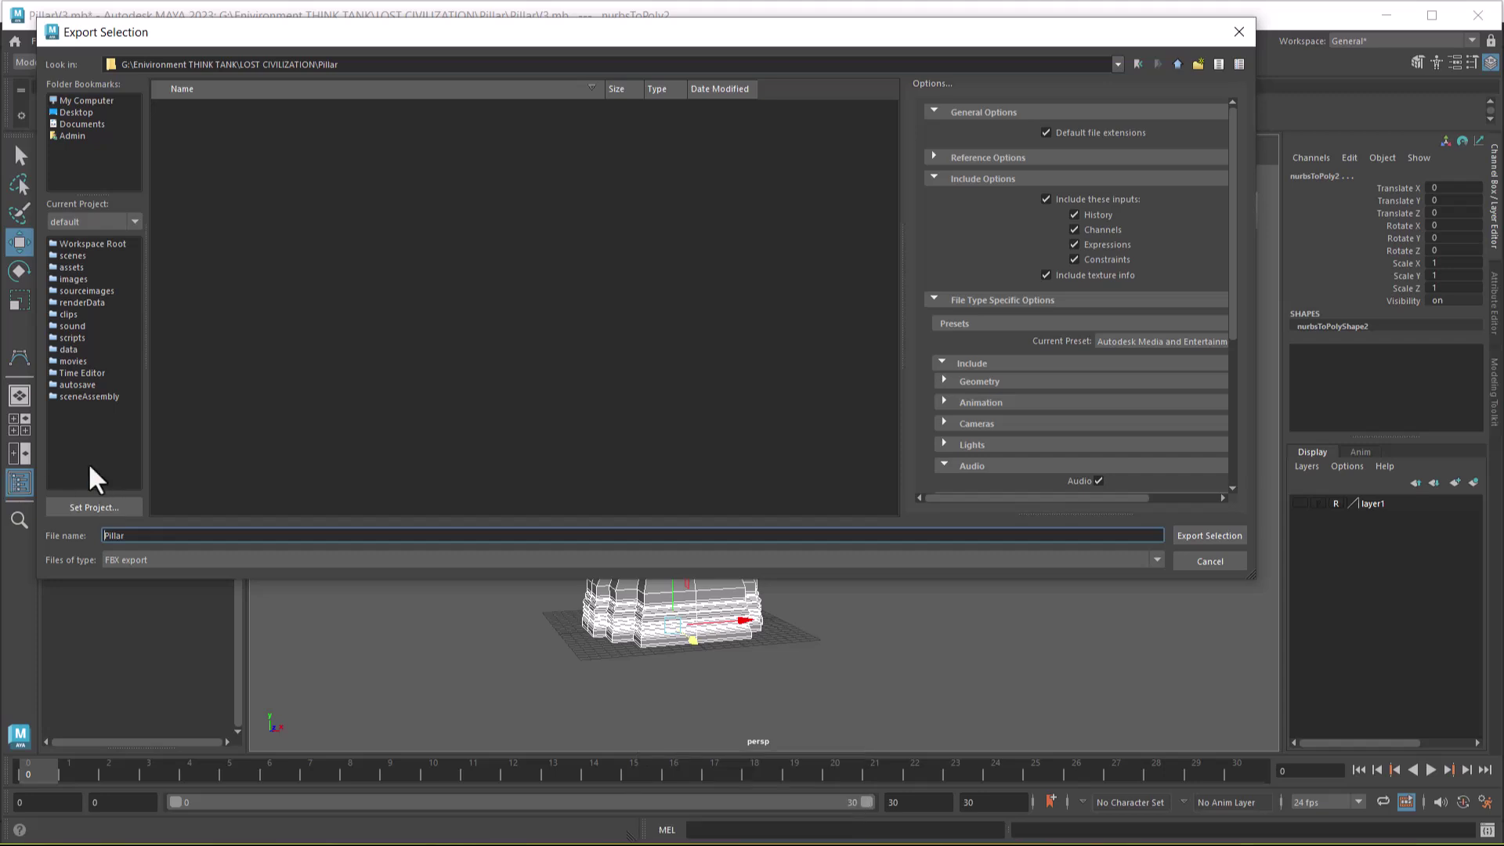
left_click(133, 558)
scroll(176, 603, "up", 2)
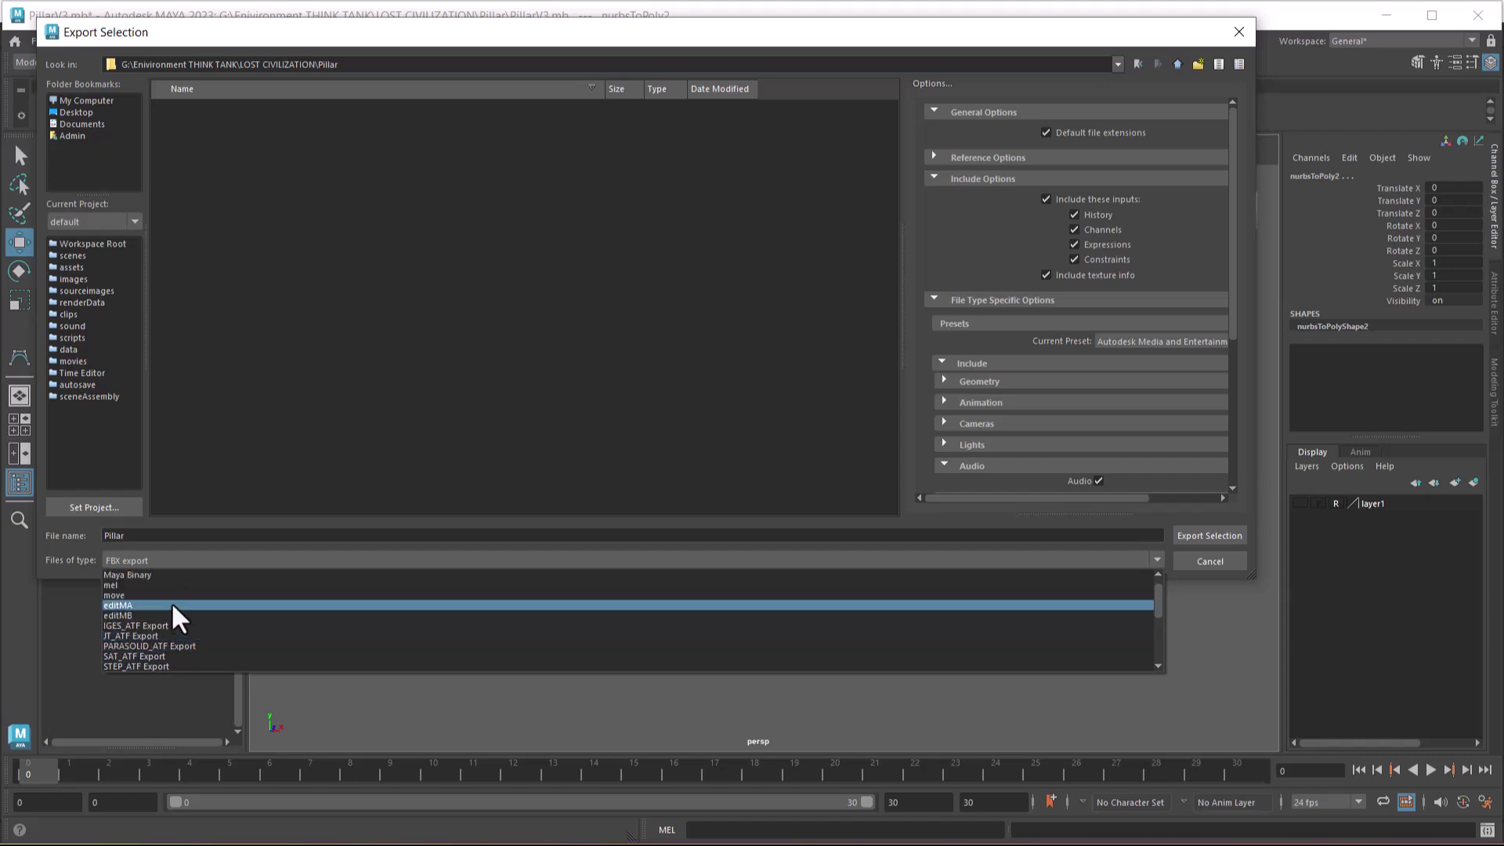
key("o")
key("Return")
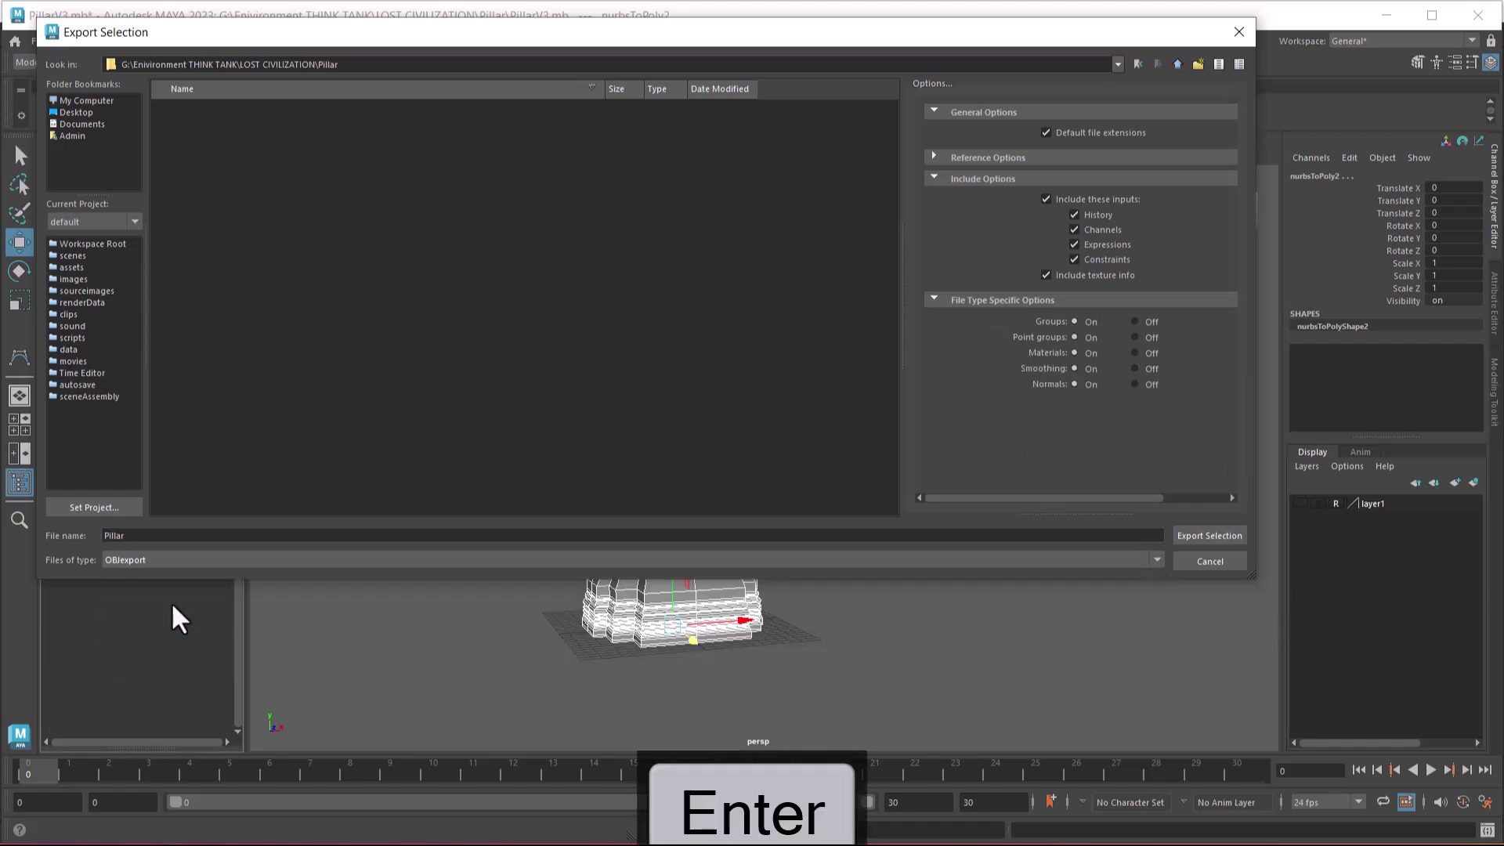
left_click(1225, 532)
key("super")
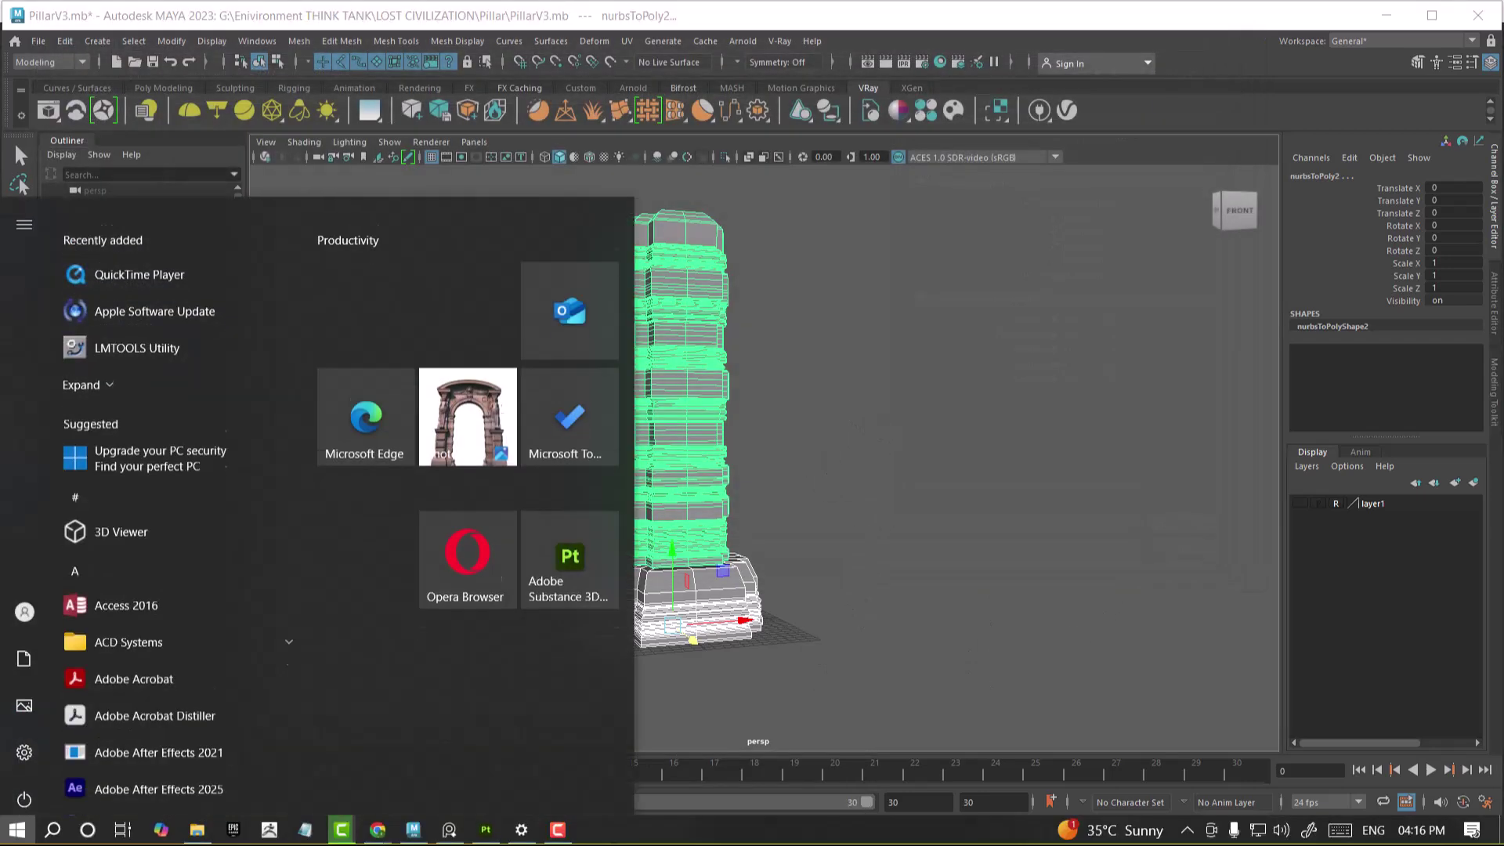
type("zbrr")
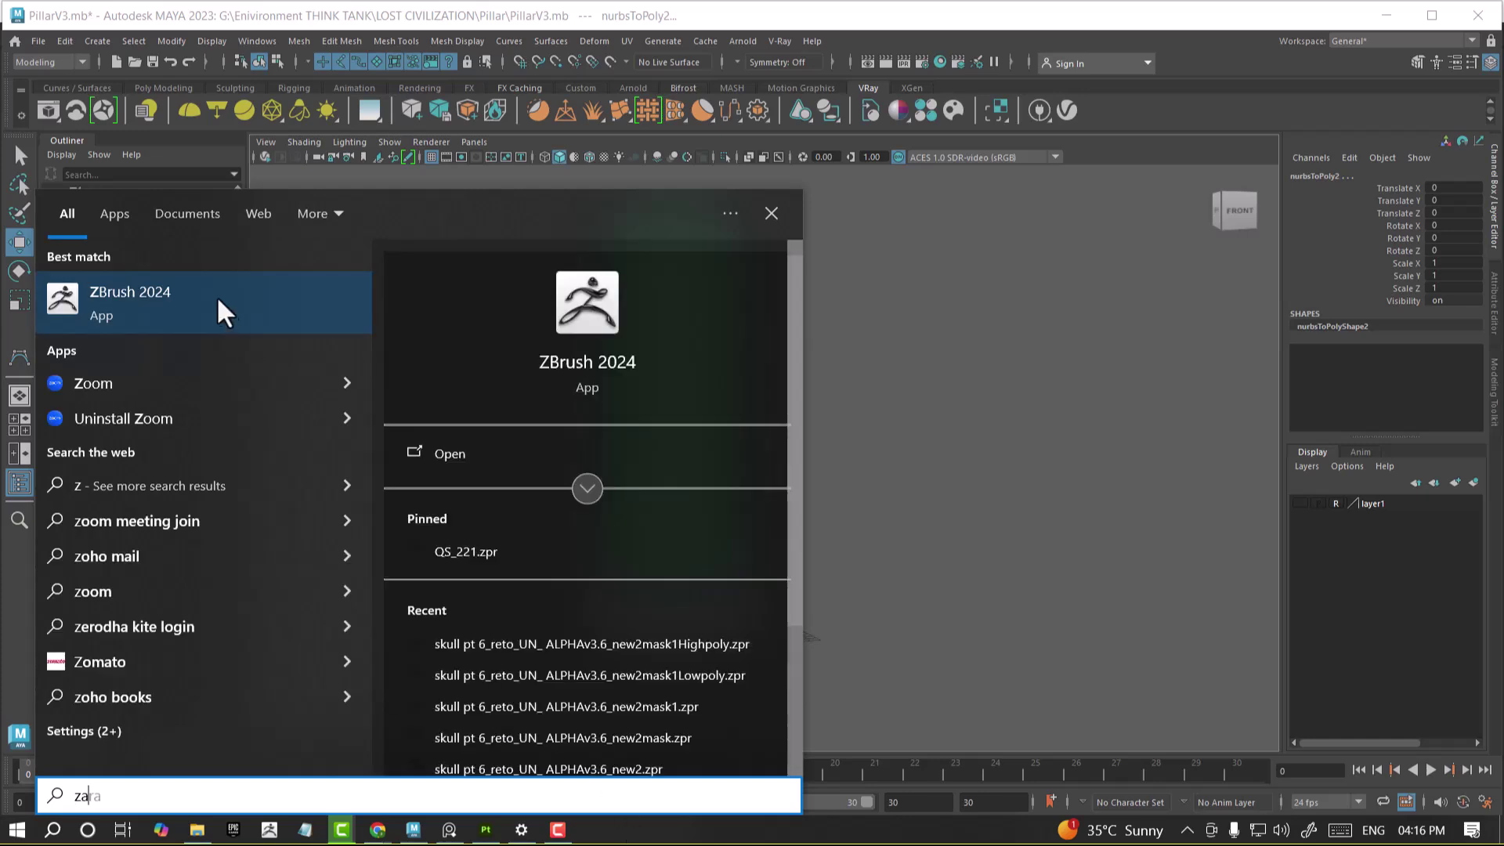
key("Escape")
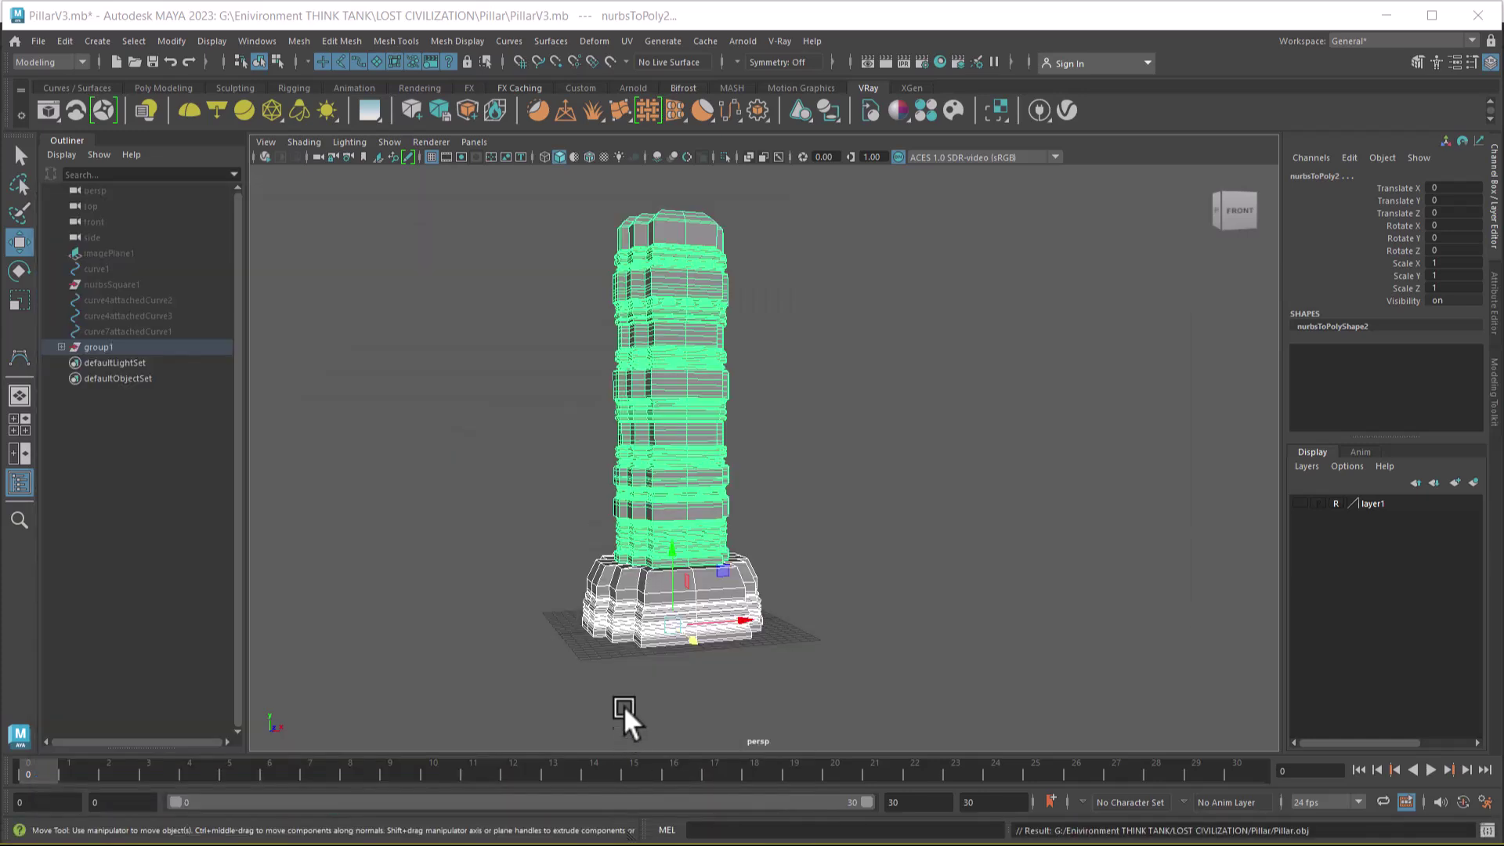
Search the installed apps for ZBrush 2024 and launch it.
key("super")
type("z")
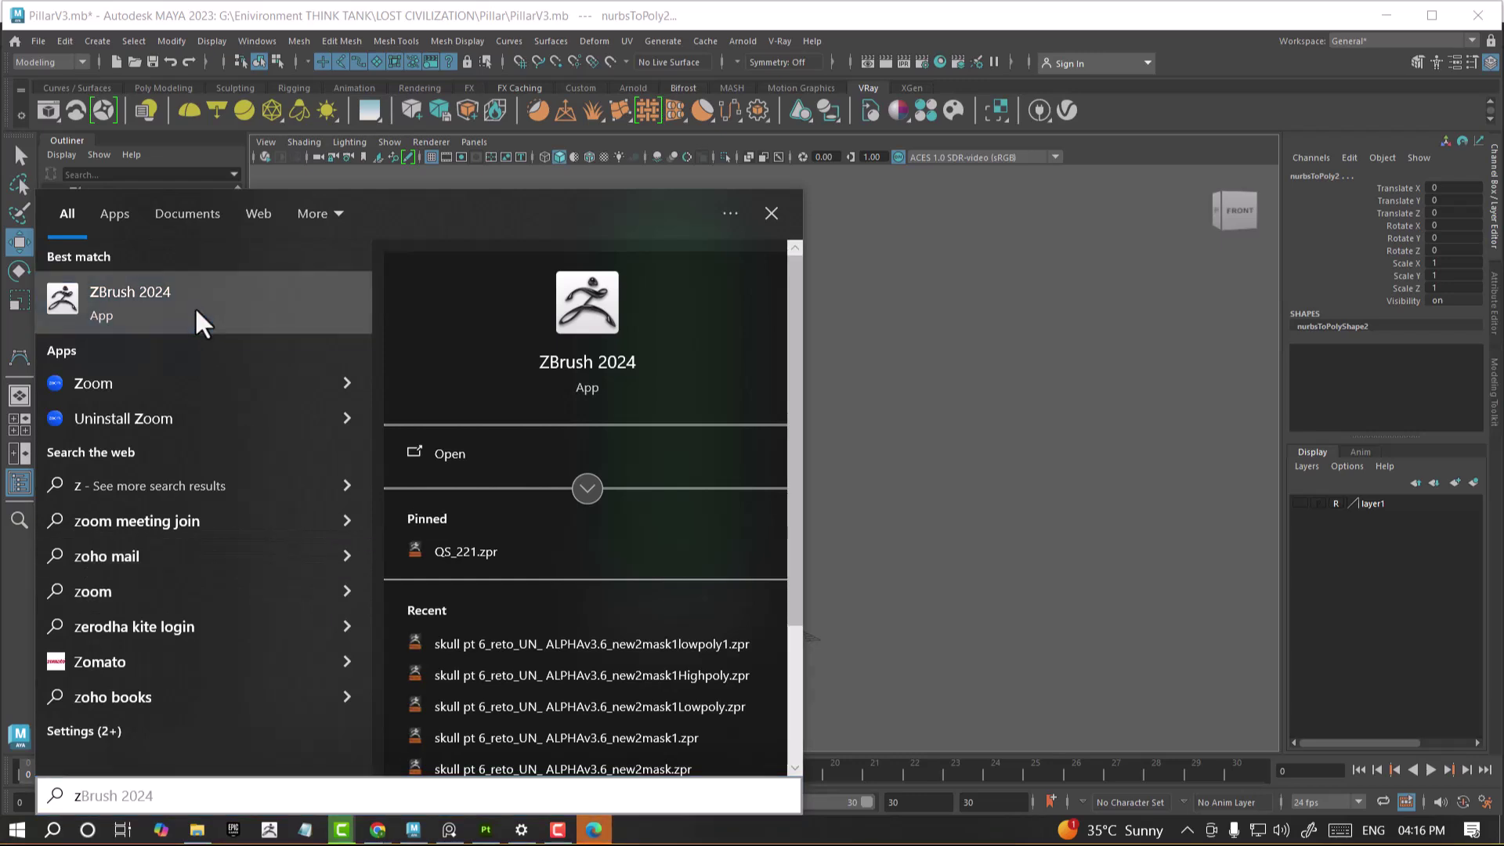
left_click(194, 307)
left_click_drag(1049, 520, 916, 576, "alt")
Bring up the reference image board over the Maya window and clear the mesh selection.
key("super")
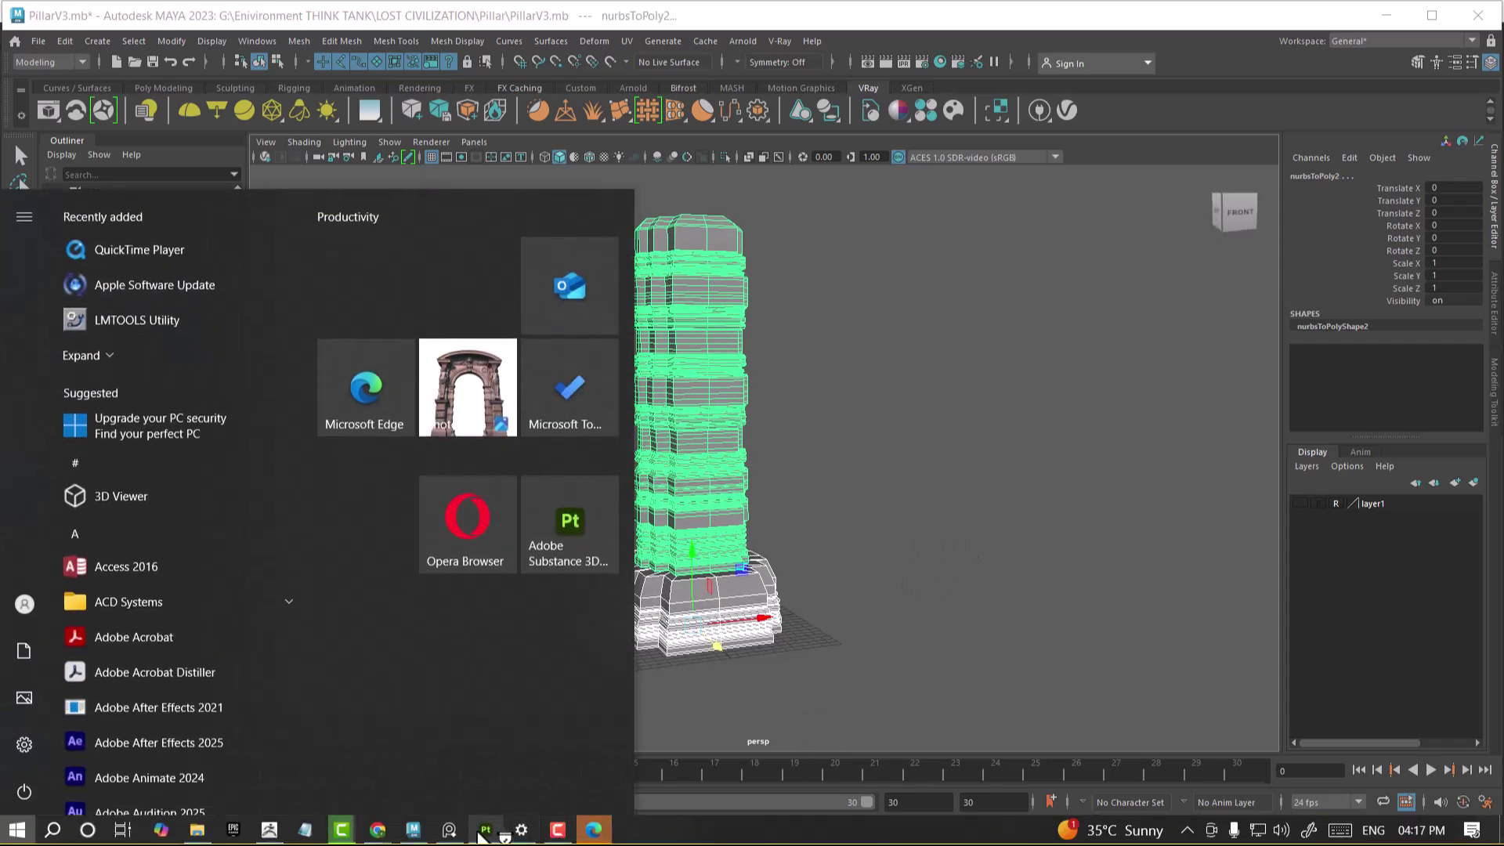
left_click(449, 830)
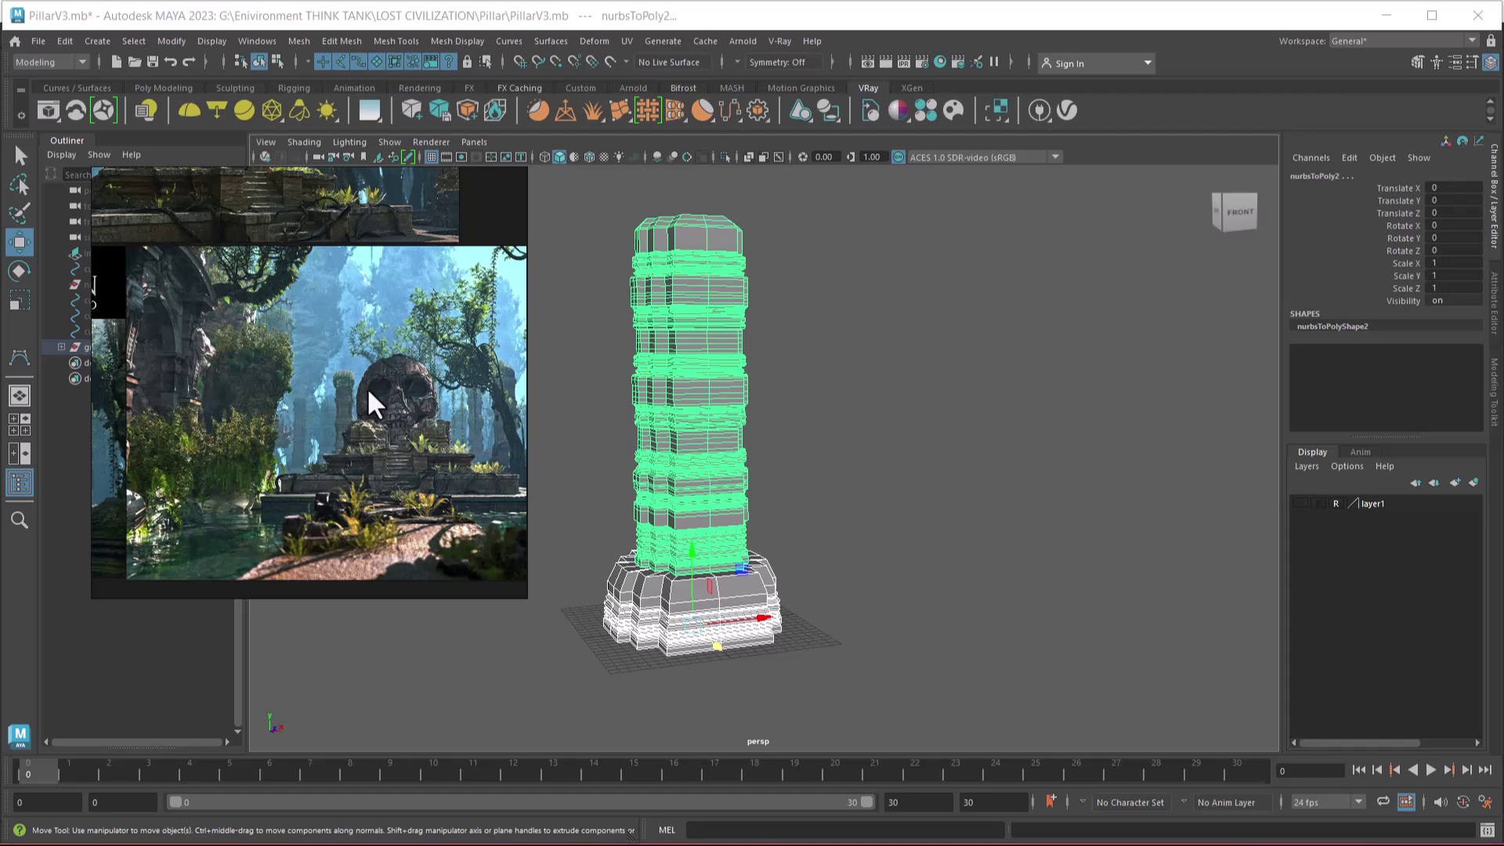
scroll(341, 427, "down", 1)
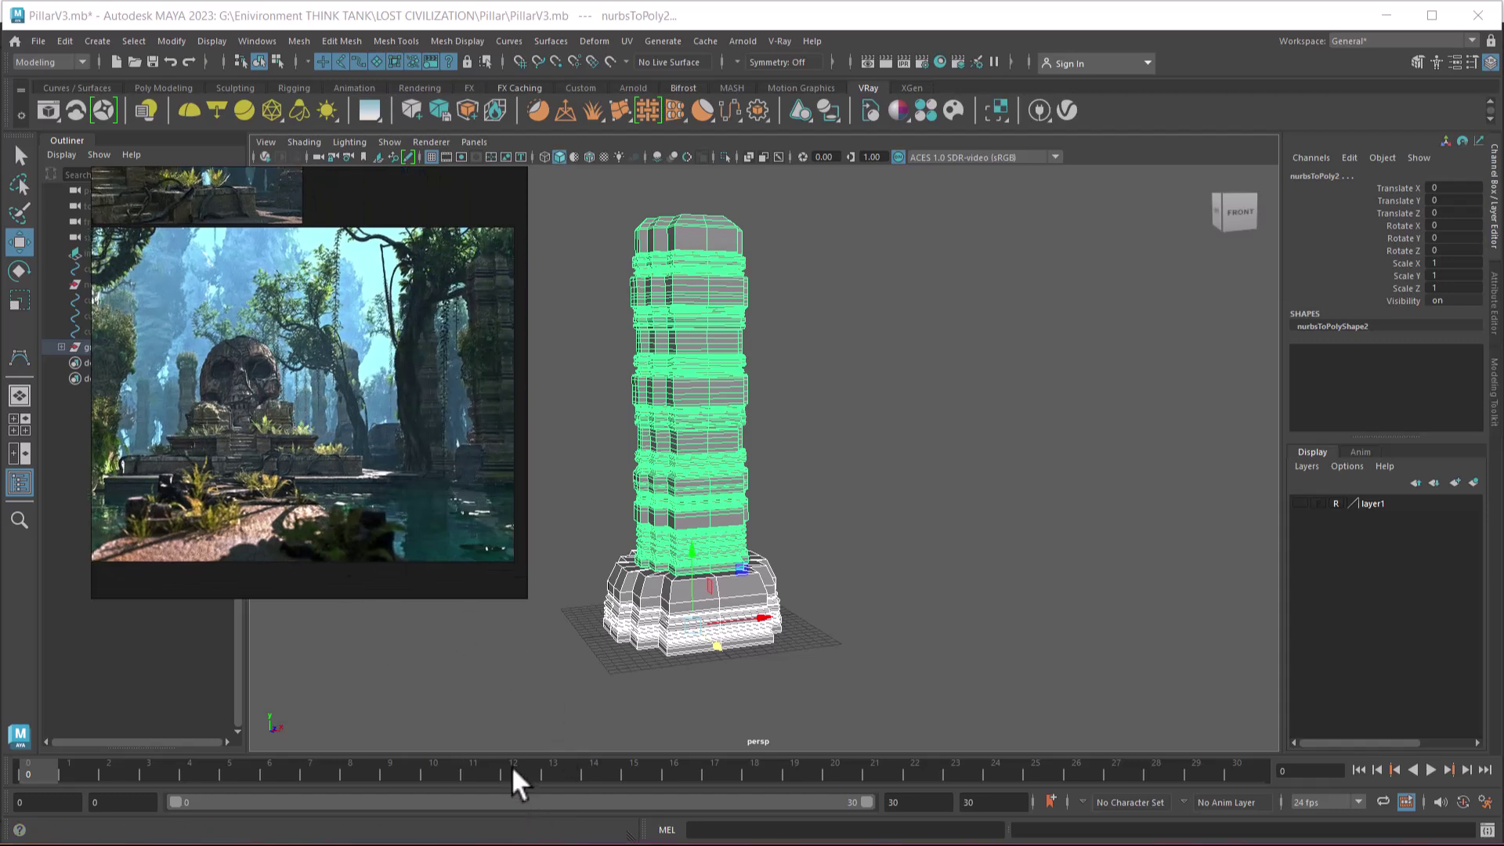
key("super")
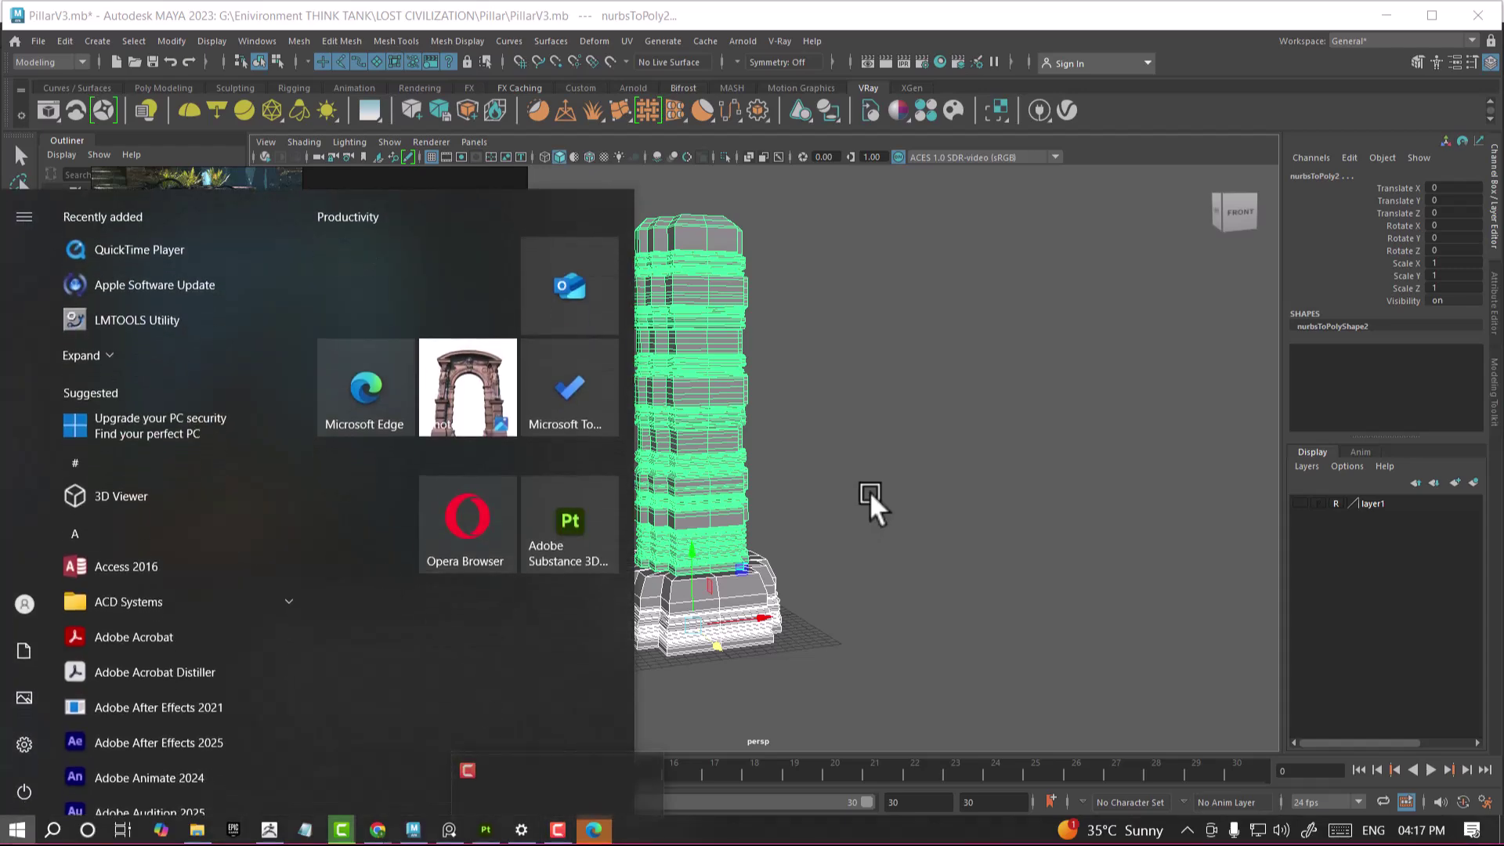
left_click(872, 483)
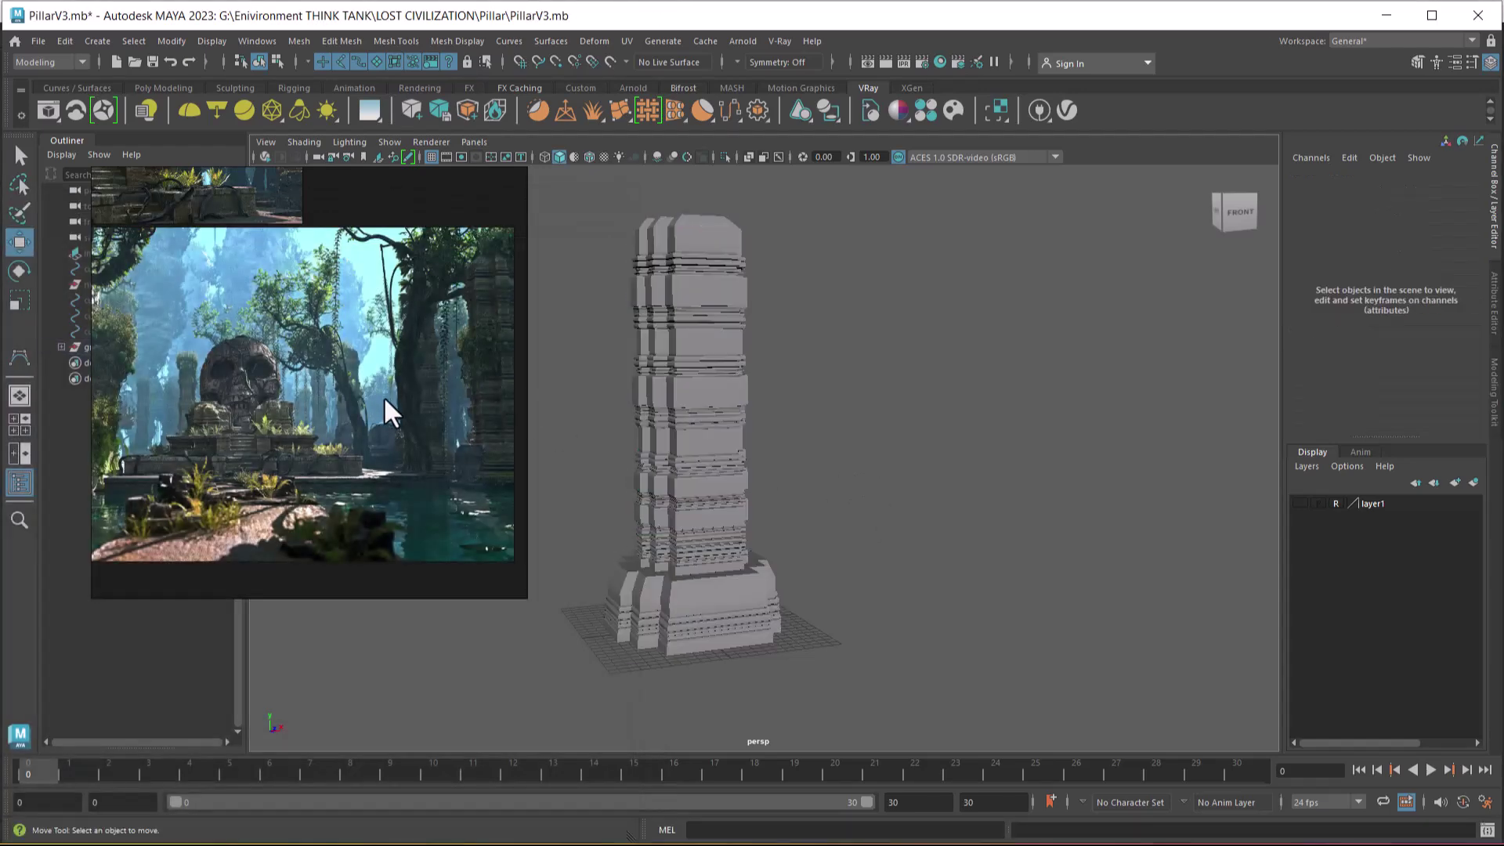
Examine the overgrown pillar and its base in the jungle temple references, and close the ZBrush Home Page.
scroll(384, 395, "up", 1)
scroll(418, 433, "up", 2)
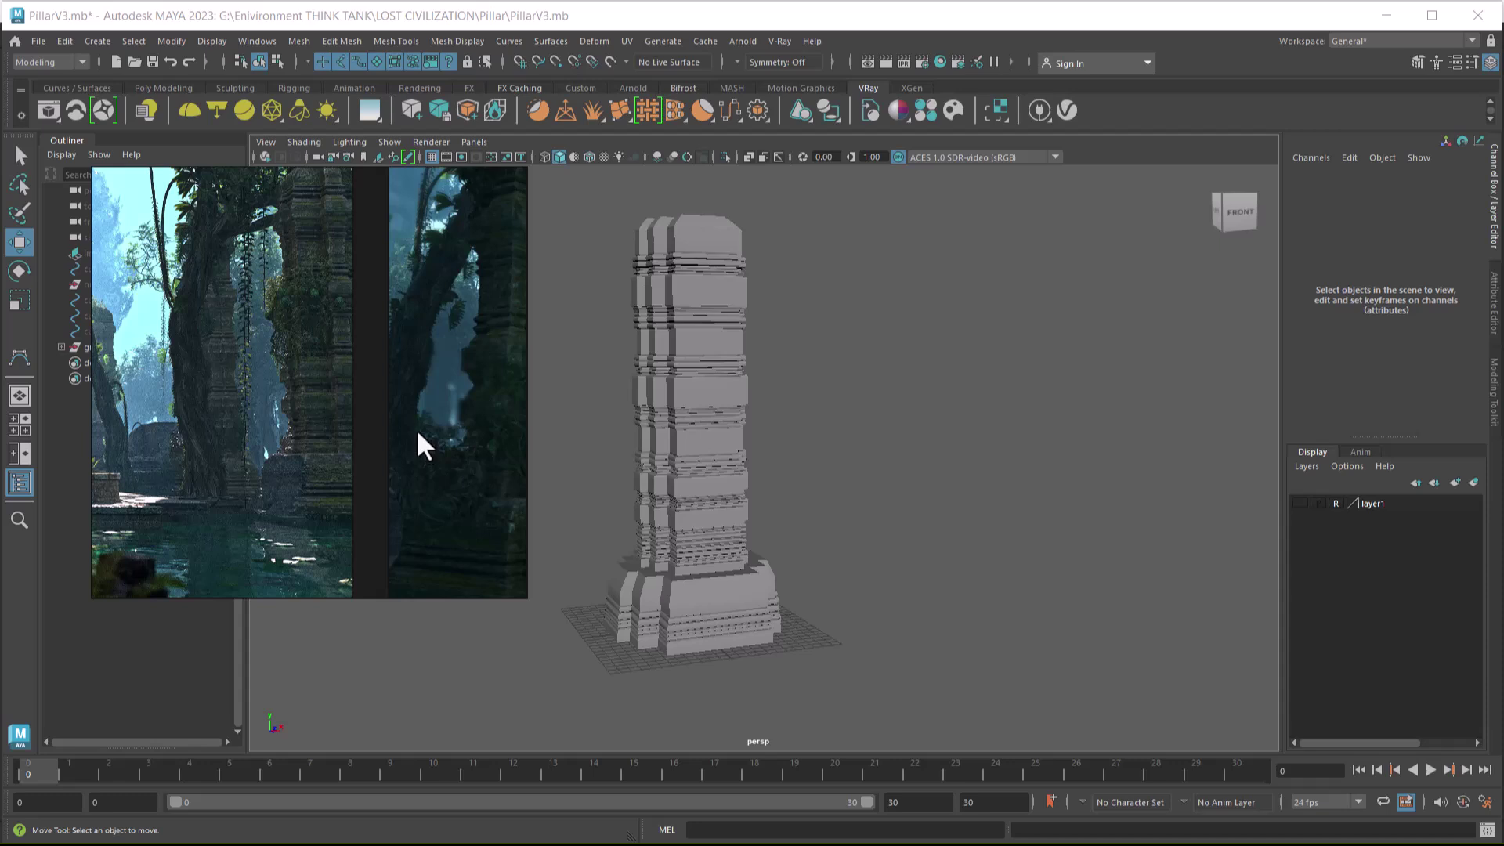
middle_click_drag(416, 431, 305, 440)
scroll(325, 467, "up", 1)
middle_click_drag(395, 321, 393, 420)
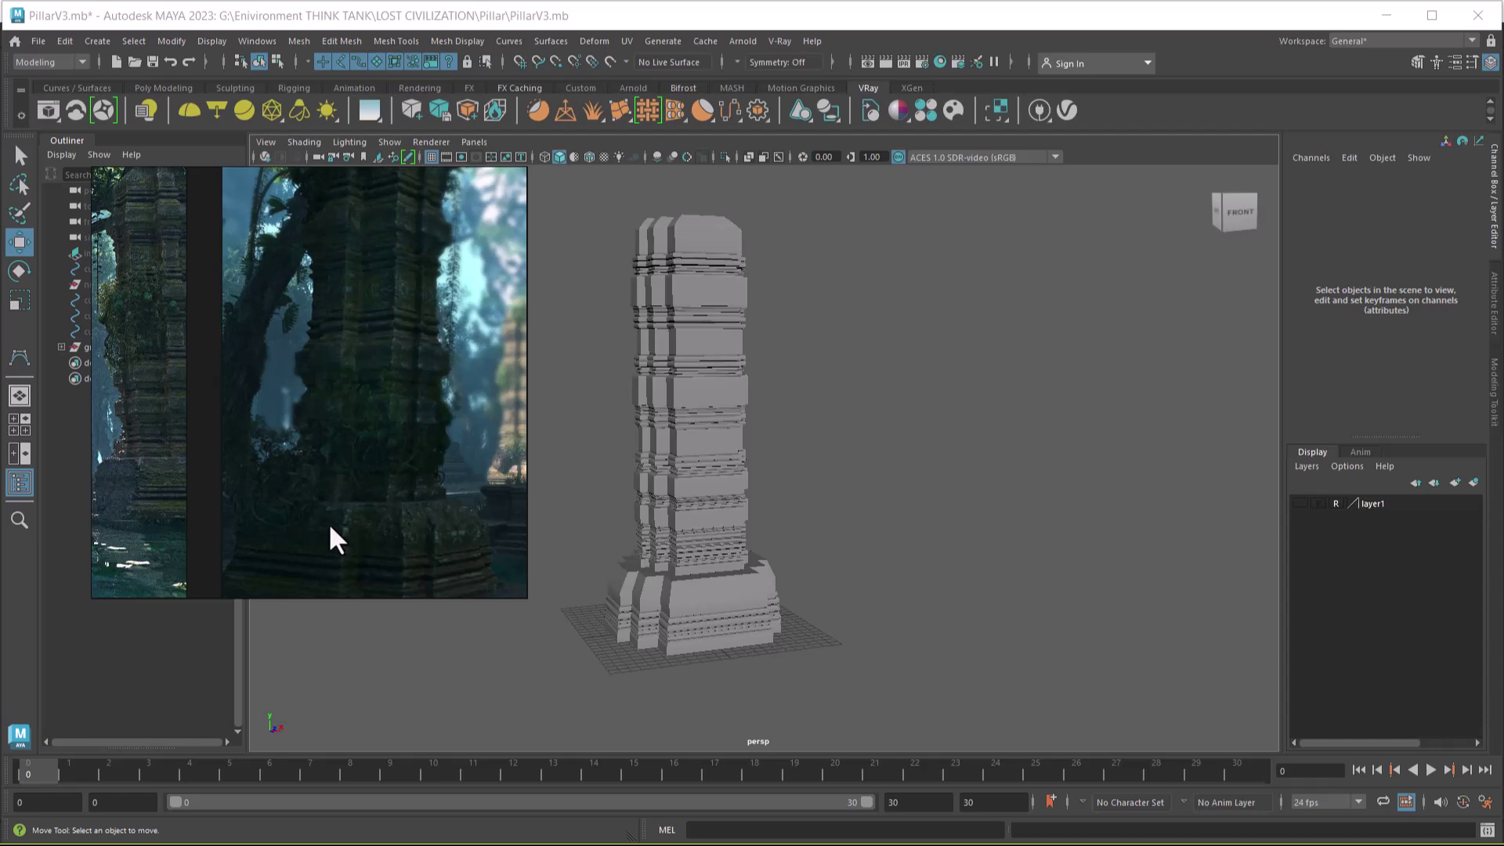
scroll(293, 525, "down", 4)
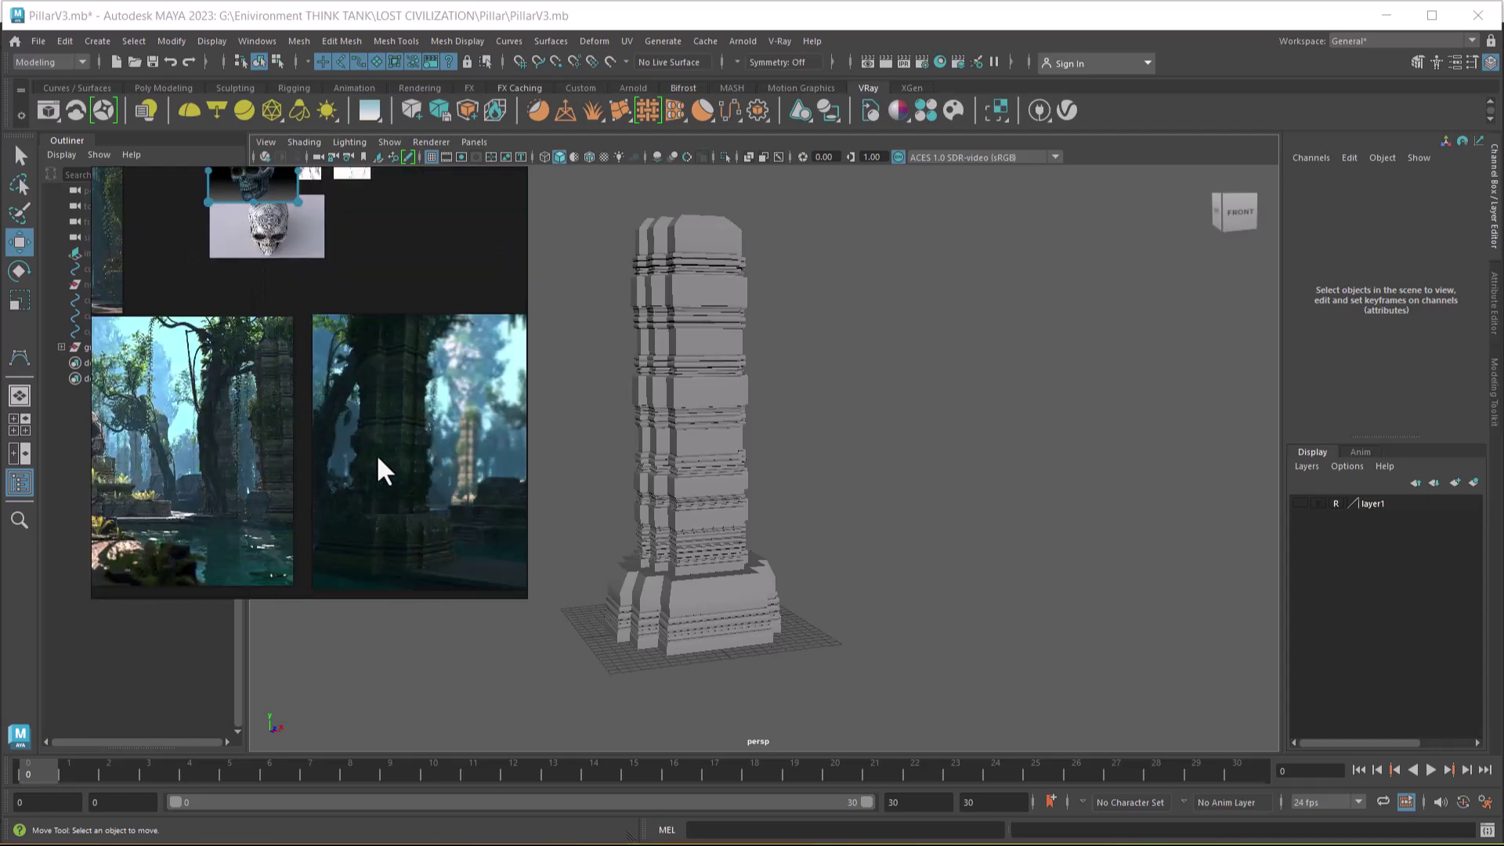
scroll(369, 470, "down", 2)
middle_click_drag(387, 471, 407, 338)
scroll(341, 384, "up", 5)
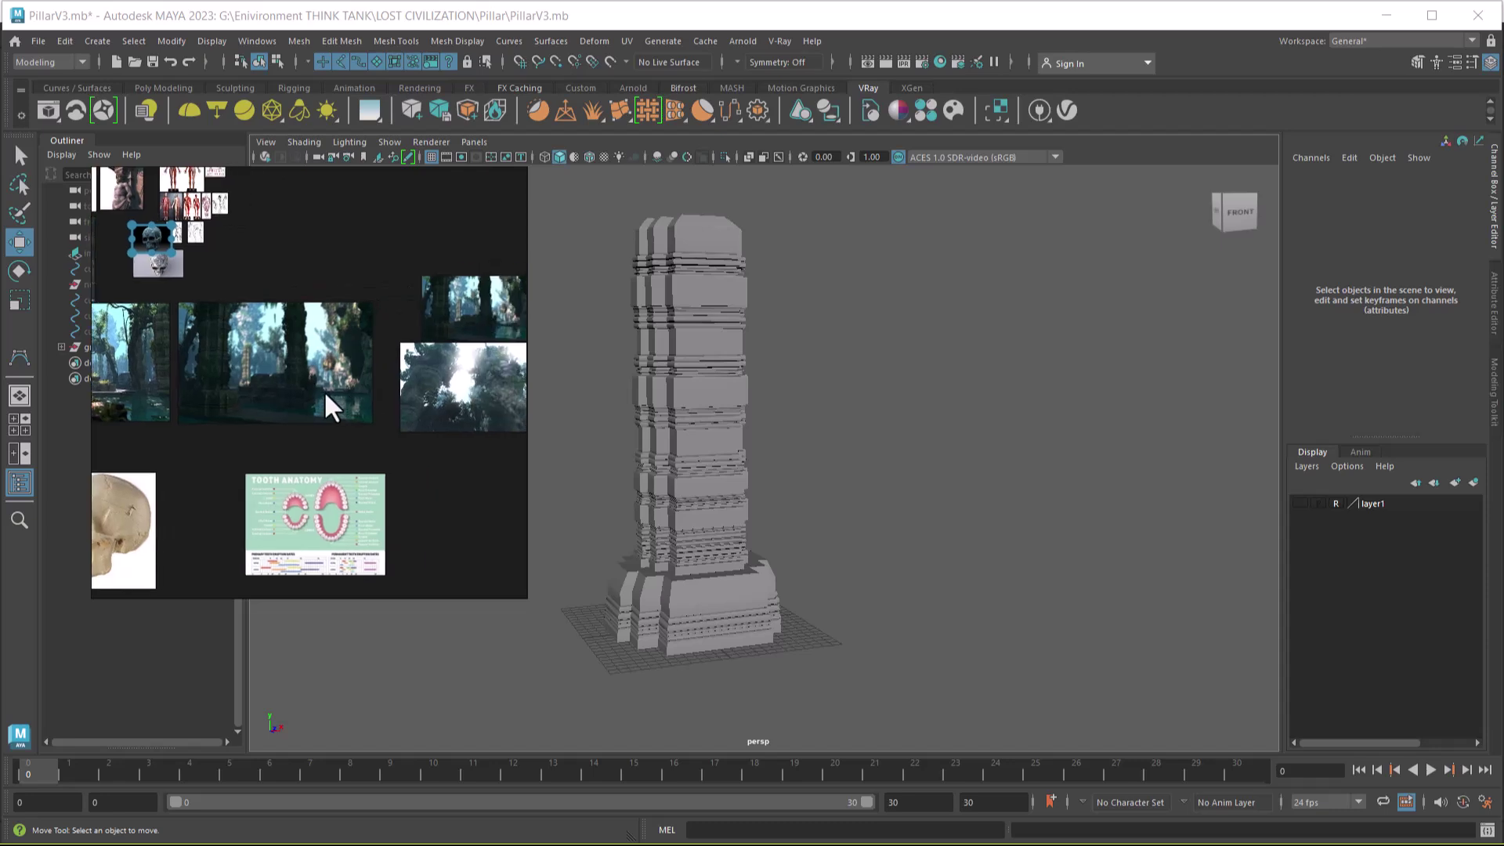
scroll(339, 417, "up", 4)
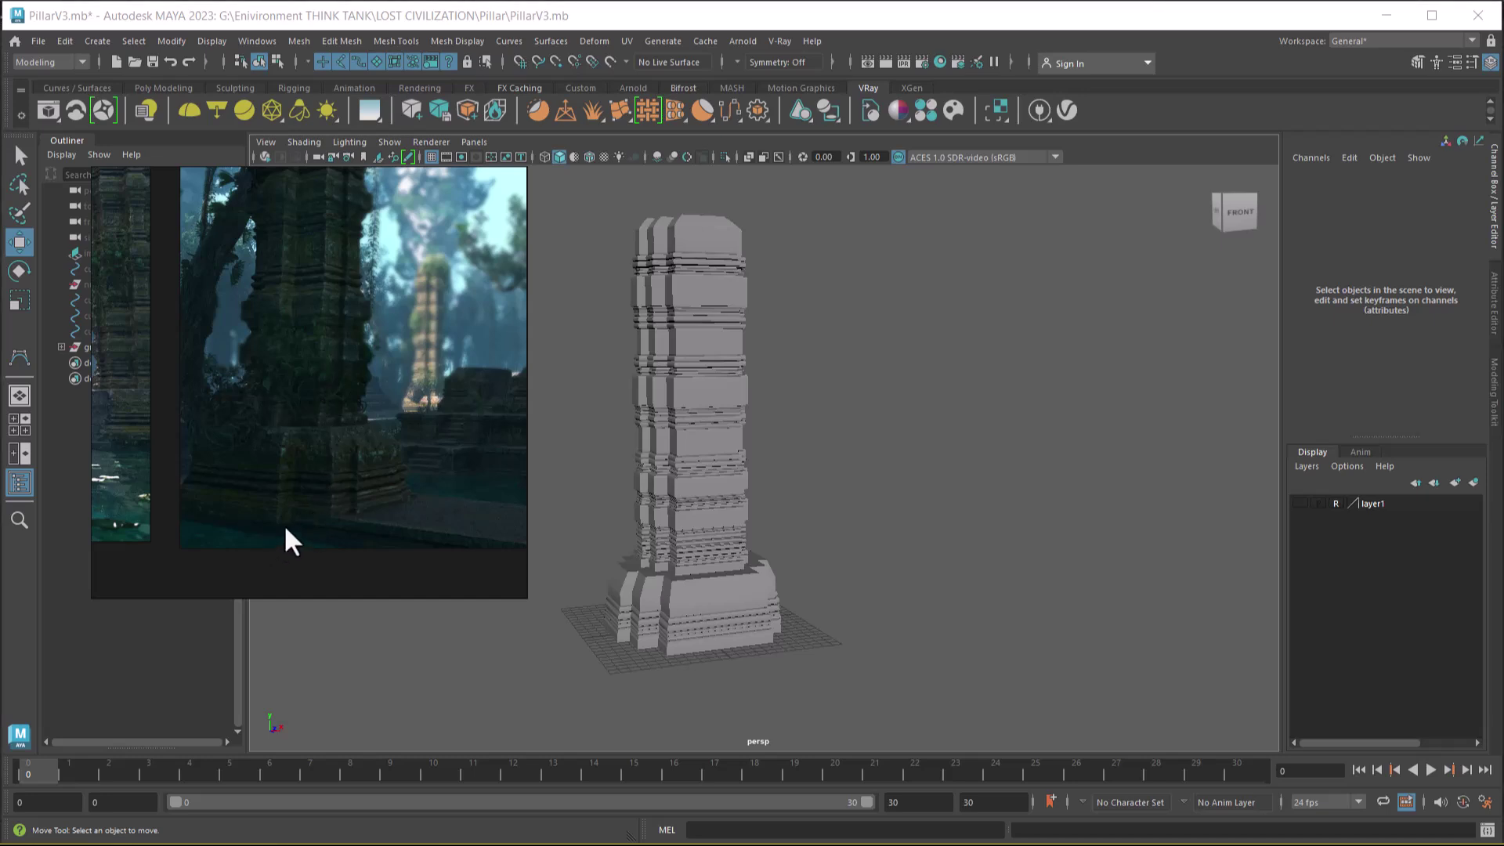
middle_click_drag(286, 523, 255, 421)
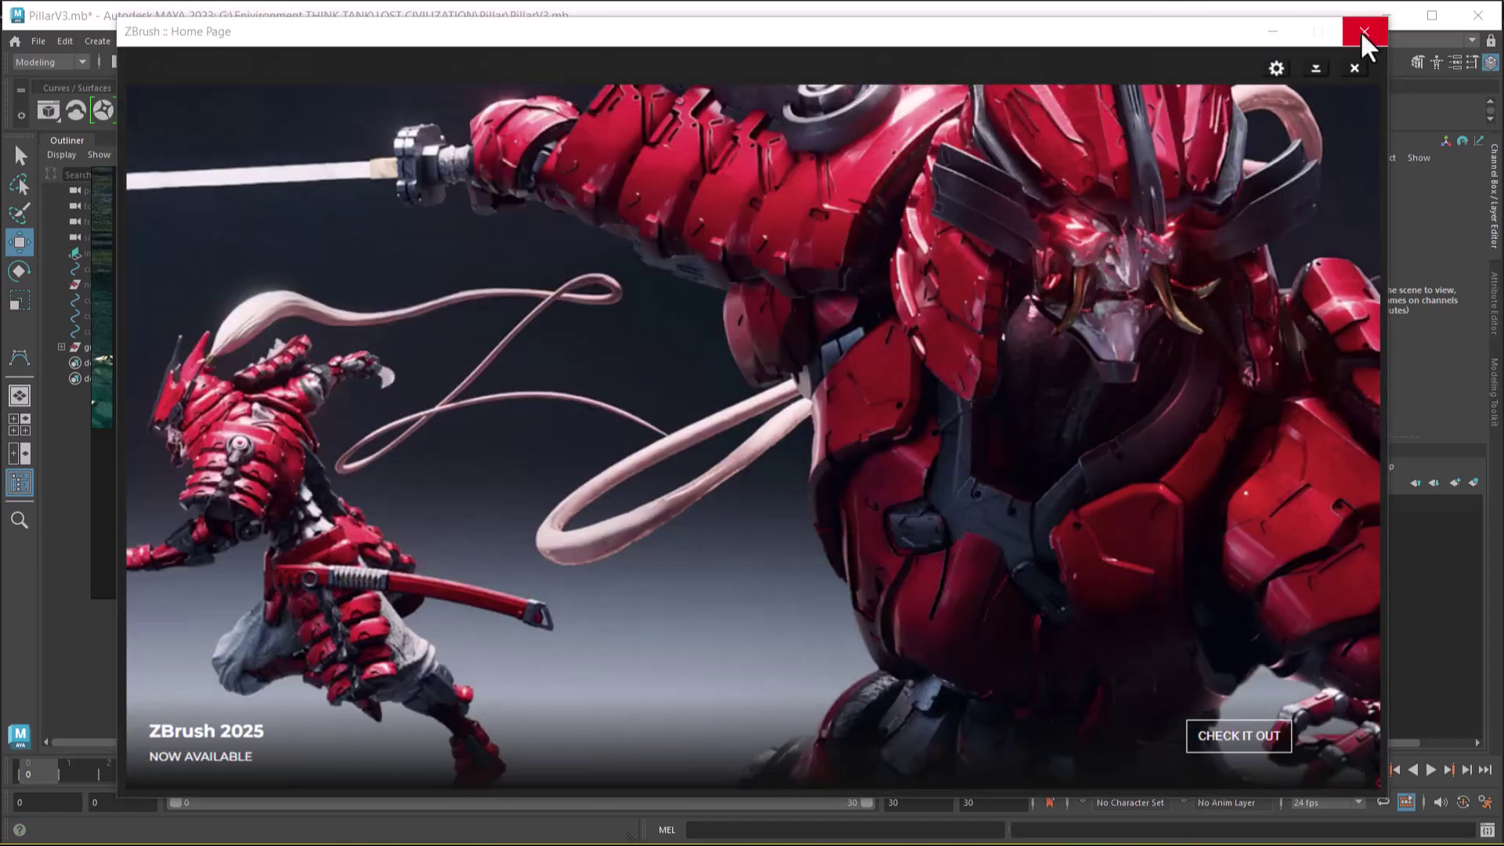
left_click(1363, 30)
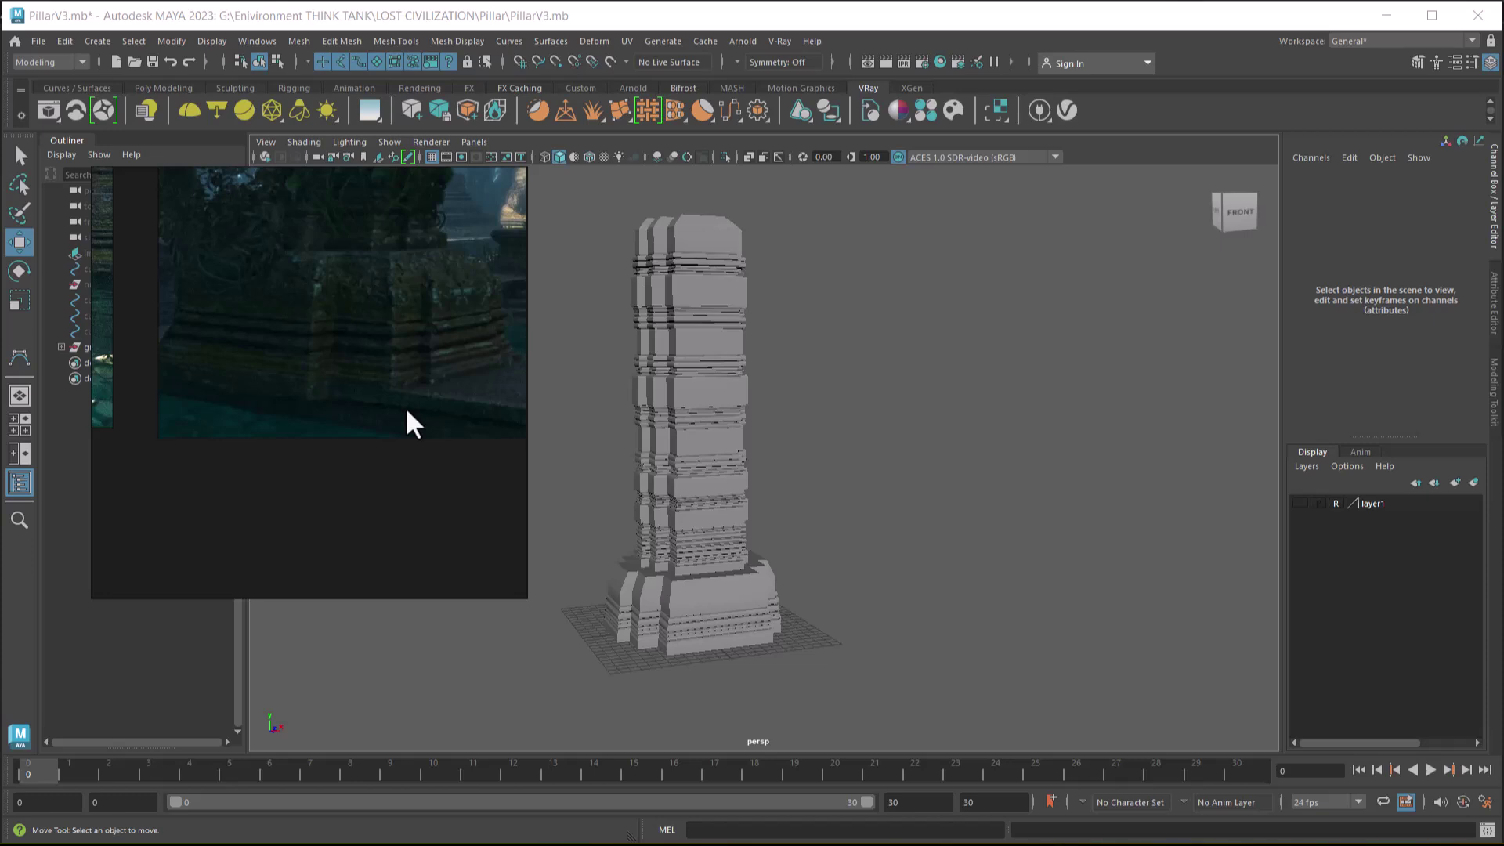
Compare the modelled pillar's base and lower shaft with the pillars in the jungle reference images.
scroll(409, 411, "down", 5)
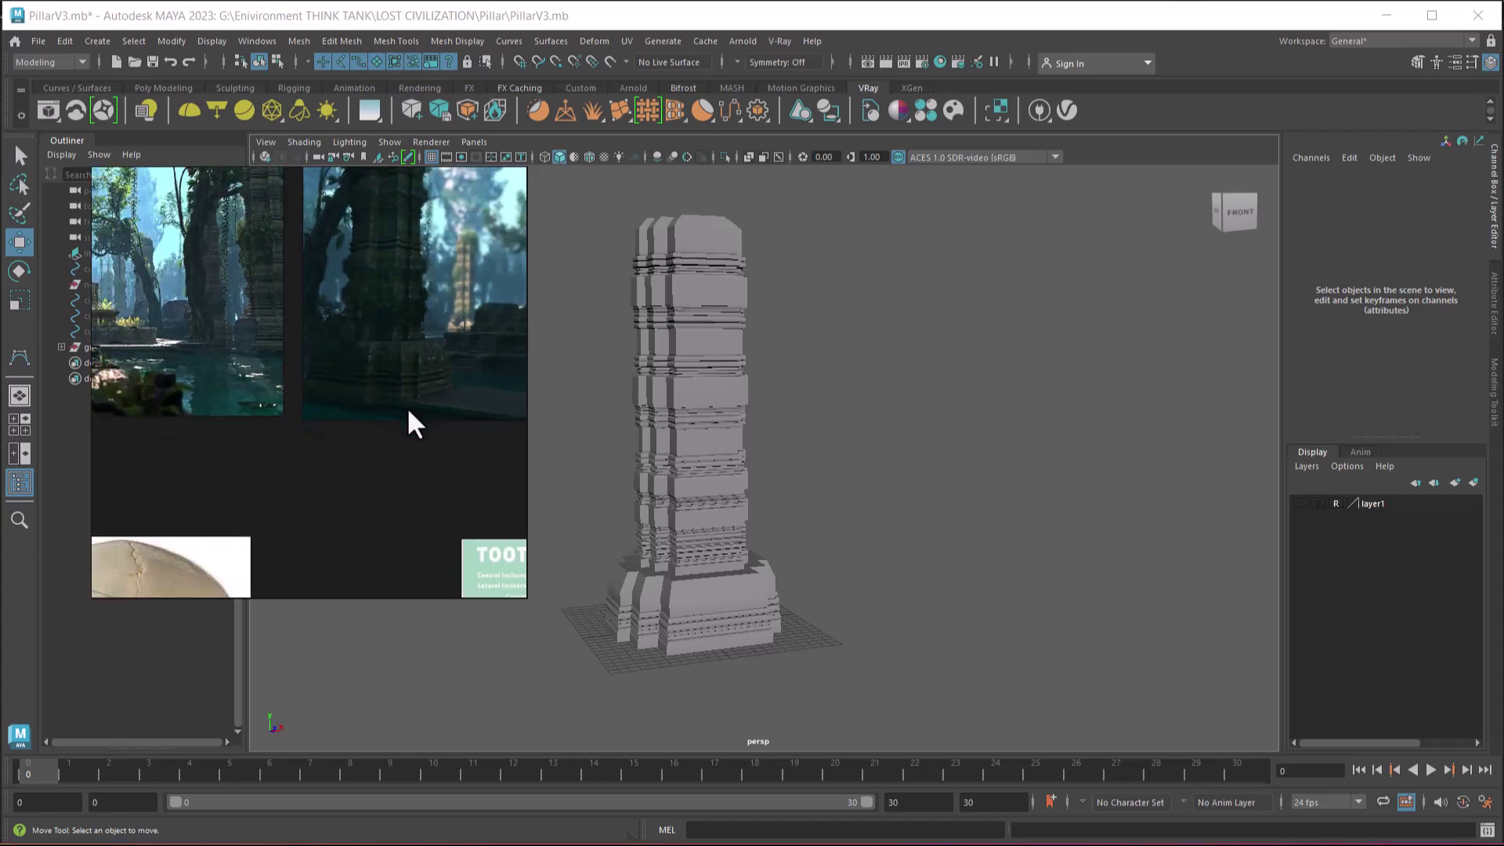
middle_click_drag(365, 376, 365, 443)
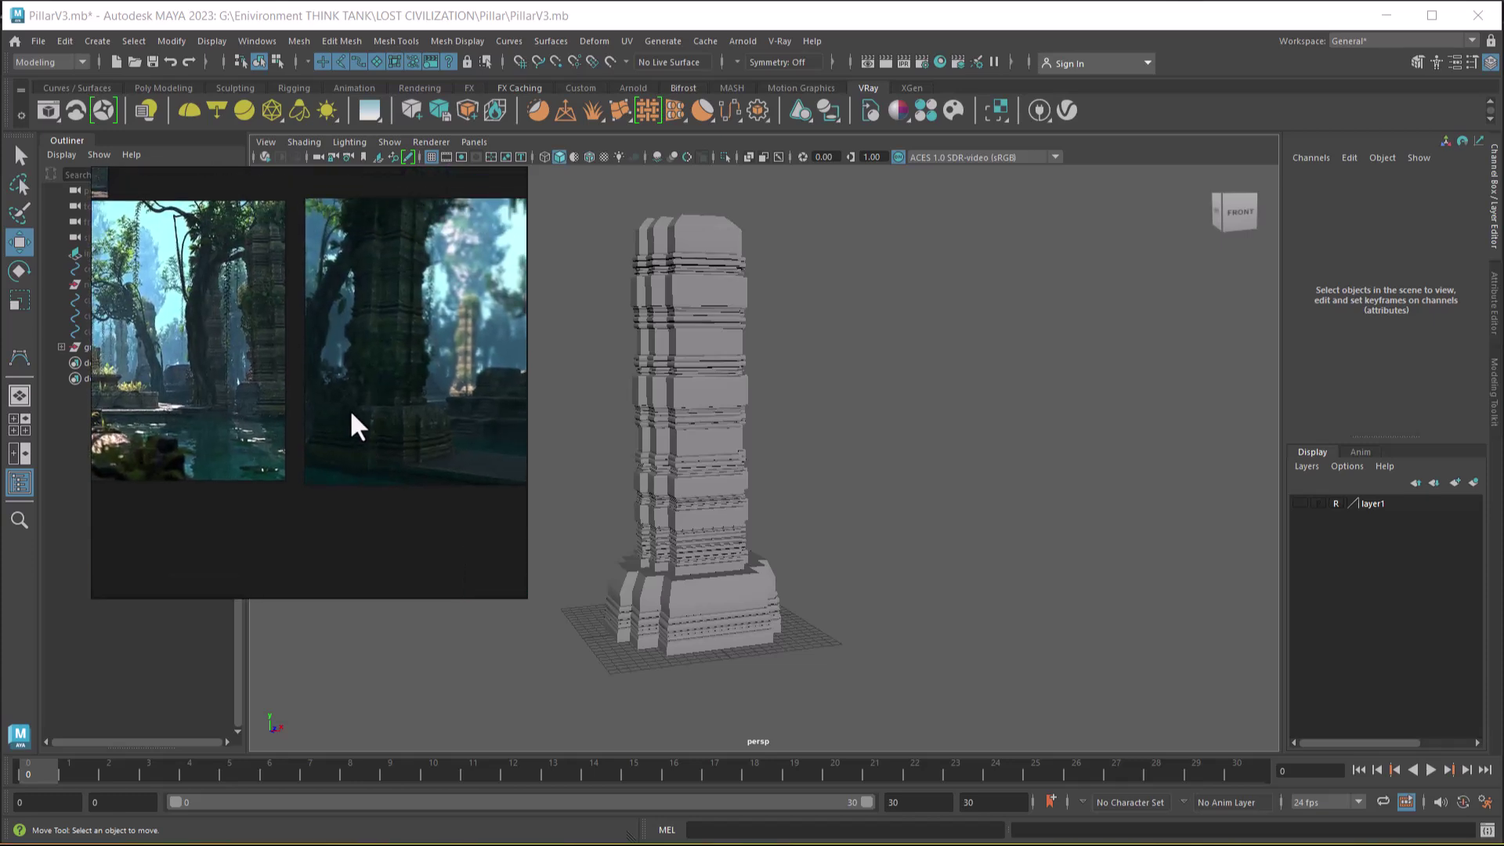
left_click_drag(781, 626, 821, 543, "alt")
right_click_drag(821, 544, 837, 660, "alt")
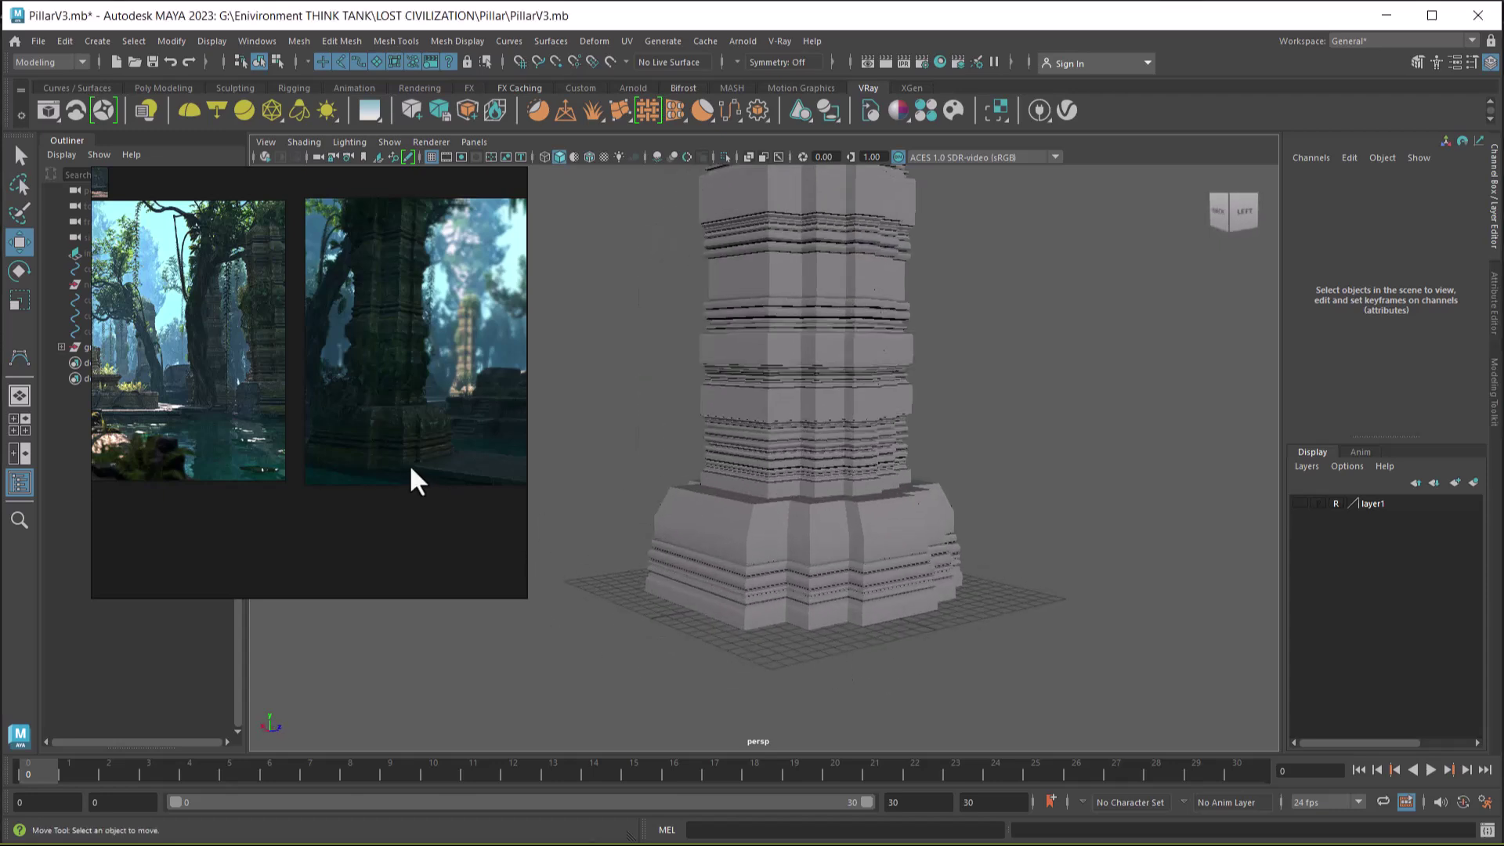
scroll(342, 416, "down", 2)
scroll(299, 407, "up", 1)
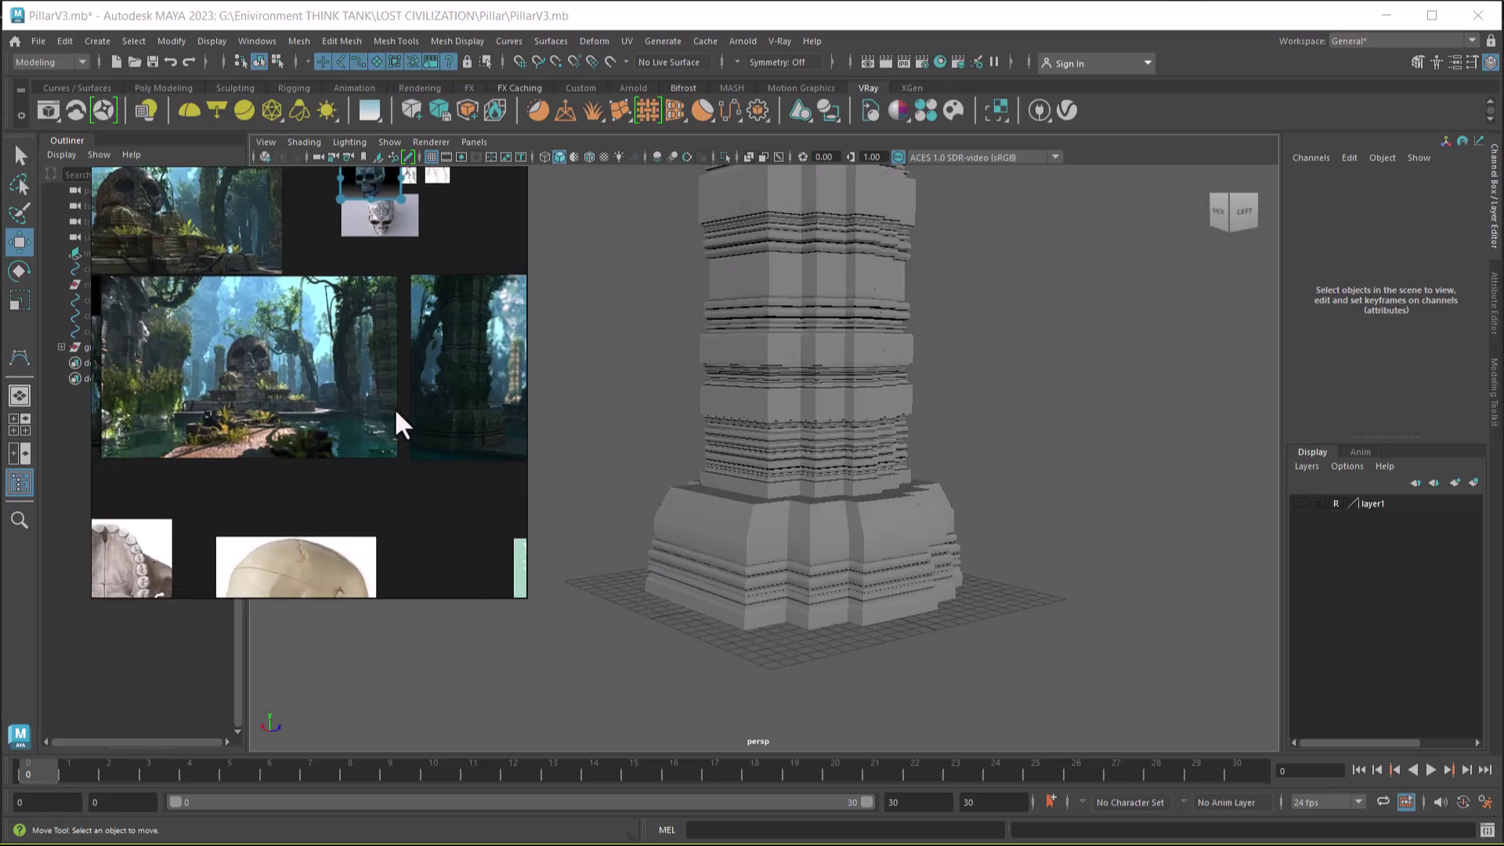
scroll(396, 419, "up", 3)
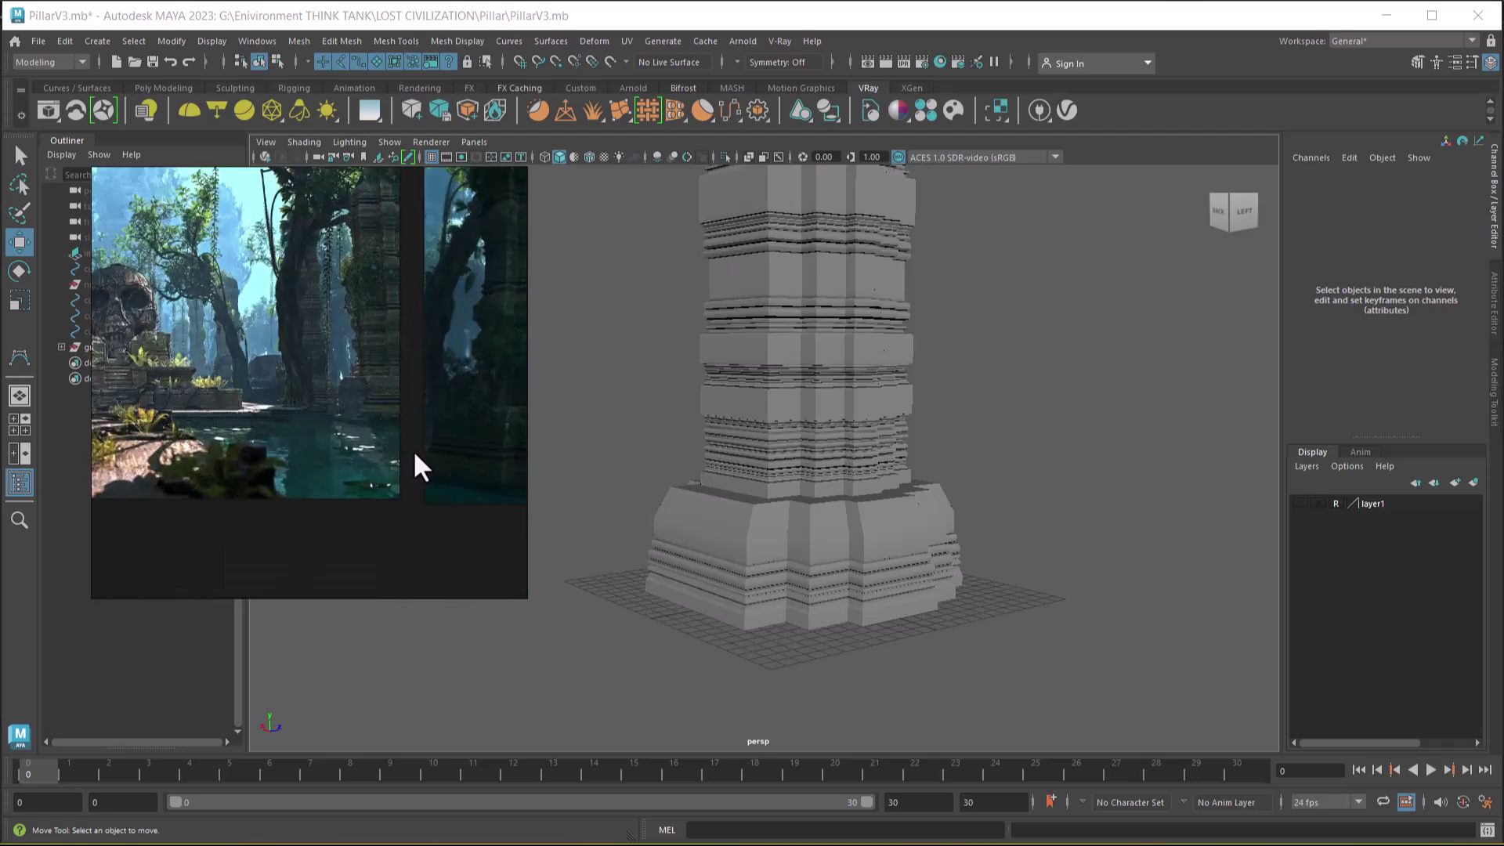
middle_click_drag(379, 440, 285, 463)
scroll(366, 443, "down", 2)
middle_click_drag(367, 440, 266, 436)
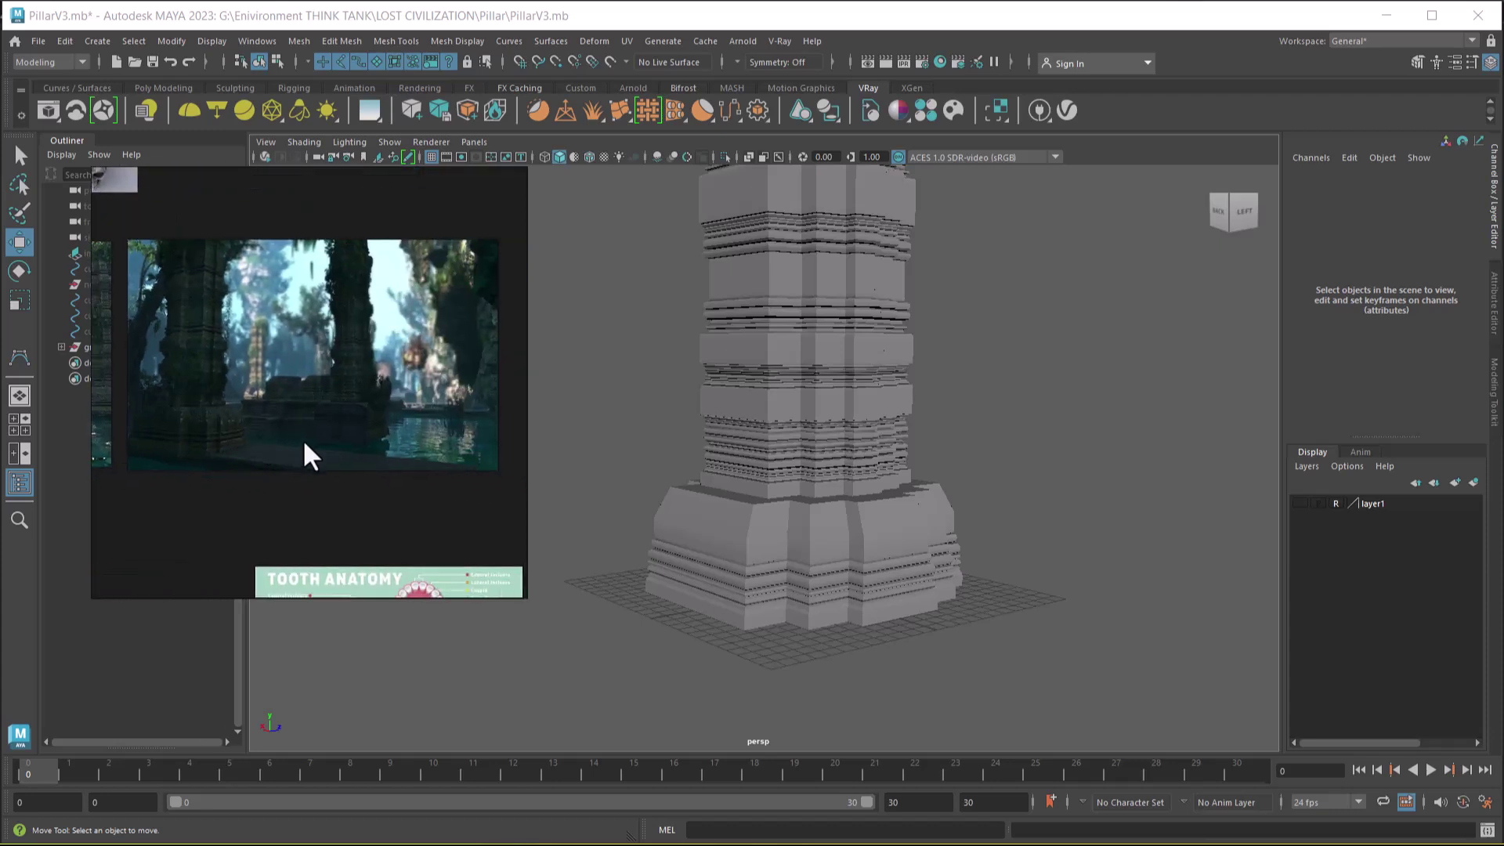
scroll(392, 434, "down", 2)
middle_click_drag(393, 434, 278, 419)
scroll(351, 409, "up", 3)
scroll(353, 424, "up", 2)
middle_click_drag(397, 410, 376, 454)
scroll(383, 453, "up", 3)
scroll(382, 463, "up", 2)
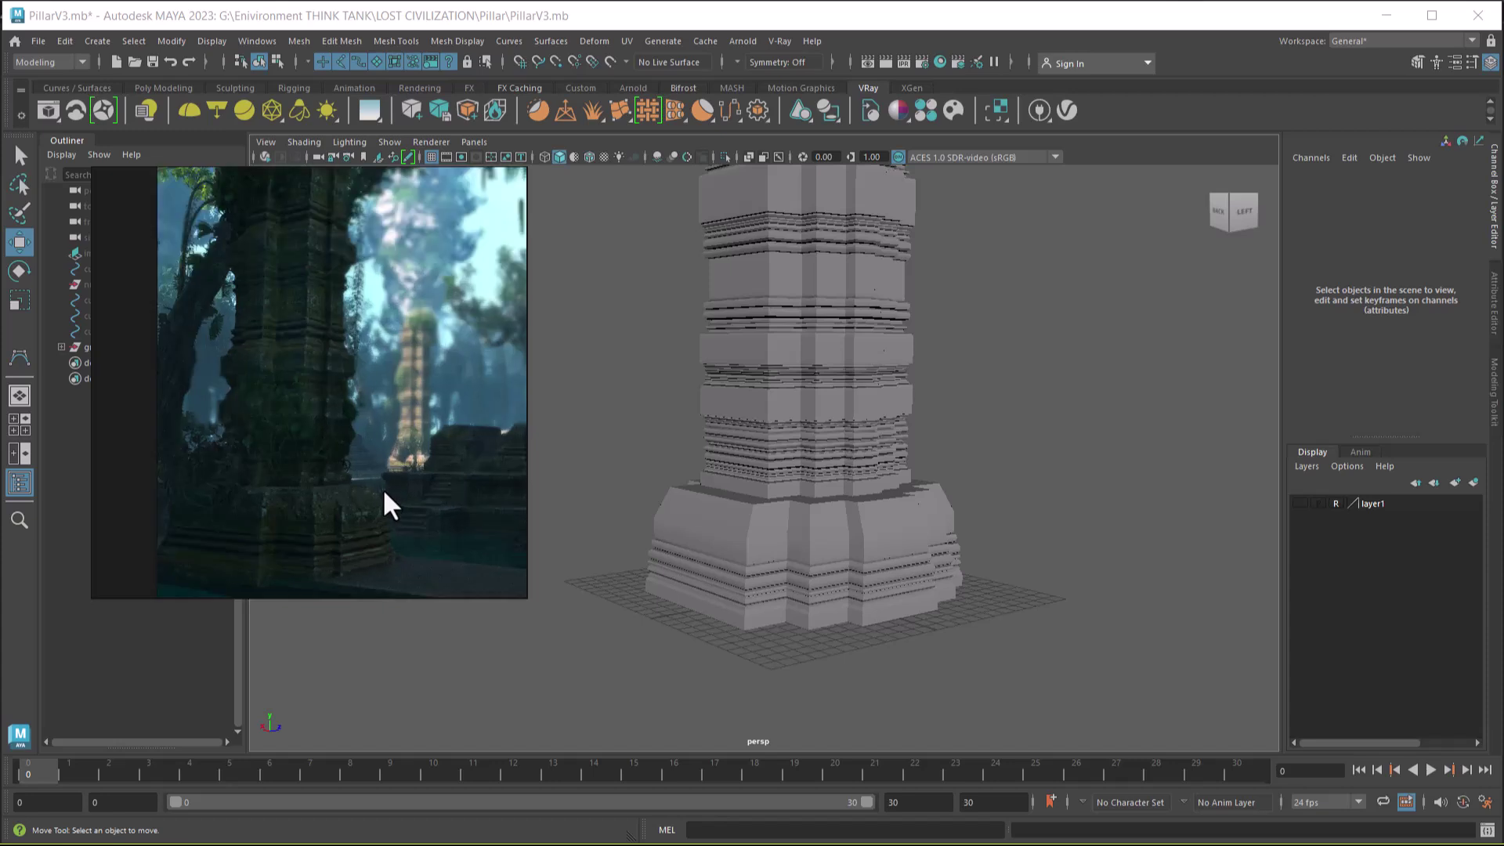
Examine the pillar shafts, stepped bases and waterside stonework in the jungle temple reference images.
scroll(353, 515, "up", 2)
scroll(383, 450, "up", 2)
middle_click_drag(345, 308, 343, 449)
middle_click_drag(321, 345, 331, 481)
scroll(365, 516, "down", 2)
scroll(364, 513, "up", 2)
middle_click_drag(382, 396, 329, 396)
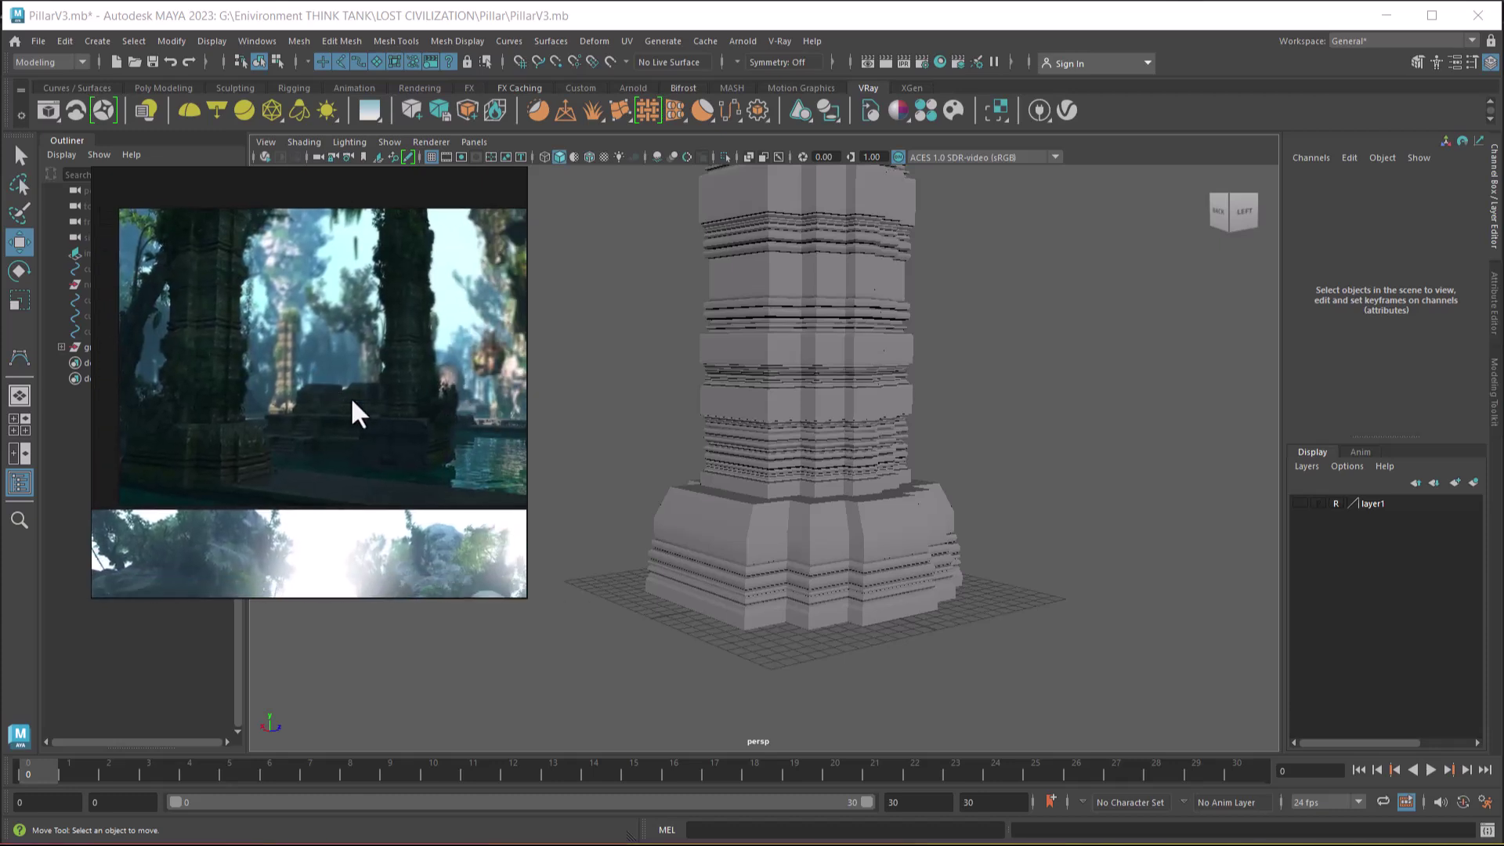
scroll(416, 457, "up", 2)
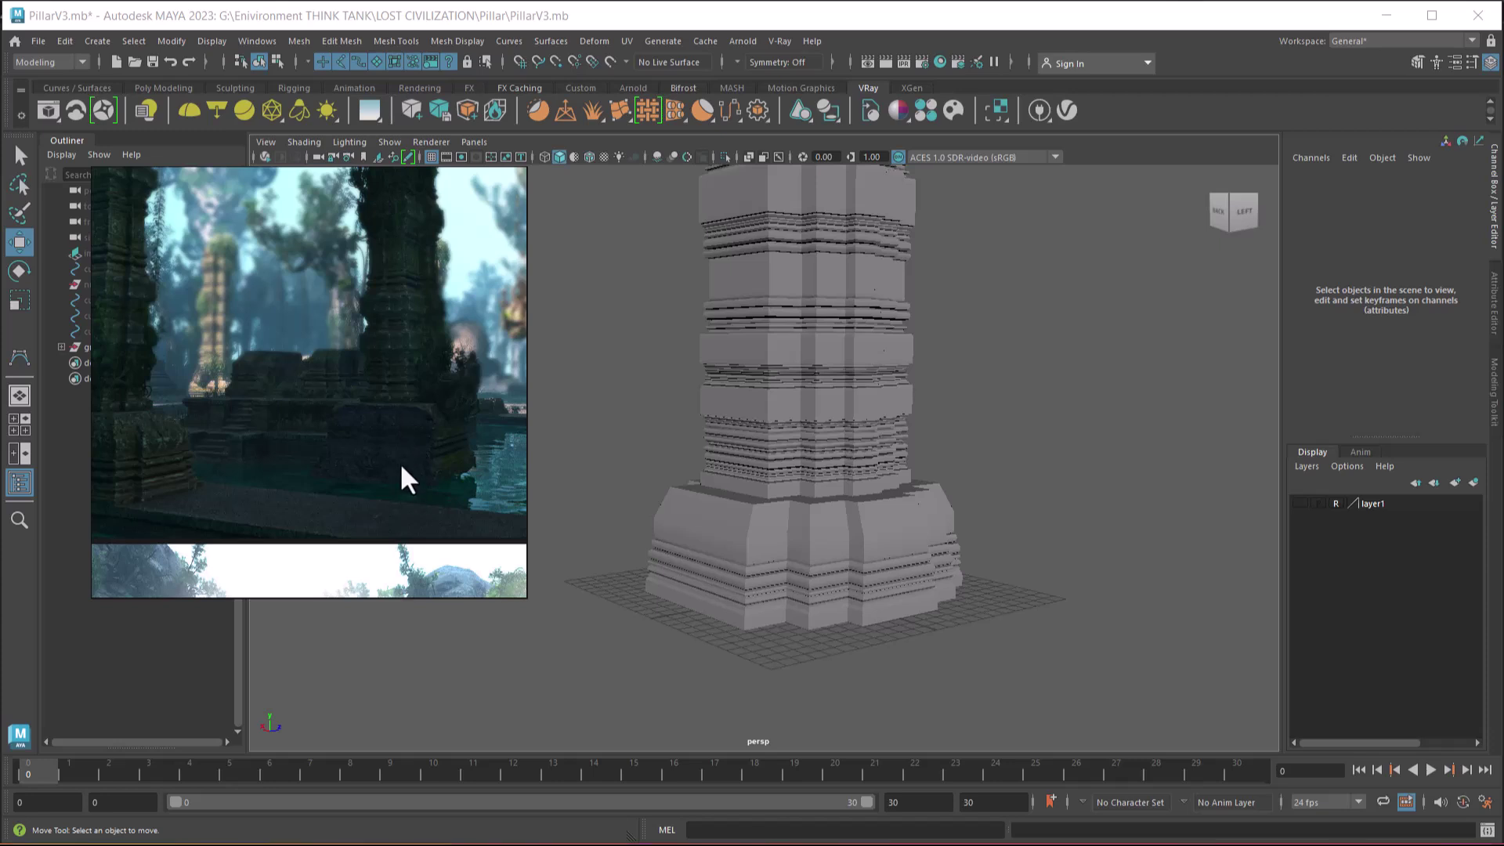
scroll(314, 427, "down", 2)
middle_click_drag(336, 429, 401, 391)
scroll(263, 443, "up", 4)
scroll(284, 434, "down", 2)
middle_click_drag(299, 430, 346, 403)
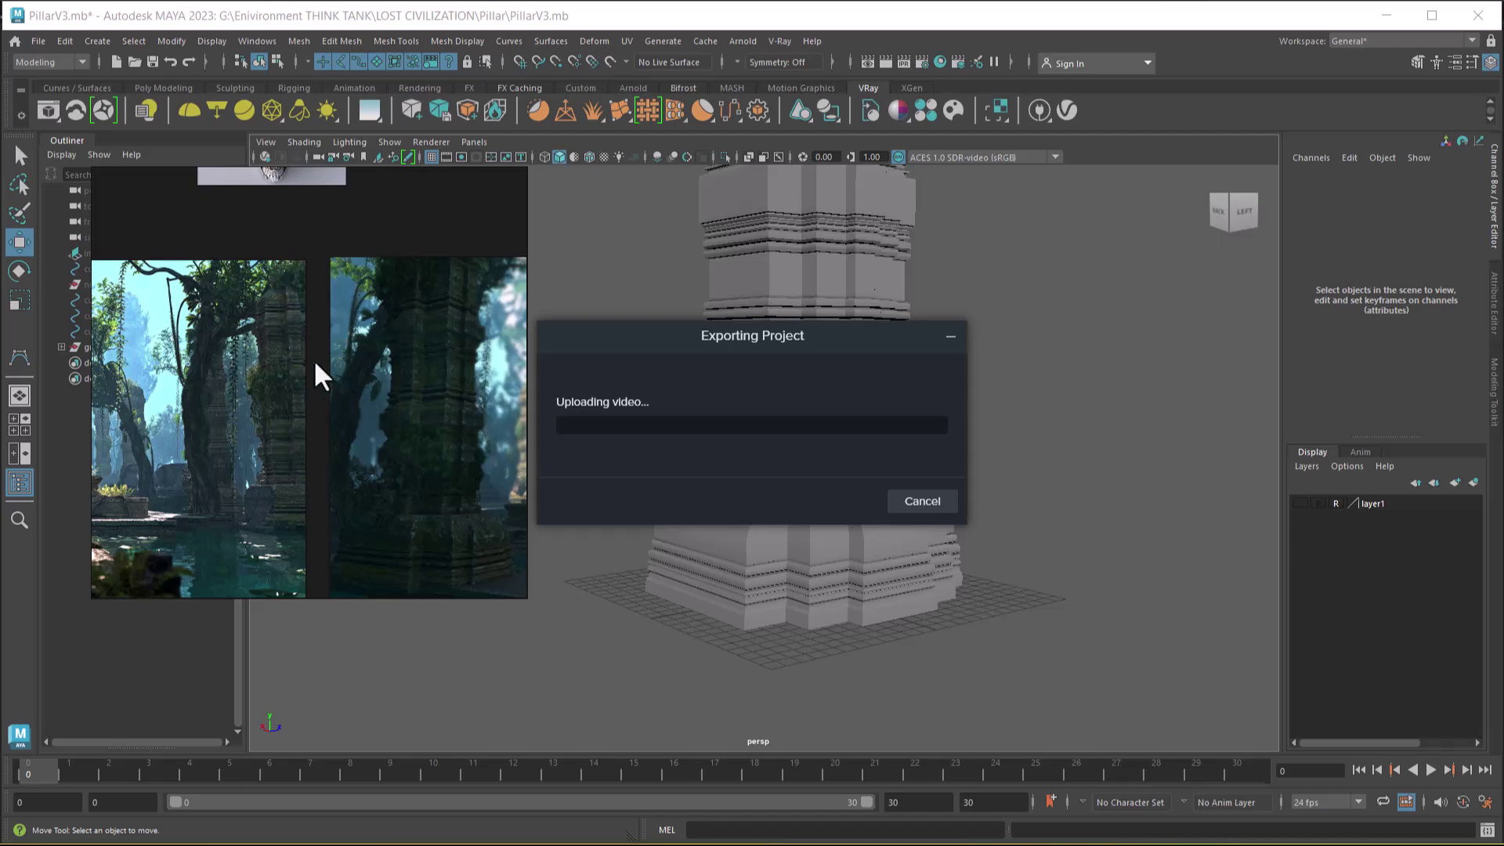
Switch to ZBrush and clear the canvas by hiding LightBox and moving the reference board aside.
key("super")
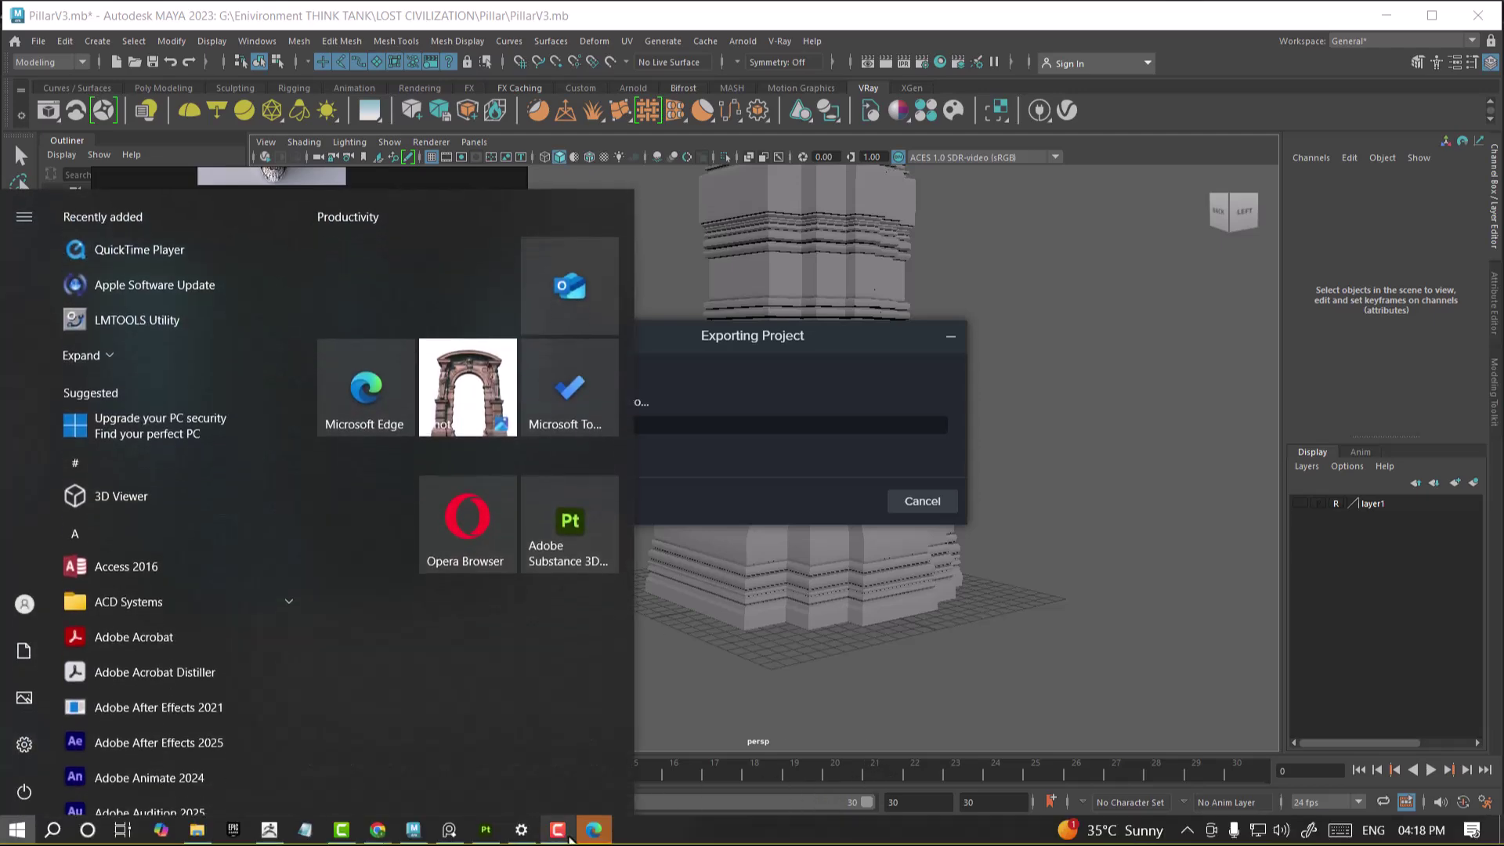
left_click(755, 667)
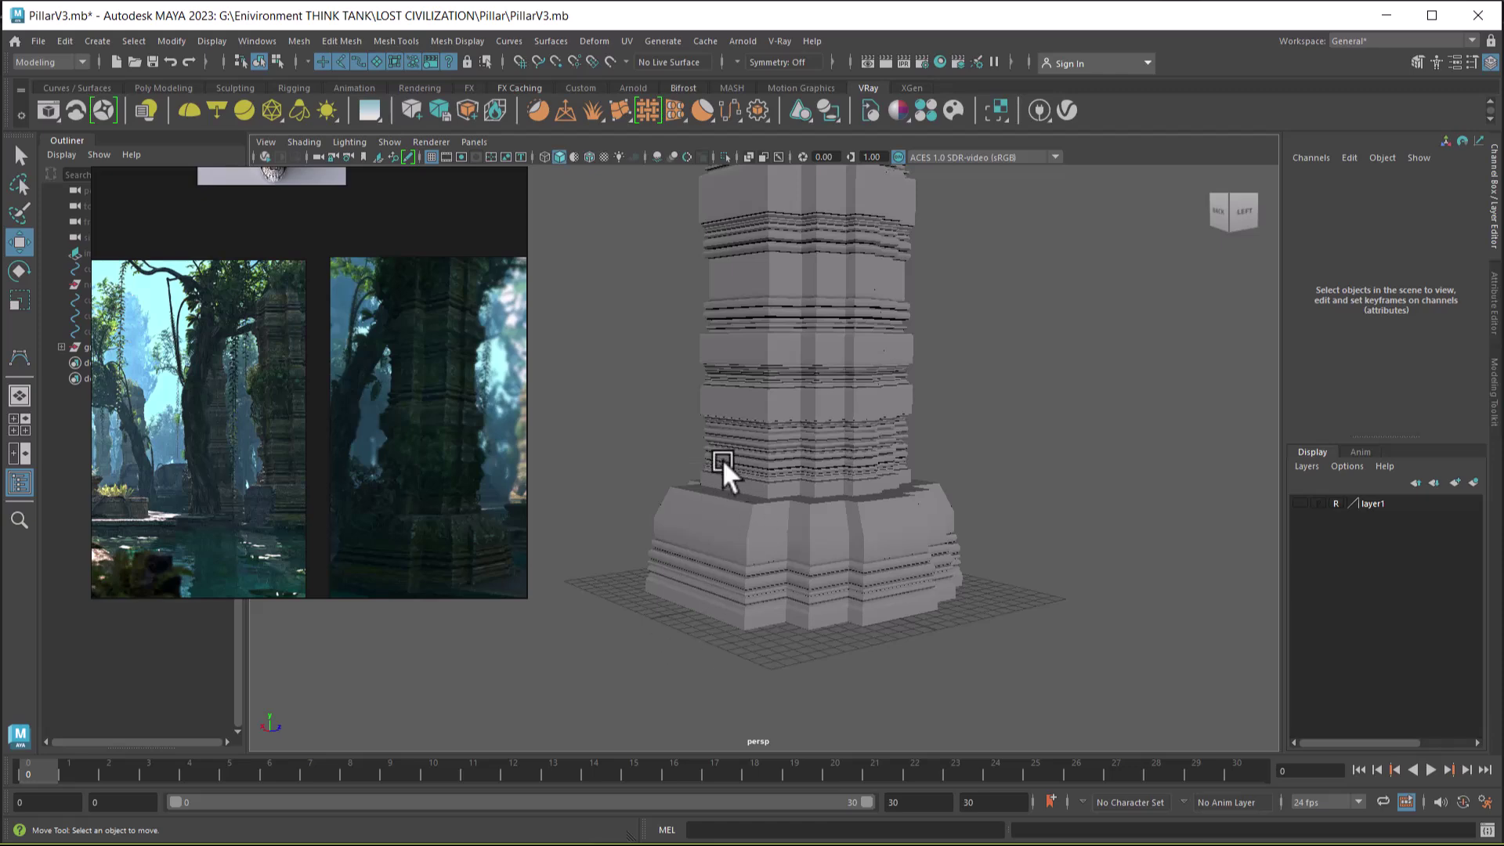
key("super")
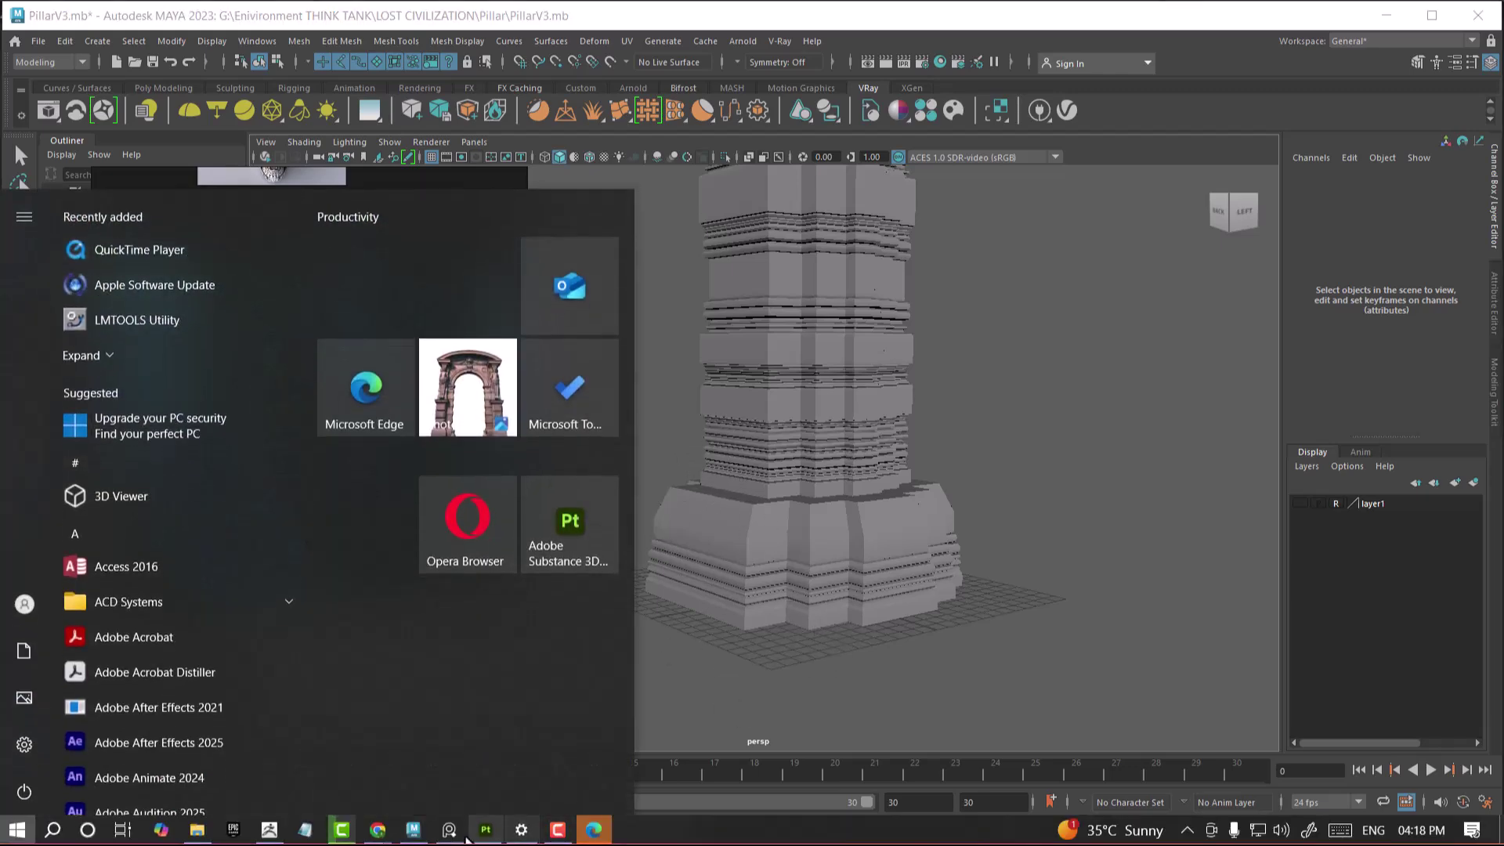
left_click(269, 830)
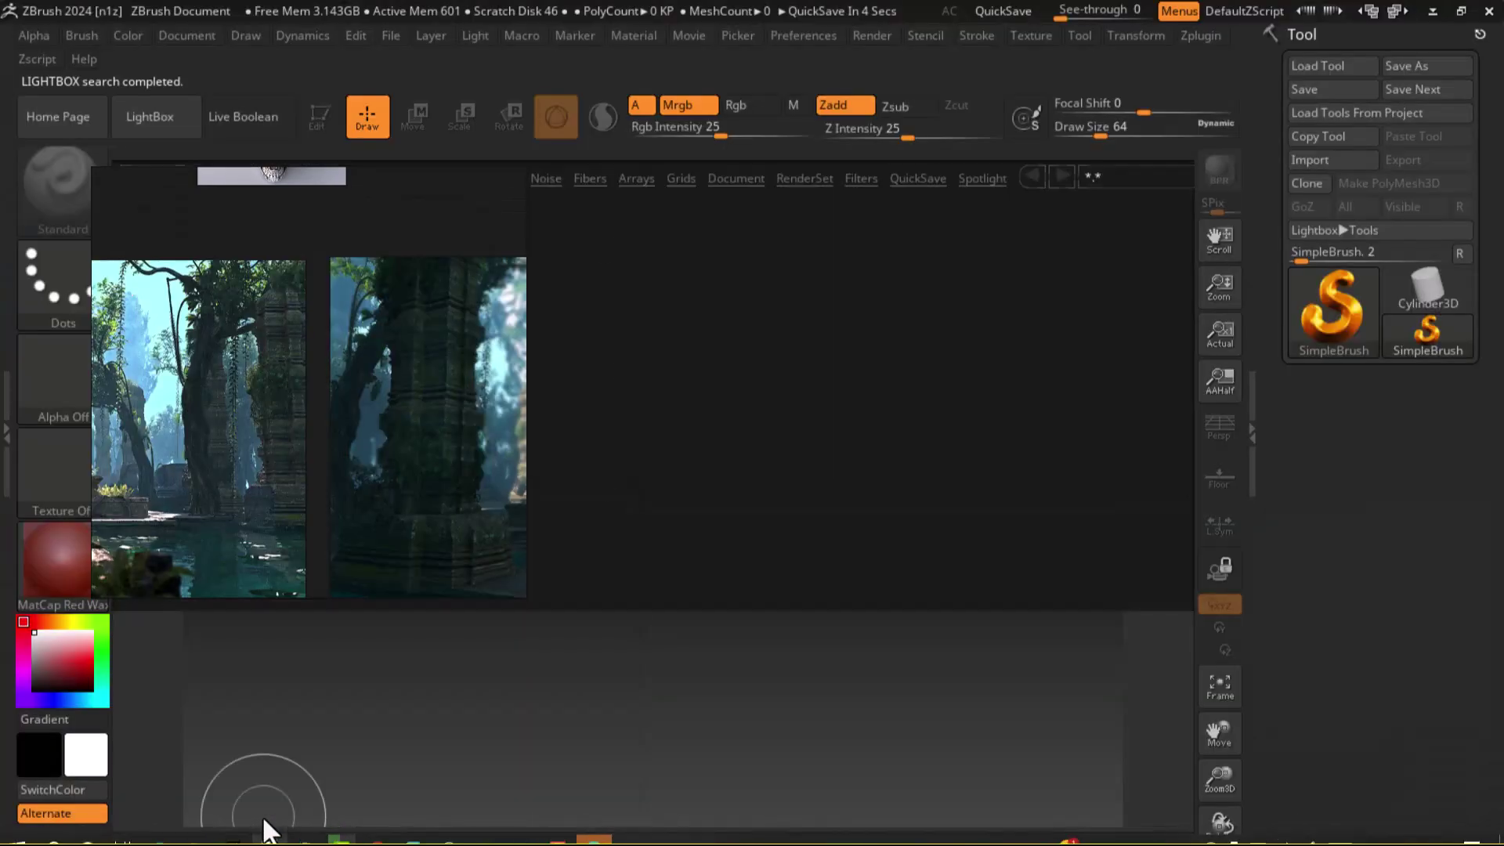
left_click(155, 115)
left_click_drag(339, 190, 232, 406)
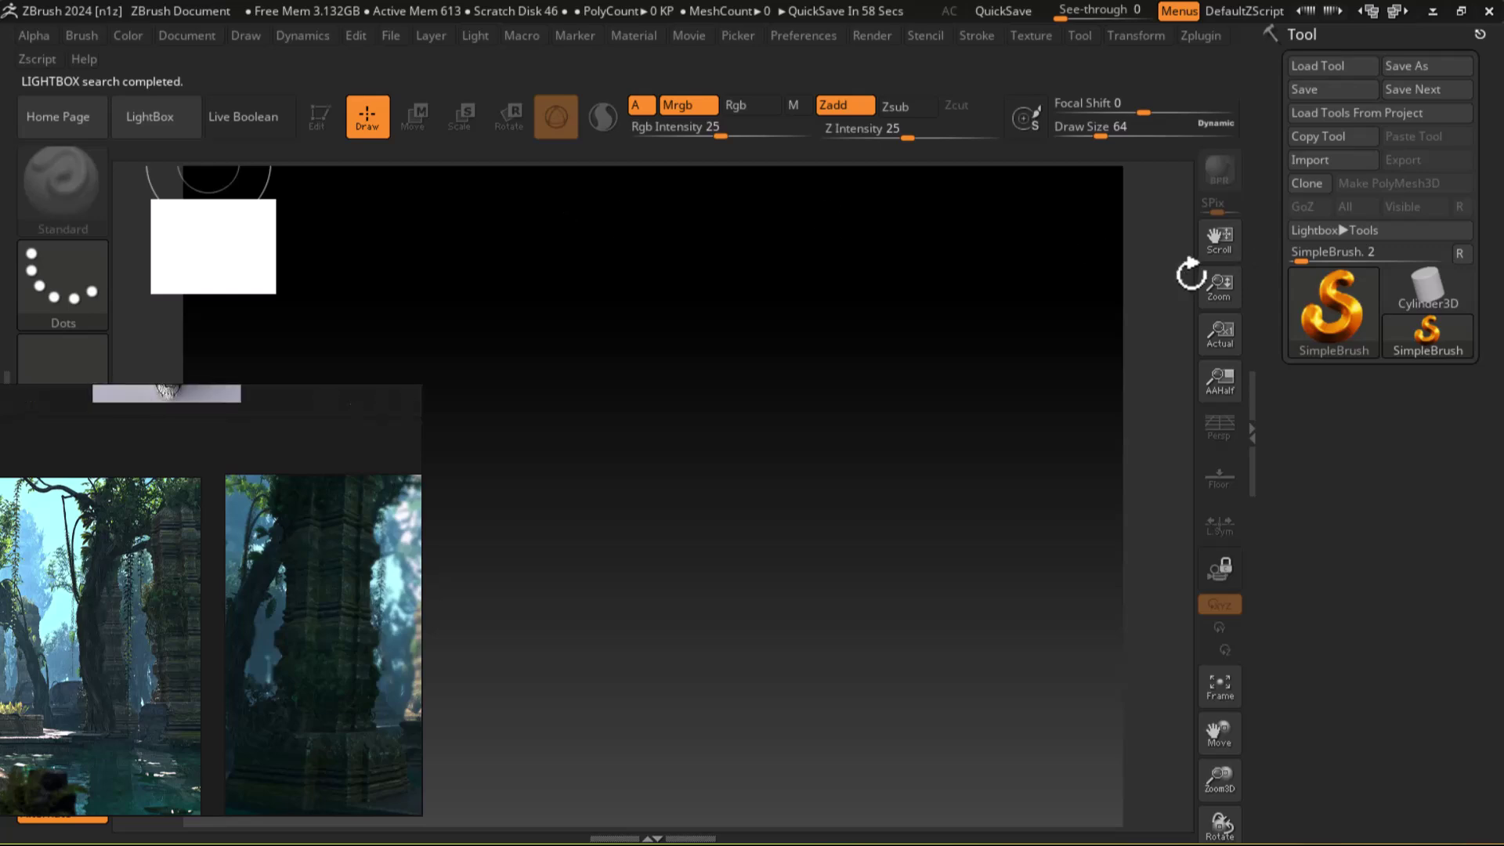
Import the pillar mesh from the Pillar folder inside LOST CIVILIZATION, minimizing the reference board that covers the file browser.
left_click(1310, 160)
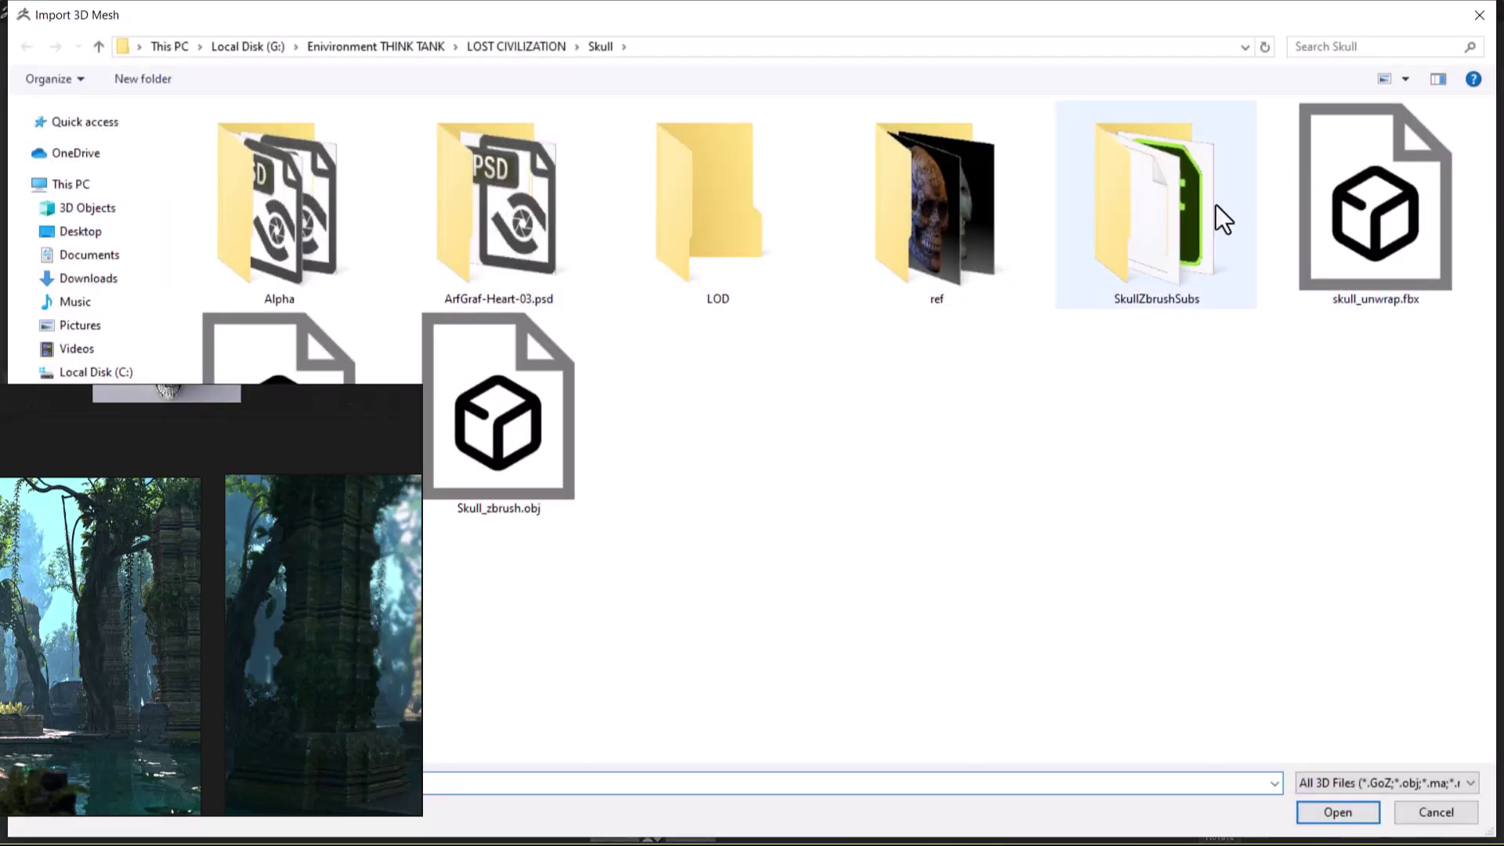
left_click(365, 47)
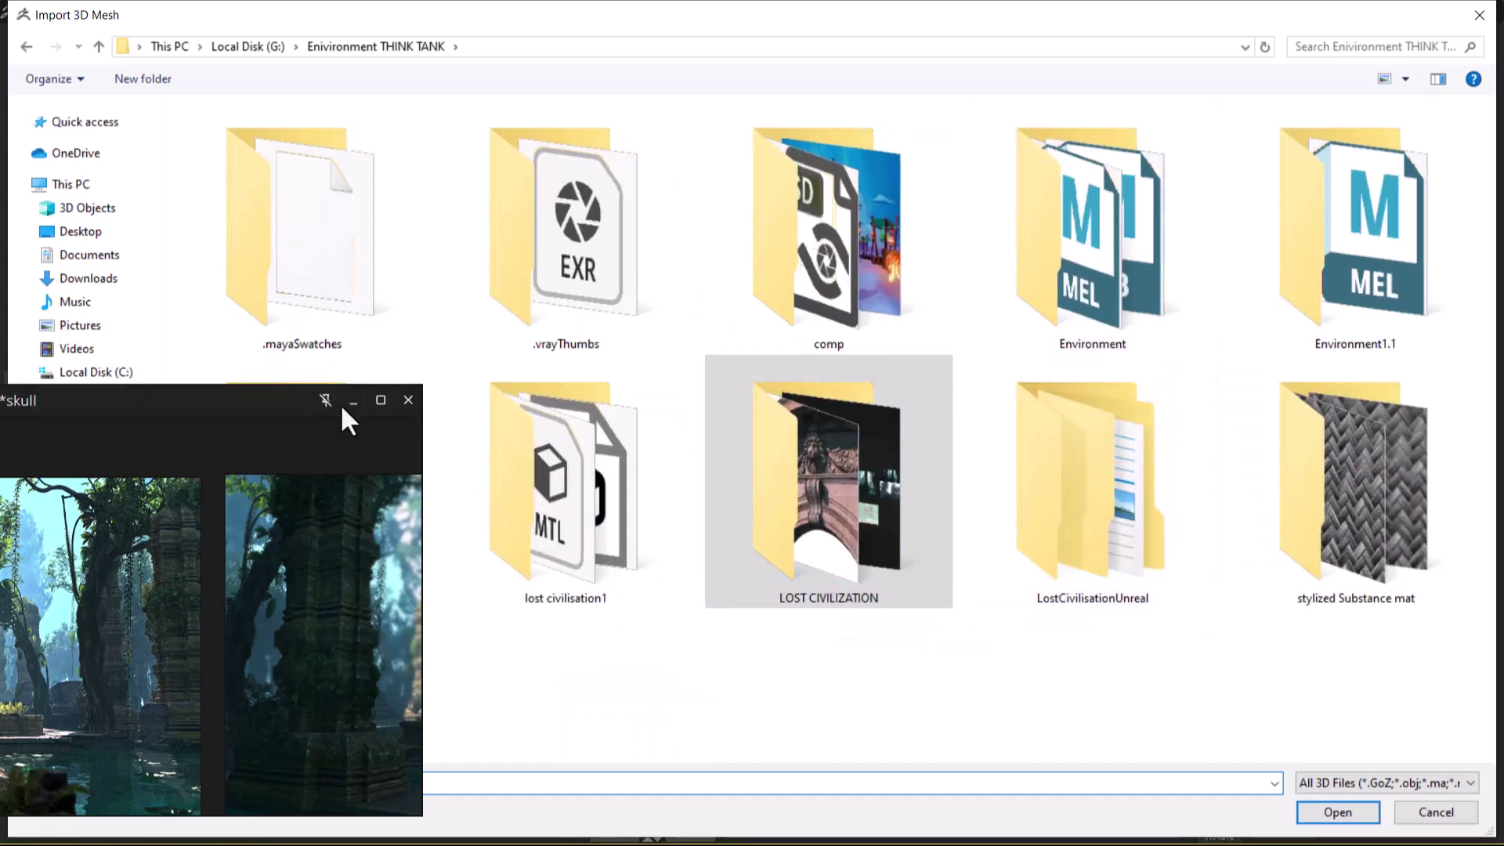
left_click(353, 403)
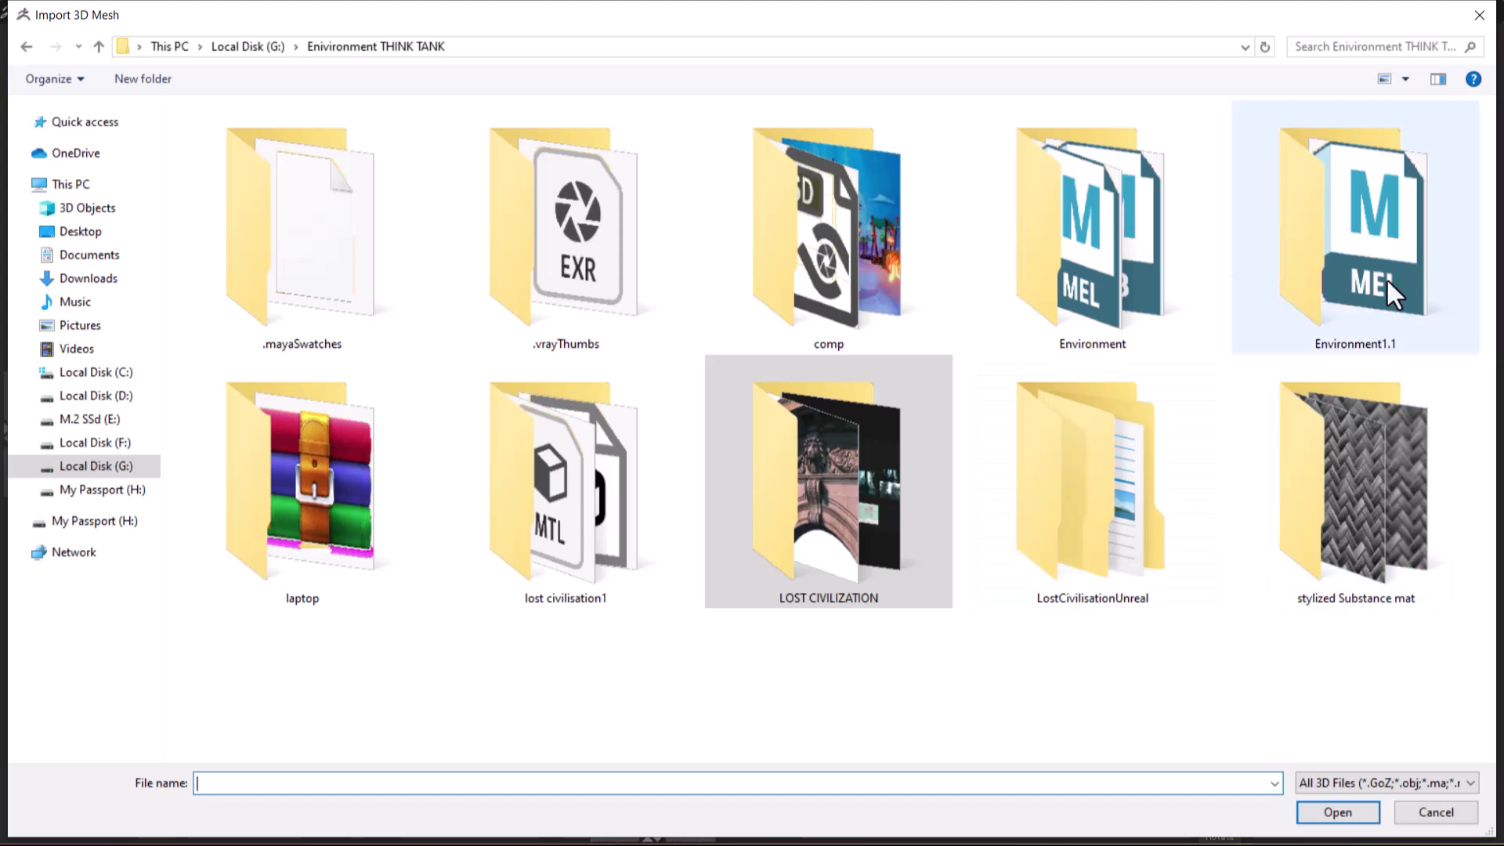
double_click(840, 543)
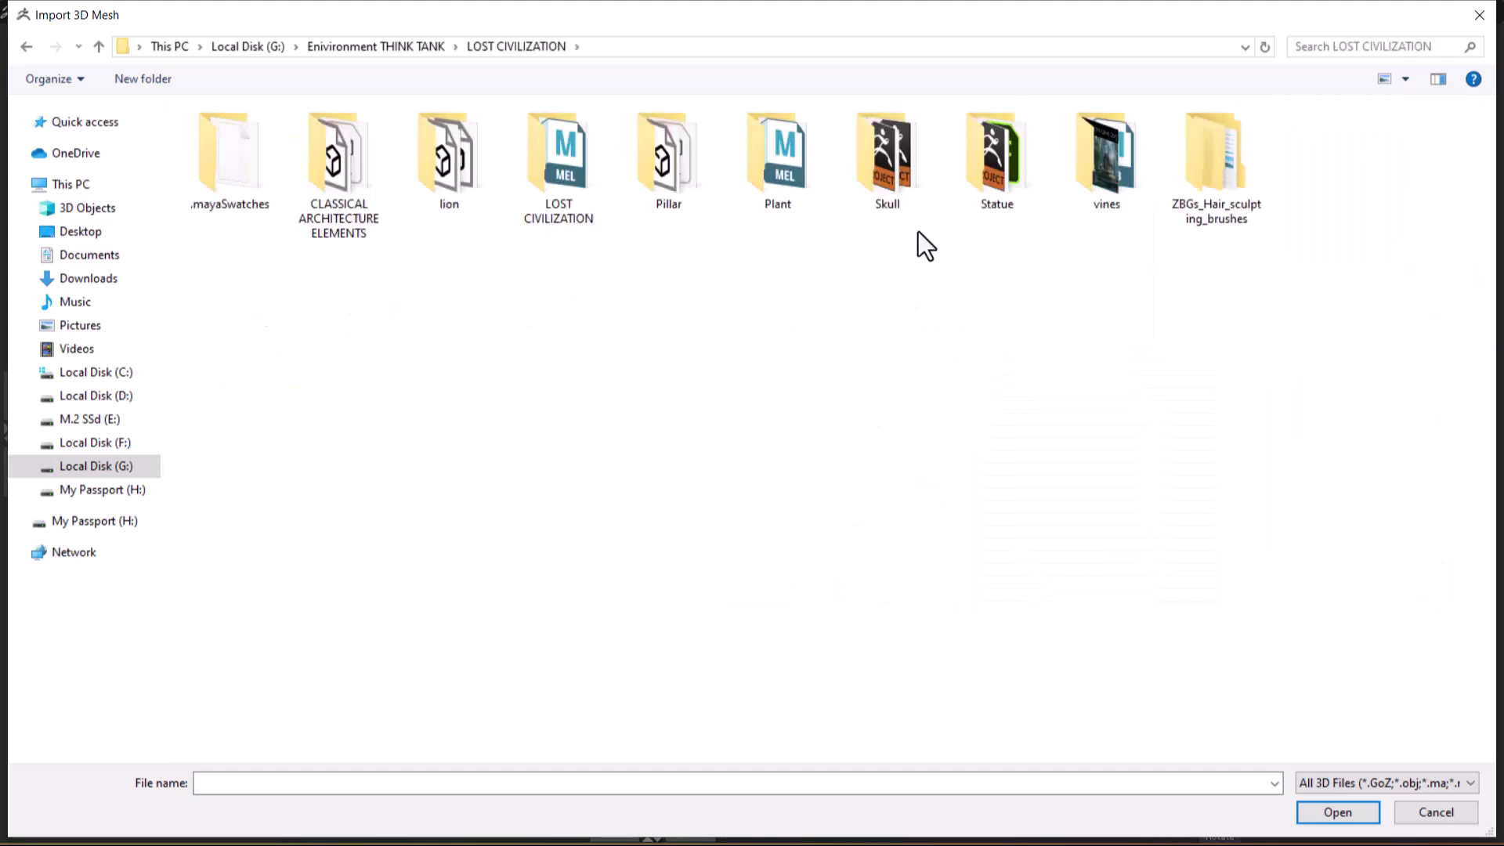
double_click(679, 162)
left_click(247, 167)
double_click(247, 167)
Draw the imported pillar upright on the canvas, enter Edit mode and align it to a straight front view.
mouse_move(632, 504)
left_mouse_down()
mouse_move(672, 661)
mouse_move(648, 820)
left_mouse_up()
key("t")
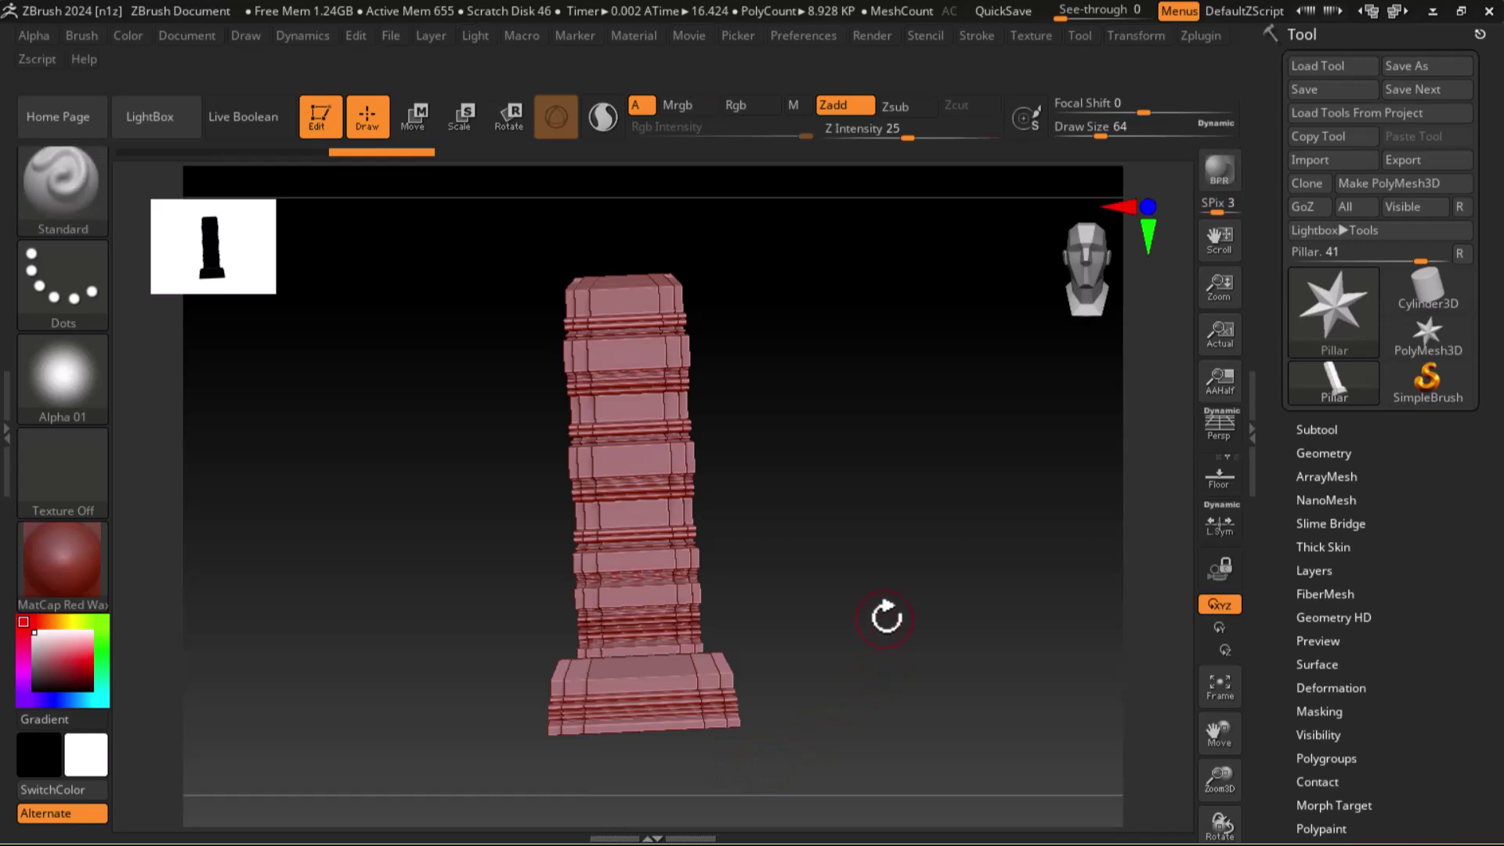
key("shift")
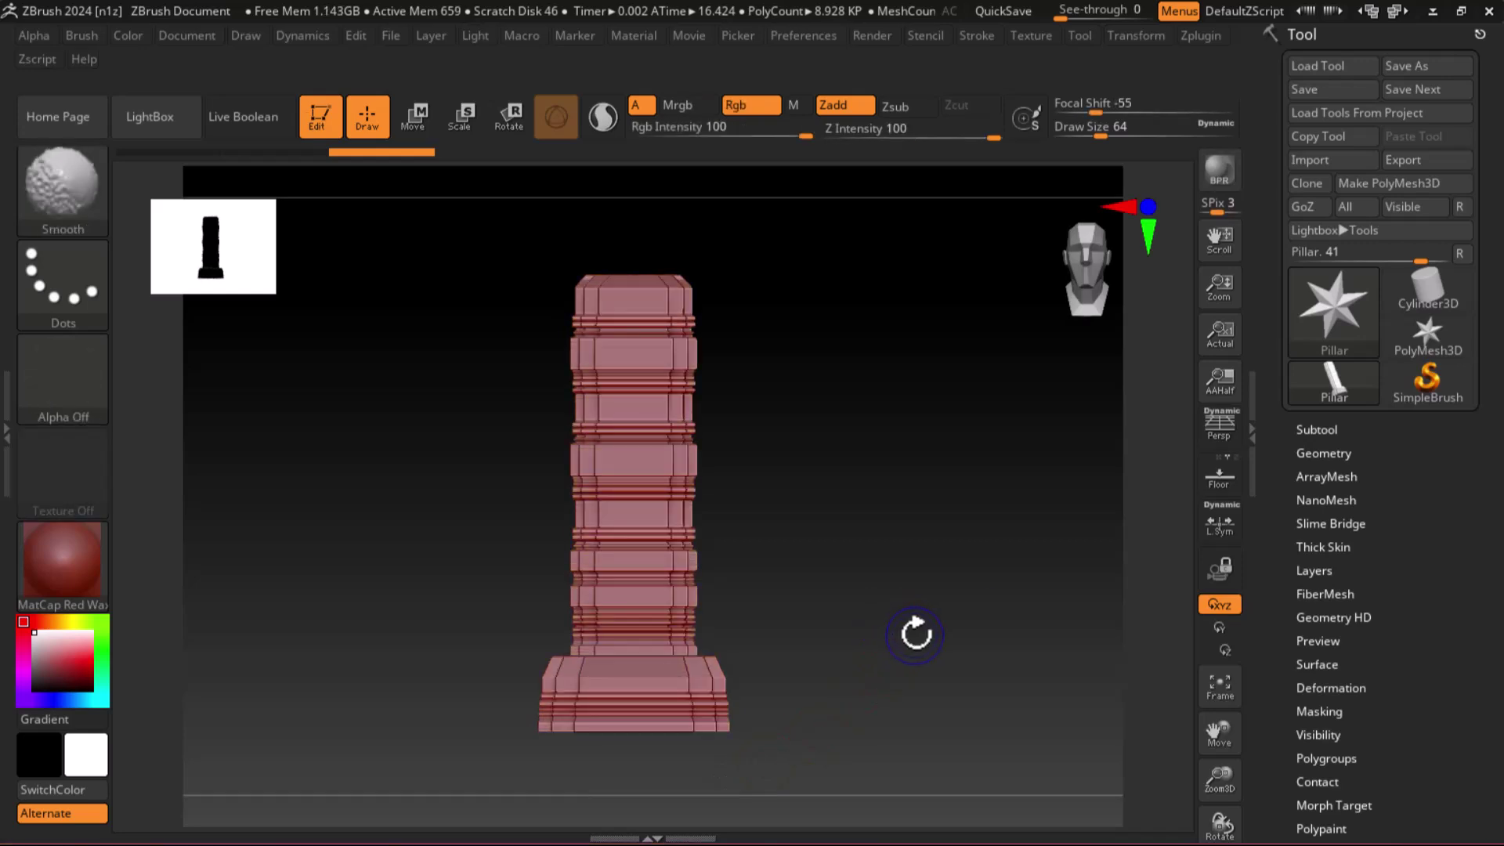
scroll(897, 671, "up", 5)
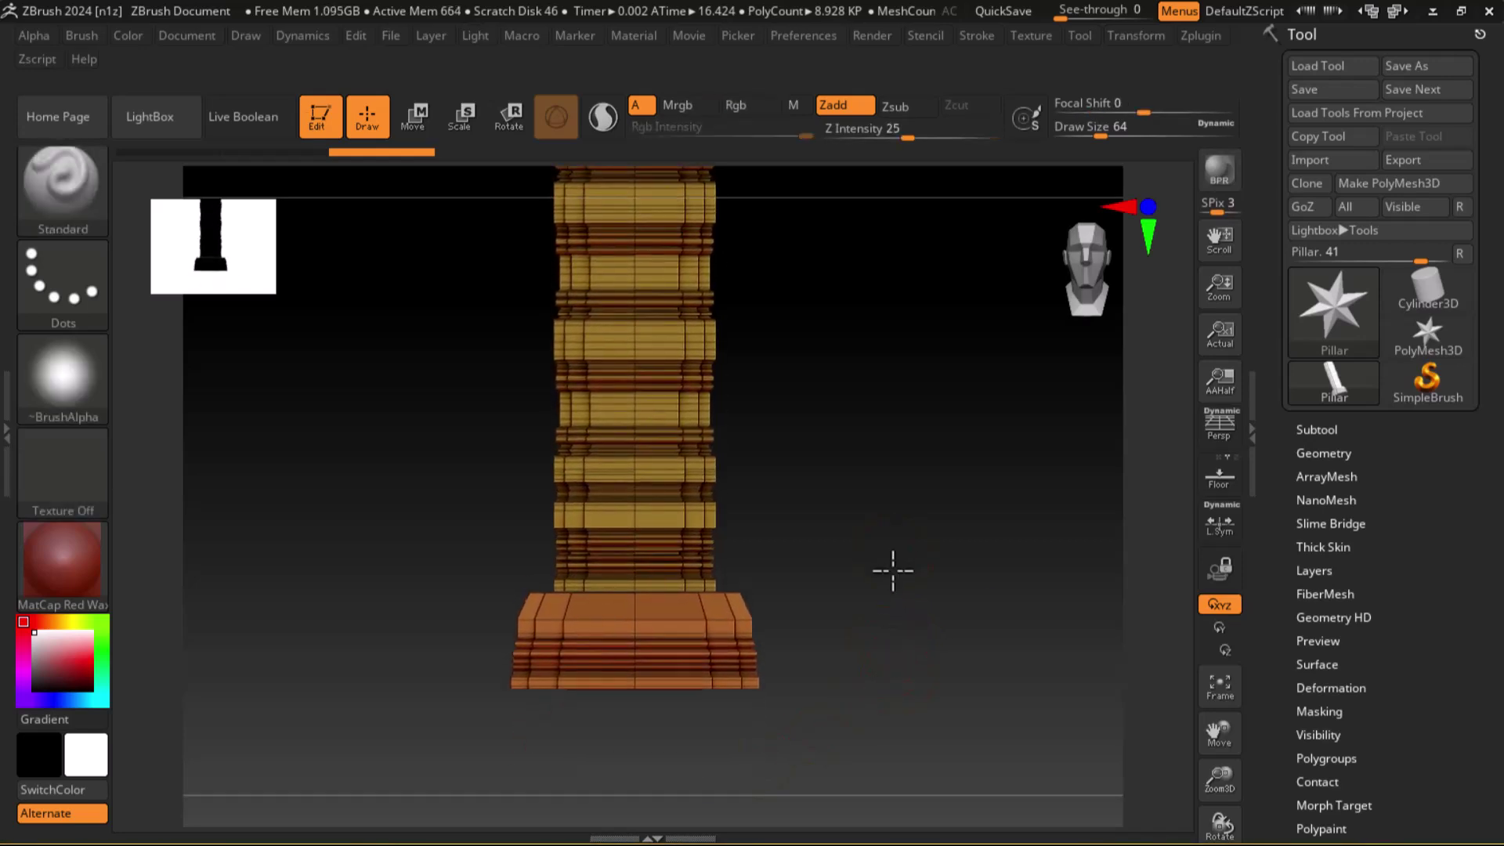
key("shift")
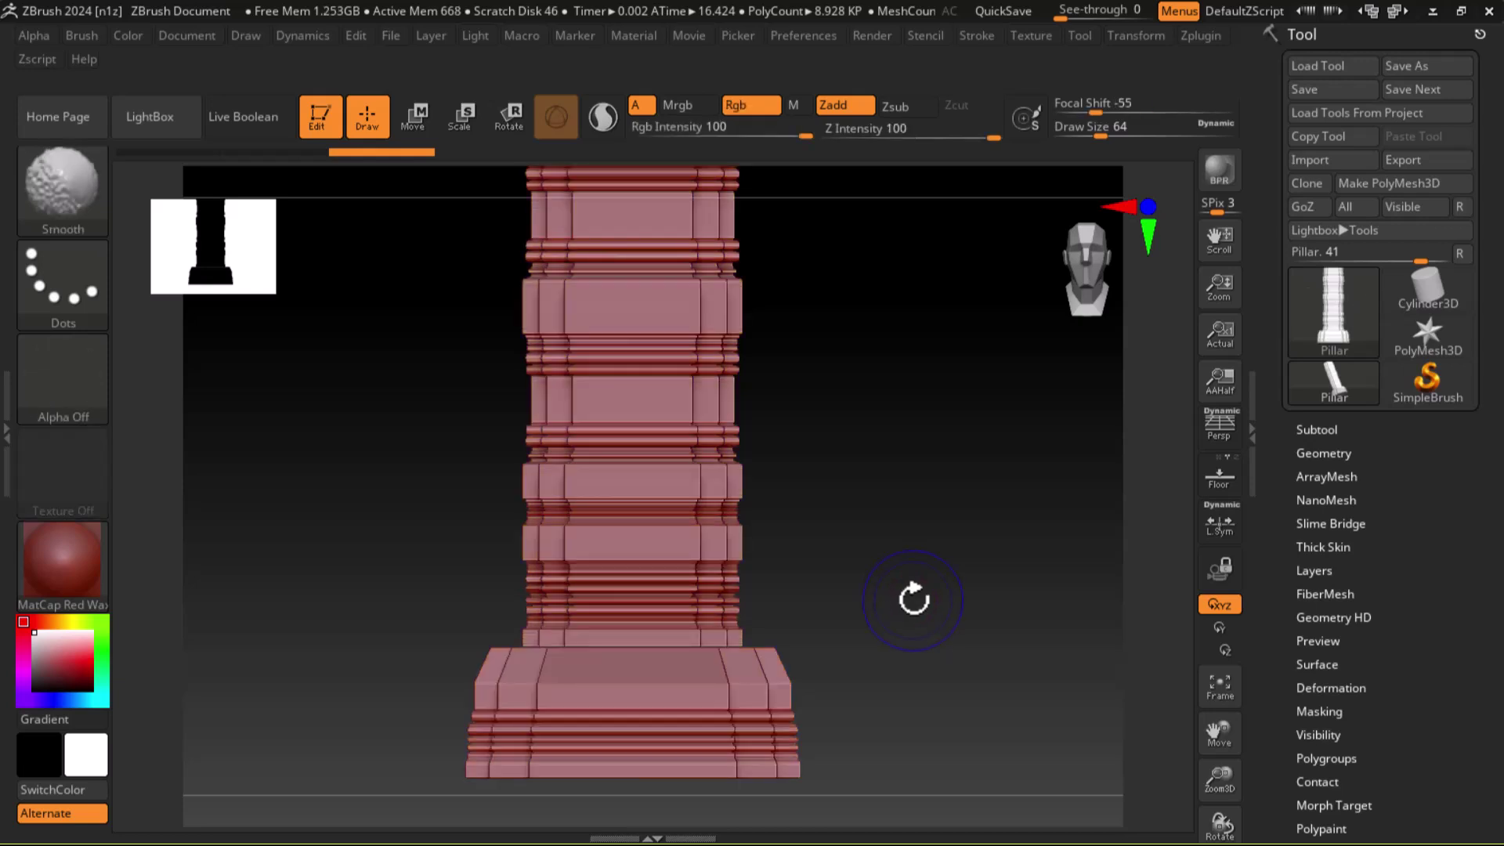
left_click_drag(916, 600, 917, 561)
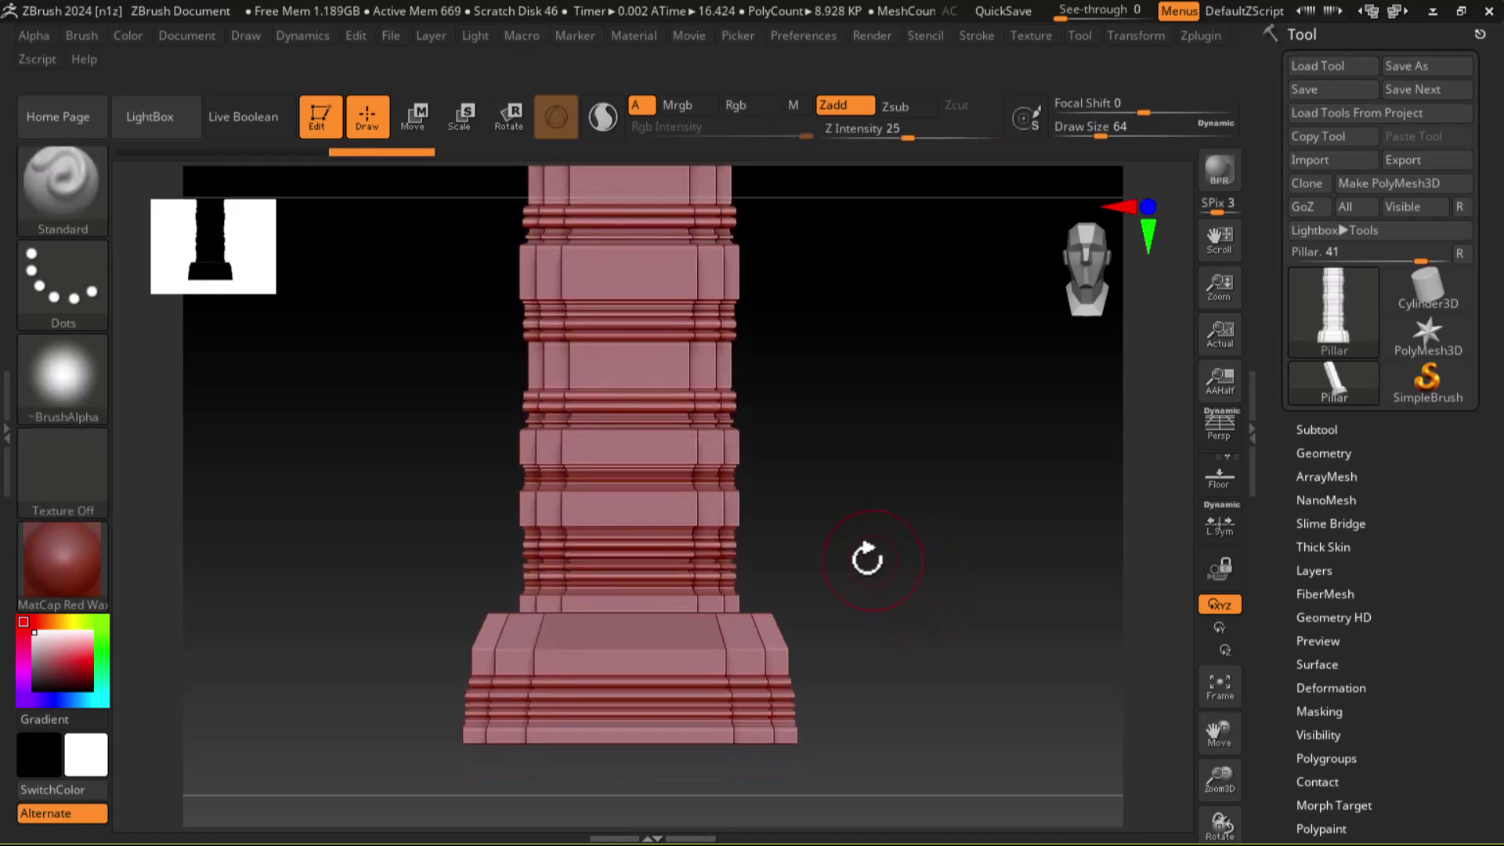
Subdivide the pillar mesh once with subdivision smoothing turned off, and check its polyframe.
left_click(1324, 429)
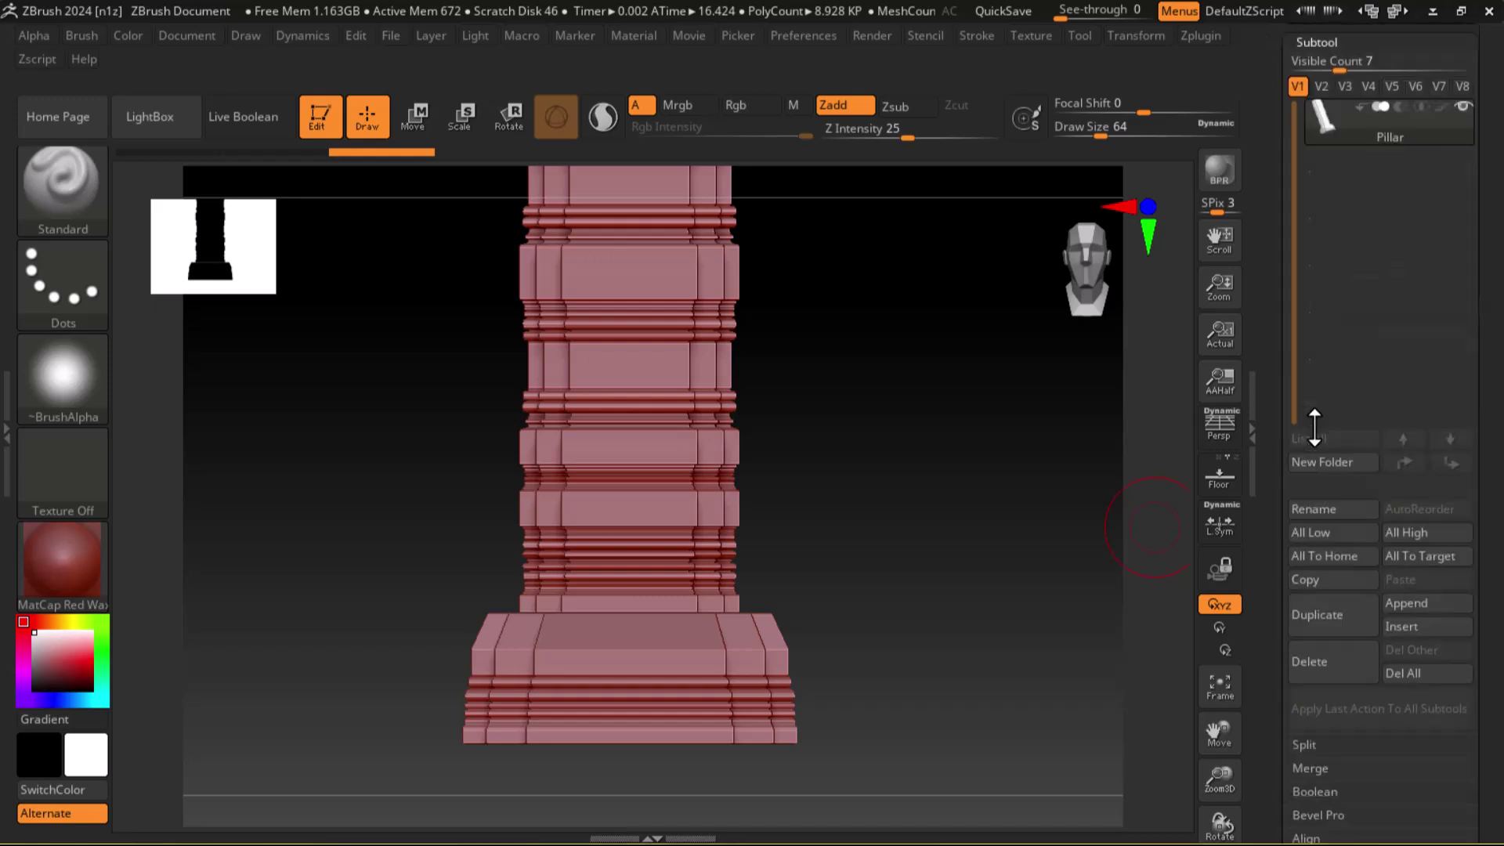
scroll(1293, 681, "down", 5)
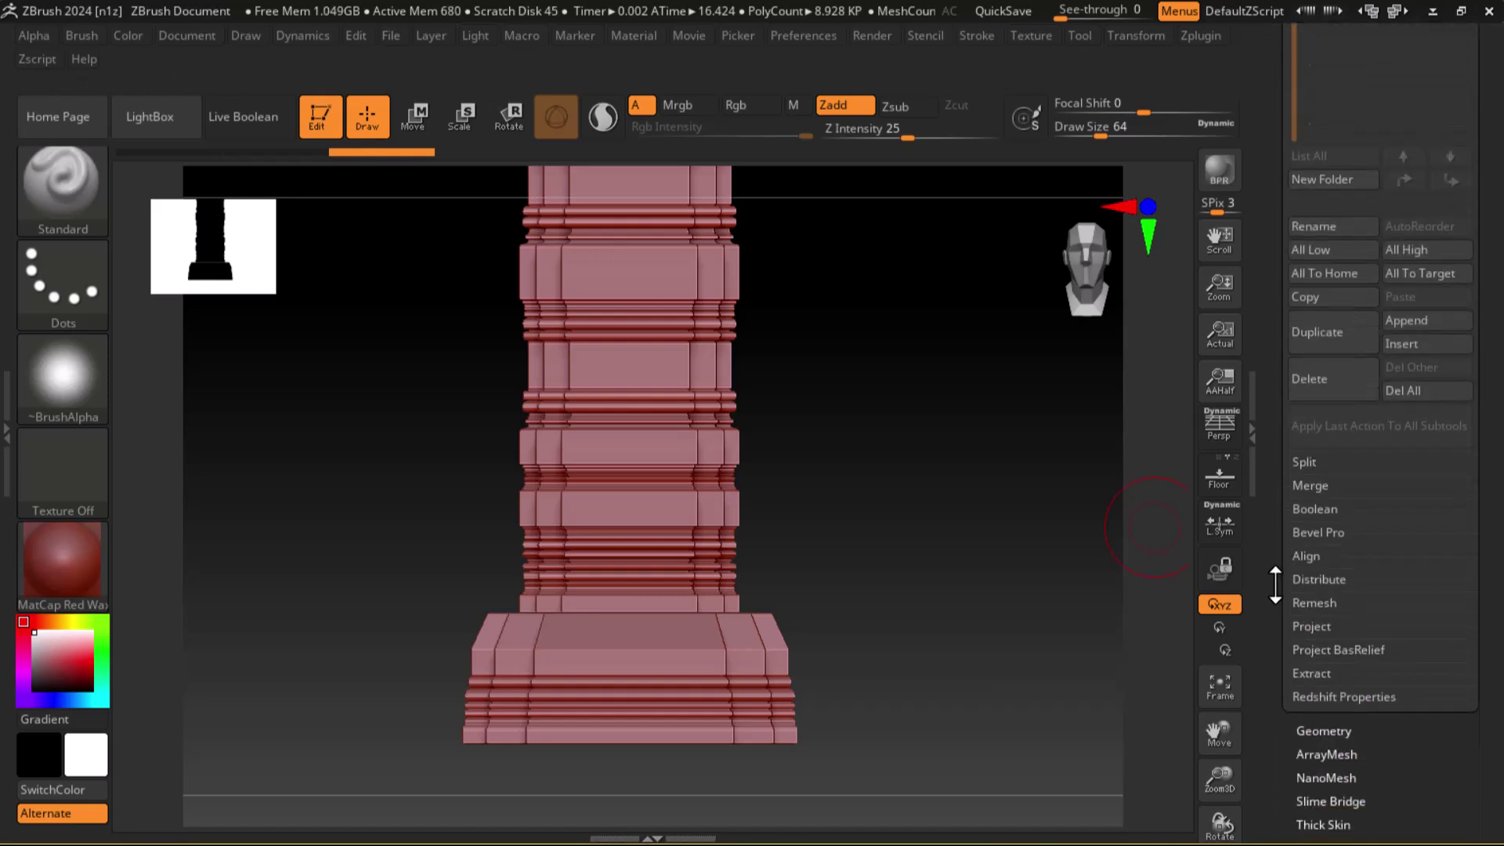
left_click(1320, 703)
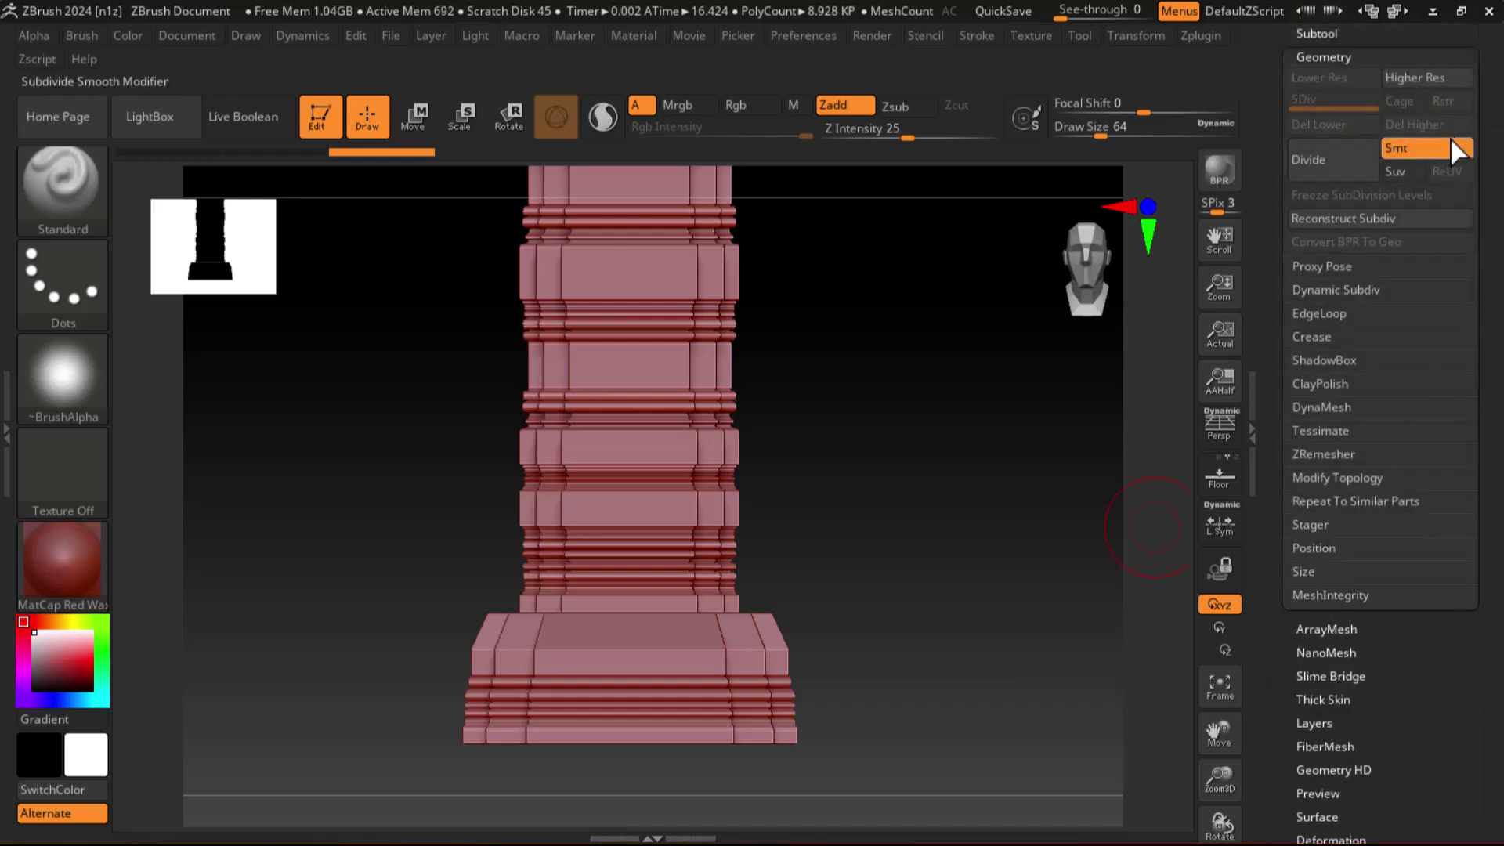
left_click(1331, 159)
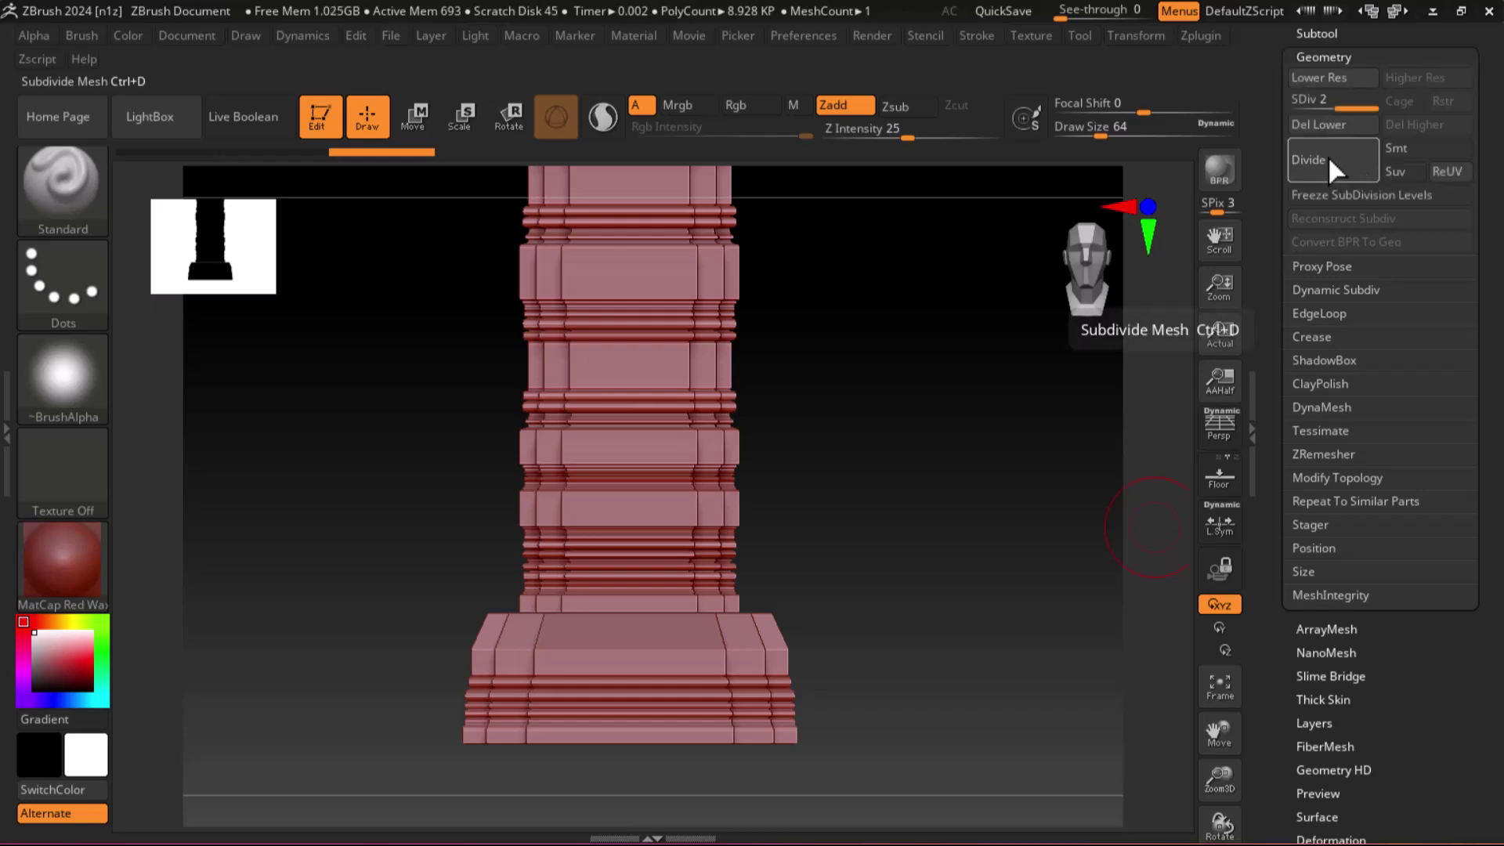
mouse_move(1177, 453)
left_mouse_down()
mouse_move(1001, 537)
mouse_move(1031, 621)
left_mouse_up()
key("shift+f")
key("shift+f")
mouse_move(994, 440)
left_mouse_down()
mouse_move(1027, 585)
mouse_move(1008, 369)
mouse_move(1011, 504)
left_mouse_up()
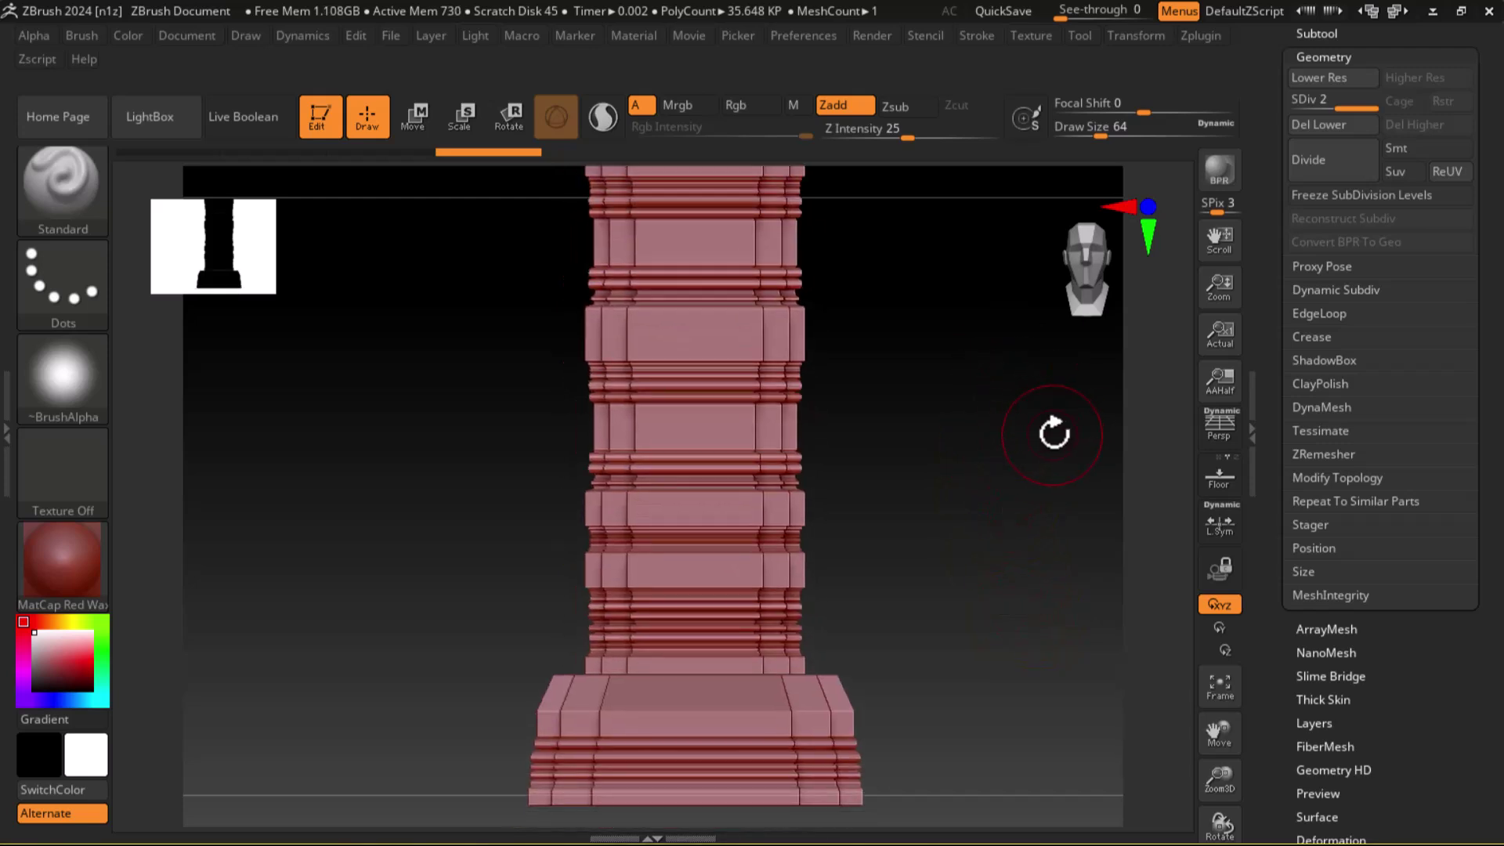
Try to ZRemesh the pillar with a Target Polygons Count of 5 and Adapt on.
left_click_drag(1041, 530, 1167, 519)
left_click(1325, 454)
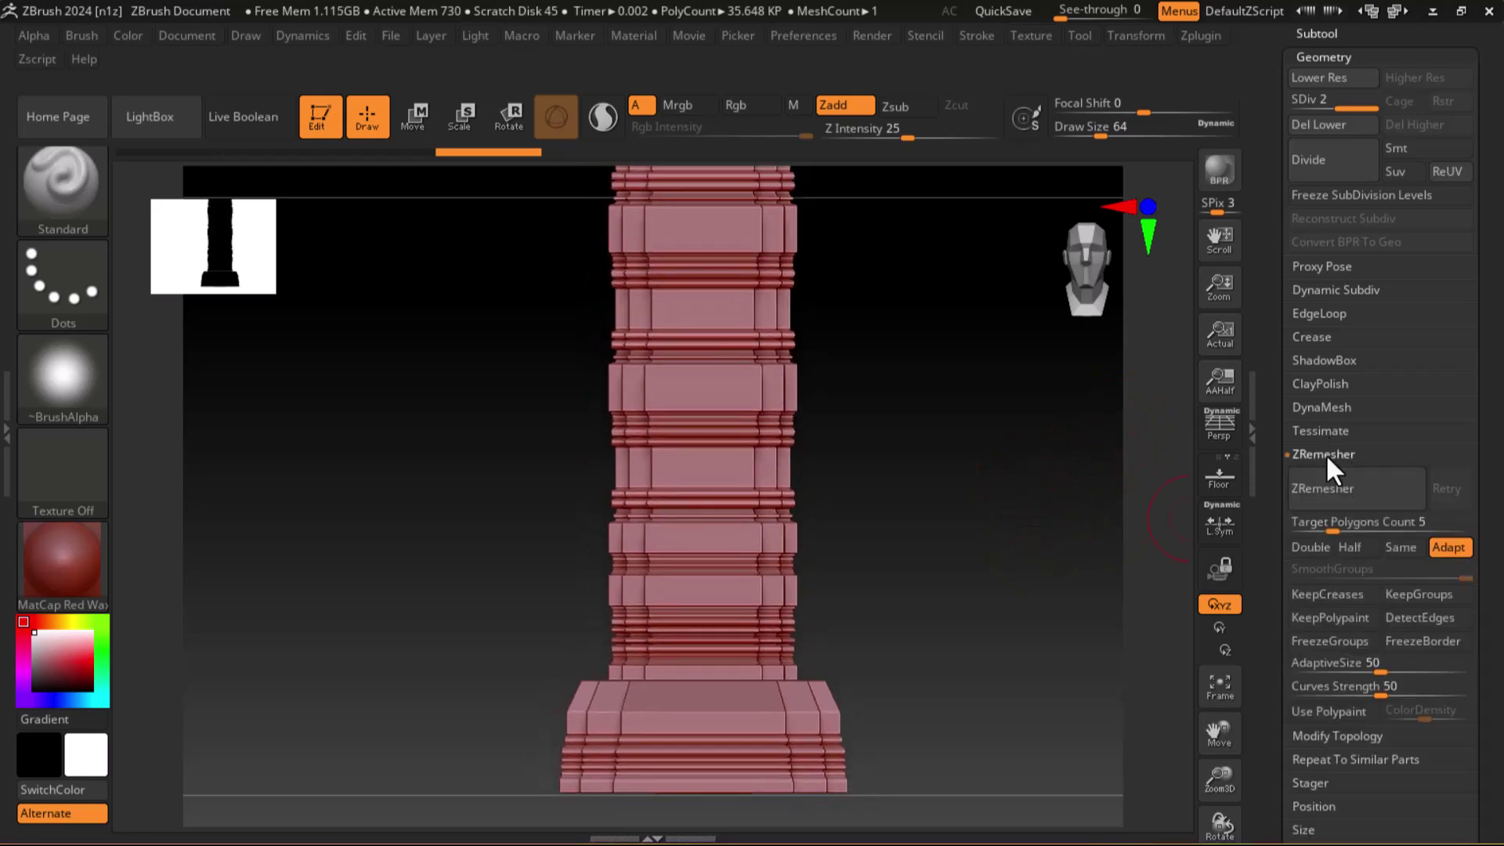
left_click(1343, 488)
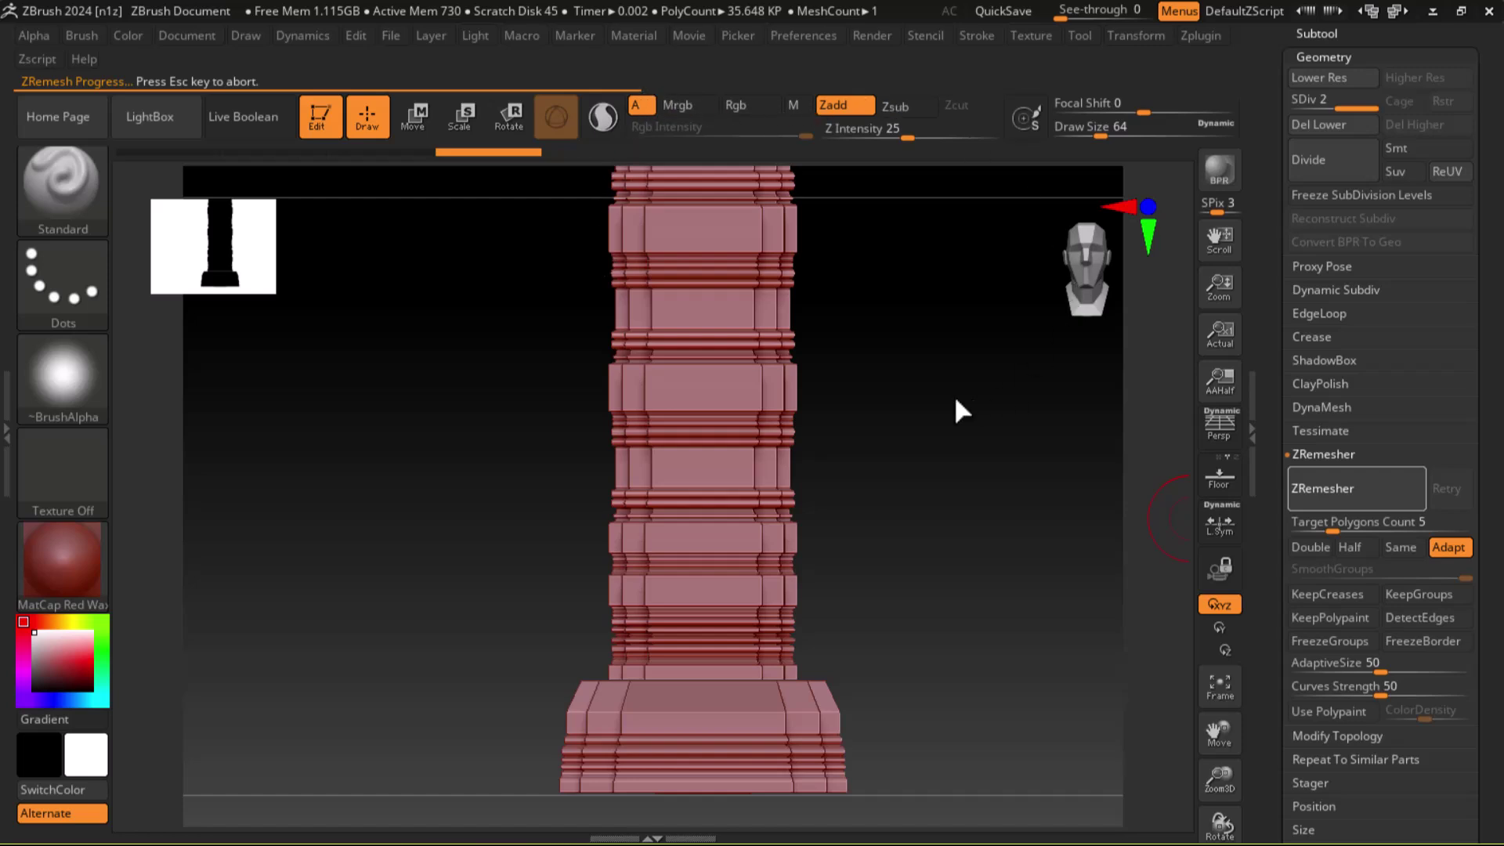
Restore the reference board over the canvas, place it beside the pillar and frame the jungle temple pillar bases.
key("super")
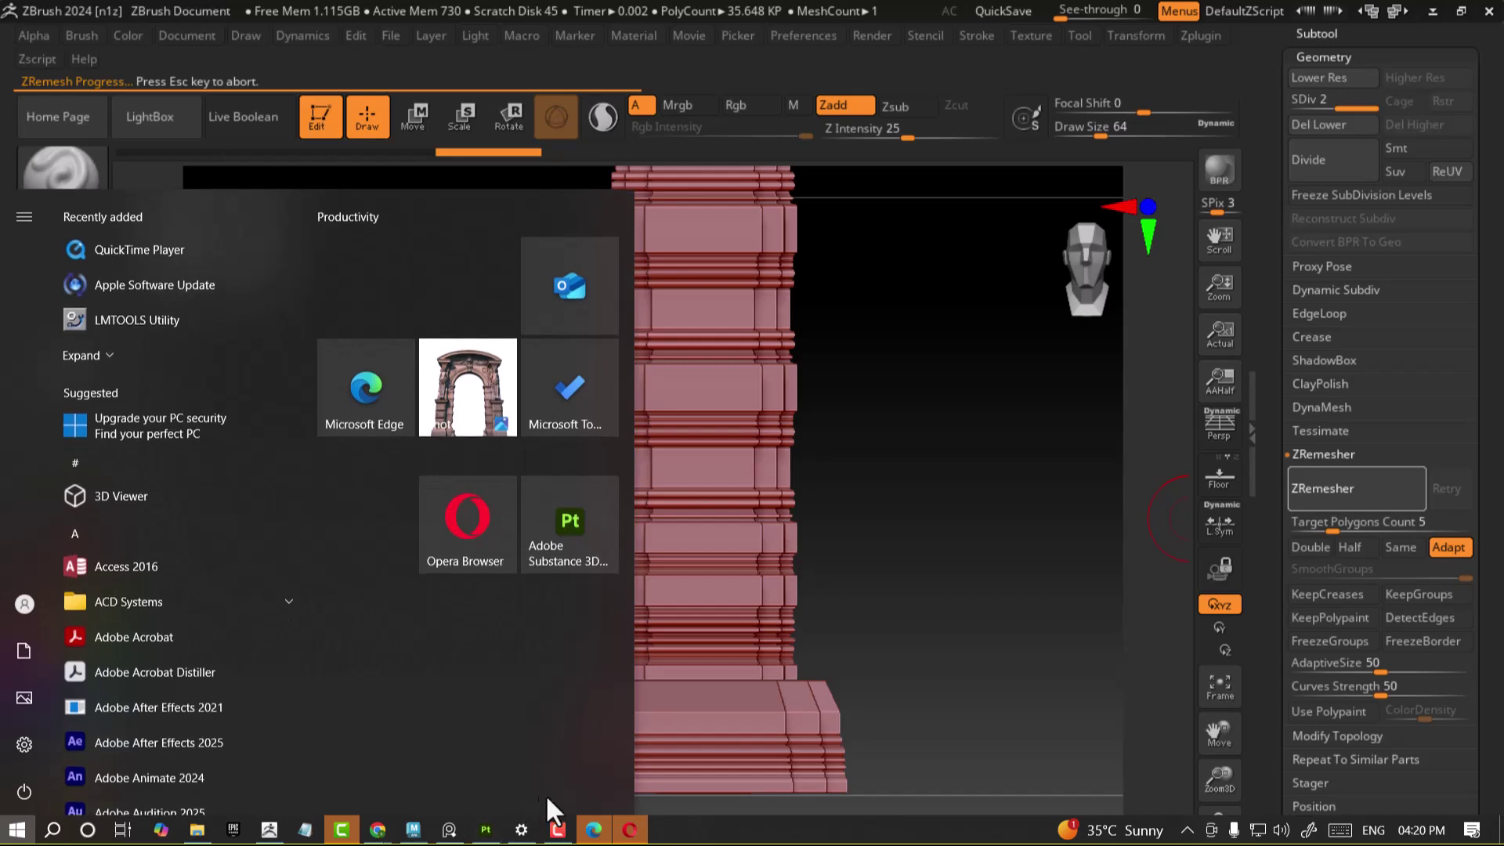
left_click(449, 831)
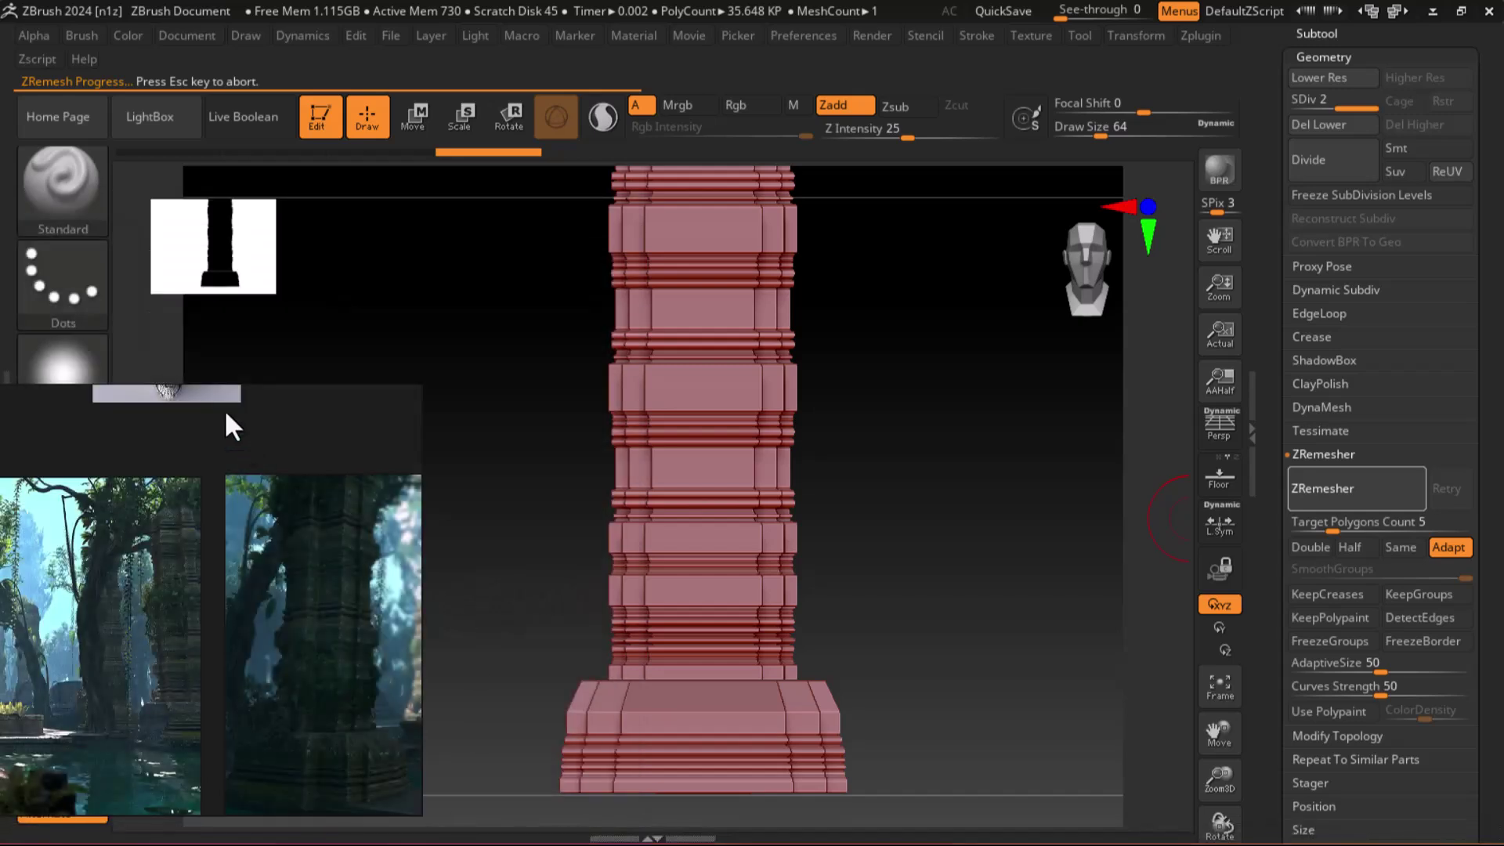
left_click_drag(213, 396, 251, 213)
scroll(245, 407, "up", 5)
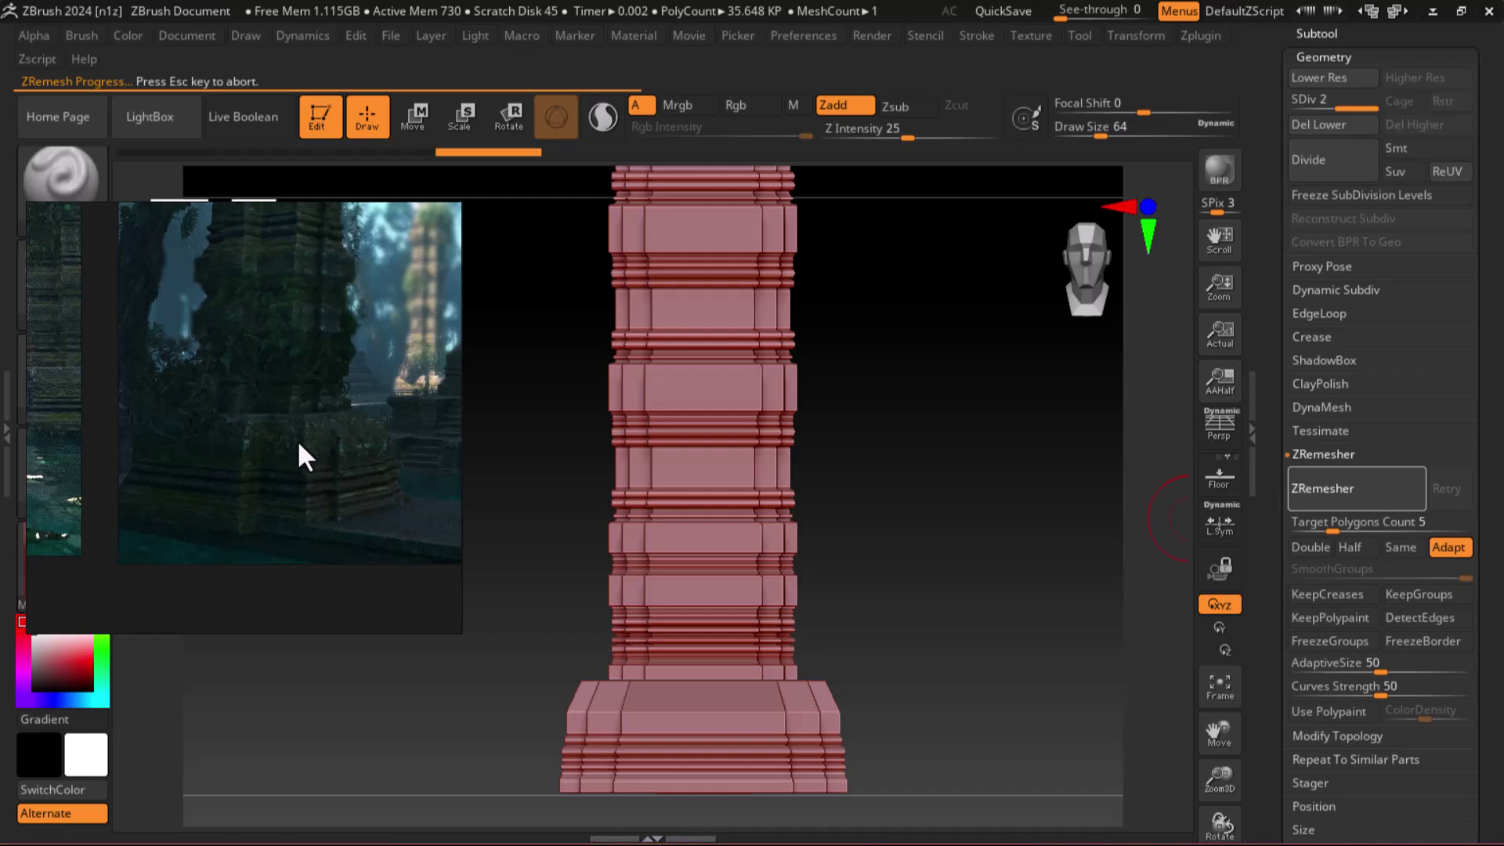
left_click_drag(297, 441, 437, 430)
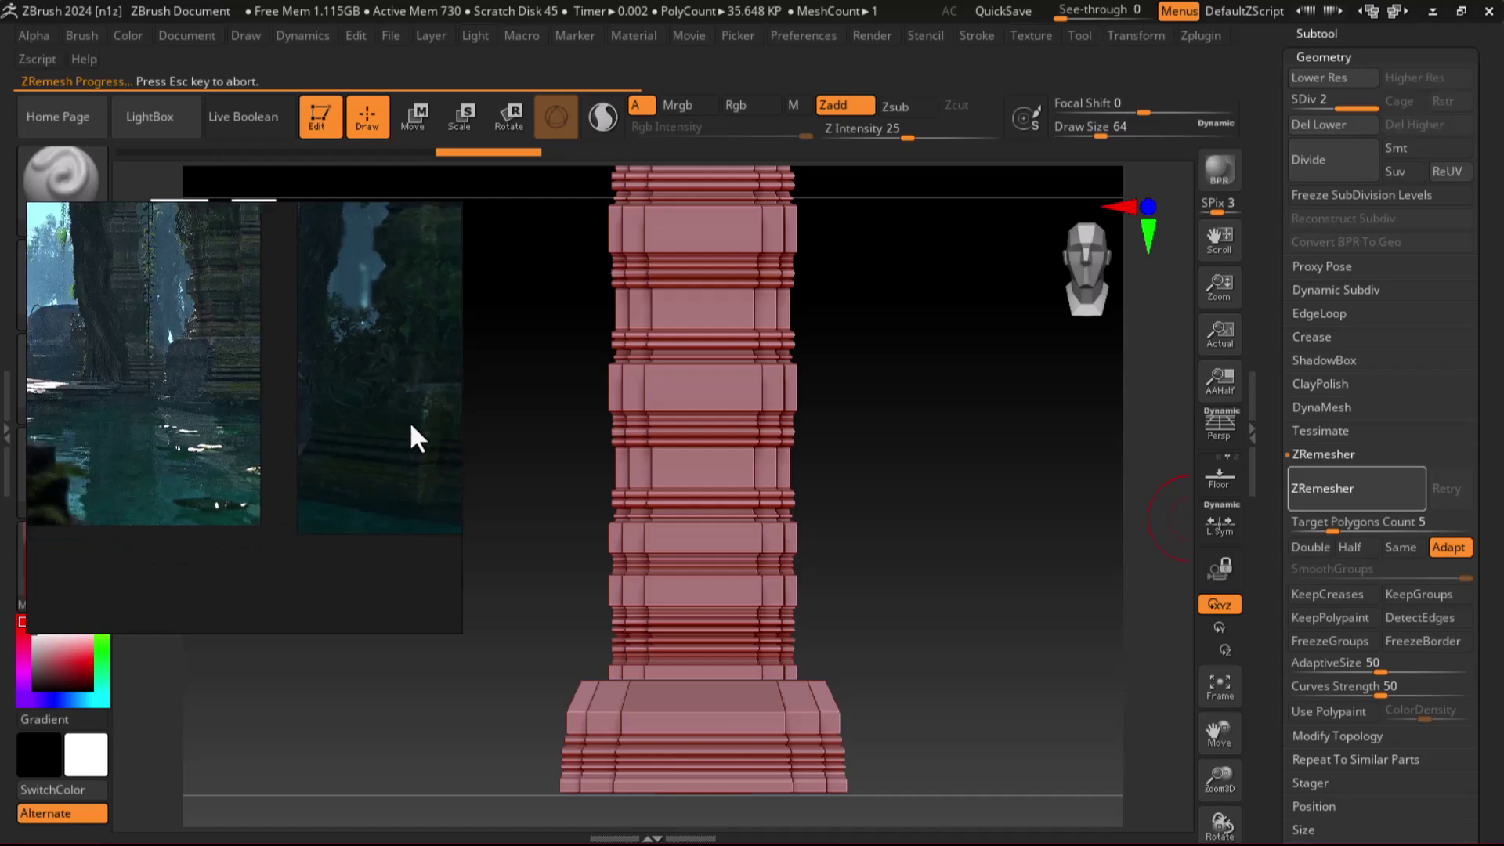
left_click_drag(335, 407, 305, 477)
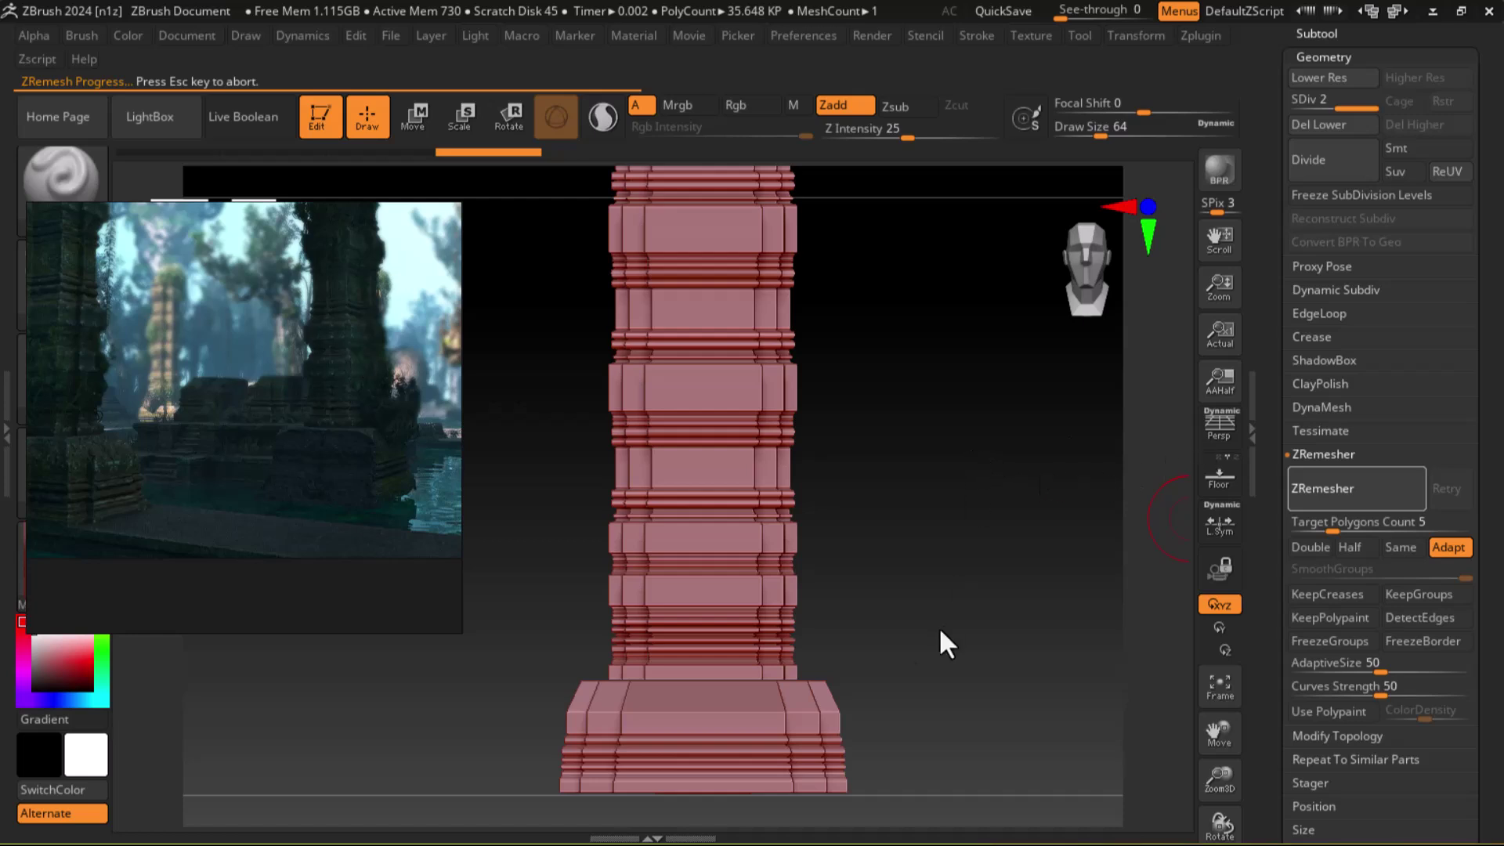
Abort the running ZRemesher operation and choose the Standard brush.
key("super")
key("Escape")
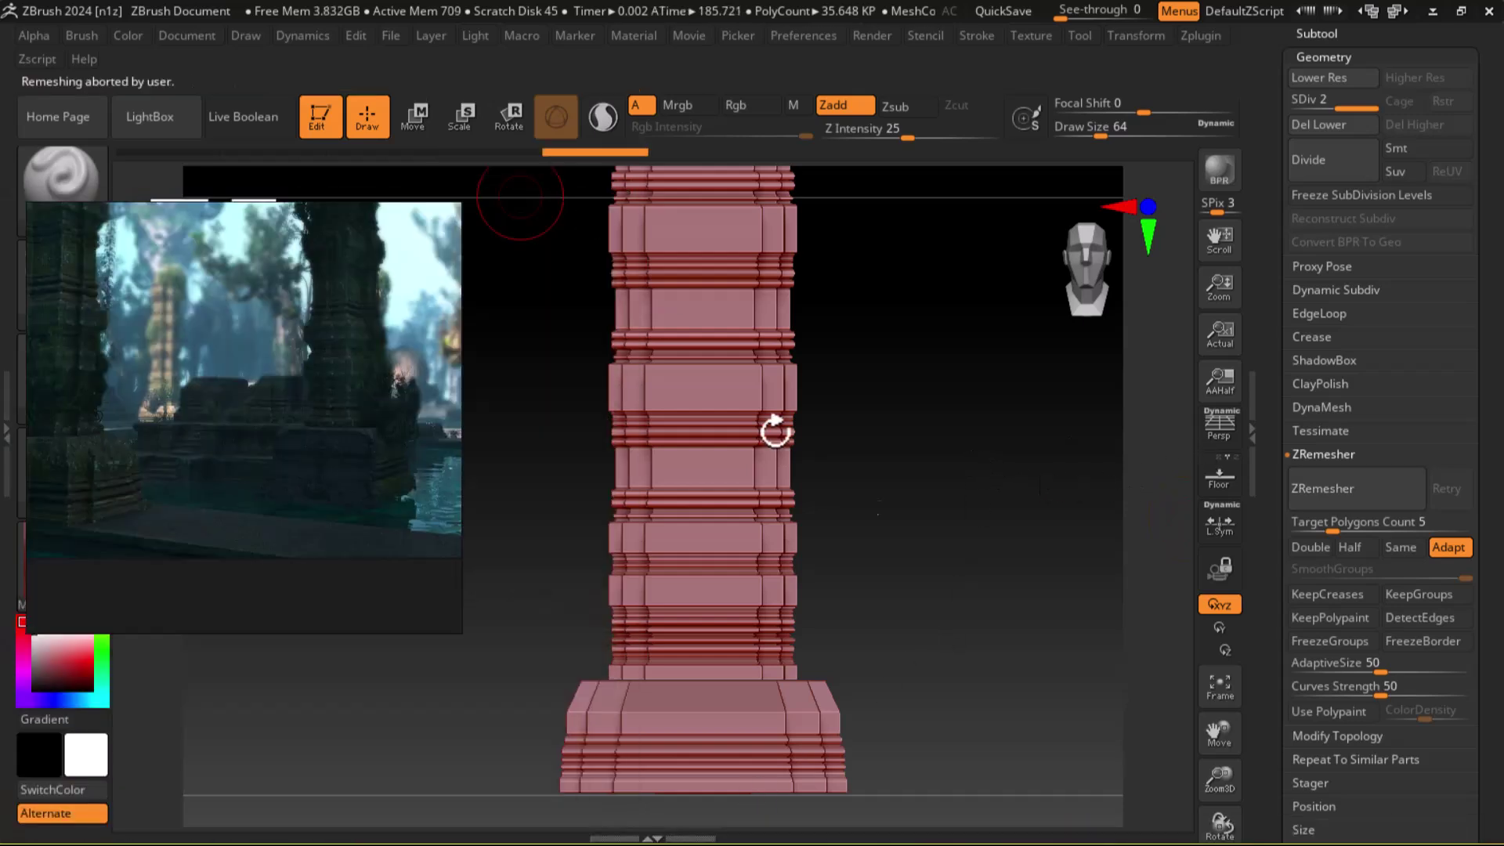
key("b")
key("s")
key("t")
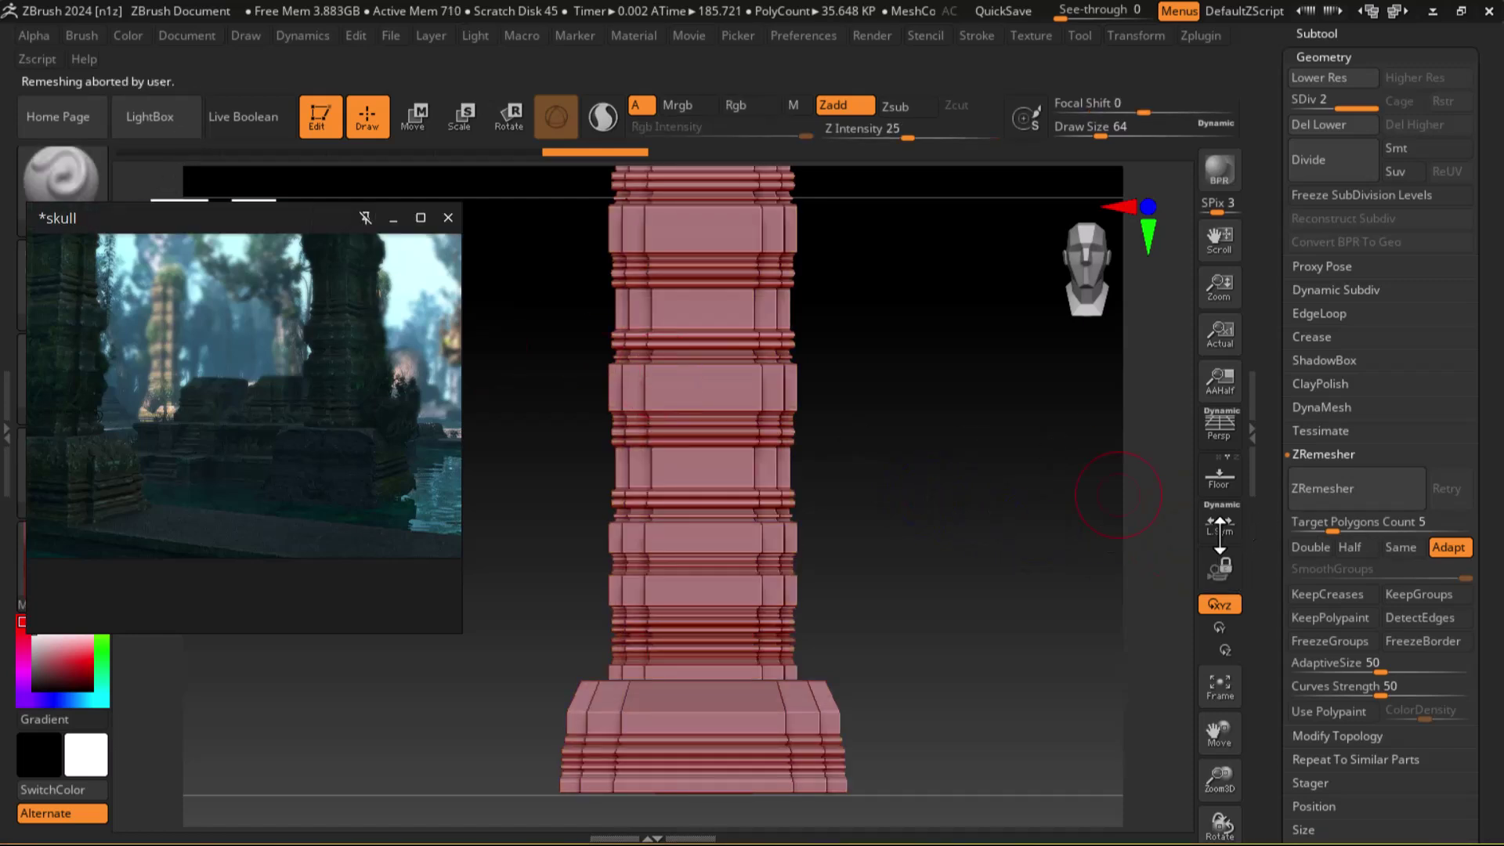
Subdivide the pillar without smoothing to subdivision level 3, and inspect its base with the polyframe hidden.
left_click_drag(976, 465, 1001, 574)
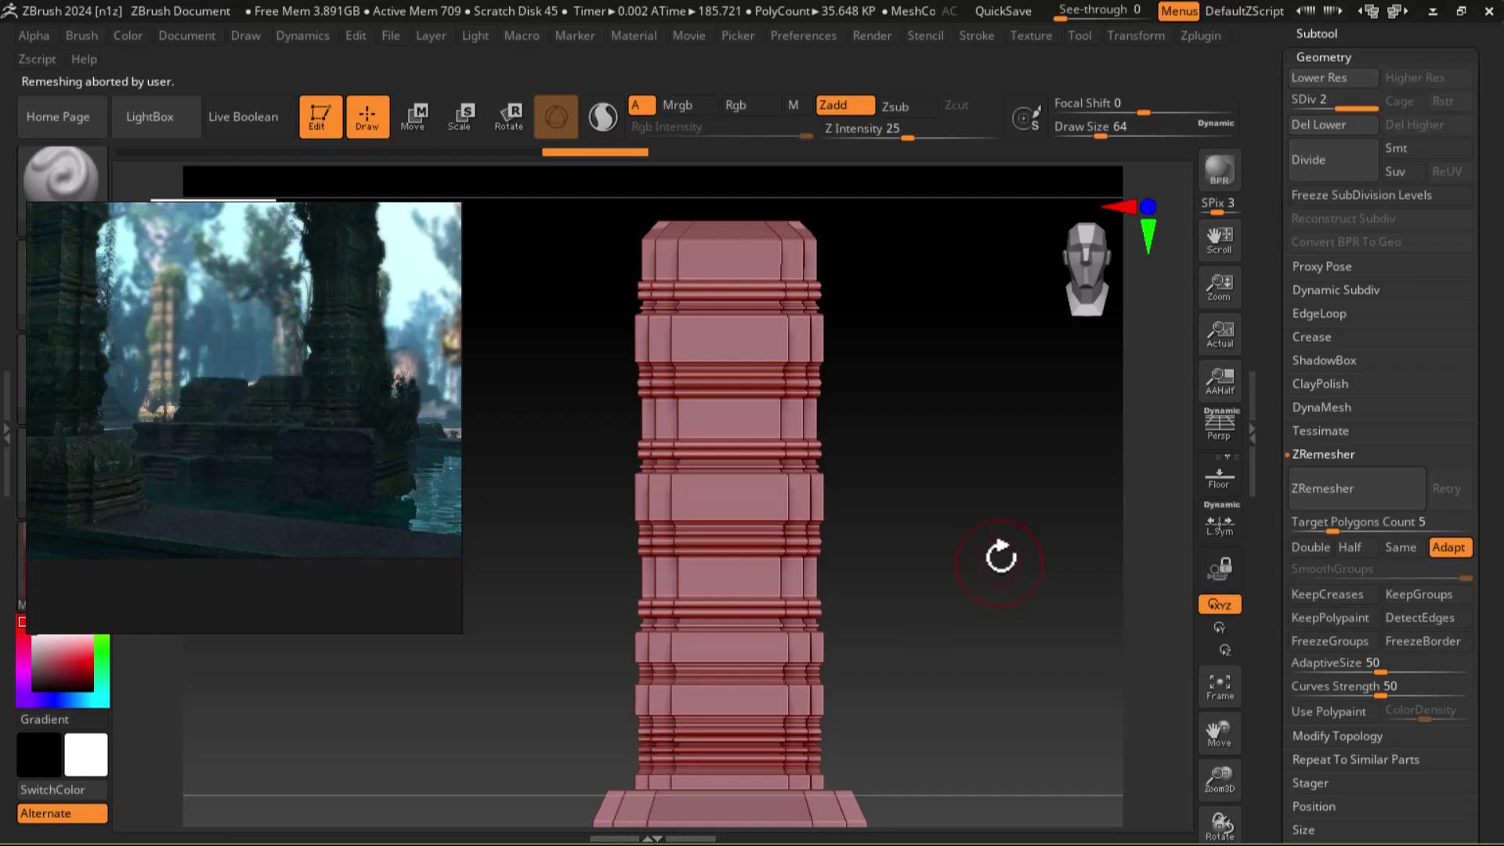
key("b")
key("s")
key("t")
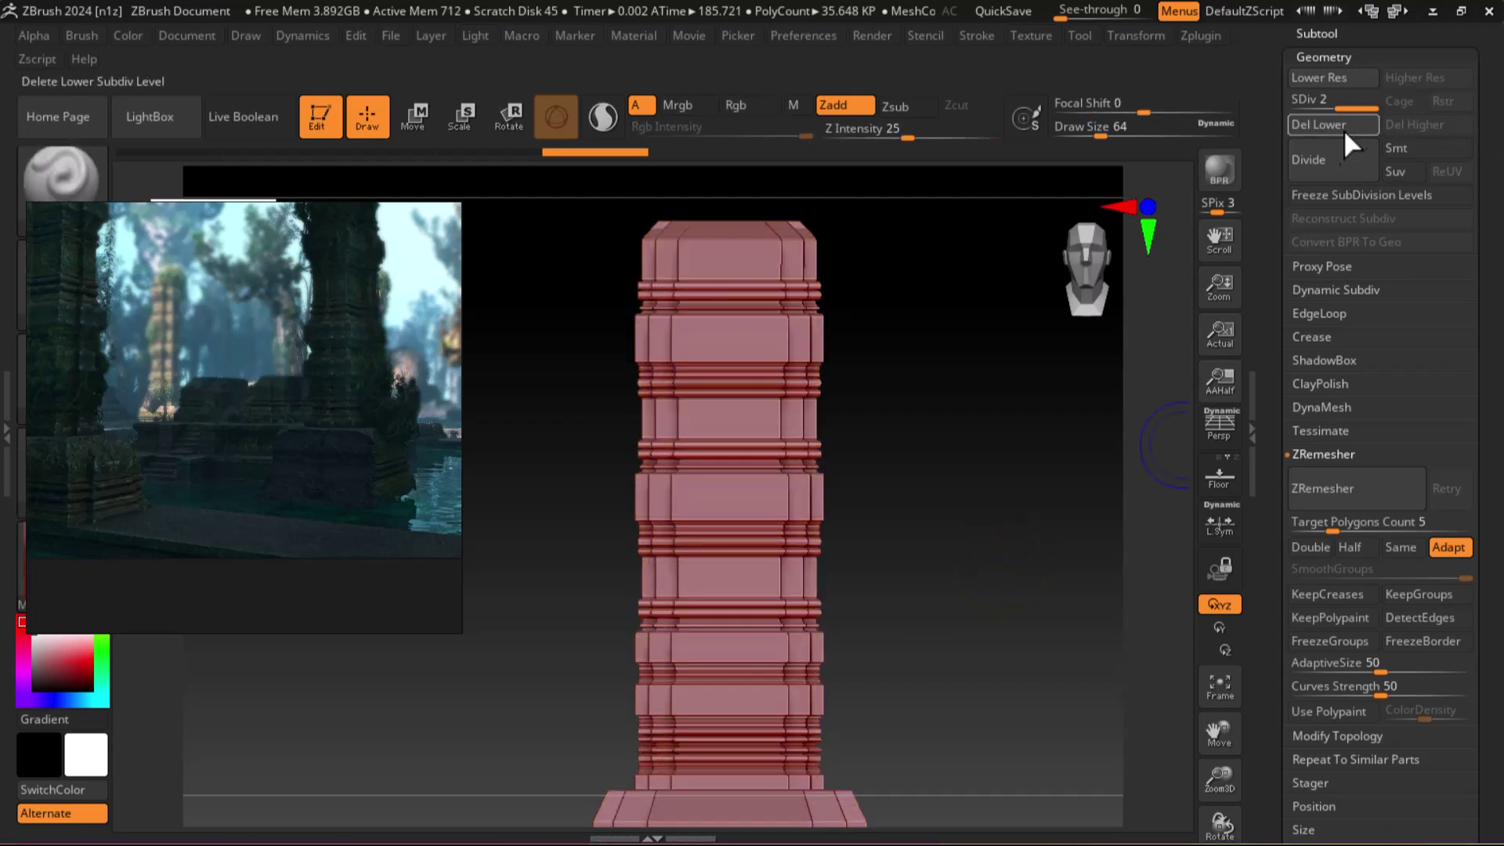
left_click(1335, 157)
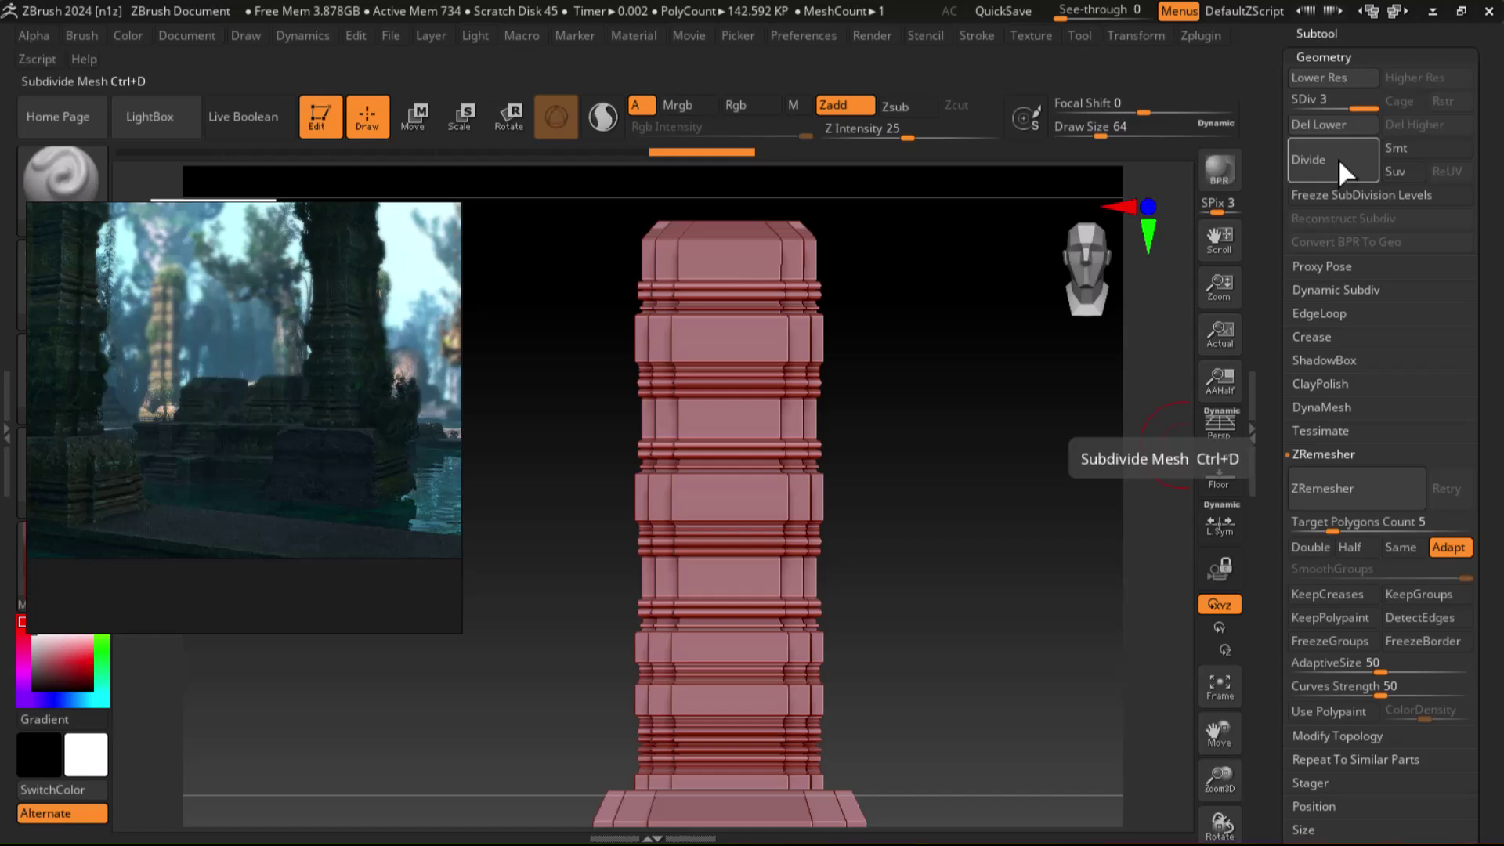
left_click_drag(954, 666, 917, 581)
left_click_drag(1011, 560, 997, 631)
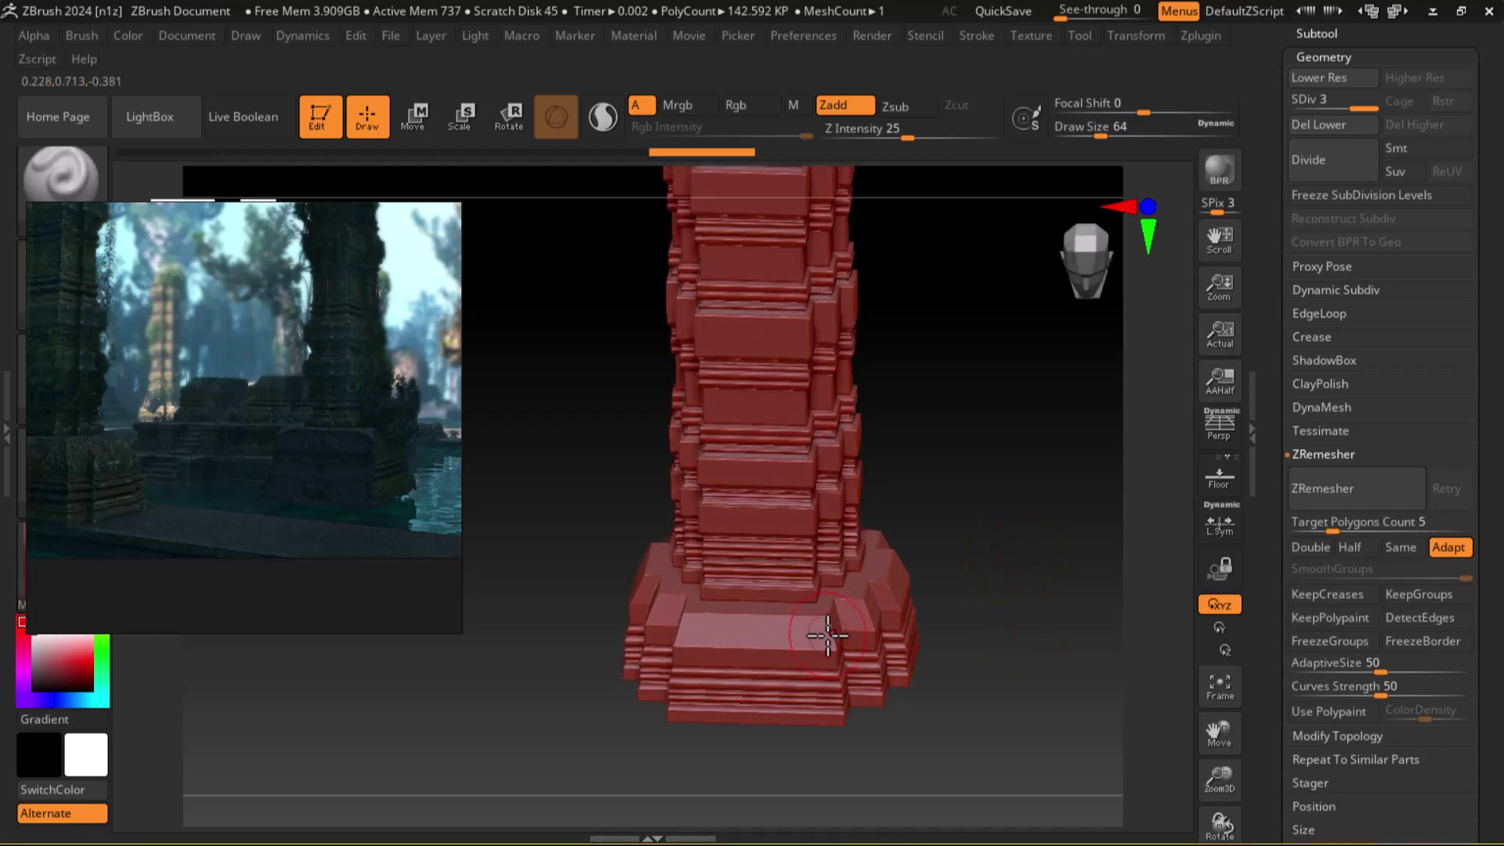
Switch to the compact_UI_brush_materials interface layout and select the ClayBuildup brush for sculpting the pillar base.
left_click_drag(956, 638, 1041, 614, "shift")
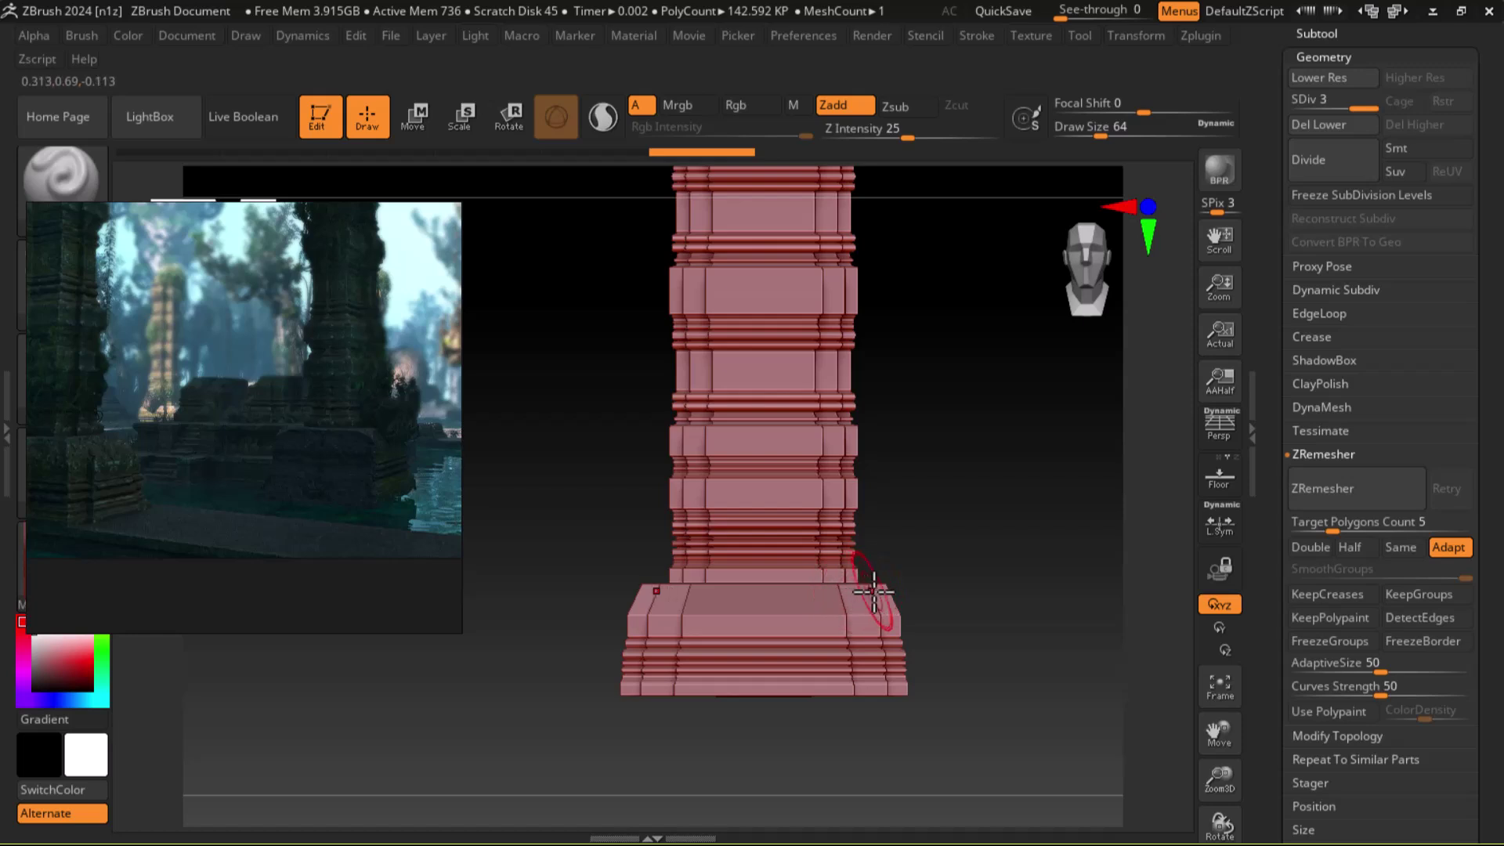
left_click_drag(1053, 517, 1068, 530)
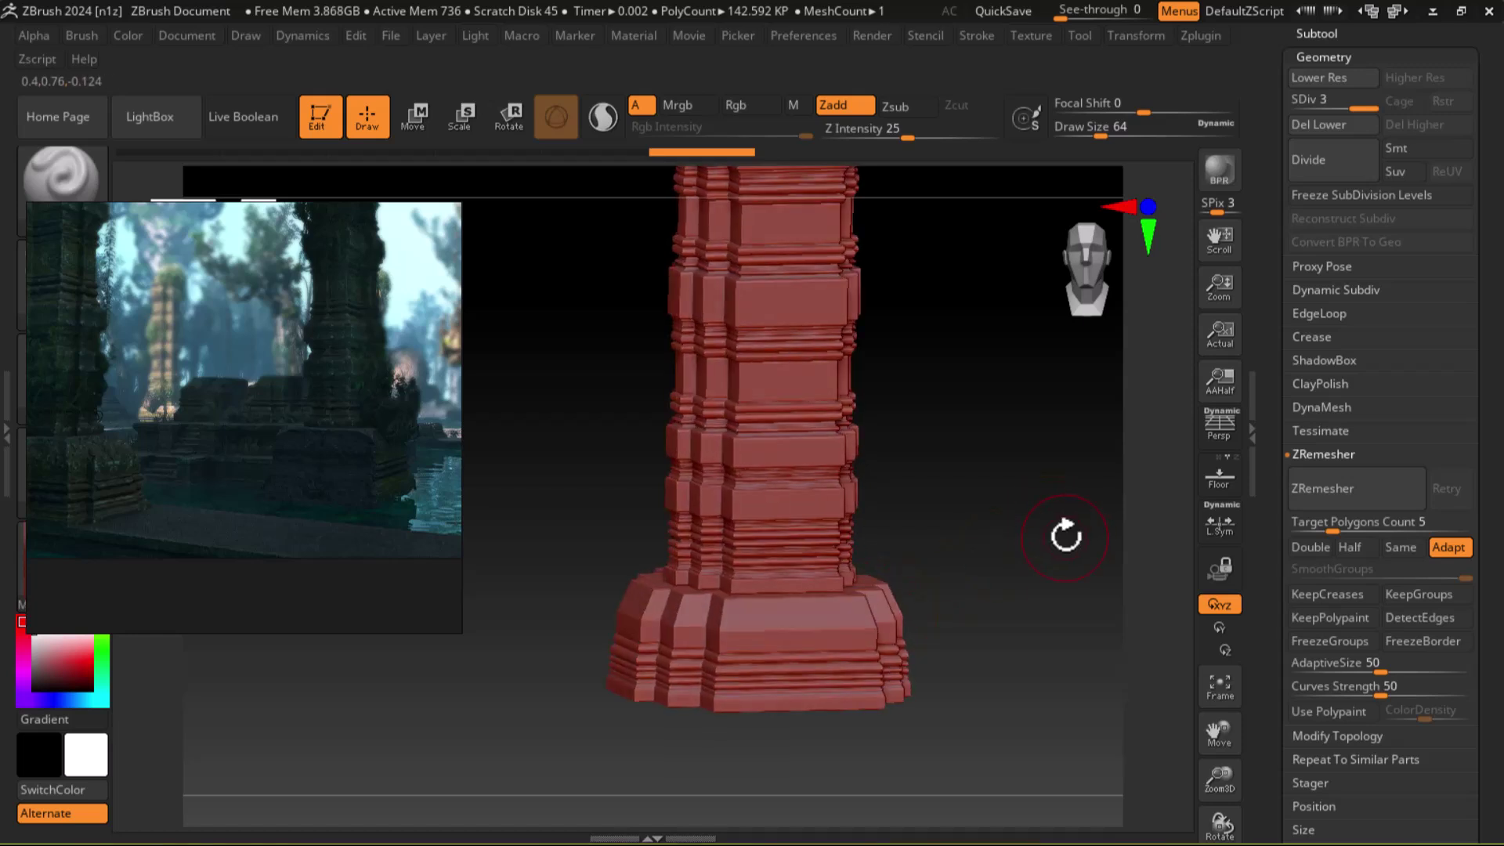
left_click_drag(998, 490, 995, 641)
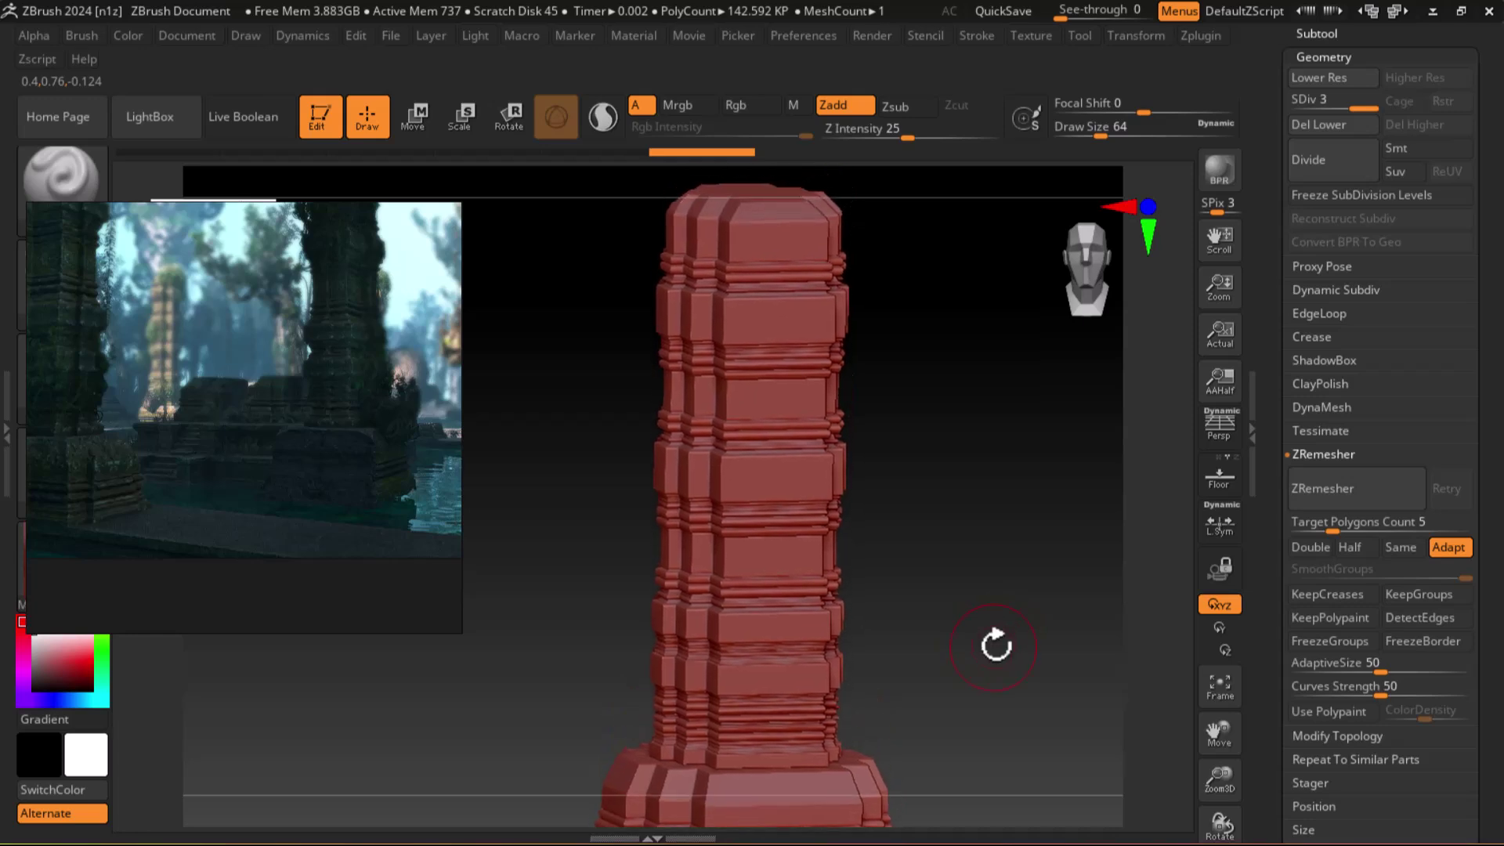
left_click(177, 467)
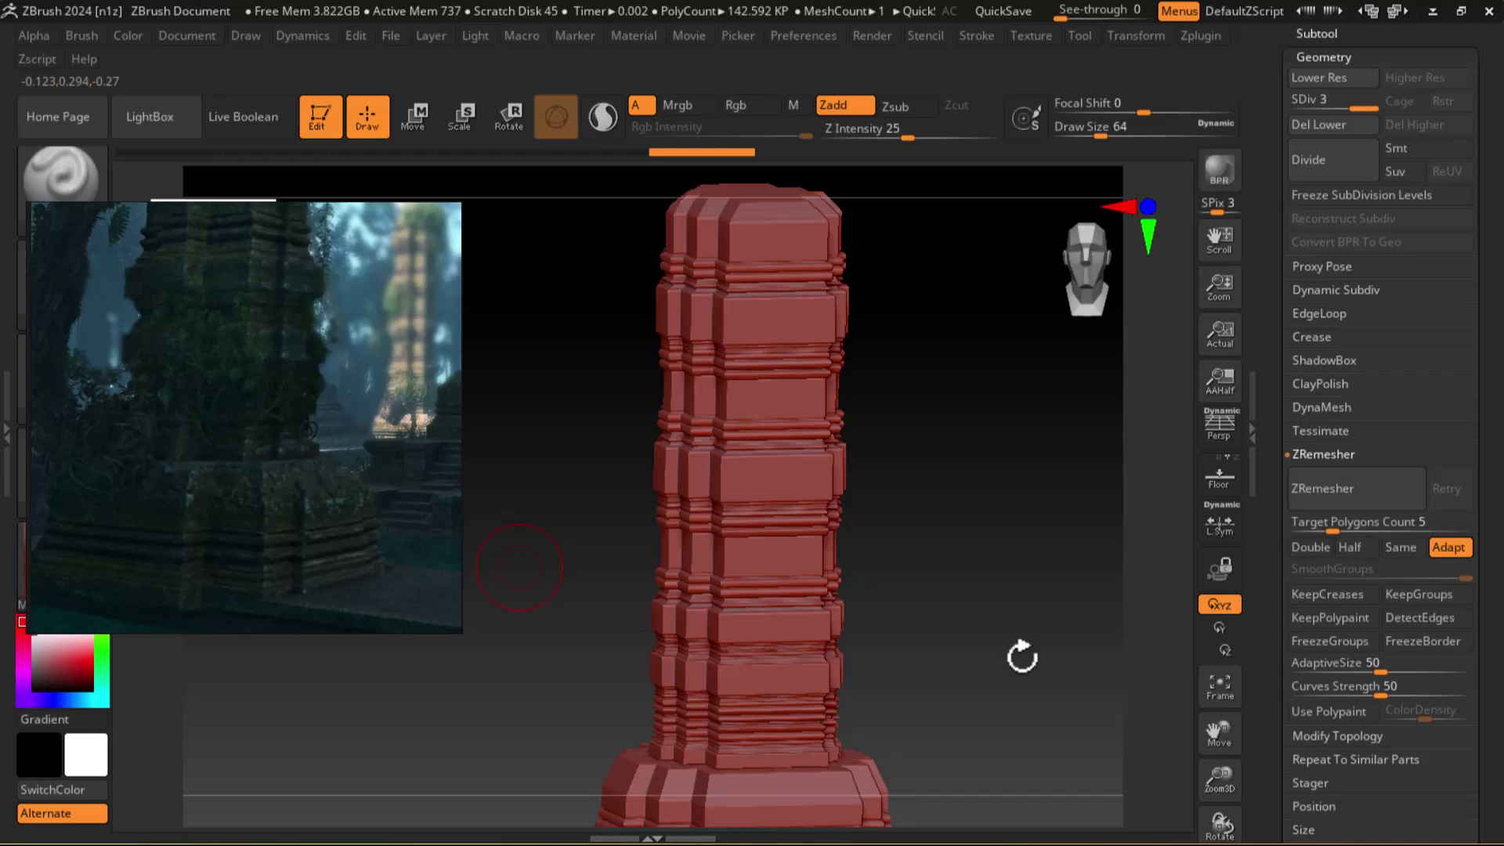
mouse_move(989, 700)
left_mouse_down("alt")
mouse_move(951, 543)
mouse_move(886, 440)
mouse_move(960, 564)
mouse_move(1011, 326)
mouse_move(1018, 449)
mouse_move(1144, 464)
mouse_move(984, 470)
mouse_move(1021, 437)
mouse_move(1034, 470)
left_mouse_up("alt")
key("shift+f")
left_click(1395, 12)
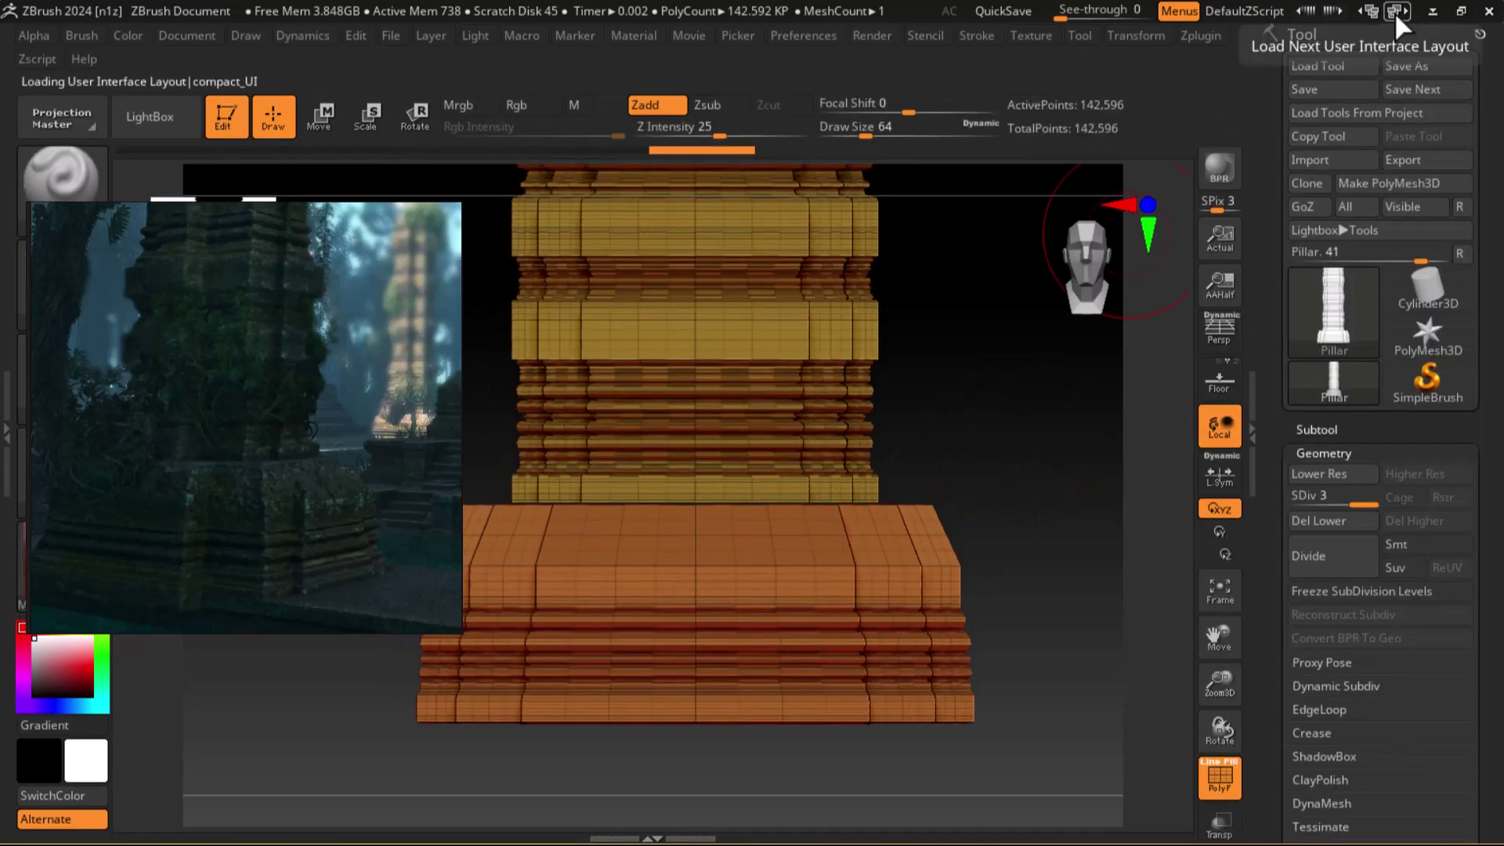
left_click(1395, 10)
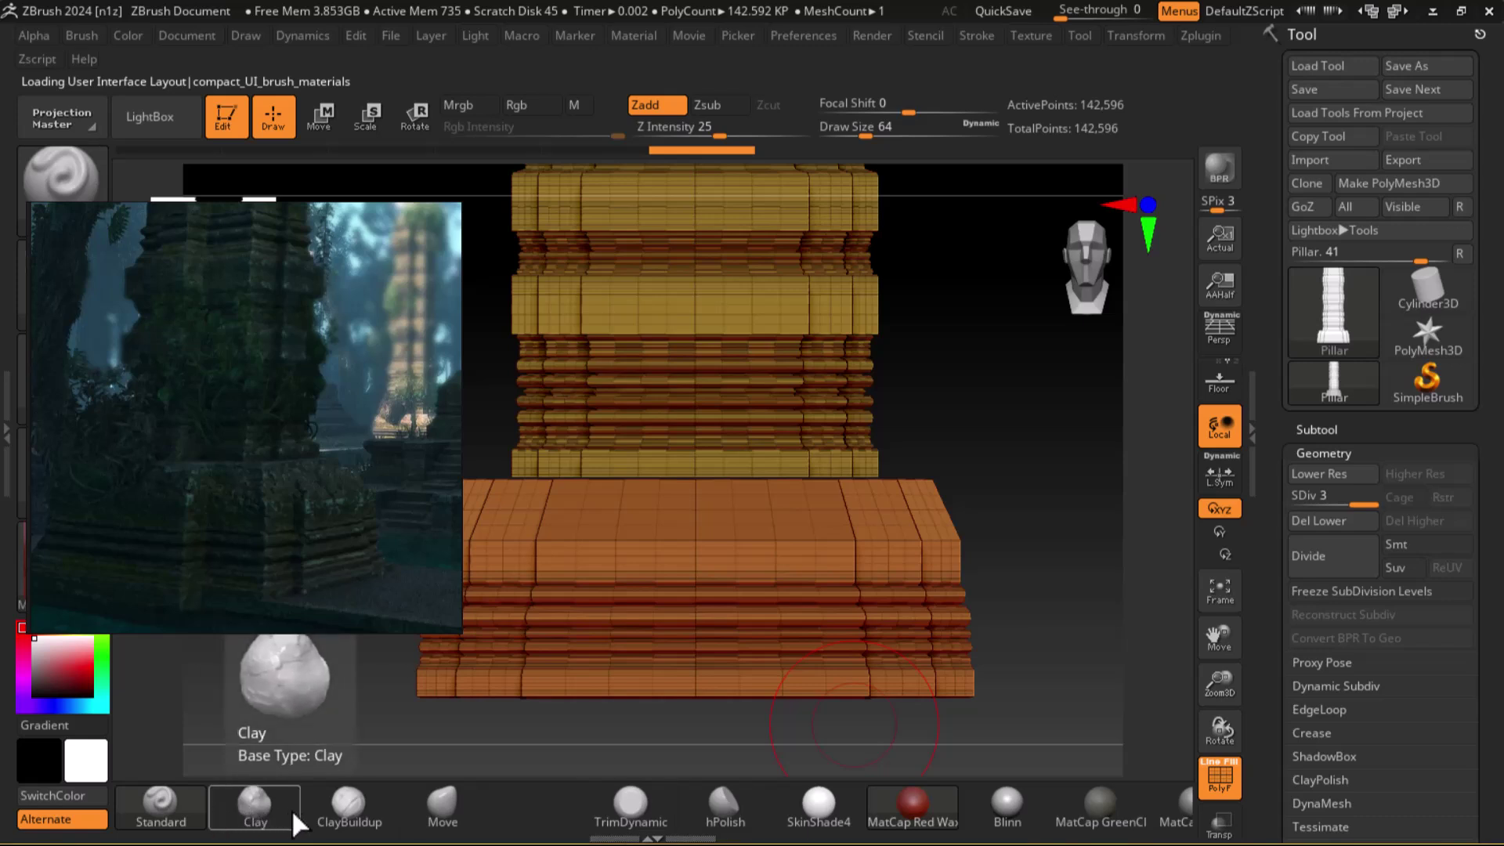
left_click(349, 803)
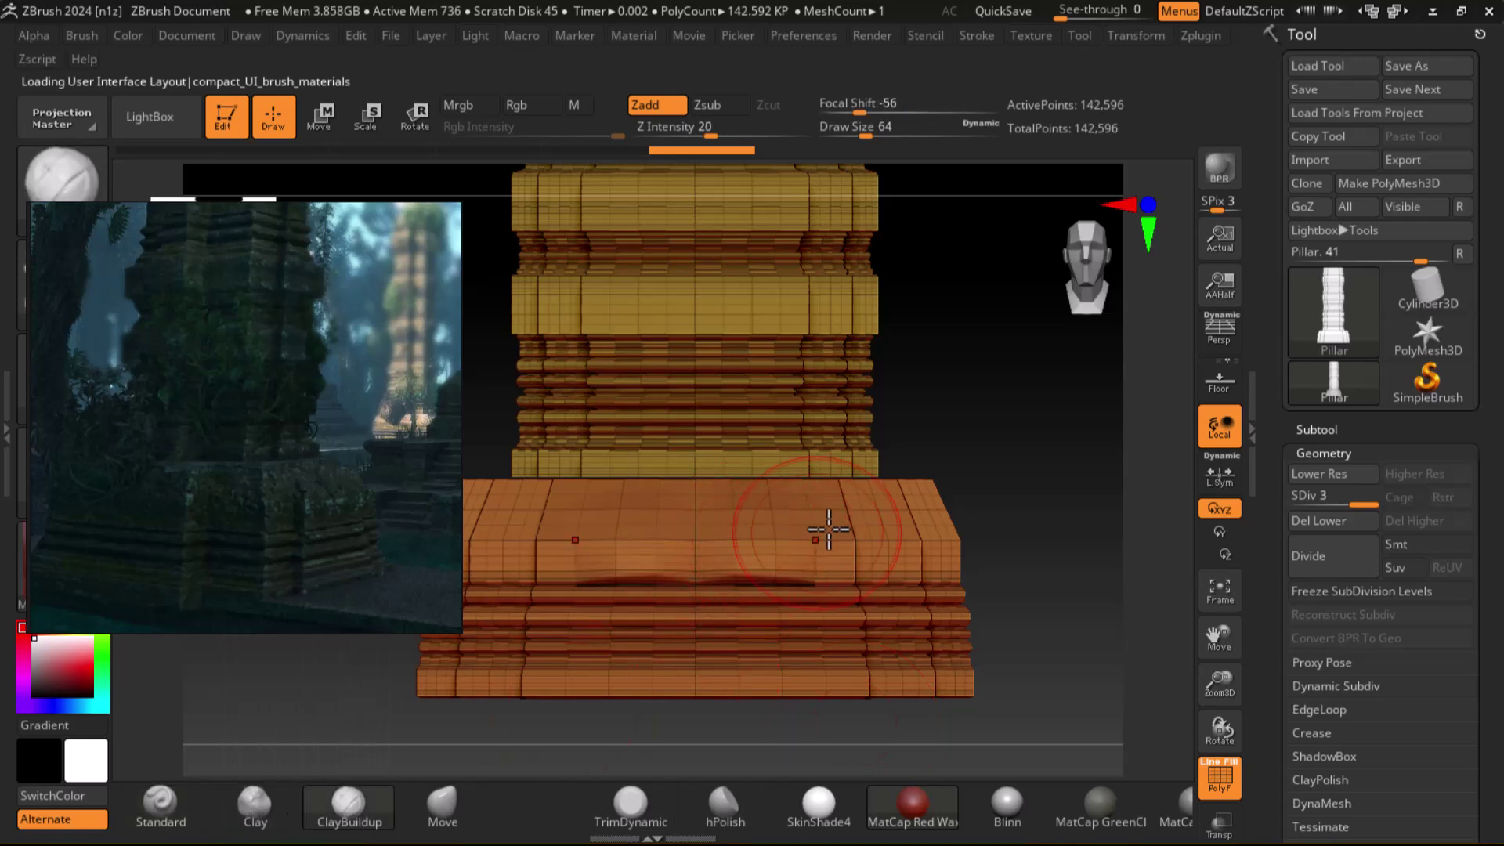
Undo the ClayBuildup test stroke on the pillar's base.
key("ctrl+z")
key("ctrl+z")
key("ctrl+z")
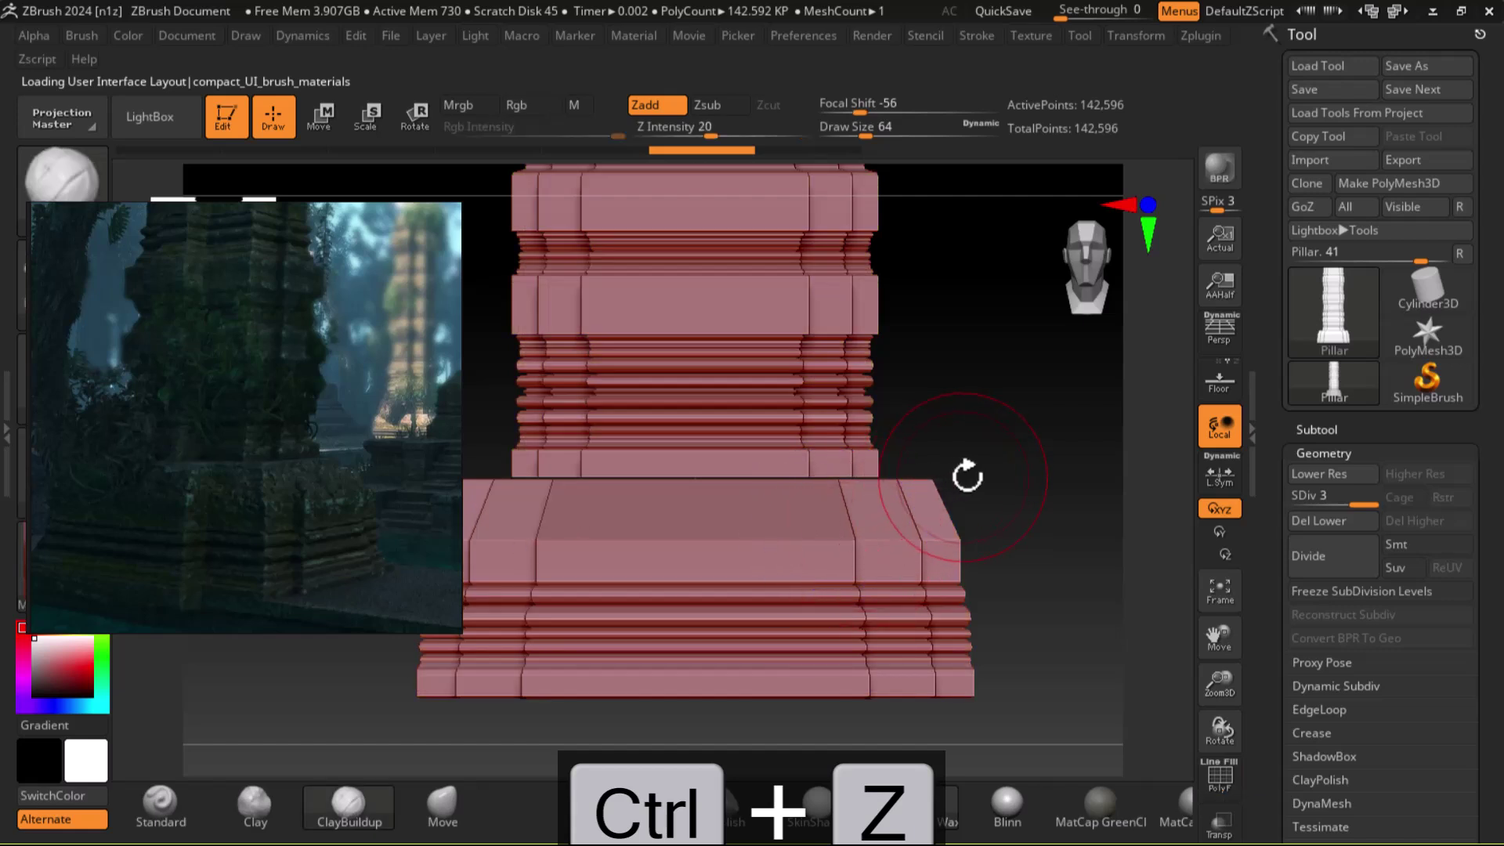
Try a smaller ClayBuildup stroke on the base's sloped face, reduce the draw size to 16 and undo the stroke.
left_click_drag(1001, 479, 995, 514)
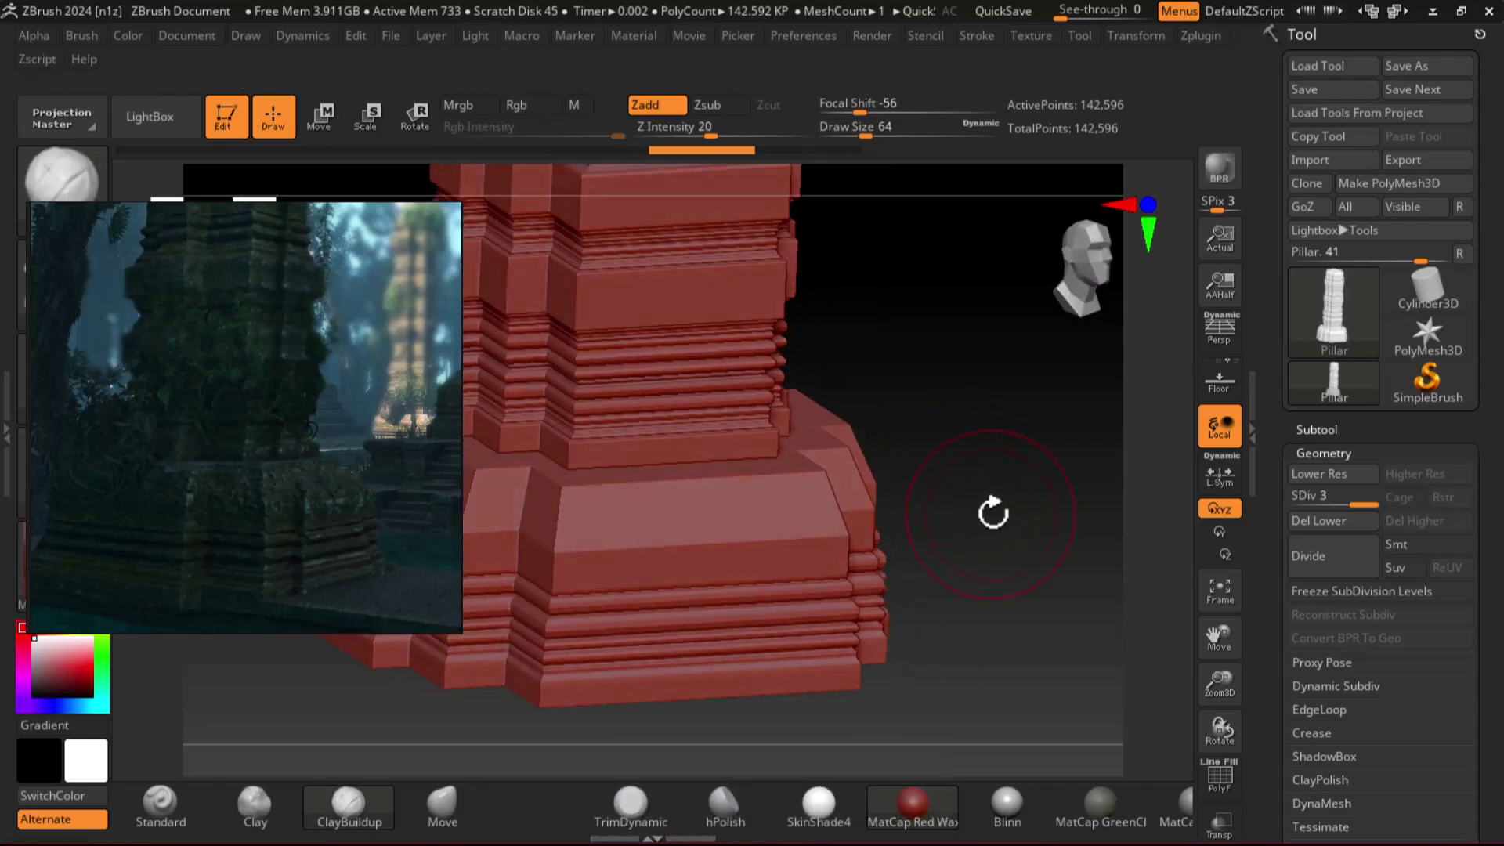
key("bracketleft")
key("bracketleft")
key("bracketleft")
key("bracketleft")
key("bracketleft")
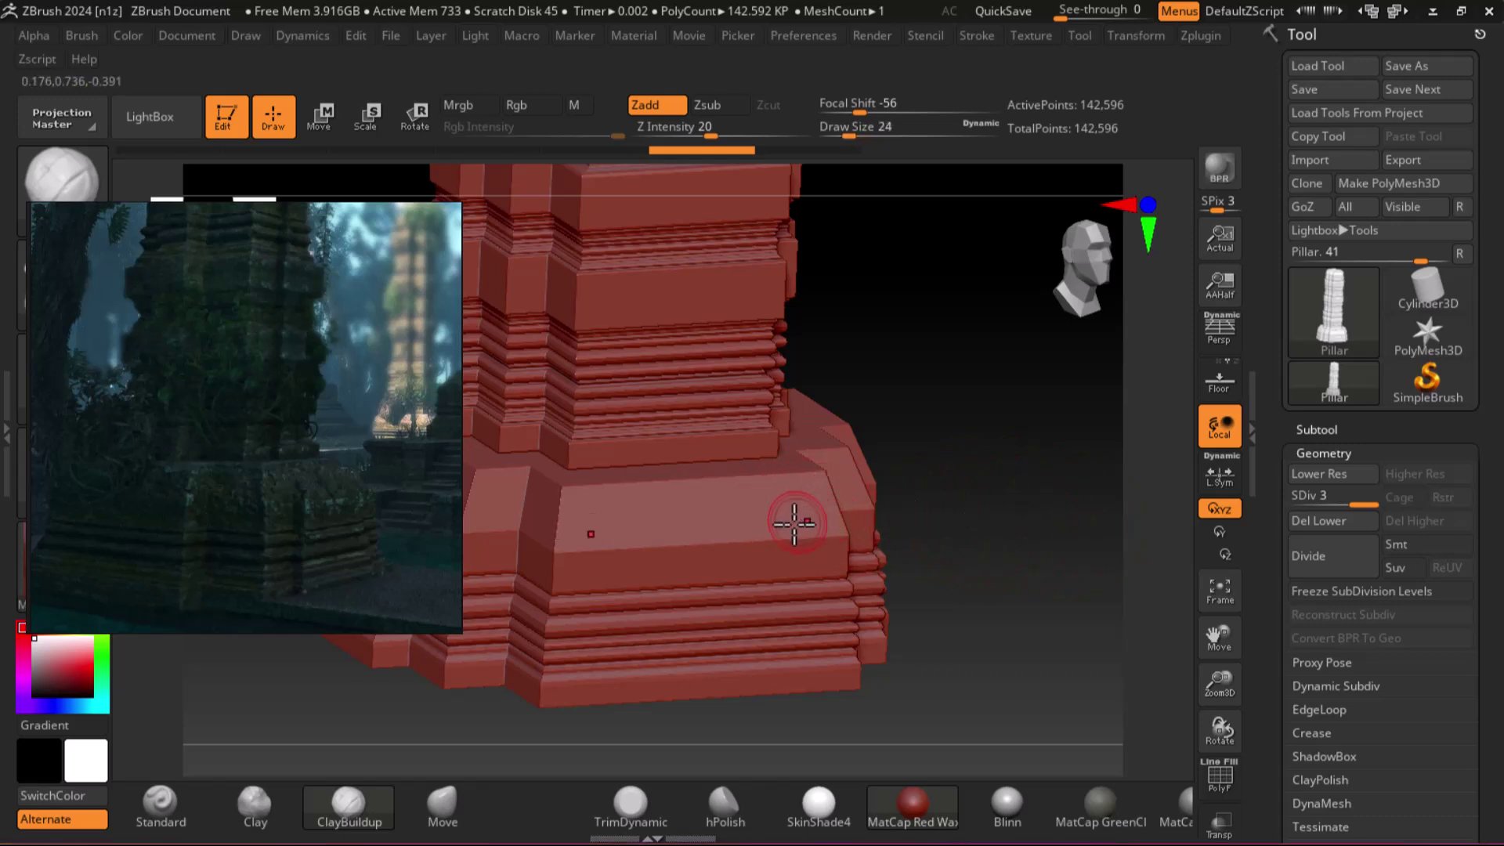
mouse_move(784, 514)
left_mouse_down()
mouse_move(767, 511)
mouse_move(807, 507)
left_mouse_up()
key("bracketleft")
key("bracketleft")
key("ctrl+z")
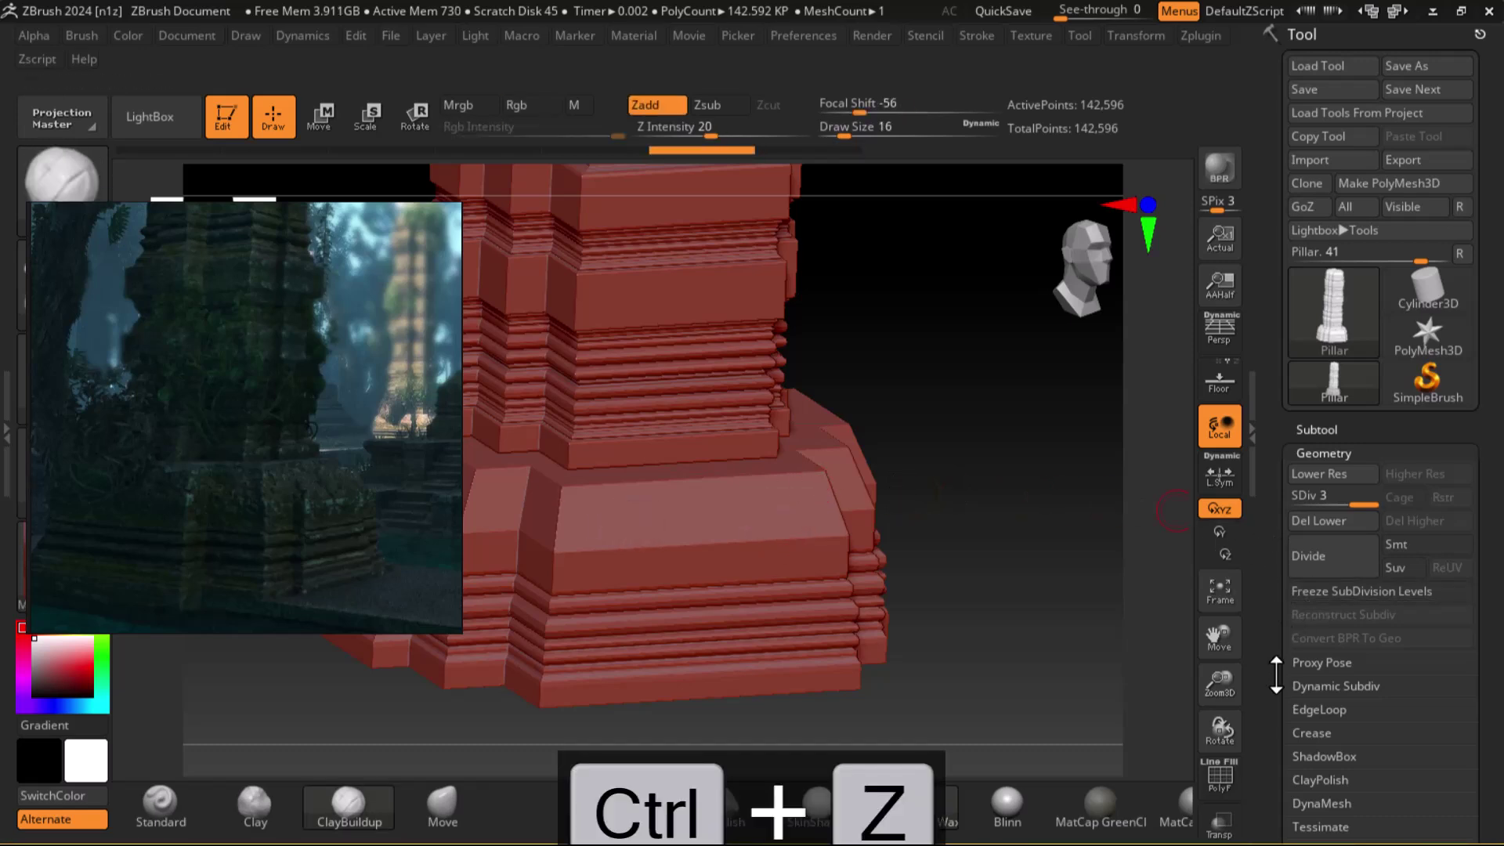
Enable the Same polygon count option for ZRemesher, try remeshing the whole pillar with Adapt on, and abort the run.
scroll(1276, 673, "down", 5)
left_click(1316, 501)
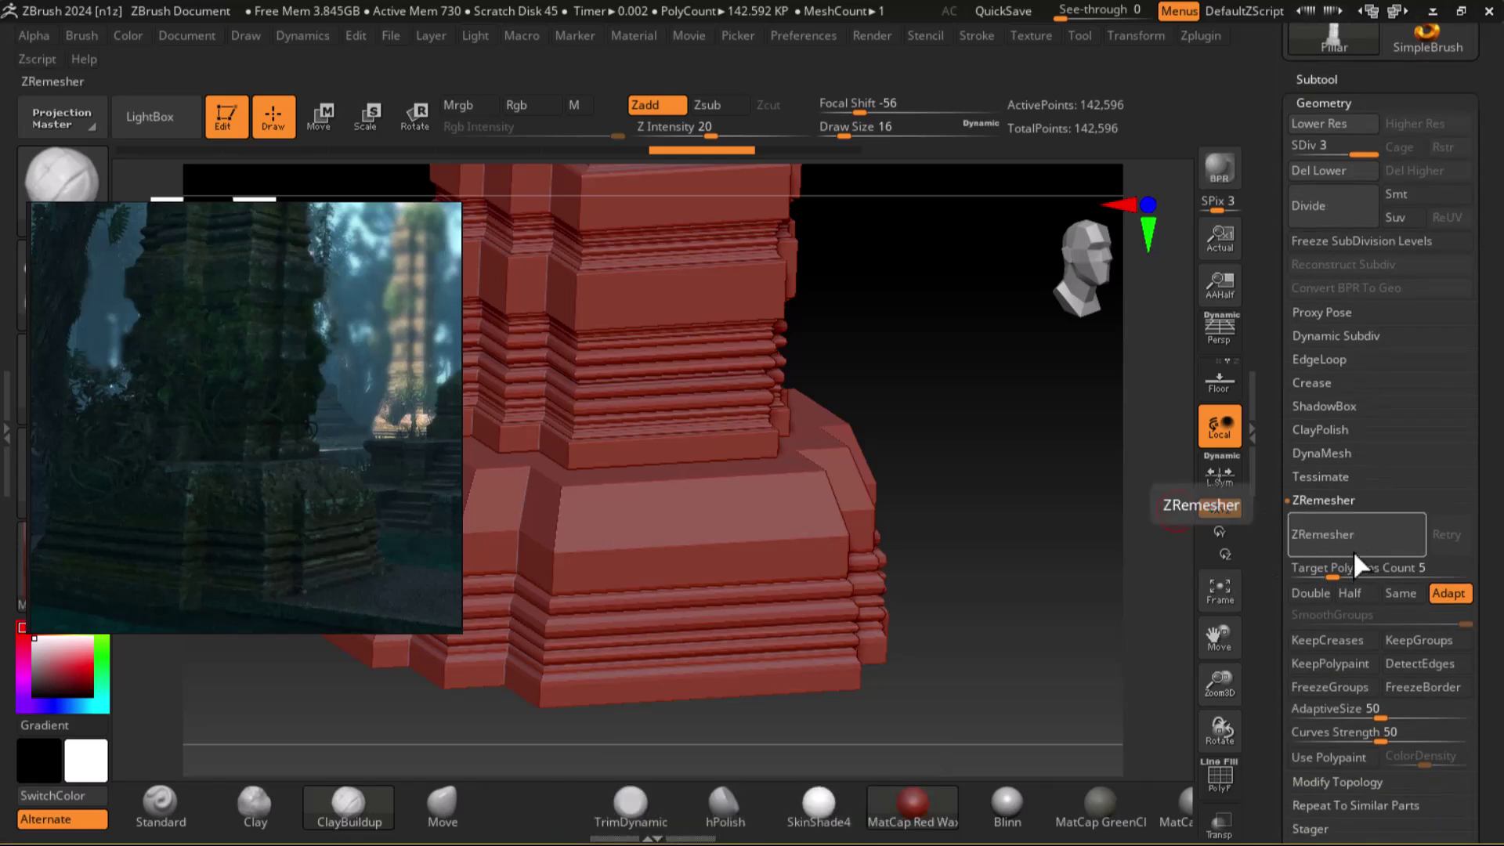
left_click(1370, 593)
left_click(1399, 593)
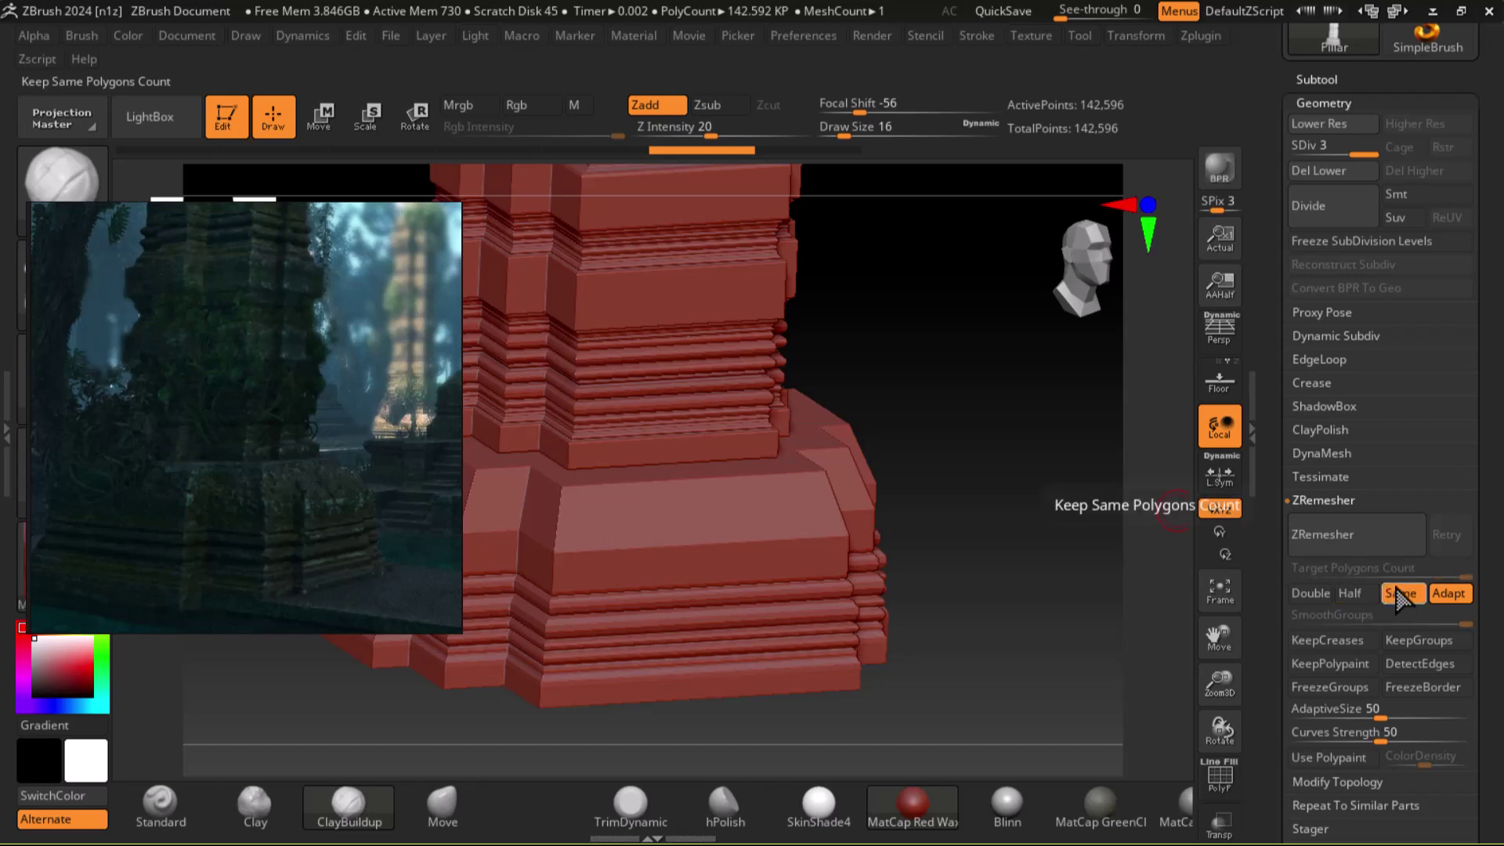
left_click(1345, 544)
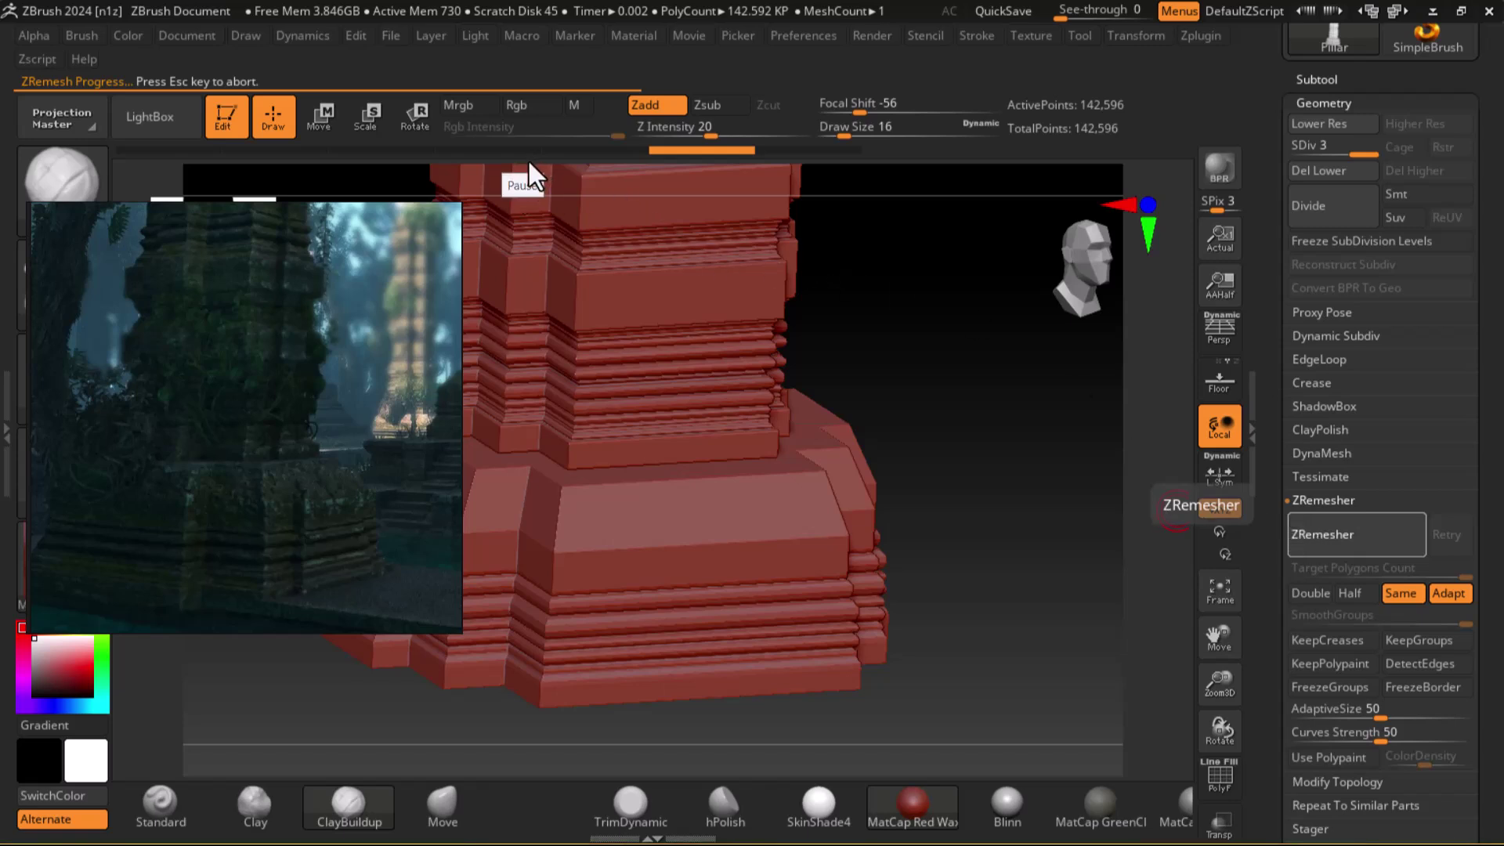
key("Escape")
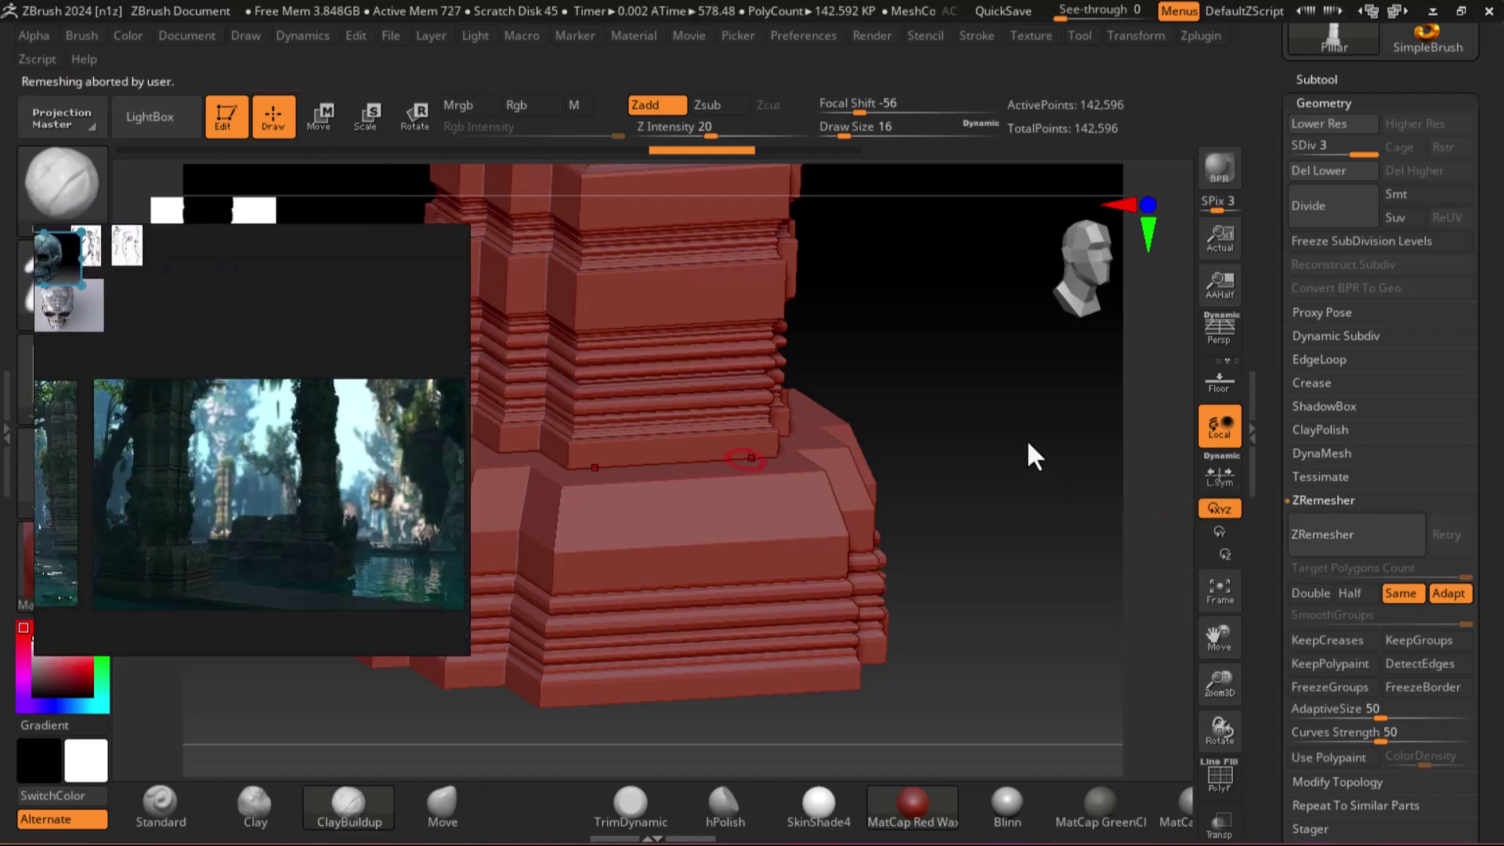
Show the polyframe and split the pillar into separate shaft and base subtools by polygroups.
left_click_drag(1026, 439, 1034, 432)
key("shift+f")
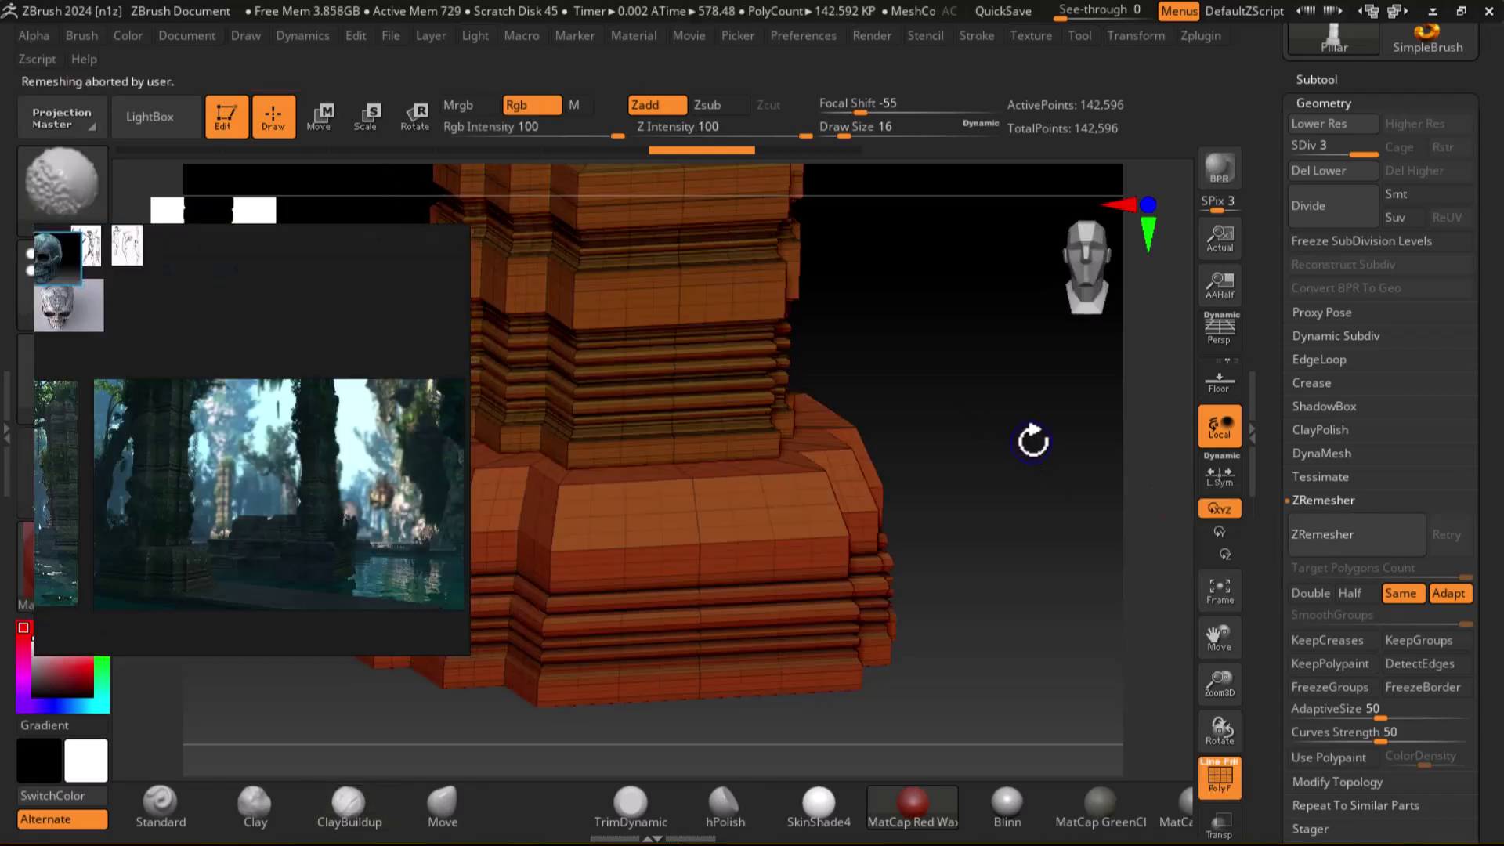
key("shift+f")
key("shift+f")
mouse_move(1013, 457)
left_mouse_down("shift")
mouse_move(1061, 544)
mouse_move(1058, 473)
mouse_move(1008, 413)
mouse_move(990, 446)
mouse_move(1031, 492)
left_mouse_up("shift")
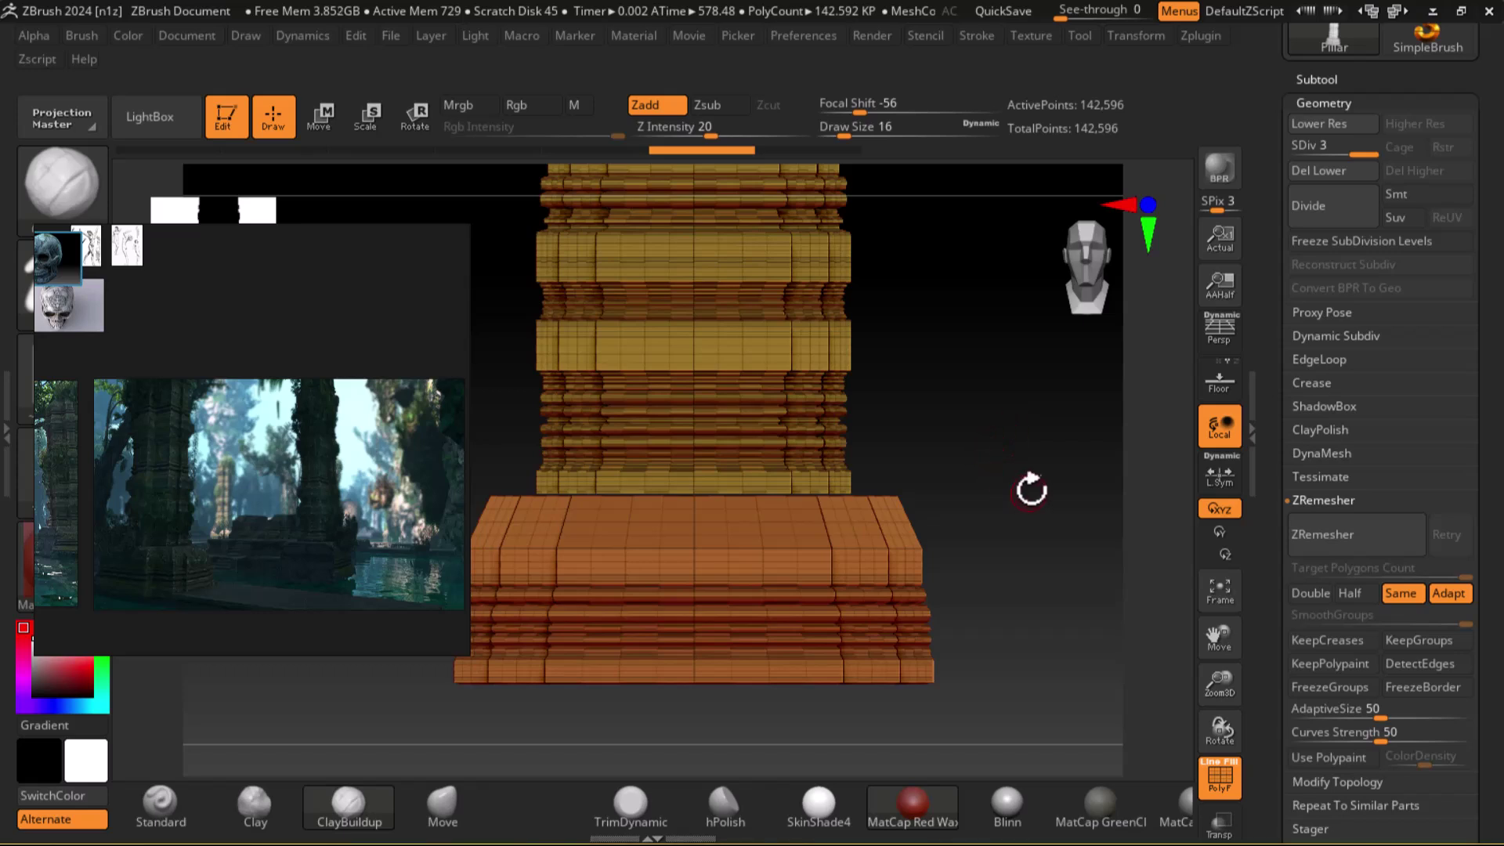
left_click(1319, 79)
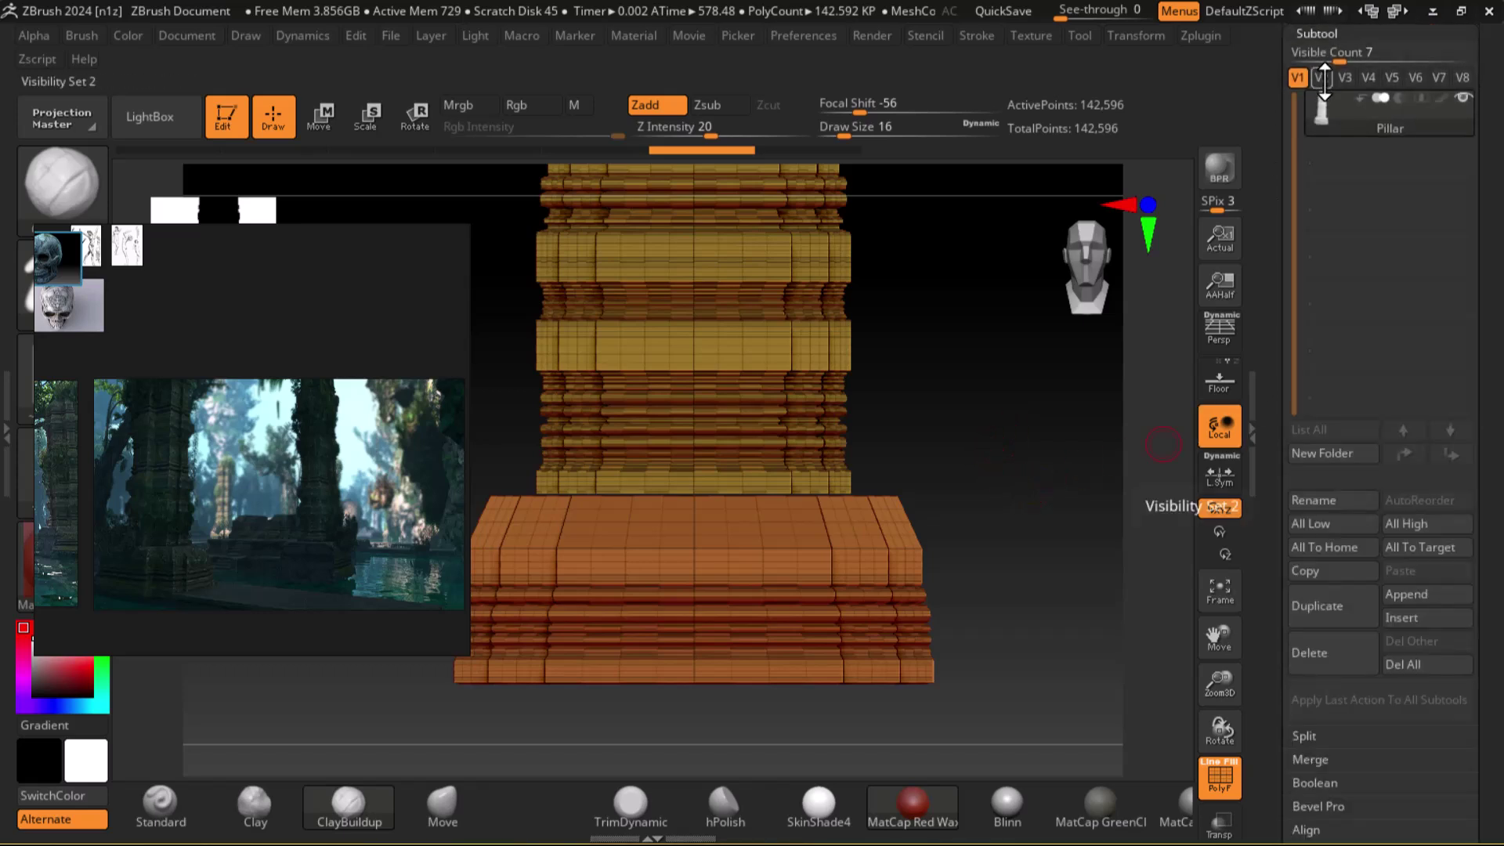
left_click_drag(1034, 526, 1037, 523, "shift")
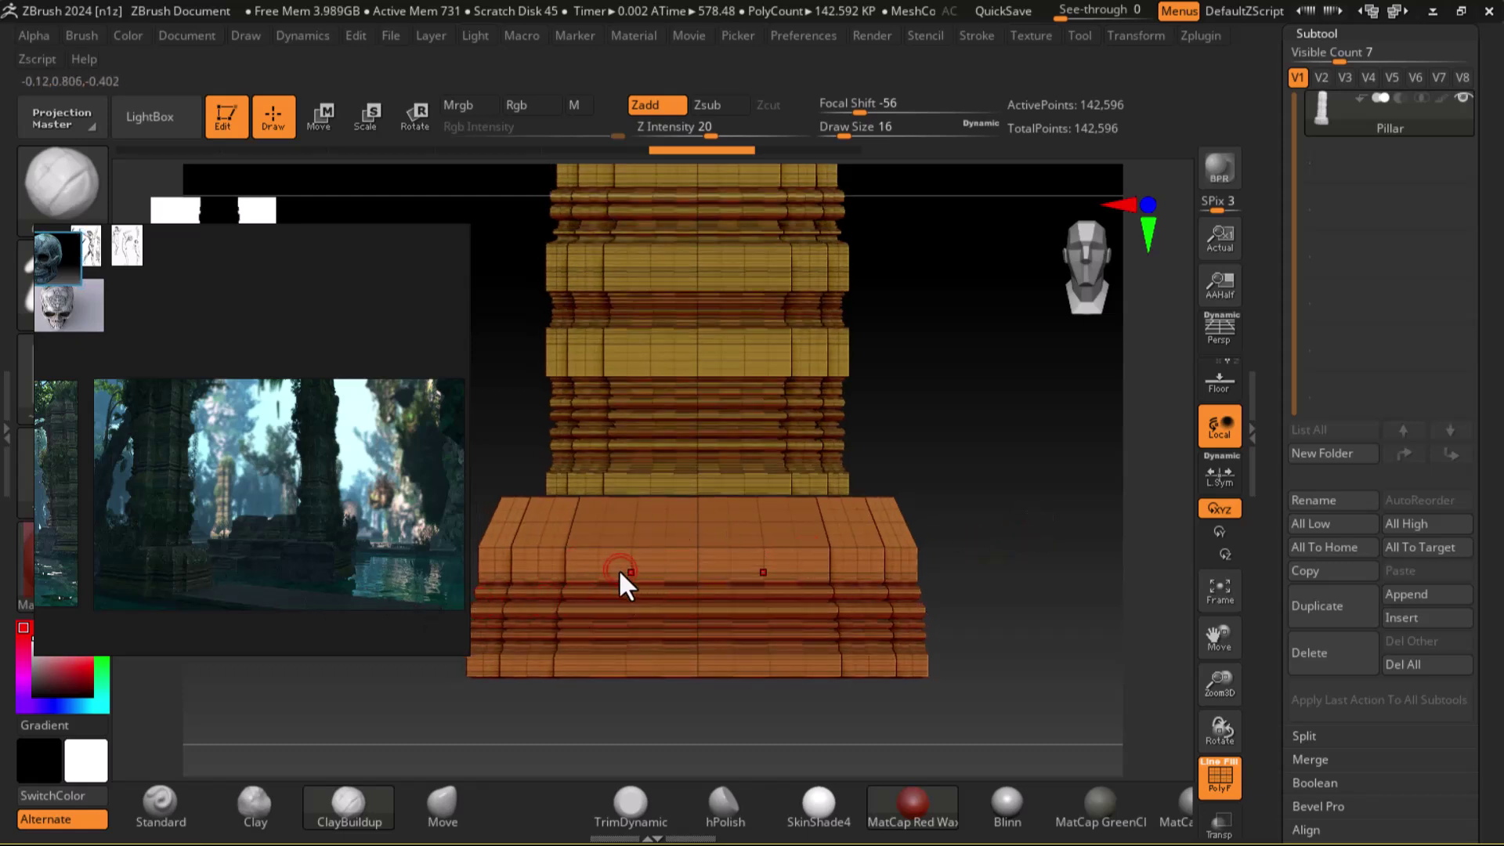
scroll(1266, 608, "down", 5)
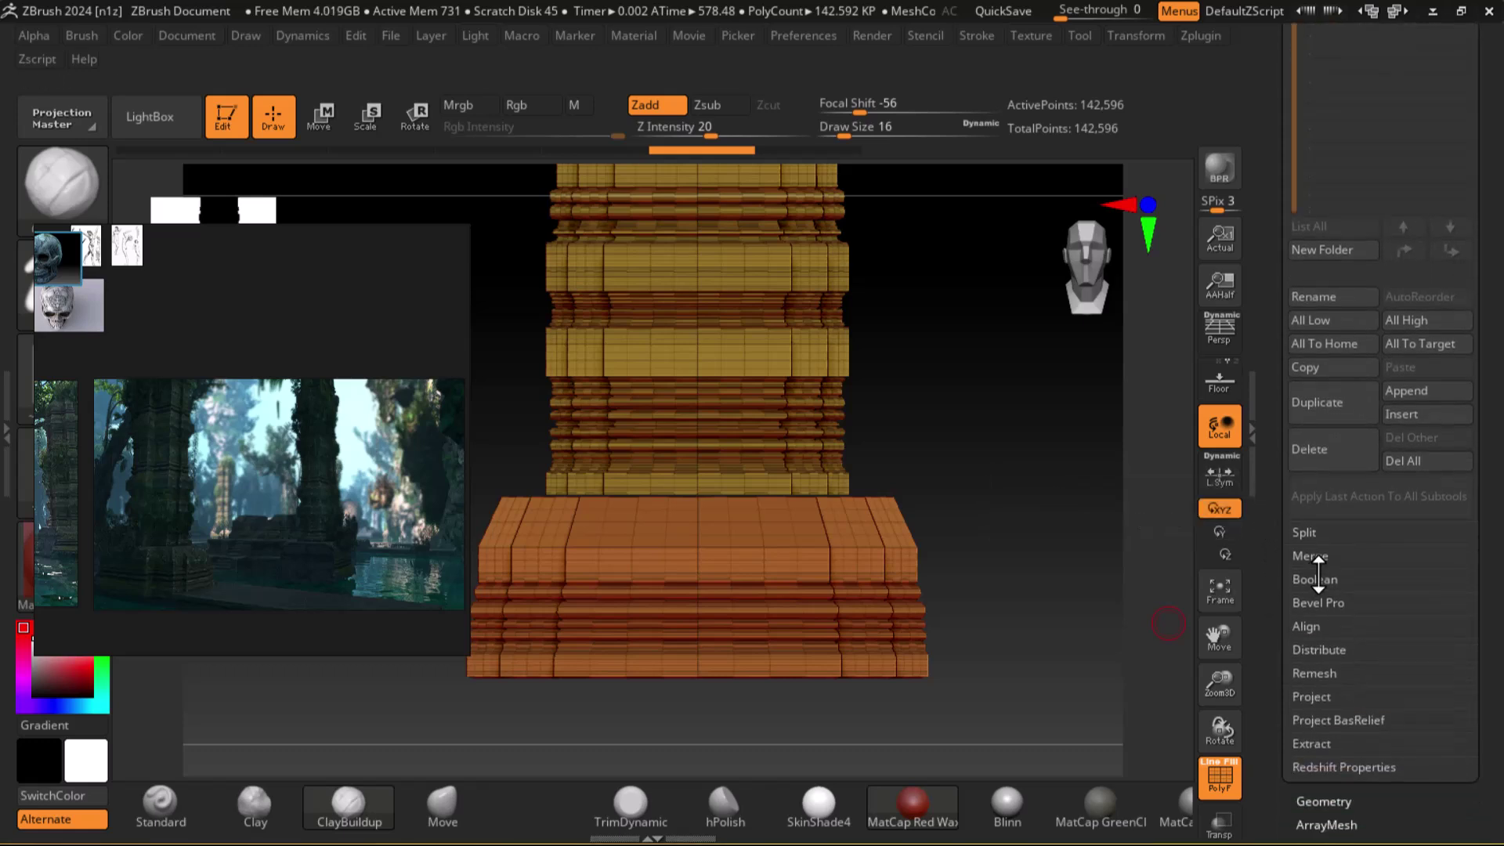
left_click(1307, 533)
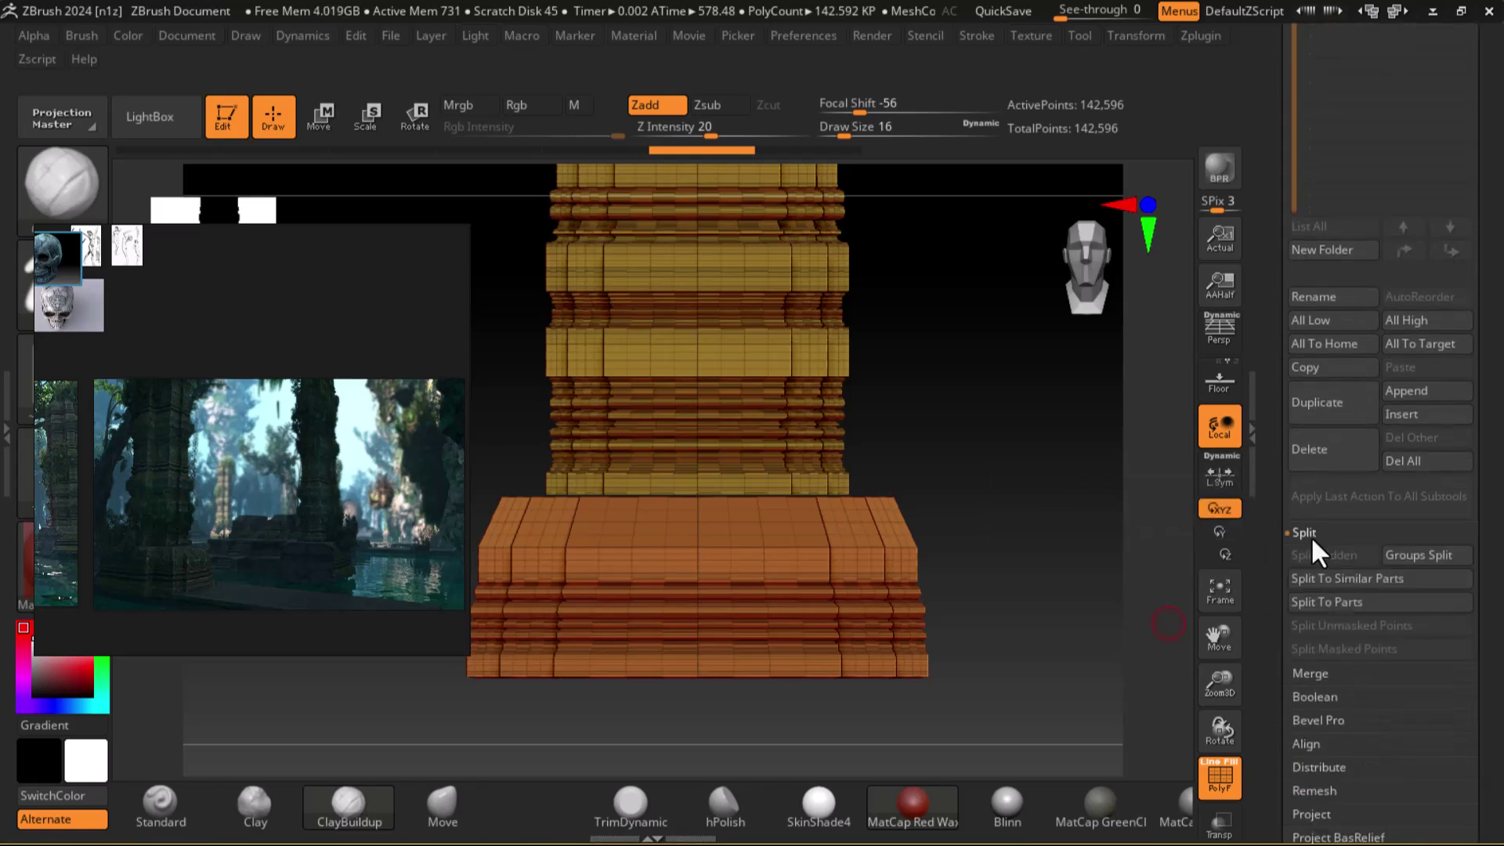
left_click(1430, 555)
left_click(1150, 598)
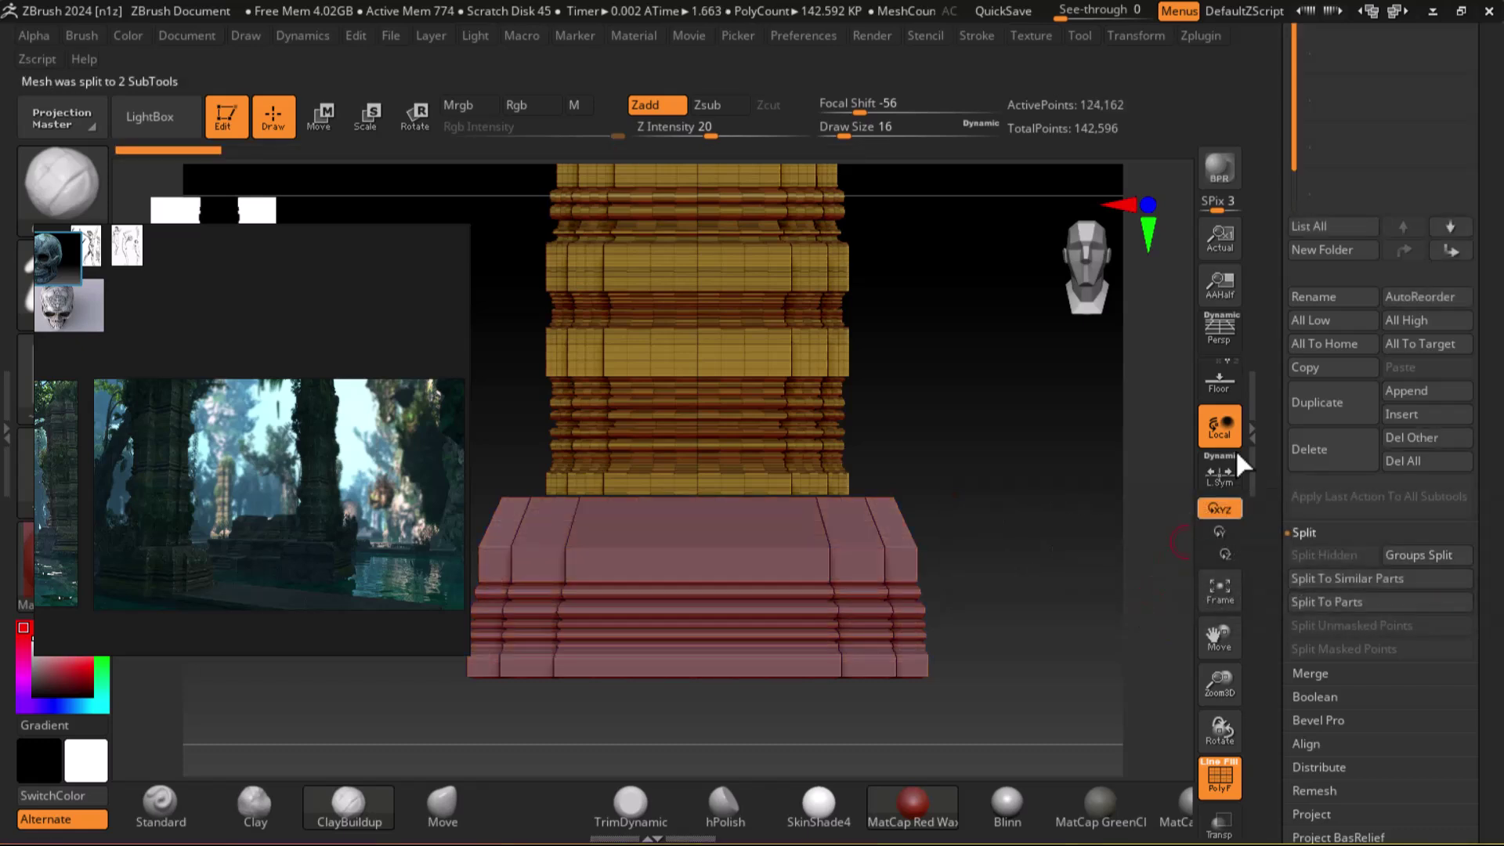
Select the base subtool and ZRemesh it with Same and Adapt on.
left_click(802, 537, "alt")
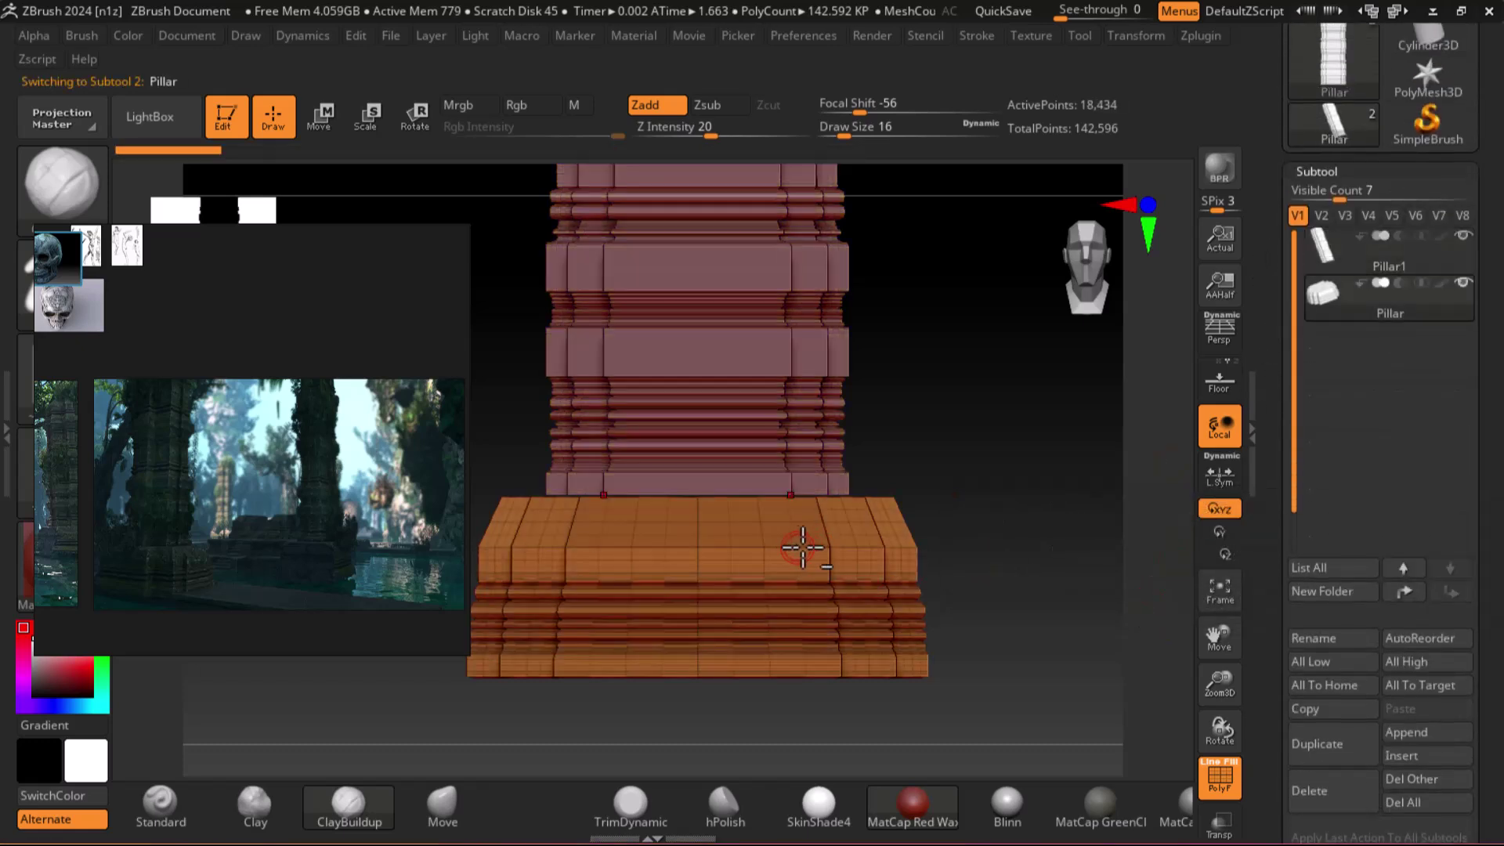
key("shift+f")
key("b")
key("c")
key("b")
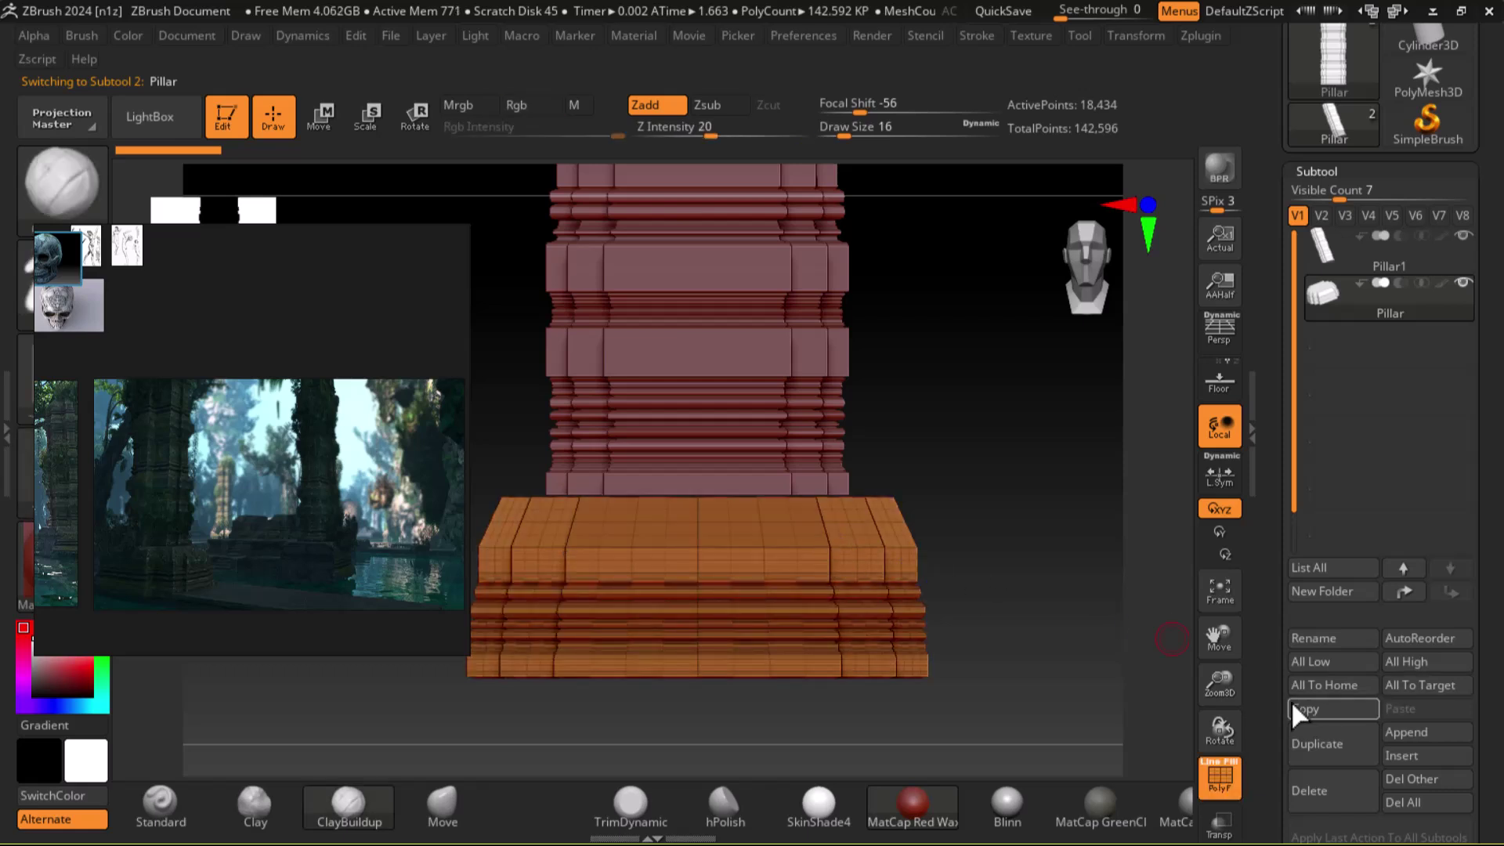
scroll(1293, 712, "down", 7)
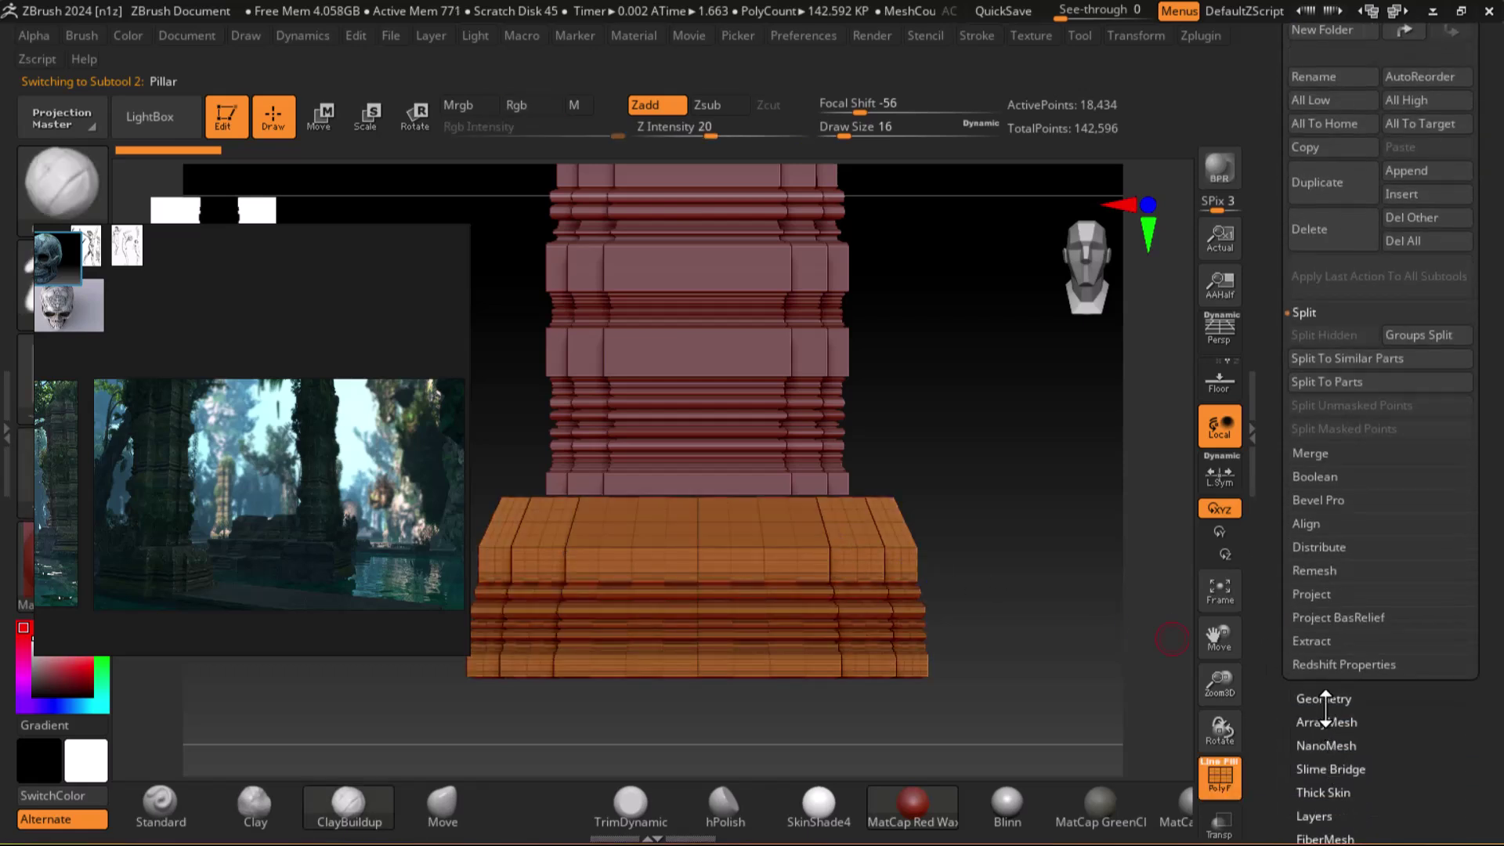
left_click(1324, 698)
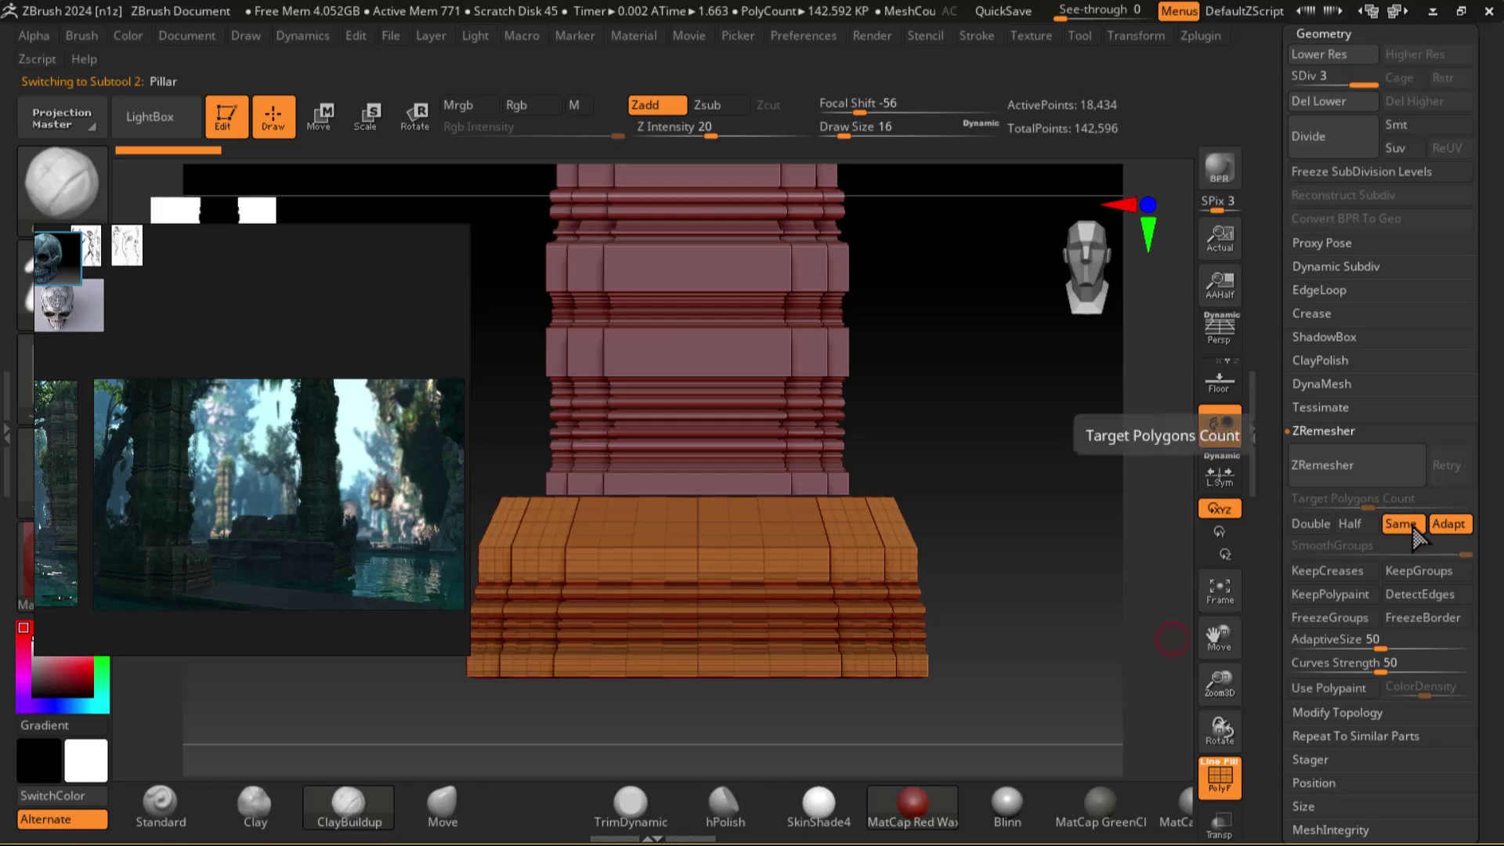
left_click(1347, 468)
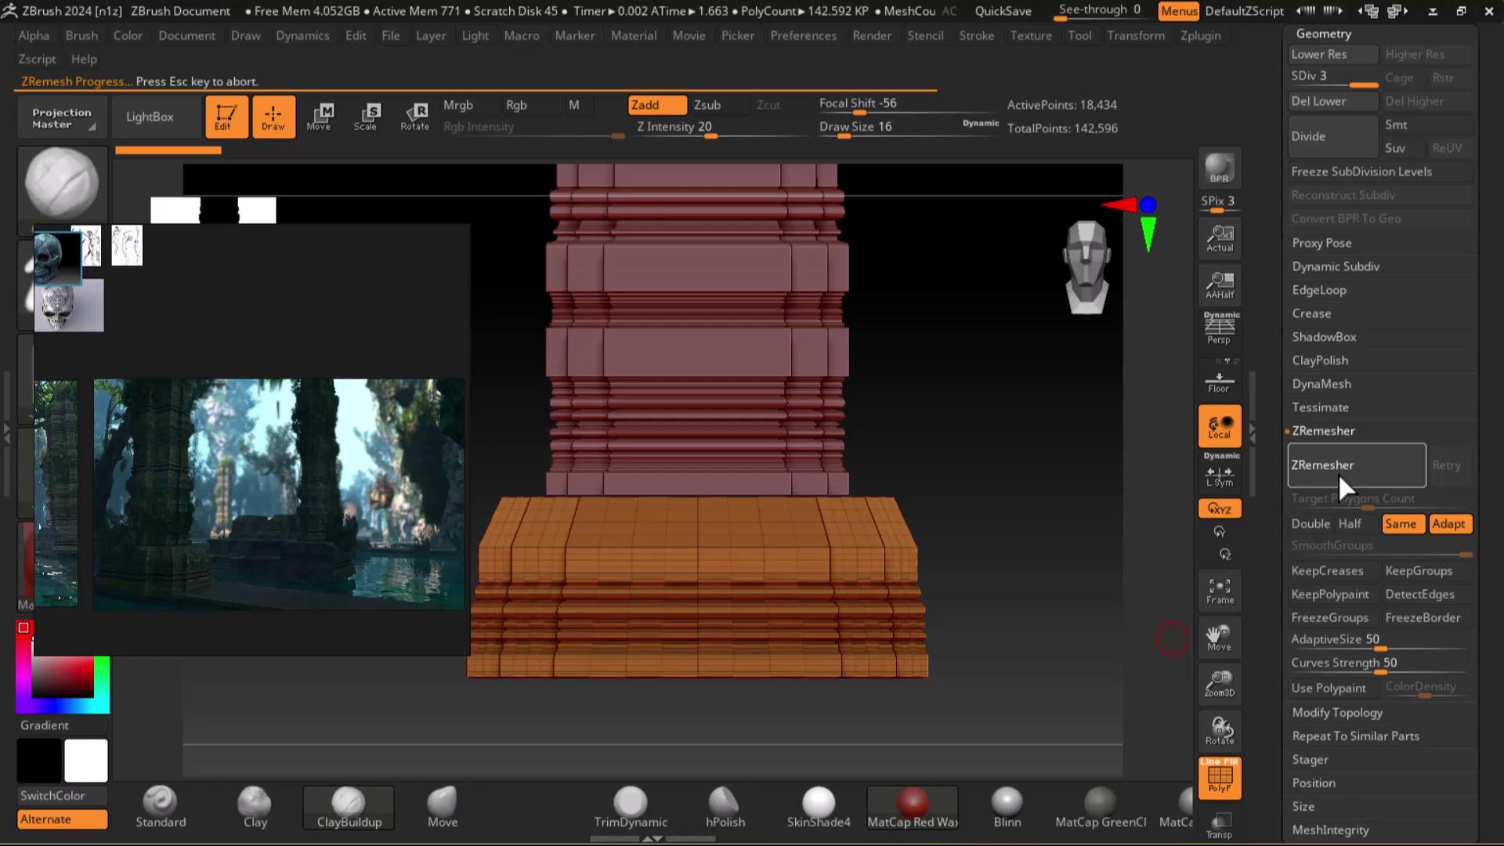
Reframe the reference board on the jungle temple pillar and its stepped base.
middle_click_drag(111, 612, 245, 489)
scroll(298, 501, "up", 3)
scroll(262, 487, "up", 3)
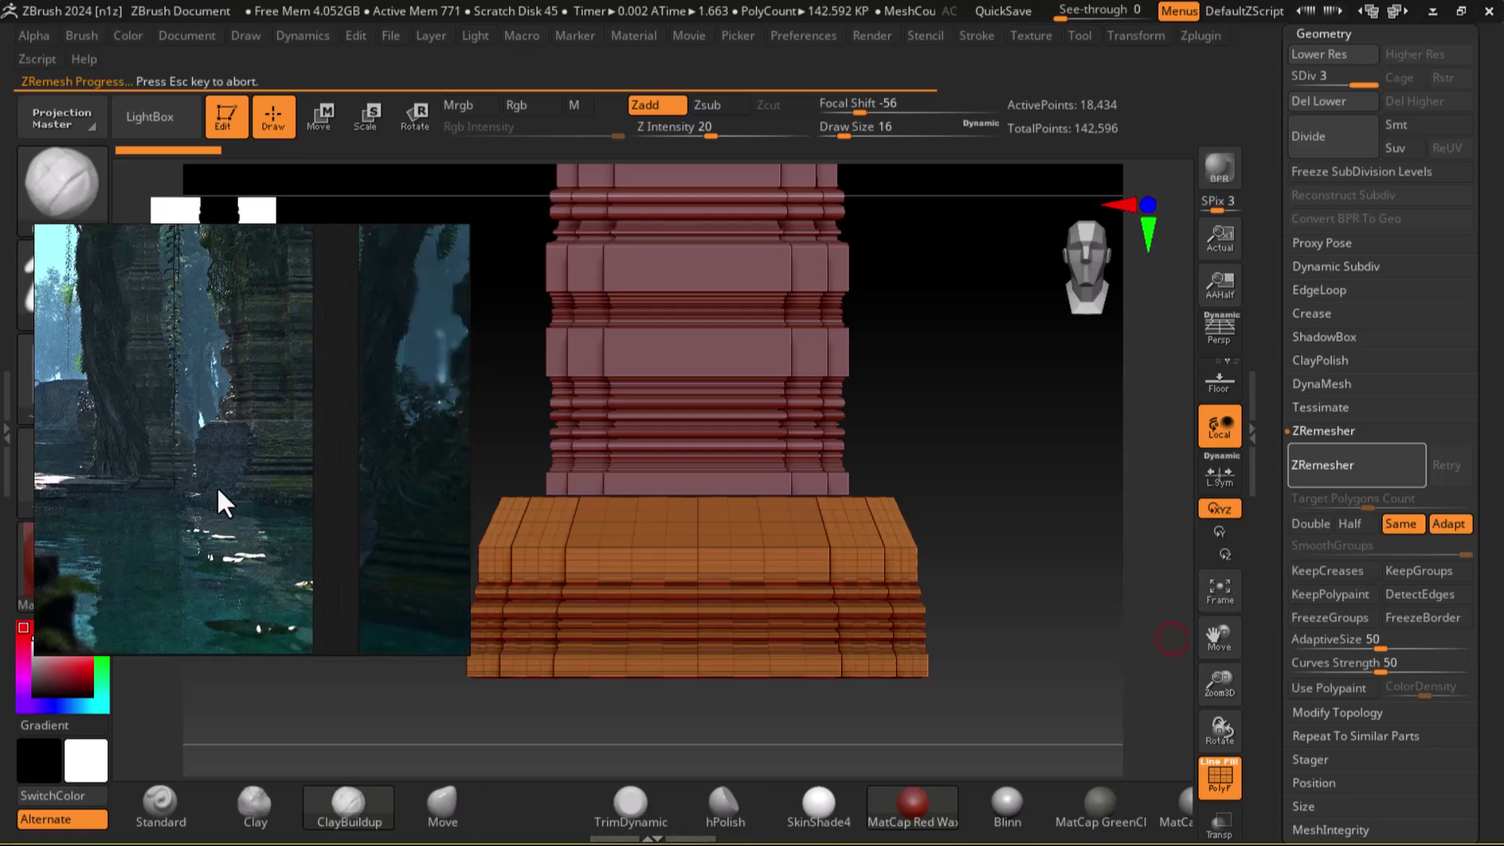
middle_click_drag(299, 507, 241, 440)
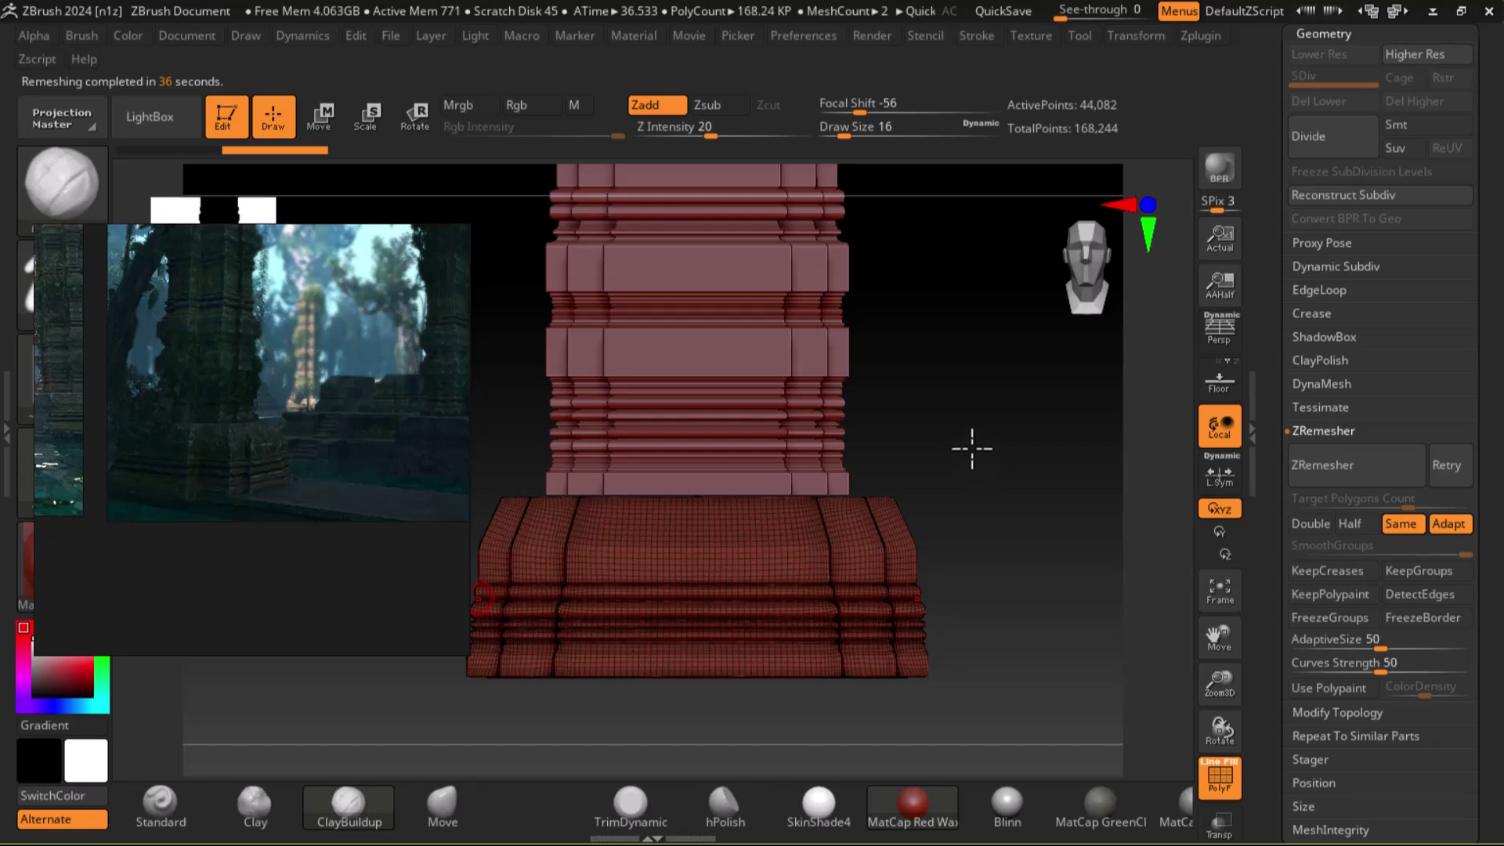
Inspect the remeshed base with the polyframe hidden, and select the shaft subtool with its polyframe shown.
left_click_drag(981, 426, 984, 459)
key("shift+f")
left_click_drag(638, 423, 510, 430, "shift")
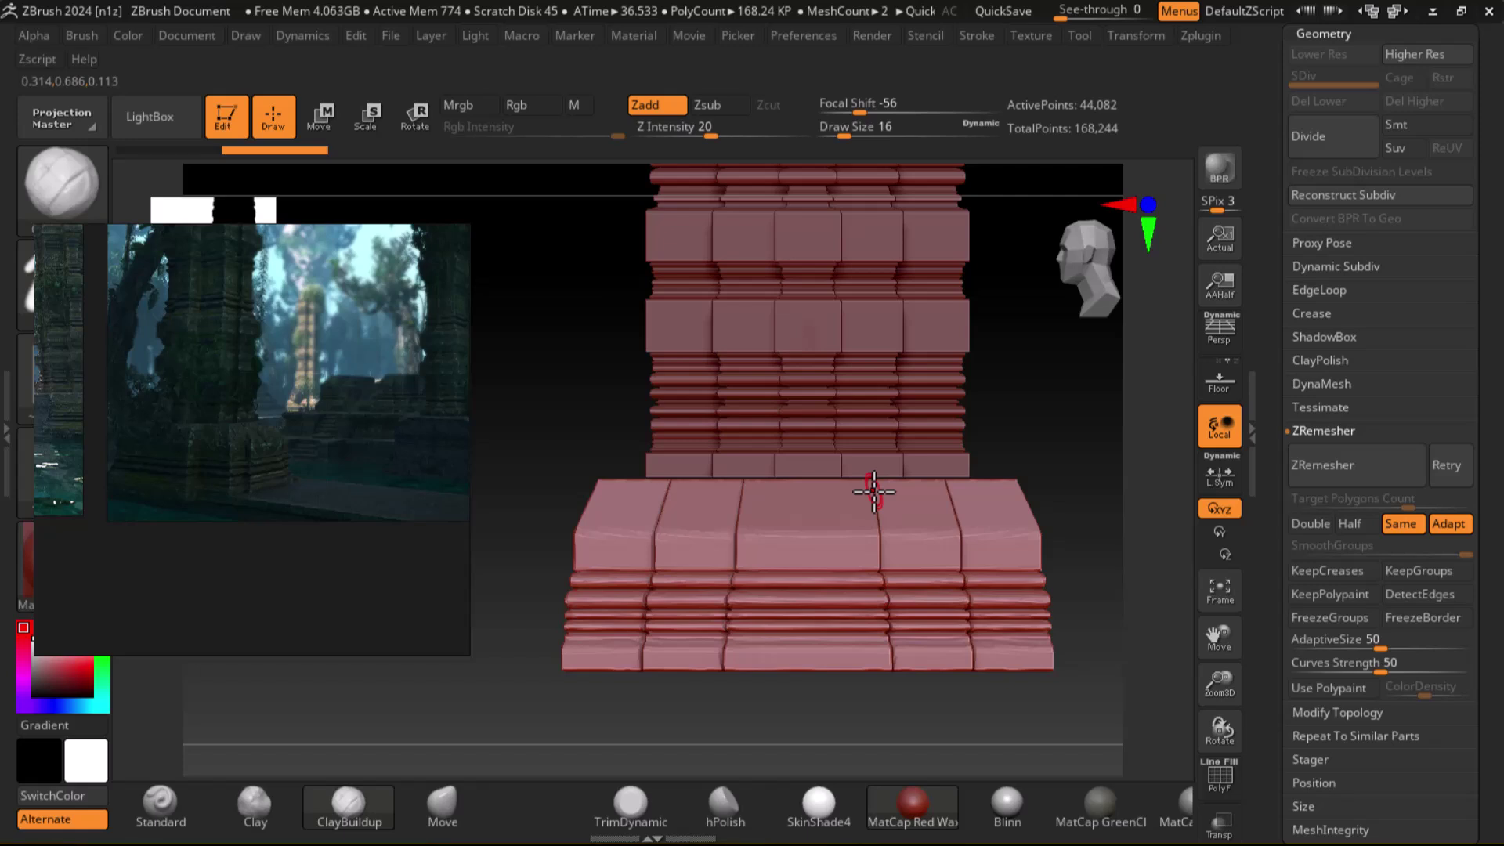
left_click_drag(1022, 368, 981, 407, "alt")
left_click(844, 399, "alt")
key("shift+f")
key("shift+f")
key("shift+f")
key("b")
key("c")
key("b")
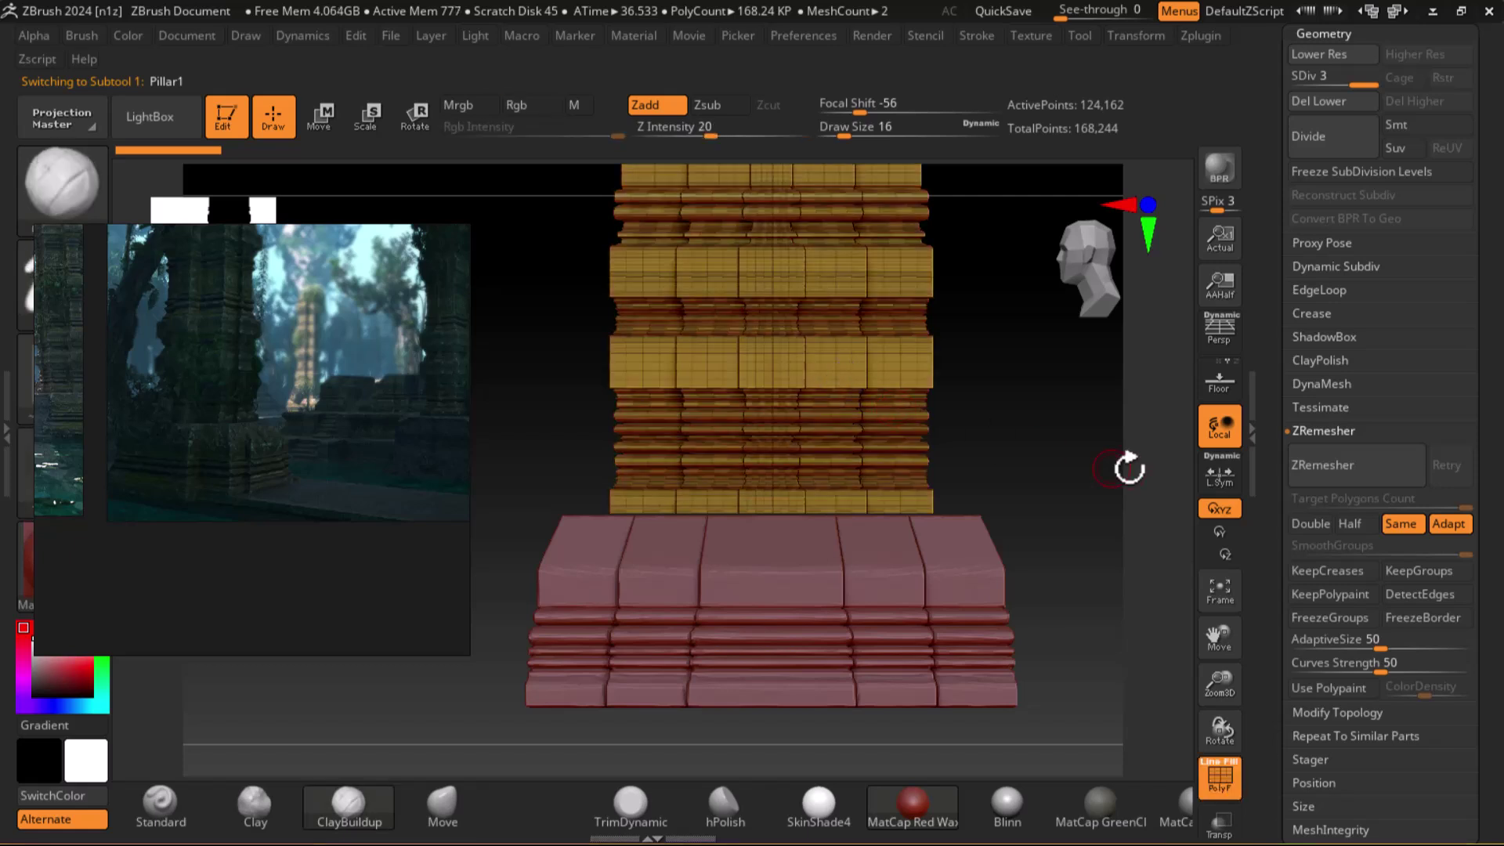
Delete the shaft's subdivision levels above level 1 and ZRemesh it with Same and Adapt on.
left_click_drag(1350, 78, 1304, 79)
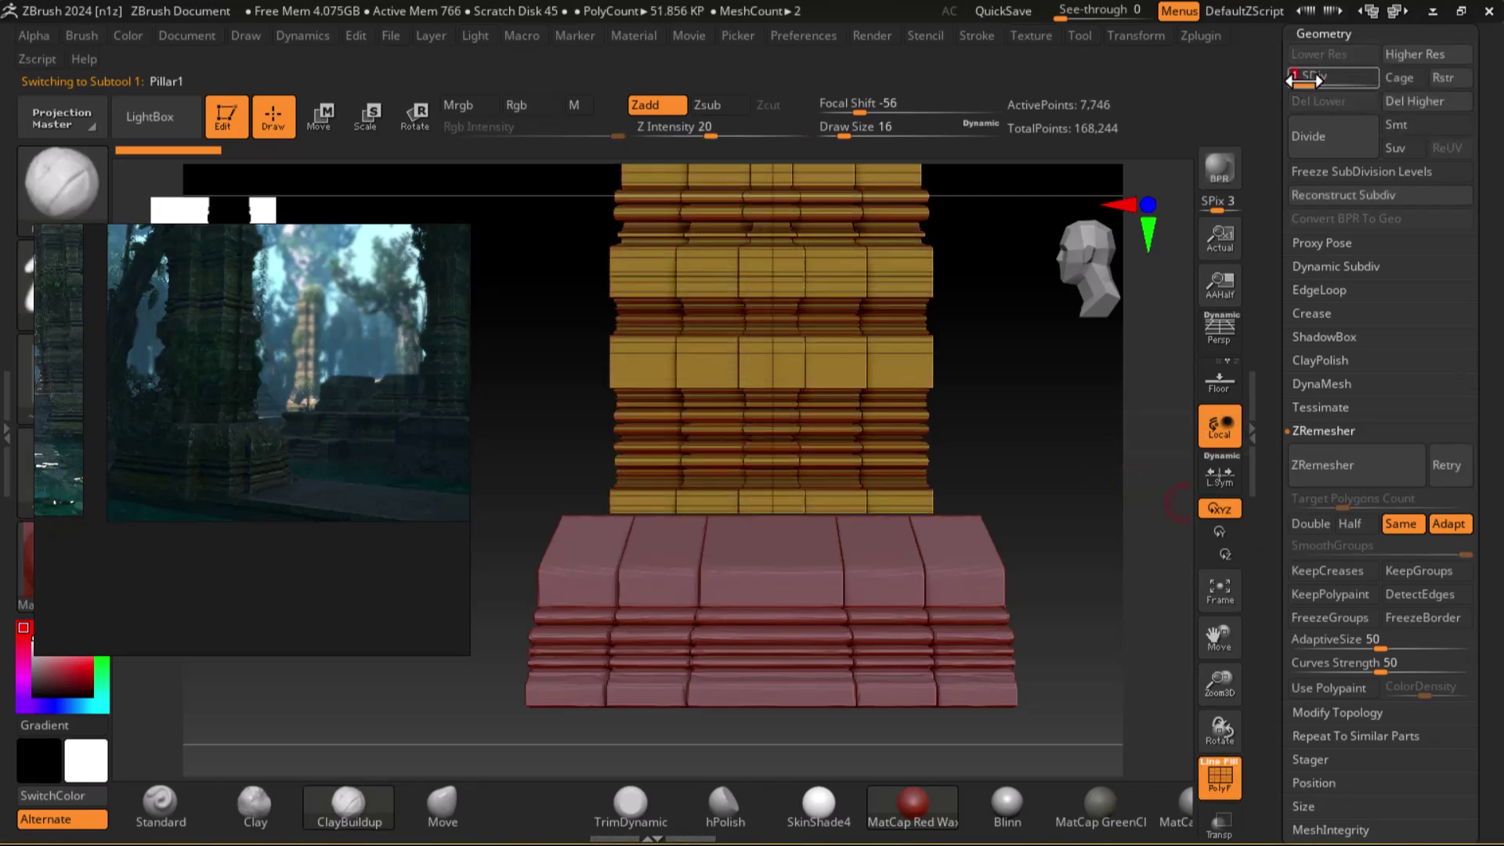
left_click(1436, 101)
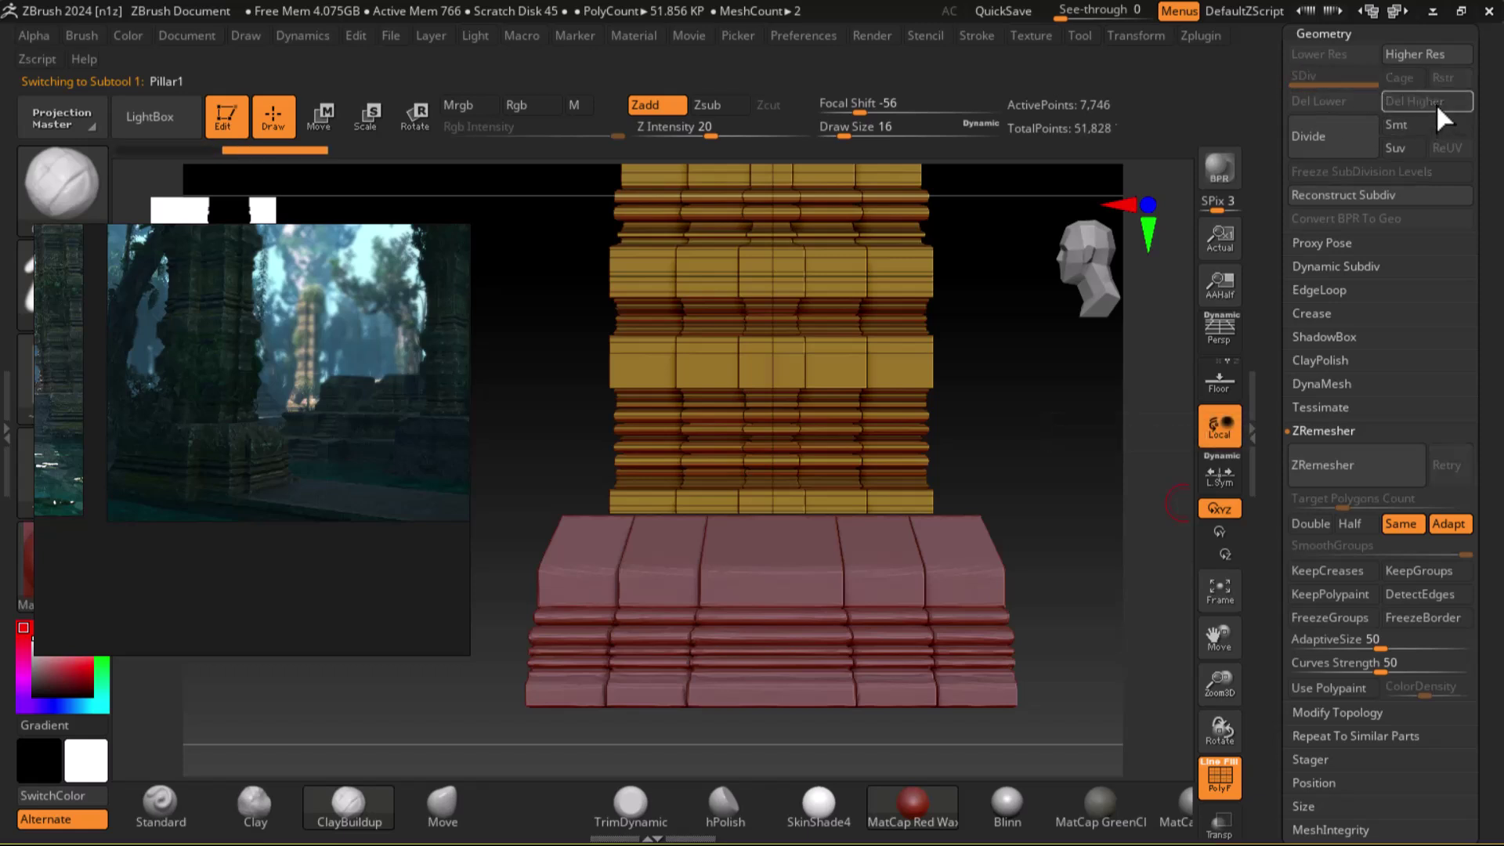
left_click(1338, 467)
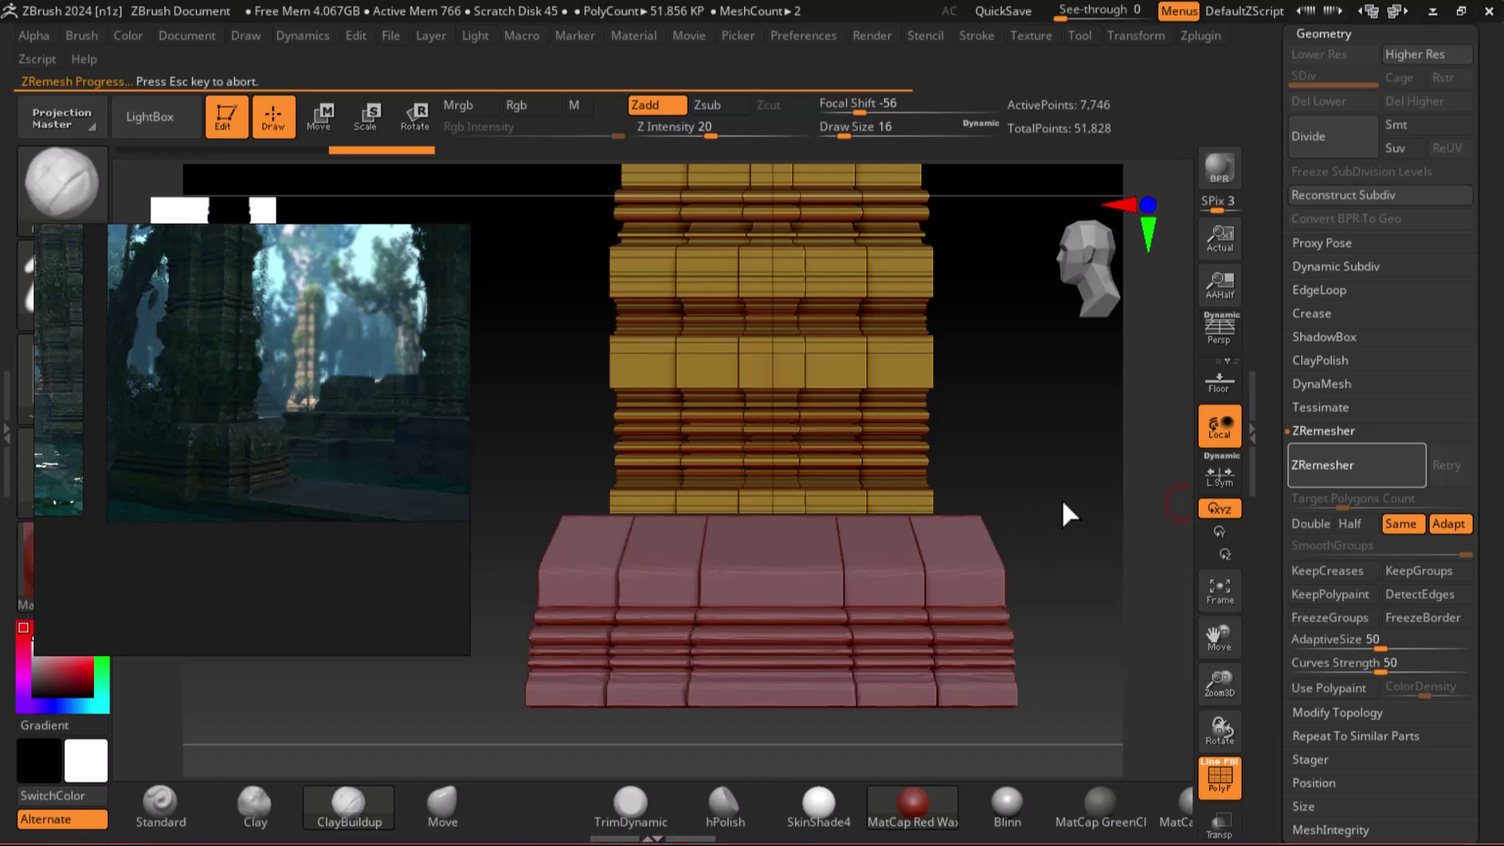
Switch from ZBrush to Adobe Substance 3D Painter with the skull texturing project while ZRemesher runs.
key("super")
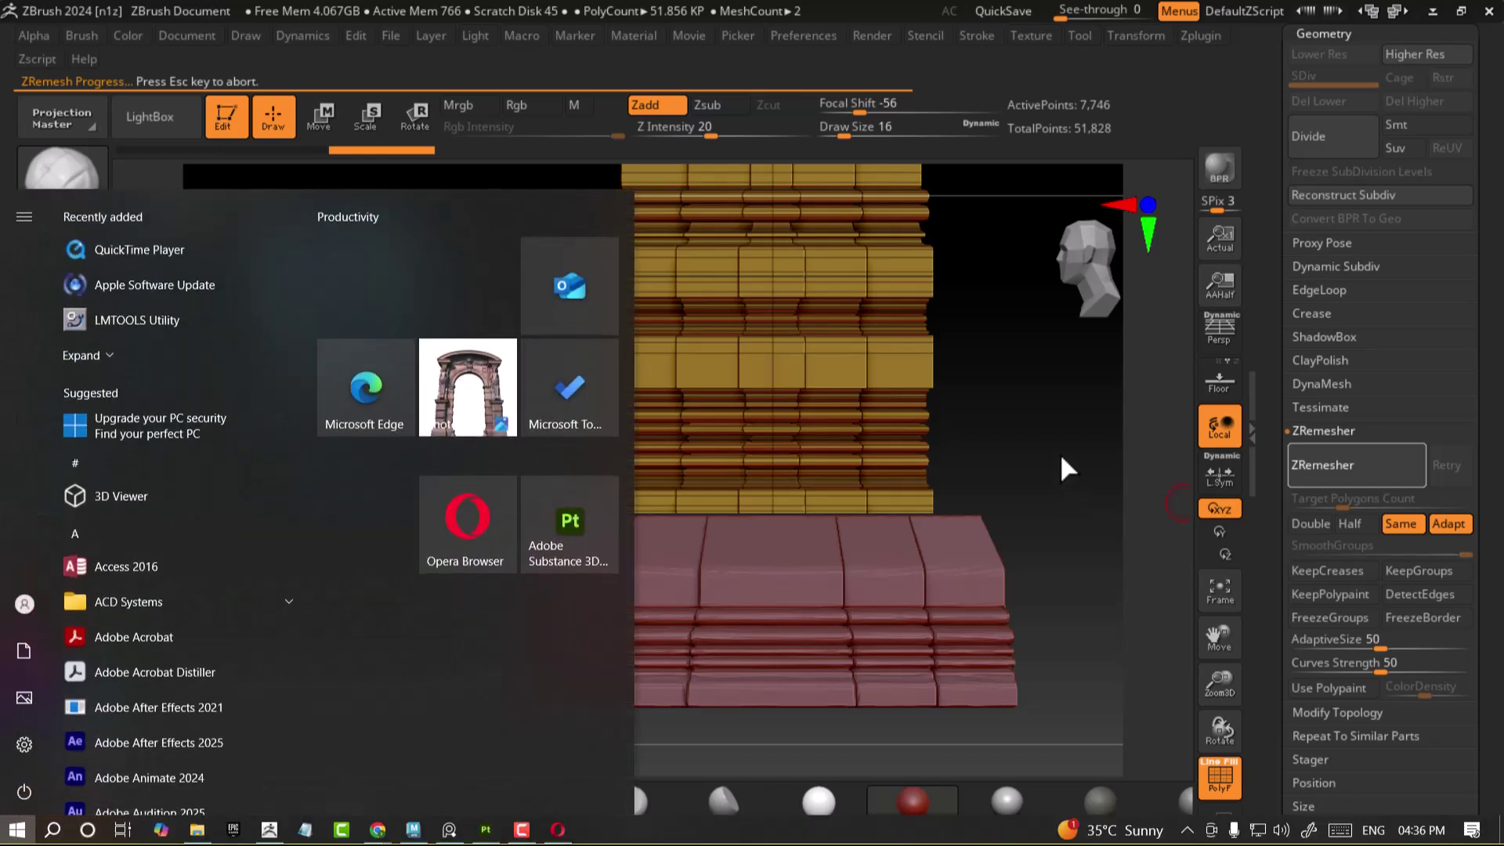
key("super")
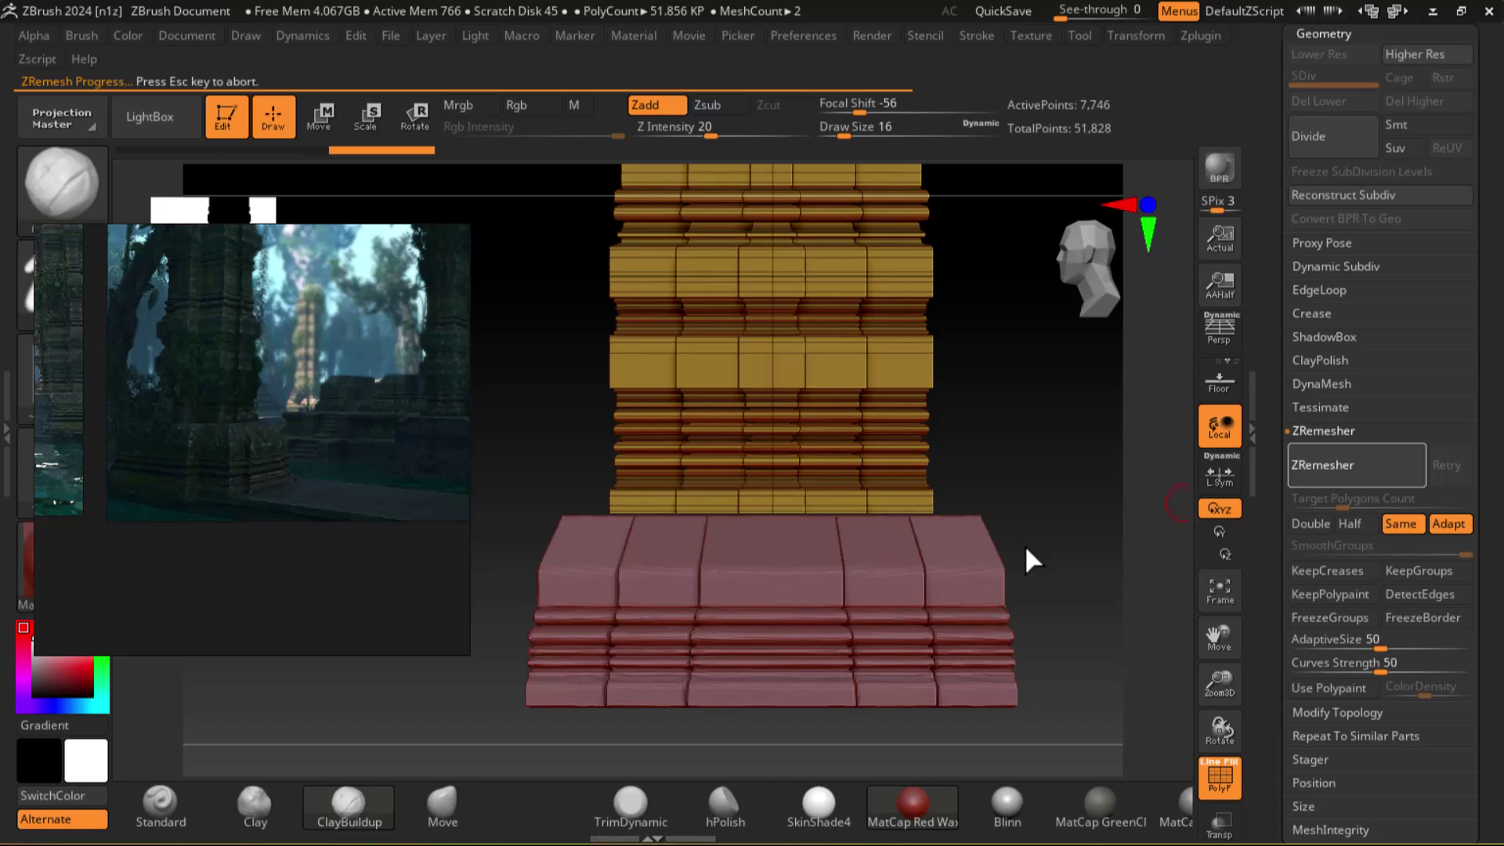
key("super")
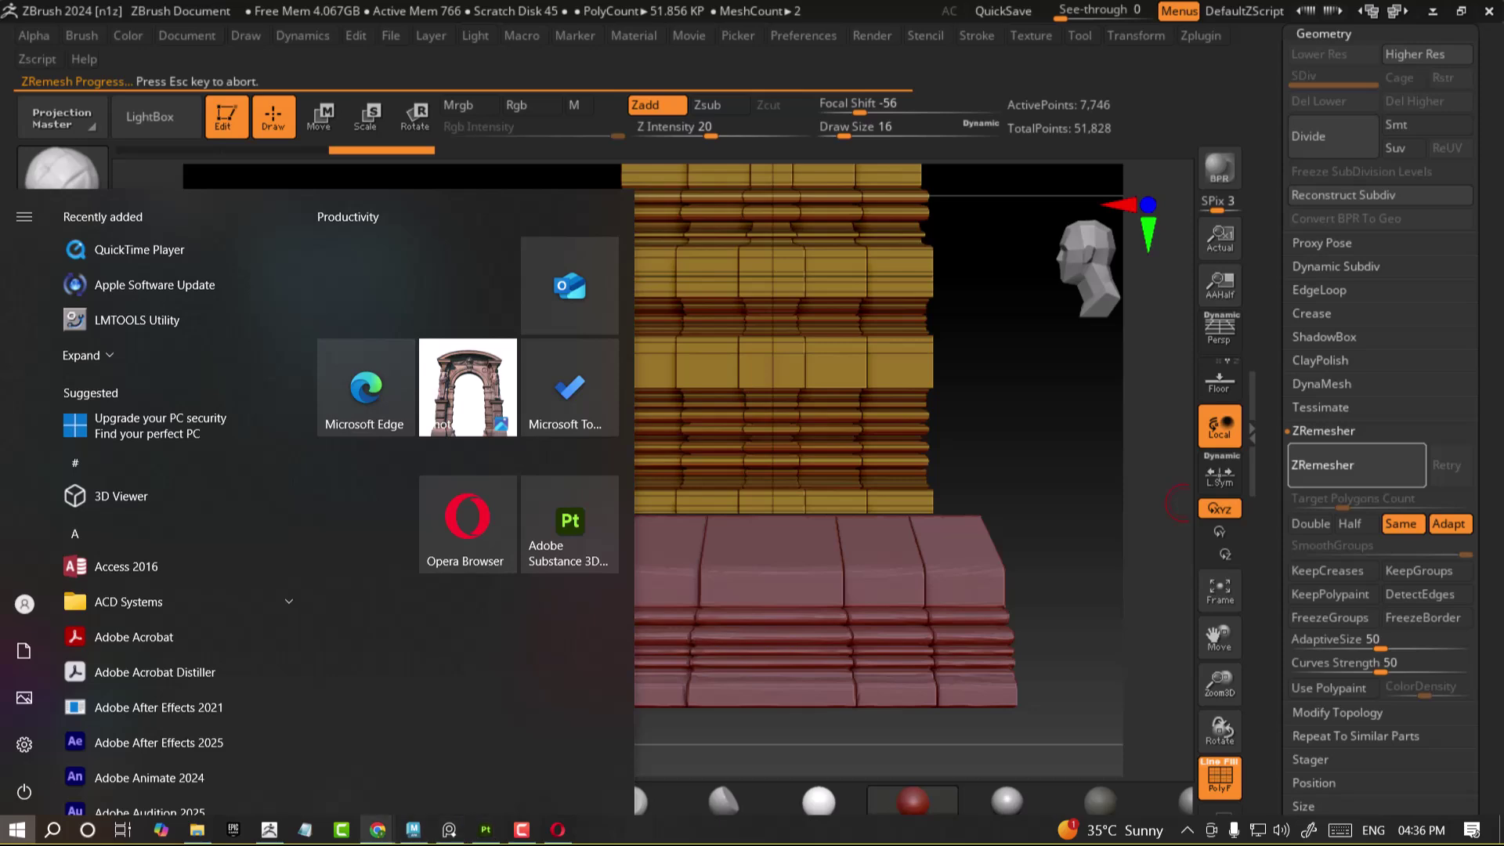
mouse_move(379, 837)
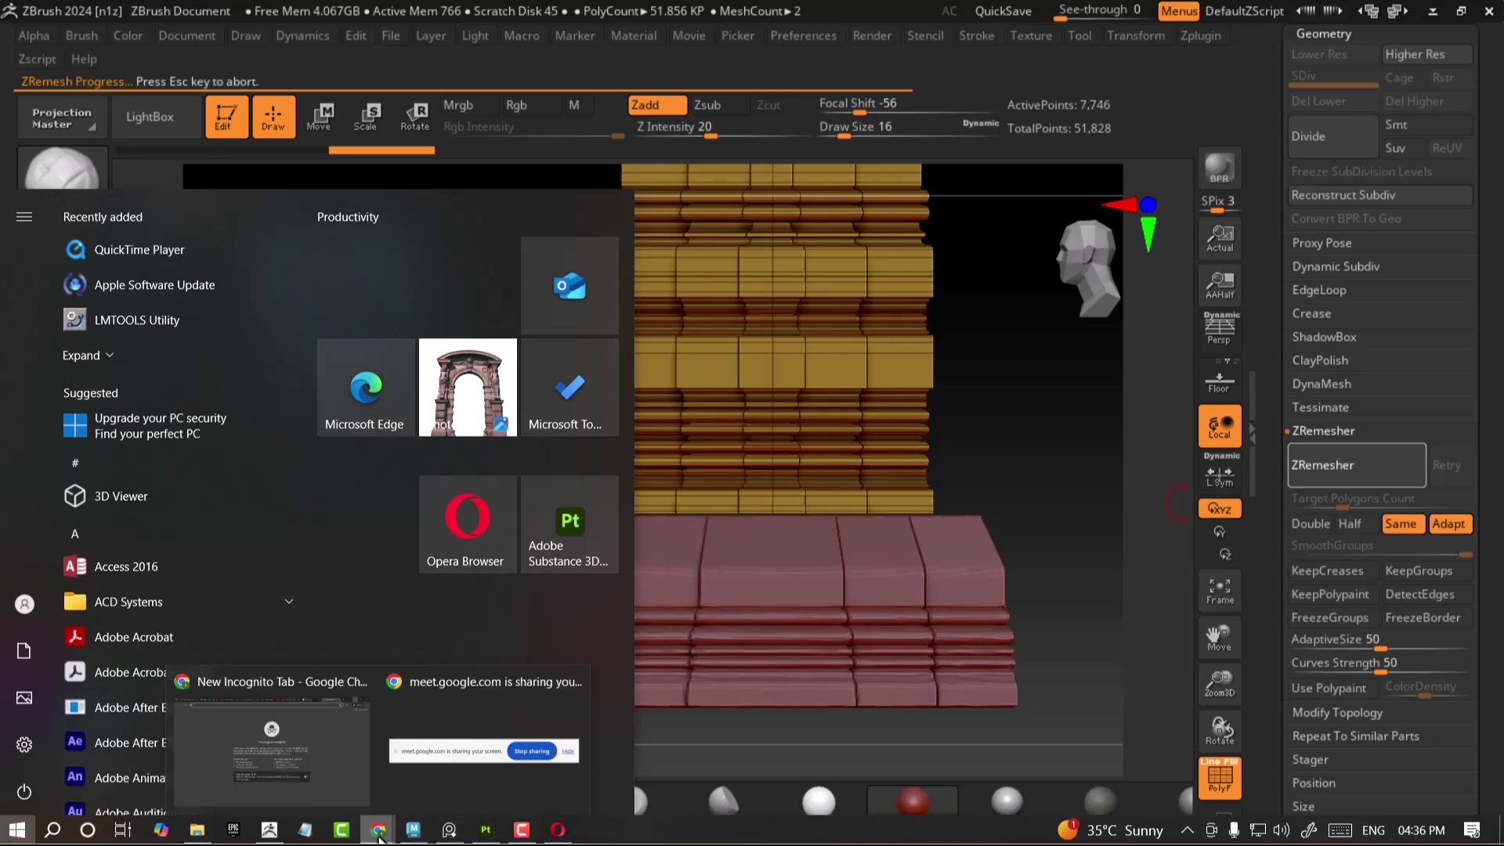
left_click(485, 830)
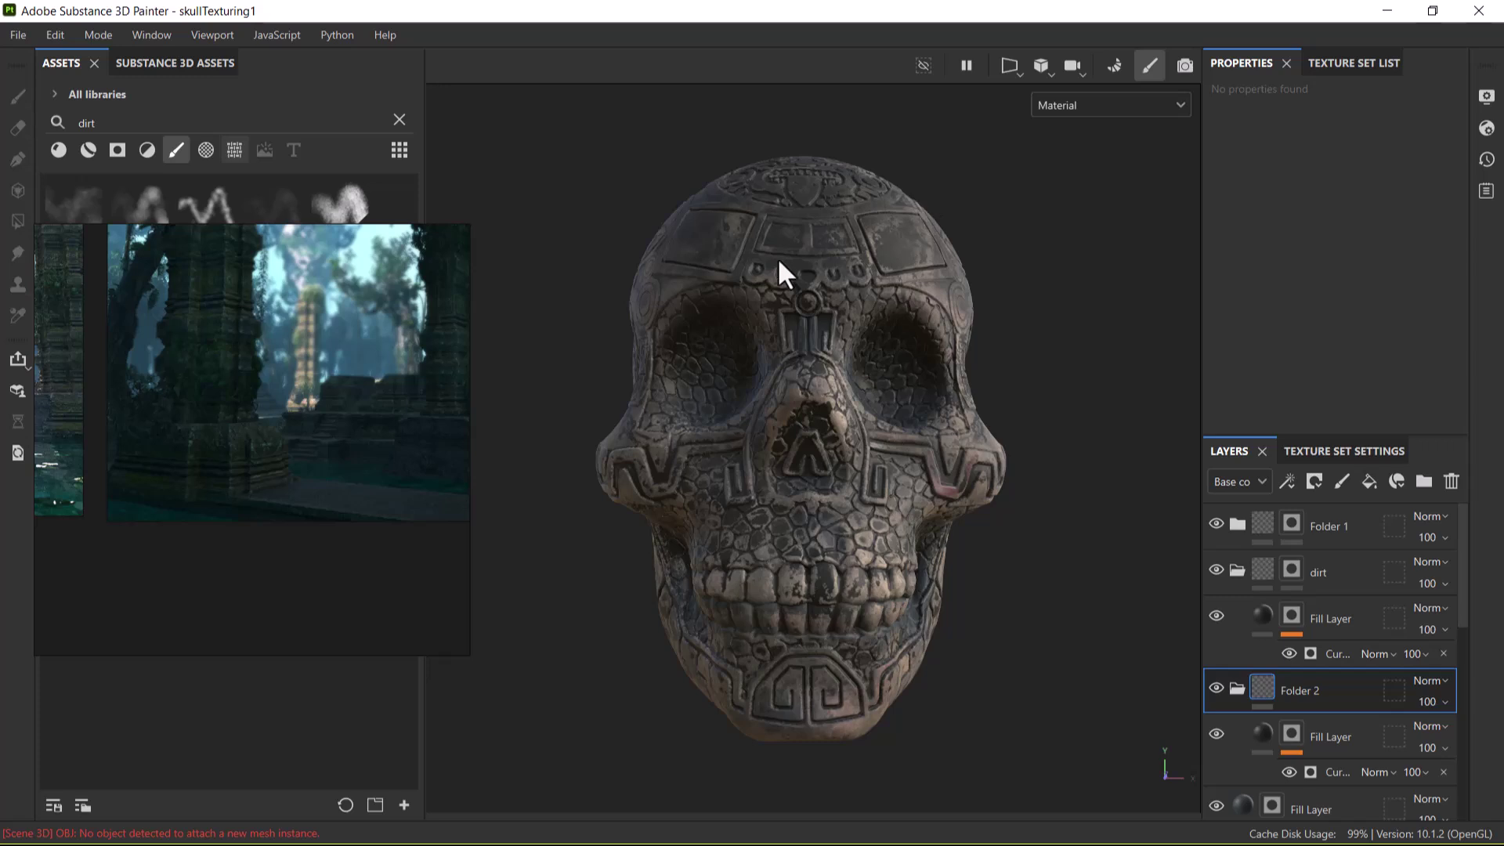
mouse_move(241, 236)
left_mouse_down()
mouse_move(346, 269)
mouse_move(450, 235)
left_mouse_up()
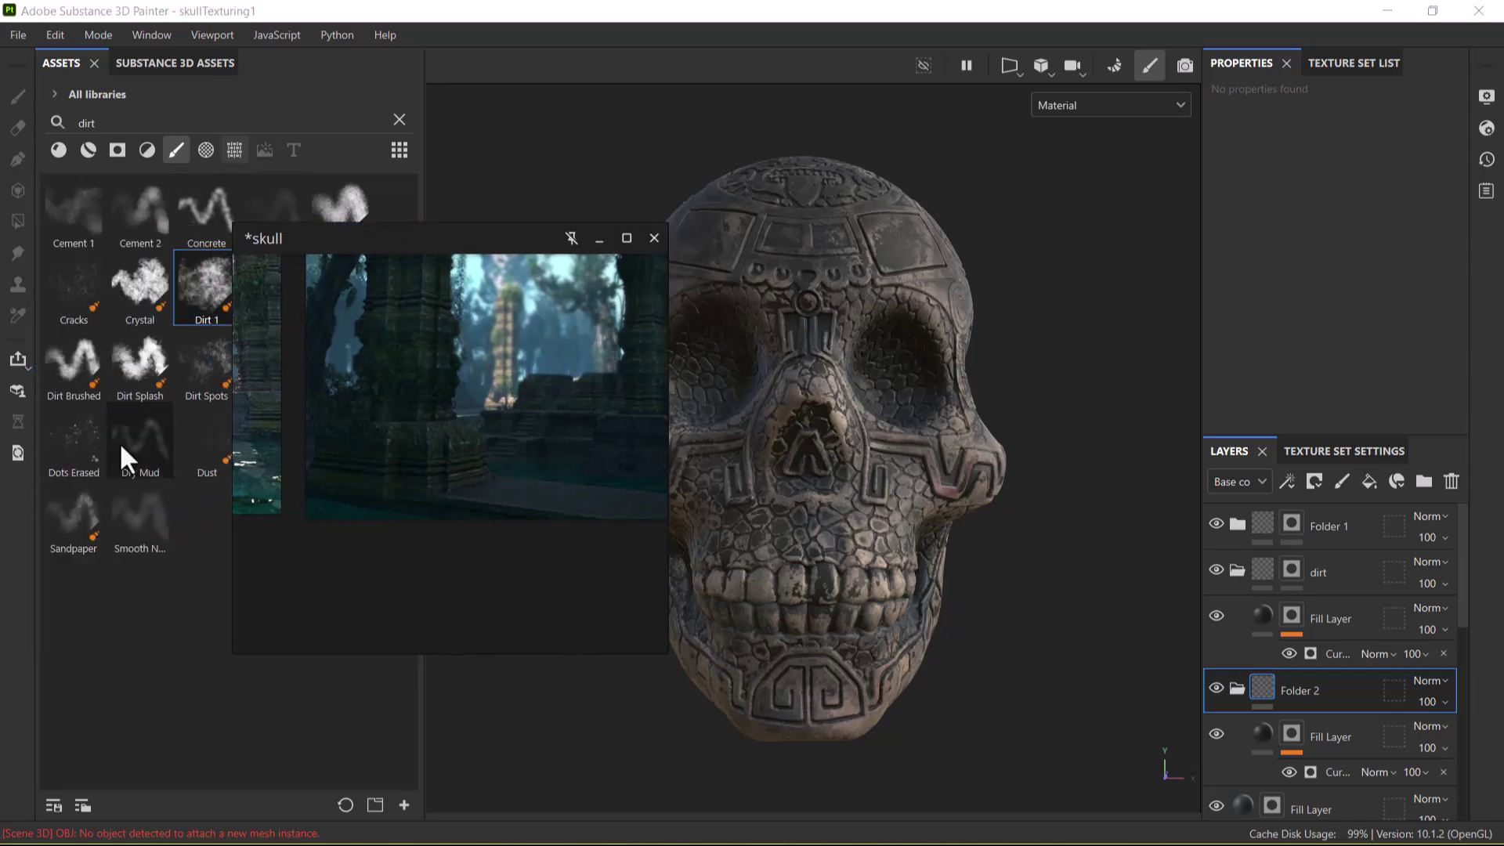
left_click(14, 389)
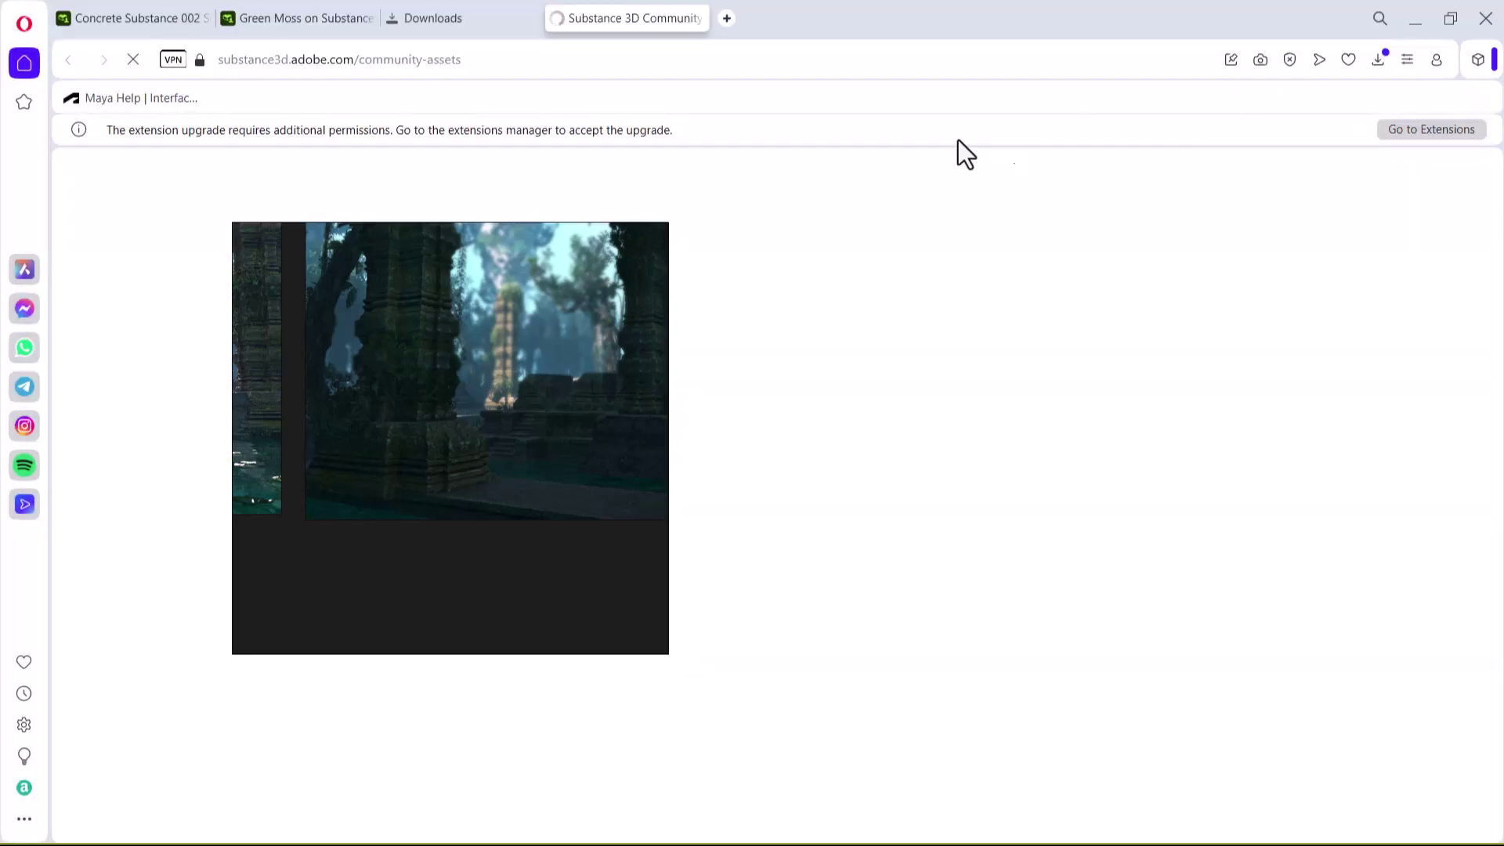
left_click(1415, 20)
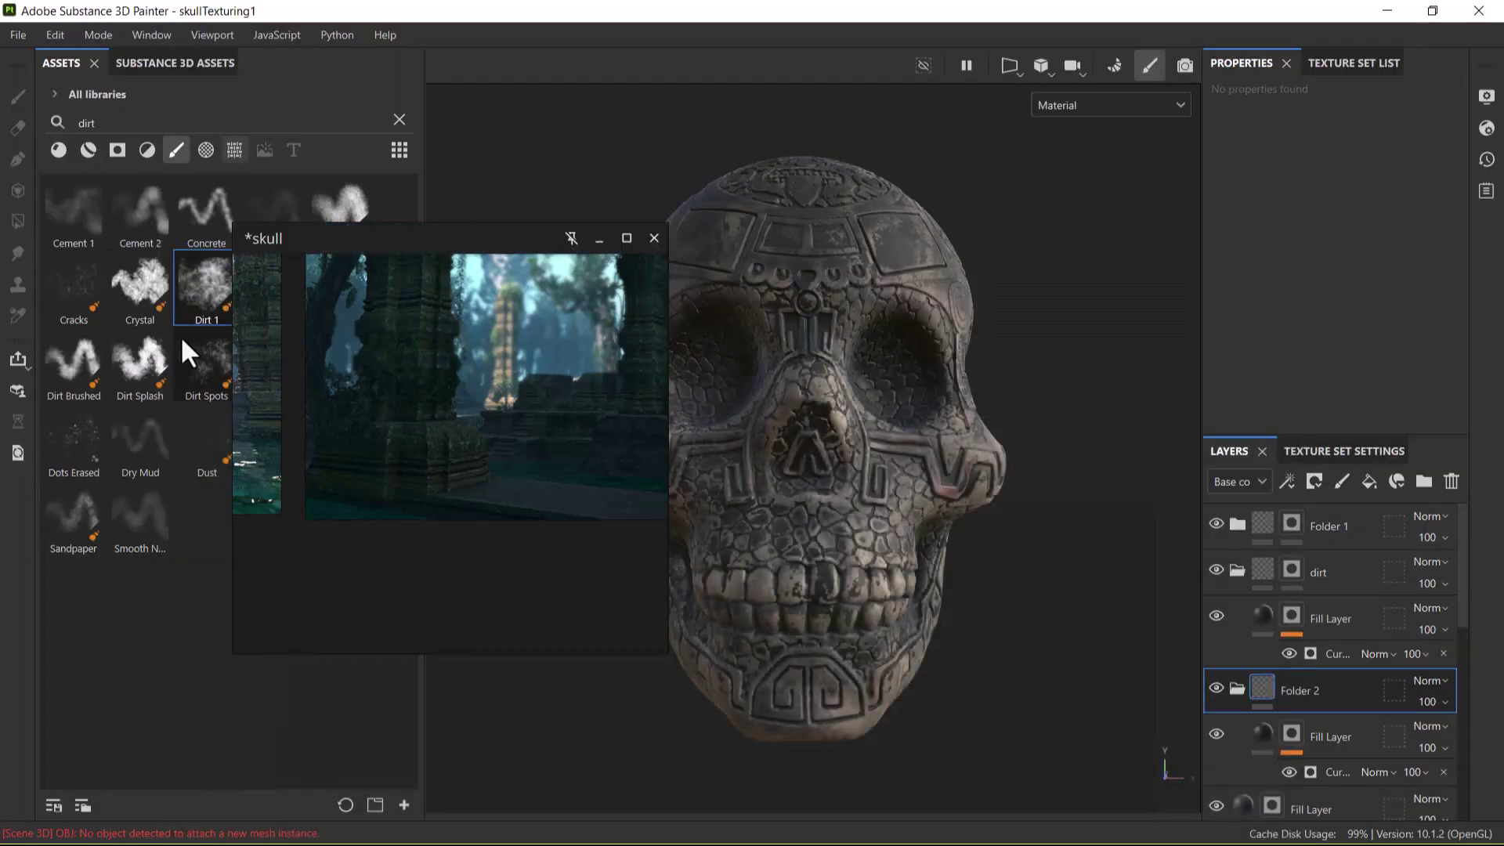
Replace the granite stone search in Substance 3D Assets with moss and remove the Free assets filter.
left_click(174, 67)
left_click_drag(373, 233, 584, 192)
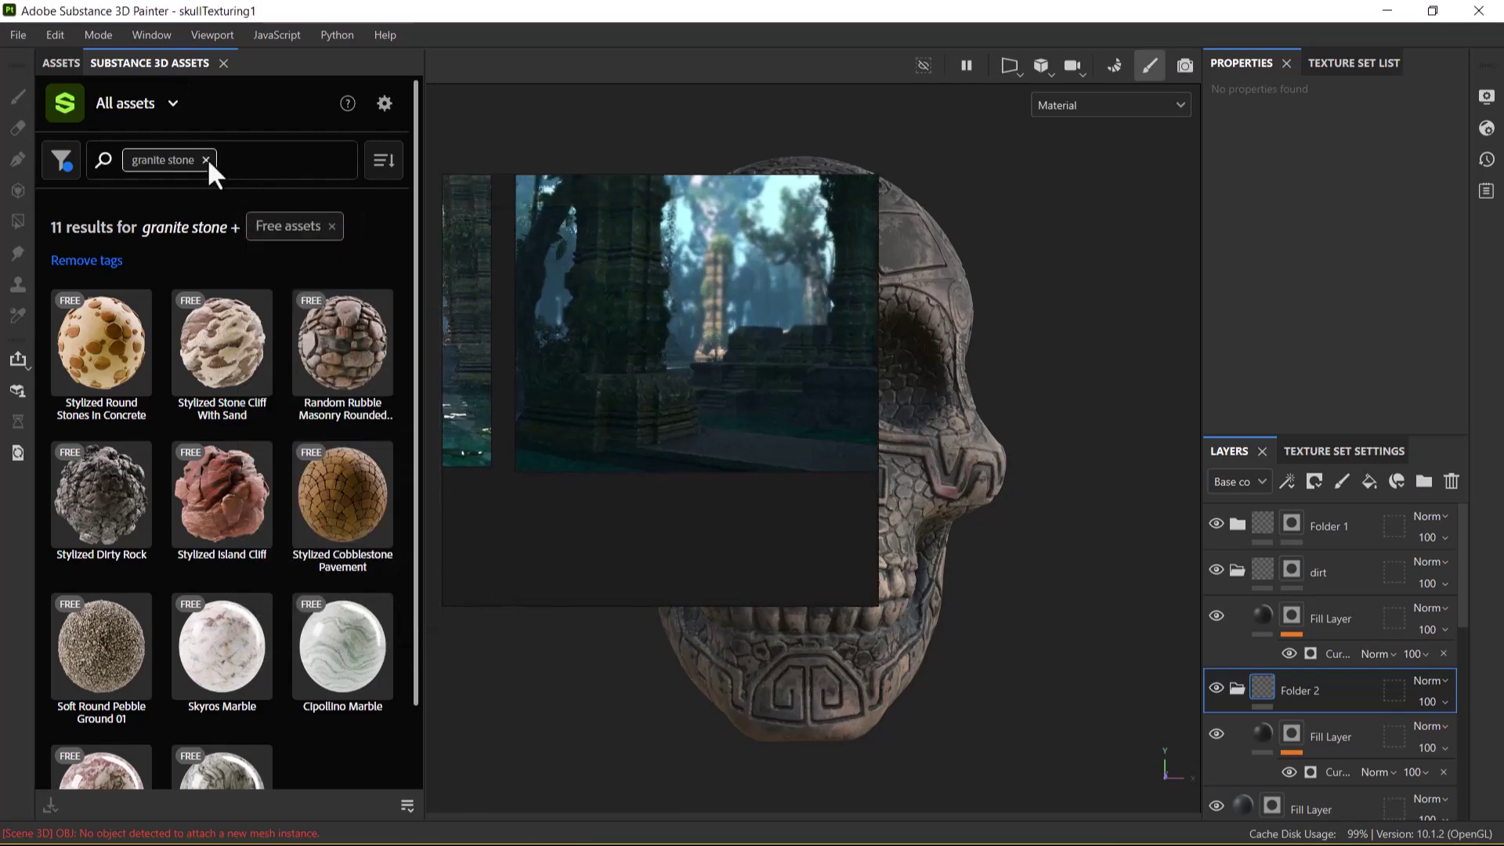
left_click(206, 160)
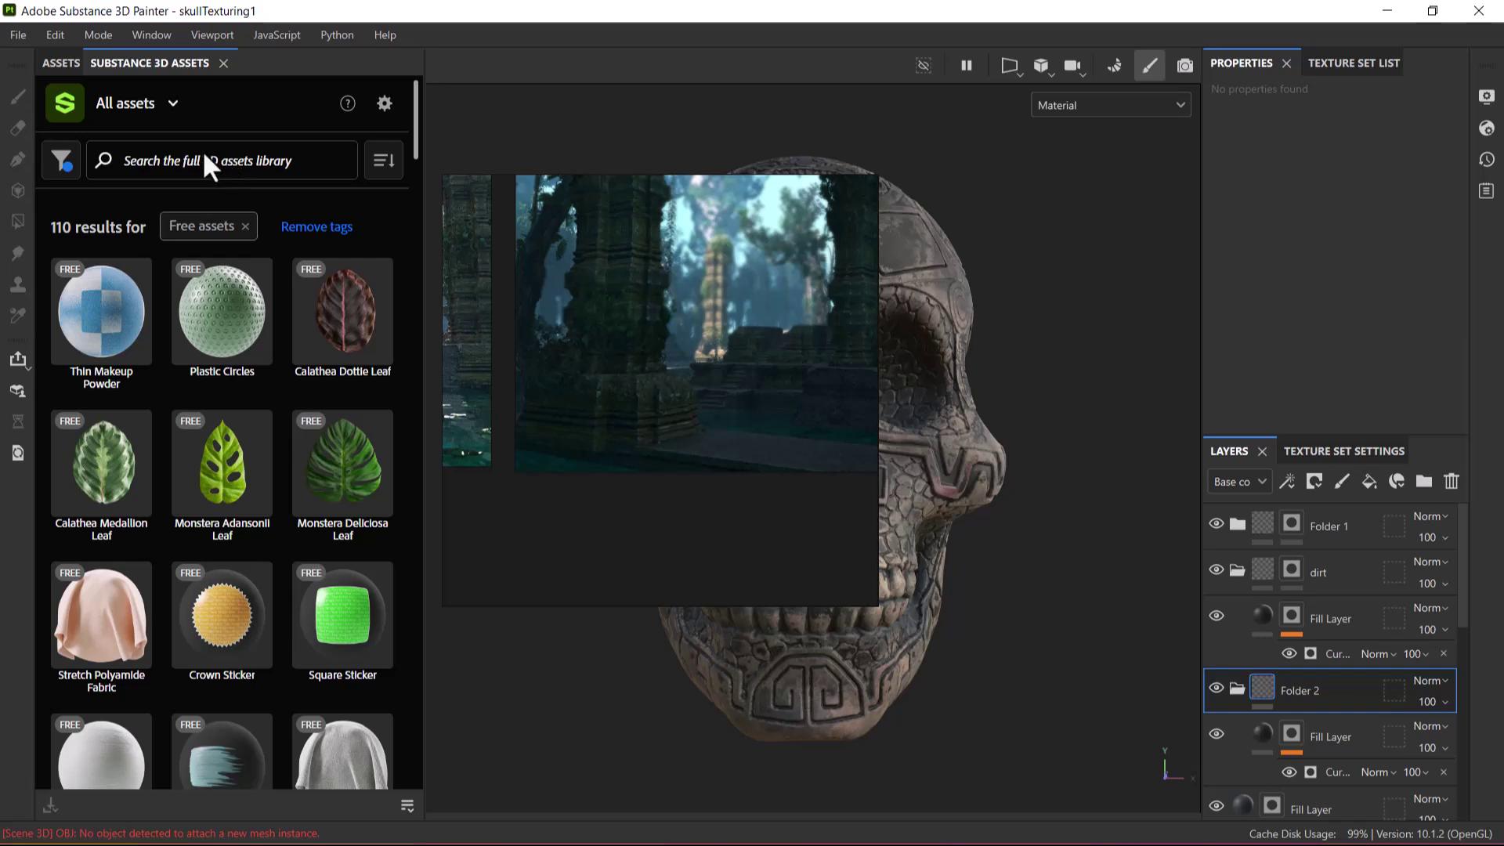
type("moss")
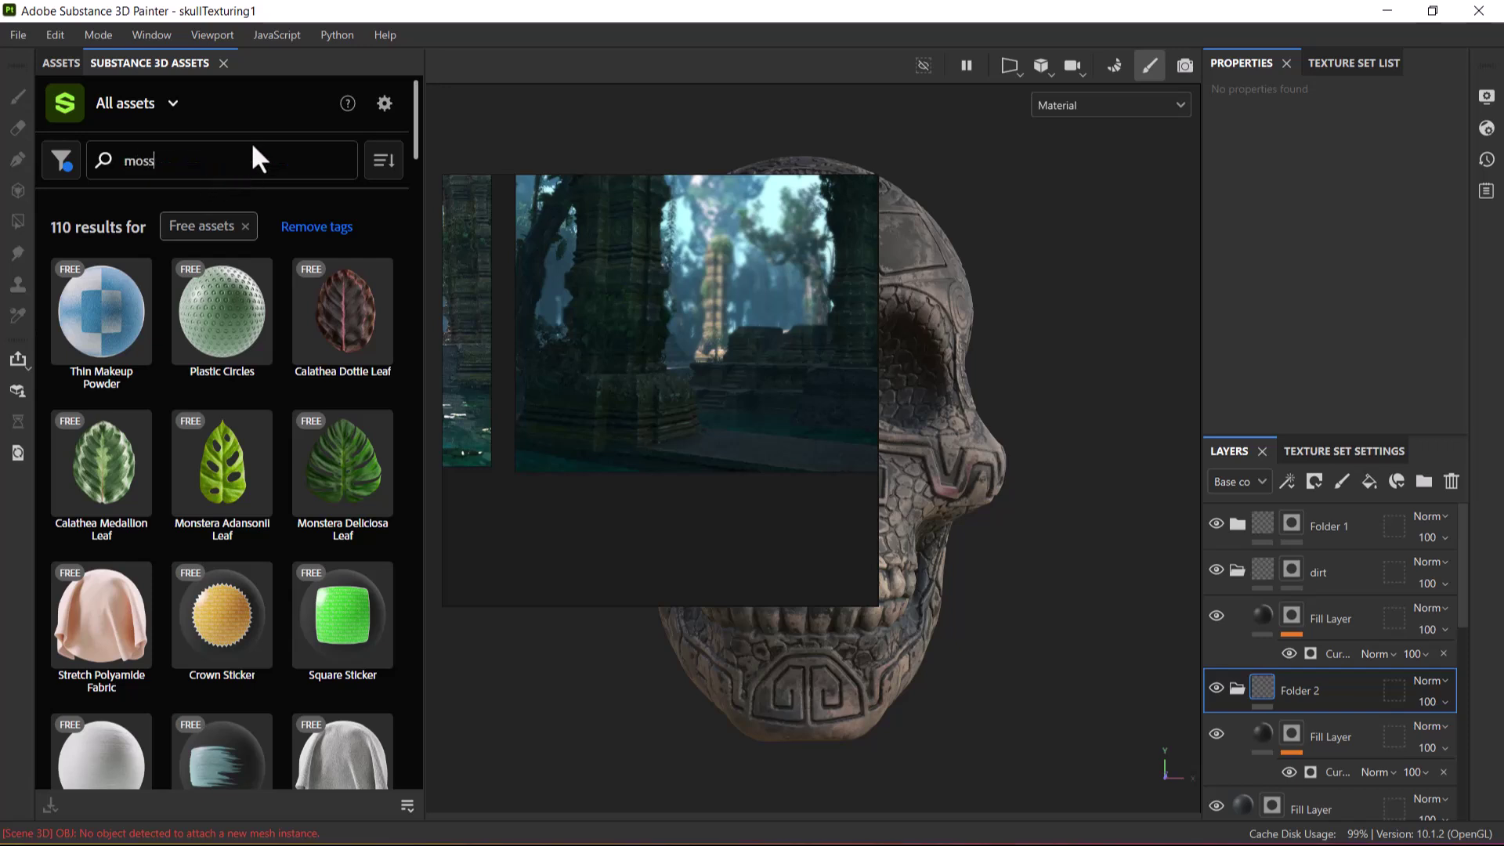
key("Return")
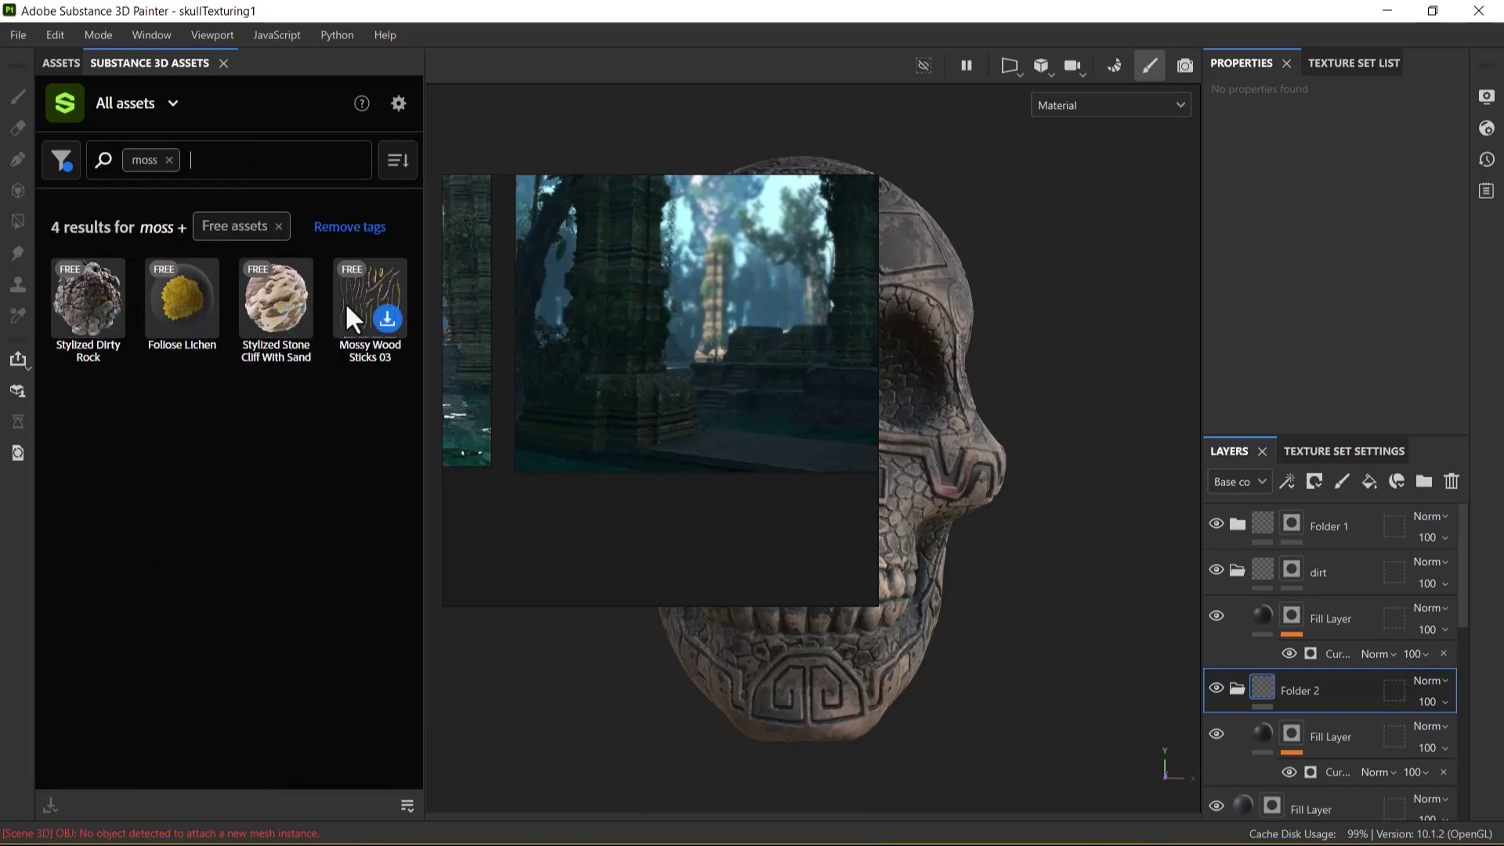
left_click(276, 225)
left_click(382, 160)
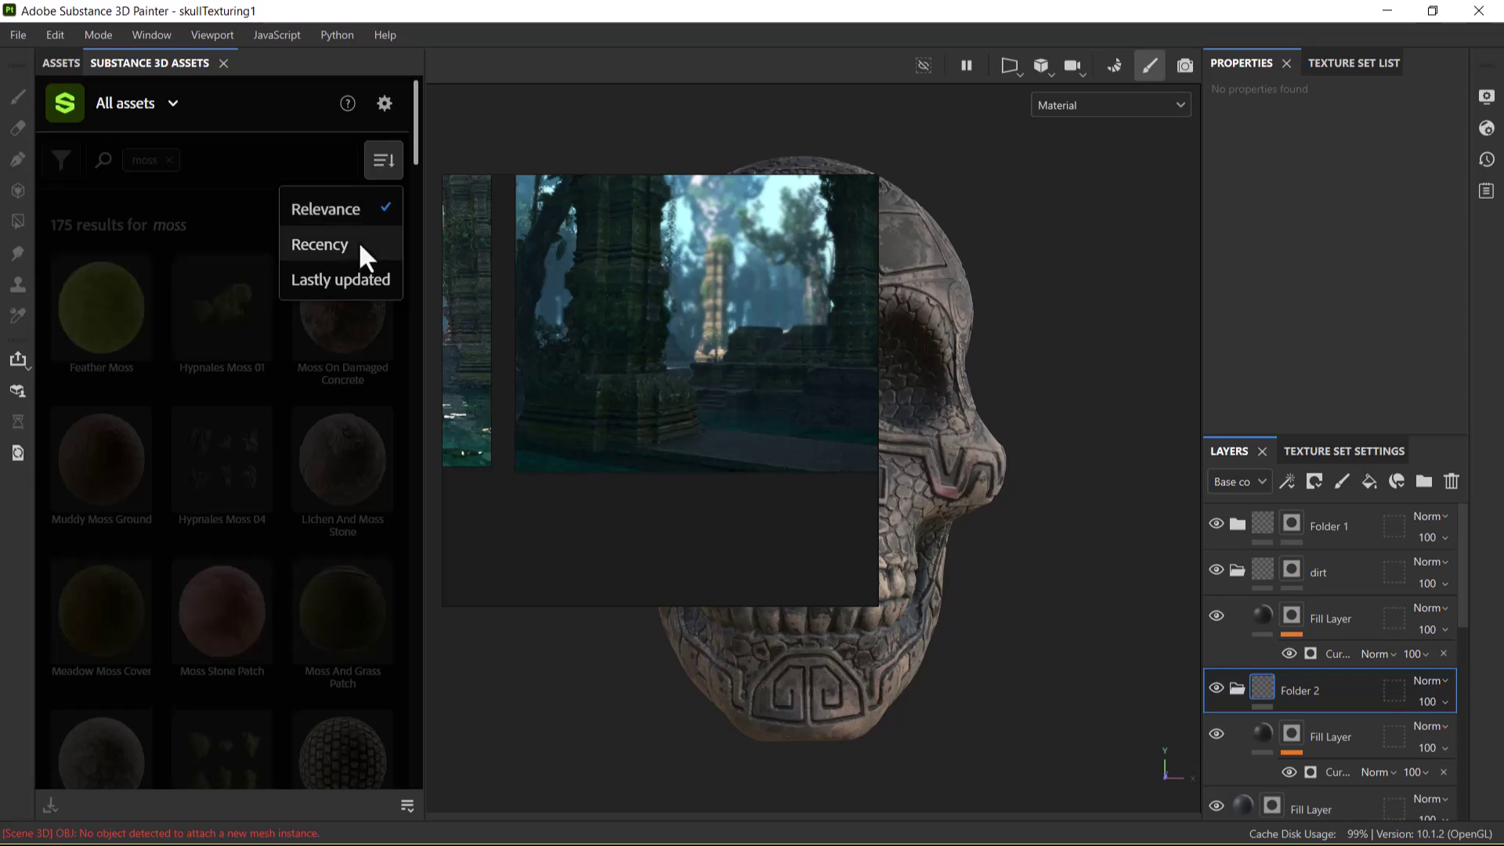
left_click(237, 201)
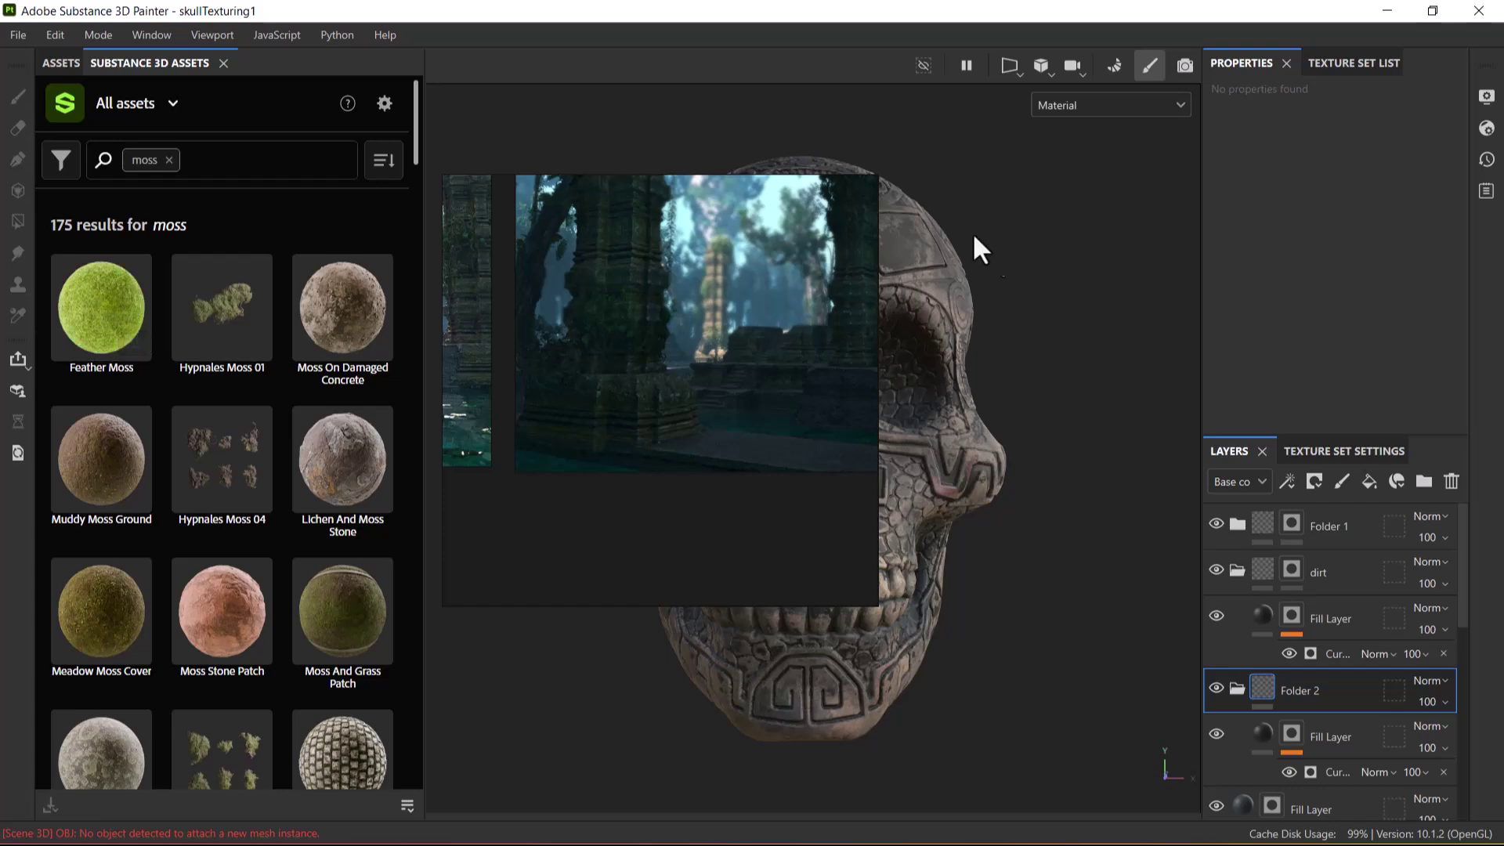
Save the skull project in the SkullZbrushSubs folder under the file name skullTexturing1.1.spp.
left_click_drag(921, 238, 974, 251, "alt")
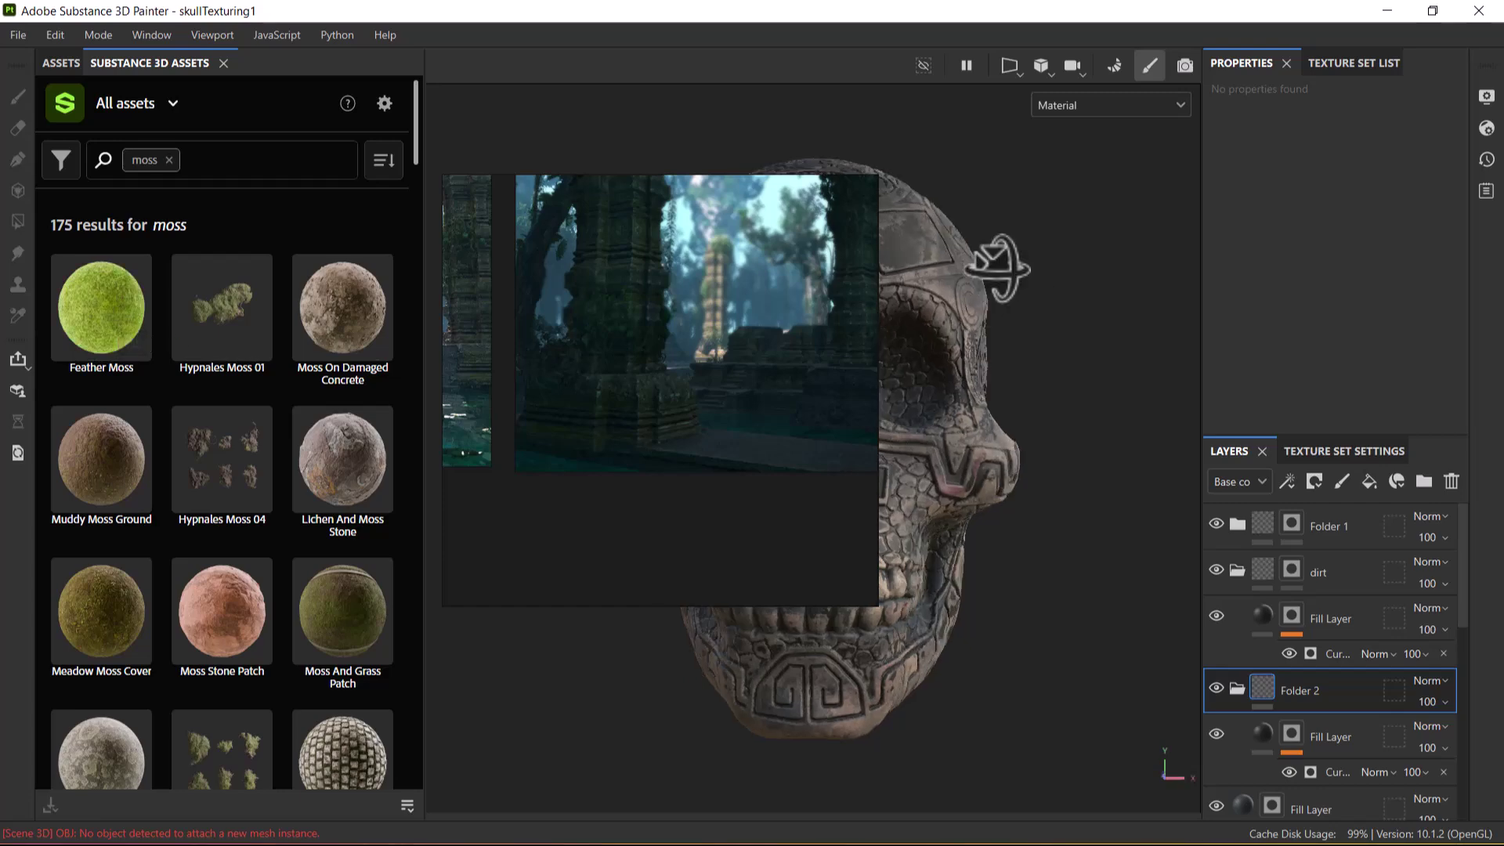
left_click(10, 33)
left_click(133, 221)
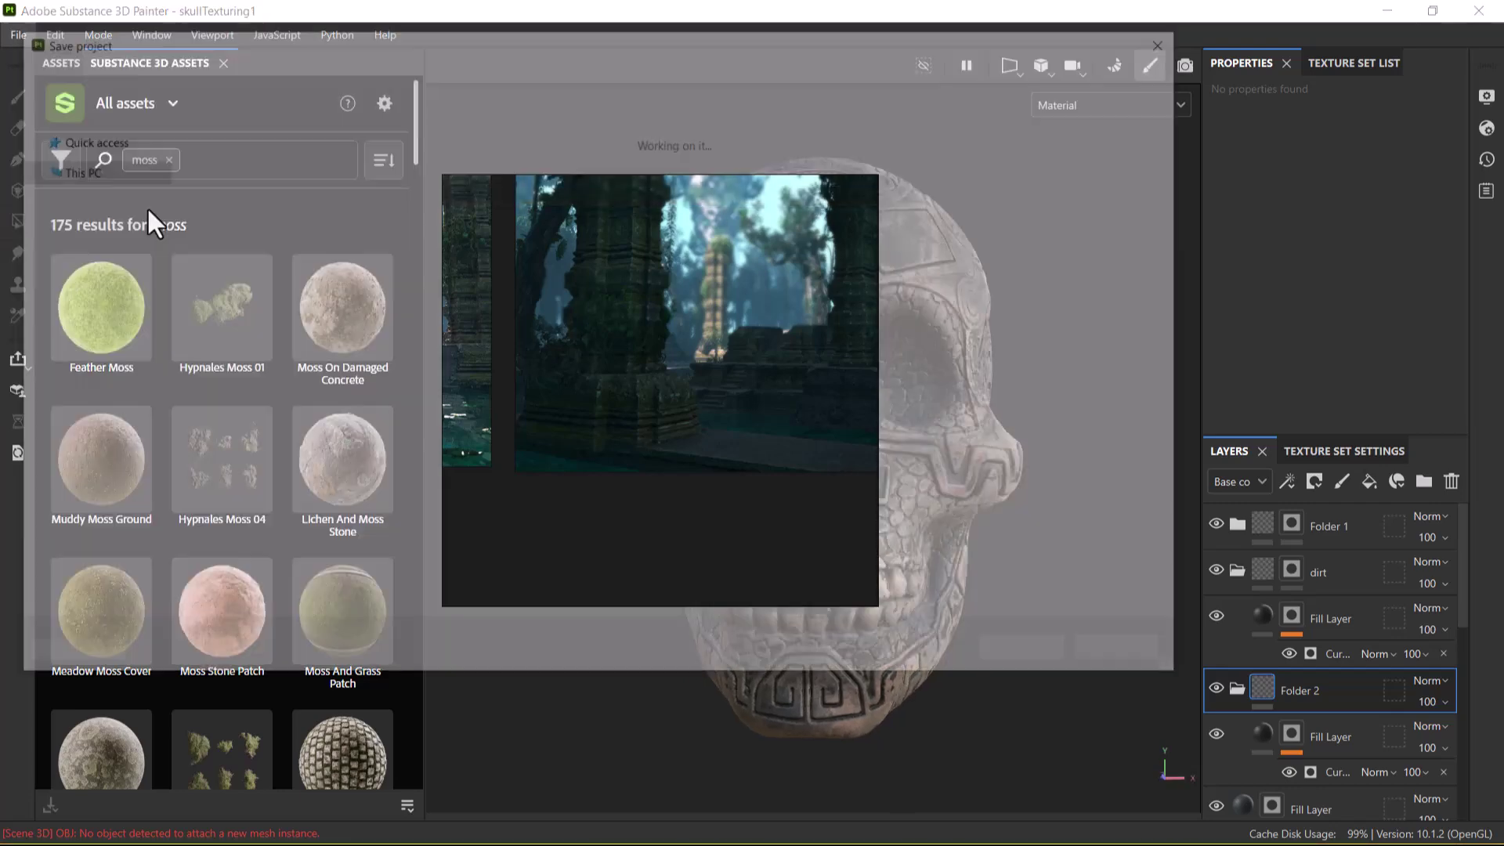
left_click(800, 195)
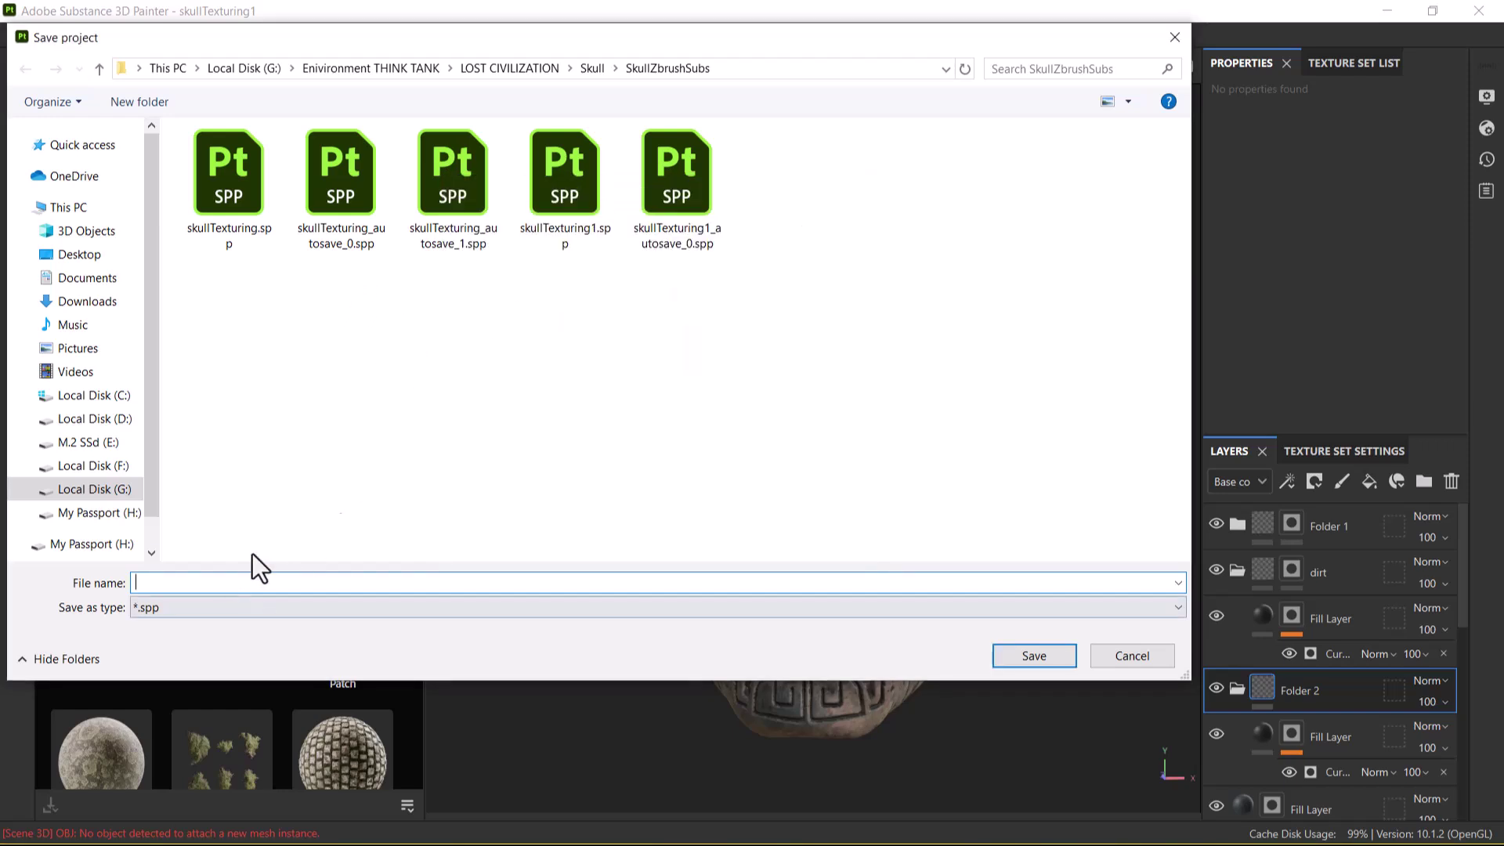
left_click(580, 223)
double_click(210, 582)
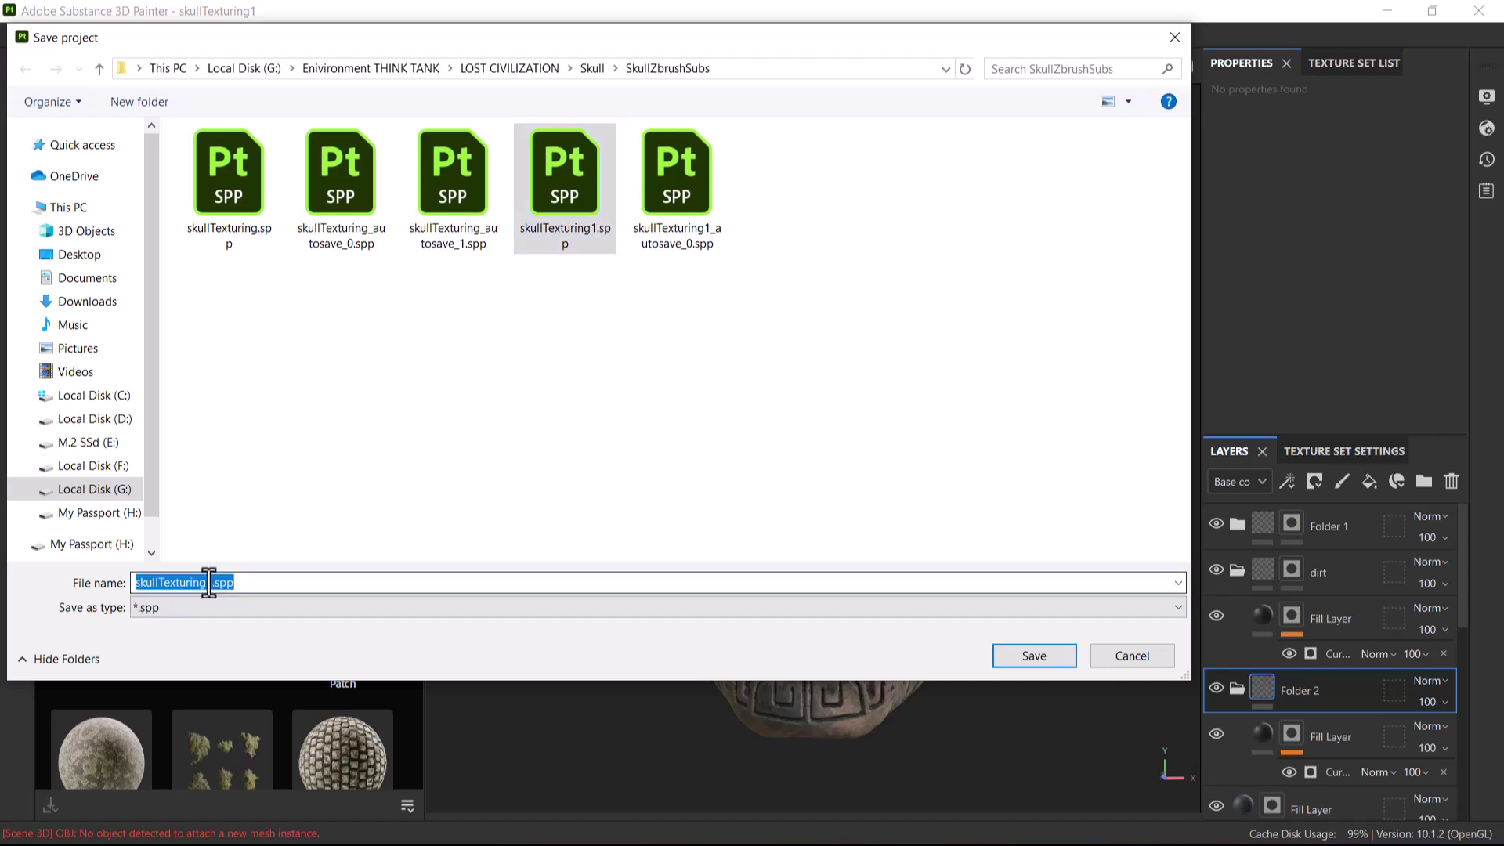
left_click(210, 582)
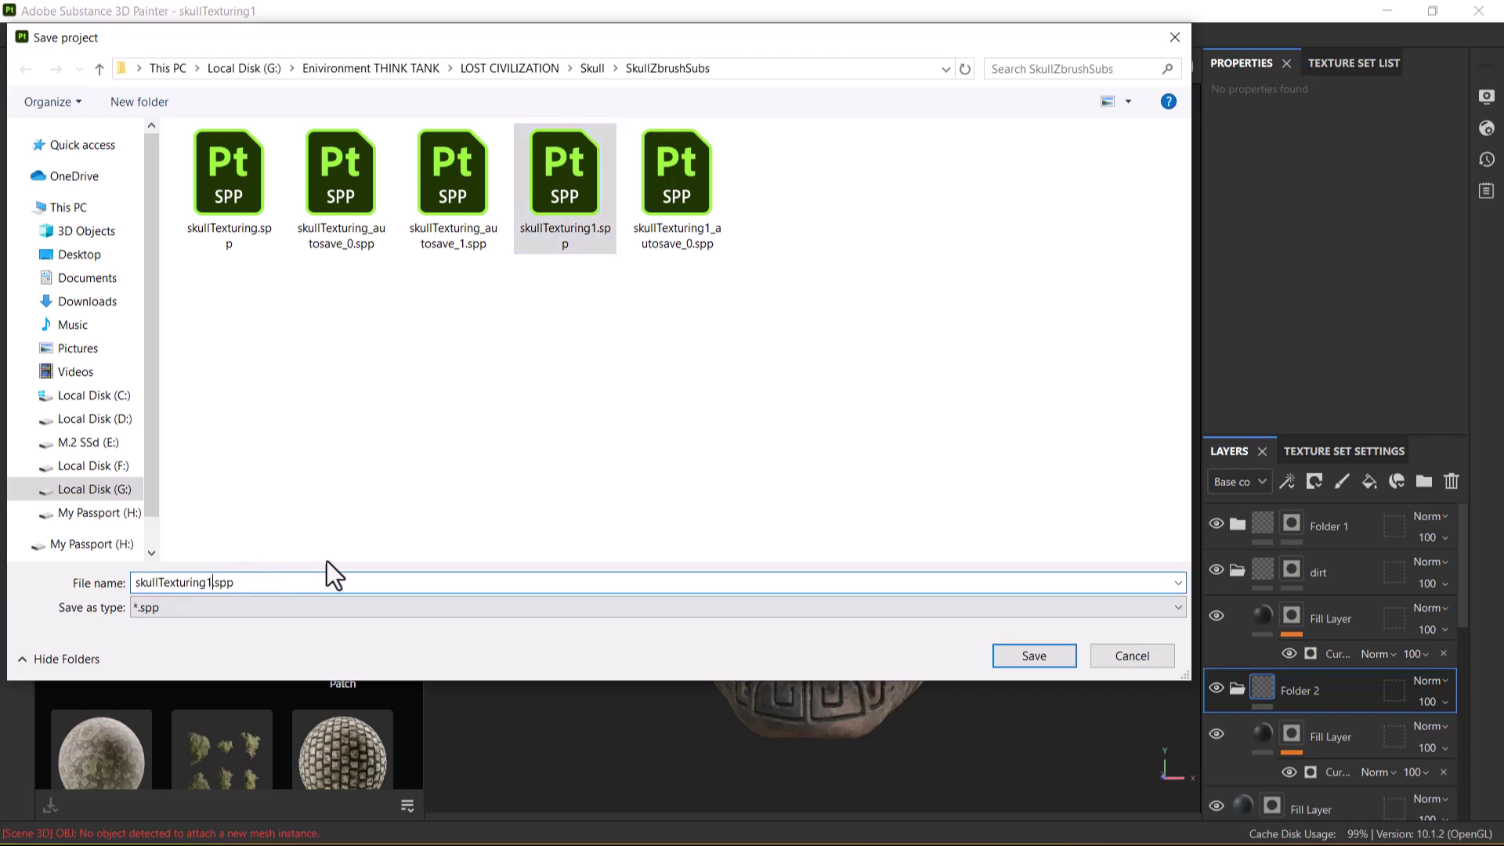
type("_1")
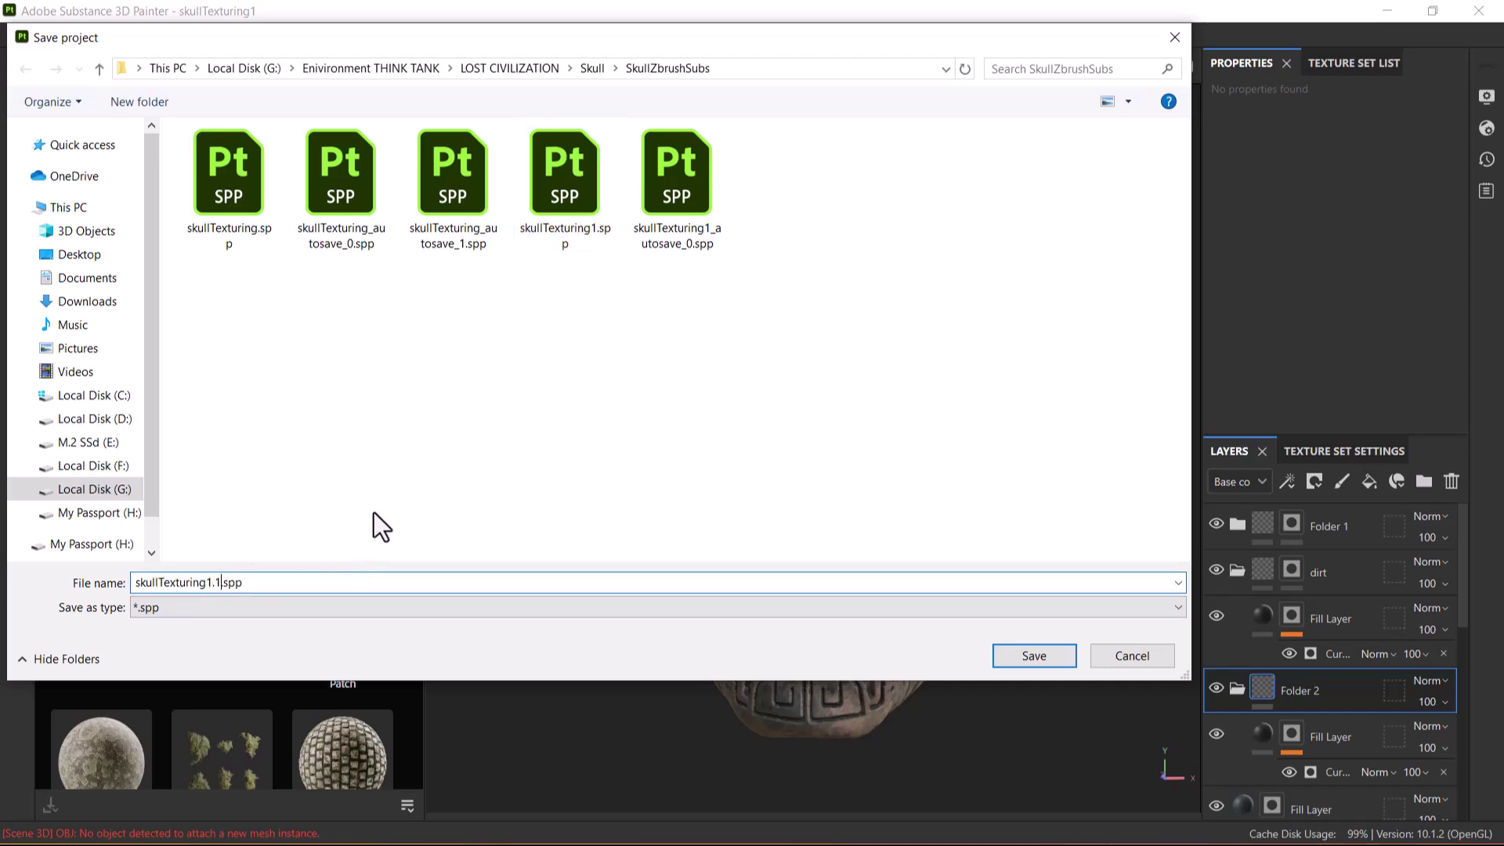
key("Return")
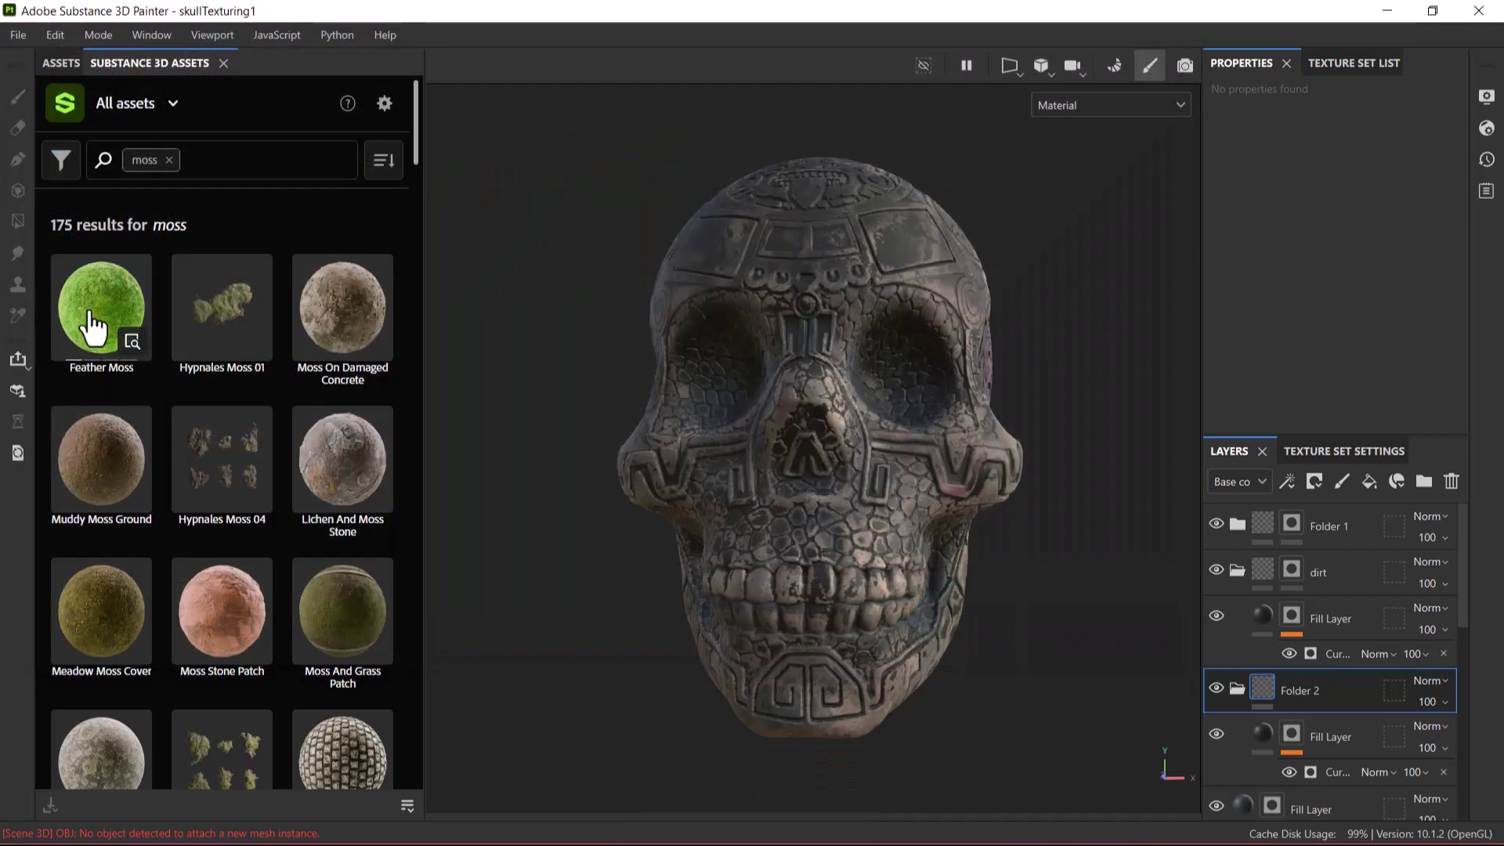
Examine the Meadow Moss Cover material's details and preview images, and return to the moss results.
left_click(99, 617)
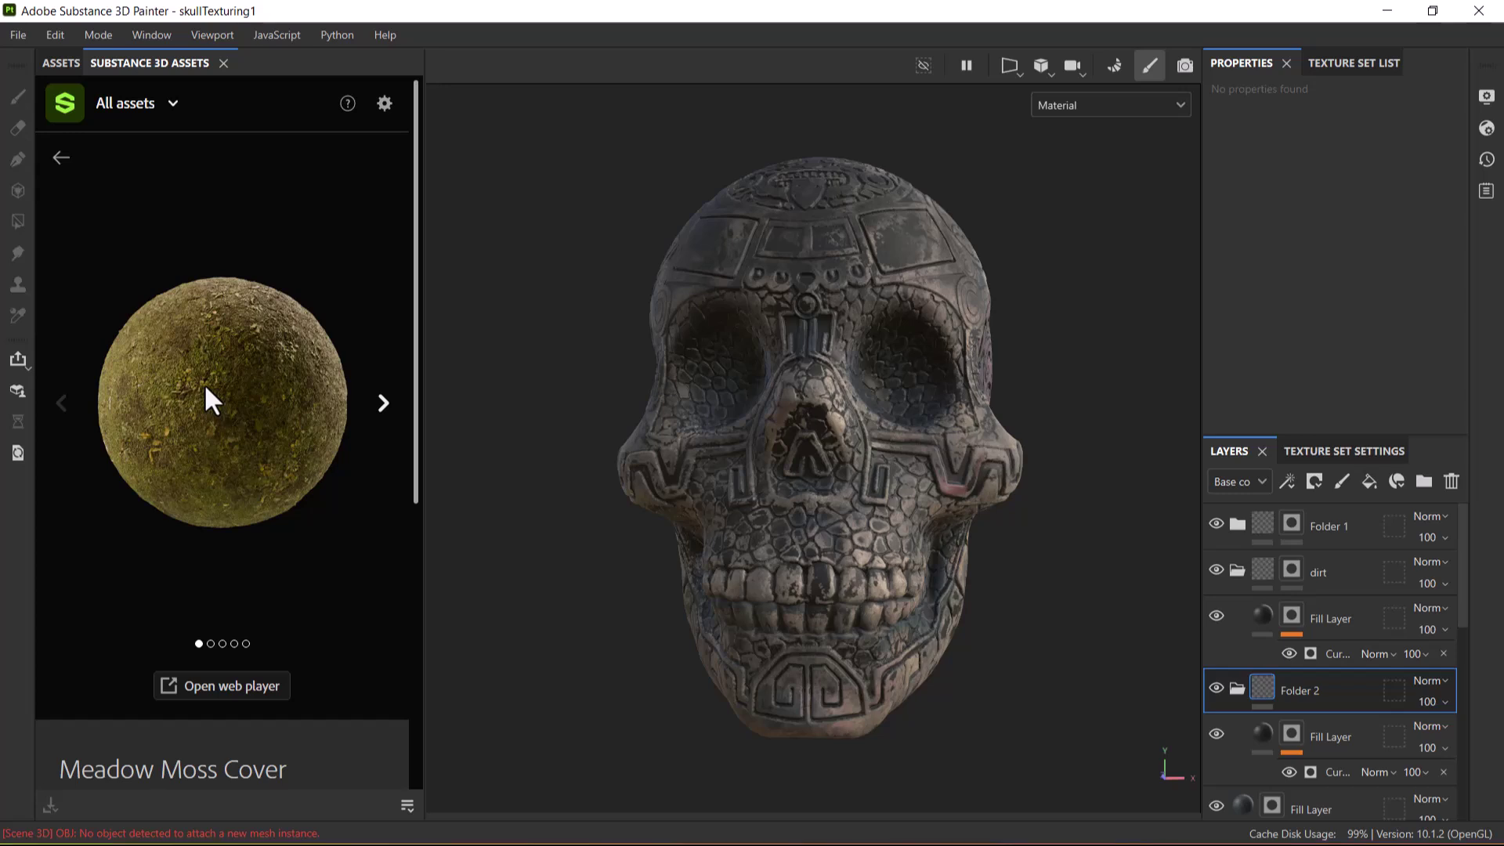
scroll(304, 582, "down", 5)
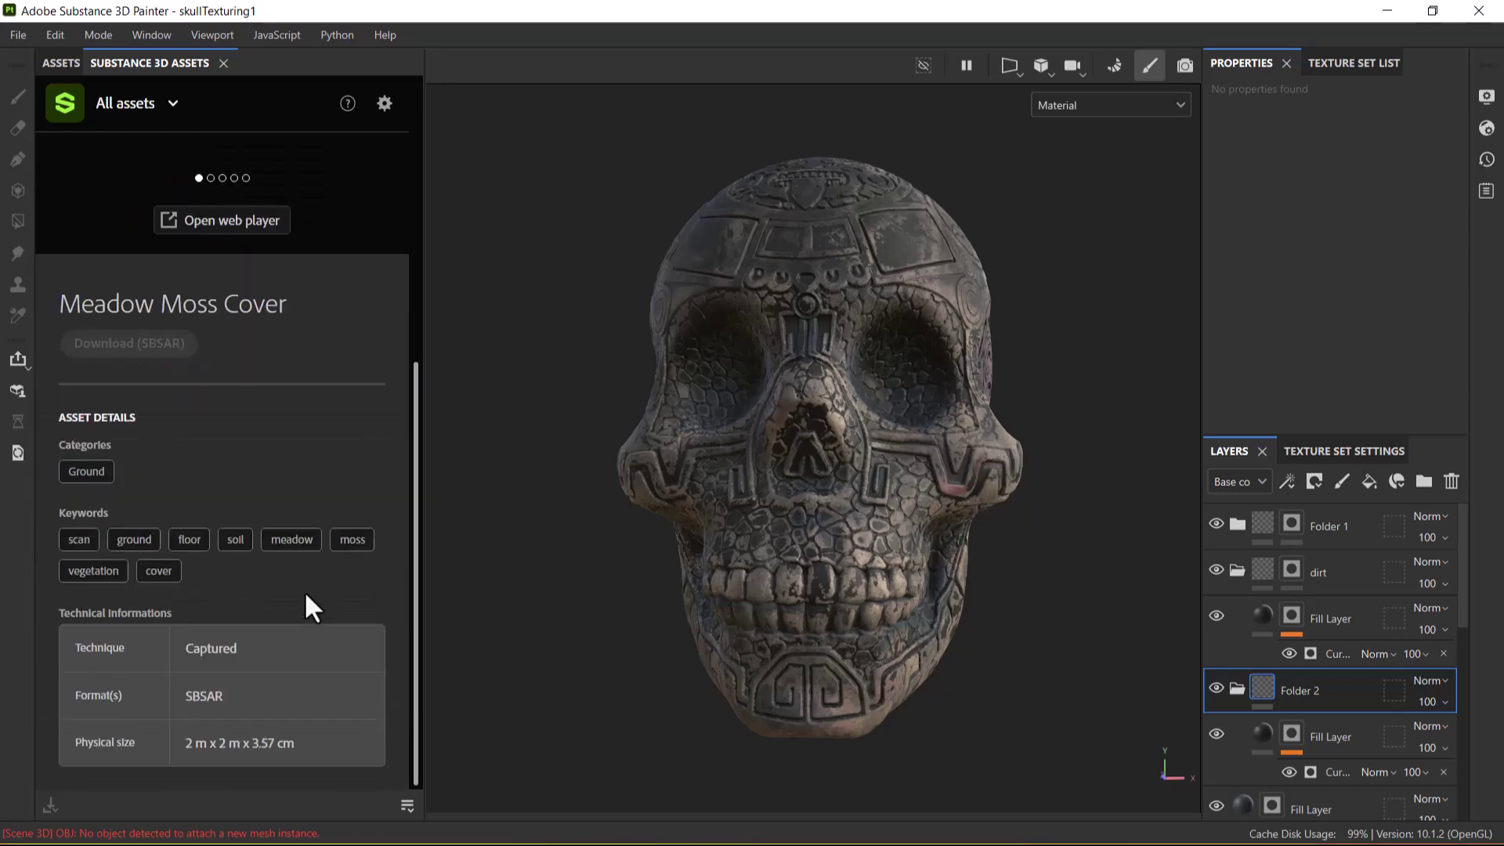
scroll(304, 591, "up", 5)
left_click(383, 406)
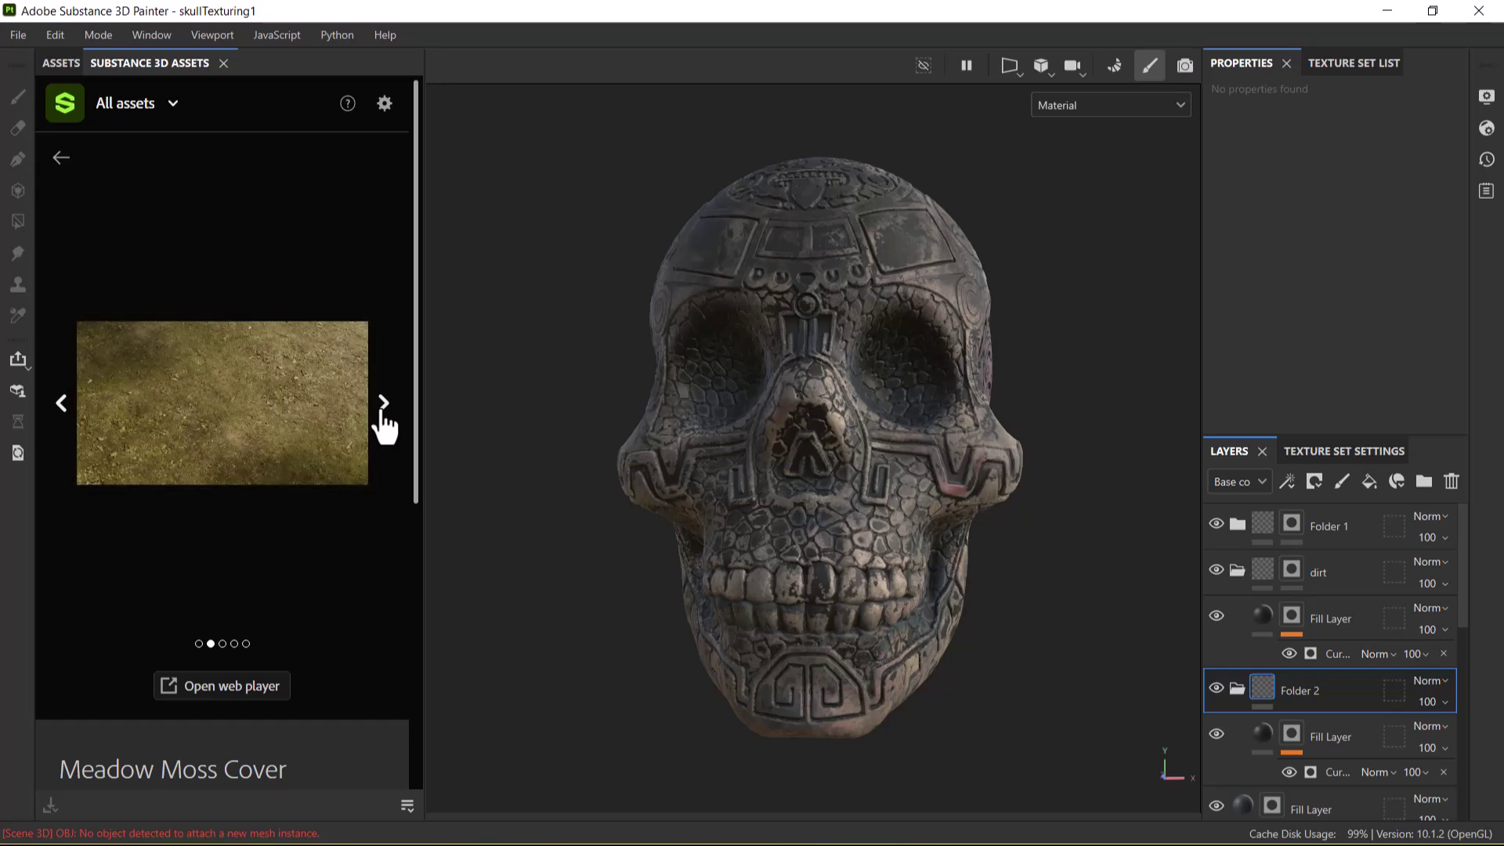
left_click(383, 411)
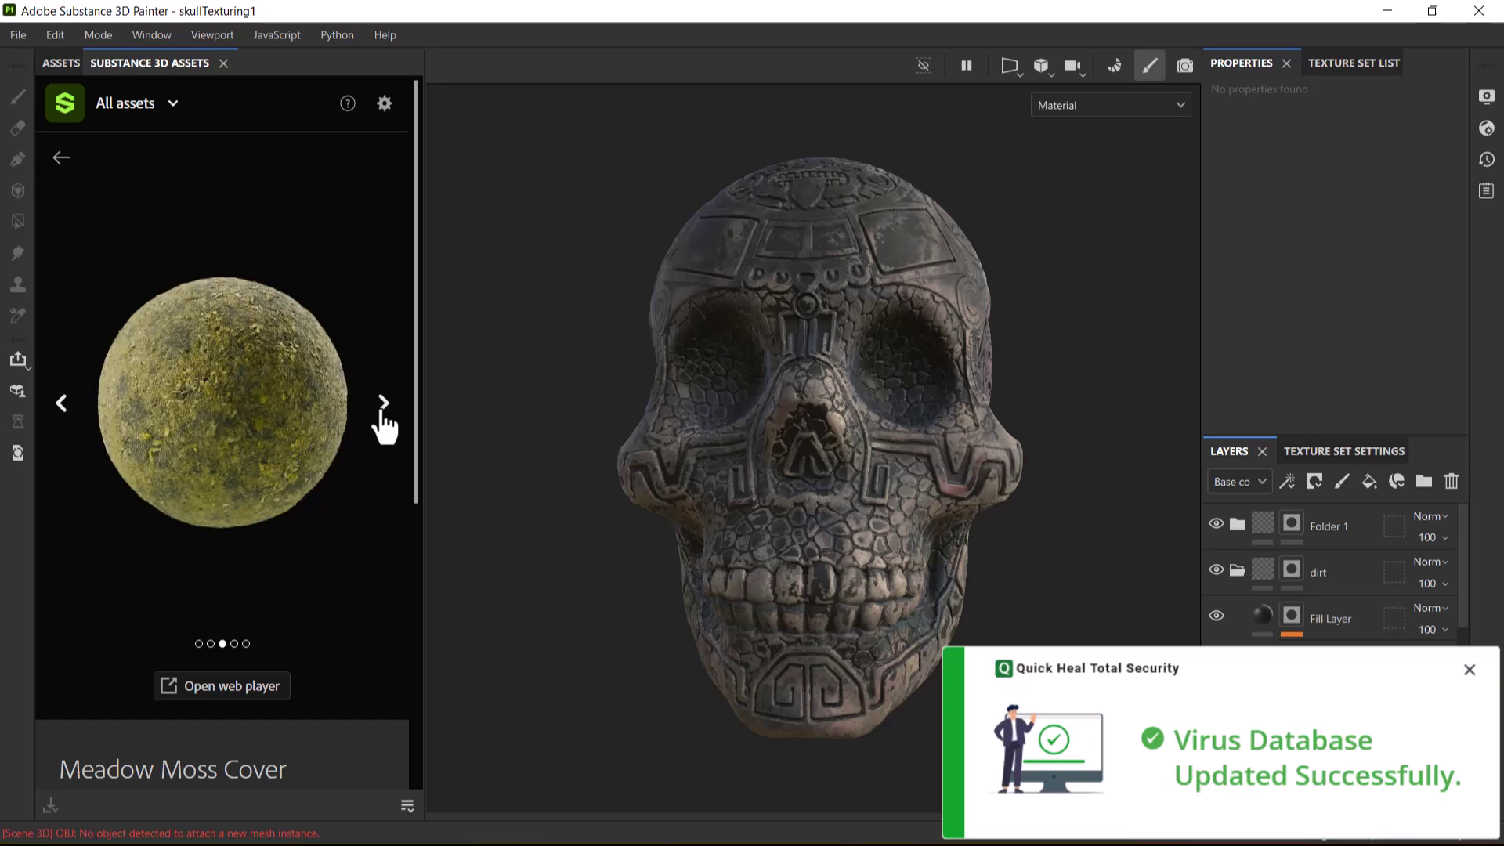
left_click(383, 405)
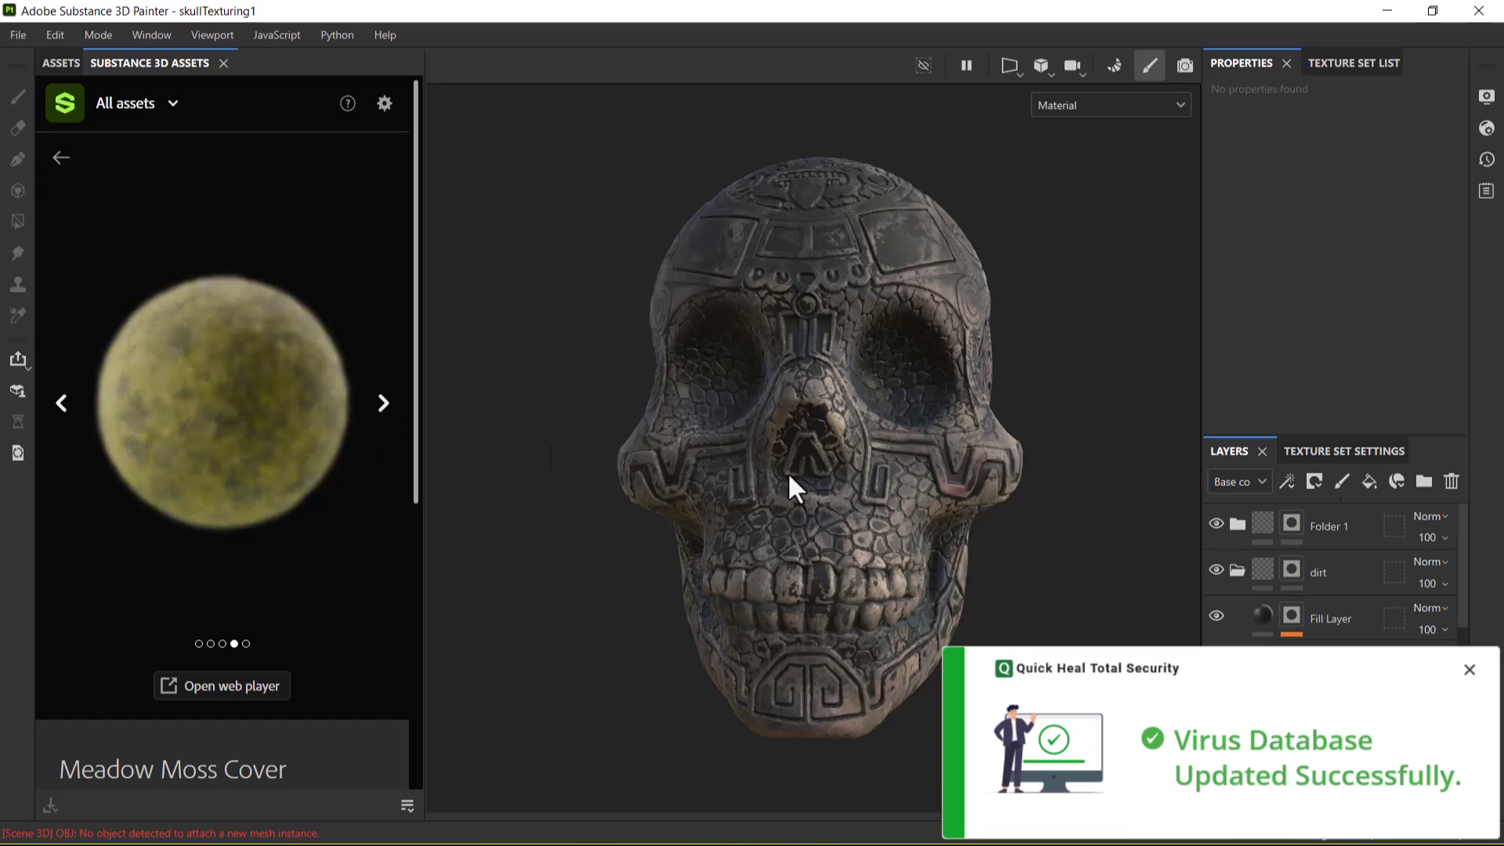
left_click(1468, 669)
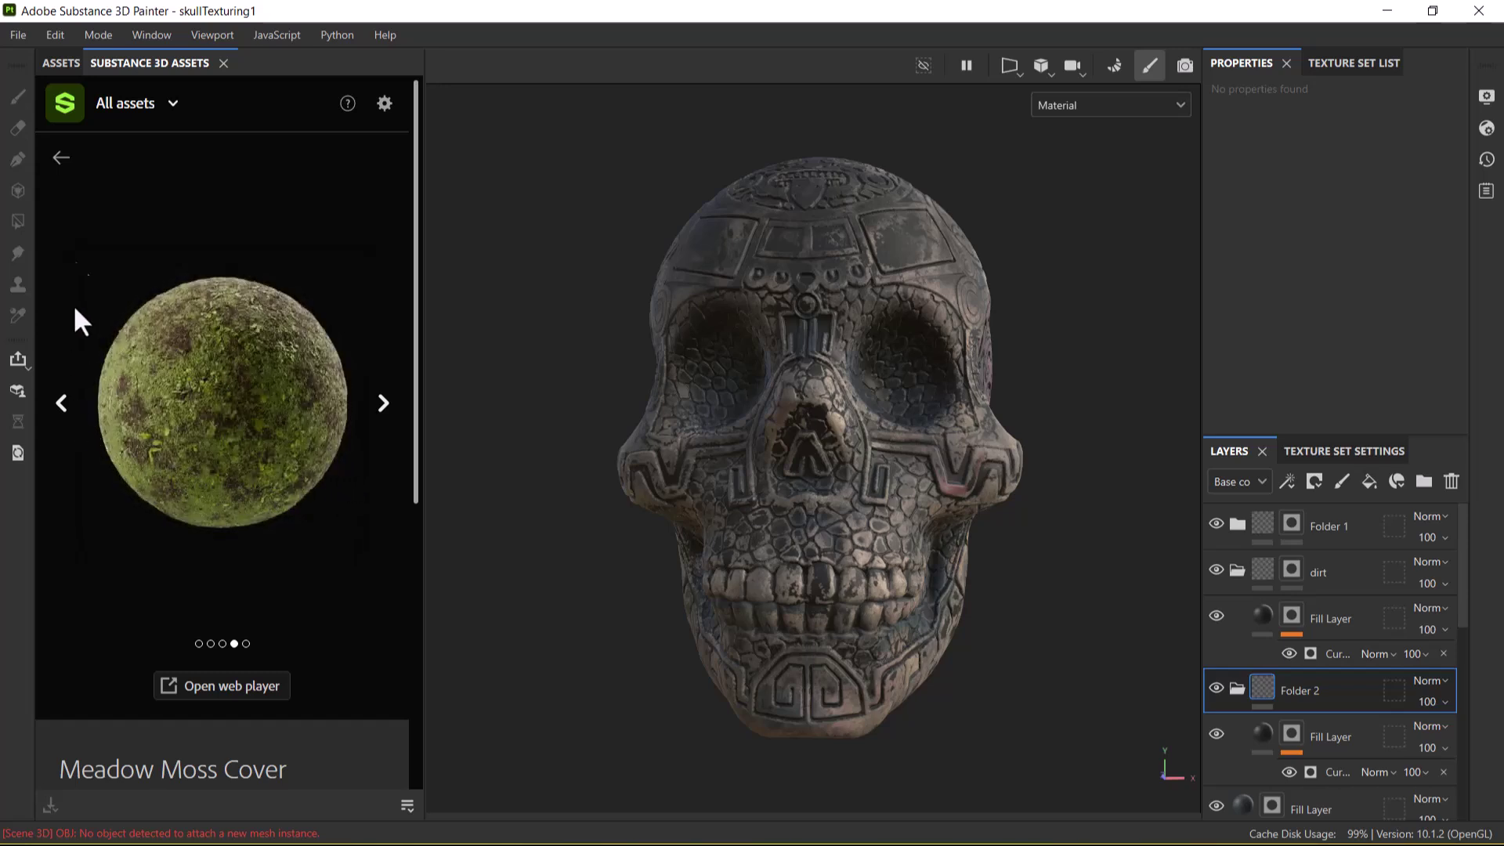
key("Escape")
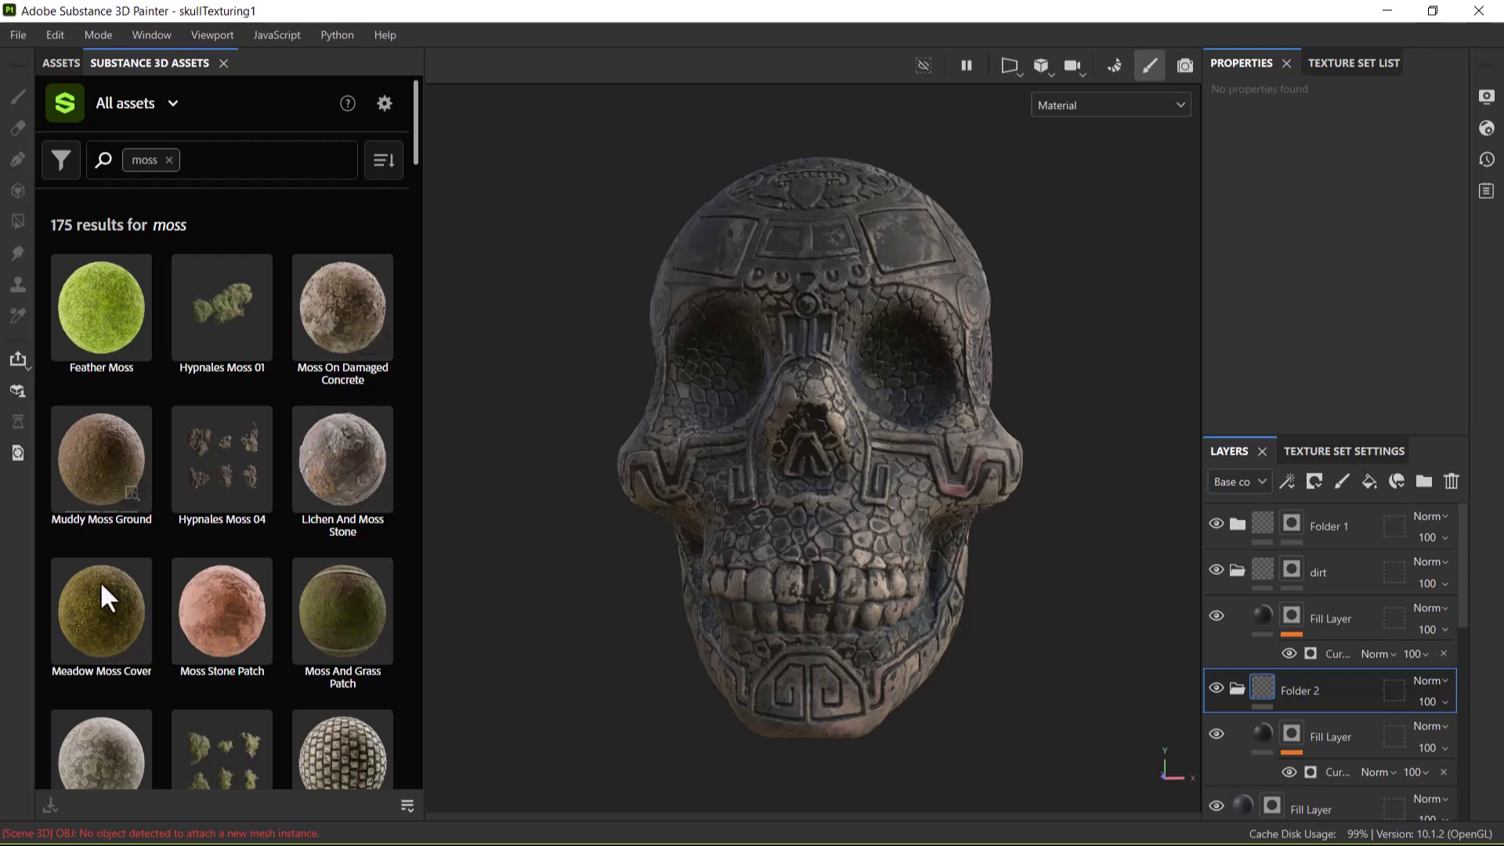
Recheck the Meadow Moss Cover details, open its web player in the browser, and return to browsing the moss results.
left_click(107, 614)
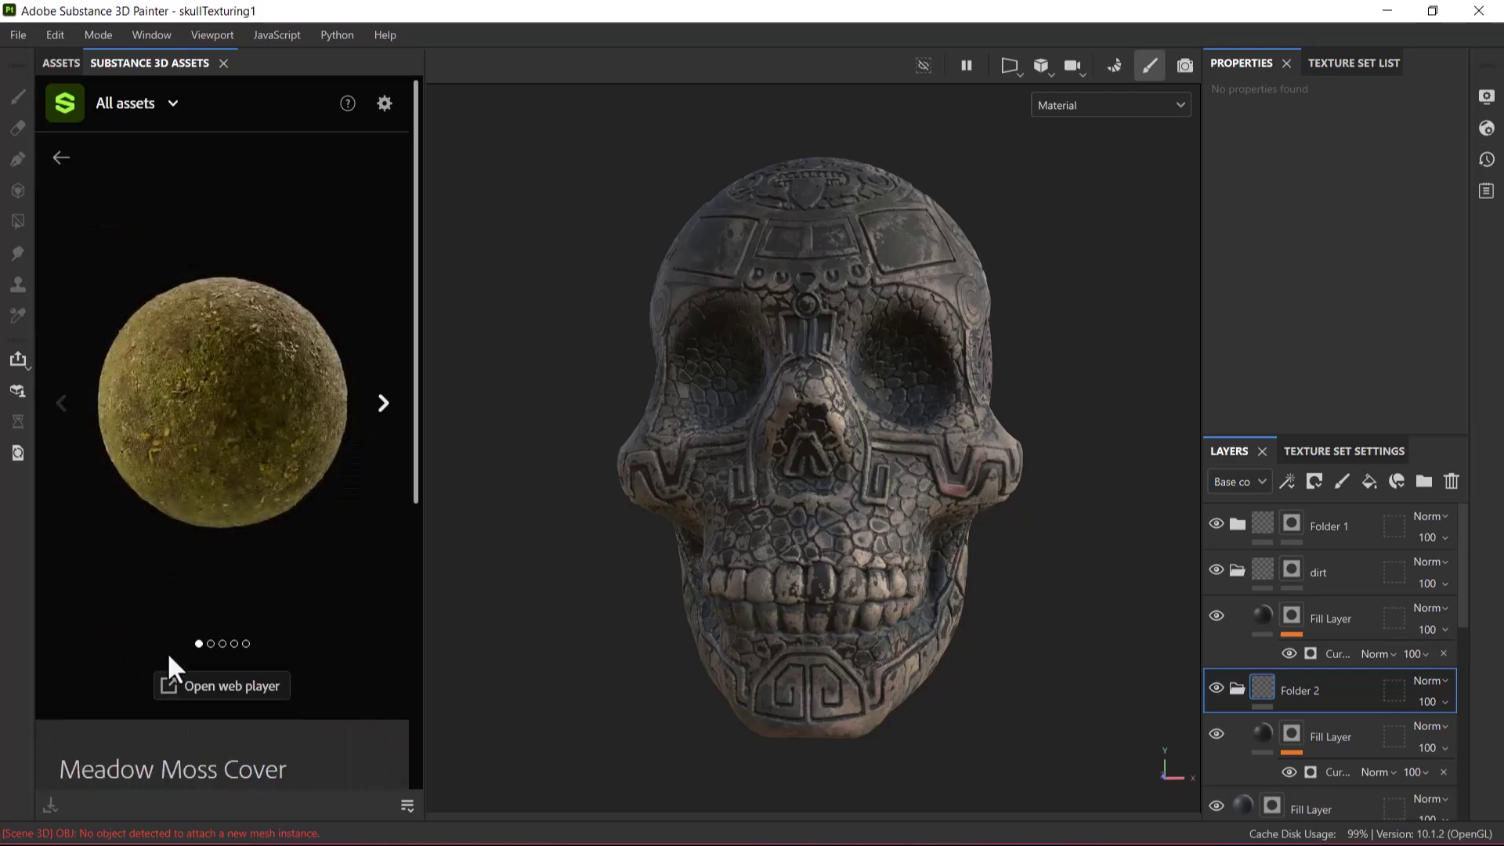
scroll(270, 590, "down", 3)
scroll(158, 667, "down", 3)
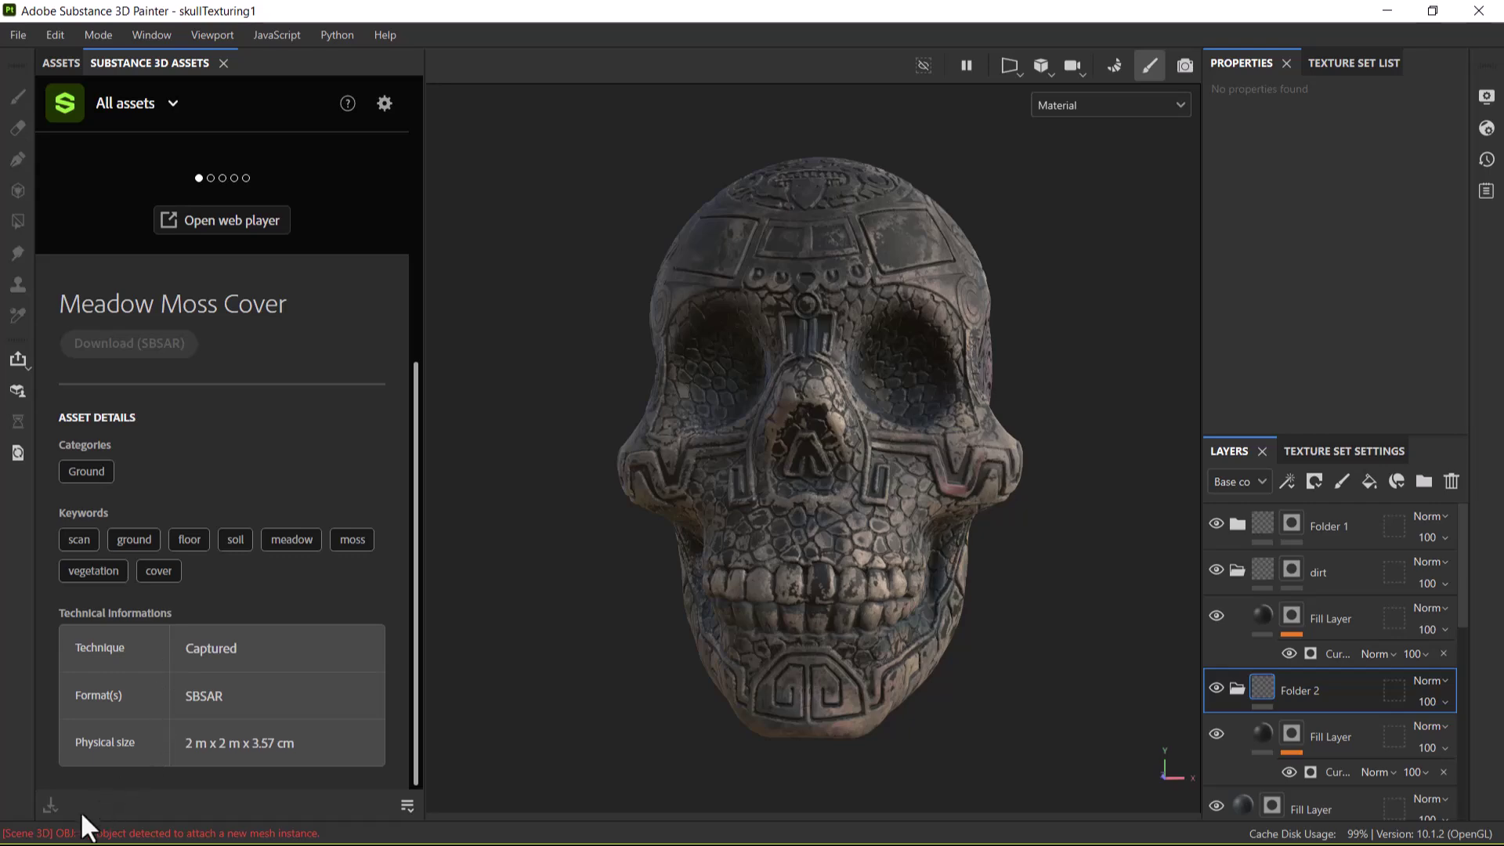
scroll(288, 316, "up", 3)
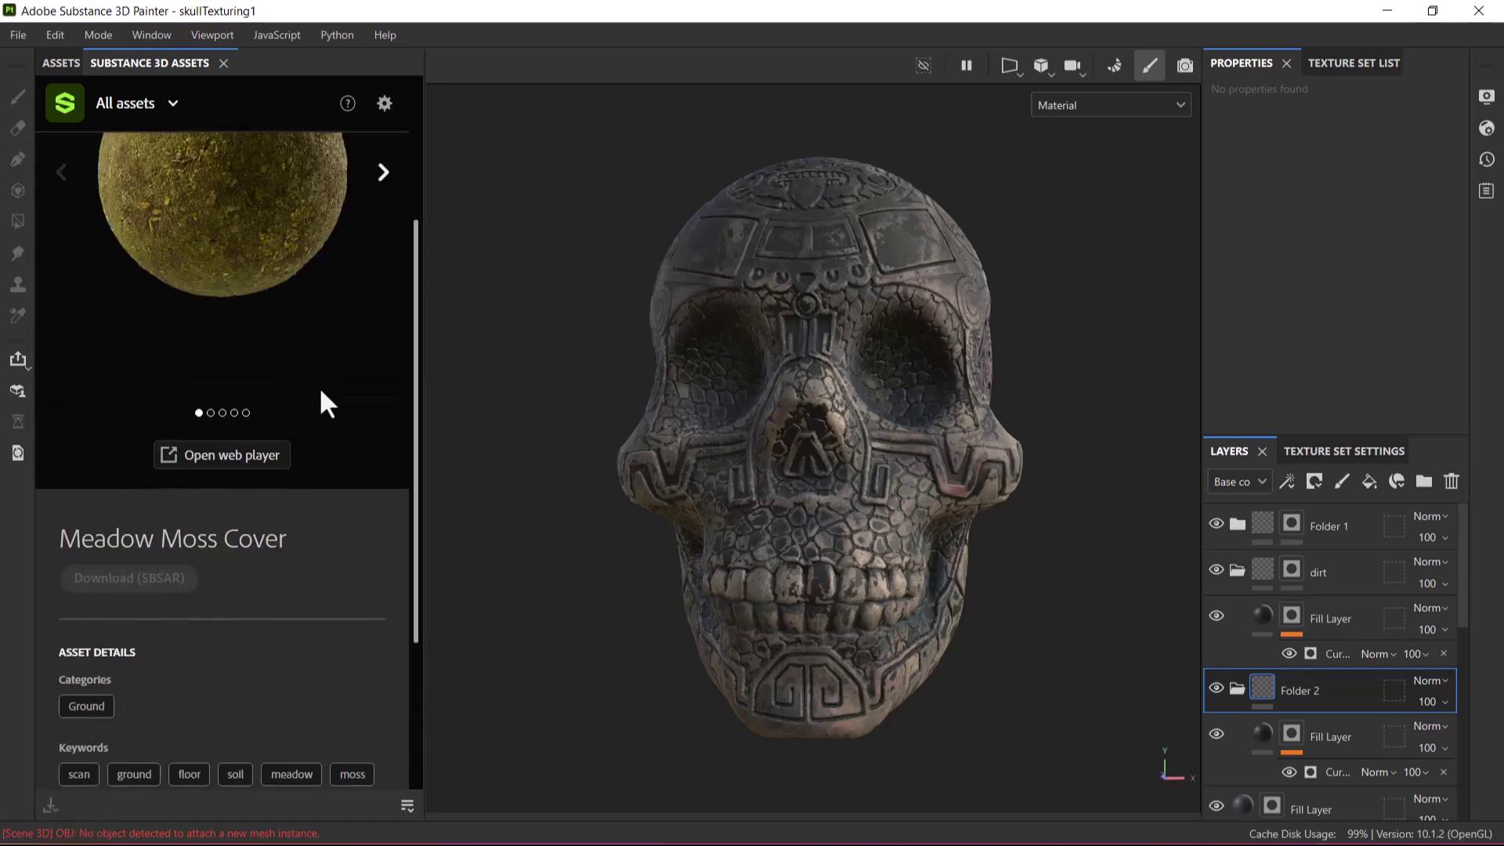
left_click(235, 454)
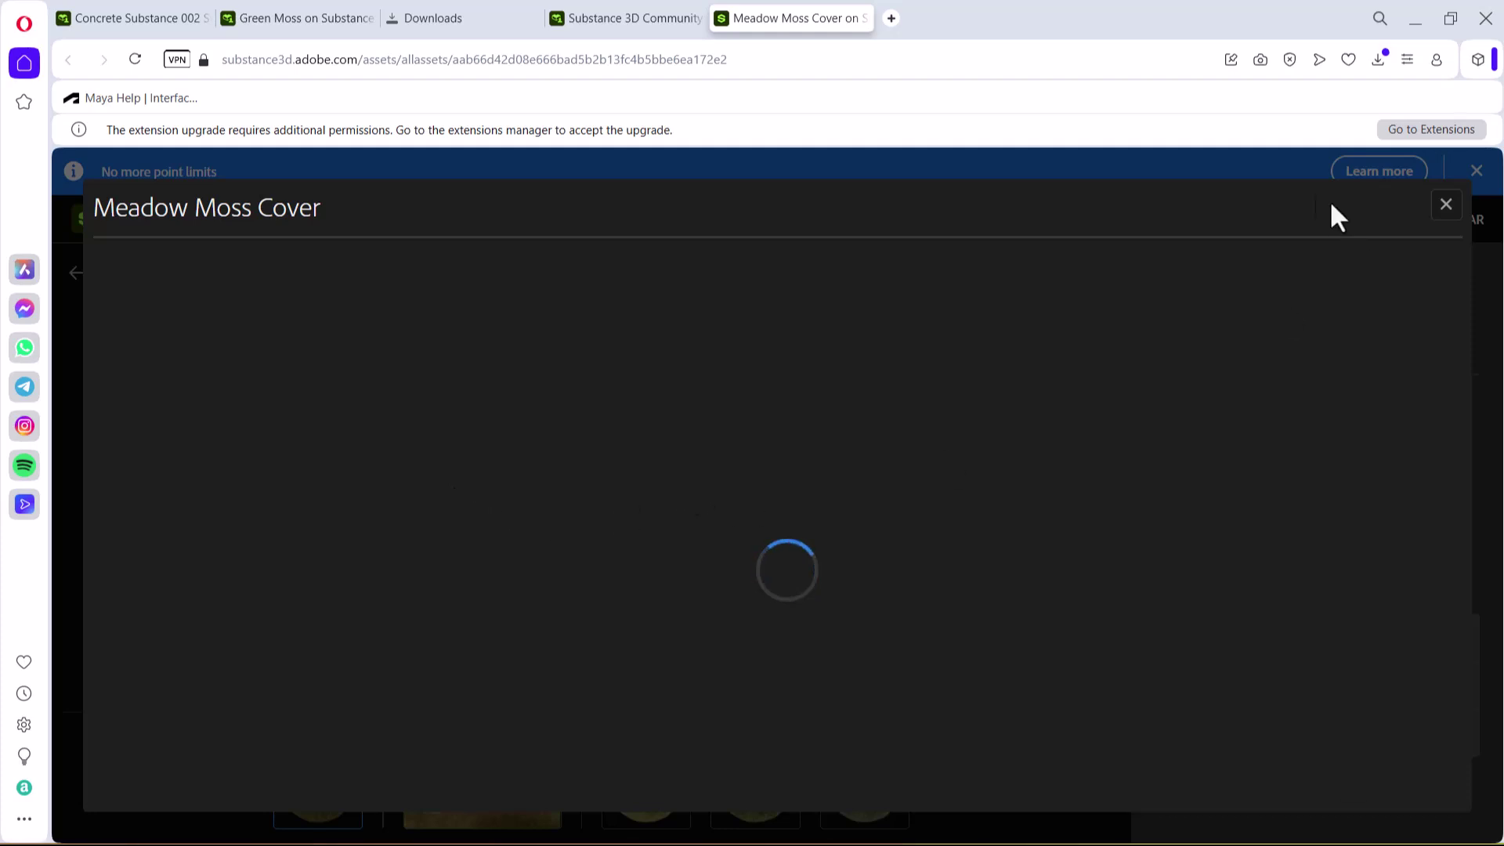
left_click(1426, 22)
scroll(245, 472, "up", 3)
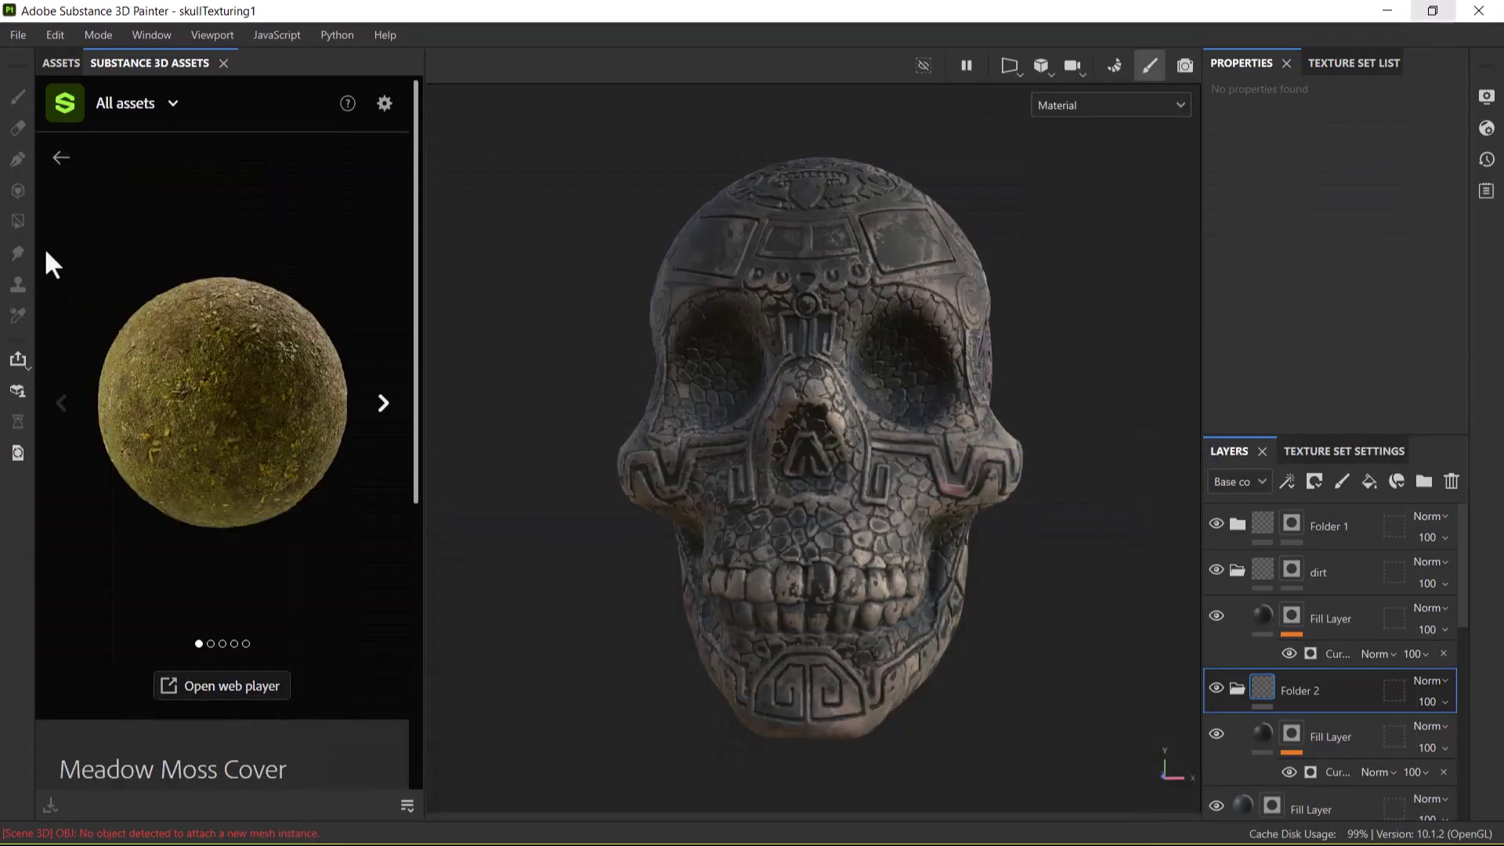
left_click(62, 157)
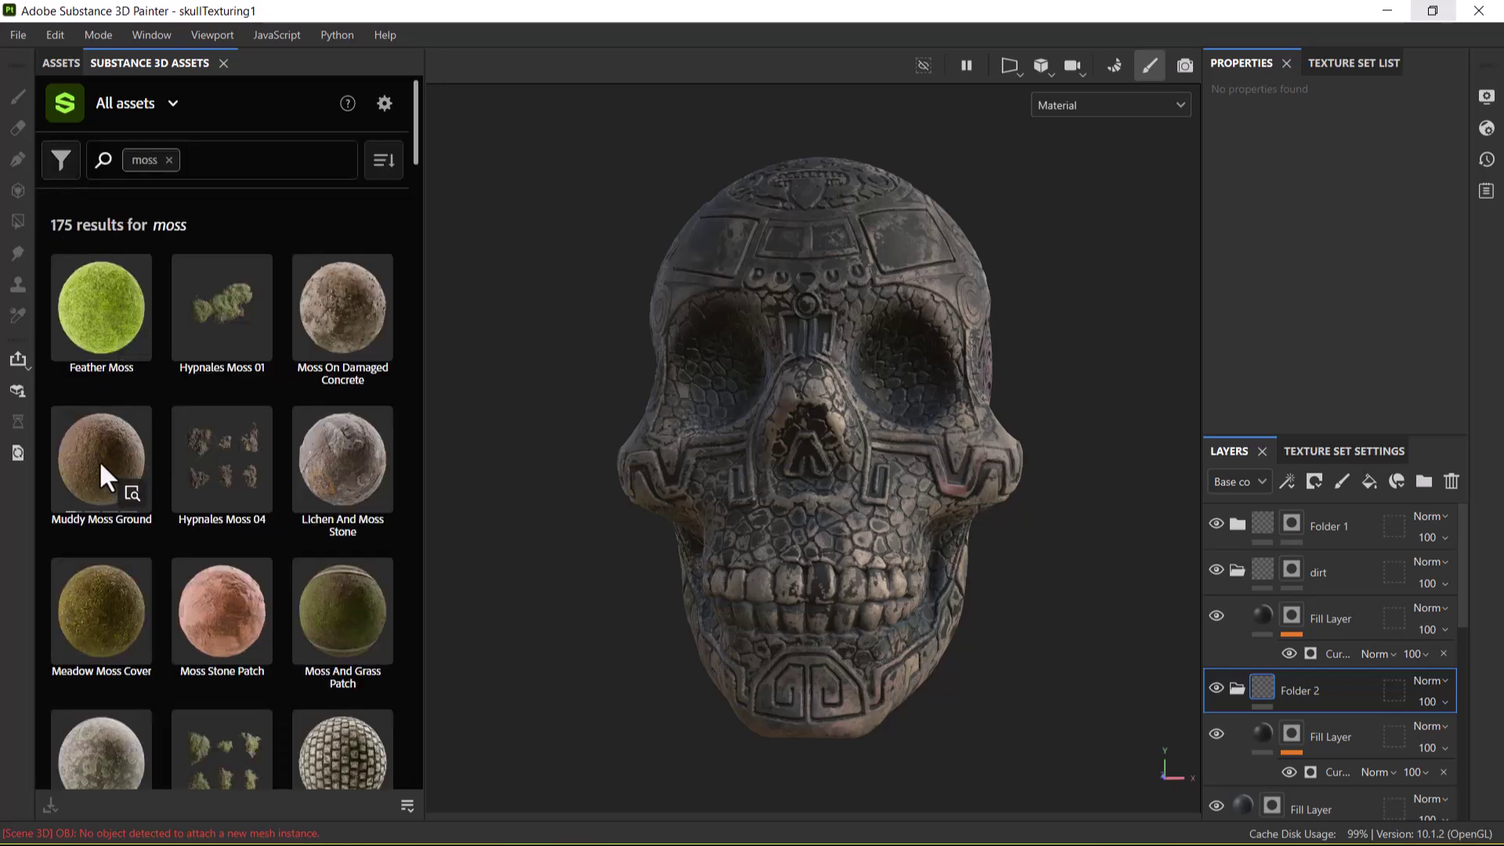
scroll(99, 459, "down", 3)
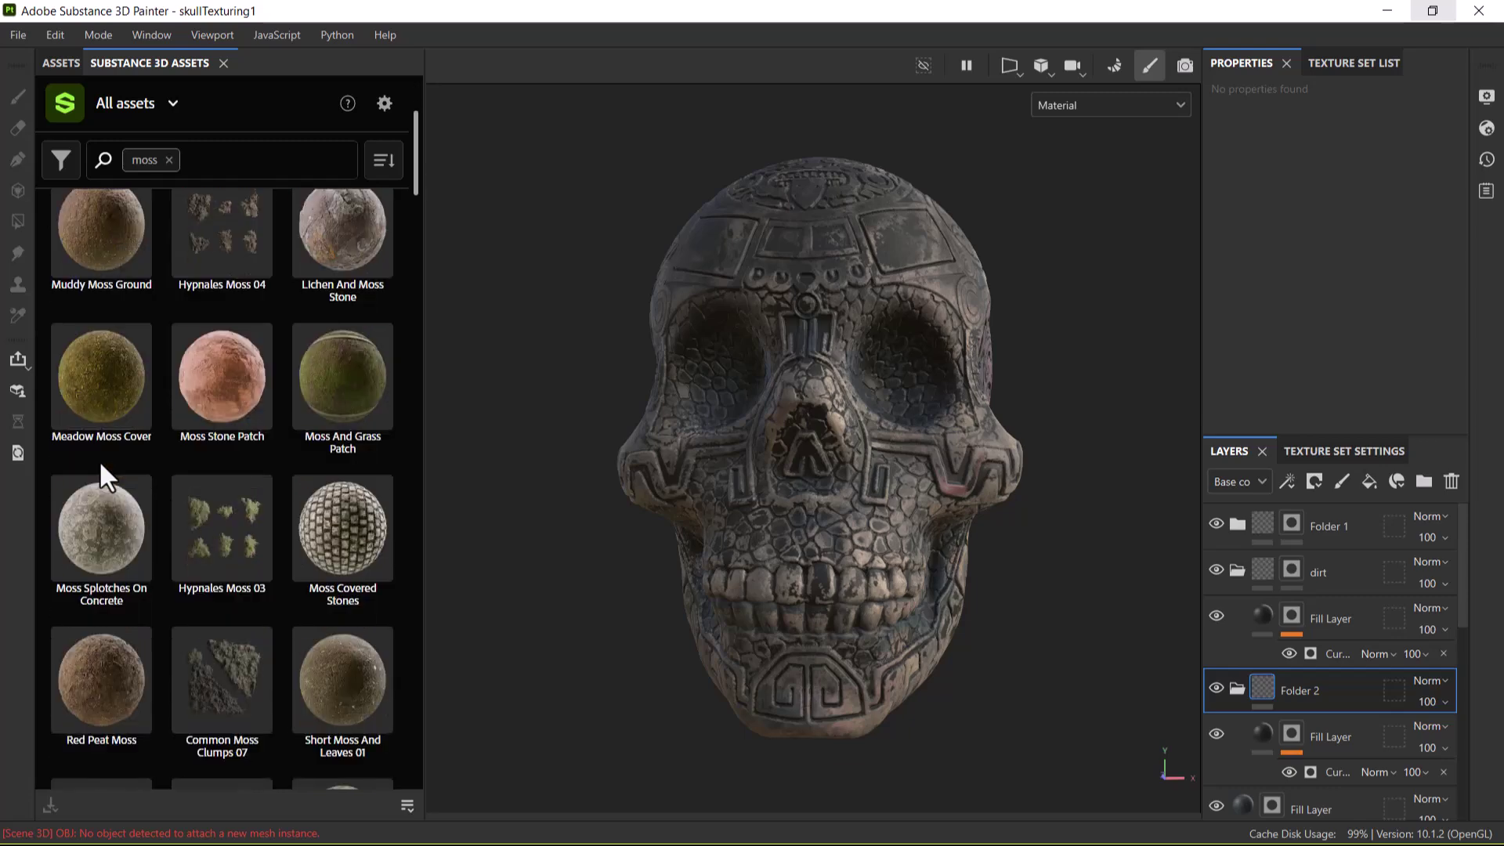
Examine the Meadow Moss Cover material's preview, keywords and technical information once more, and return to the moss results.
scroll(99, 459, "down", 3)
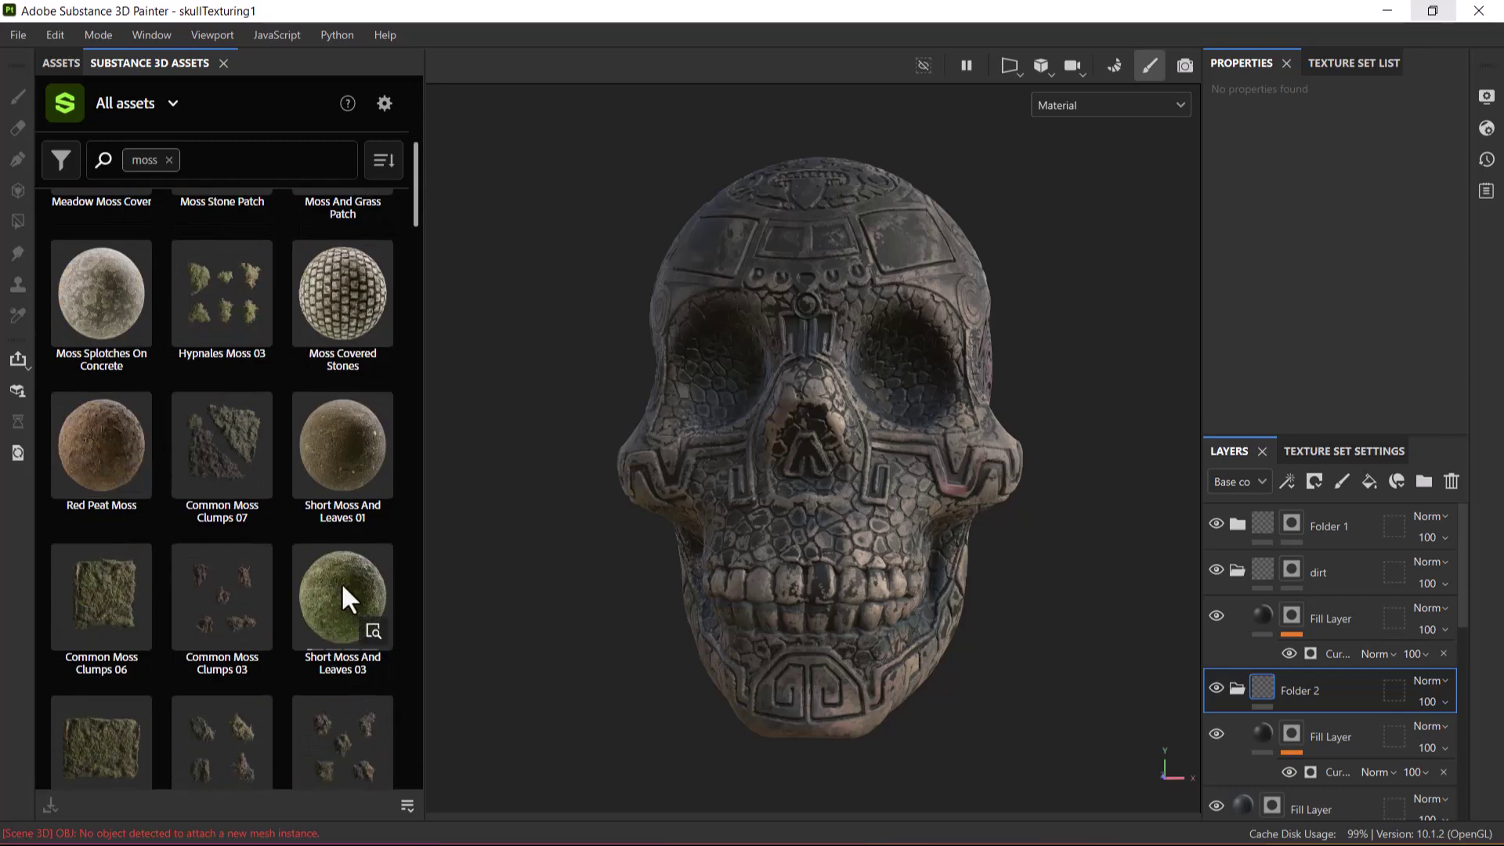
scroll(120, 280, "up", 3)
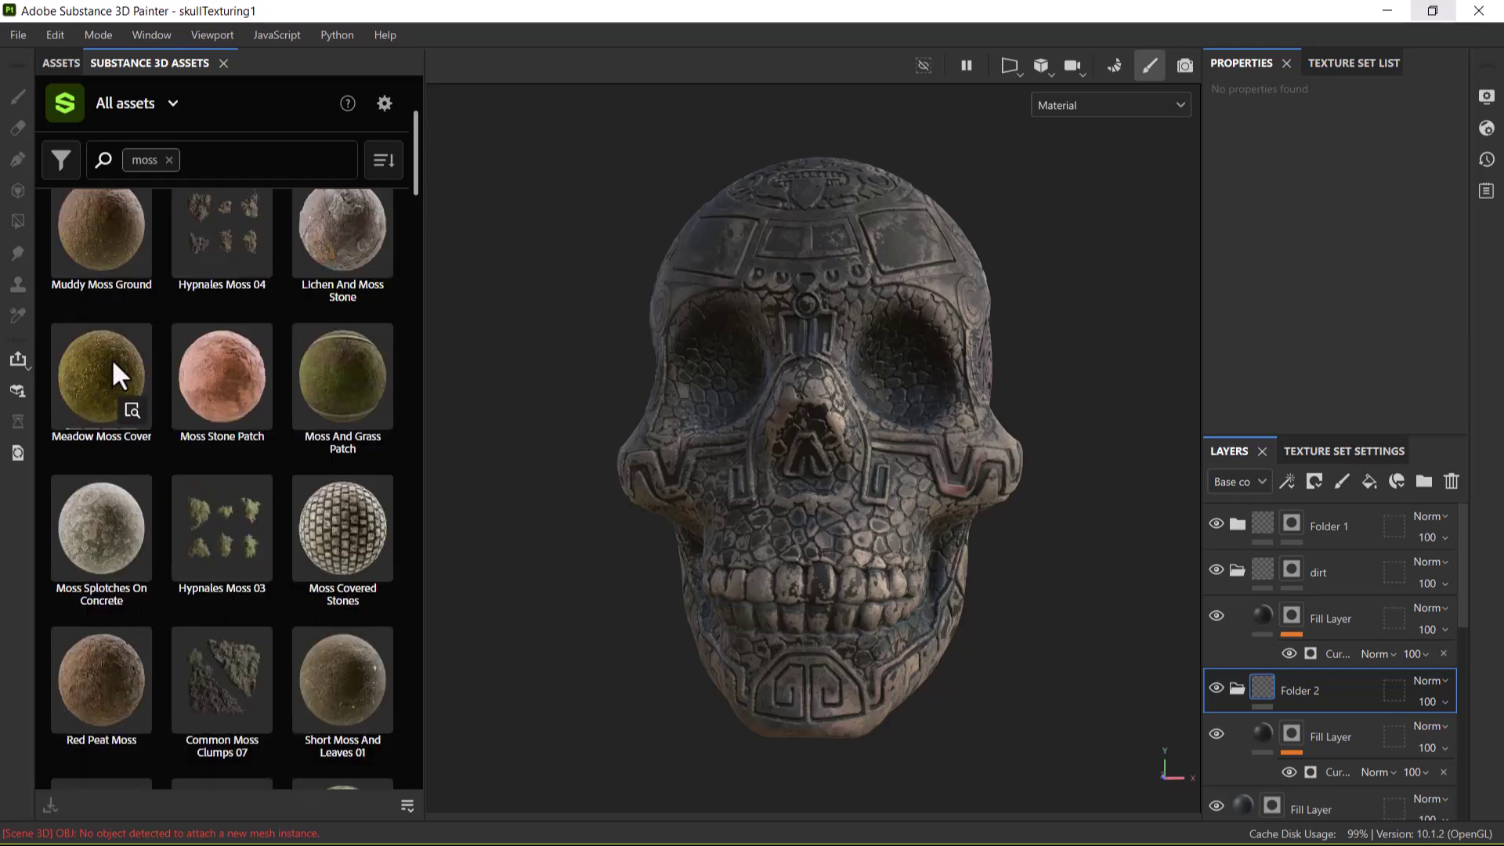
left_click(129, 411)
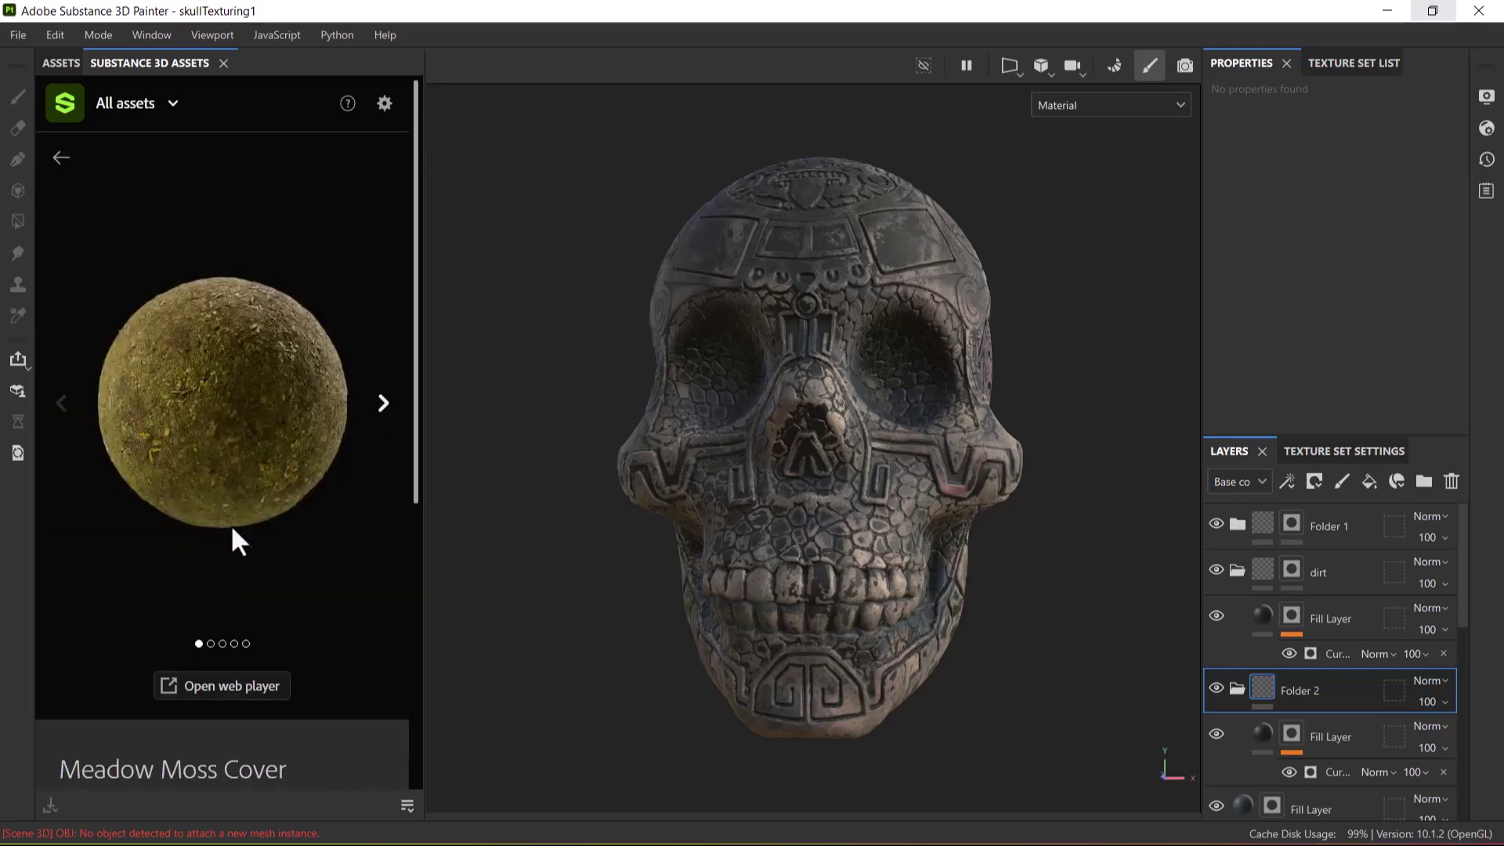
scroll(152, 651, "down", 3)
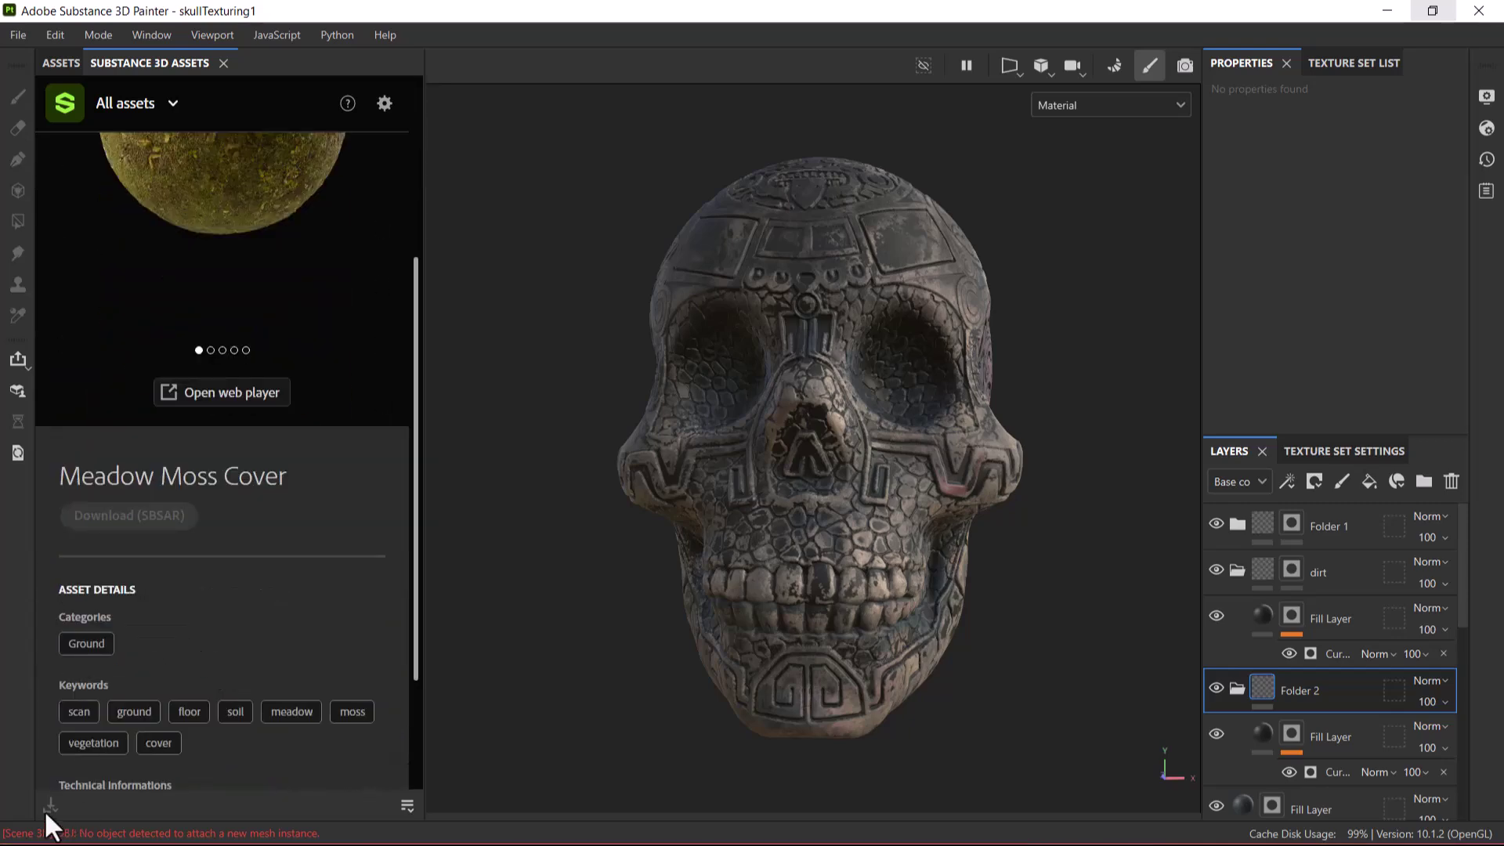
scroll(252, 646, "down", 2)
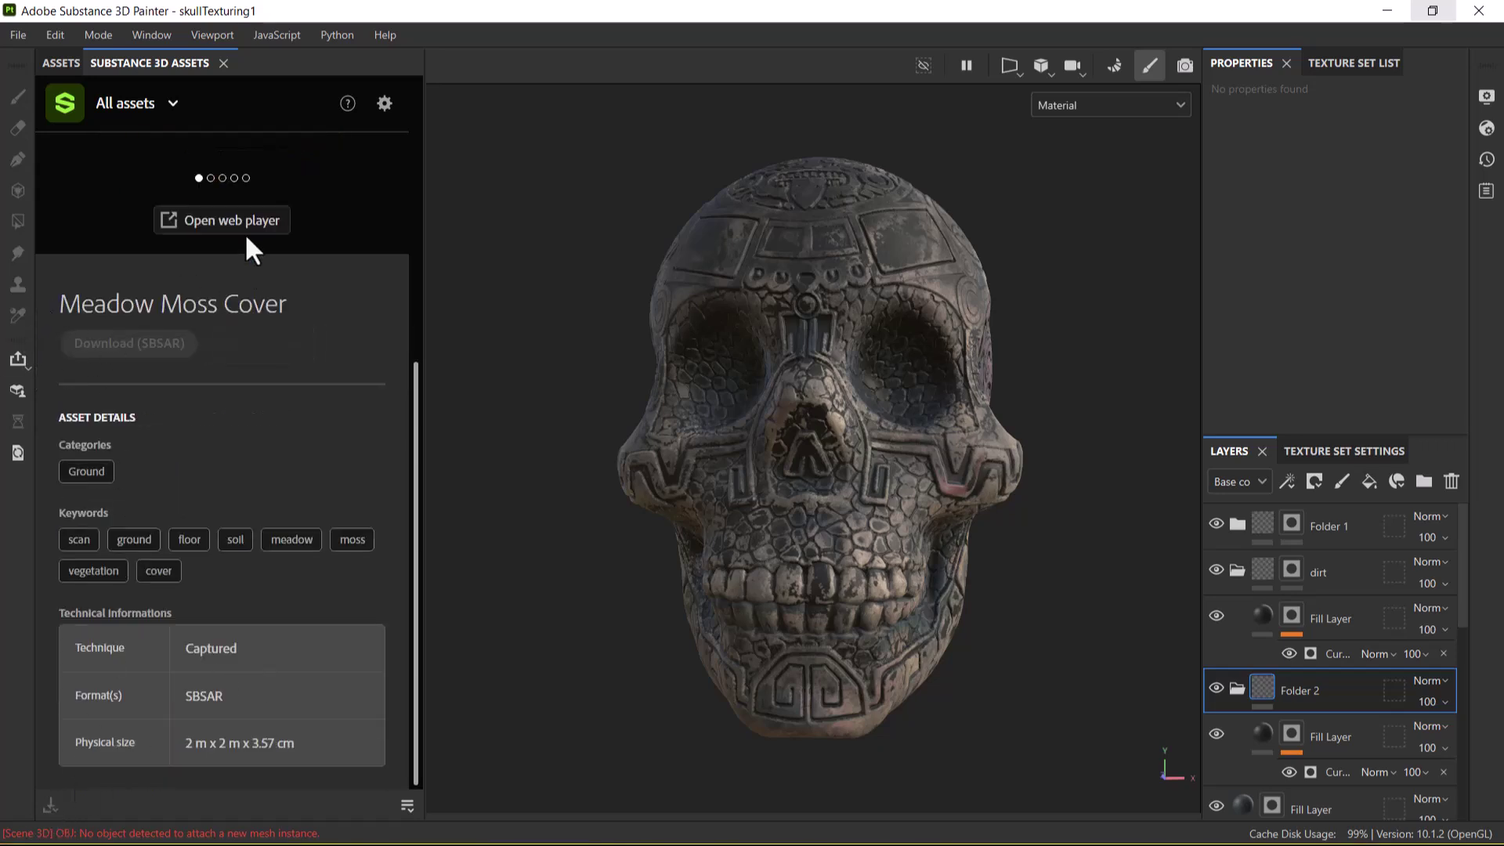
scroll(222, 413, "up", 5)
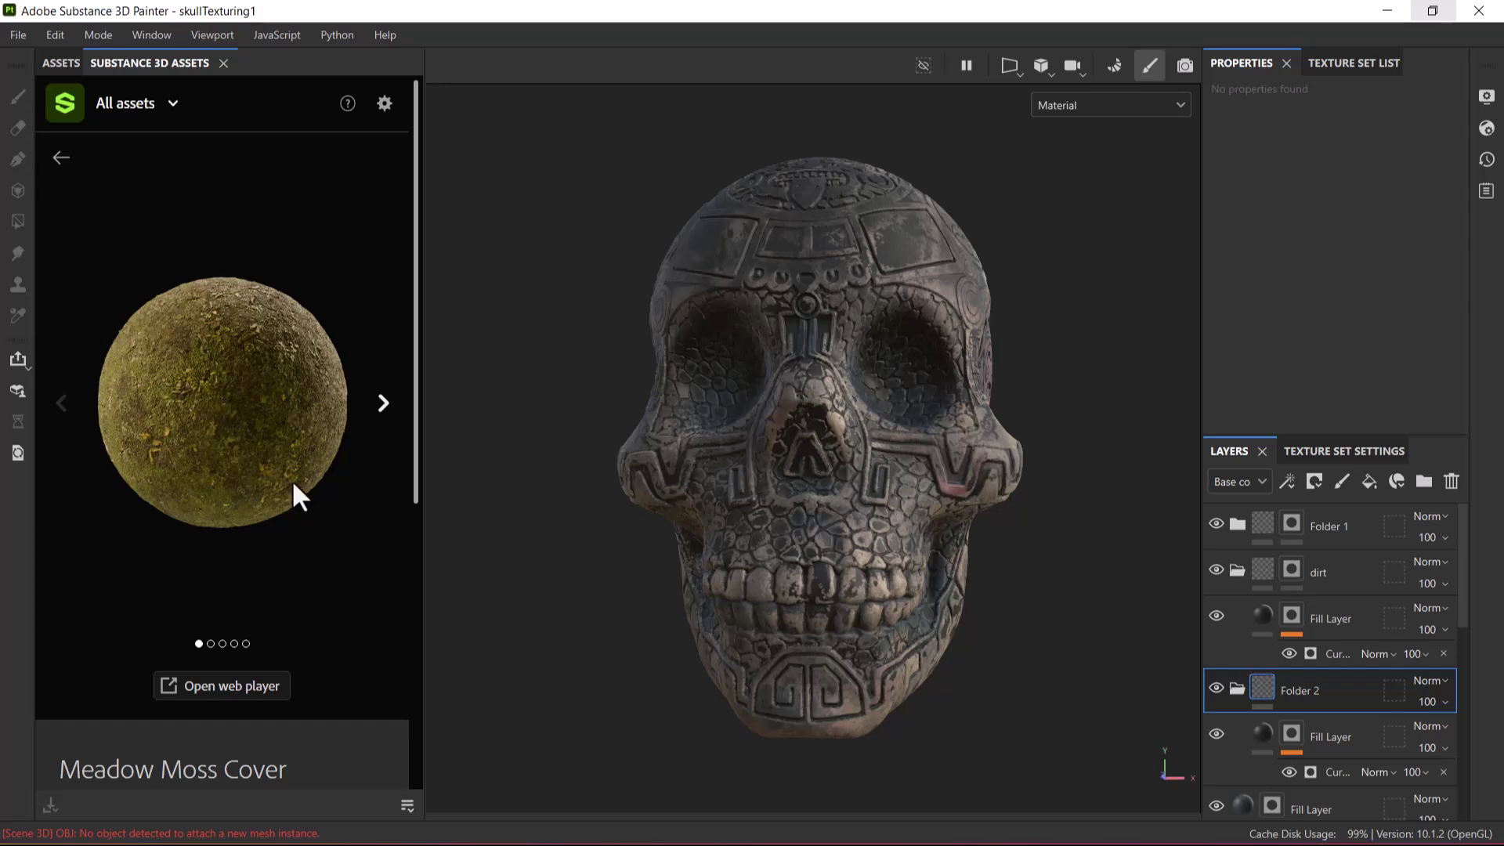
left_click(57, 159)
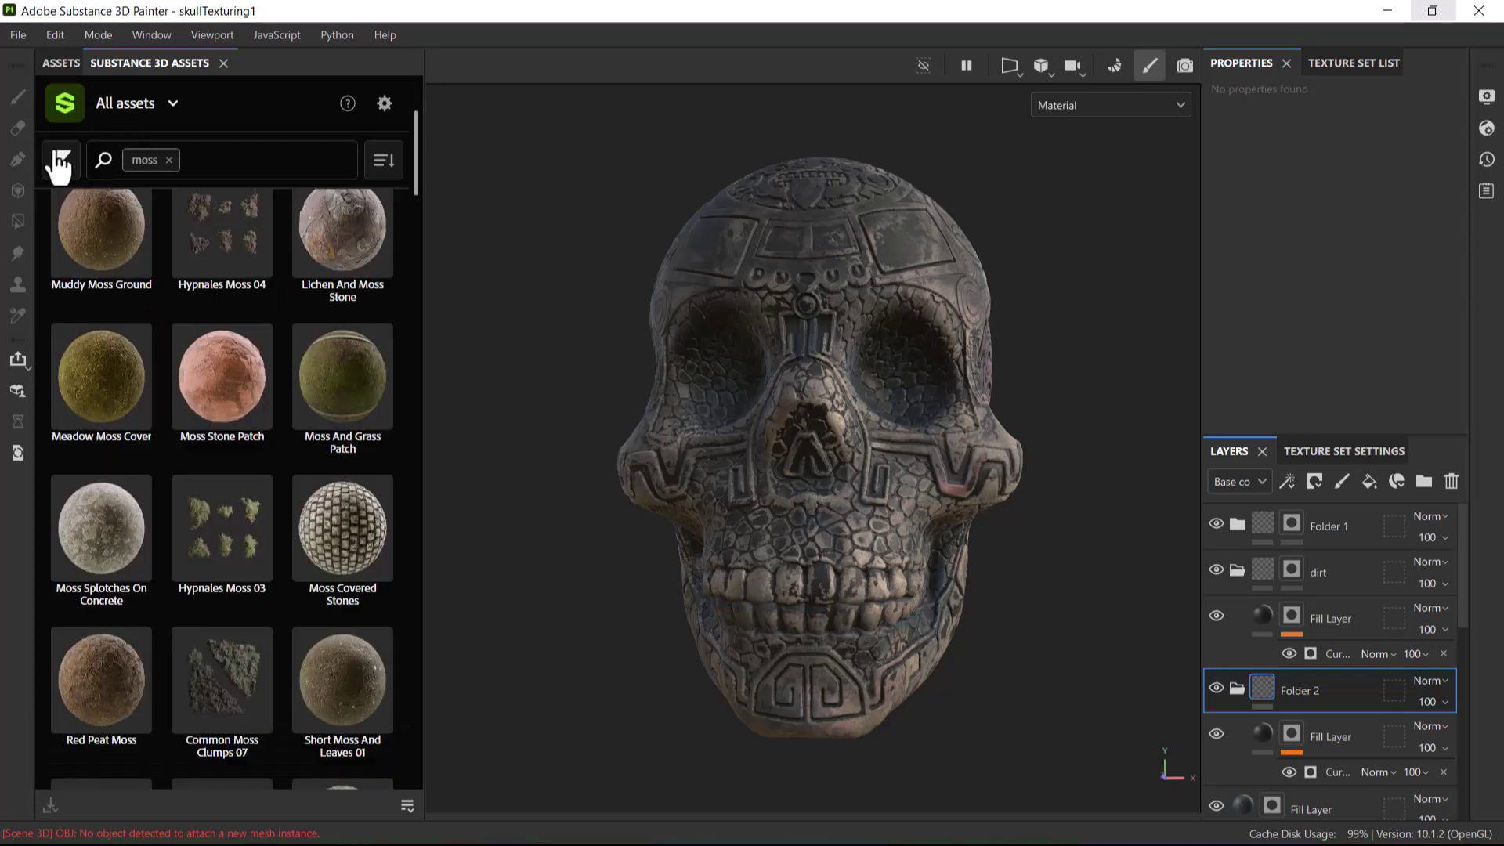
Limit the local asset library to smart materials and clear its dirt search.
left_click(62, 63)
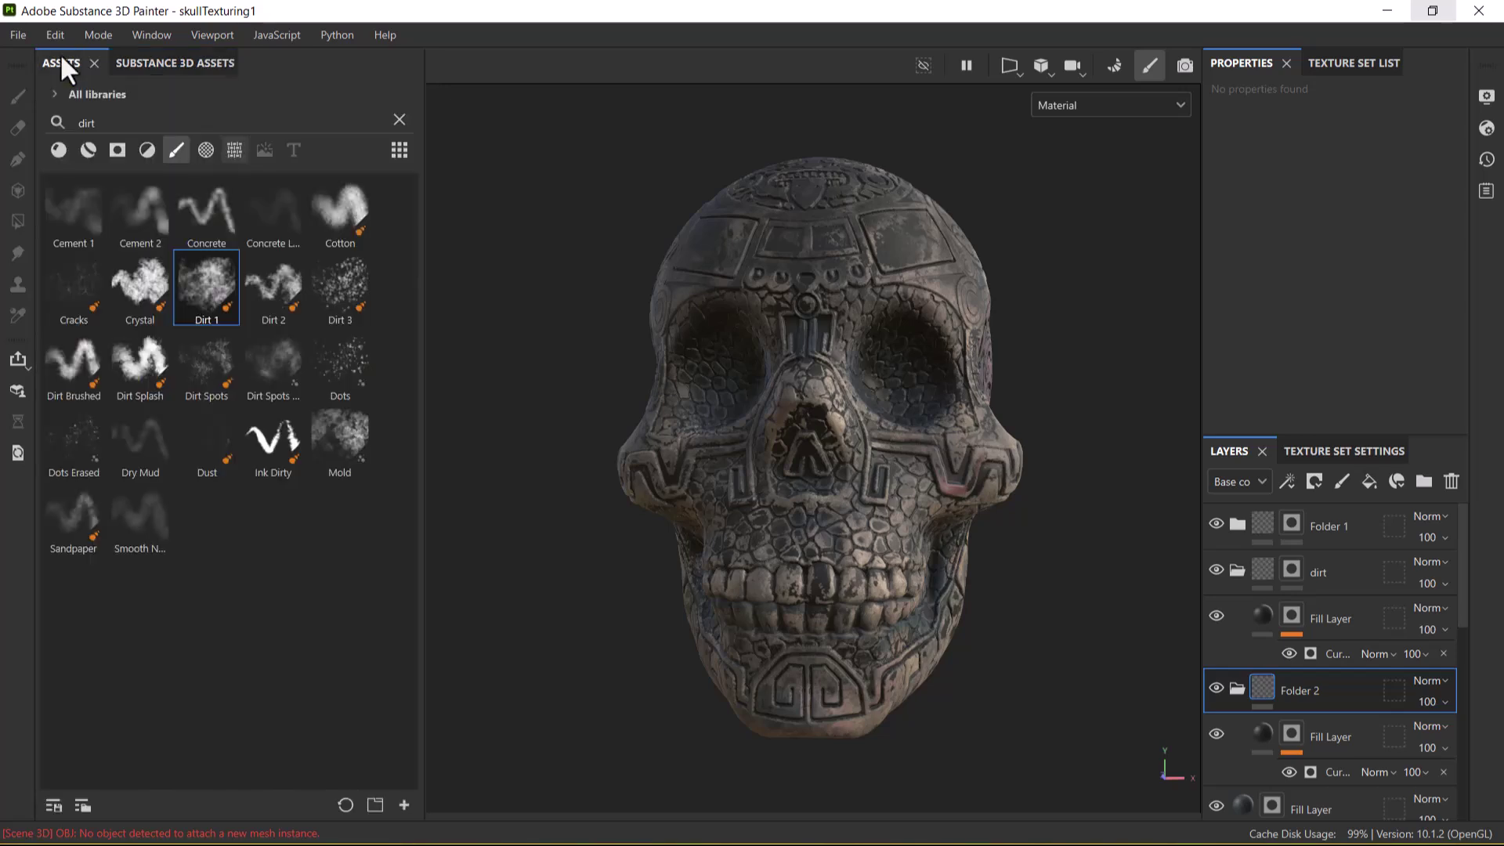
left_click(89, 149)
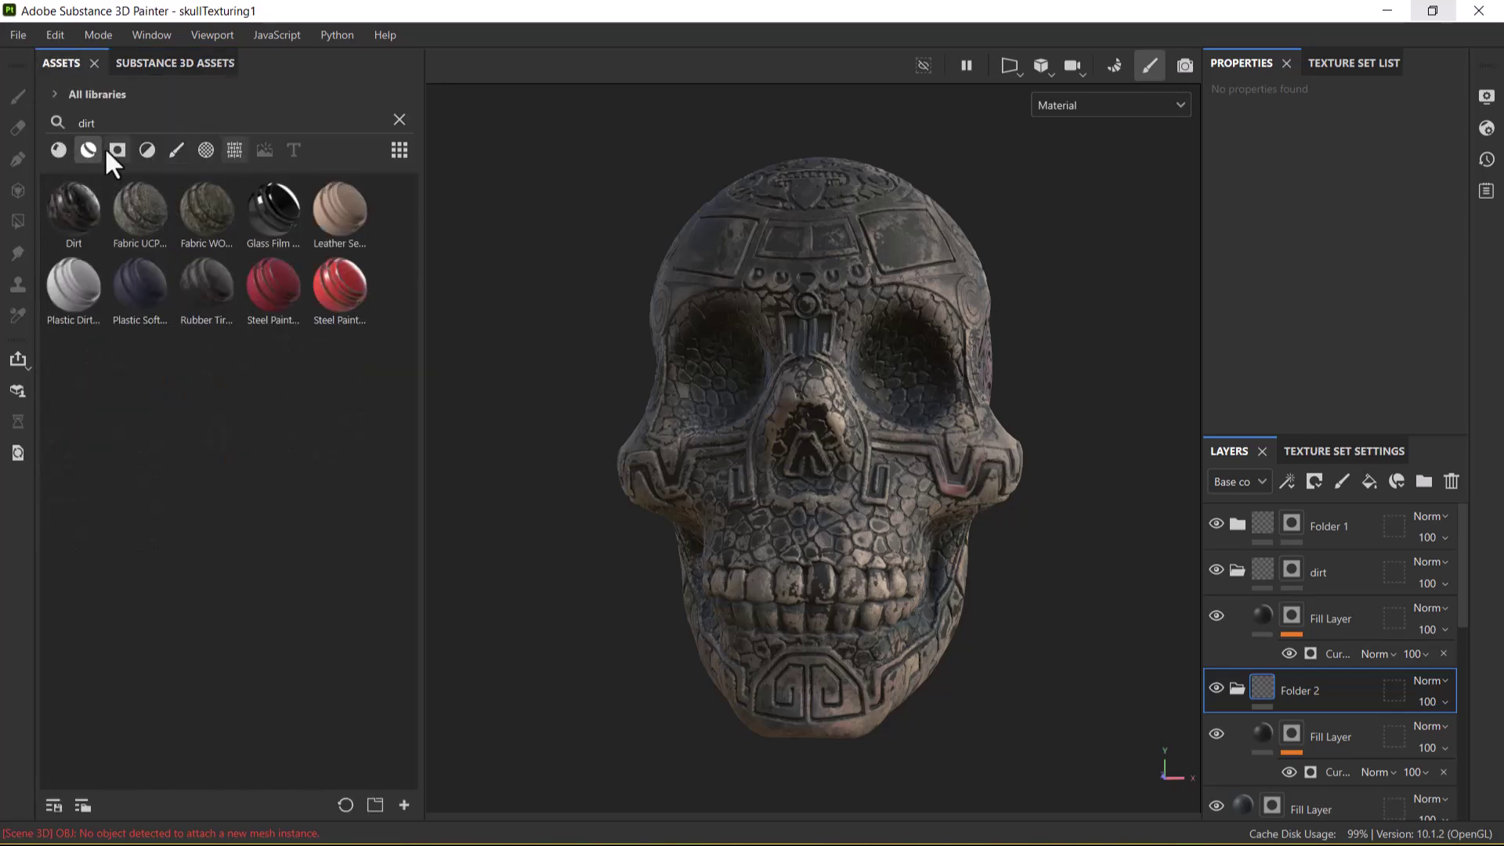
left_click(400, 119)
Return to the moss results in Substance 3D Assets and open the Moss And Grass Patch details.
left_click(151, 64)
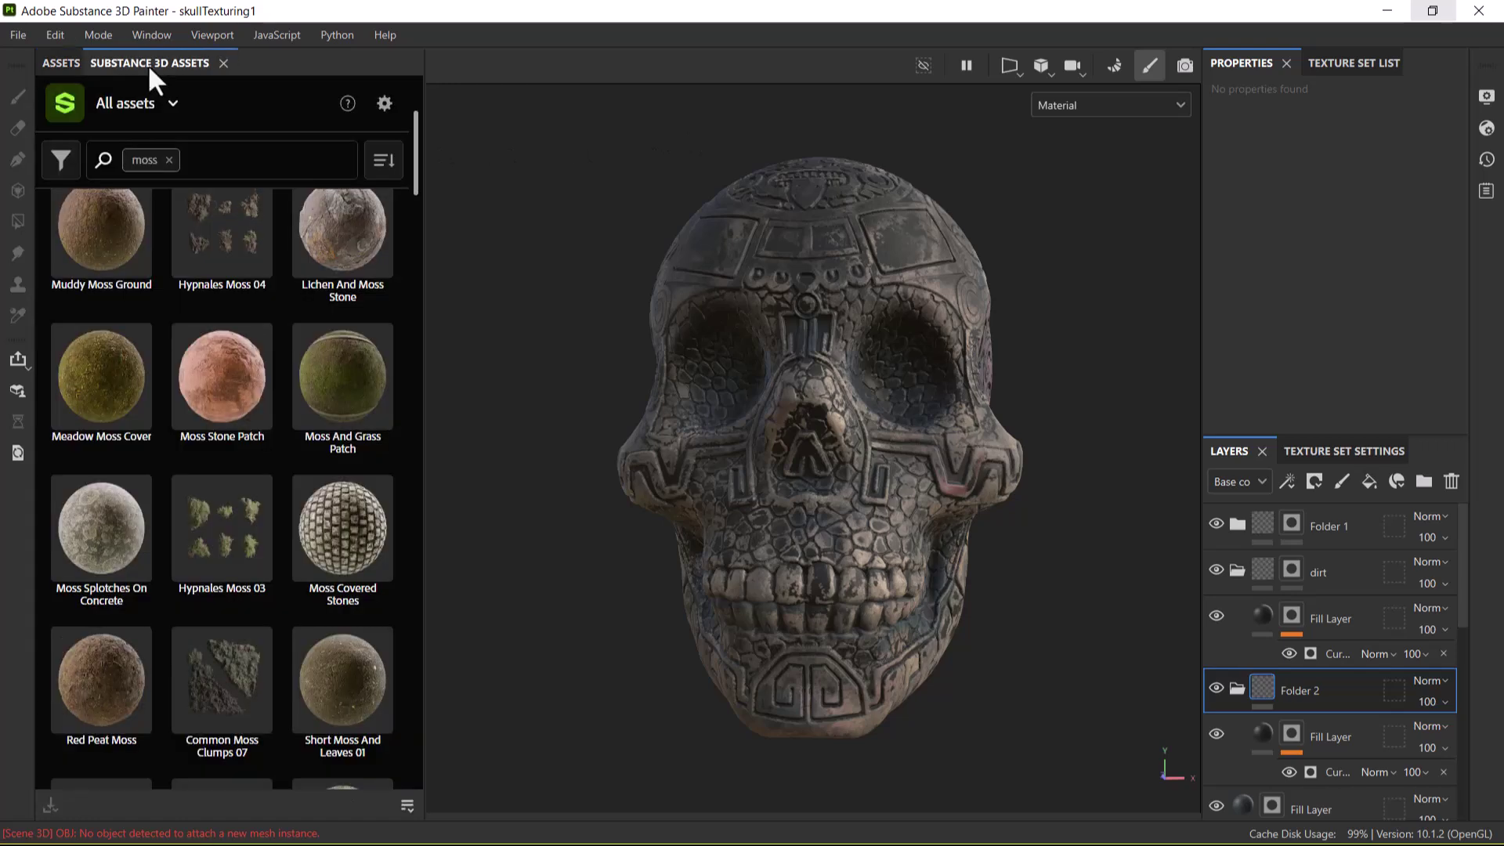
left_click(342, 370)
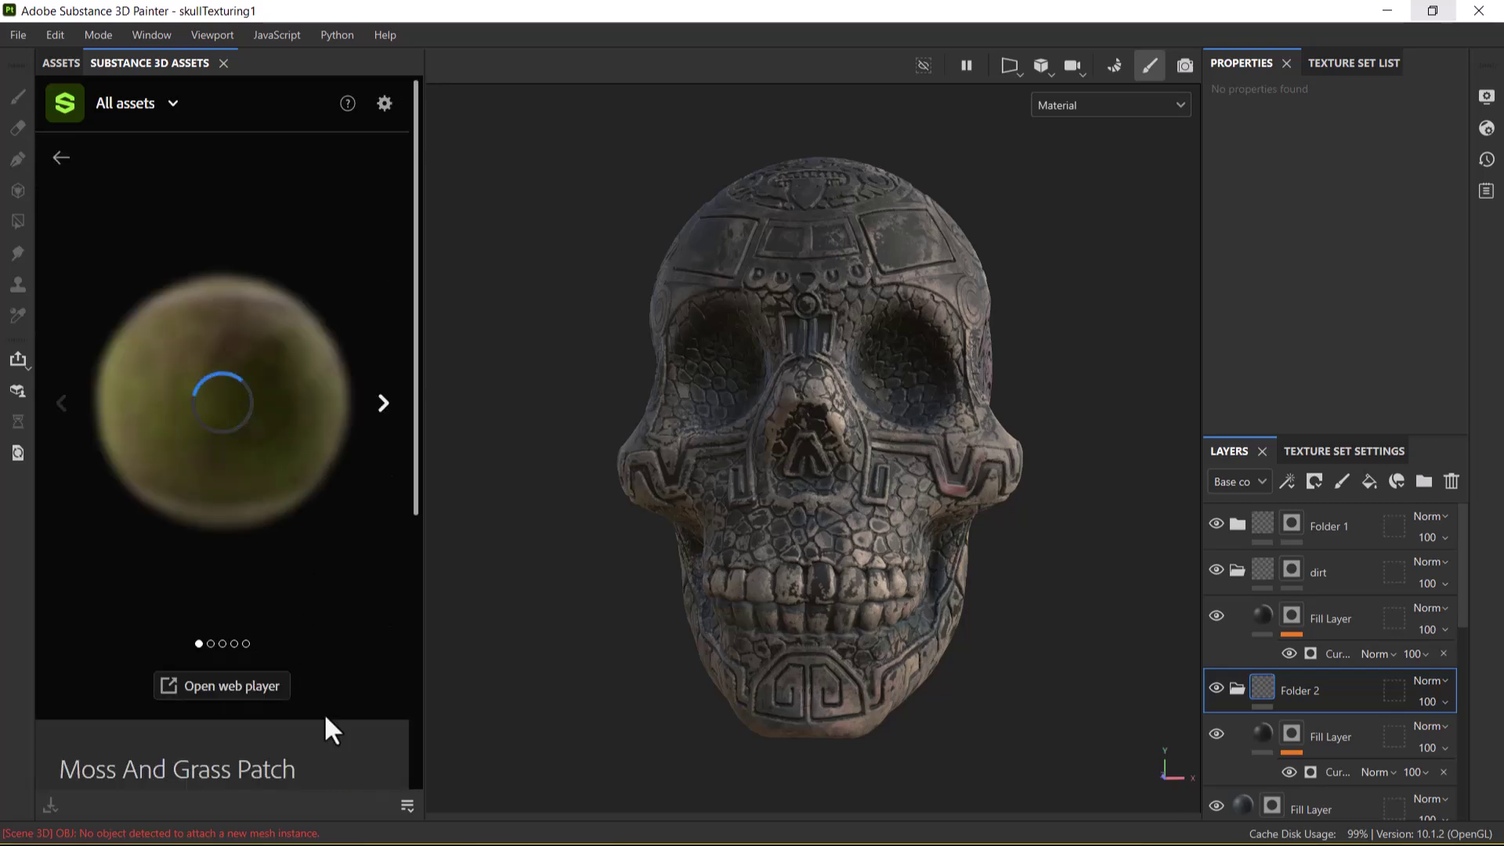
Switch to ZBrush, abort the running ZRemesher operation, and inspect the pillar shaft and its base.
key("super")
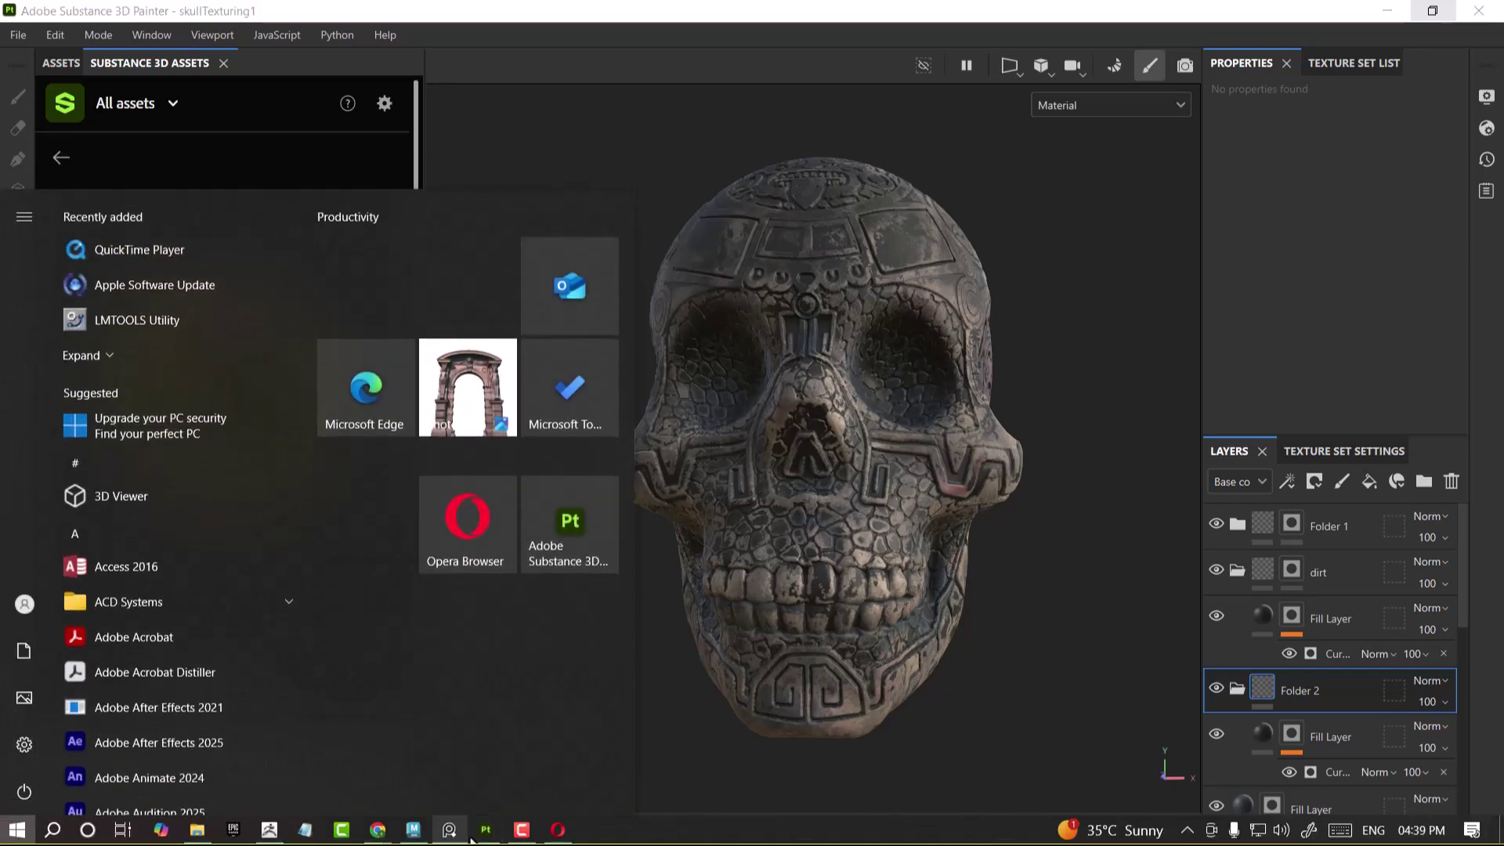
left_click(269, 830)
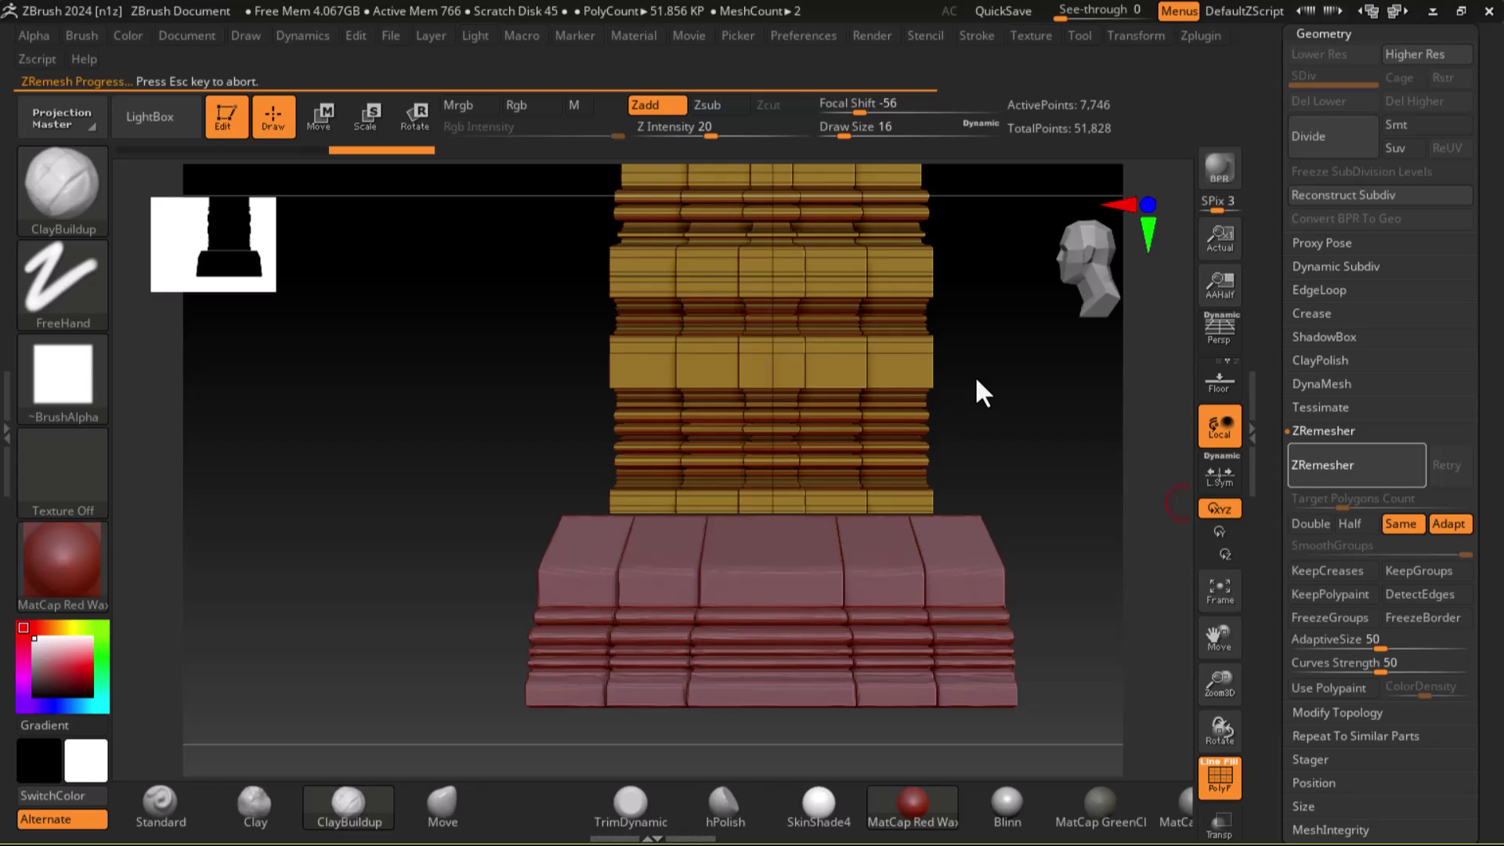
key("Escape")
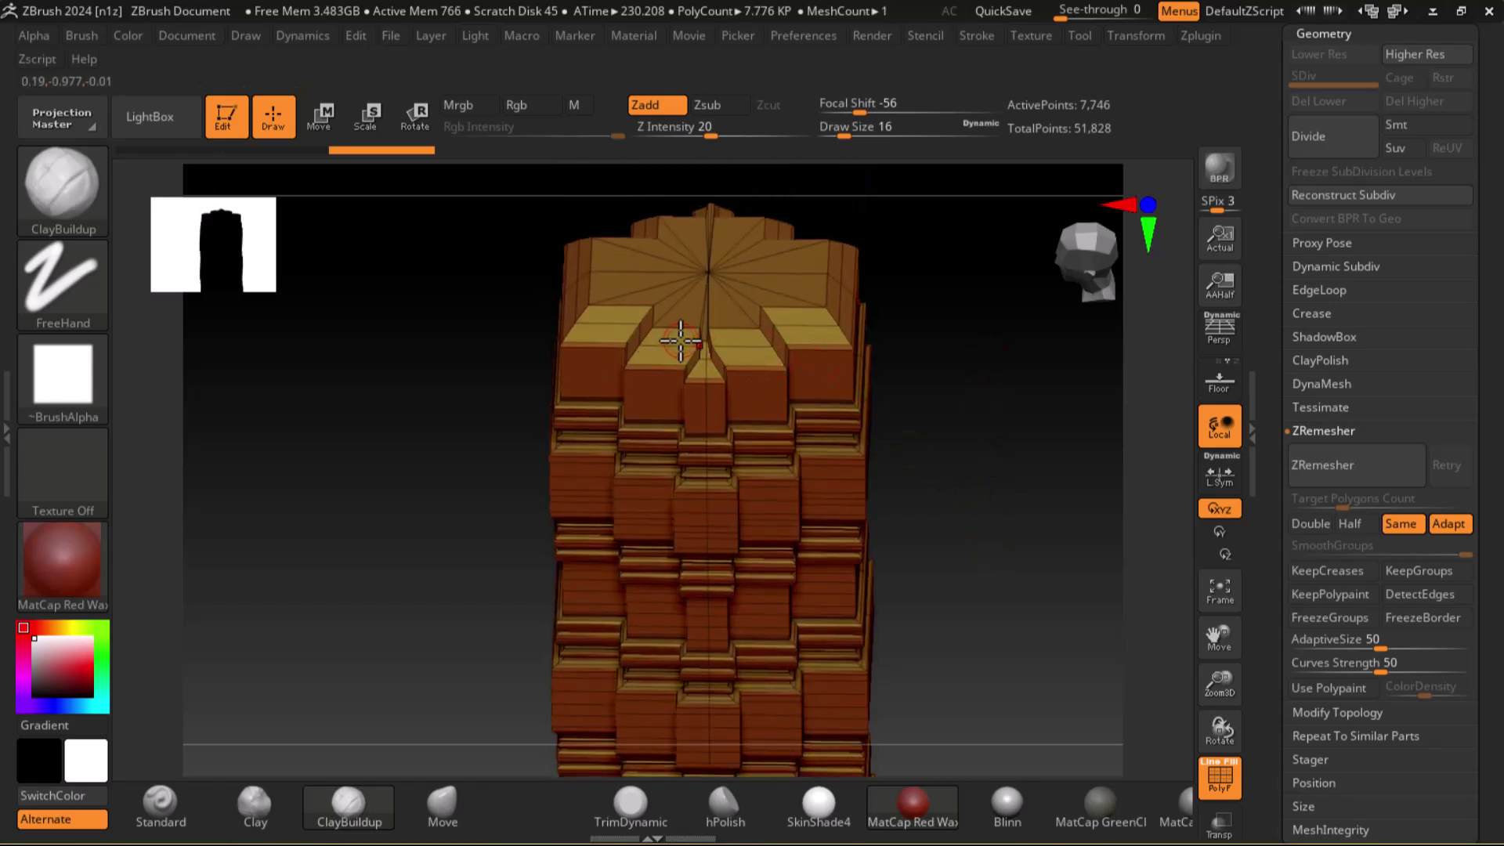
left_click_drag(1013, 475, 957, 534)
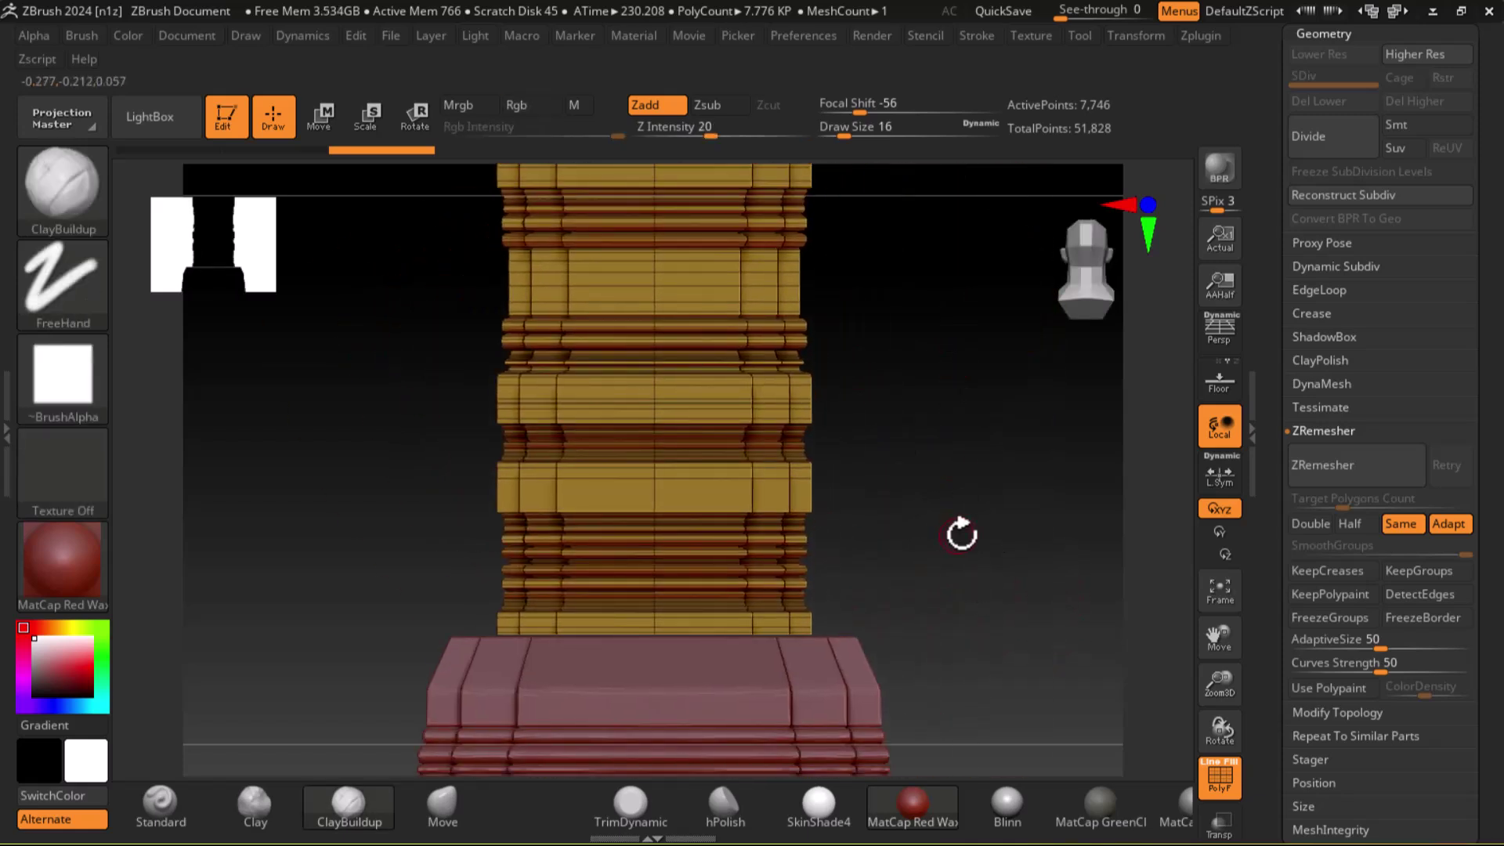
Bring up the skull reference board over ZBrush, place it beside the pillar base, and examine the temple pillar bases in its images.
key("super")
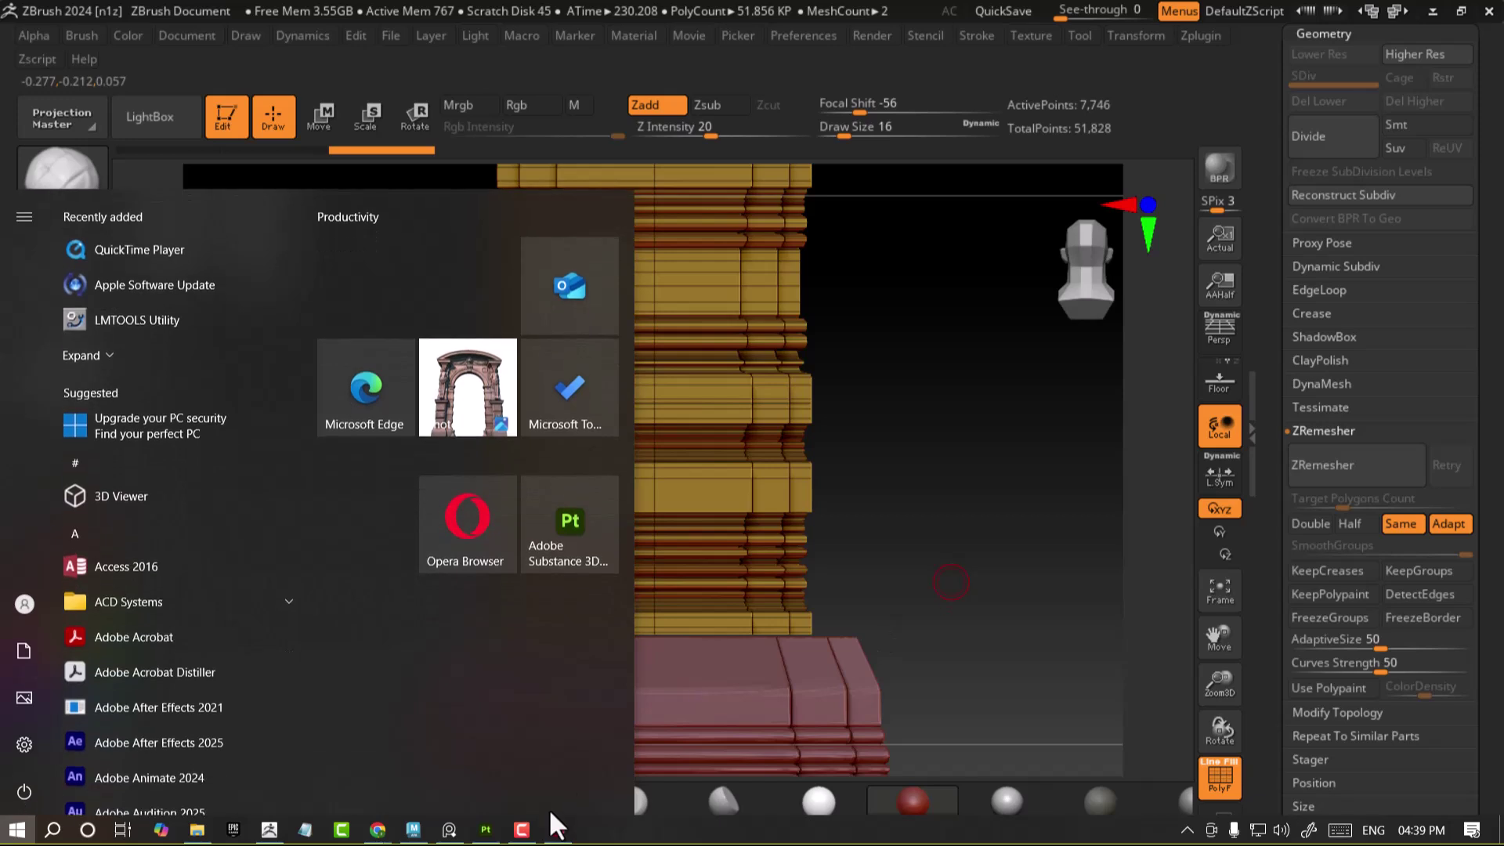
left_click(447, 831)
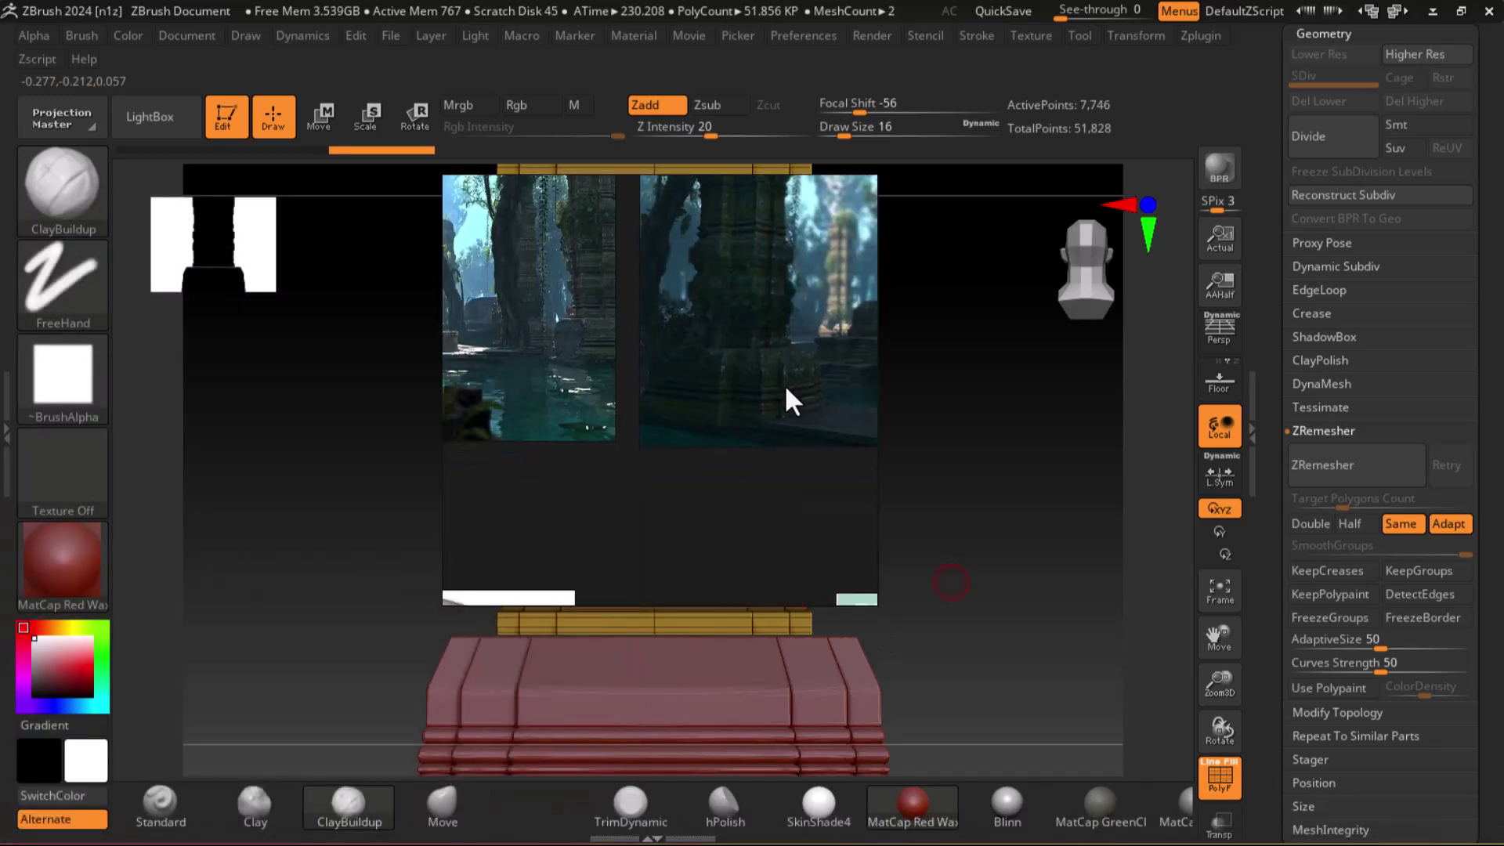
left_click_drag(657, 188, 943, 182)
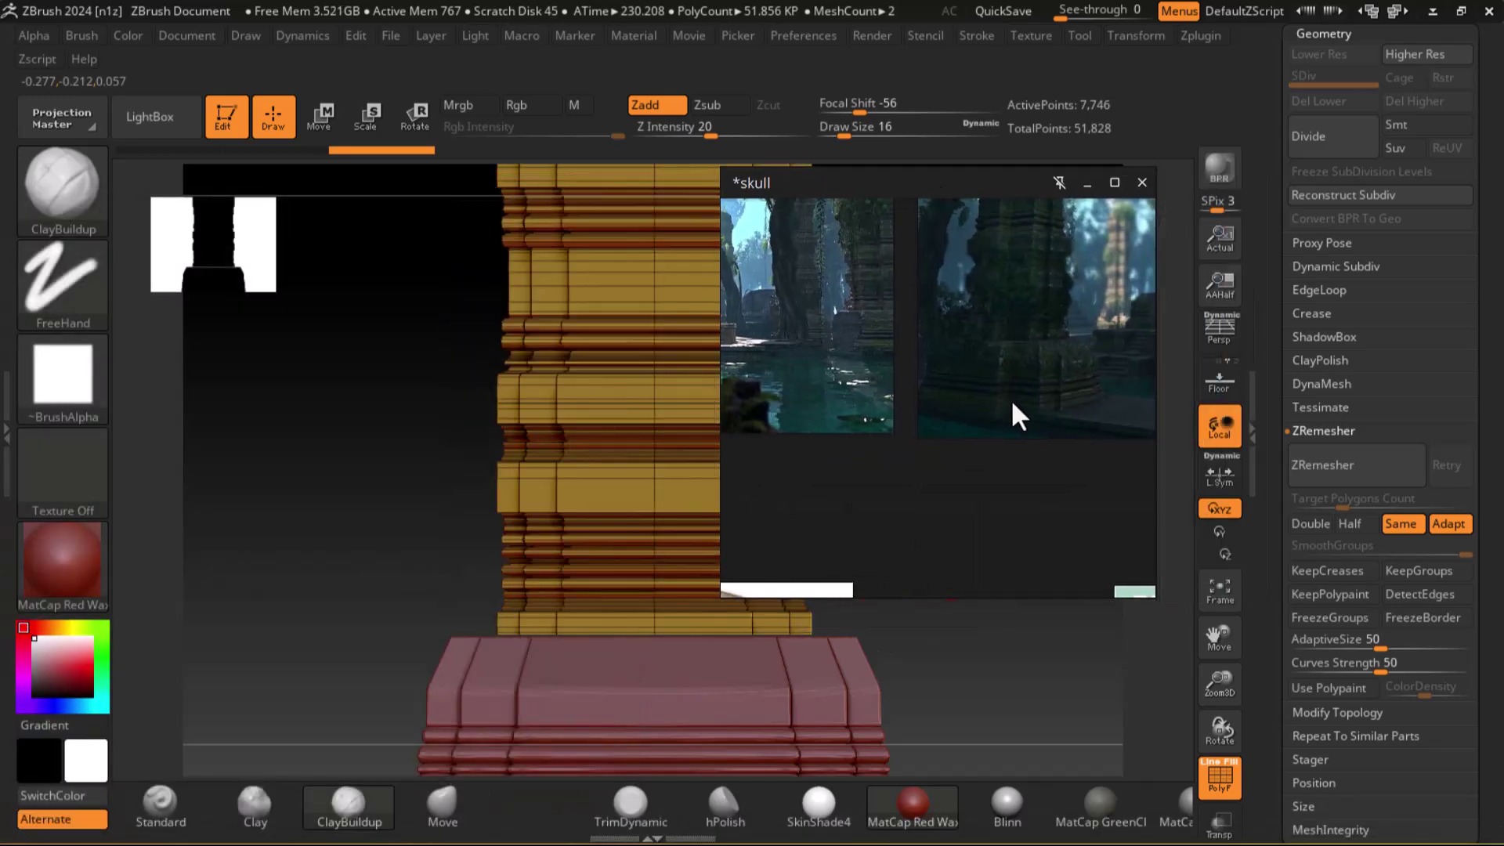
scroll(1034, 396, "up", 1)
scroll(901, 337, "up", 3)
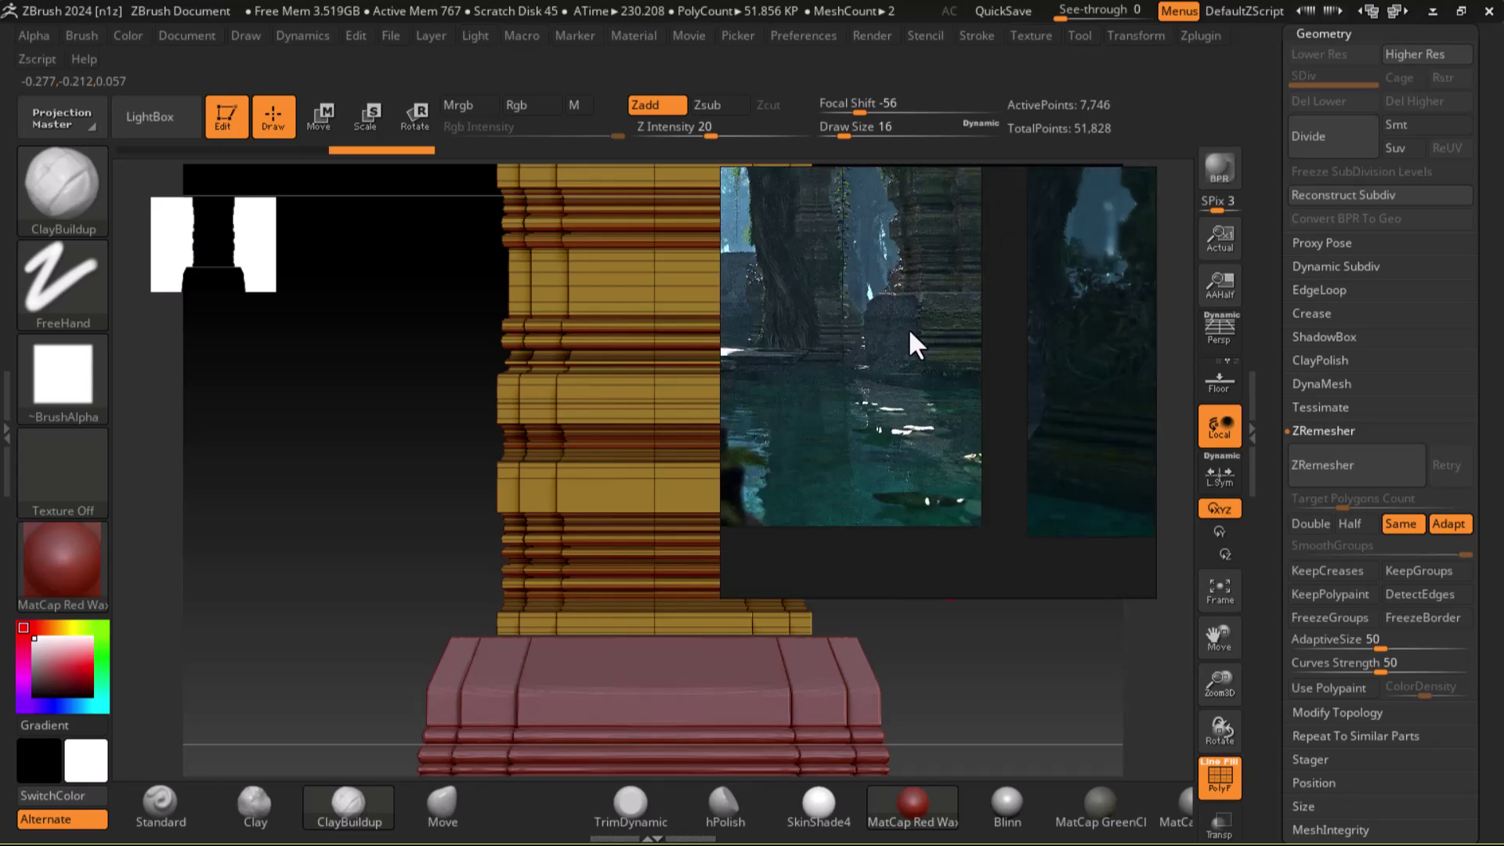
middle_click_drag(975, 383, 773, 365)
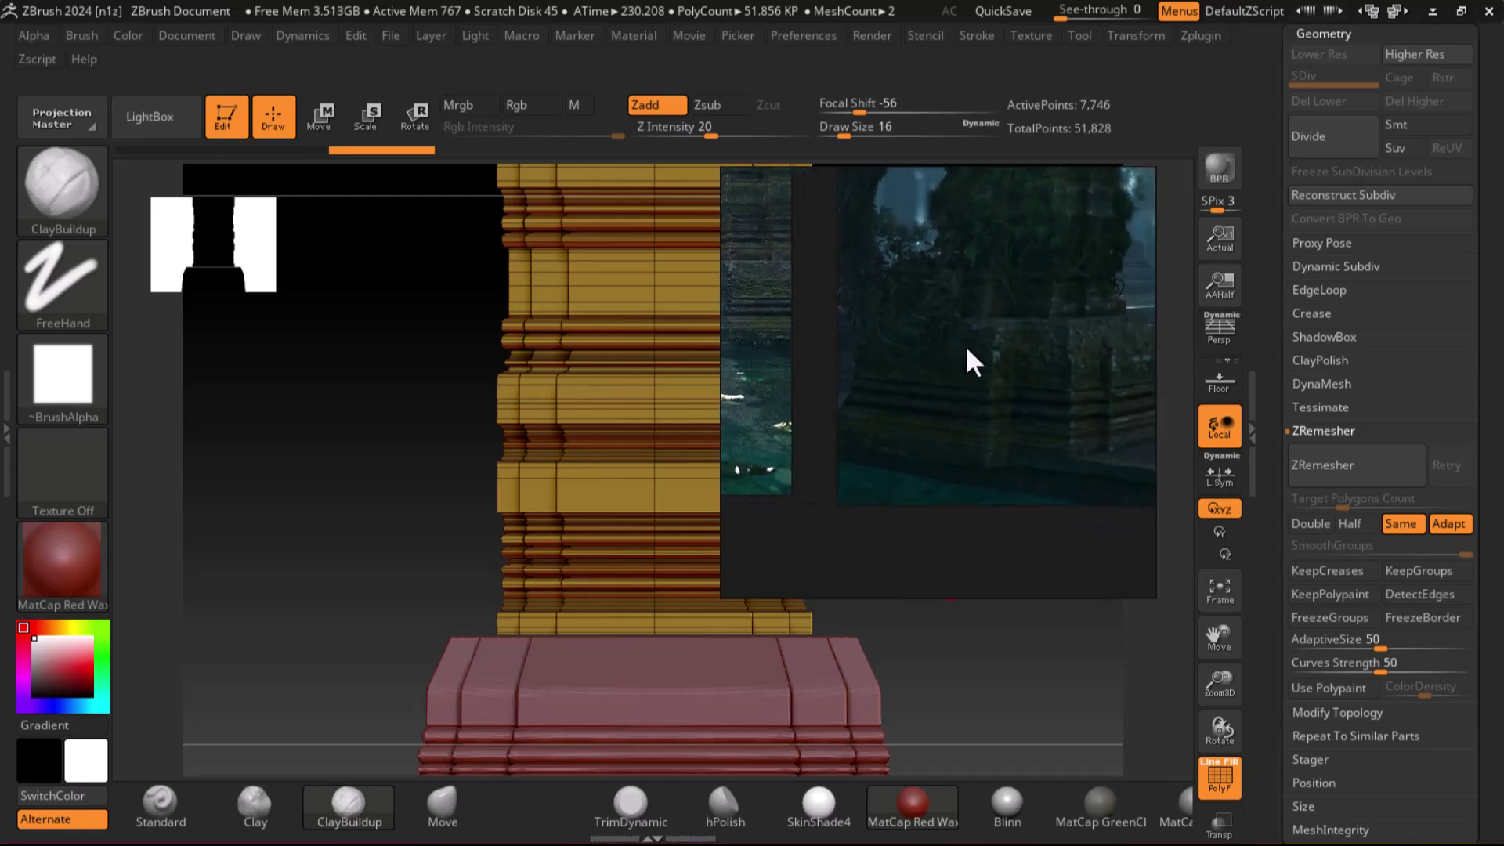
middle_click_drag(978, 382, 1060, 377)
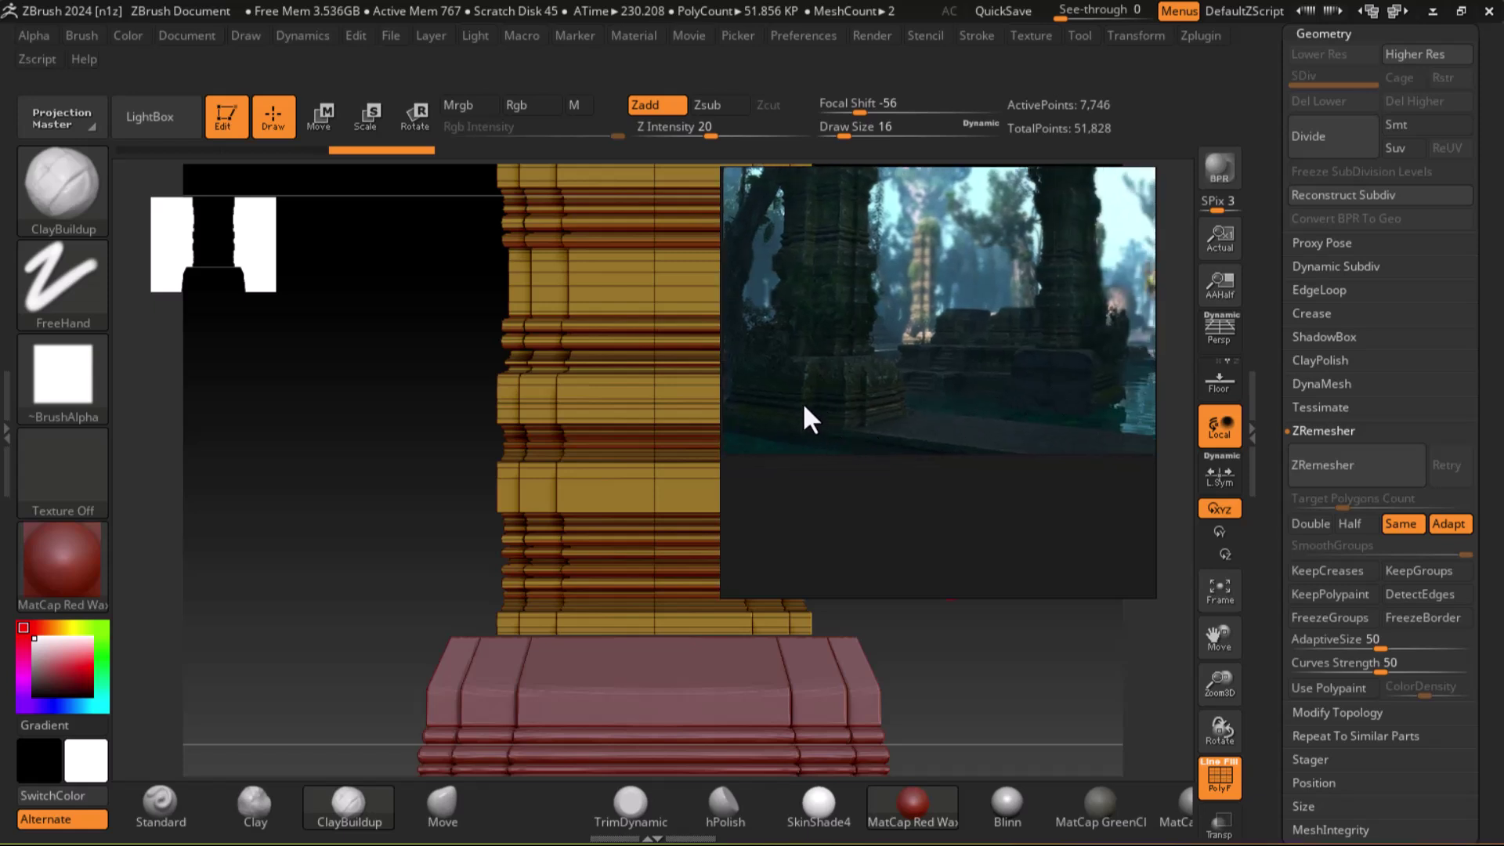
left_click_drag(994, 706, 685, 462)
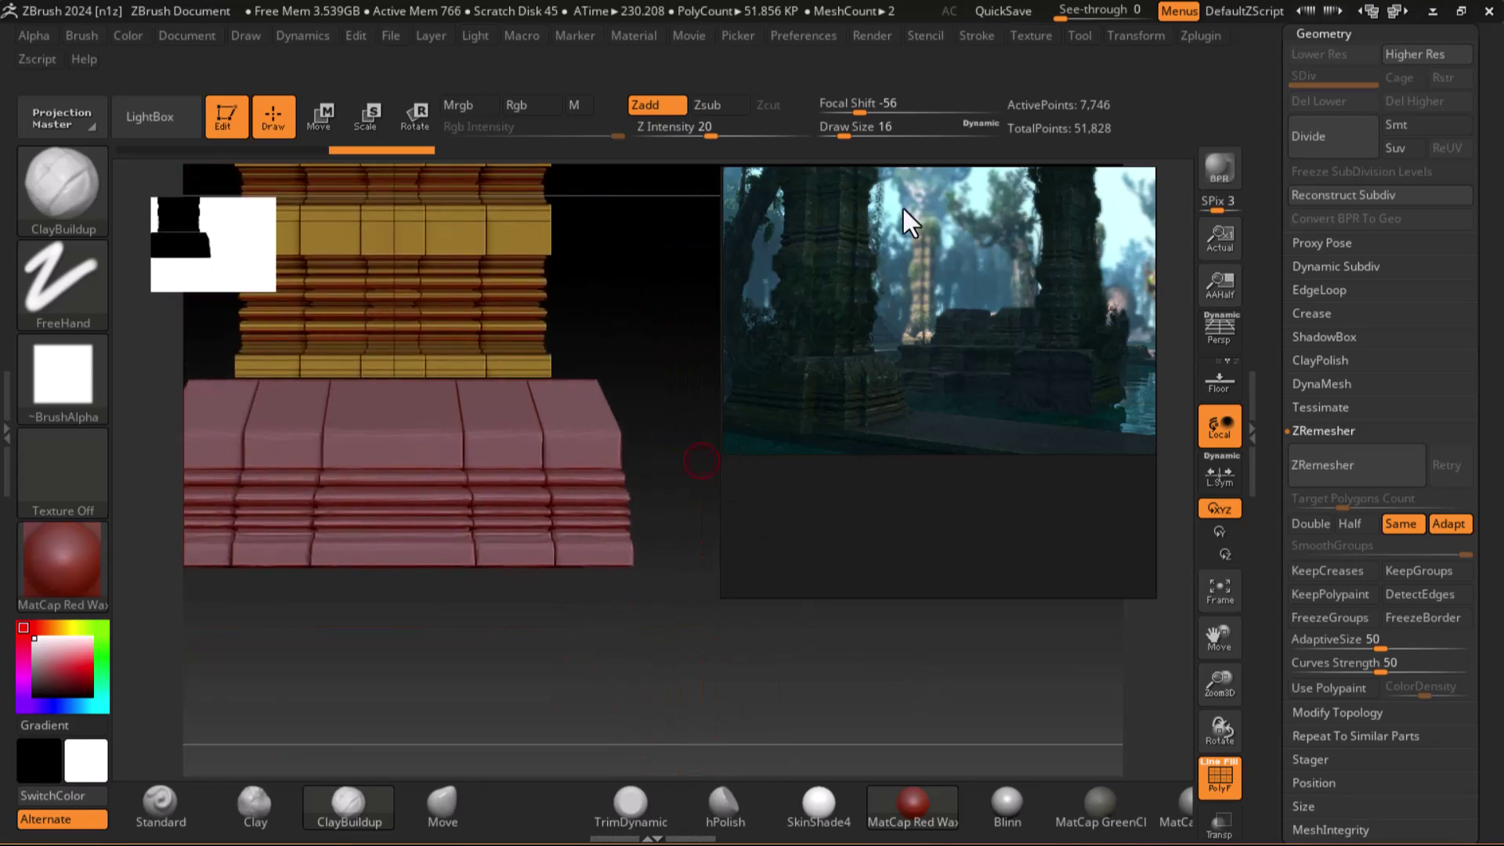
left_click_drag(887, 178, 1022, 168)
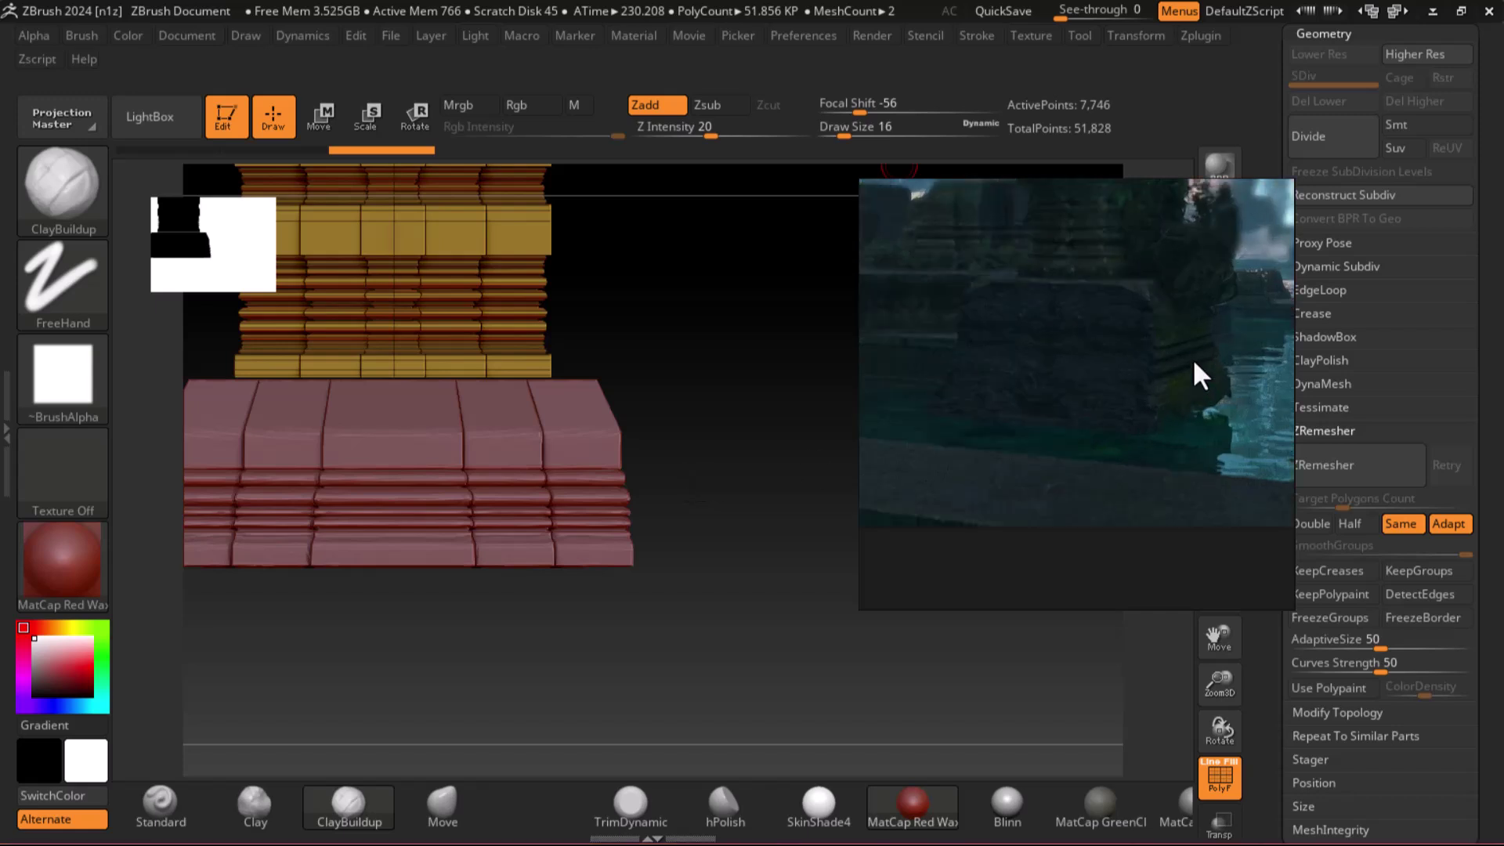
Make the pillar's base the active subtool with its polyframe shown.
mouse_move(799, 440)
left_mouse_down()
mouse_move(720, 416)
mouse_move(778, 430)
left_mouse_up()
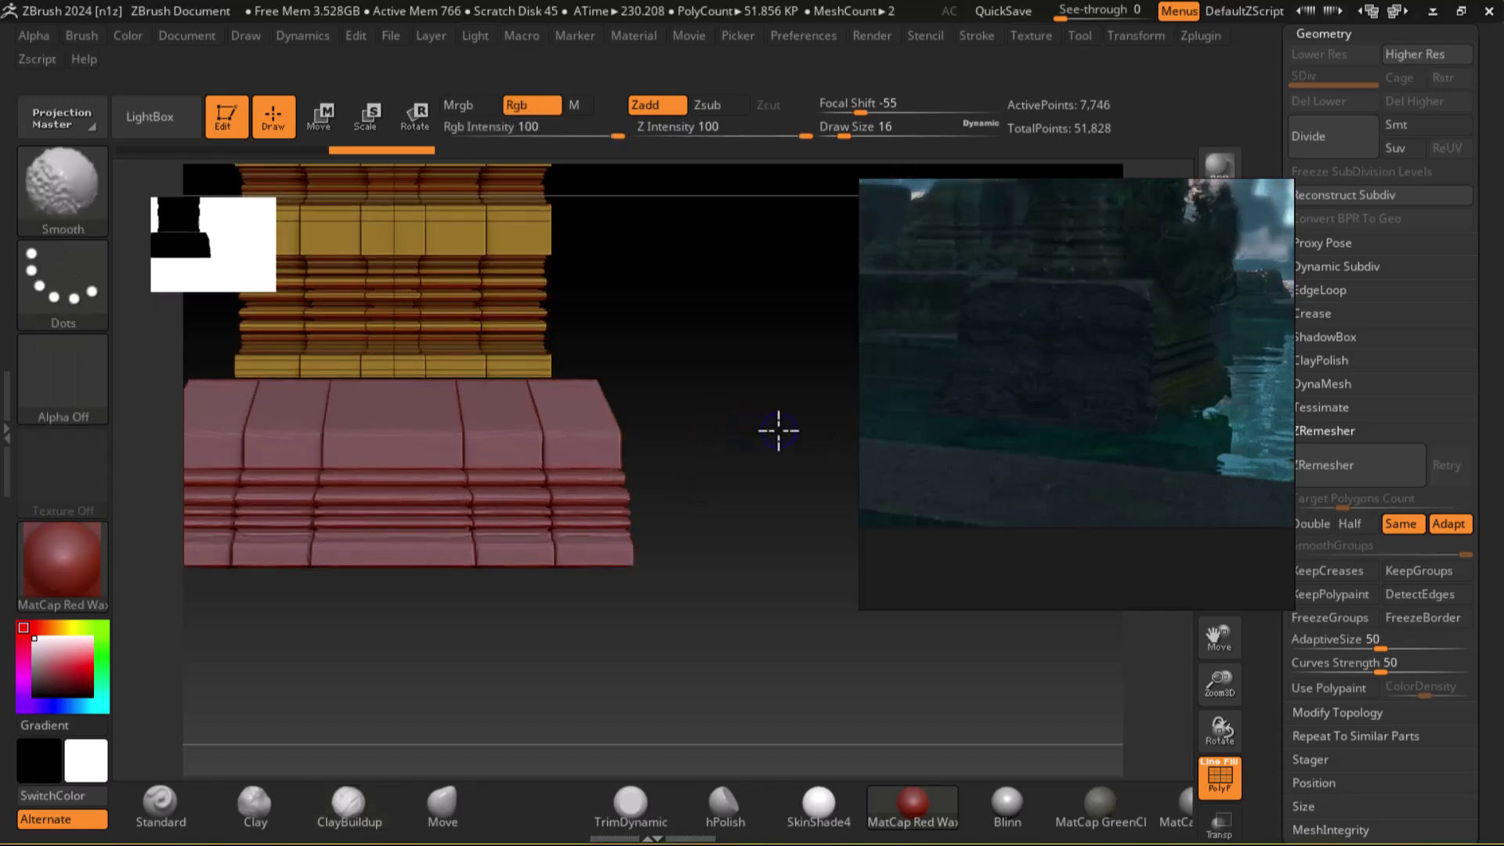
key("shift+f")
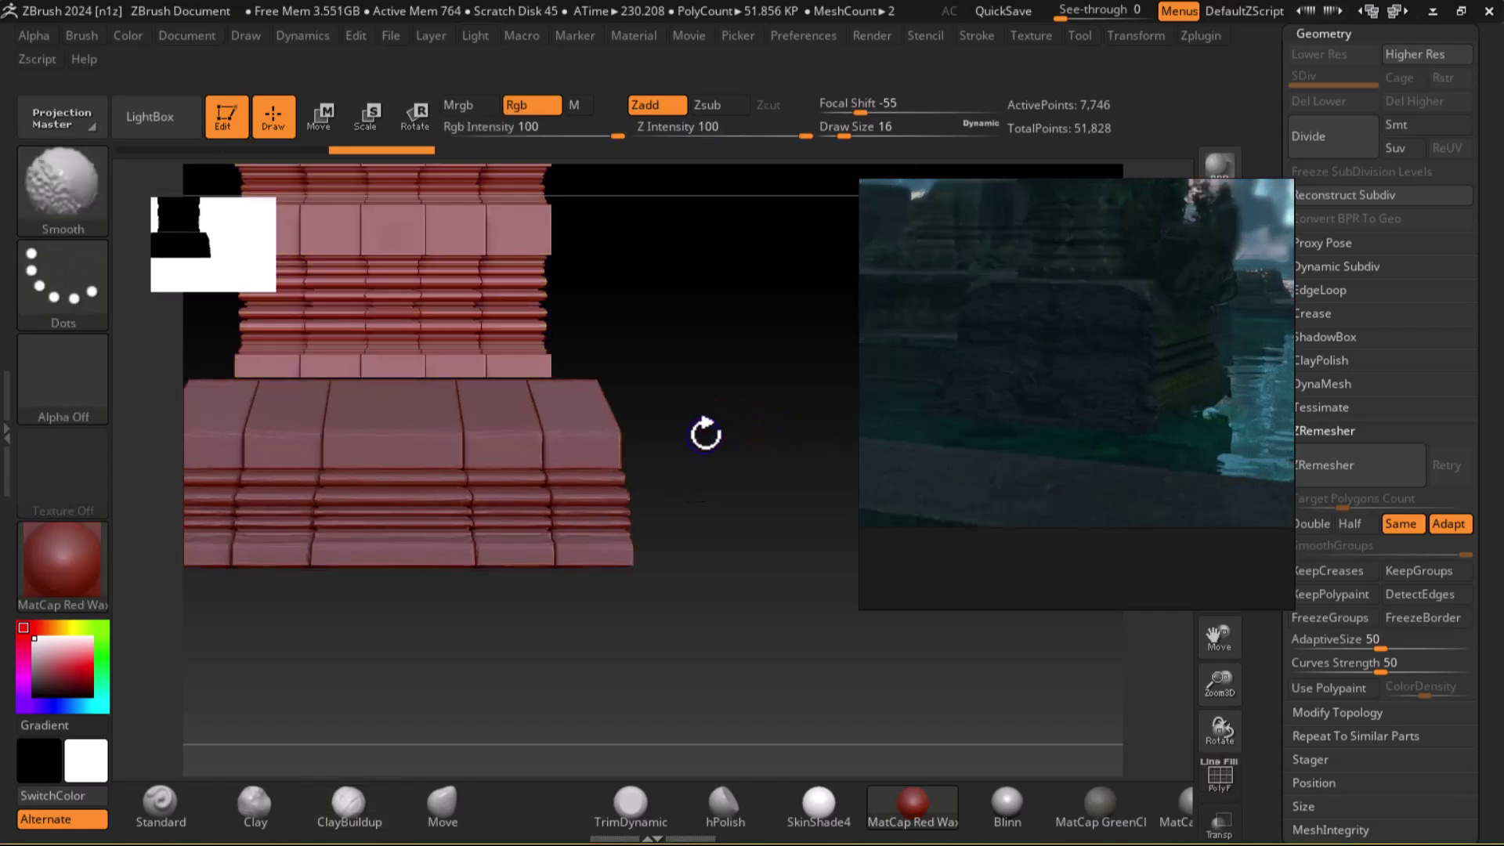
key("shift+f")
left_click(594, 428, "alt")
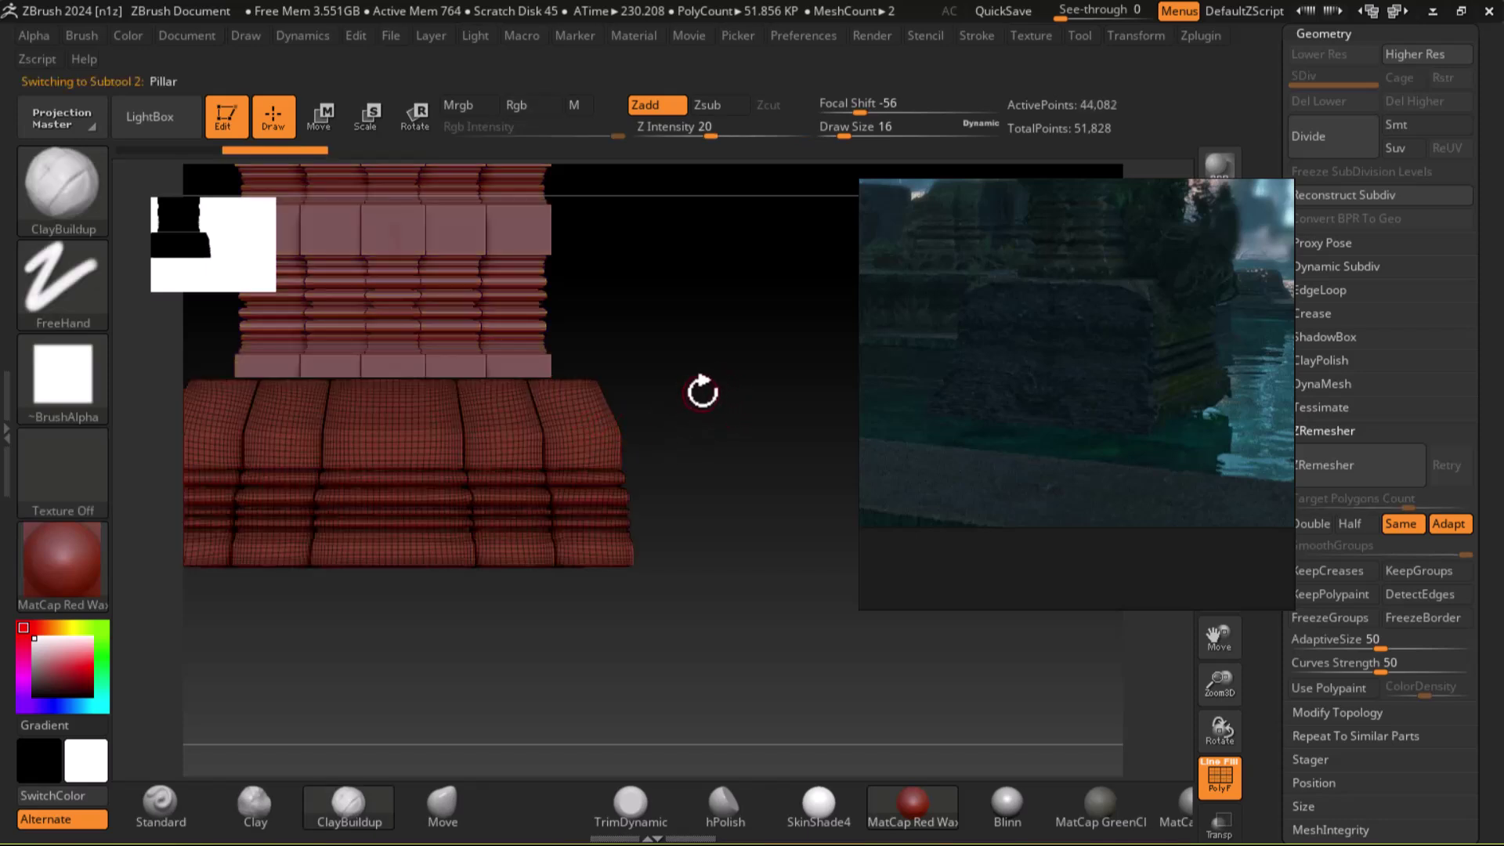
Clip one side of the pillar base flat along a vertical line with the ClipCurve brush, and hide the polyframe.
key("ctrl+shift")
left_click(63, 190, "ctrl+shift")
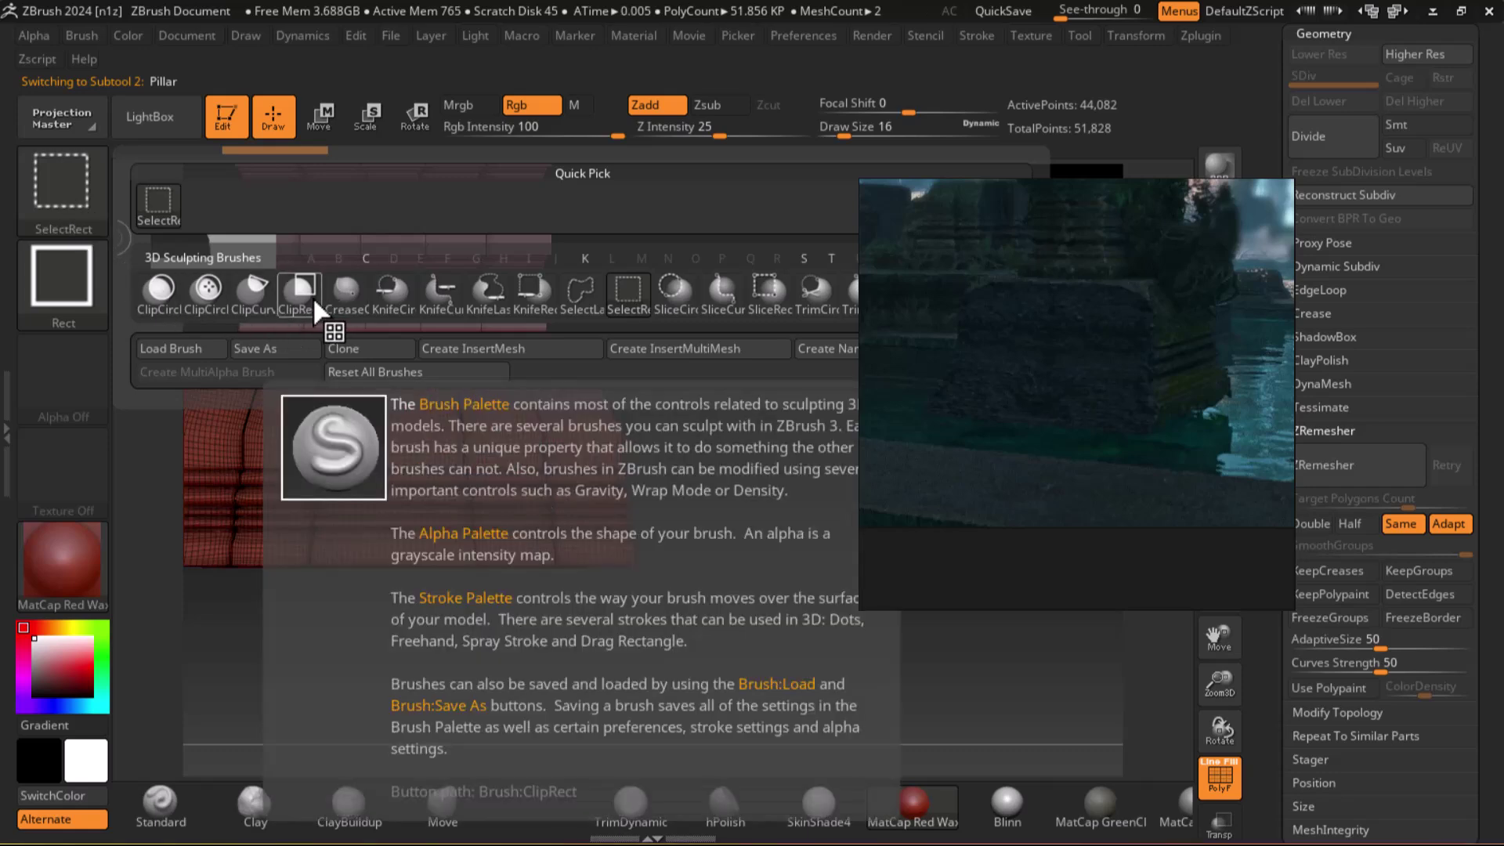
left_click(261, 296, "ctrl+shift")
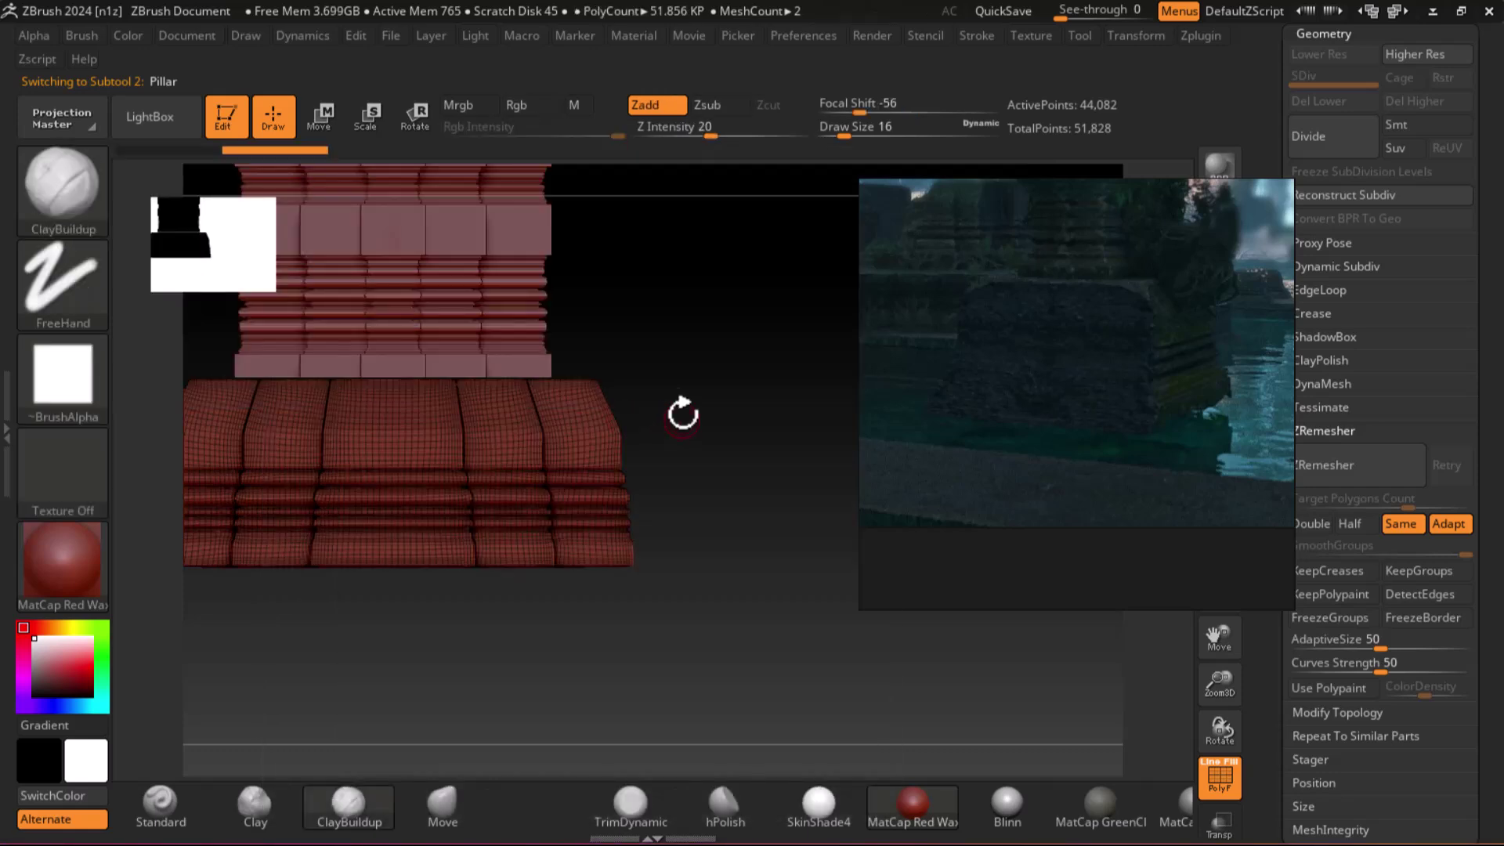
mouse_move(599, 290)
left_mouse_down("ctrl+shift")
mouse_move(581, 520)
mouse_move(614, 548)
mouse_move(600, 616)
left_mouse_up("ctrl+shift")
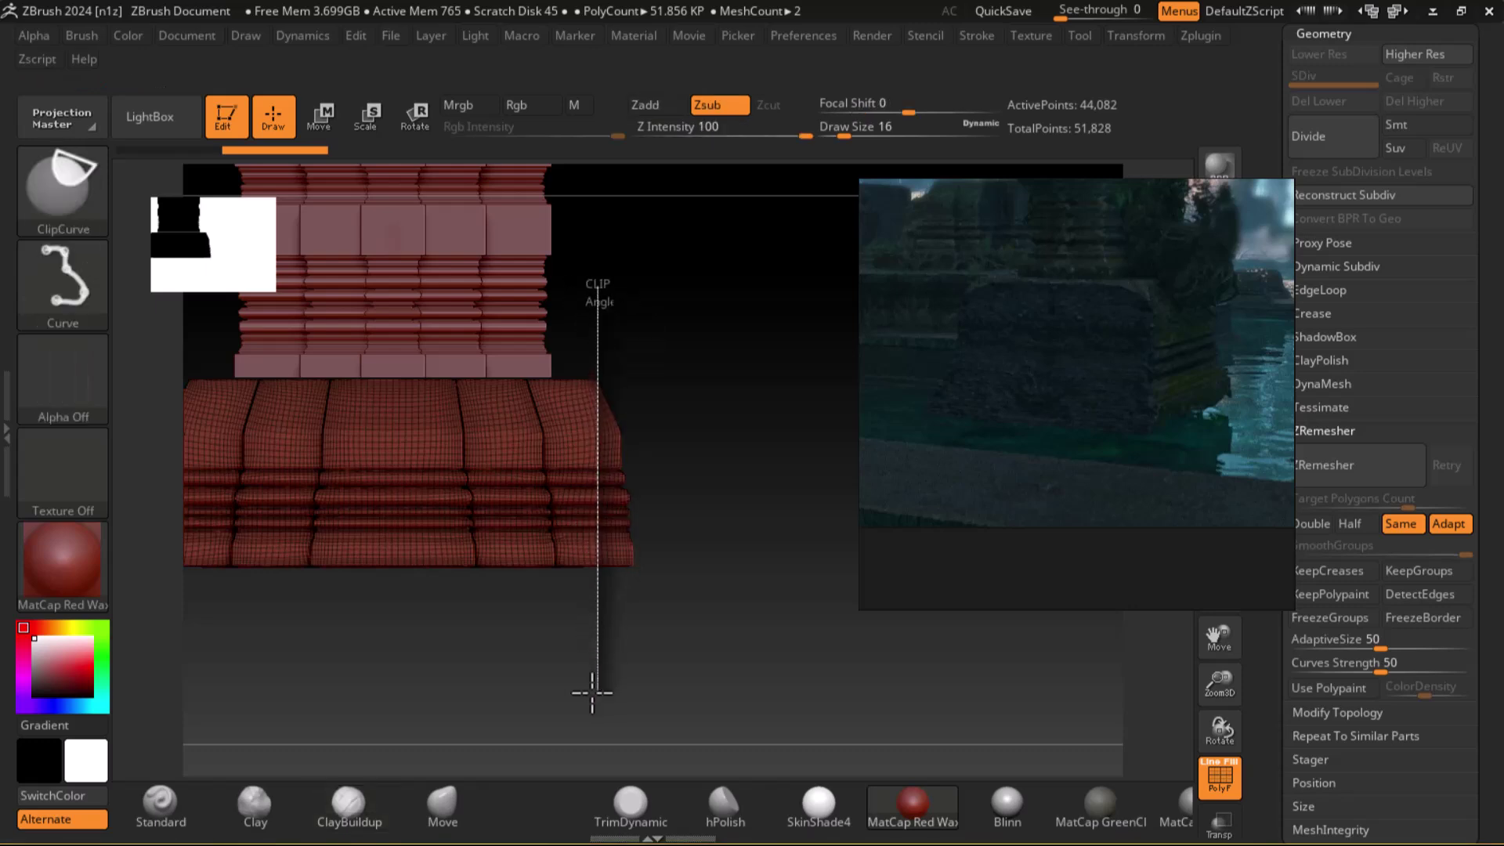
mouse_move(593, 694)
left_mouse_down("ctrl+shift")
mouse_move(622, 594)
mouse_move(580, 600)
left_mouse_up("ctrl+shift")
key("shift+f")
Compare the clipped pillar base from several sides with the stone bases in the reference images.
left_click_drag(665, 655, 725, 643)
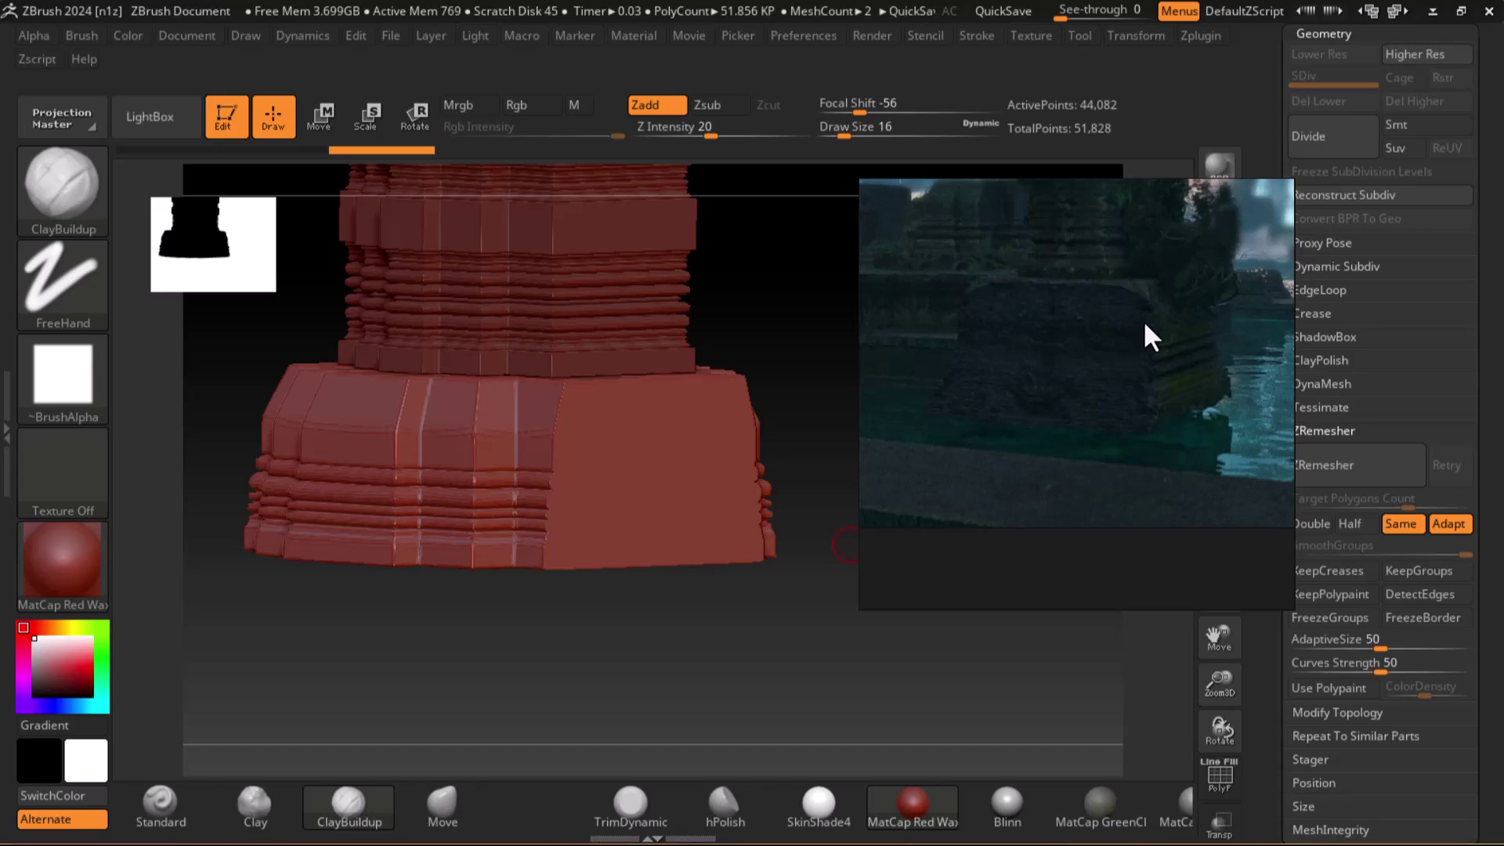
mouse_move(734, 585)
left_mouse_down()
mouse_move(695, 604)
mouse_move(745, 591)
mouse_move(719, 578)
left_mouse_up()
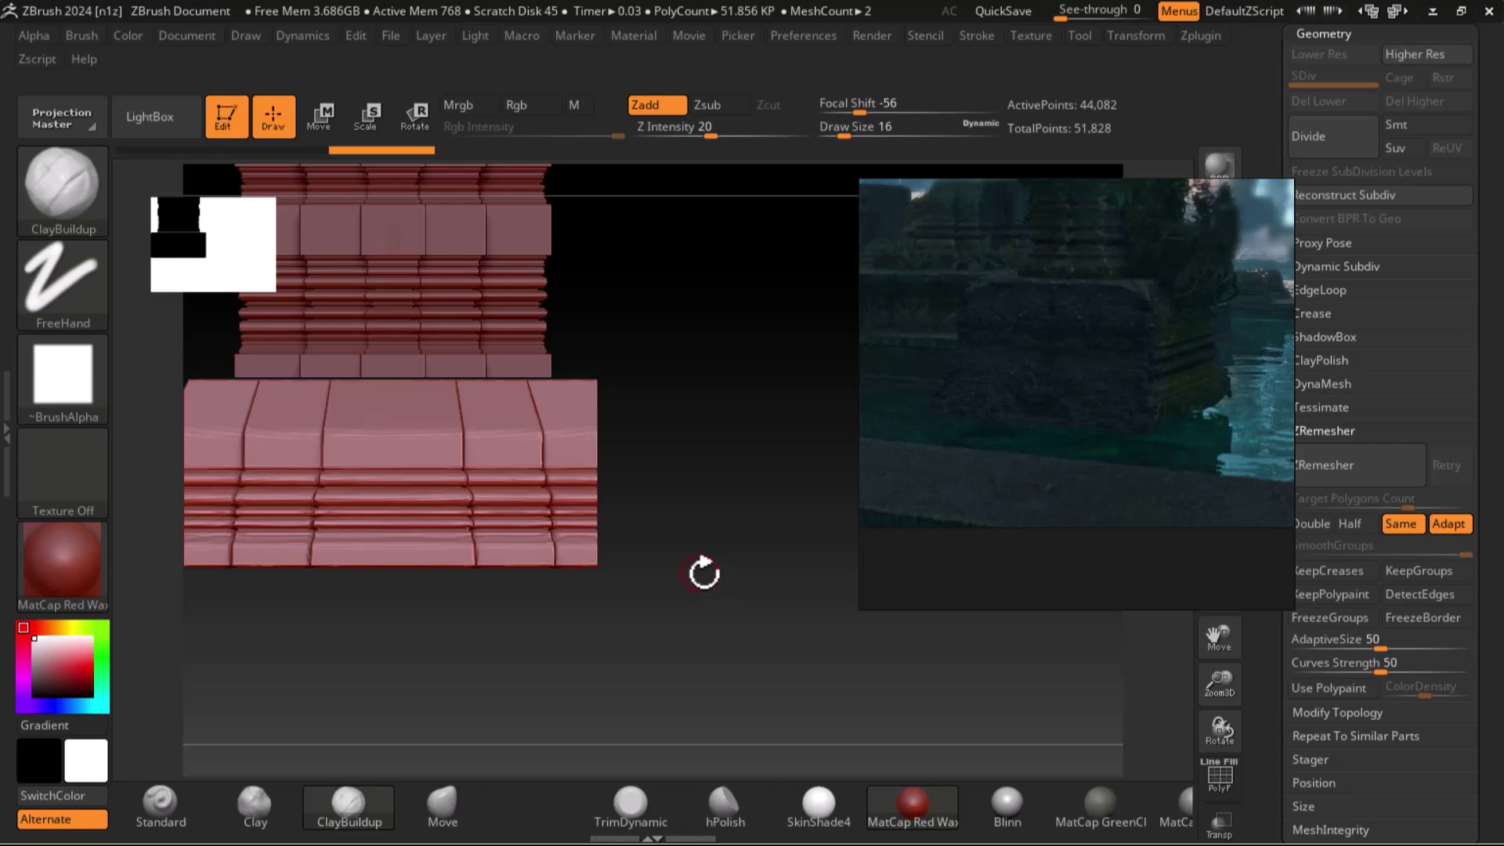
left_click_drag(662, 493, 681, 557)
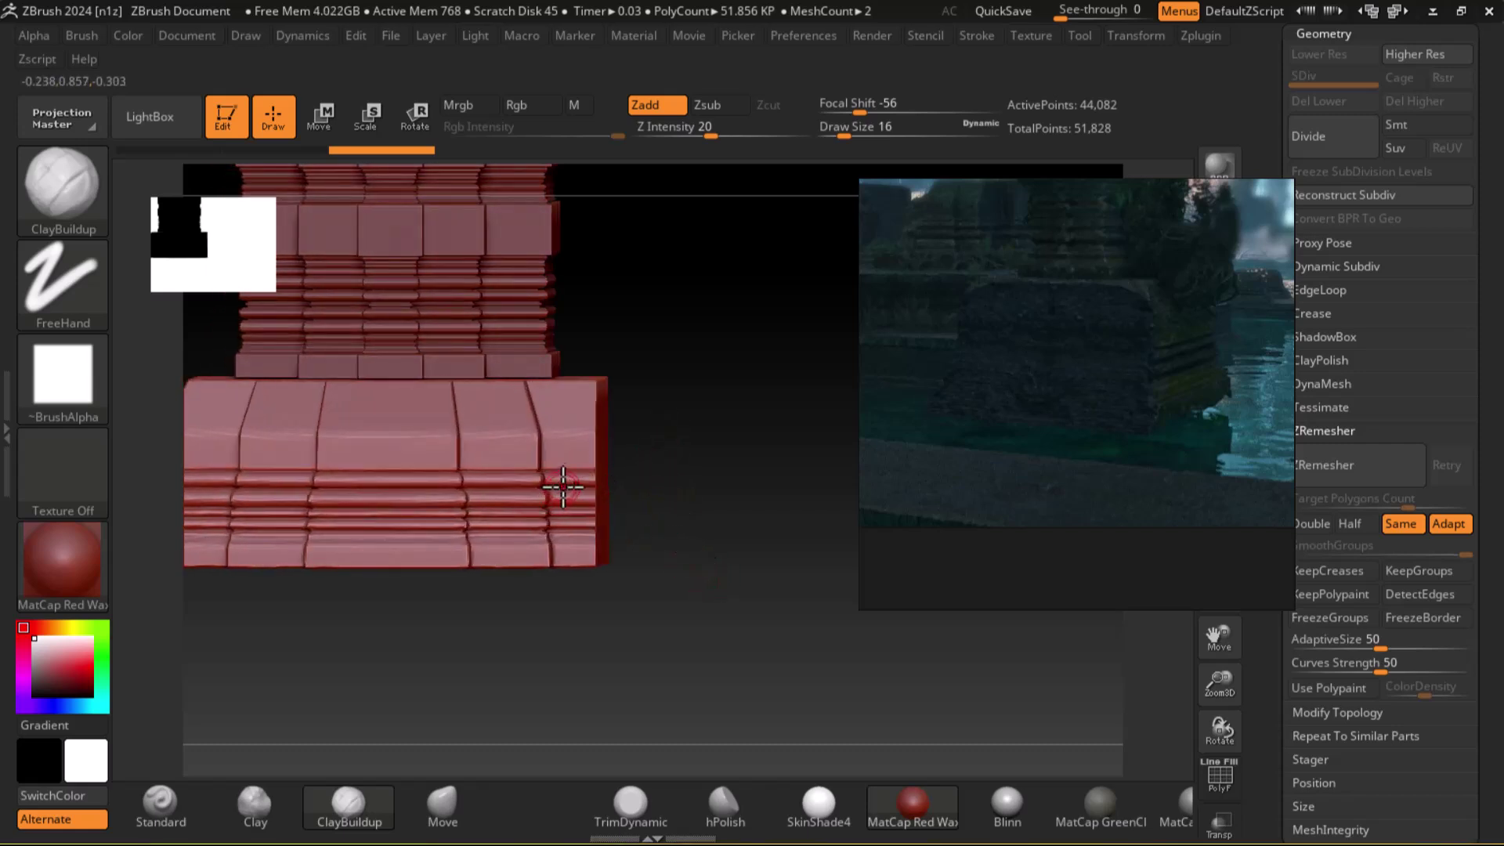
left_click_drag(723, 634, 327, 370)
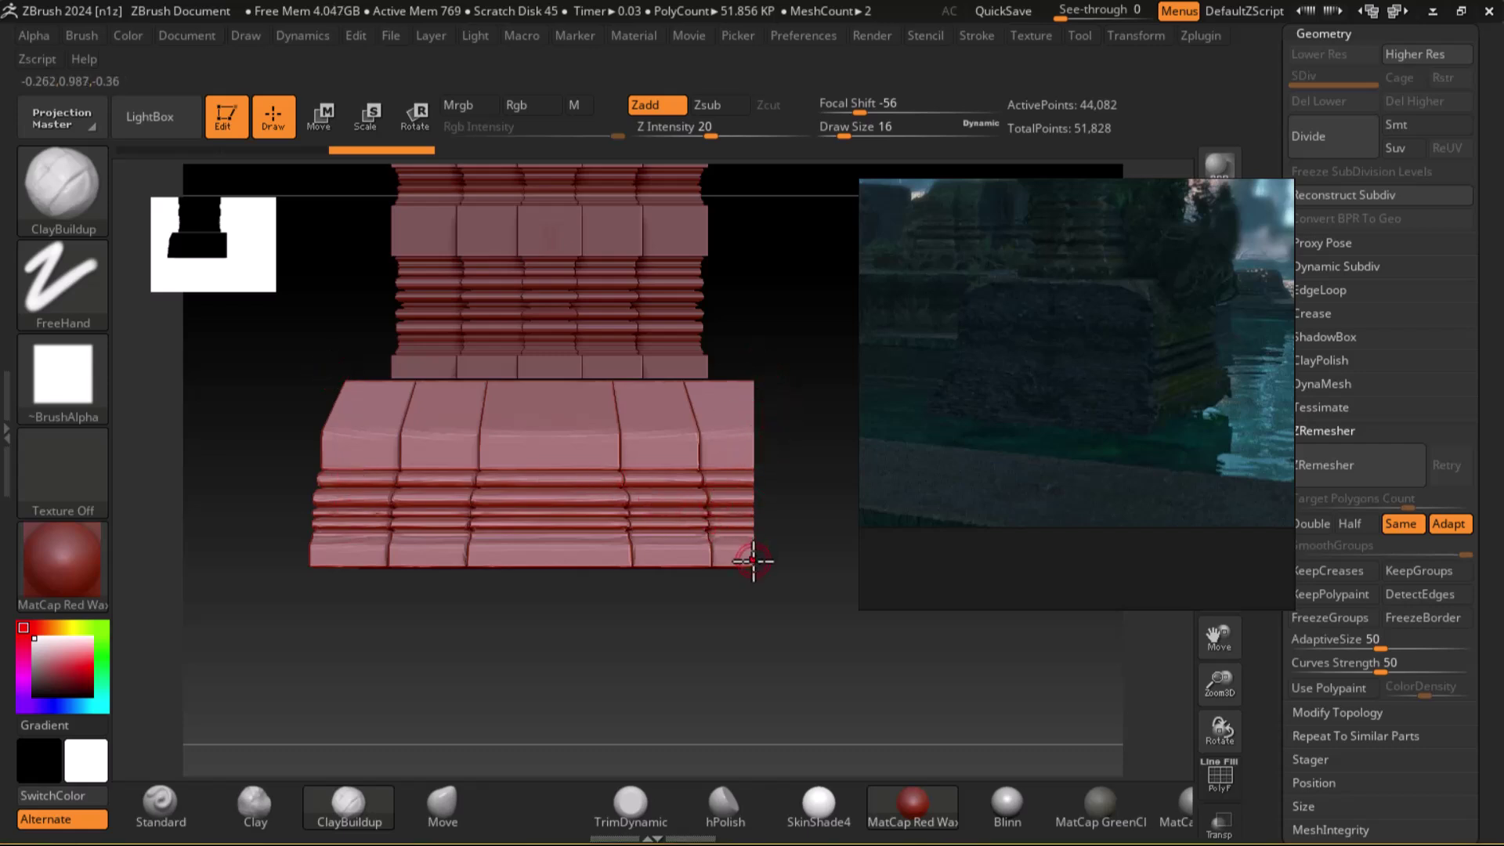
left_click_drag(697, 602, 833, 596)
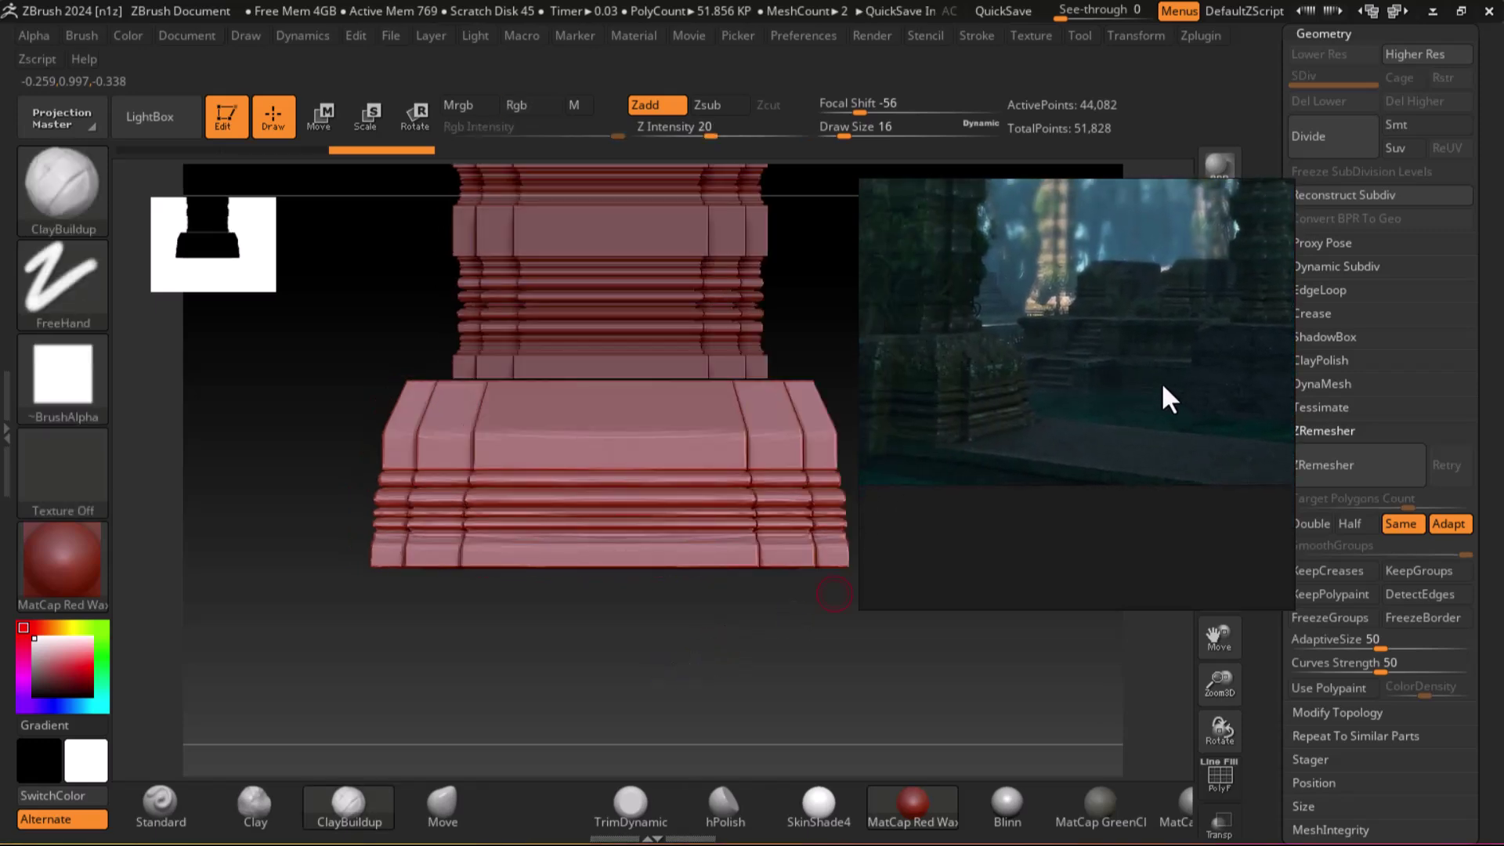
mouse_move(581, 679)
left_mouse_down()
mouse_move(548, 661)
mouse_move(574, 662)
left_mouse_up()
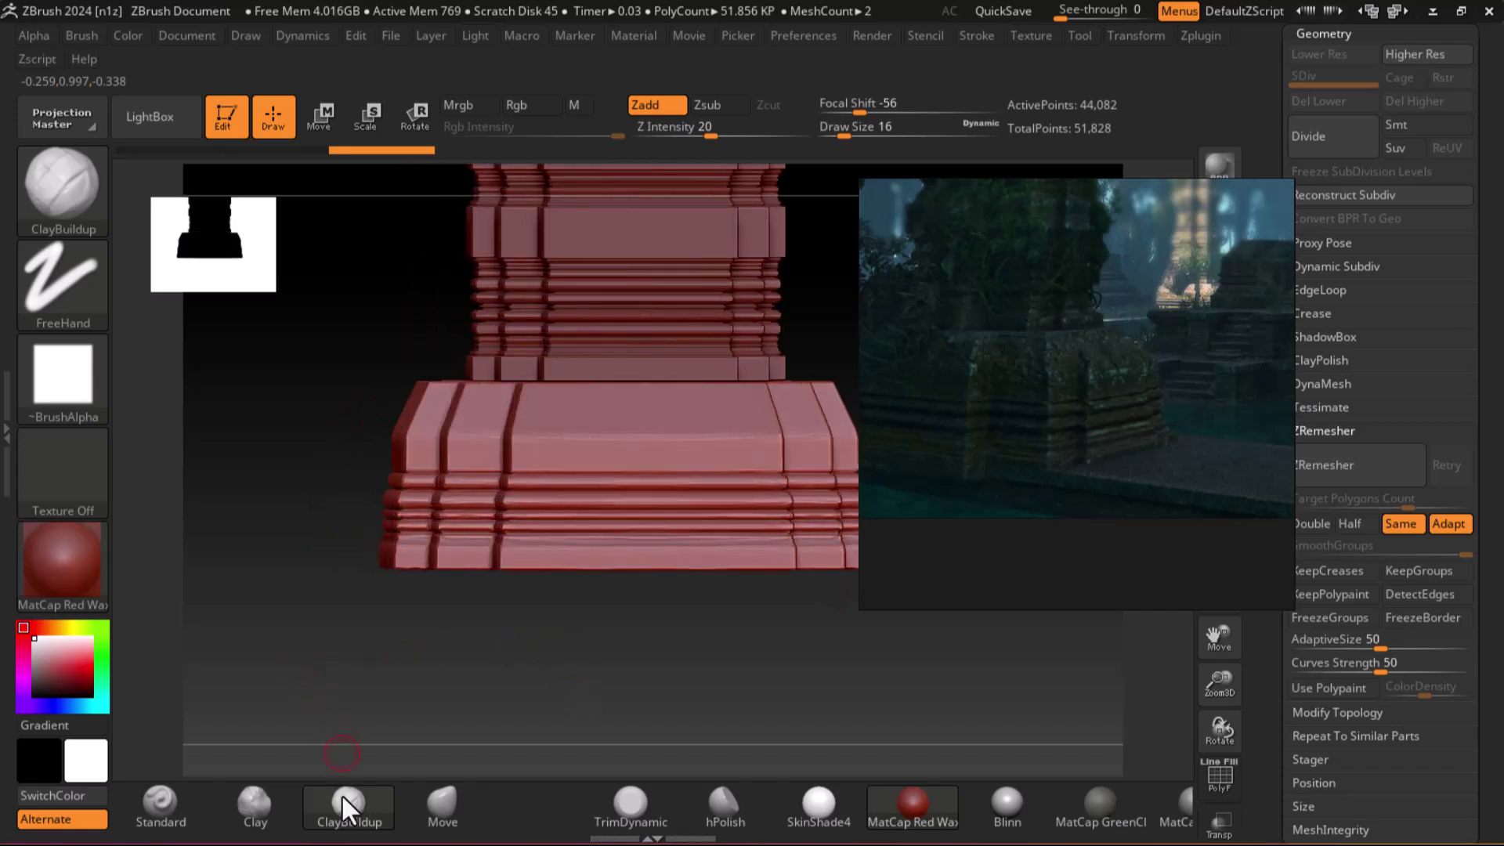
Switch to the Standard brush and subdivide the pillar base up to level 3, checking its wireframe density.
left_click(156, 803)
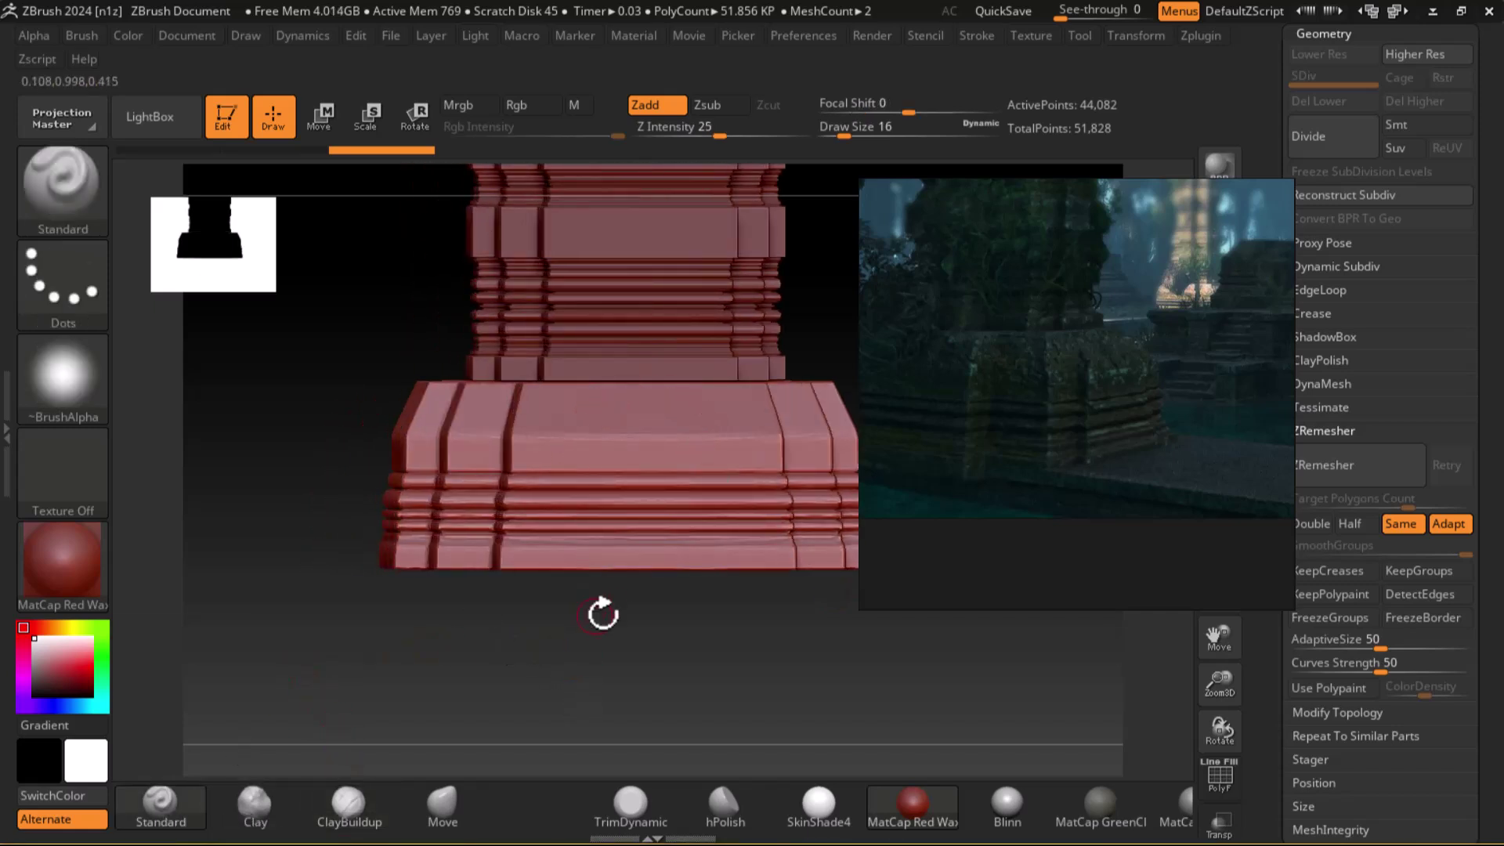
key("ctrl+d")
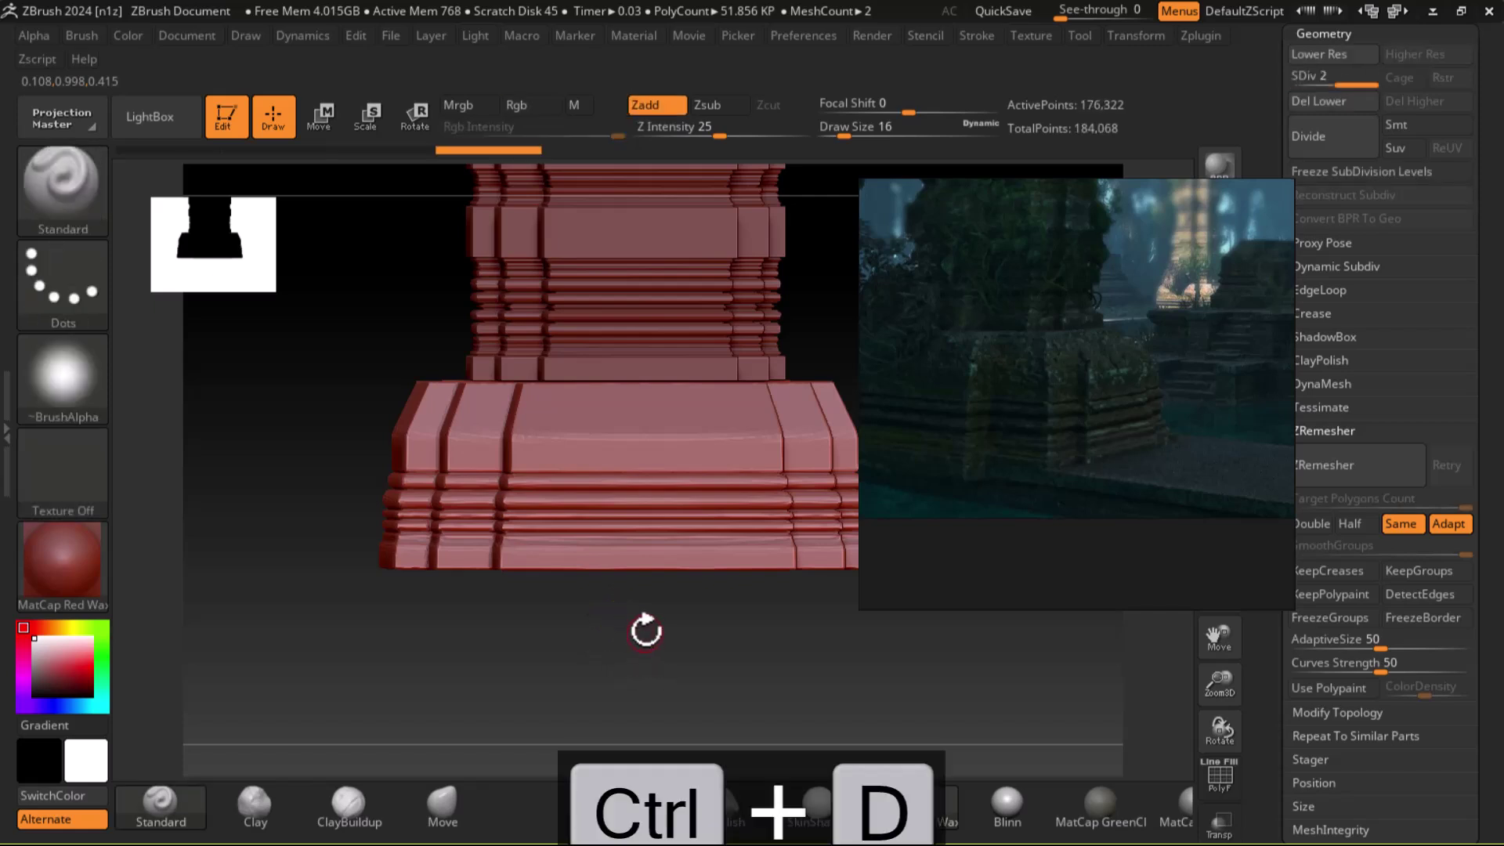
key("shift+f")
key("ctrl")
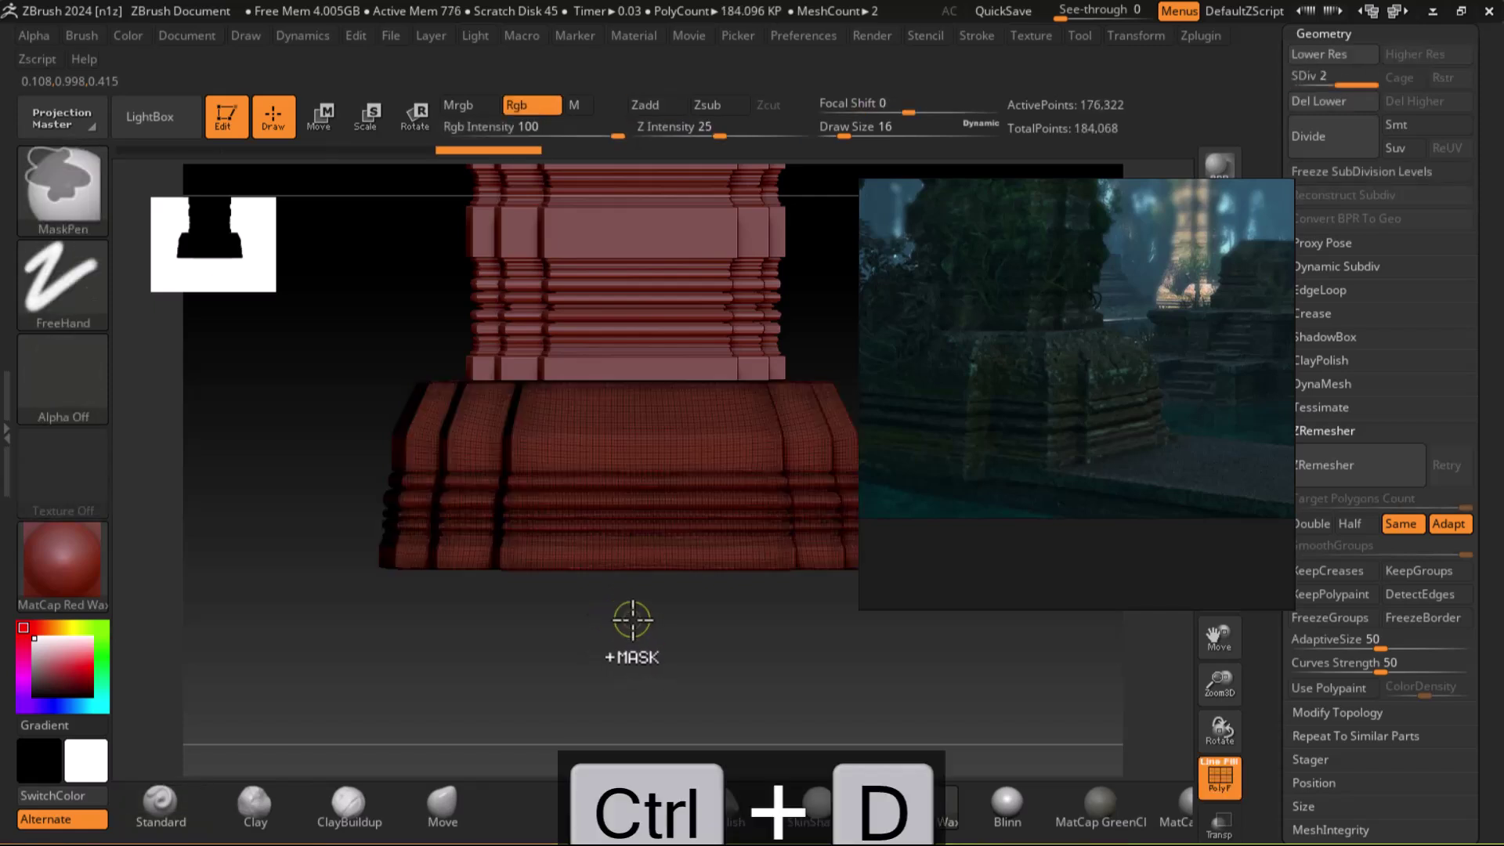
key("ctrl+d")
key("shift+f")
mouse_move(662, 666)
left_mouse_down()
mouse_move(580, 672)
mouse_move(624, 658)
mouse_move(585, 543)
left_mouse_up()
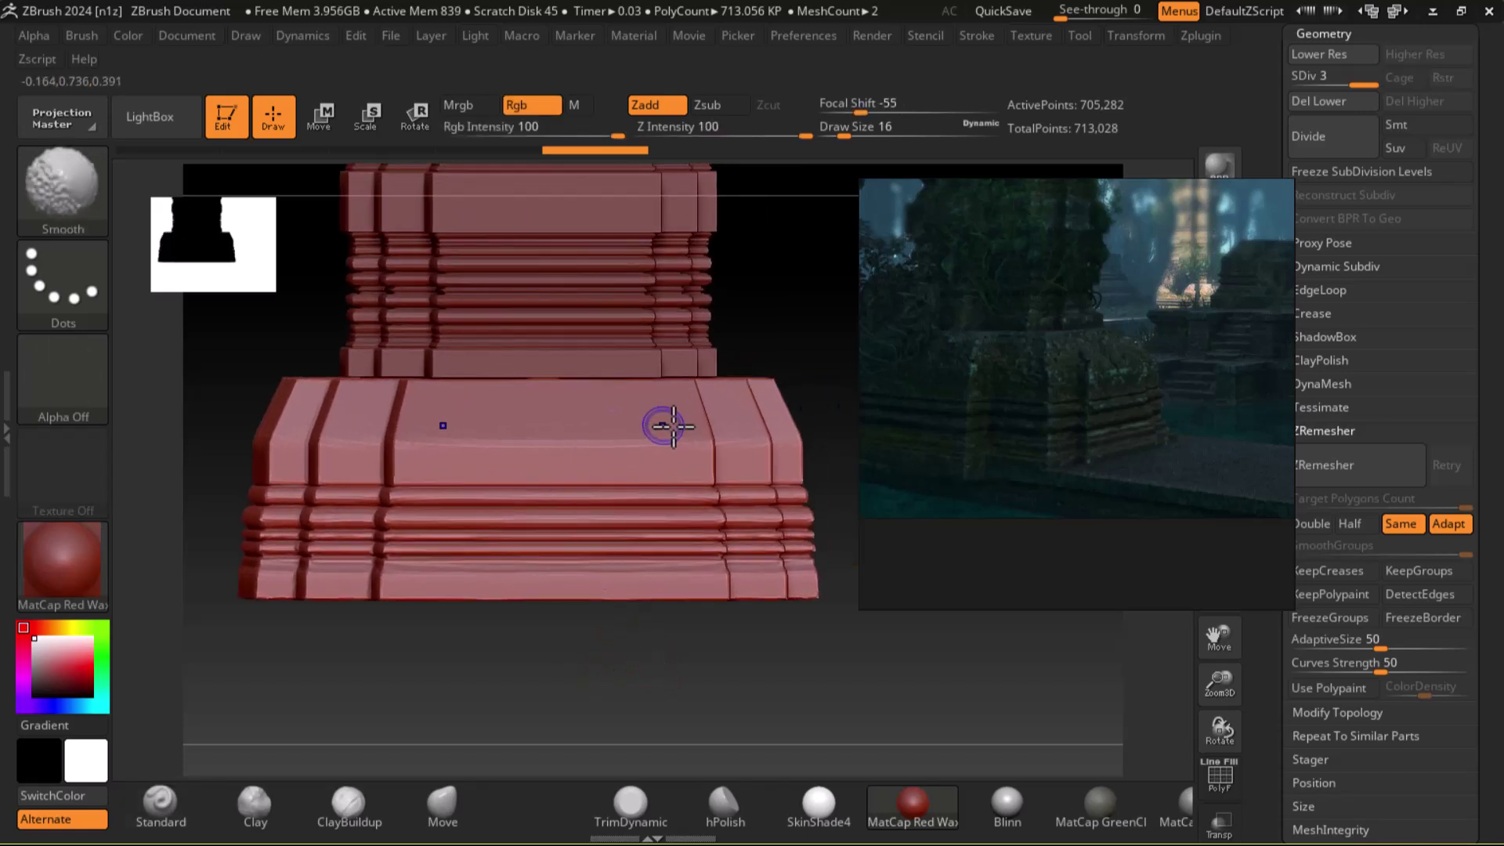
Change the display material to BasicMaterial and undo the test stroke on the base's sloping front face.
left_click_drag(759, 715, 792, 705, "alt")
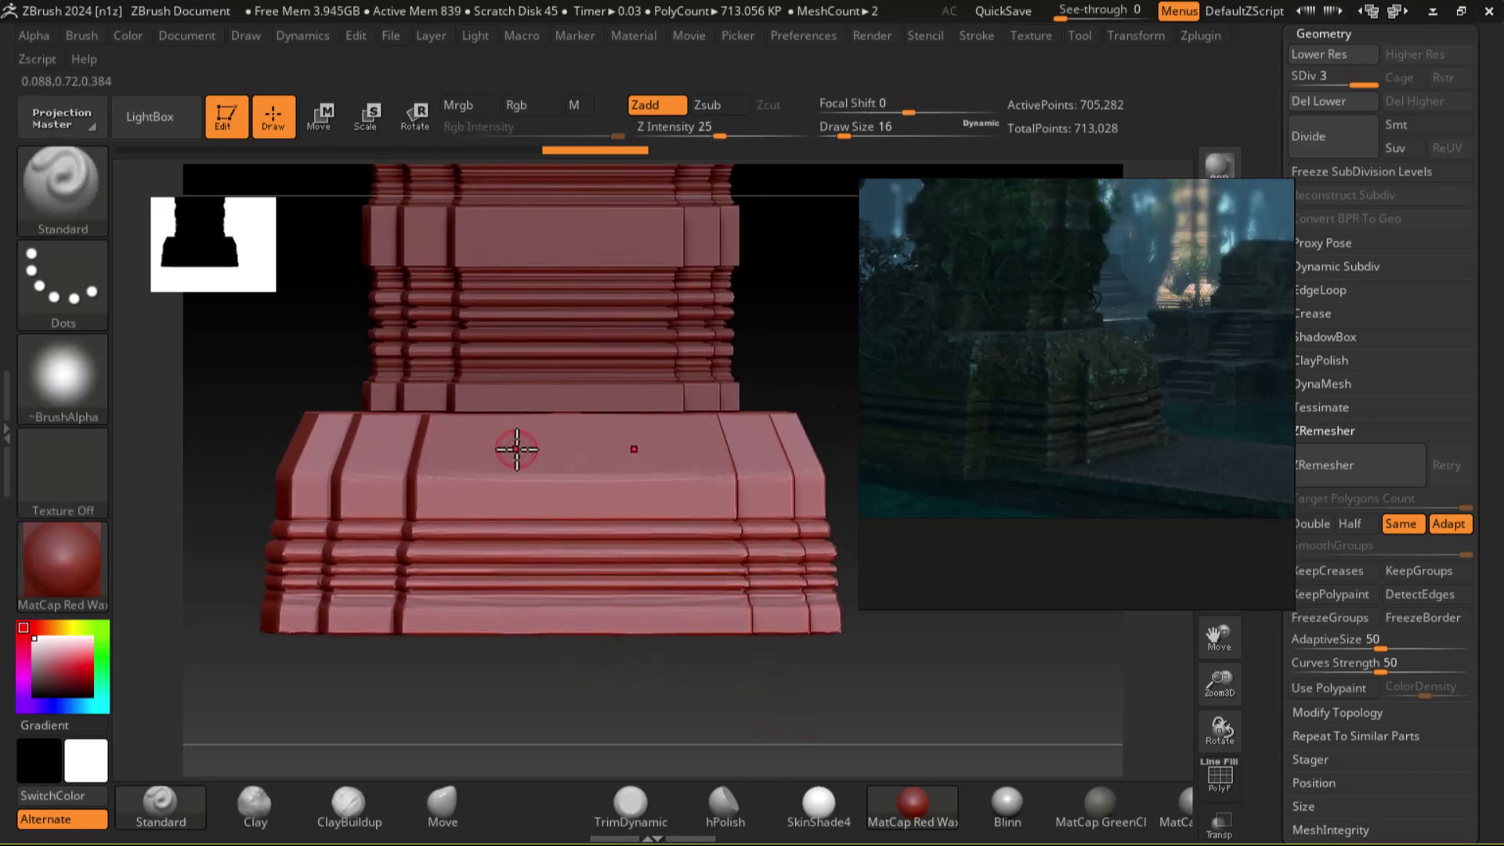
left_click(67, 574)
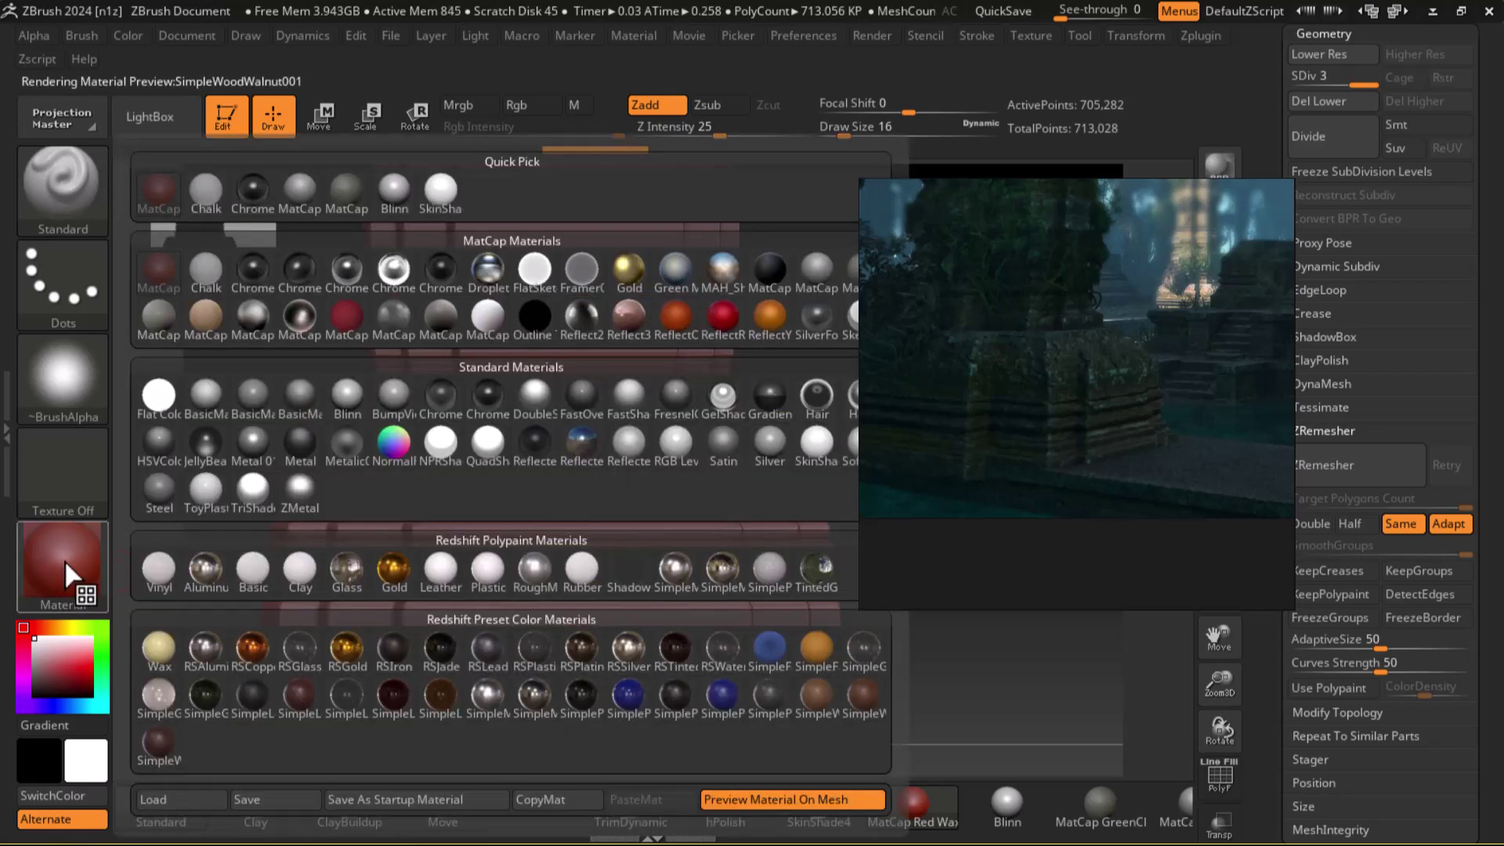
left_click(206, 395)
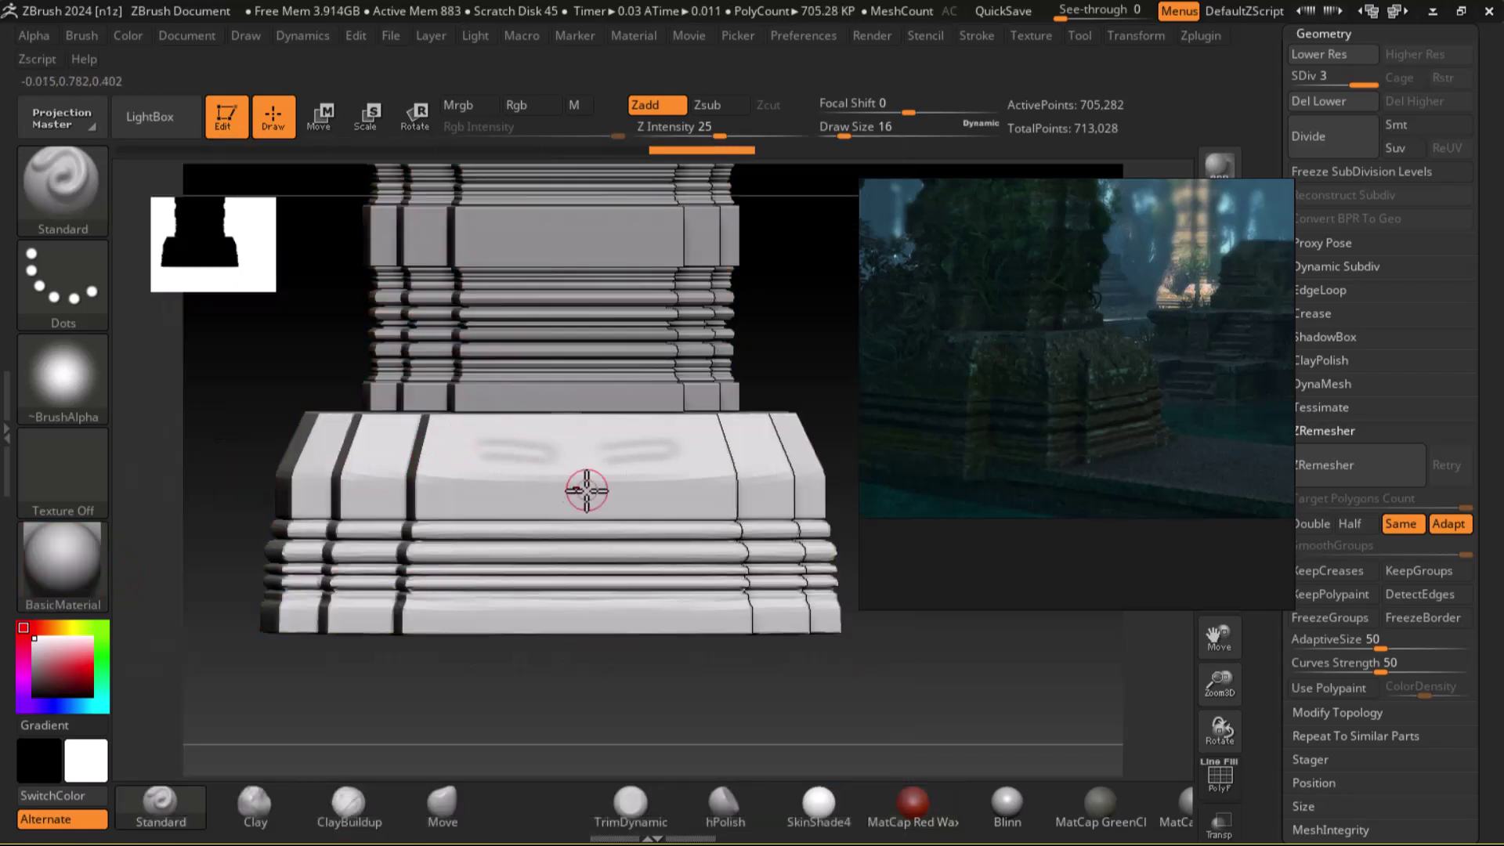
key("ctrl+z")
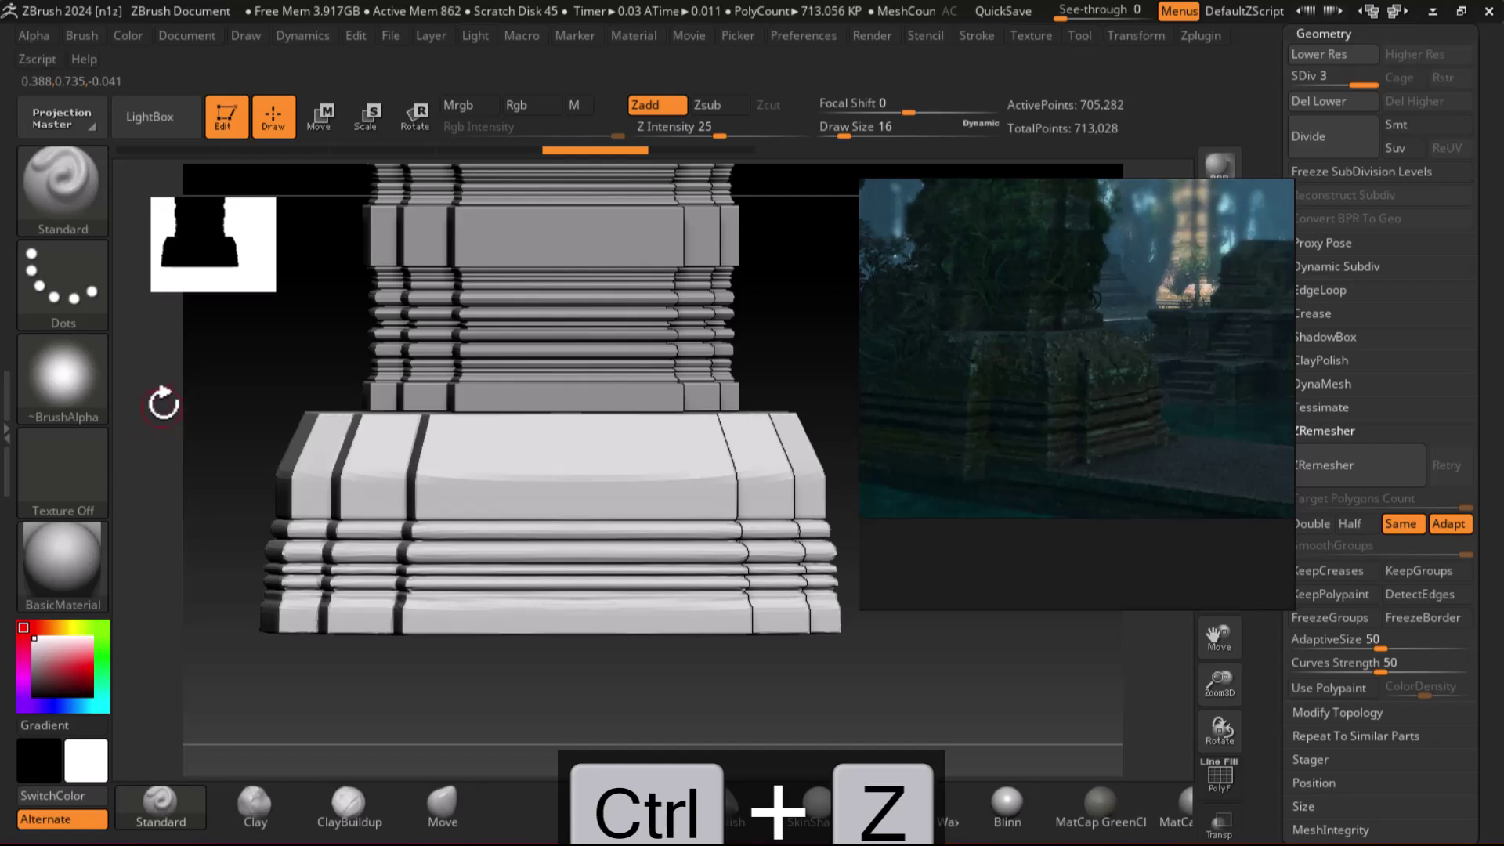
Set the Standard brush's stroke type to Spray and test it on the base's front face, undoing each trial.
mouse_move(7, 388)
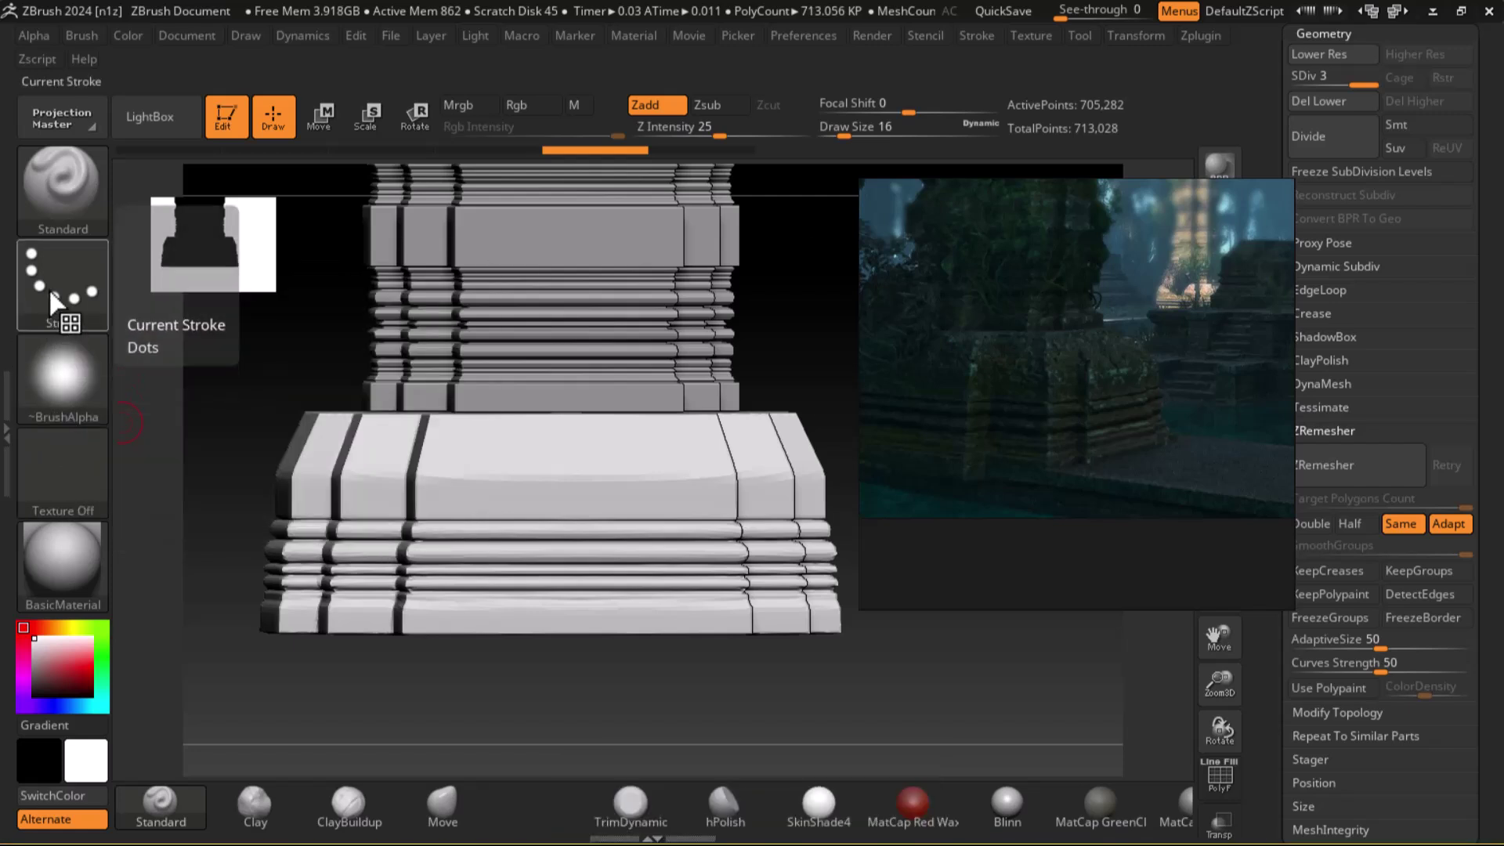
left_click(55, 290)
left_click(574, 313)
left_click_drag(588, 449, 520, 436)
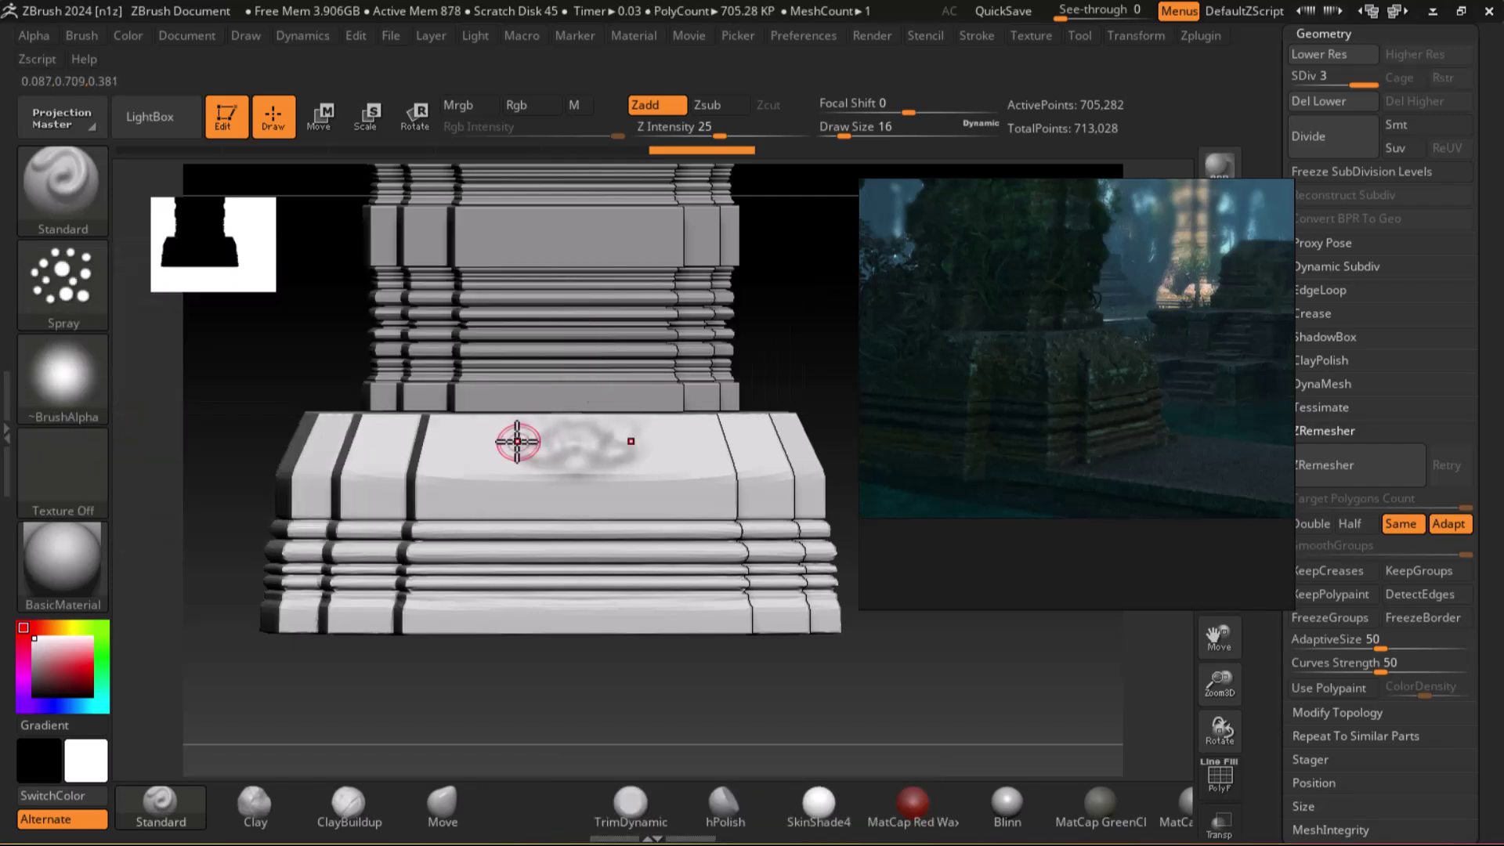
key("ctrl+z")
left_click_drag(819, 658, 690, 517)
left_click_drag(565, 460, 538, 460)
key("ctrl+z")
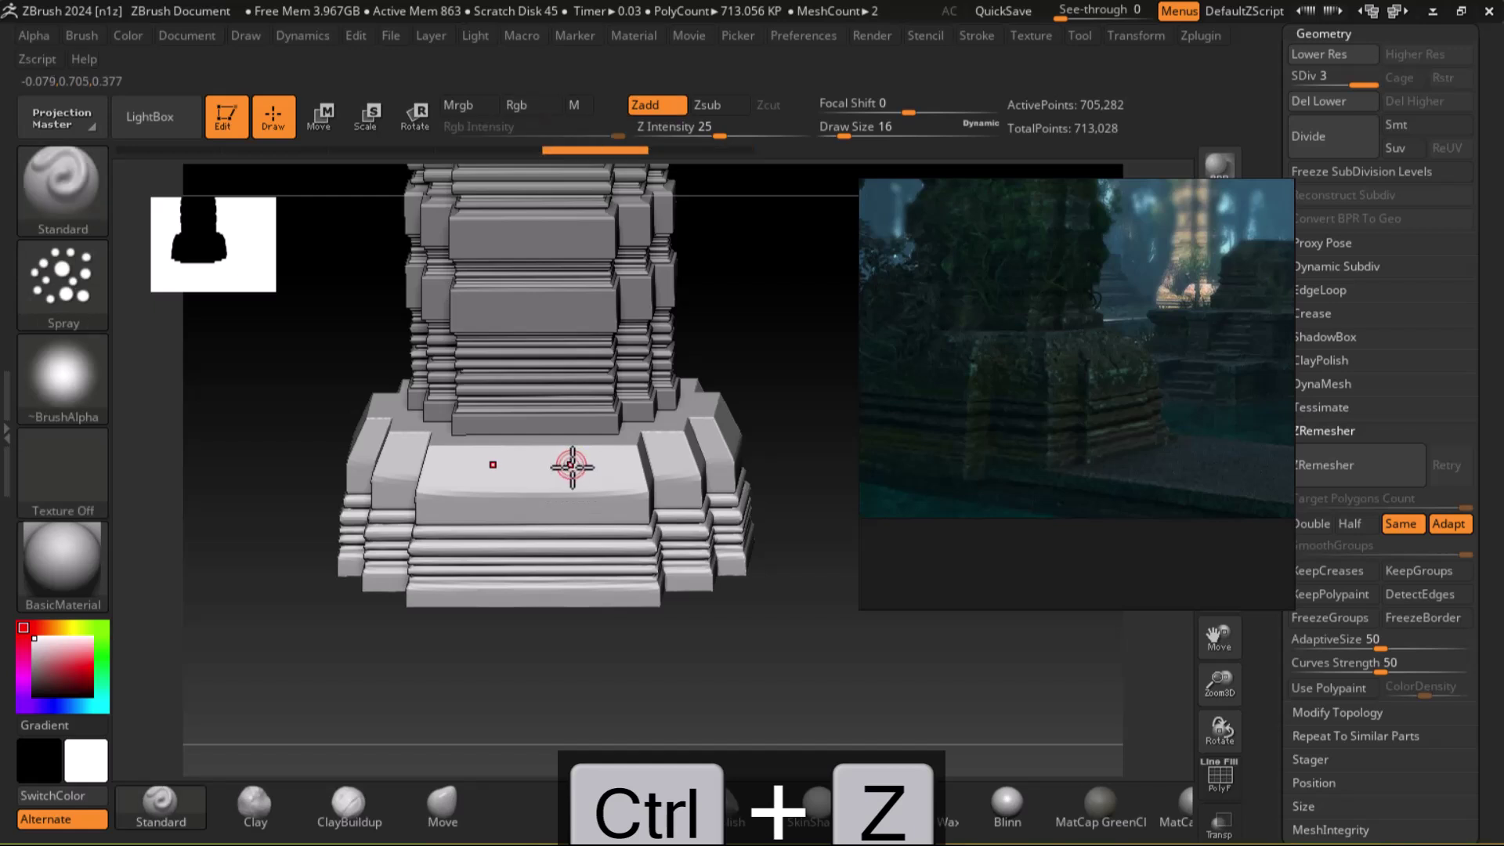
Set the brush to Z Intensity 7 with draw size 32, and subdivide the pillar base up to level 5.
left_click_drag(715, 129, 688, 136)
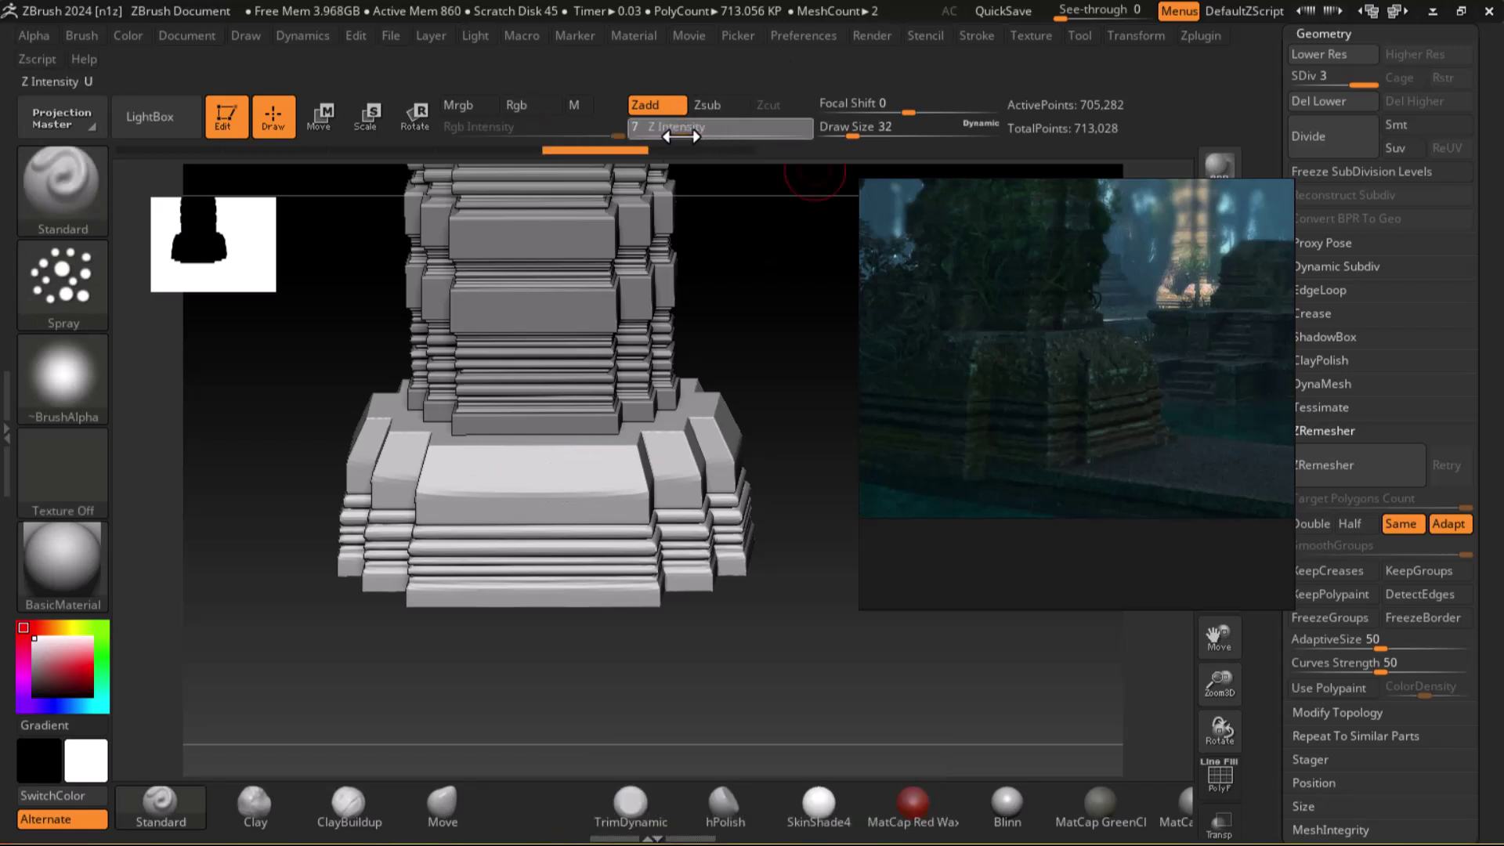
left_click_drag(726, 631, 731, 580)
key("ctrl+d")
key("ctrl+d")
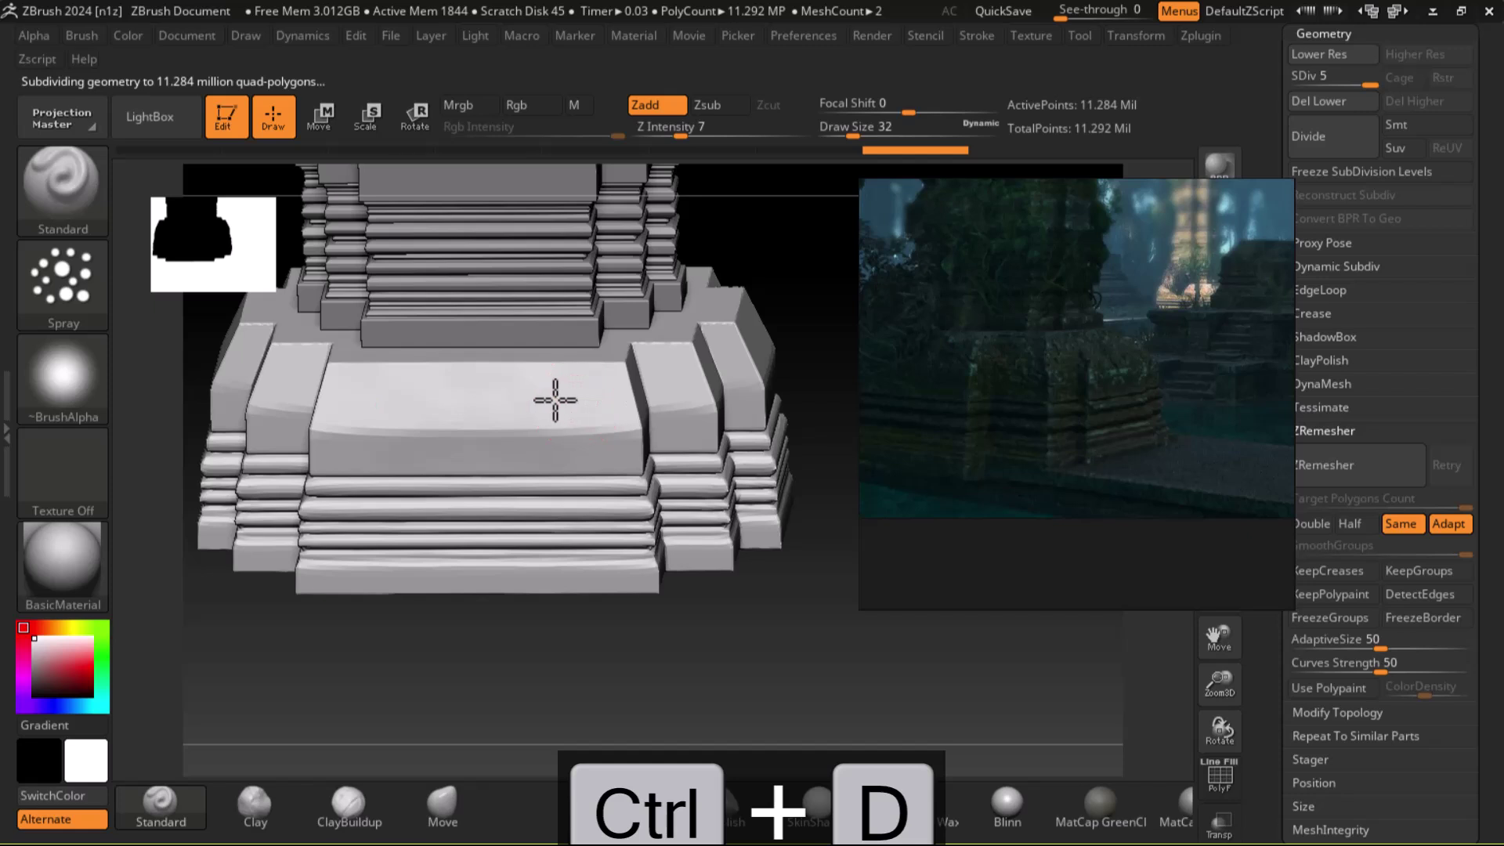
Raise the Z Intensity to 27, test a spray stroke on the base's front face, and undo it.
left_click_drag(688, 709, 762, 168)
left_click_drag(688, 126, 724, 126)
left_click_drag(554, 393, 551, 391)
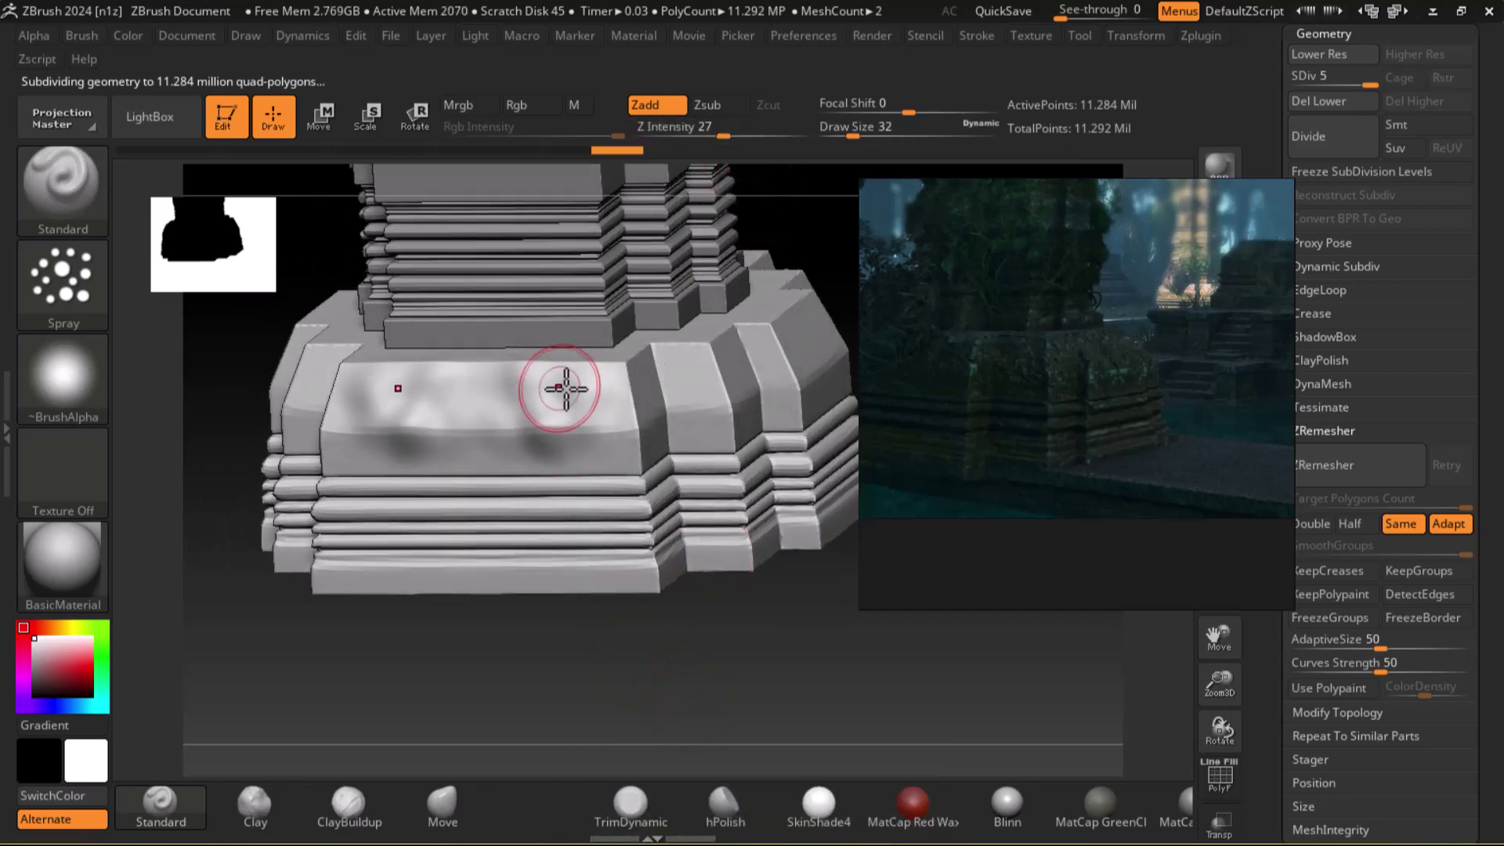
key("ctrl+z")
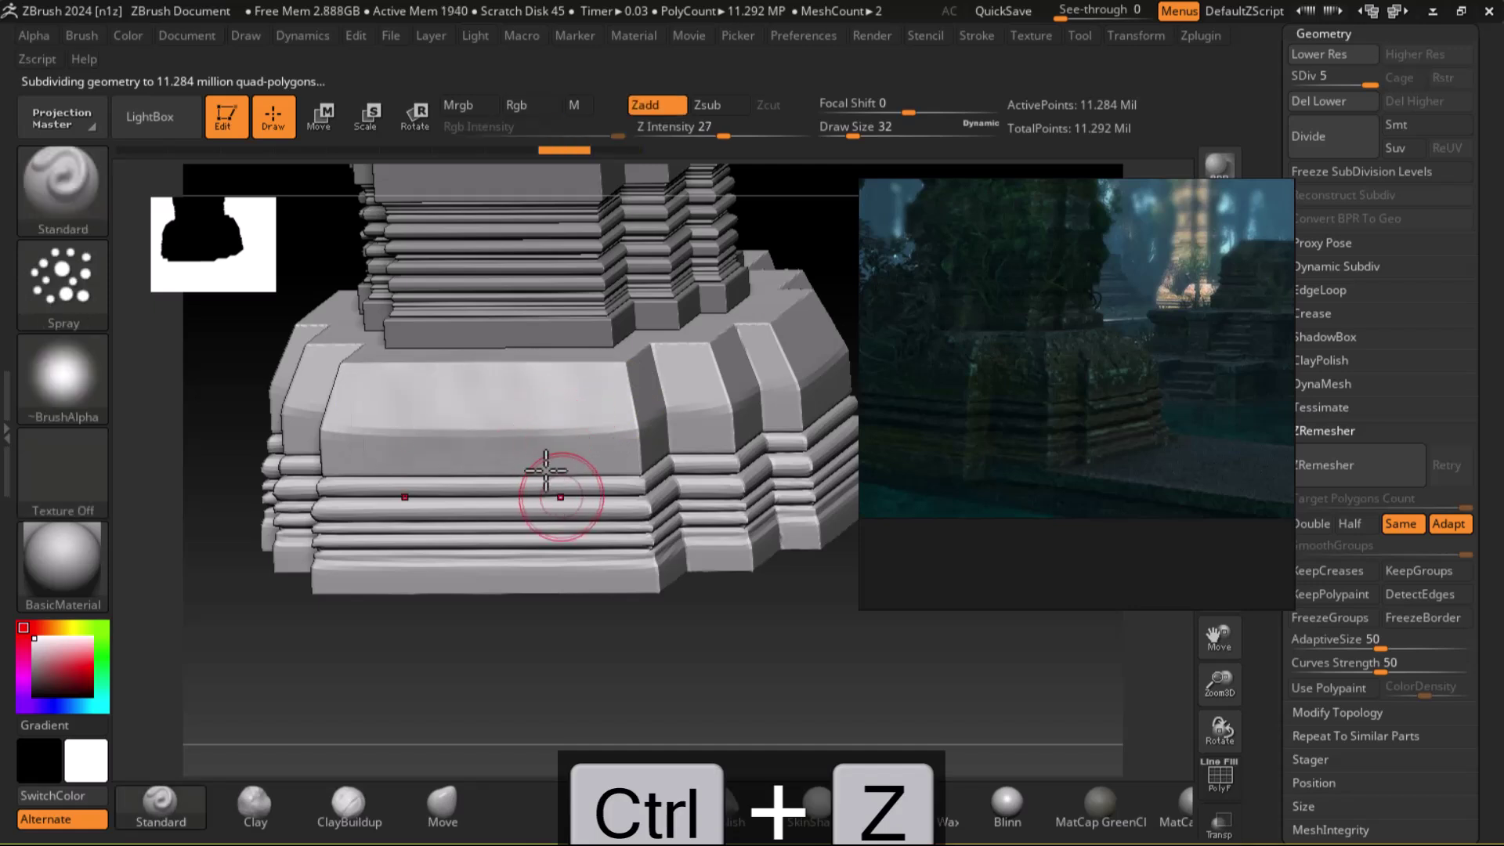
Reduce the draw size to 8, spray small test strokes on the base's front face, and undo them.
key("bracketleft")
key("bracketleft")
key("bracketleft")
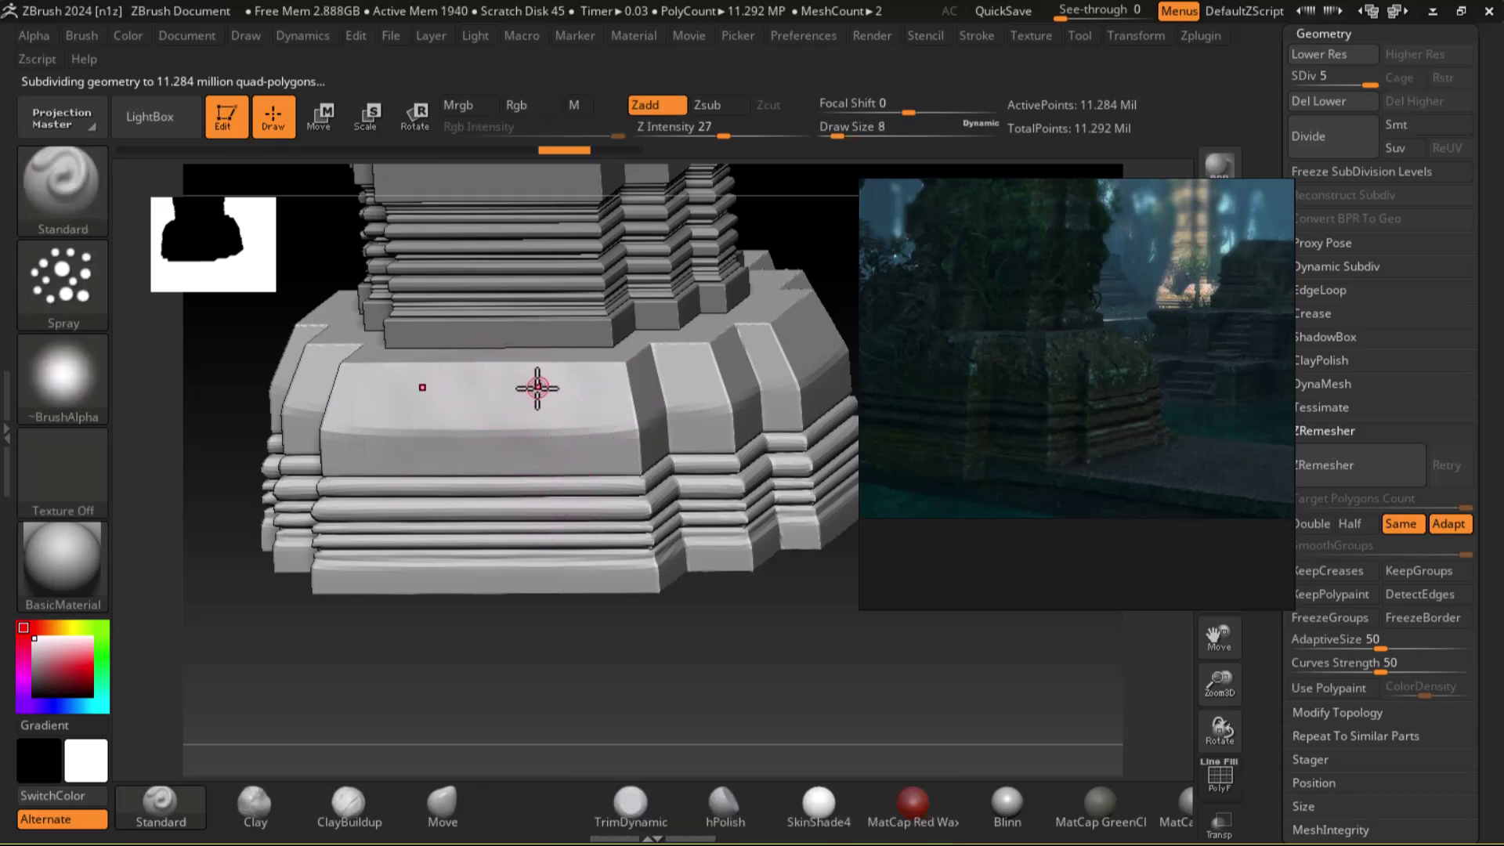
left_click_drag(553, 396, 577, 397)
left_click_drag(391, 400, 438, 400)
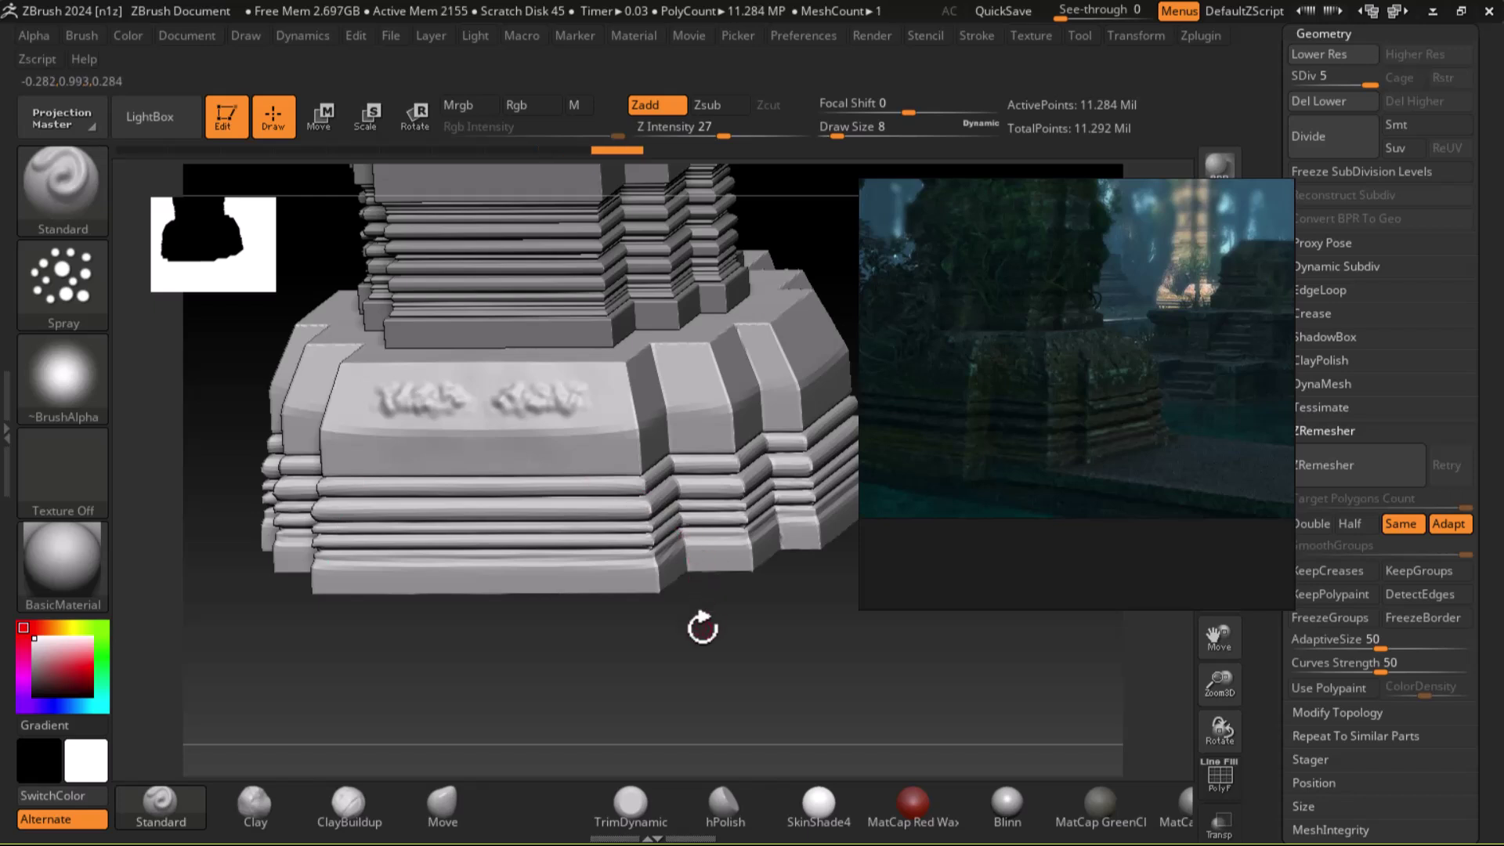
key("ctrl+z")
key("ctrl+z")
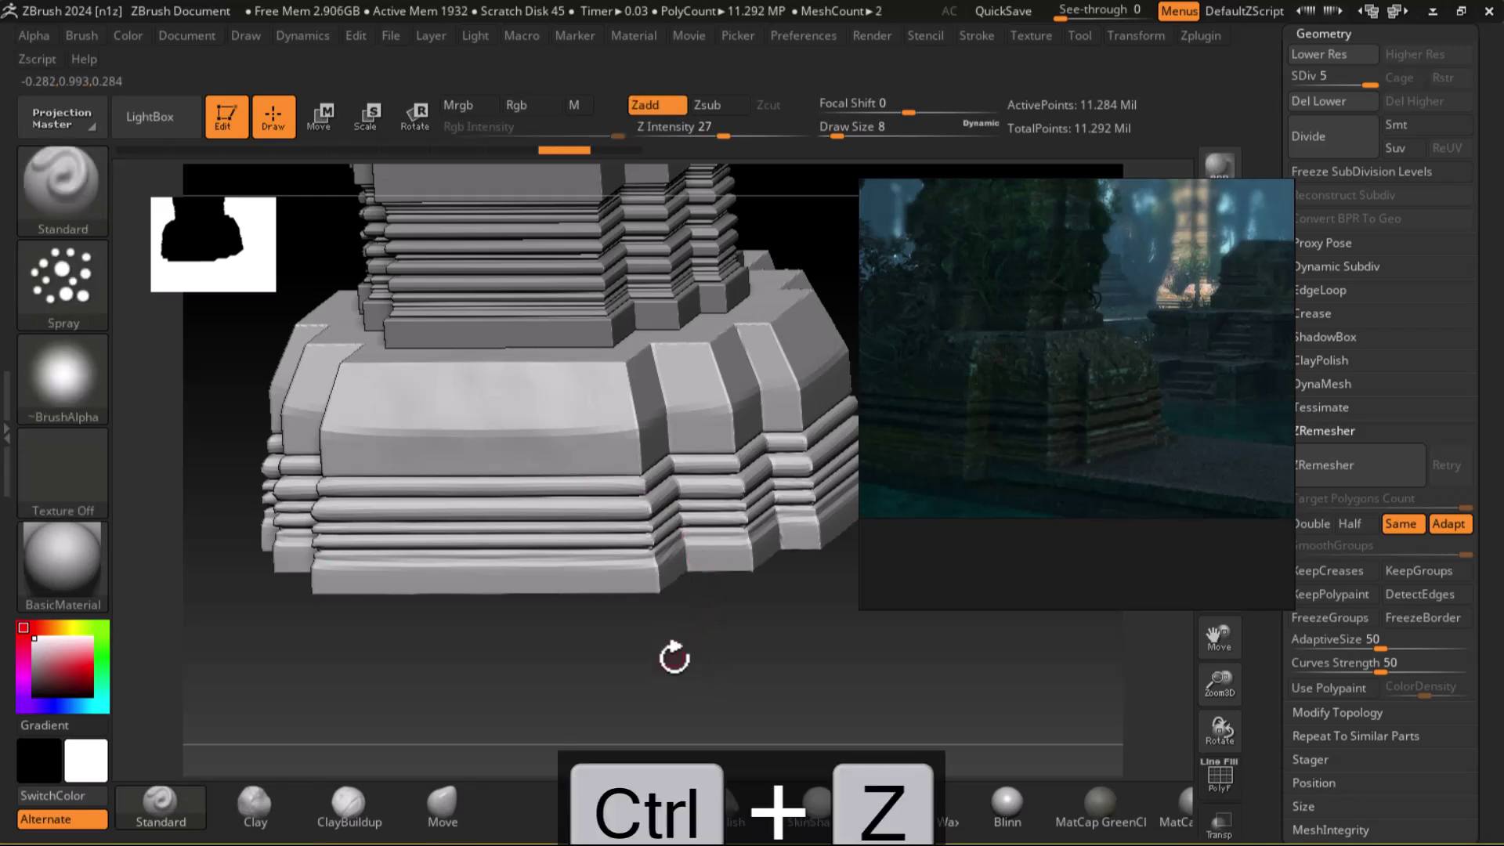
Try further fine spray strokes, both raised and carved, on the base's front face and undo each attempt.
key("ctrl+z")
key("ctrl+z")
key("ctrl+z")
key("ctrl+z")
key("ctrl+z")
key("ctrl+z")
key("ctrl+z")
key("ctrl+z")
key("ctrl+z")
key("ctrl+z")
key("ctrl+z")
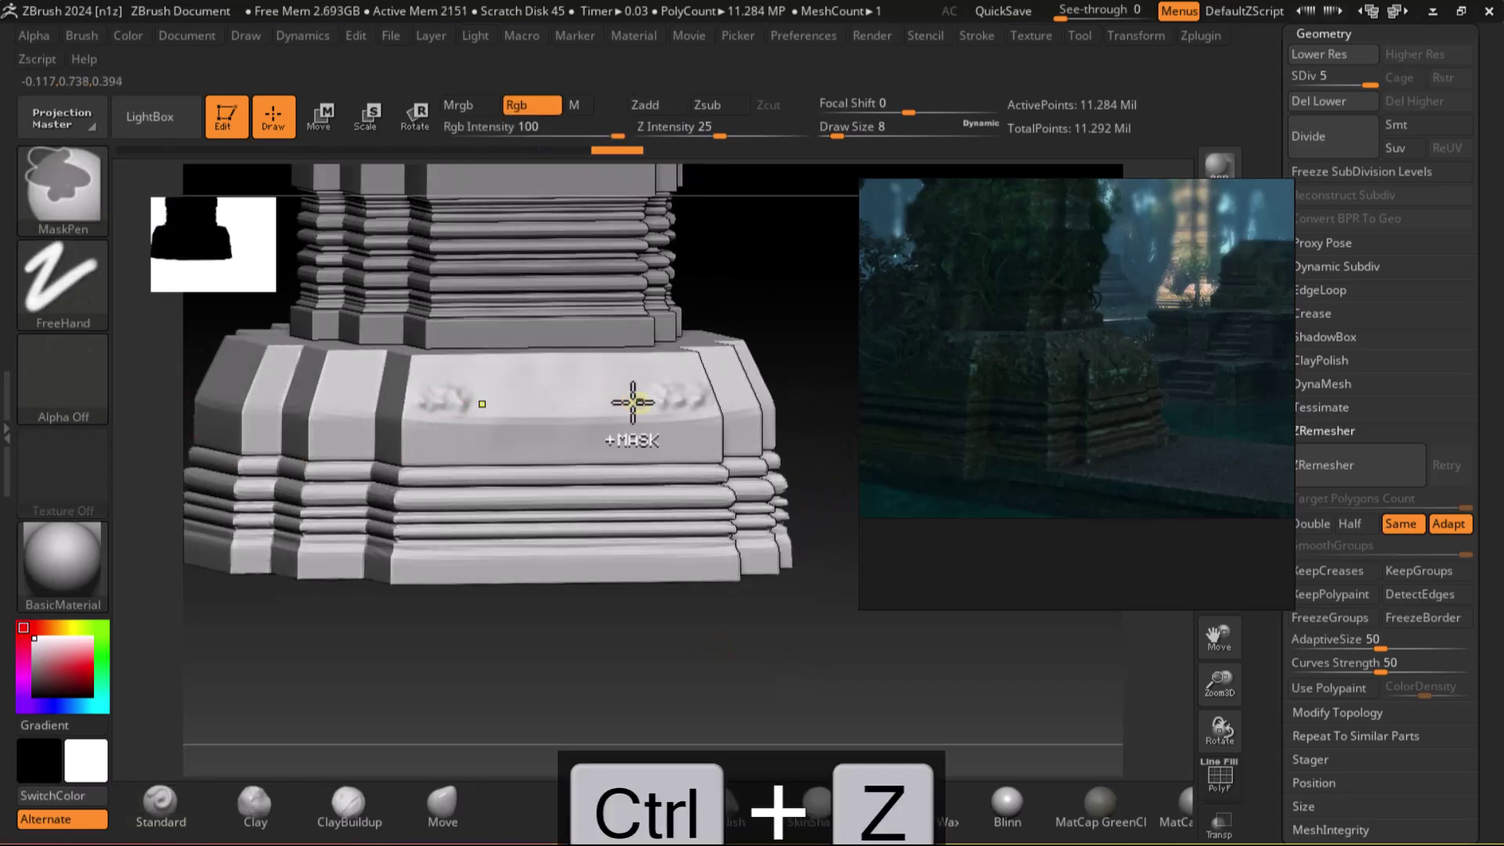
key("ctrl+z")
mouse_move(636, 394)
left_mouse_down("ctrl")
mouse_move(436, 393)
mouse_move(483, 396)
left_mouse_up("ctrl")
key("ctrl+z")
key("ctrl+z")
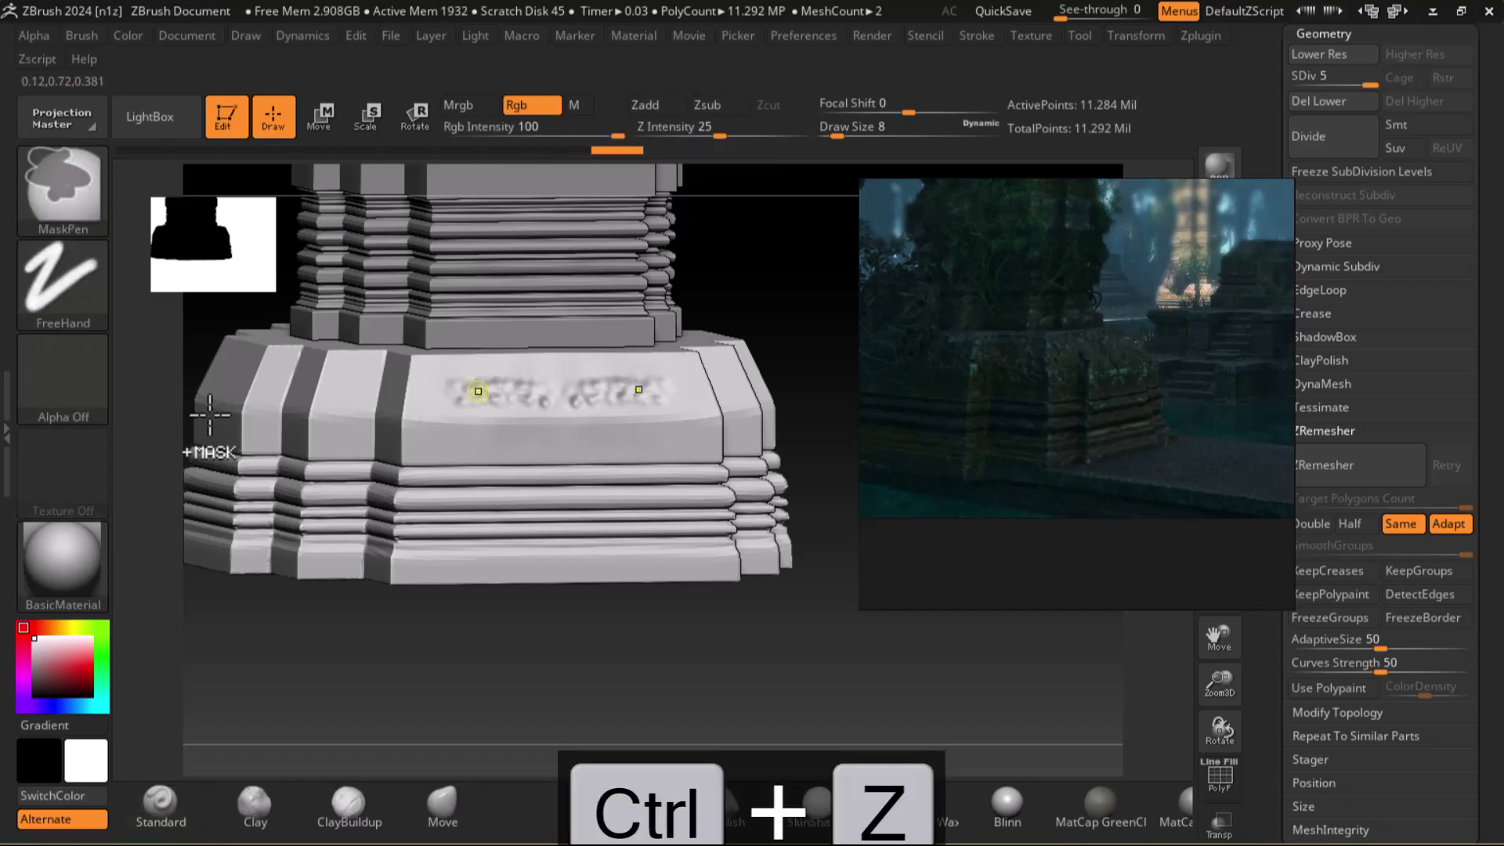
Move the reference board clear of the alpha library and set the brush alpha to Alpha 24.
left_click(69, 392)
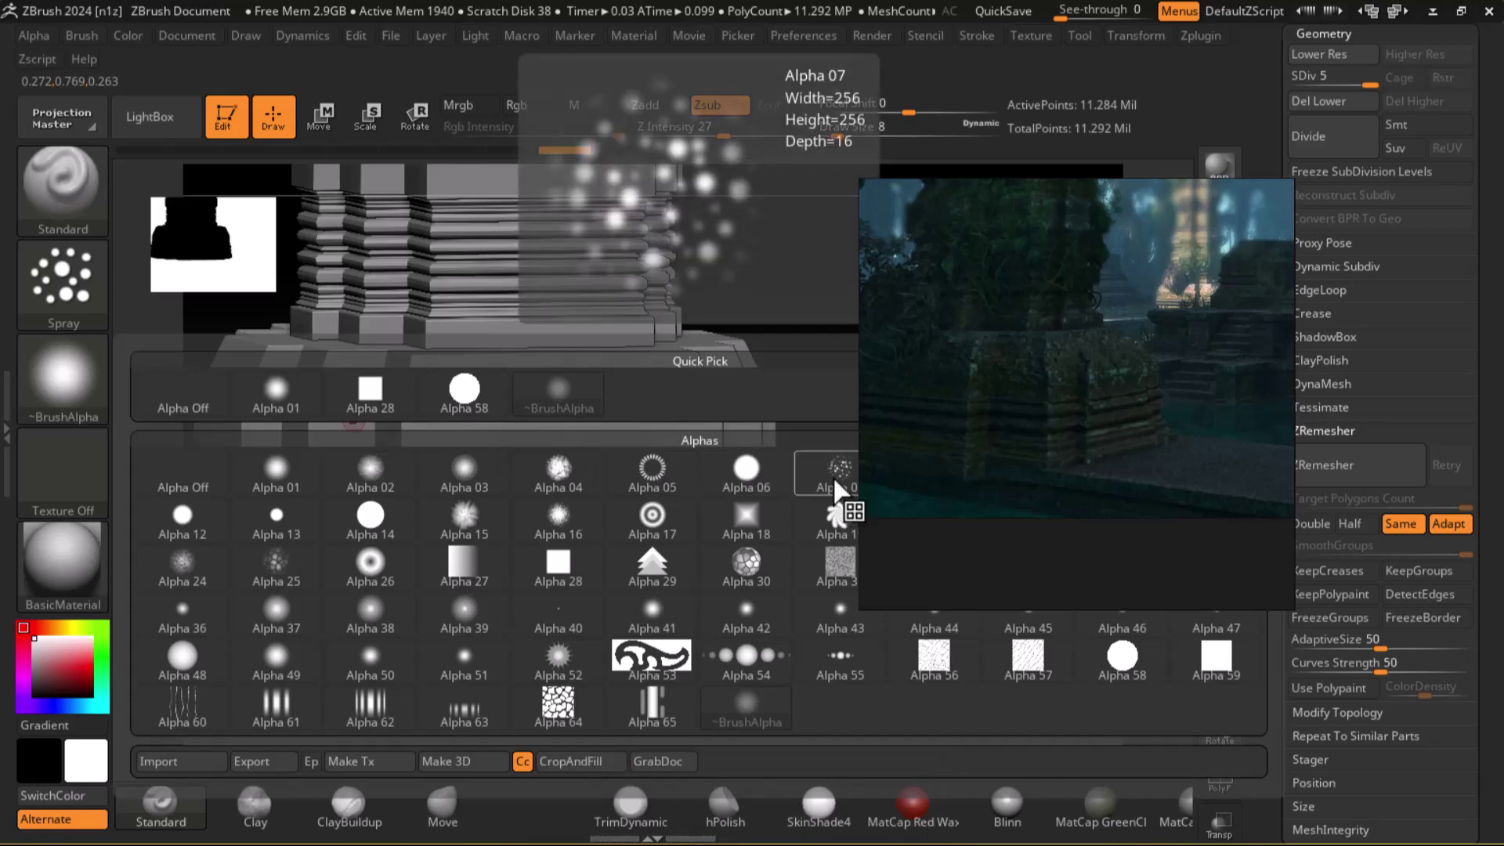
left_click_drag(1219, 199, 1234, 254)
left_click(47, 394)
left_click(47, 393)
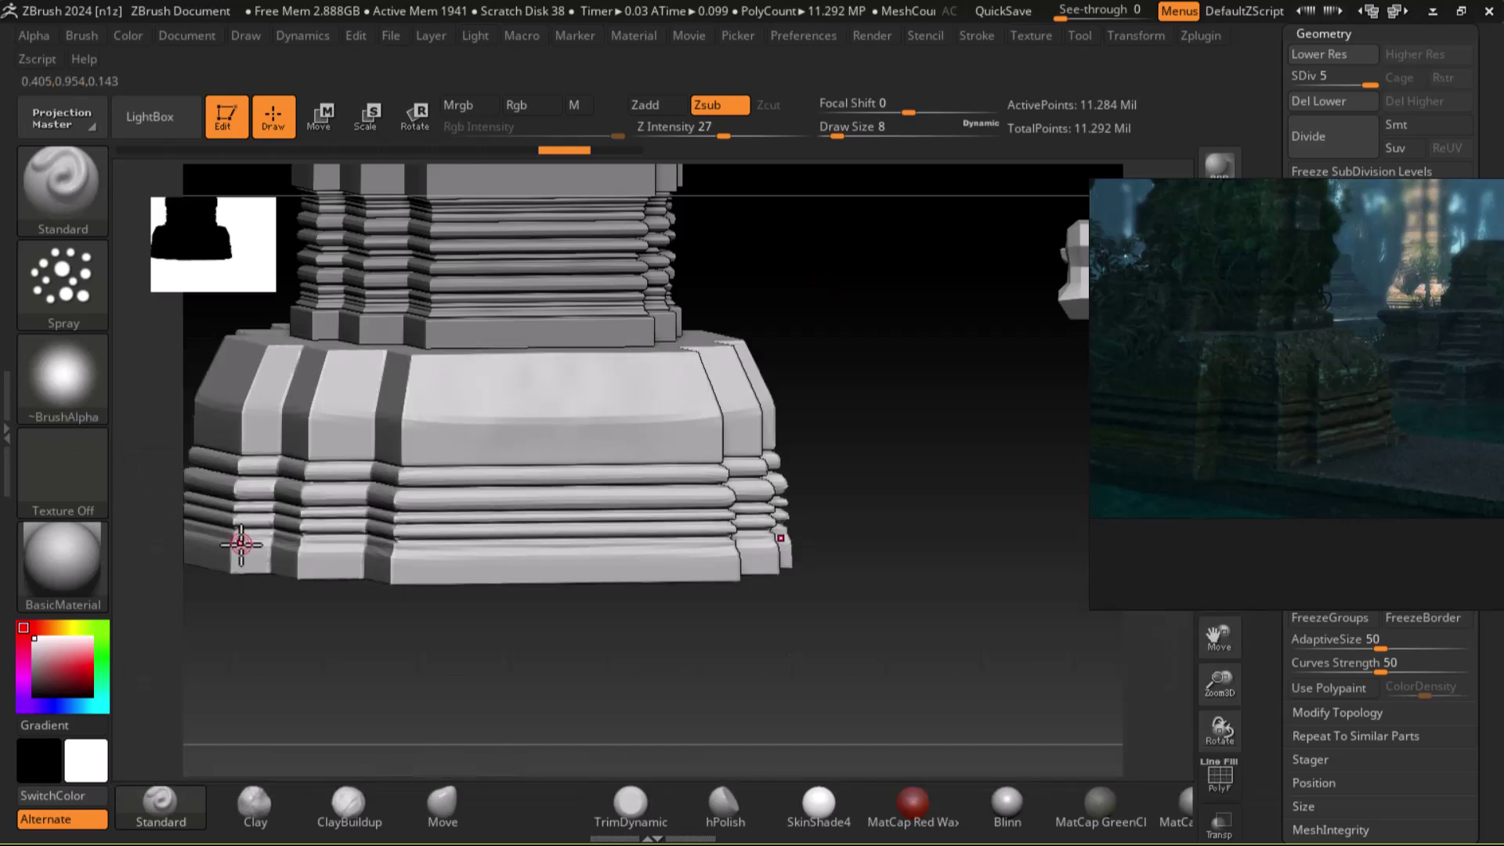
left_click(70, 406)
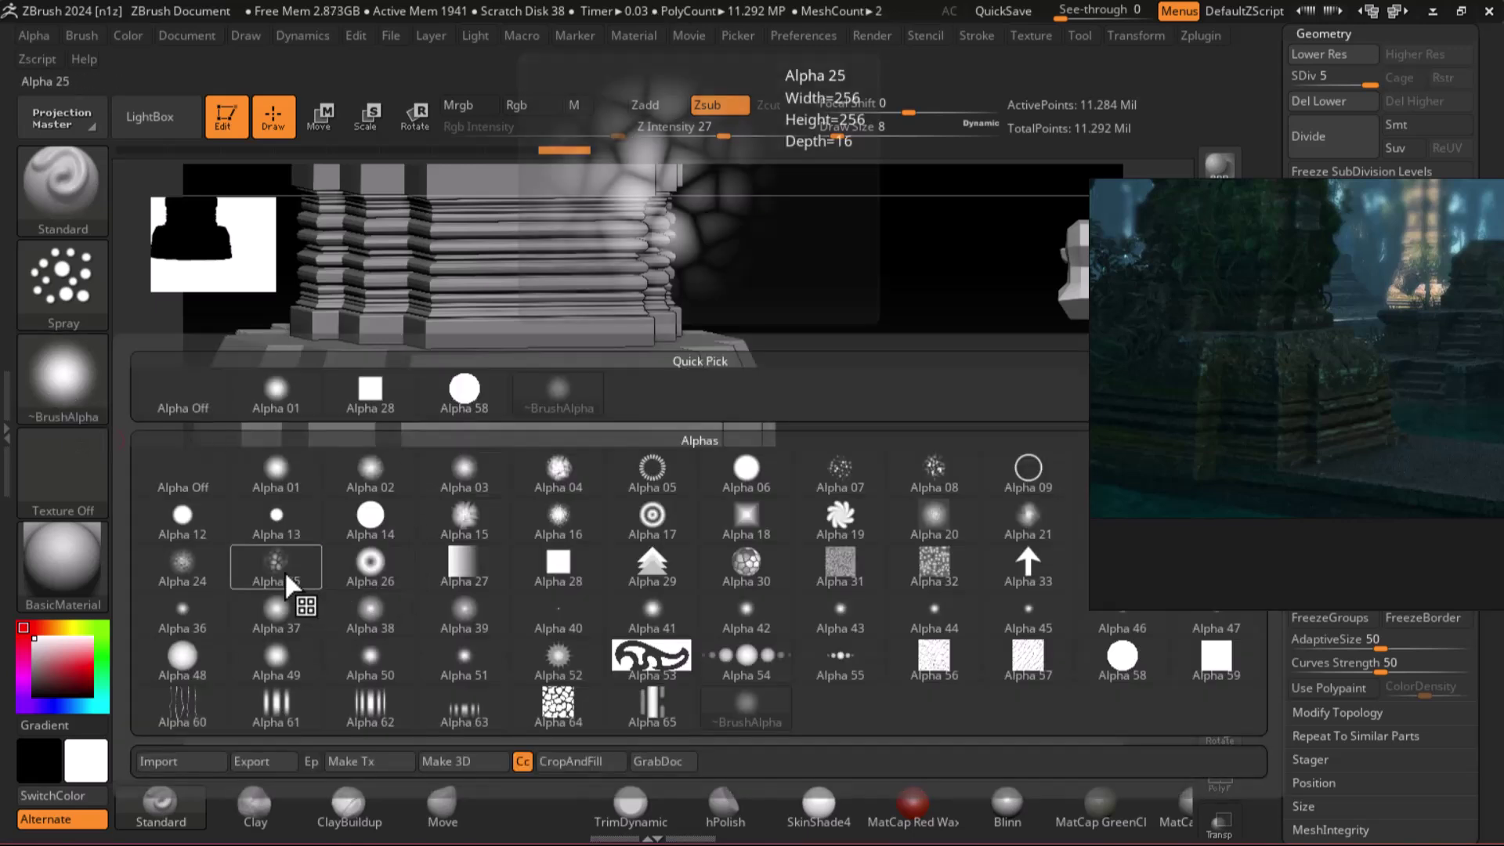
left_click(206, 562)
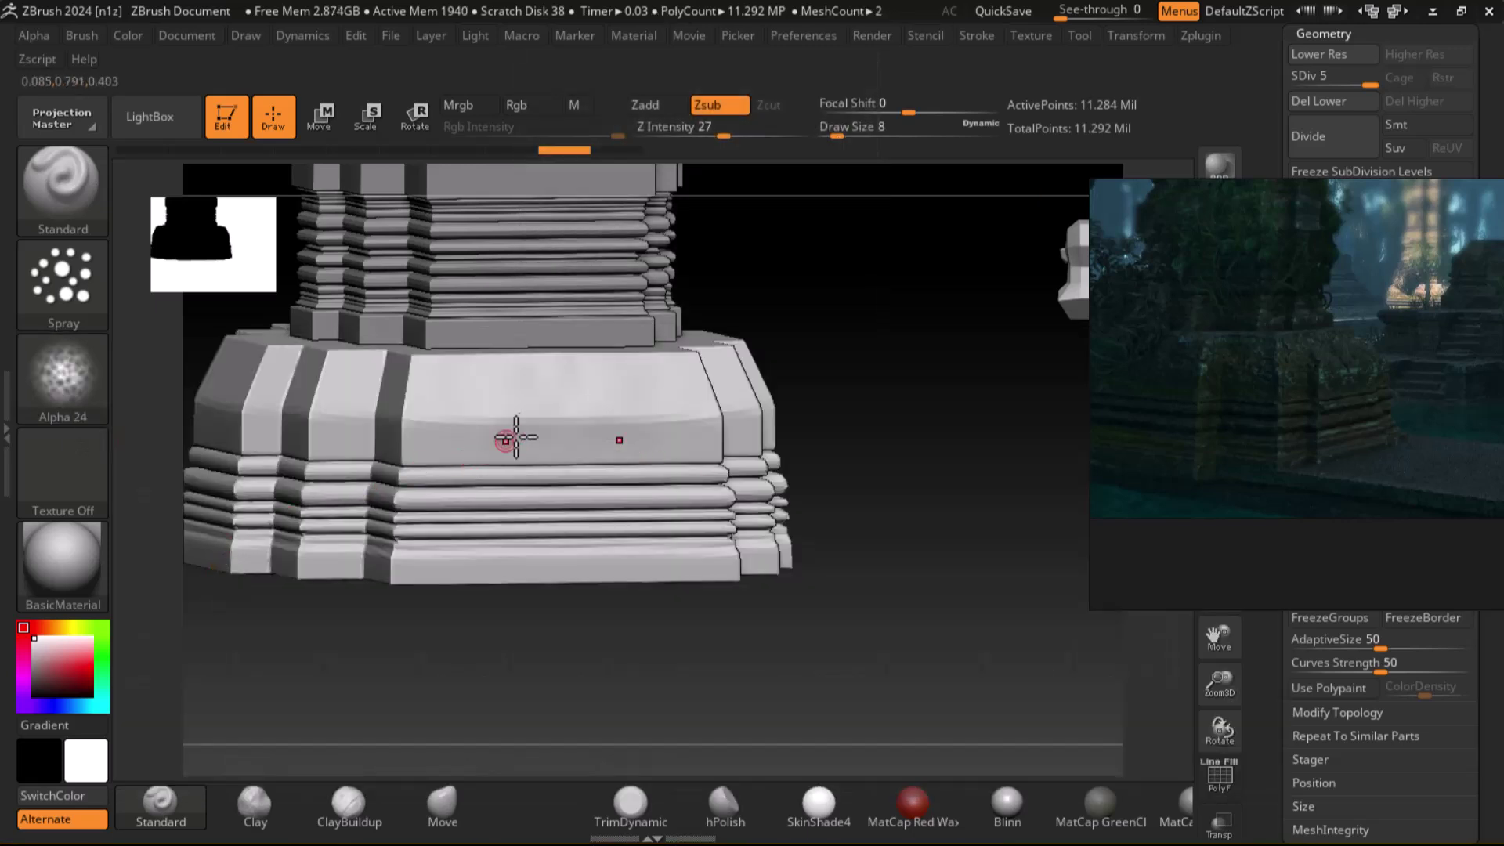
Try carving a sprayed Alpha 24 texture across the base's front face, inspect it up close, and undo it.
left_click_drag(561, 396, 477, 396)
left_click_drag(934, 476, 994, 562, "alt")
key("ctrl+z")
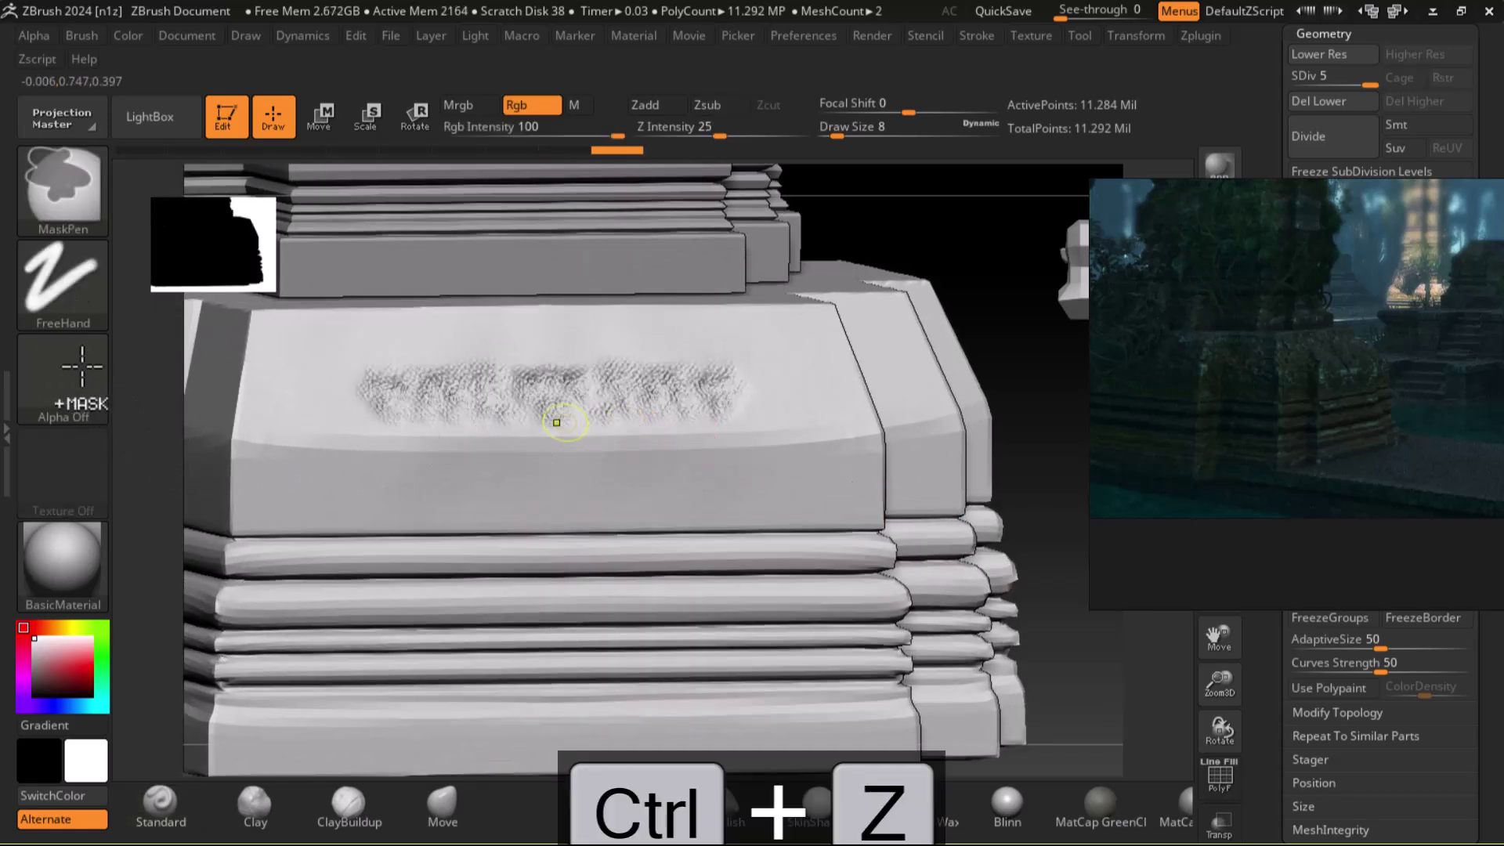
Compare the alpha previews, set the brush alpha to Alpha 08, and test it on the base's front face, undoing the strokes.
key("a")
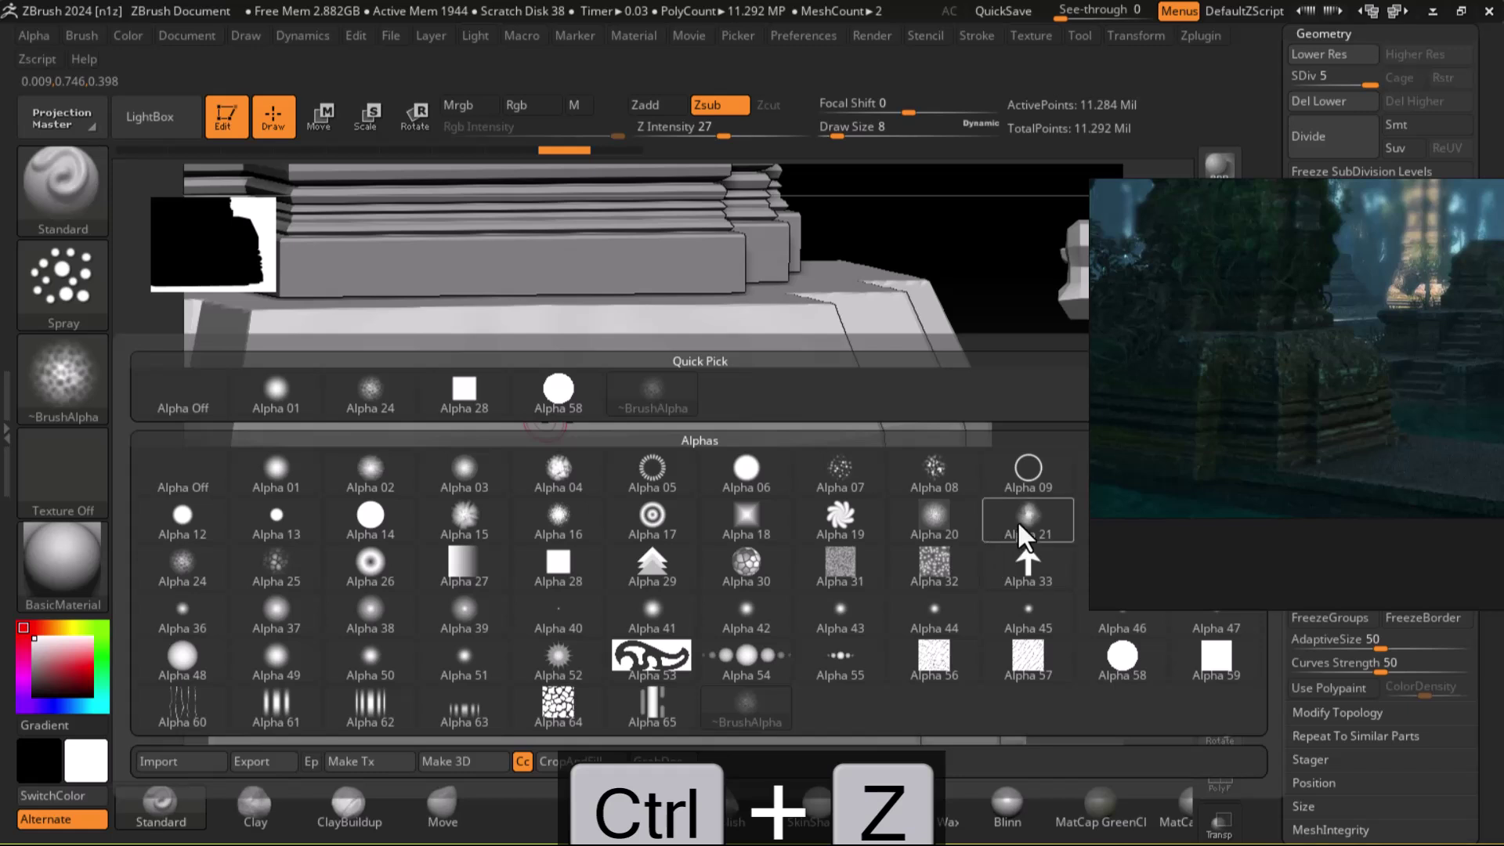
mouse_move(1018, 520)
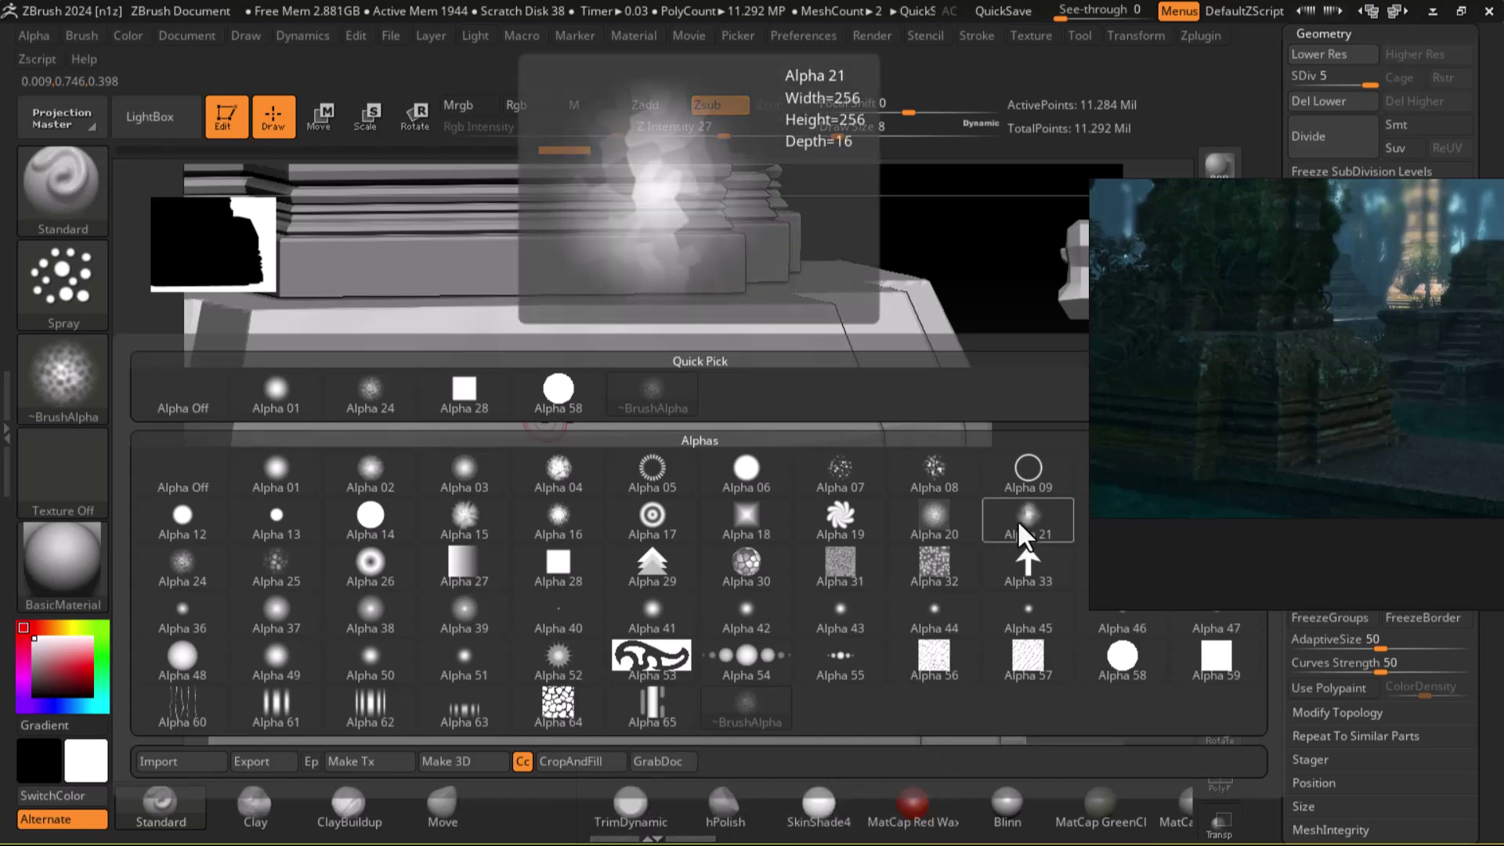
mouse_move(959, 567)
mouse_move(868, 574)
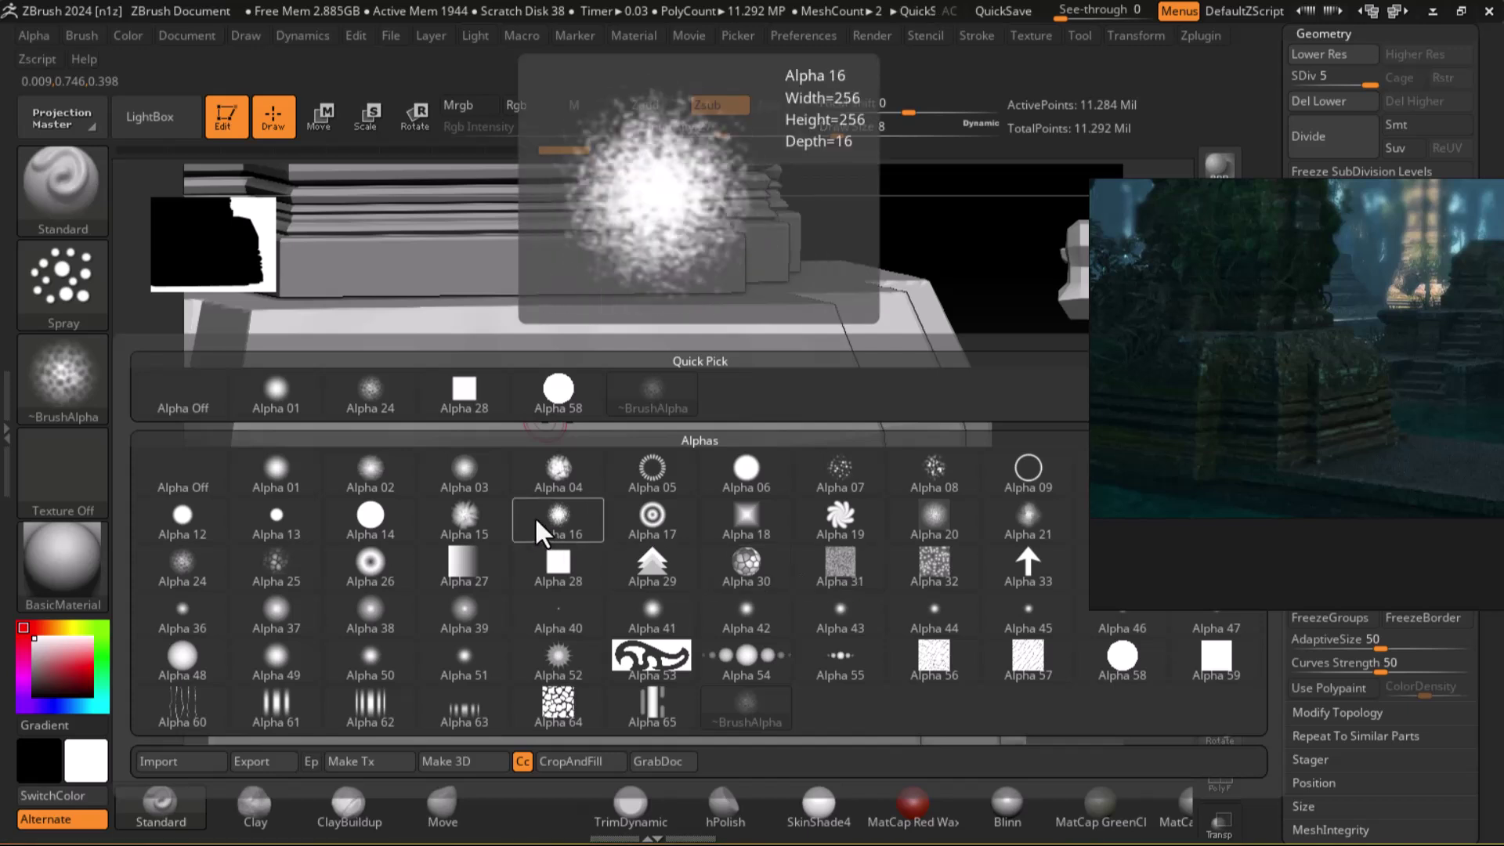
mouse_move(482, 520)
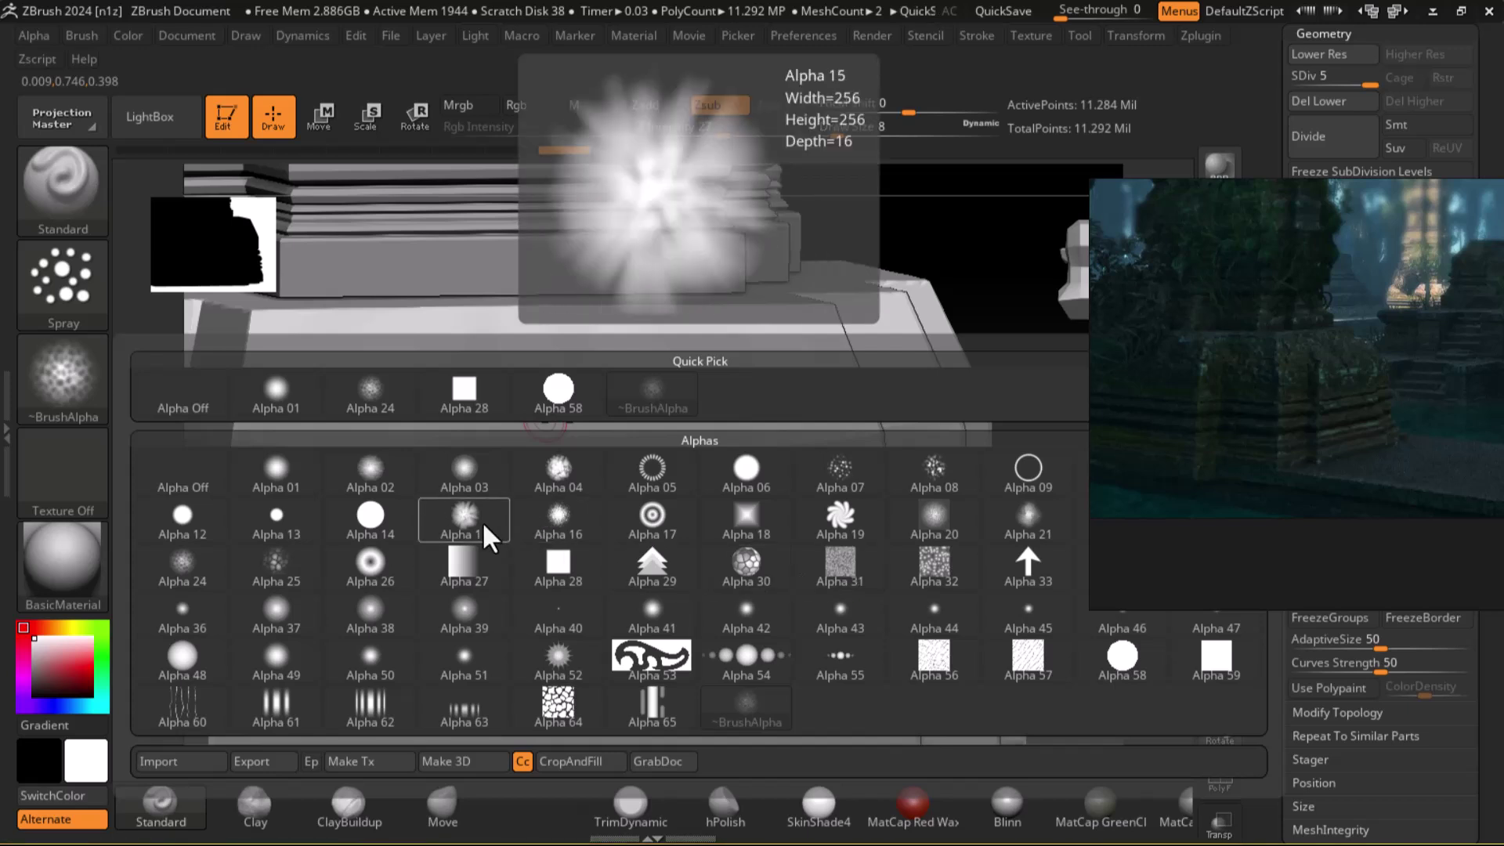
mouse_move(762, 715)
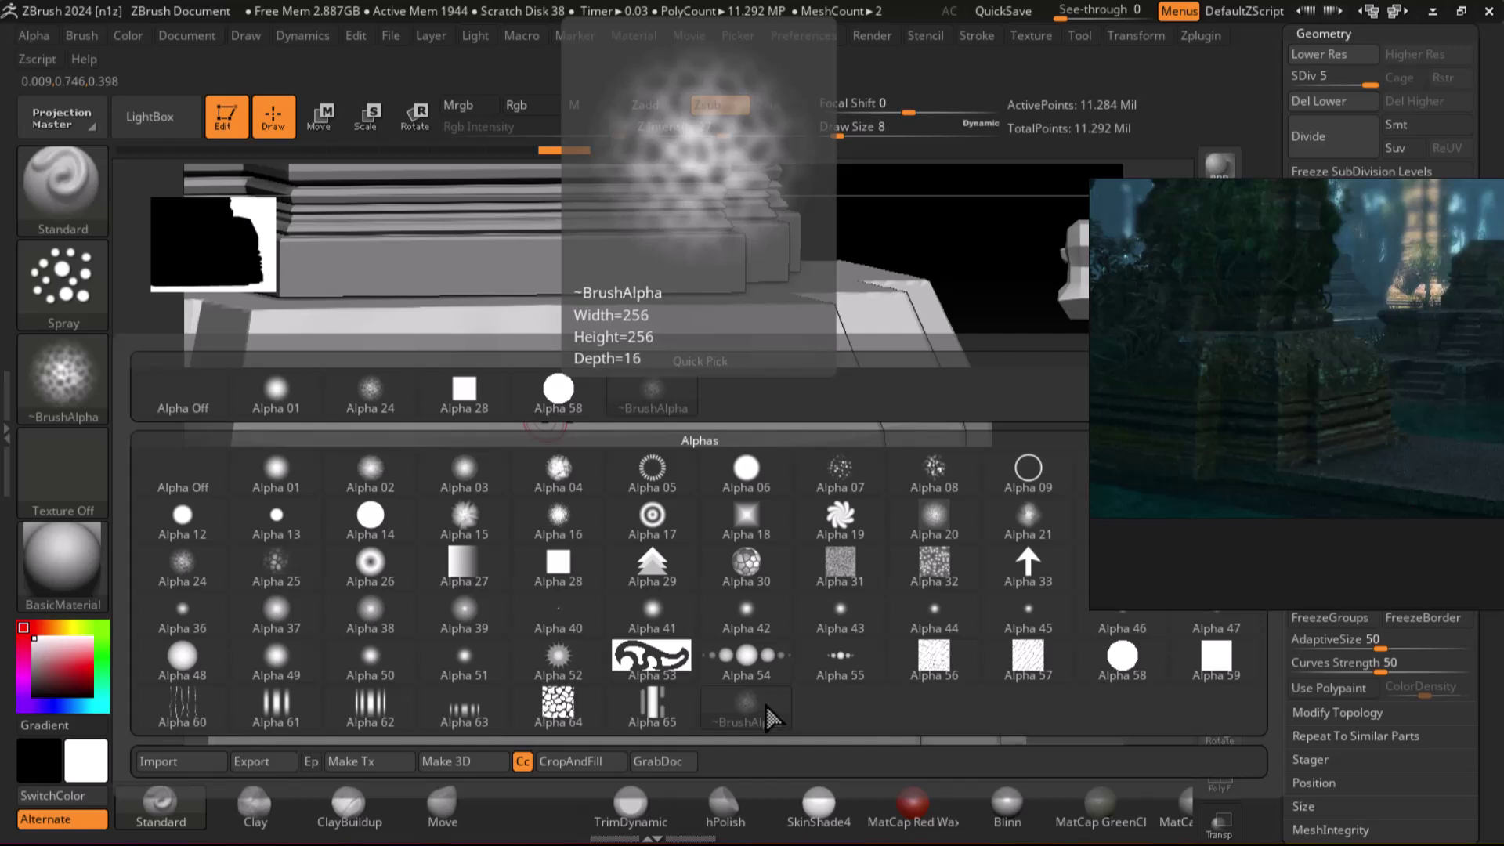
left_click(947, 496)
mouse_move(598, 383)
left_mouse_down()
mouse_move(532, 376)
mouse_move(549, 369)
left_mouse_up()
key("ctrl+z")
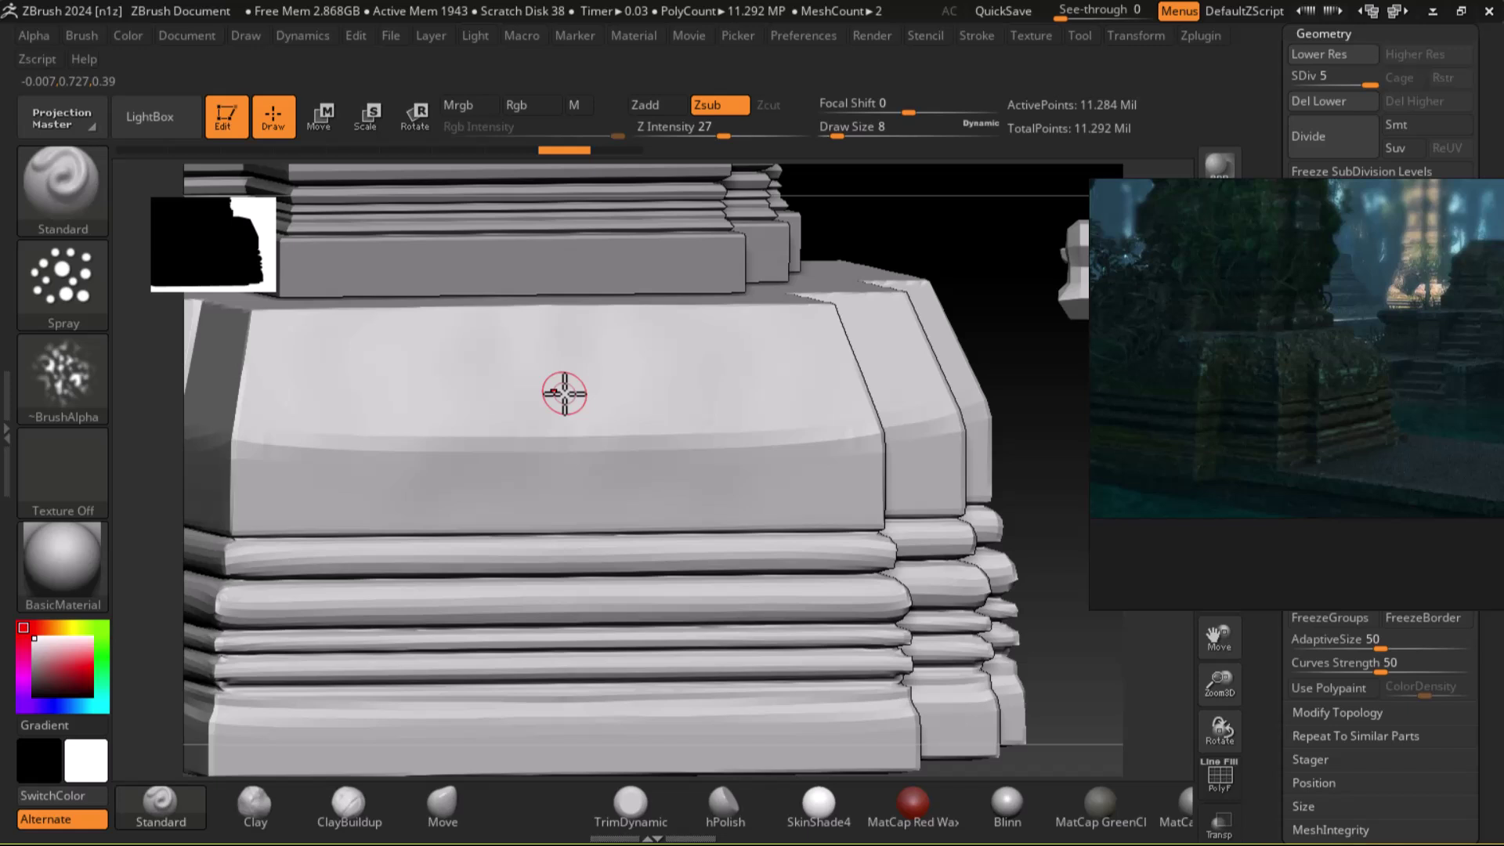
mouse_move(658, 392)
left_mouse_down()
mouse_move(548, 409)
mouse_move(407, 396)
left_mouse_up()
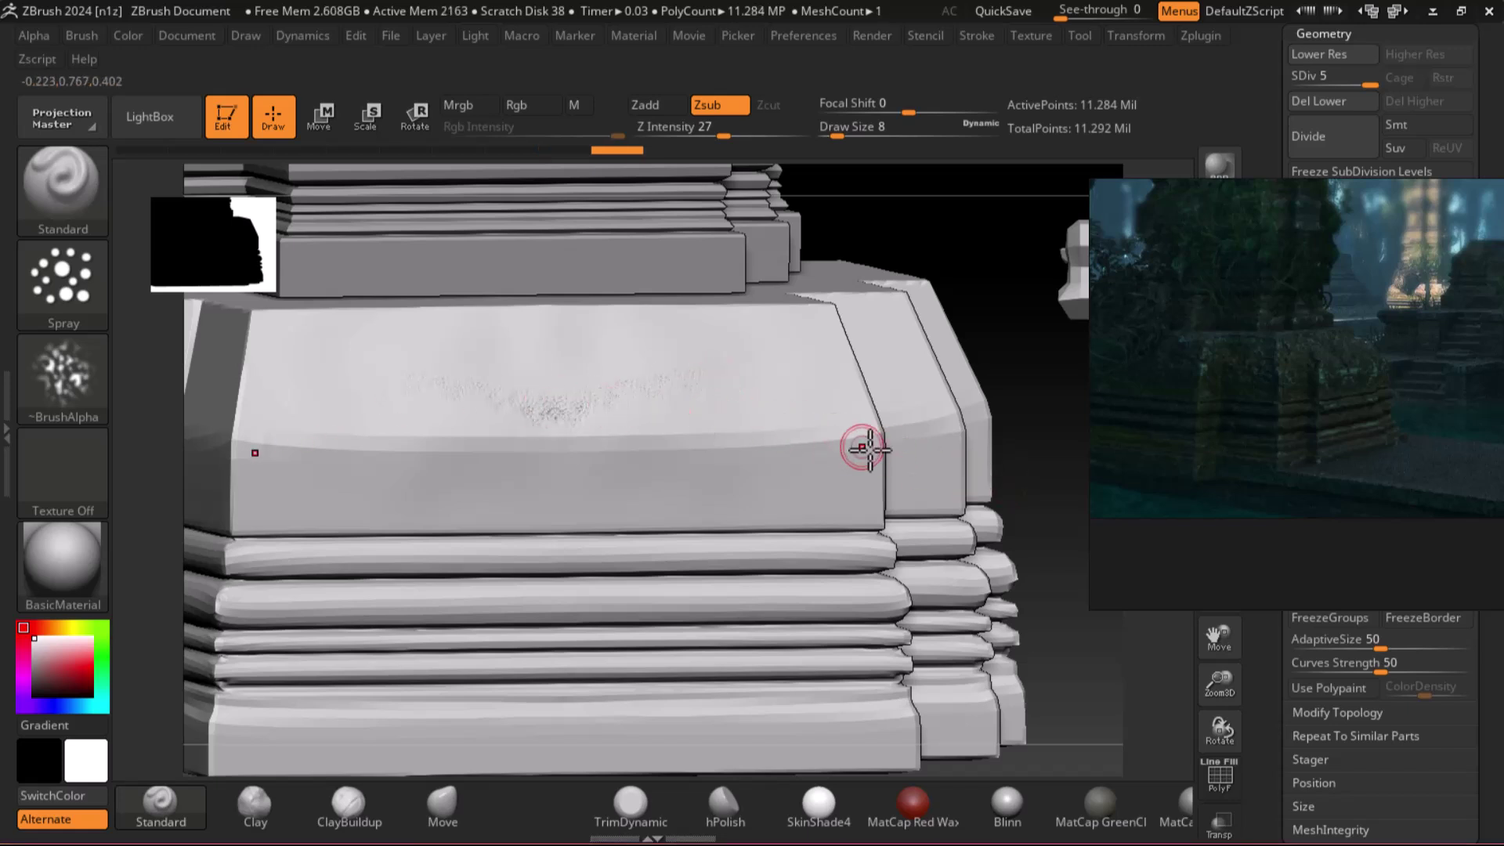
key("ctrl+z")
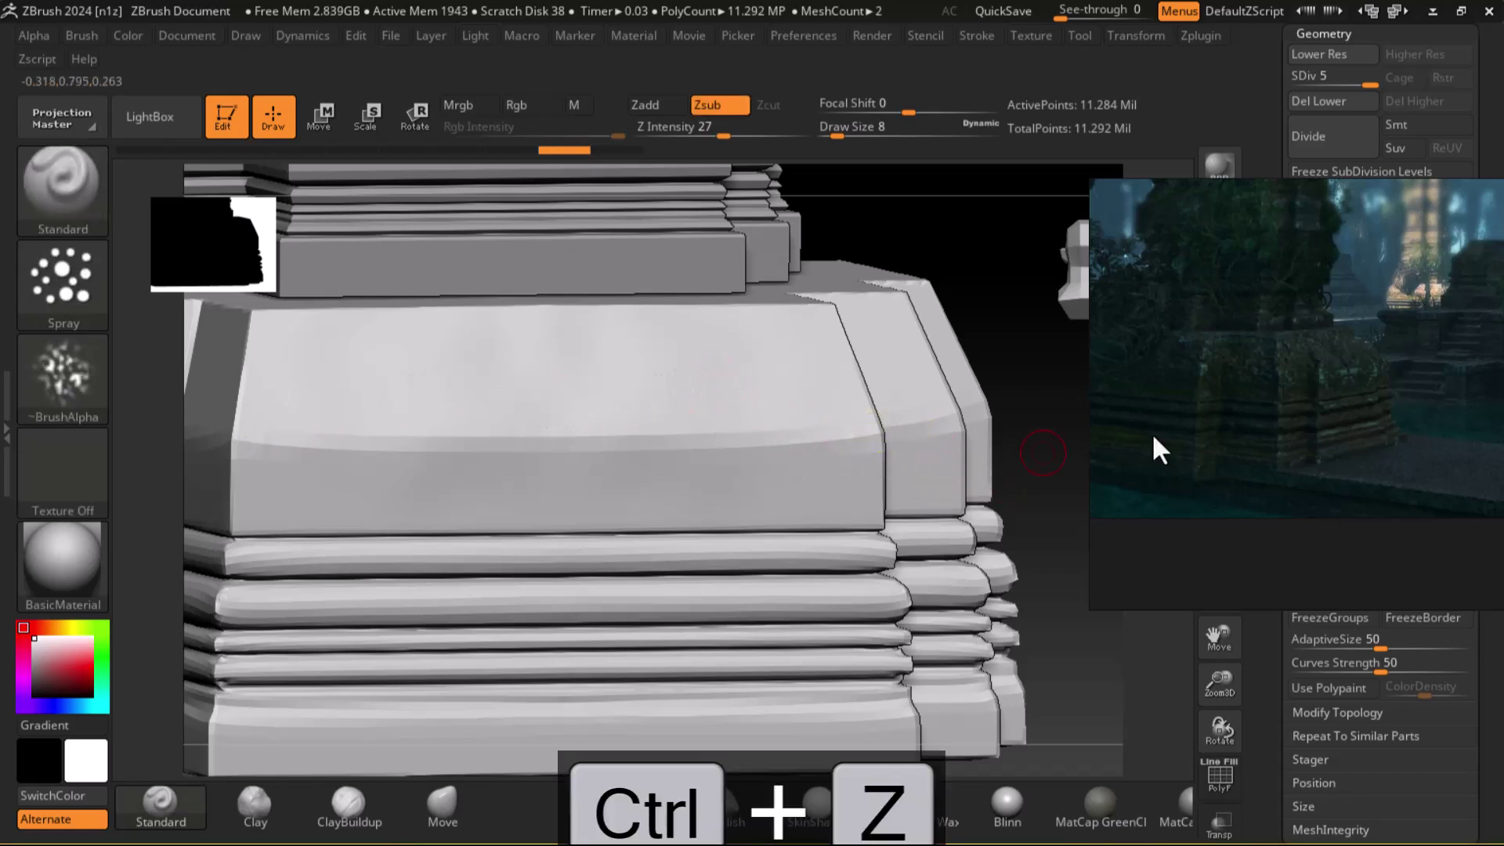
Increase the draw size to 22 and carve a sprayed speckled stone texture across the base's front face.
key("bracketright")
key("bracketright")
key("bracketright")
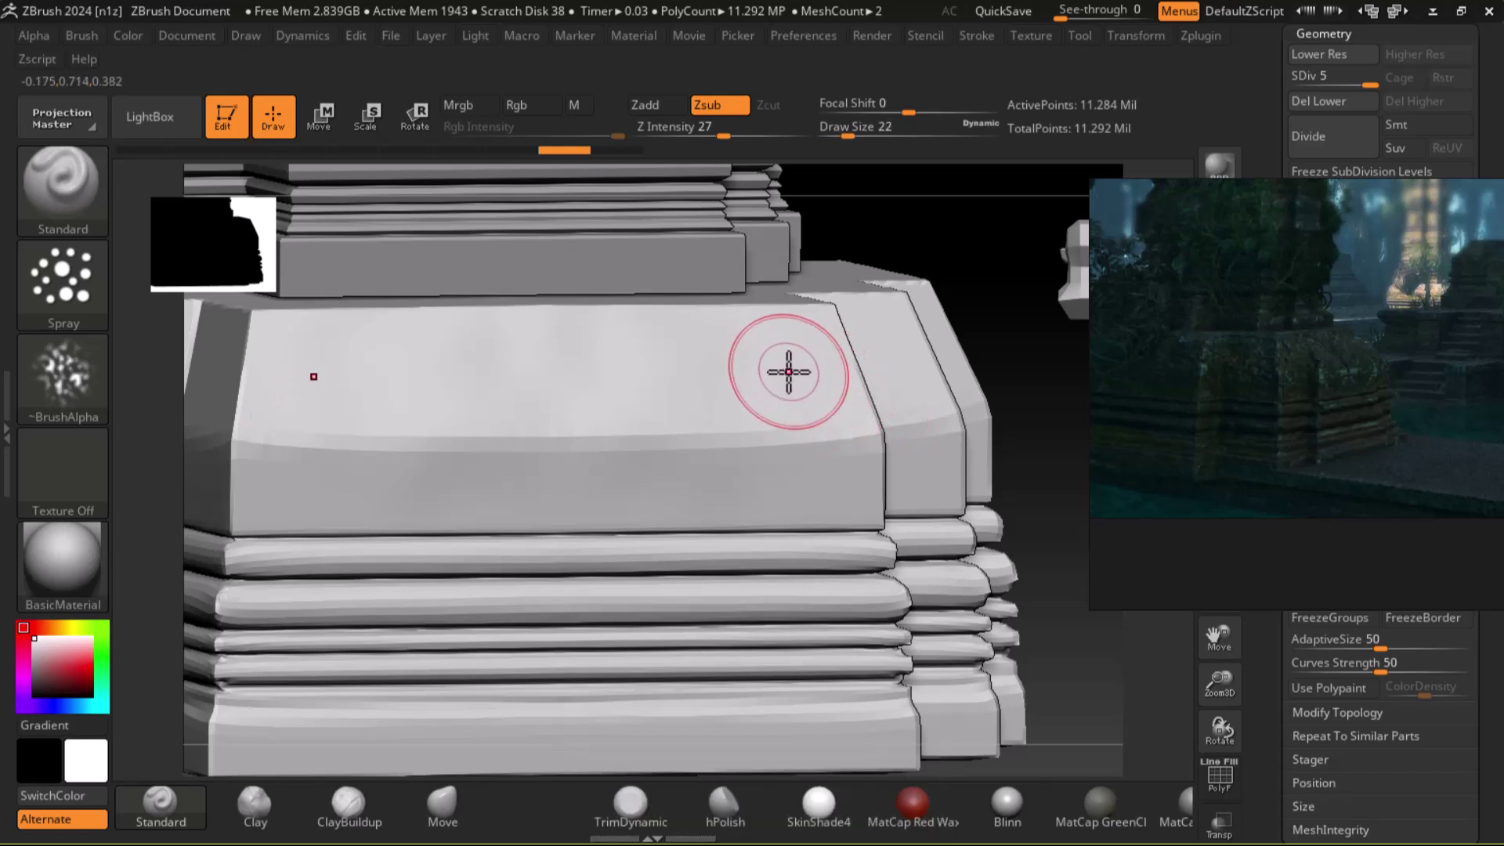
left_click_drag(779, 376, 622, 392)
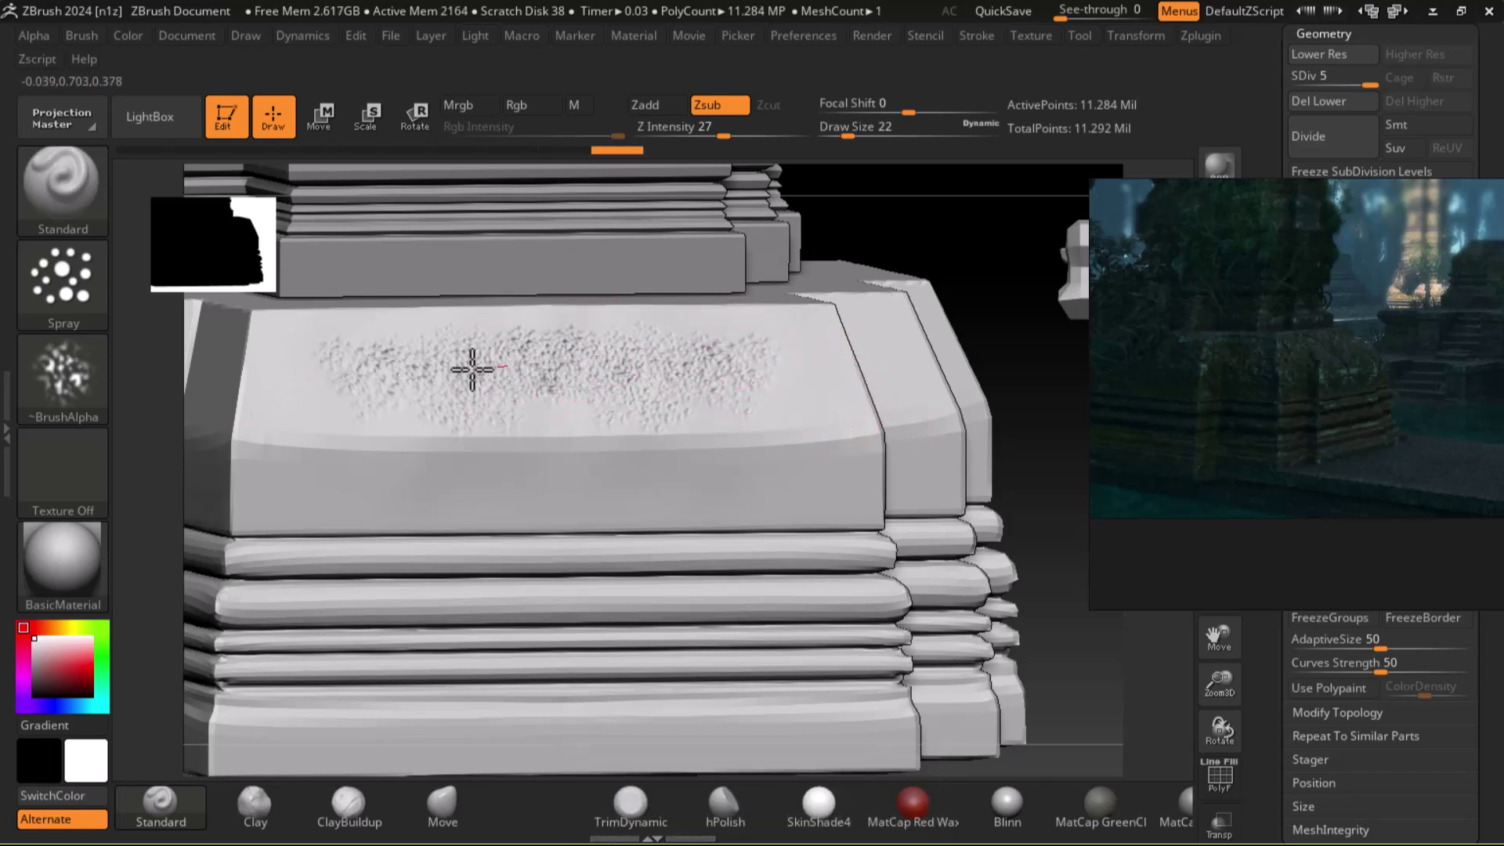
Extend the sprayed speckled stone texture to both ends of the base's front face and fill in its thin areas.
left_click_drag(1108, 671, 1078, 649)
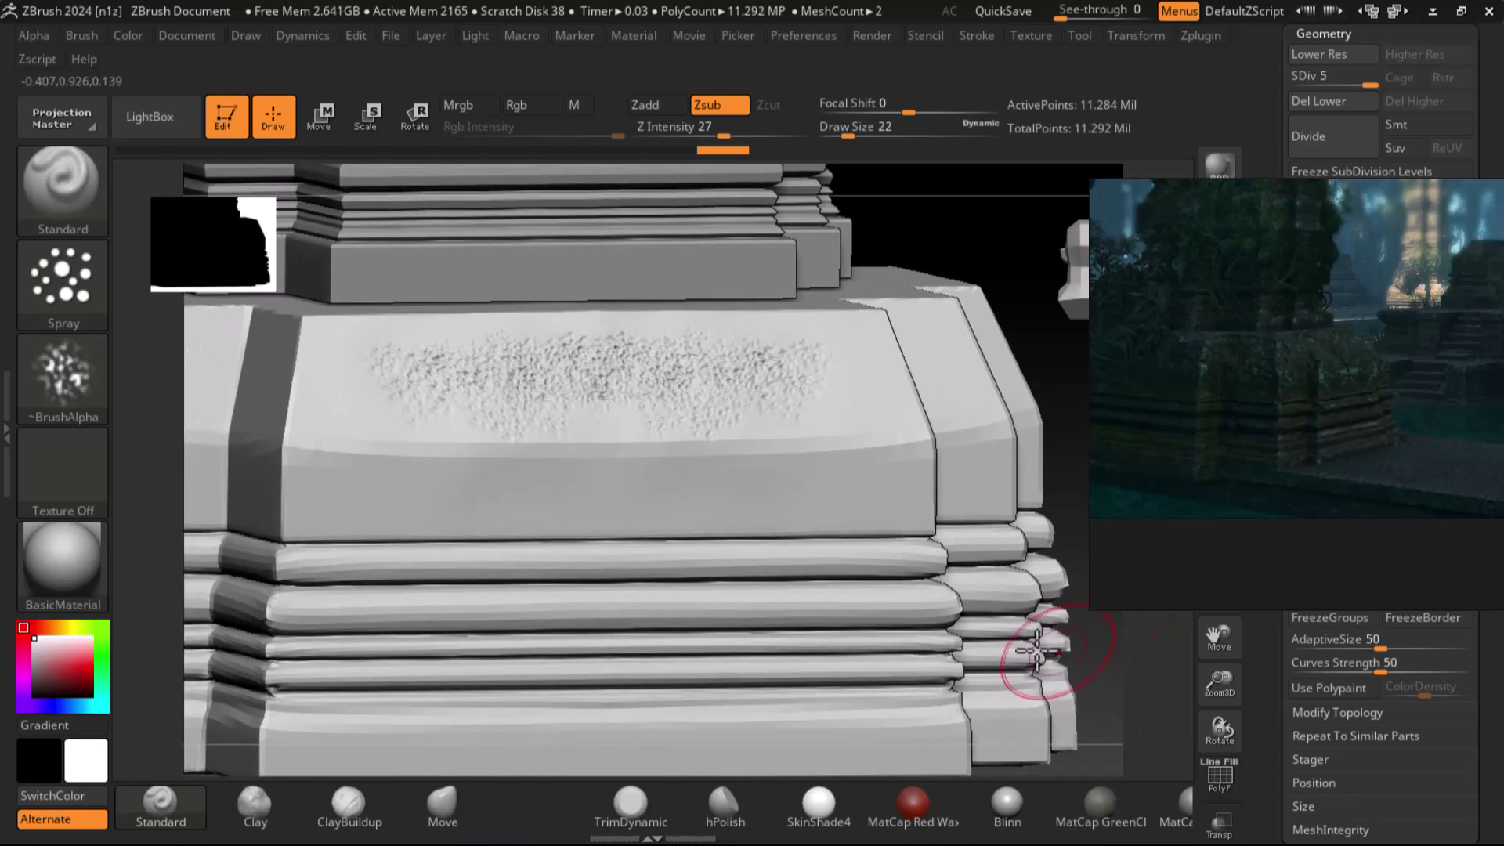
mouse_move(1001, 345)
left_mouse_down()
mouse_move(1037, 340)
mouse_move(1024, 329)
mouse_move(1022, 376)
mouse_move(822, 443)
left_mouse_up()
left_click_drag(430, 397, 345, 376)
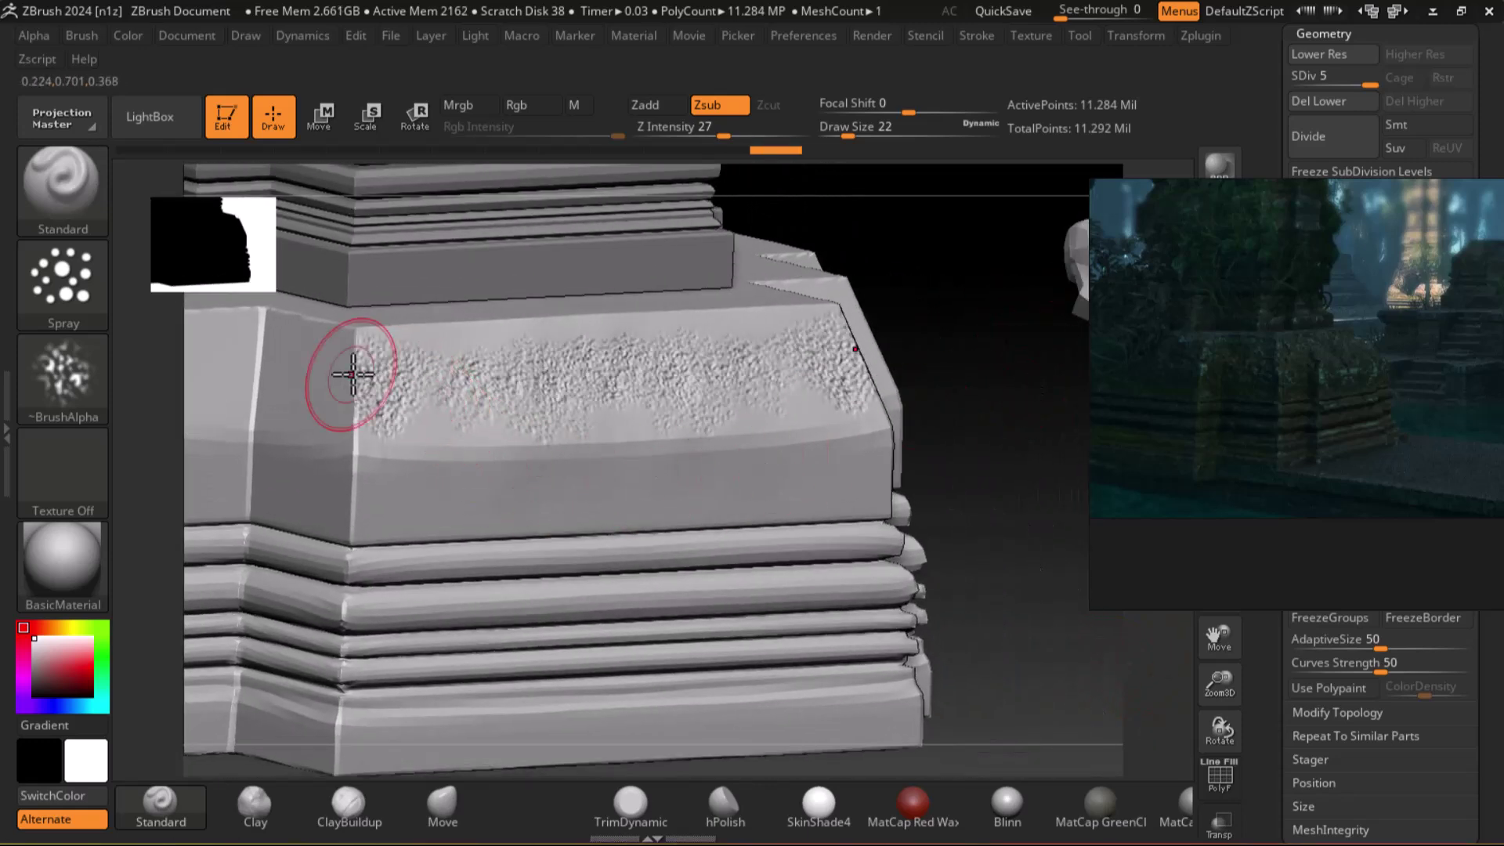
mouse_move(525, 376)
left_mouse_down()
mouse_move(507, 346)
mouse_move(612, 336)
mouse_move(460, 416)
left_mouse_up()
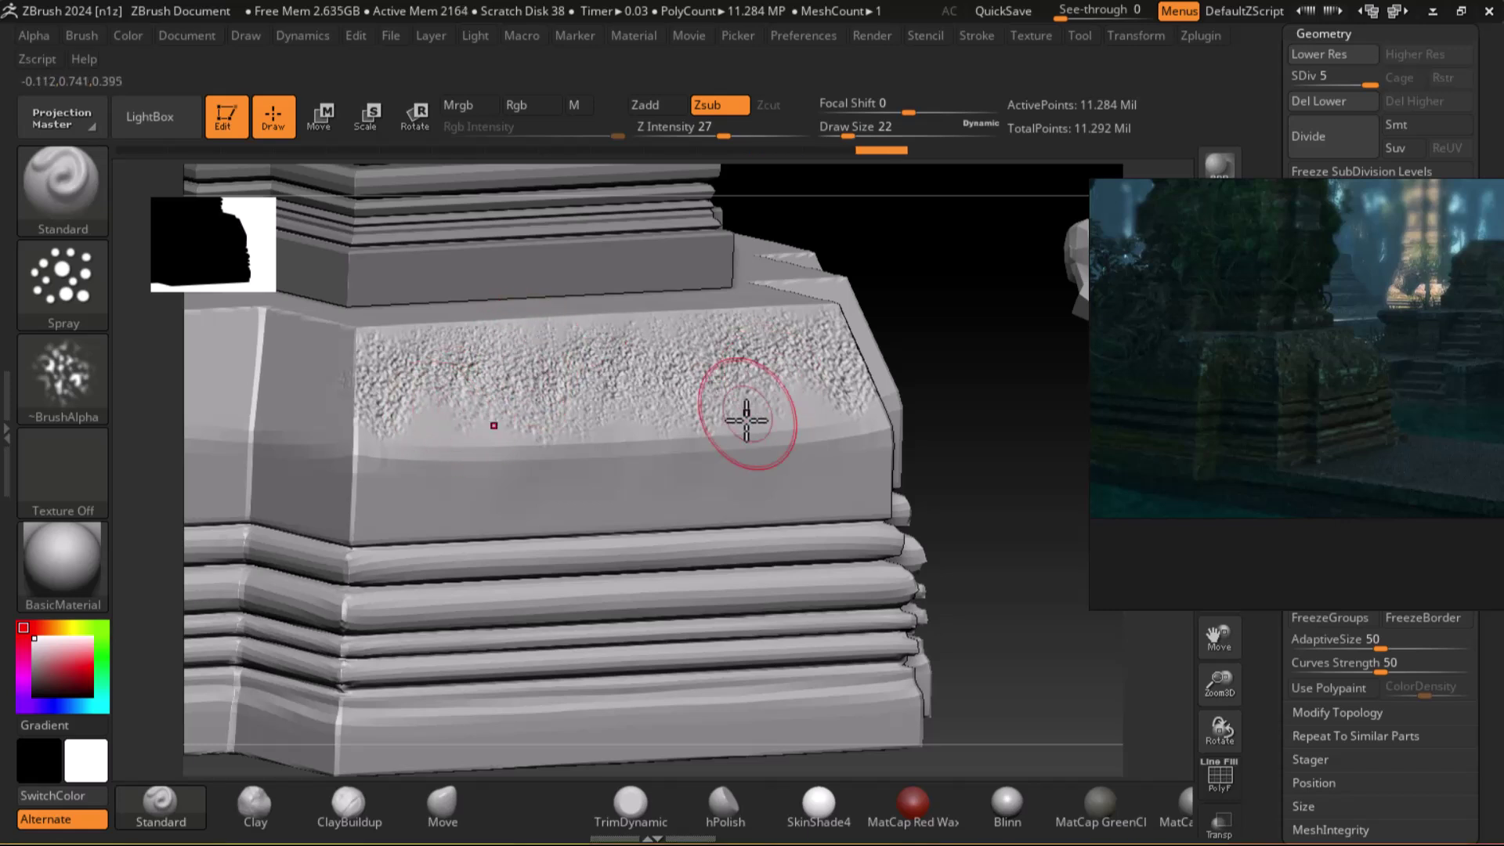
Polish the textured front face's top edge and corner with the hPolish brush at a draw size of about 10.5.
left_click(741, 819)
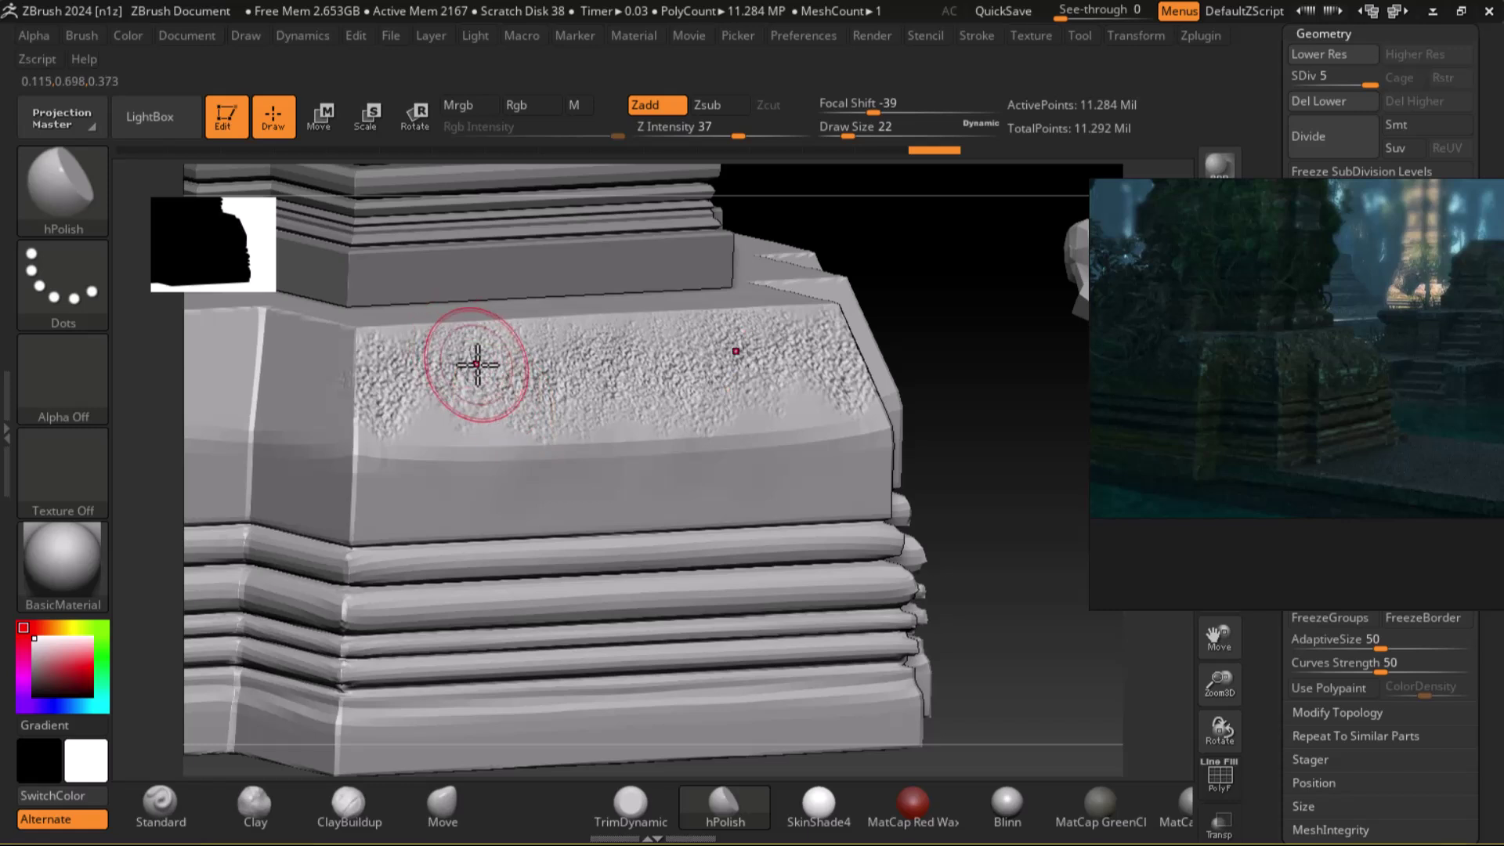
left_click_drag(846, 131, 840, 131)
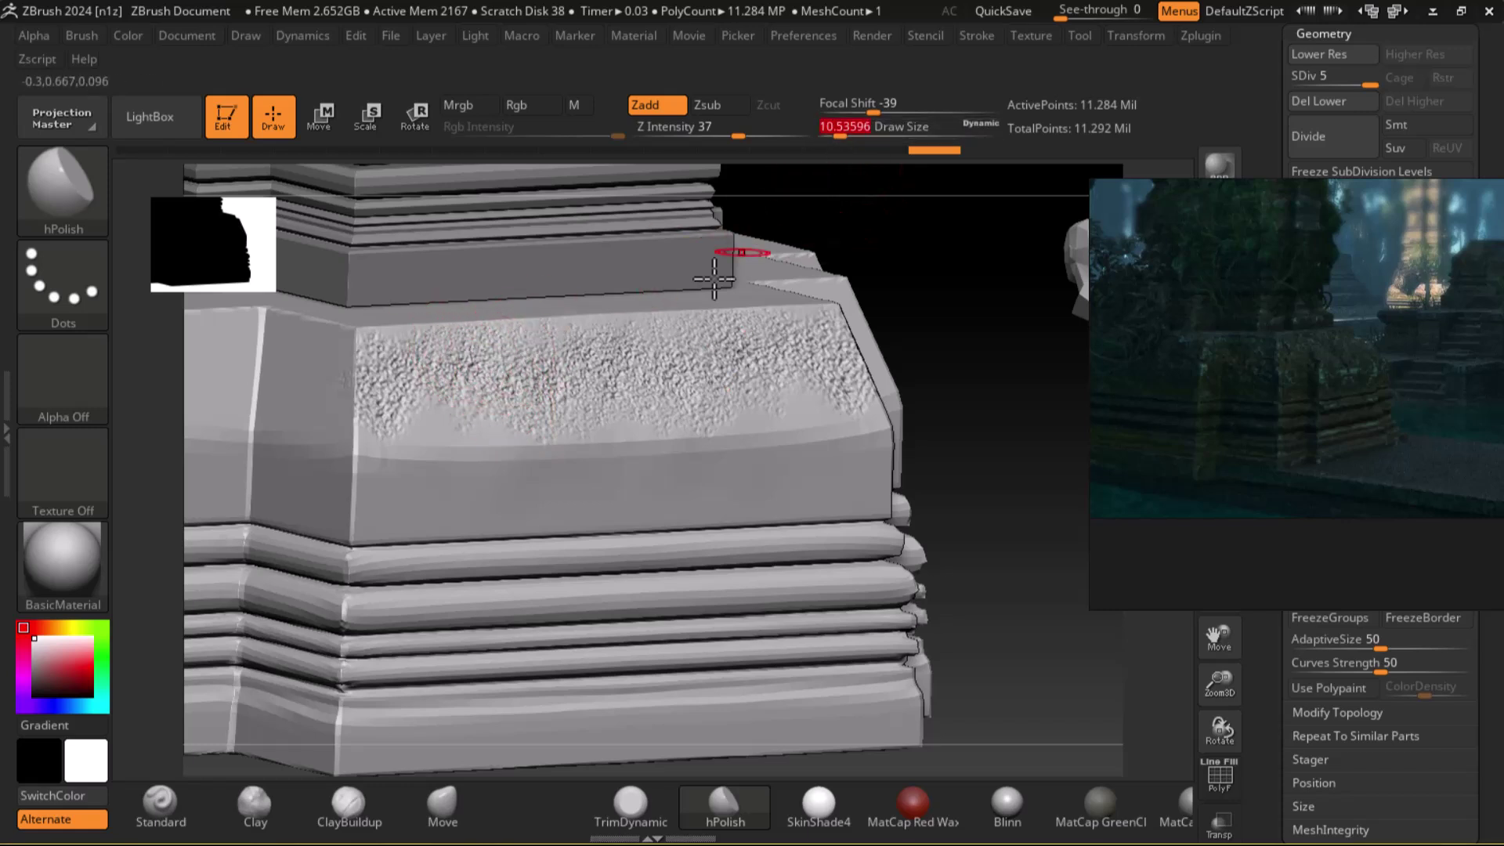
left_click_drag(917, 322, 736, 358)
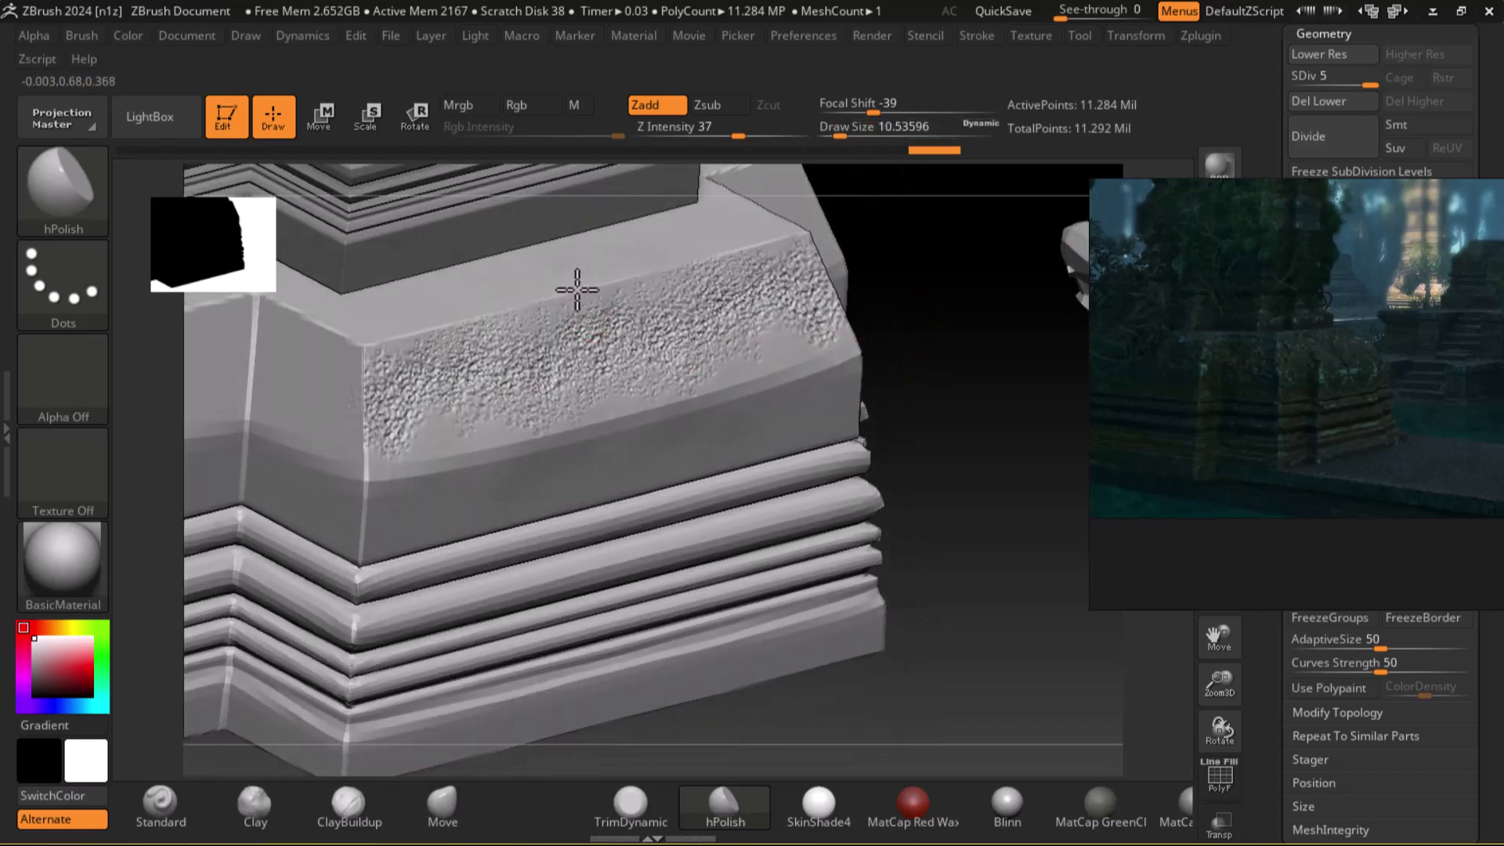
mouse_move(437, 344)
left_mouse_down()
mouse_move(363, 336)
mouse_move(365, 398)
left_mouse_up()
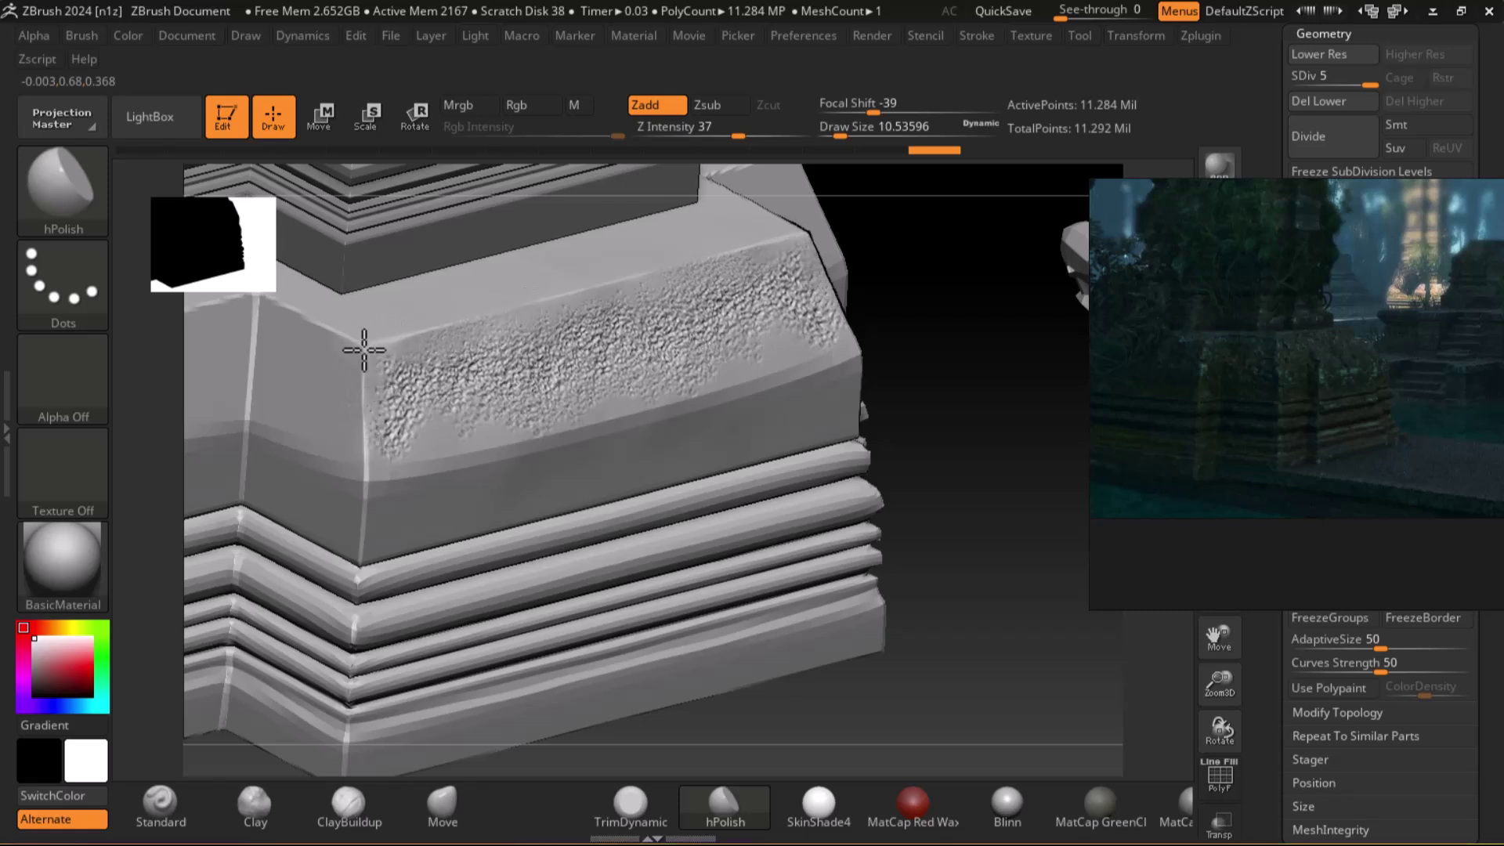
left_click_drag(930, 561, 1018, 603)
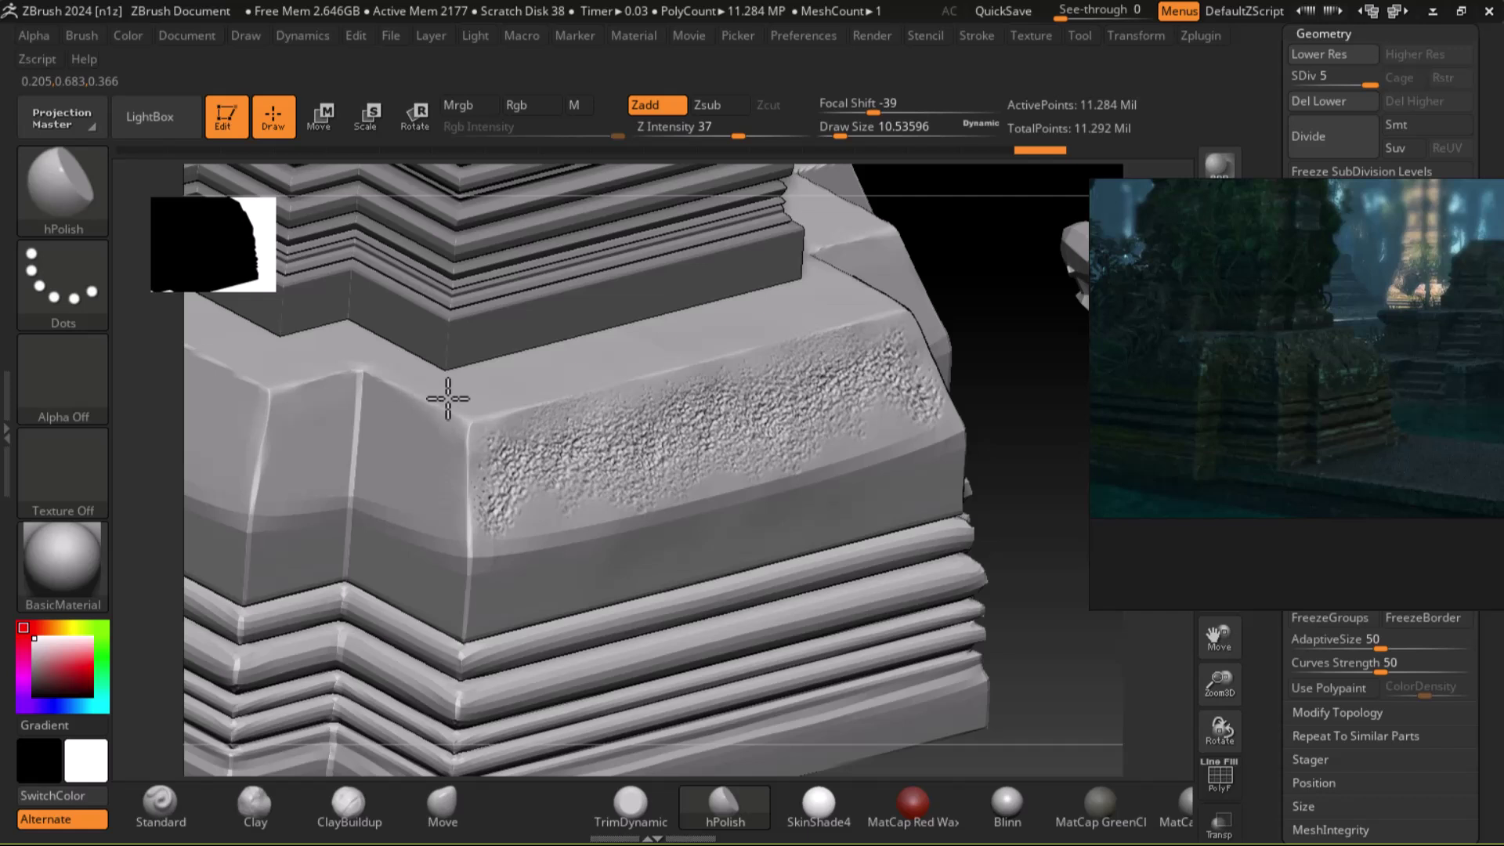
Wear down the vertical corners and upper edges of the stepped blocks beside the textured face with the TrimDynamic brush.
mouse_move(1081, 702)
left_mouse_down()
mouse_move(1040, 633)
mouse_move(940, 572)
left_mouse_up()
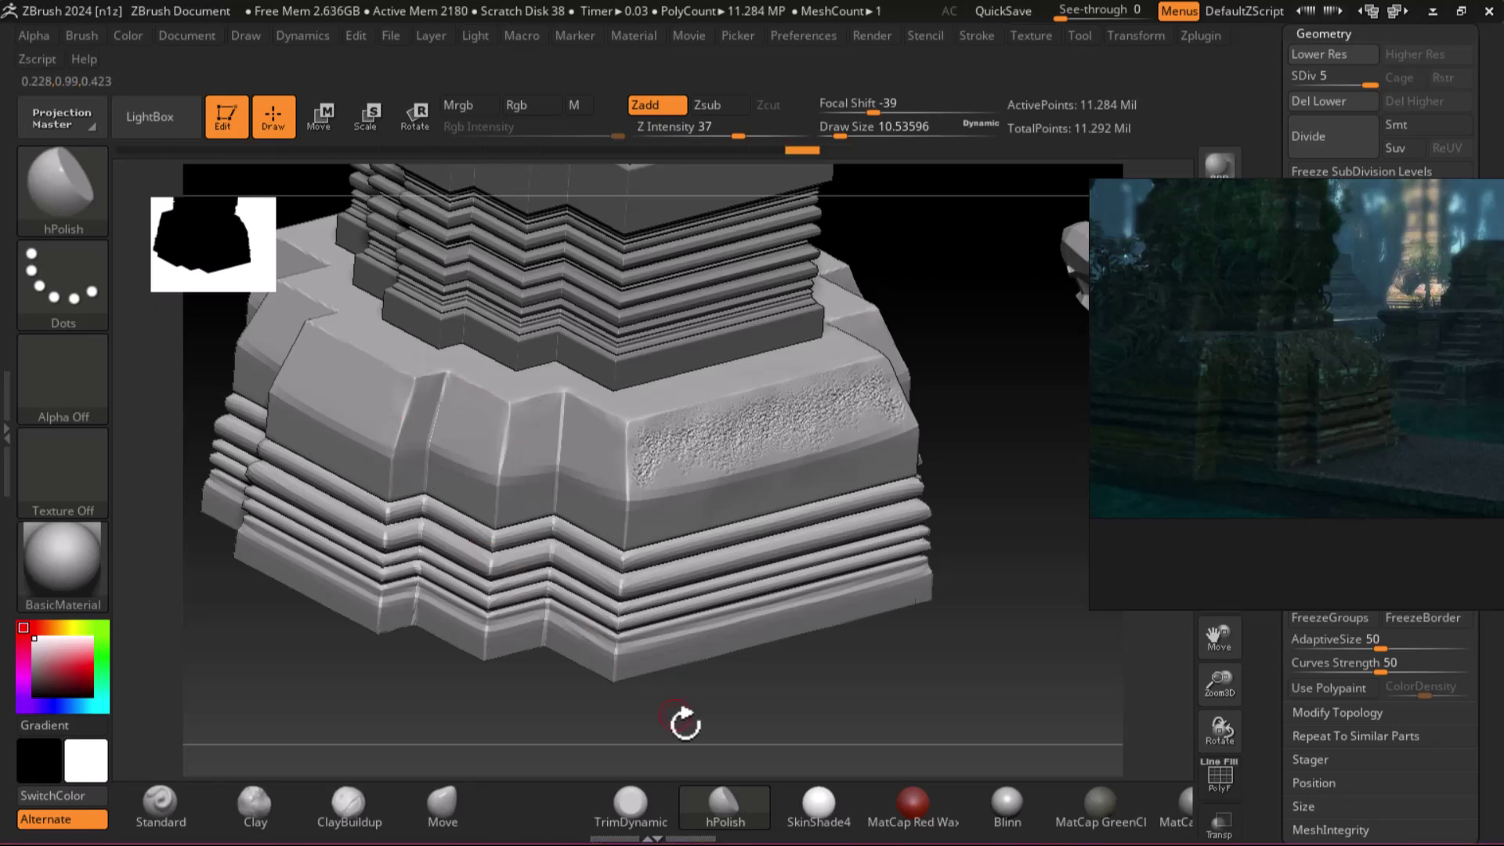
left_click(634, 807)
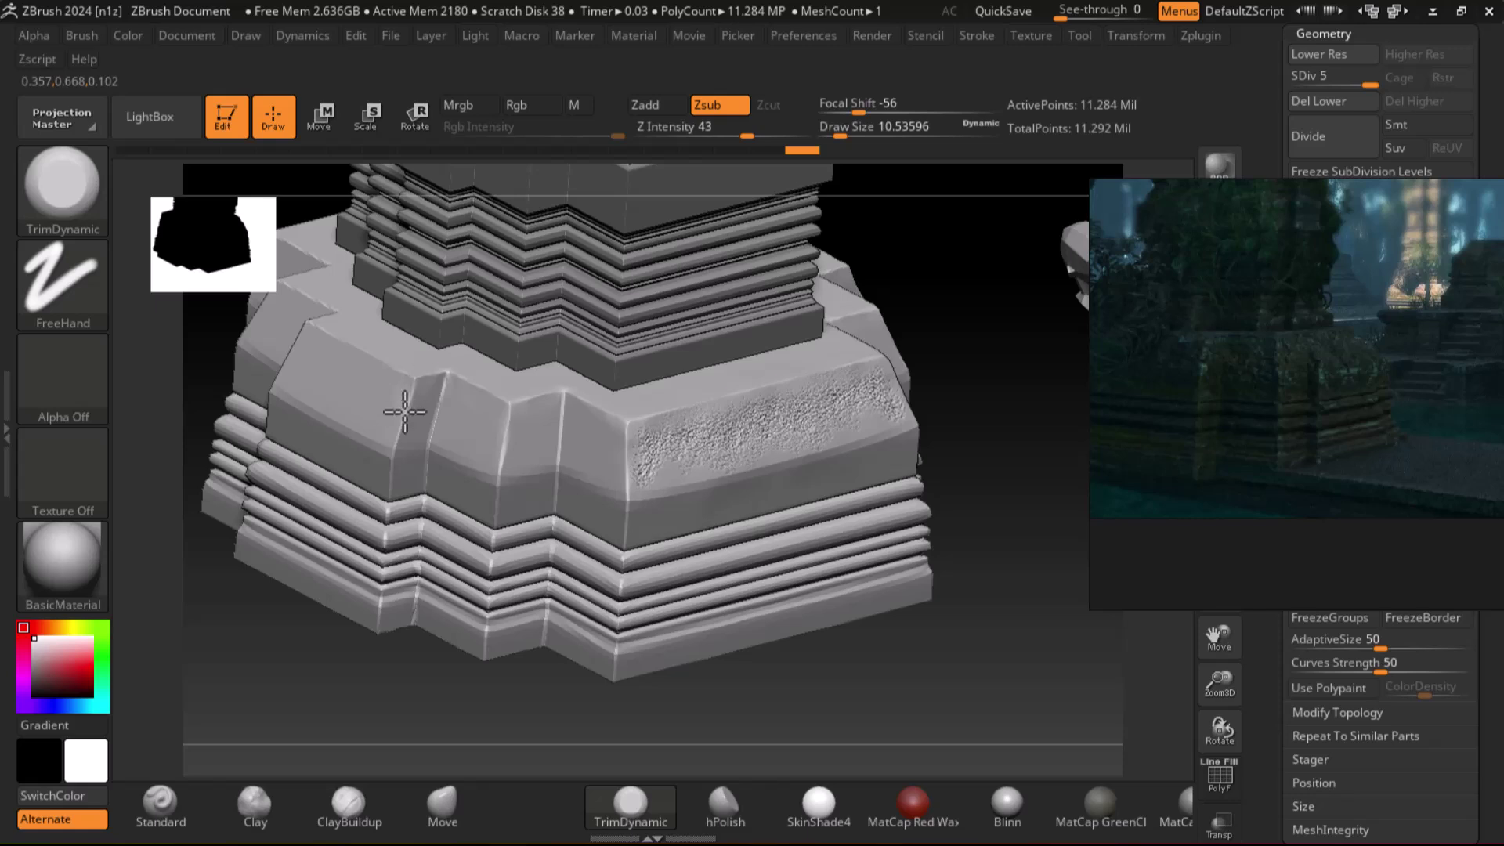
left_click_drag(413, 390, 399, 423)
mouse_move(520, 420)
left_mouse_down()
mouse_move(504, 426)
mouse_move(514, 396)
mouse_move(507, 411)
mouse_move(493, 399)
mouse_move(586, 404)
left_mouse_up()
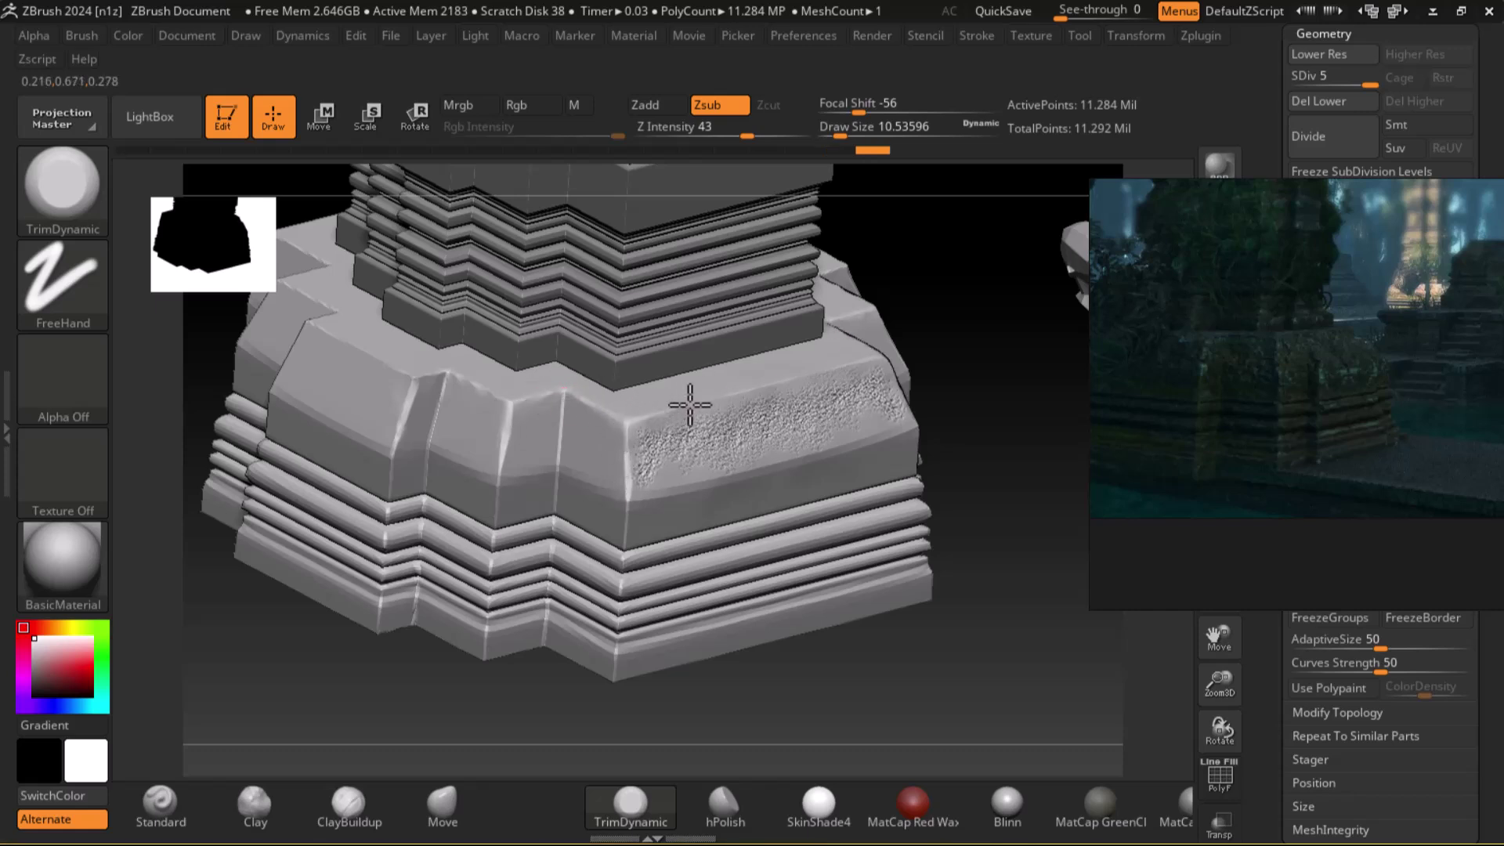
left_click_drag(752, 392, 504, 402)
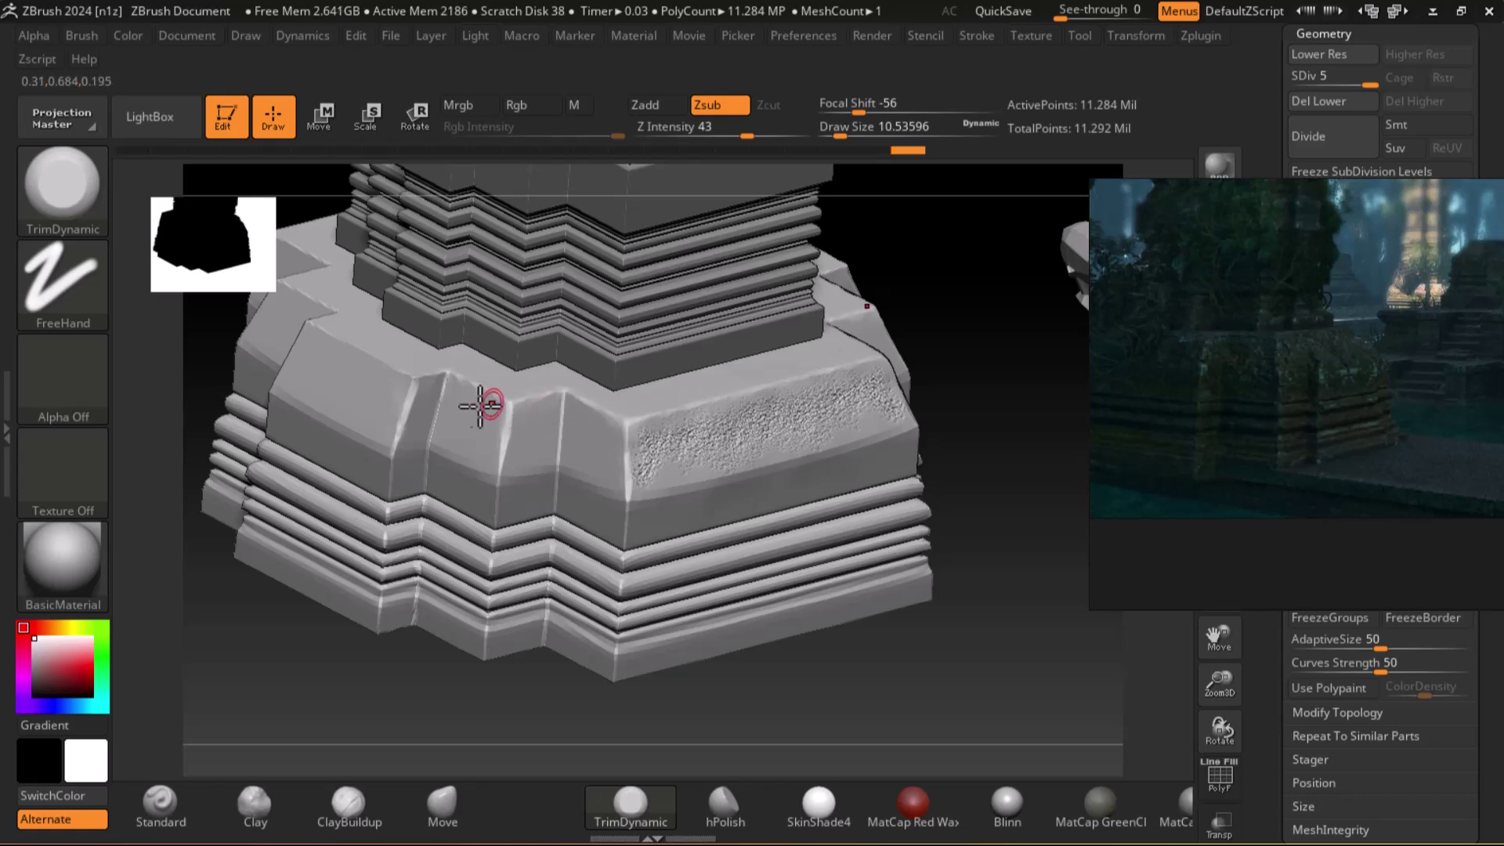
left_click_drag(393, 360, 575, 520)
Chip the upper edges and corners of the remaining stepped side blocks with TrimDynamic, working around the base's side.
left_click_drag(971, 675, 537, 698)
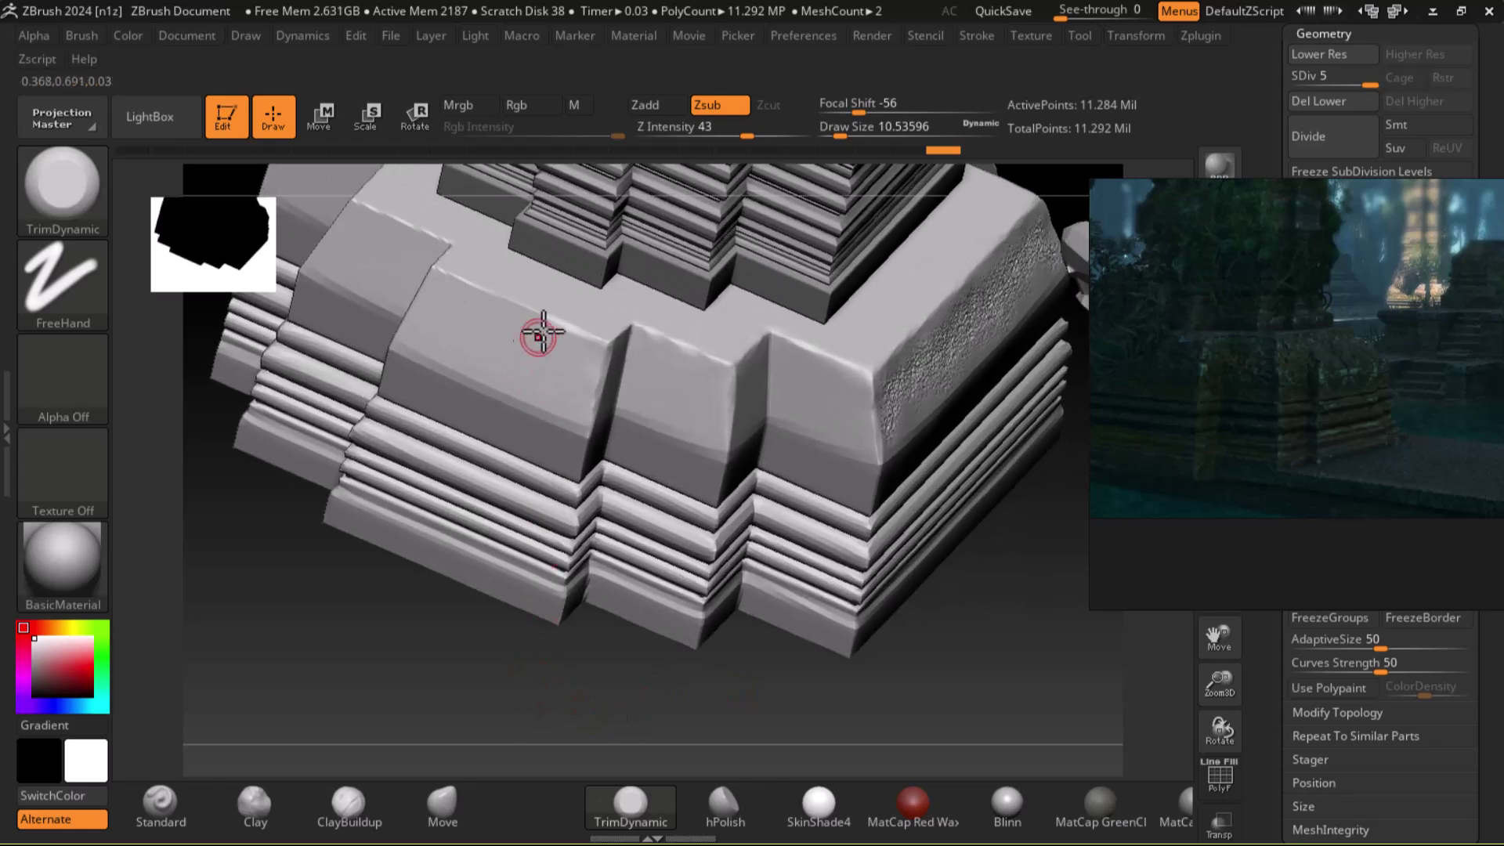
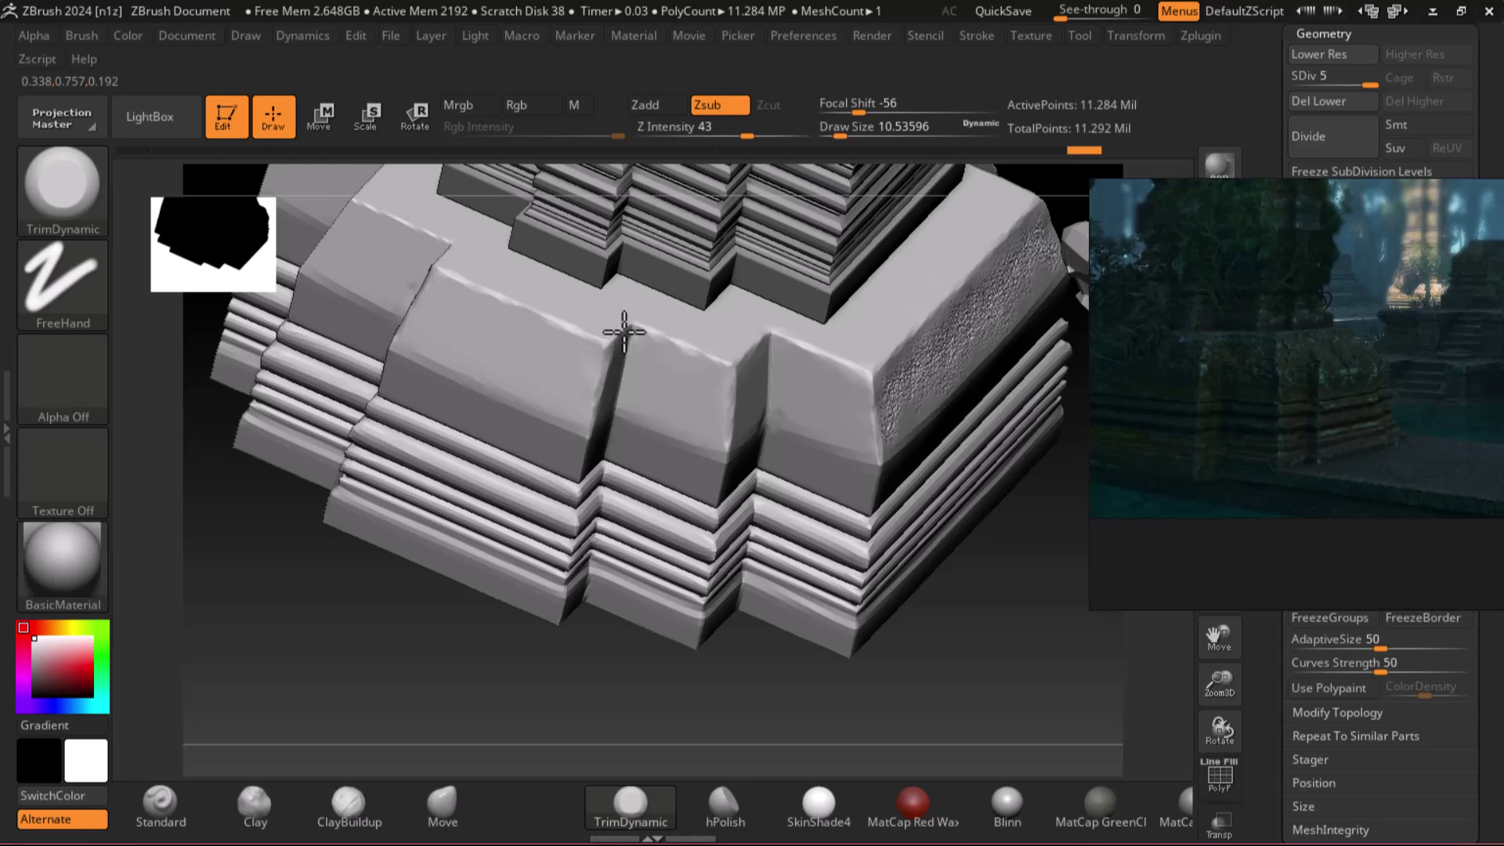
mouse_move(719, 689)
left_mouse_down()
mouse_move(994, 682)
mouse_move(1058, 725)
left_mouse_up()
left_click_drag(576, 347, 584, 315)
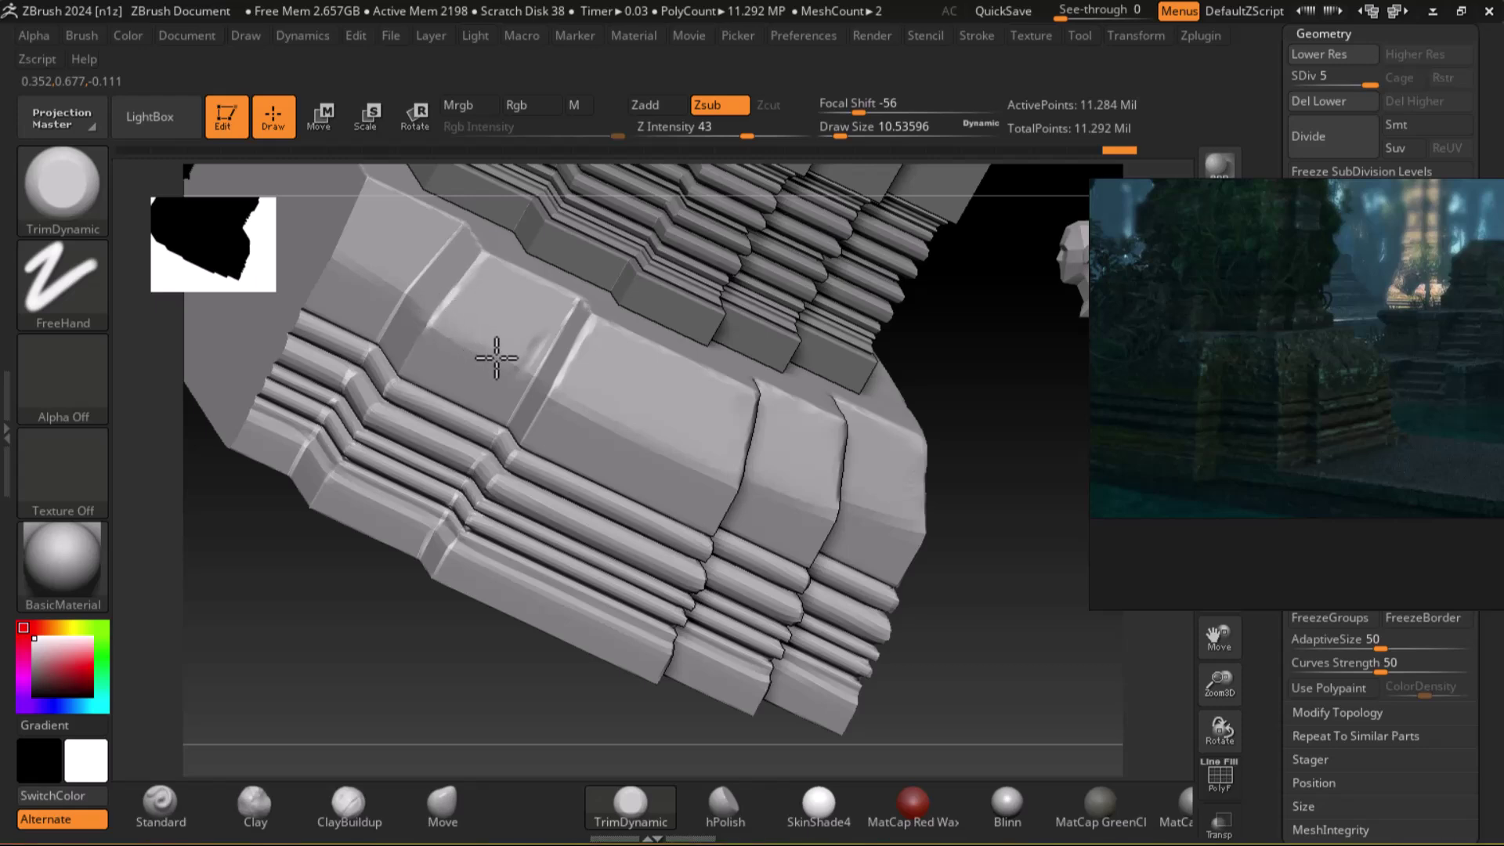
left_click_drag(1015, 649, 989, 687)
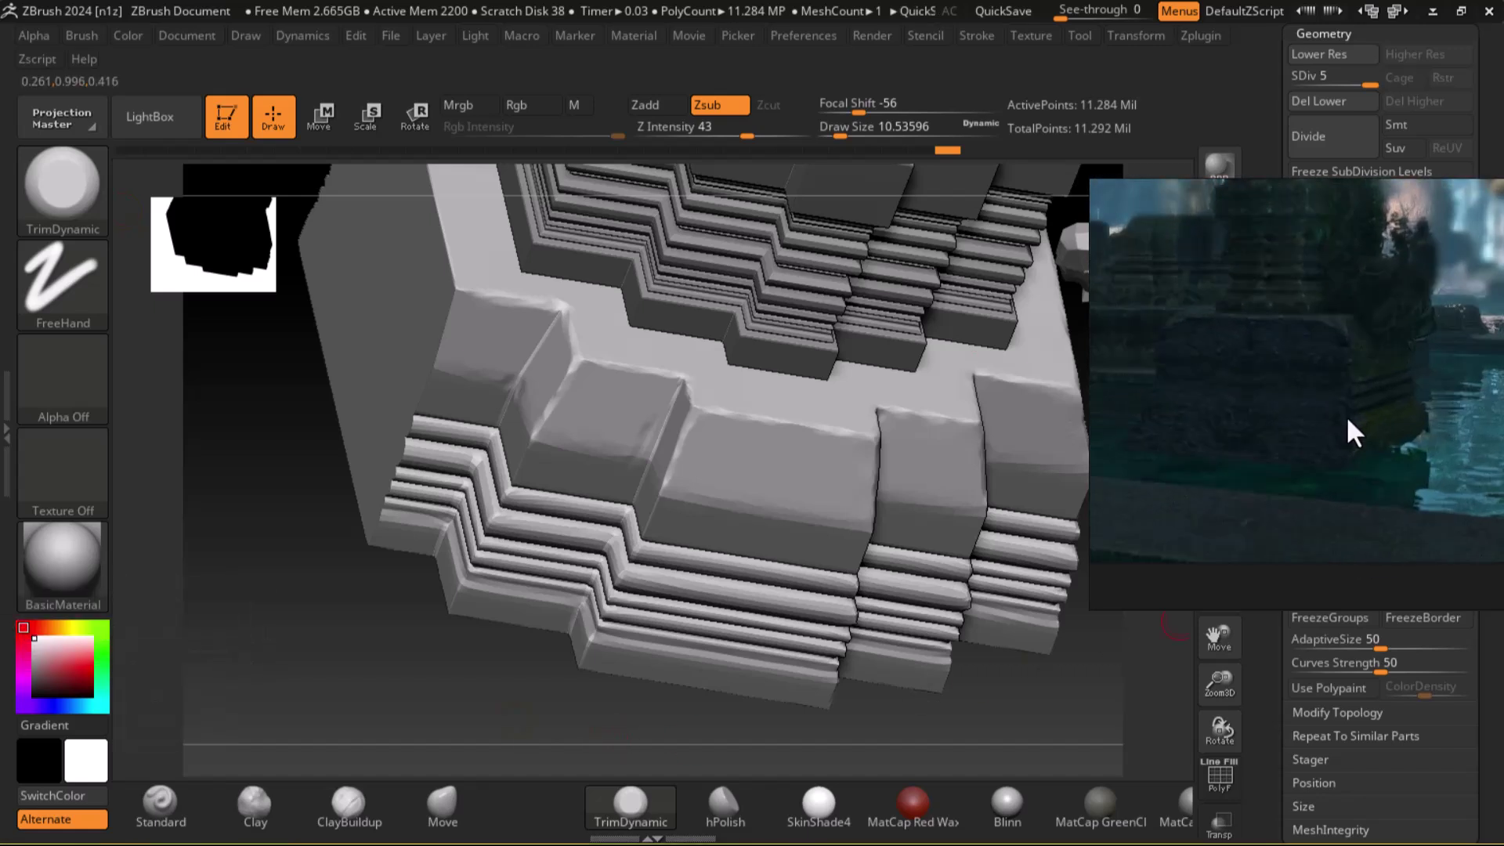
Increase the draw size to about 18.5 and bevel the upper corners of the base's flat end face with TrimDynamic.
left_click_drag(324, 663, 403, 837)
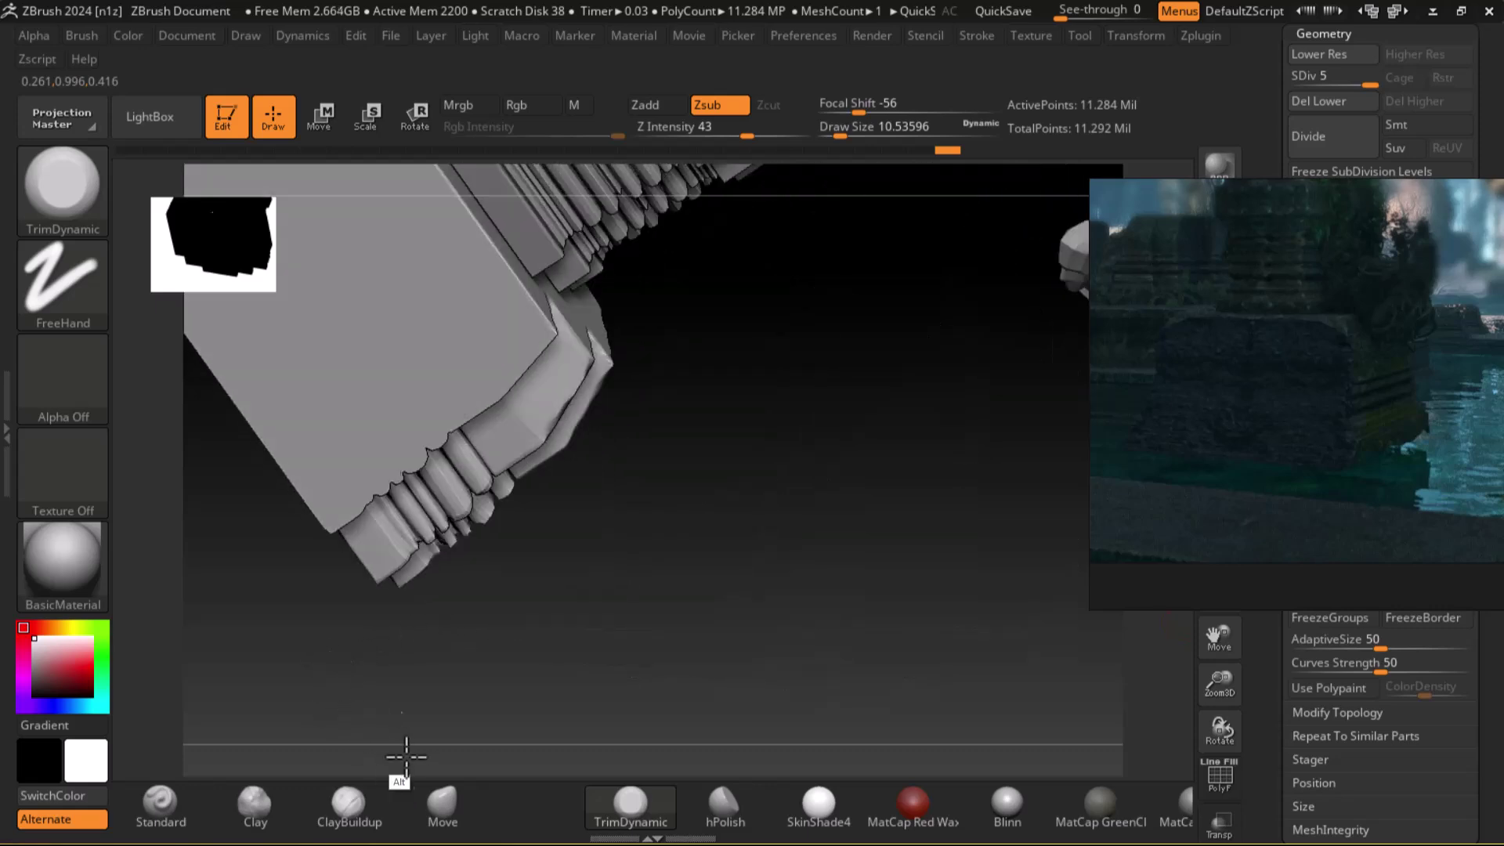
mouse_move(833, 631)
left_mouse_down()
mouse_move(985, 661)
mouse_move(760, 689)
mouse_move(708, 578)
mouse_move(524, 608)
mouse_move(1020, 642)
mouse_move(1085, 661)
mouse_move(1011, 709)
mouse_move(746, 668)
mouse_move(682, 681)
mouse_move(683, 651)
left_mouse_up()
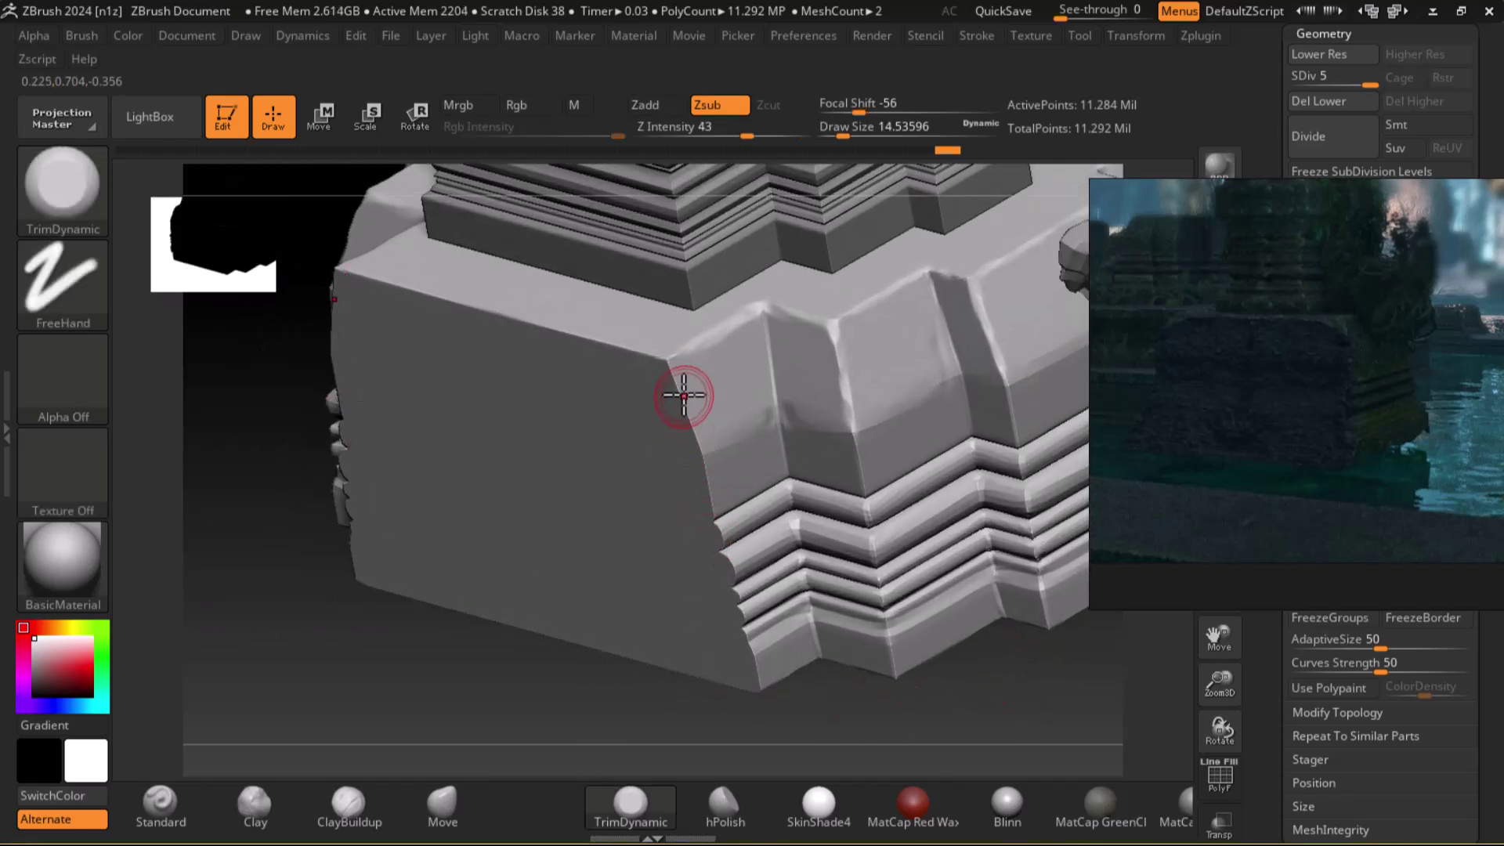
key("]")
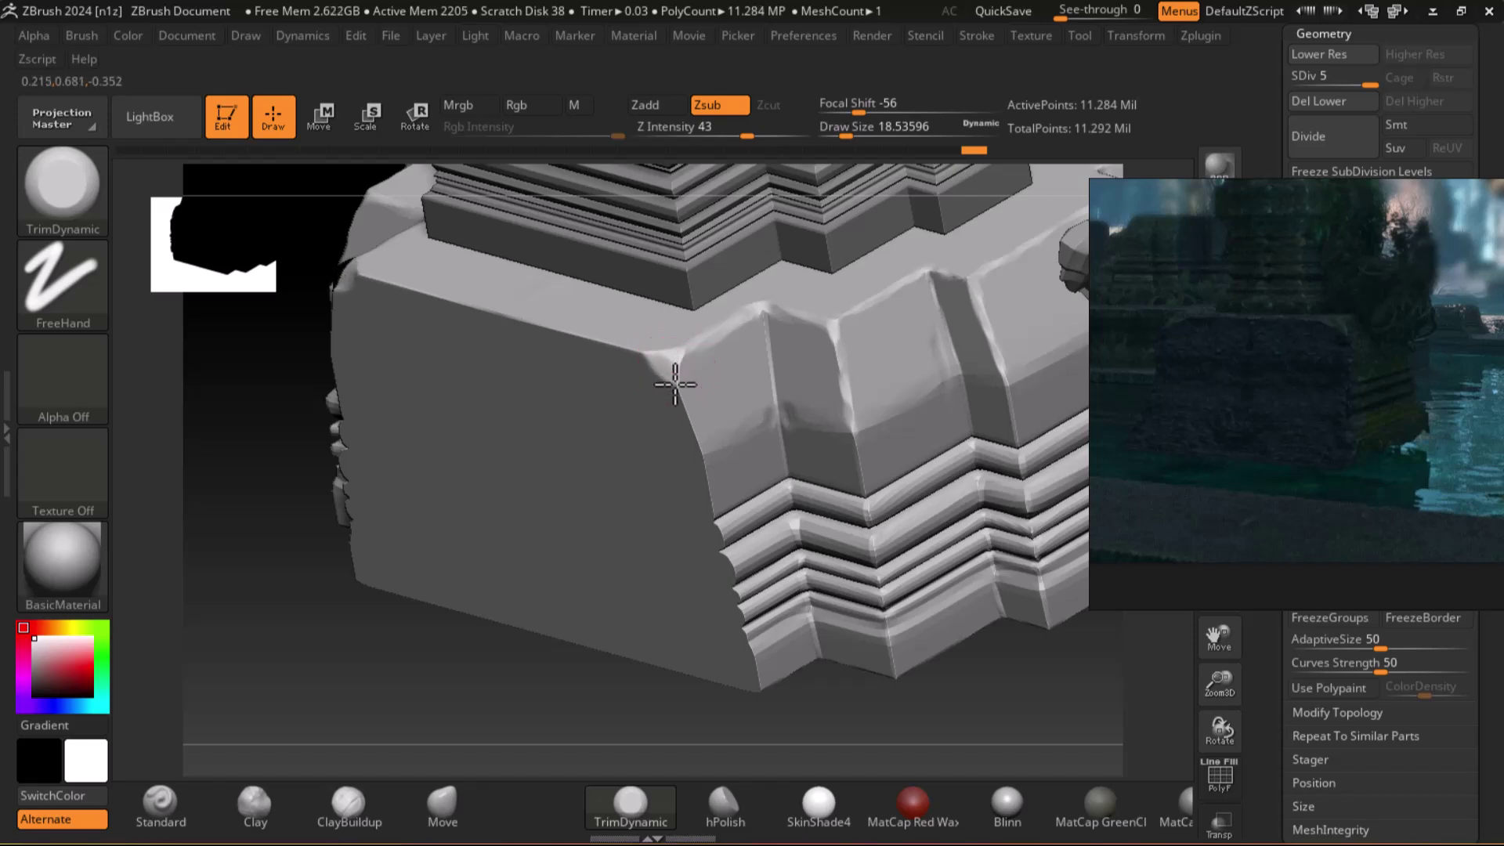
mouse_move(668, 354)
left_mouse_down()
mouse_move(657, 362)
mouse_move(671, 371)
left_mouse_up()
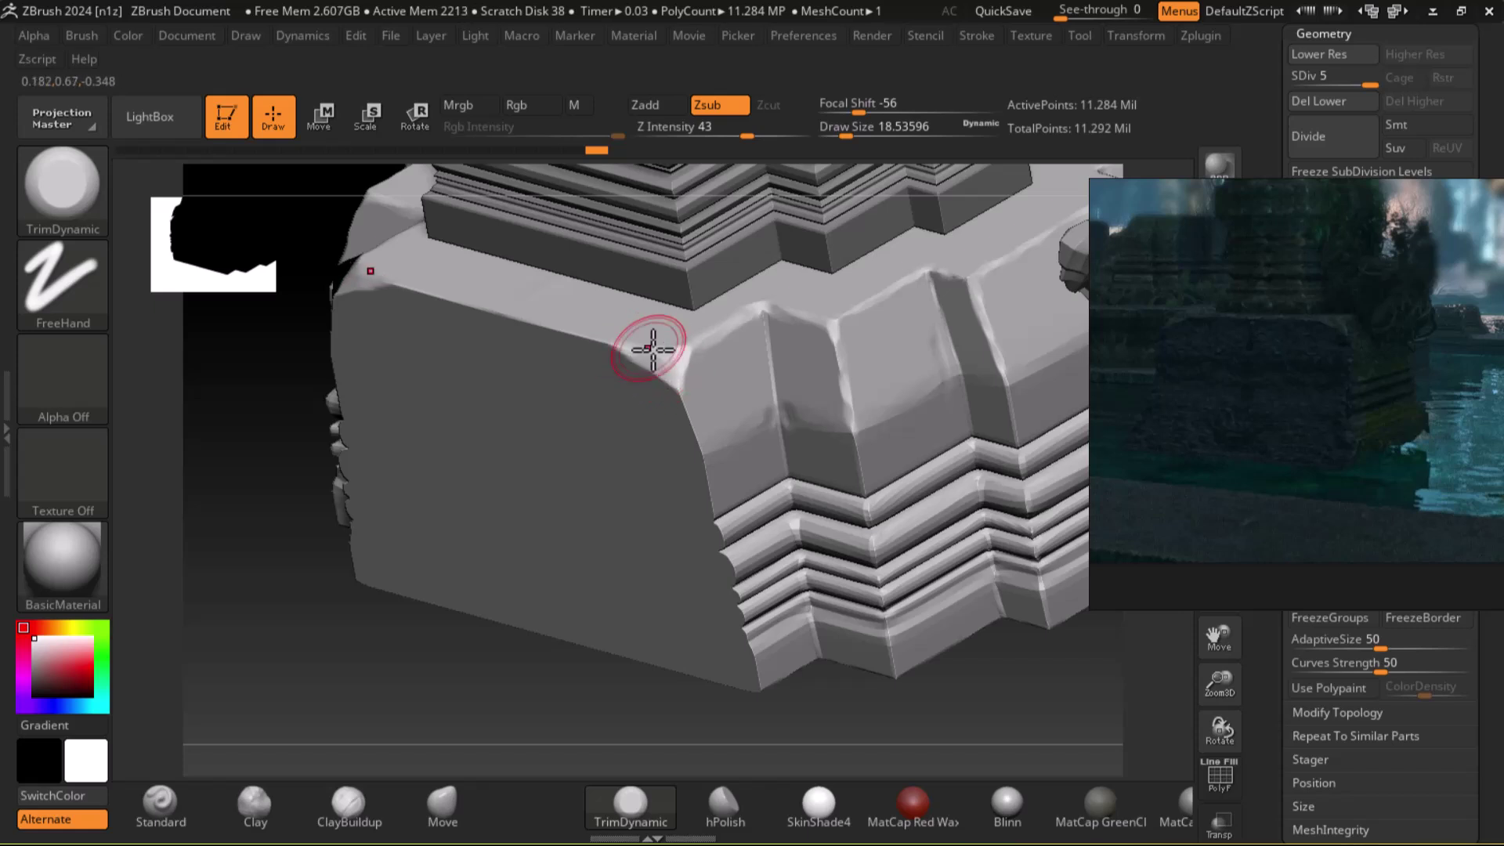
mouse_move(672, 358)
left_mouse_down()
mouse_move(655, 352)
mouse_move(671, 362)
left_mouse_up()
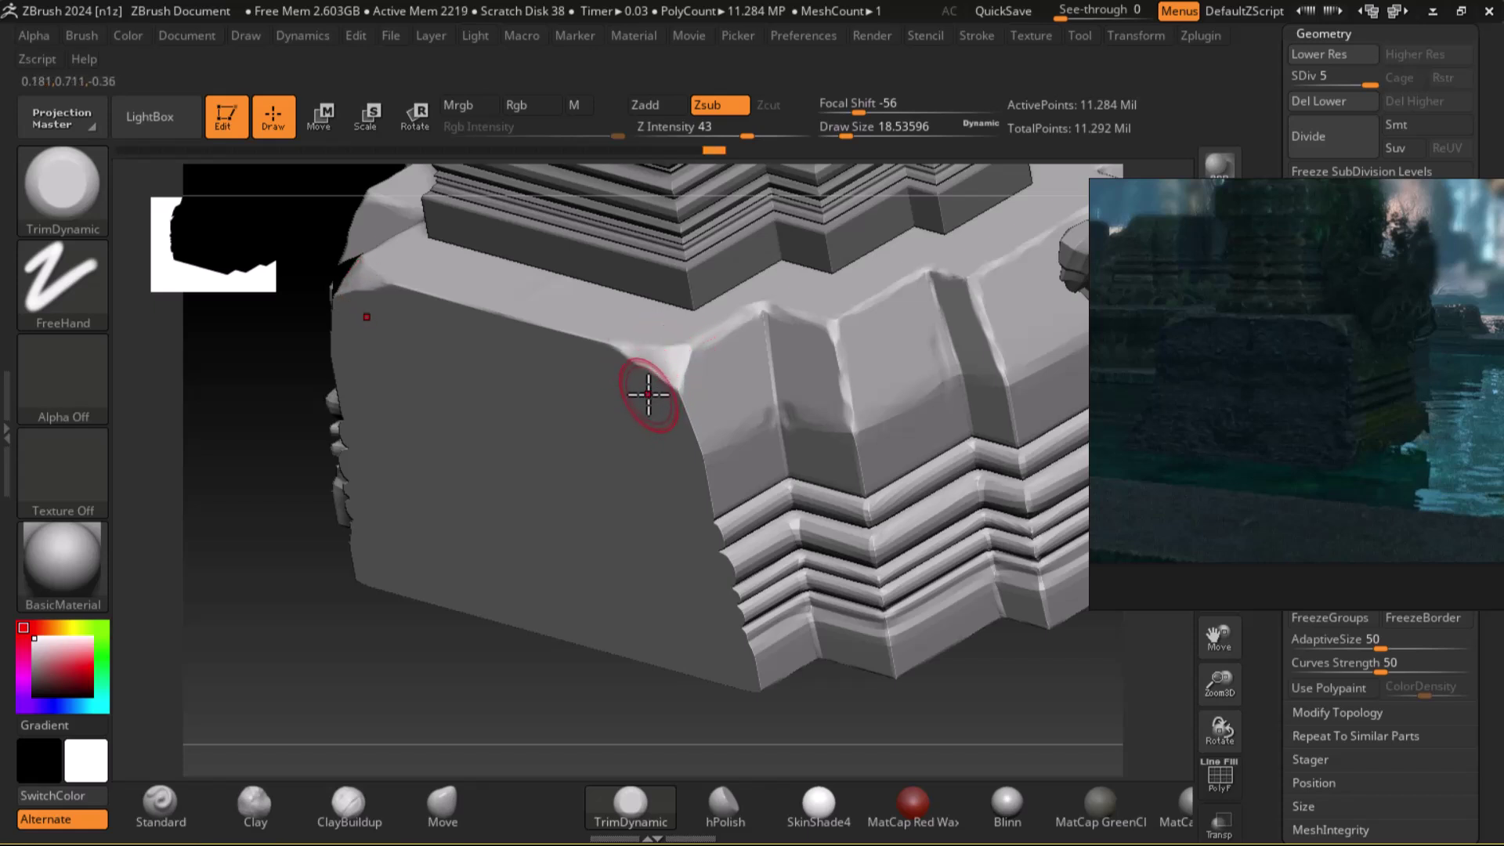
Reduce the draw size to 10 and trim the side and lower edges of the base's flat end face.
left_click_drag(429, 705, 436, 631)
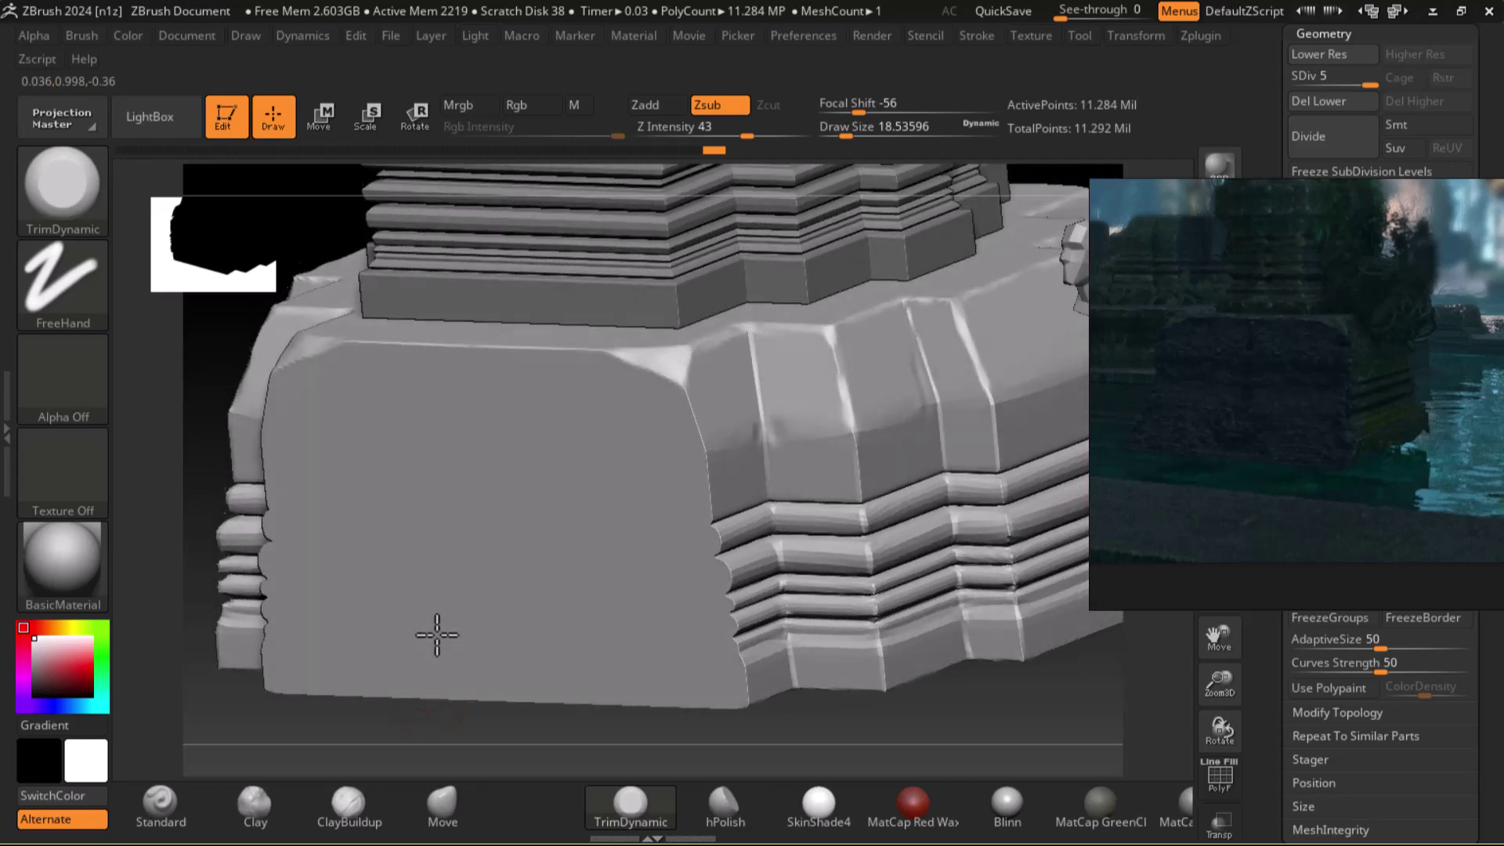
left_click_drag(1001, 713, 1084, 688, "shift")
left_click_drag(974, 737, 812, 729)
key("bracketleft")
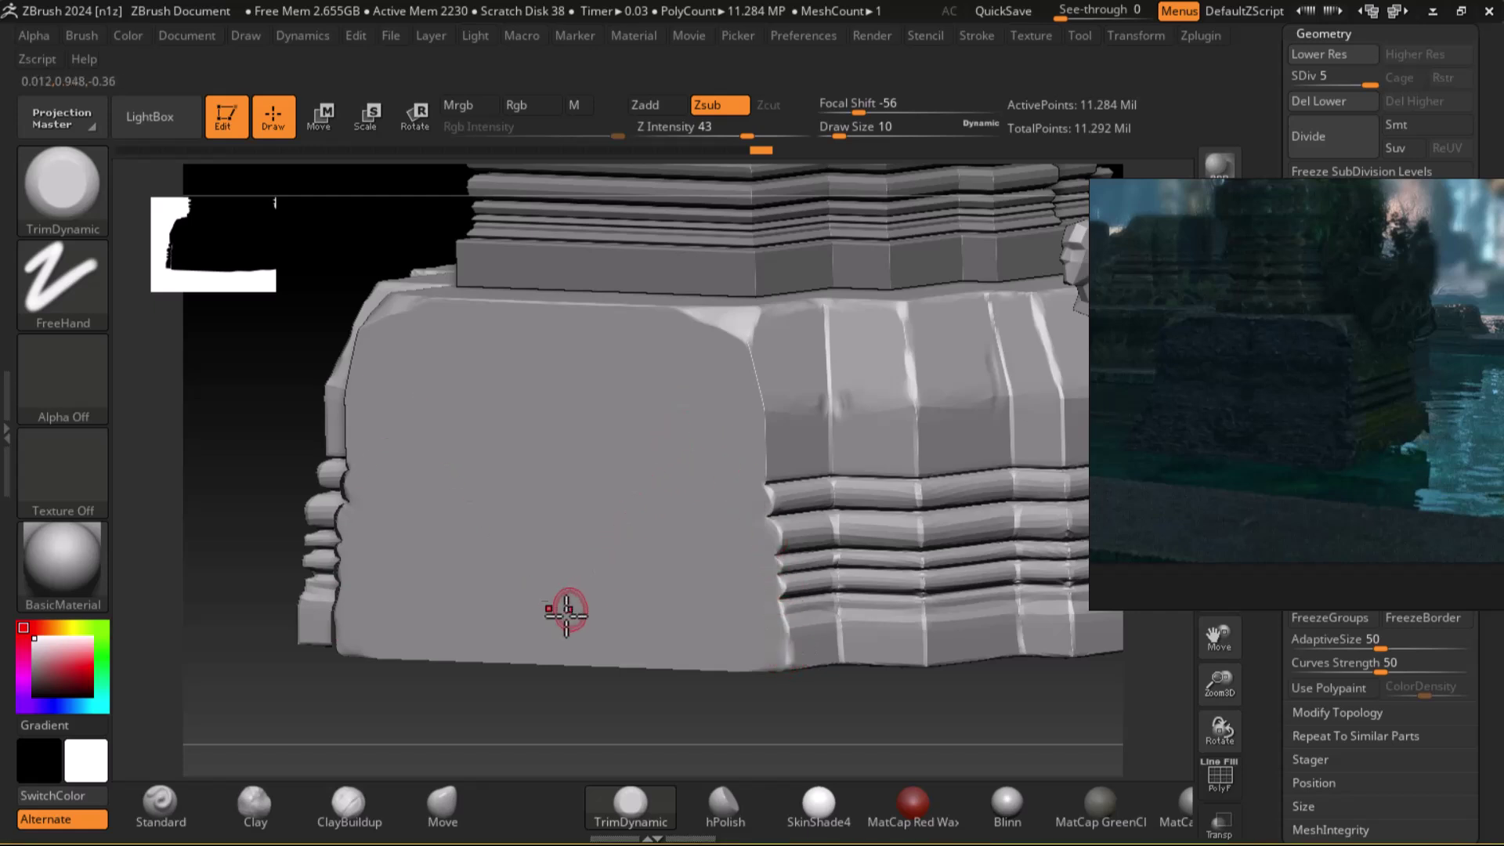
mouse_move(355, 725)
left_mouse_down()
mouse_move(295, 715)
mouse_move(745, 360)
left_mouse_up()
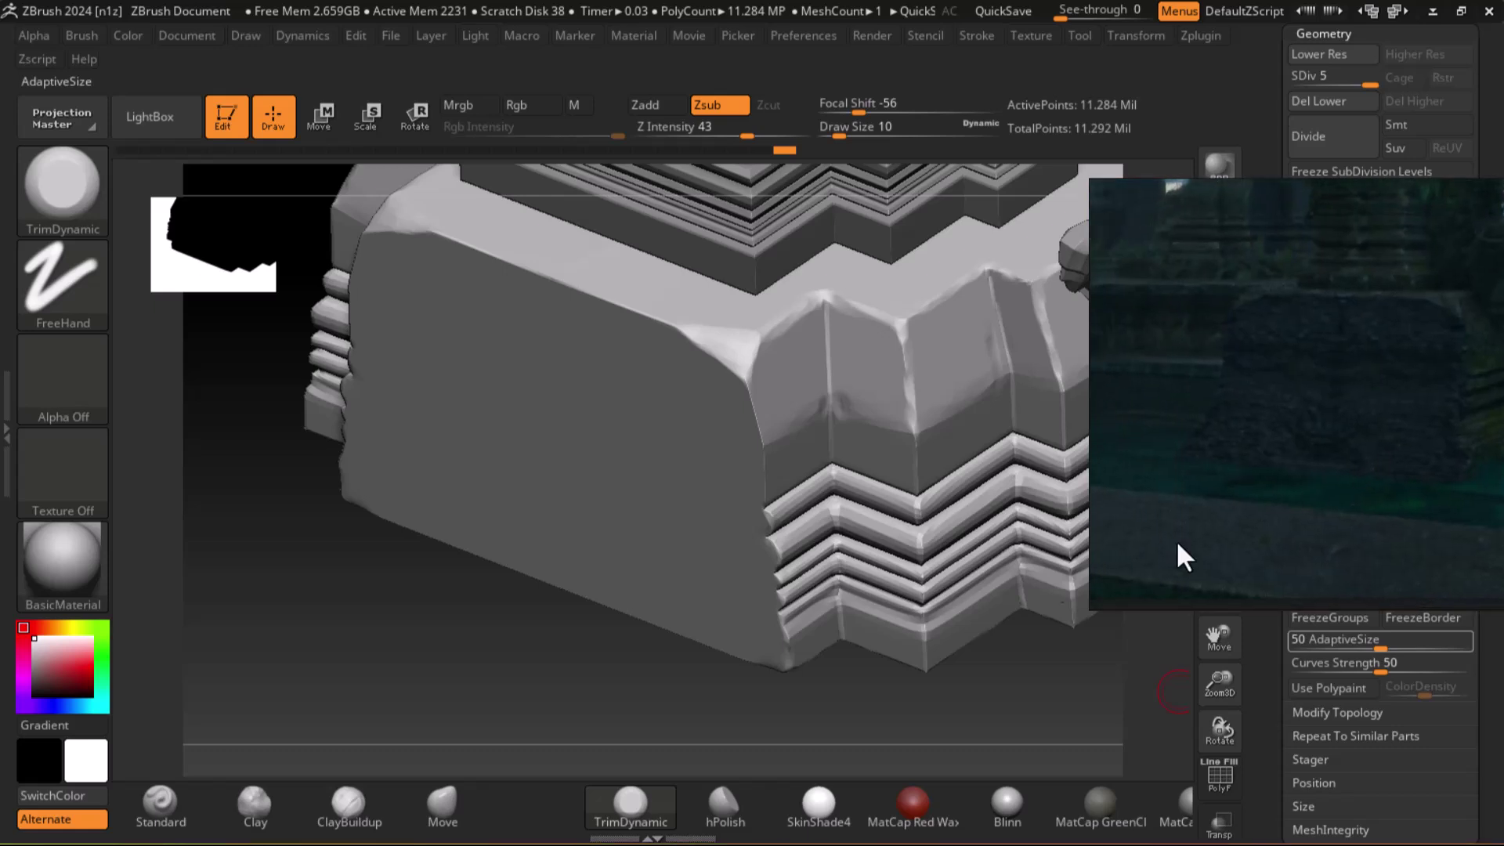
left_click_drag(540, 689, 1070, 697)
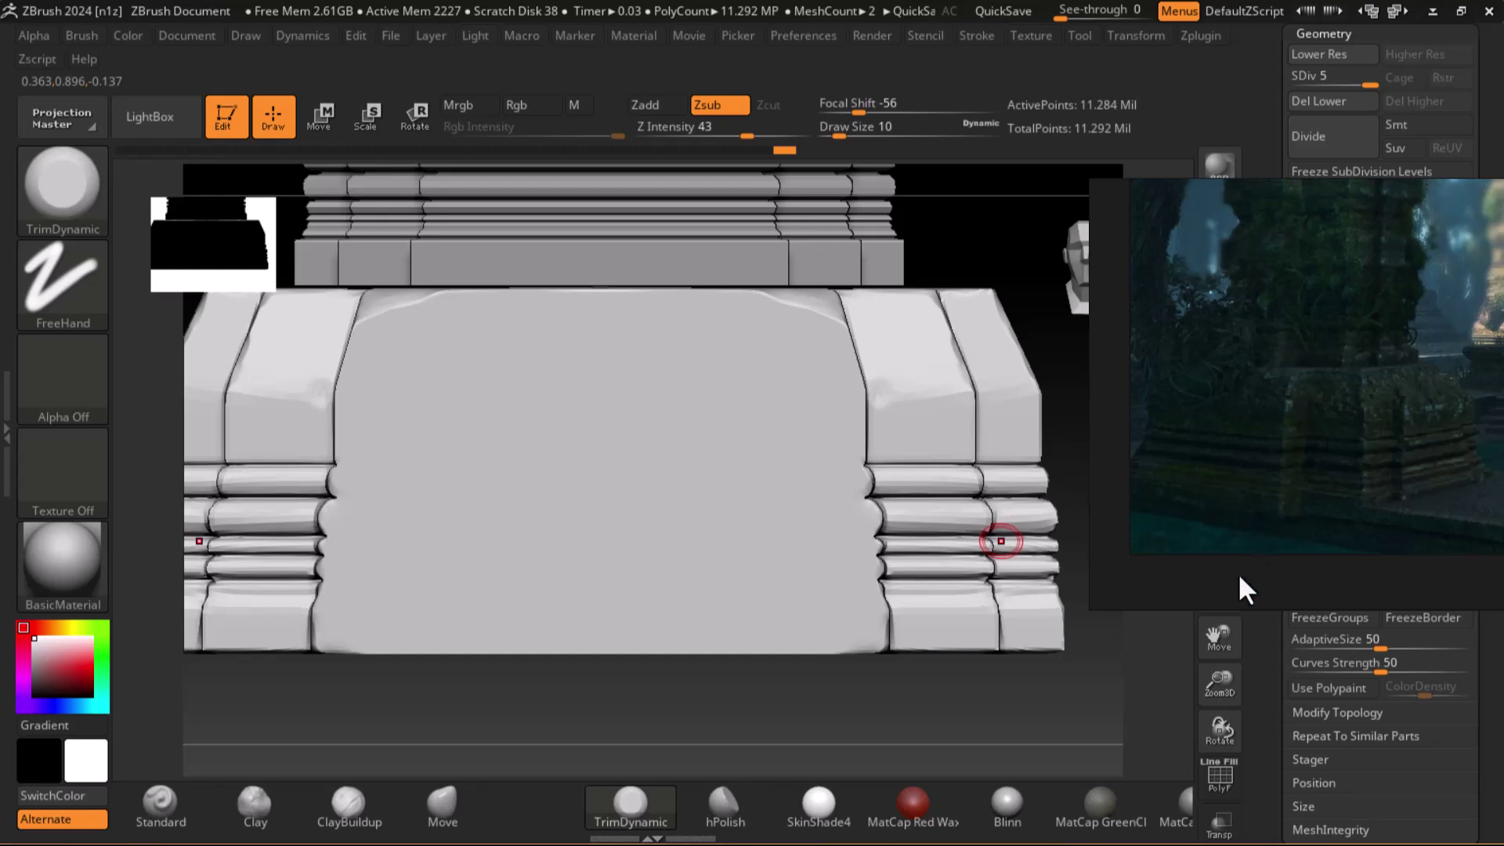
Smooth the horizontal moldings beneath the sloped blocks on the base's side with the Smooth brush.
mouse_move(1053, 705)
left_mouse_down()
mouse_move(769, 715)
mouse_move(923, 703)
mouse_move(866, 687)
mouse_move(950, 721)
mouse_move(967, 682)
left_mouse_up()
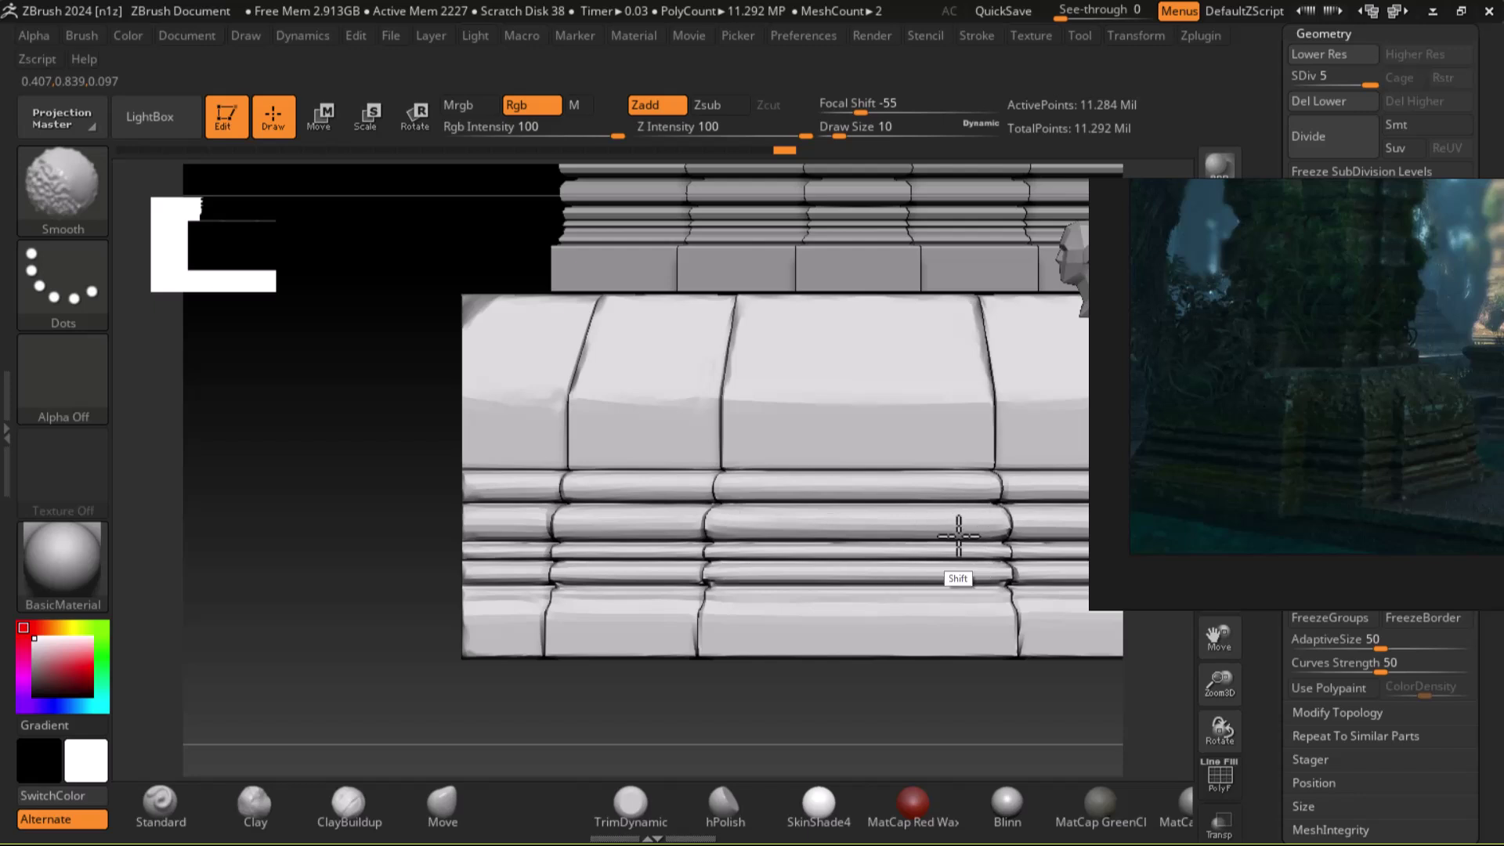
key("shift+f")
key("shift+f")
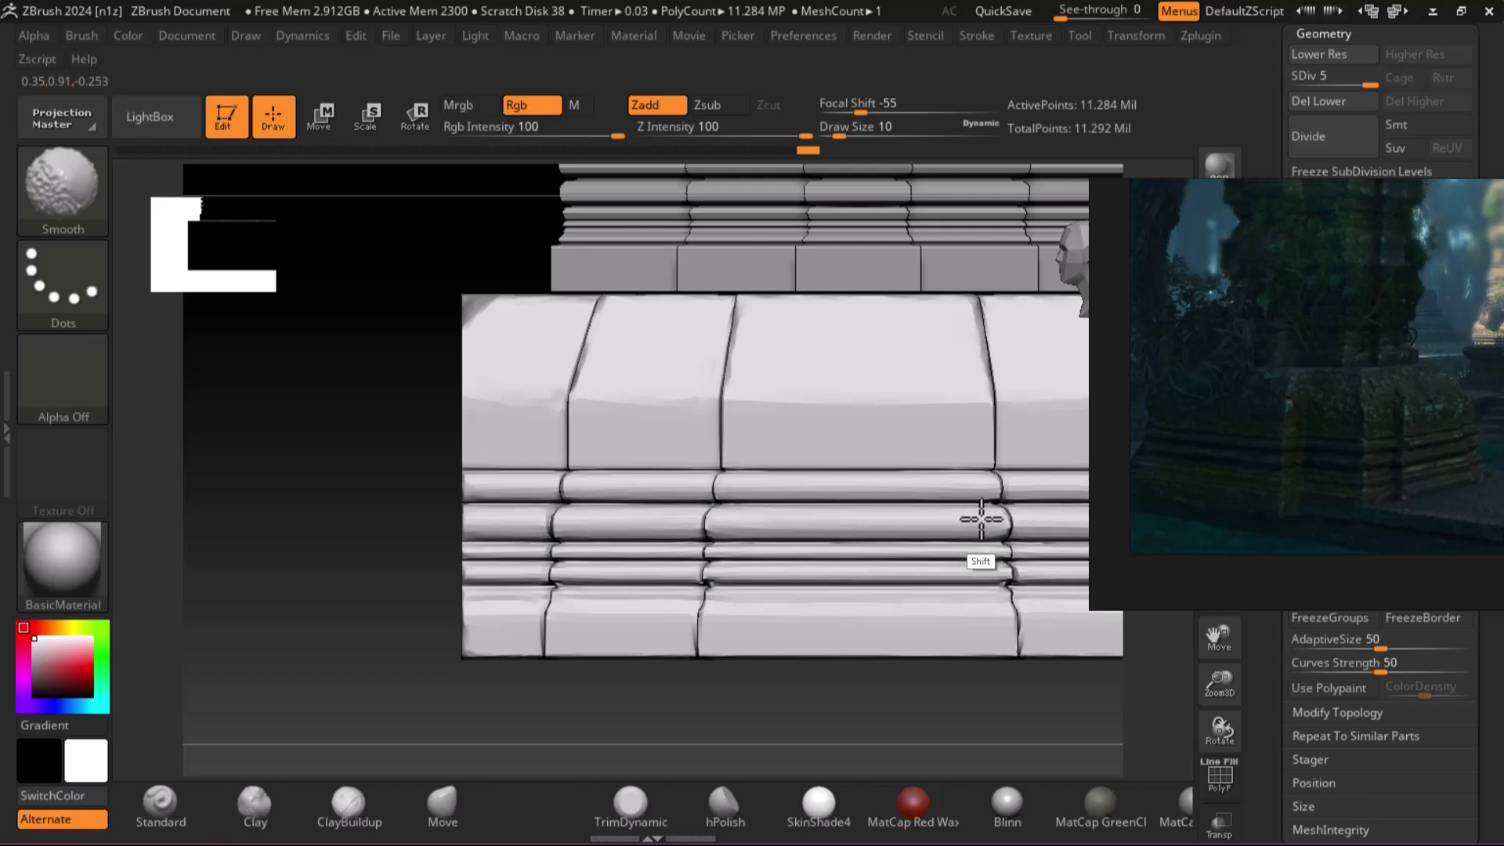
key("shift")
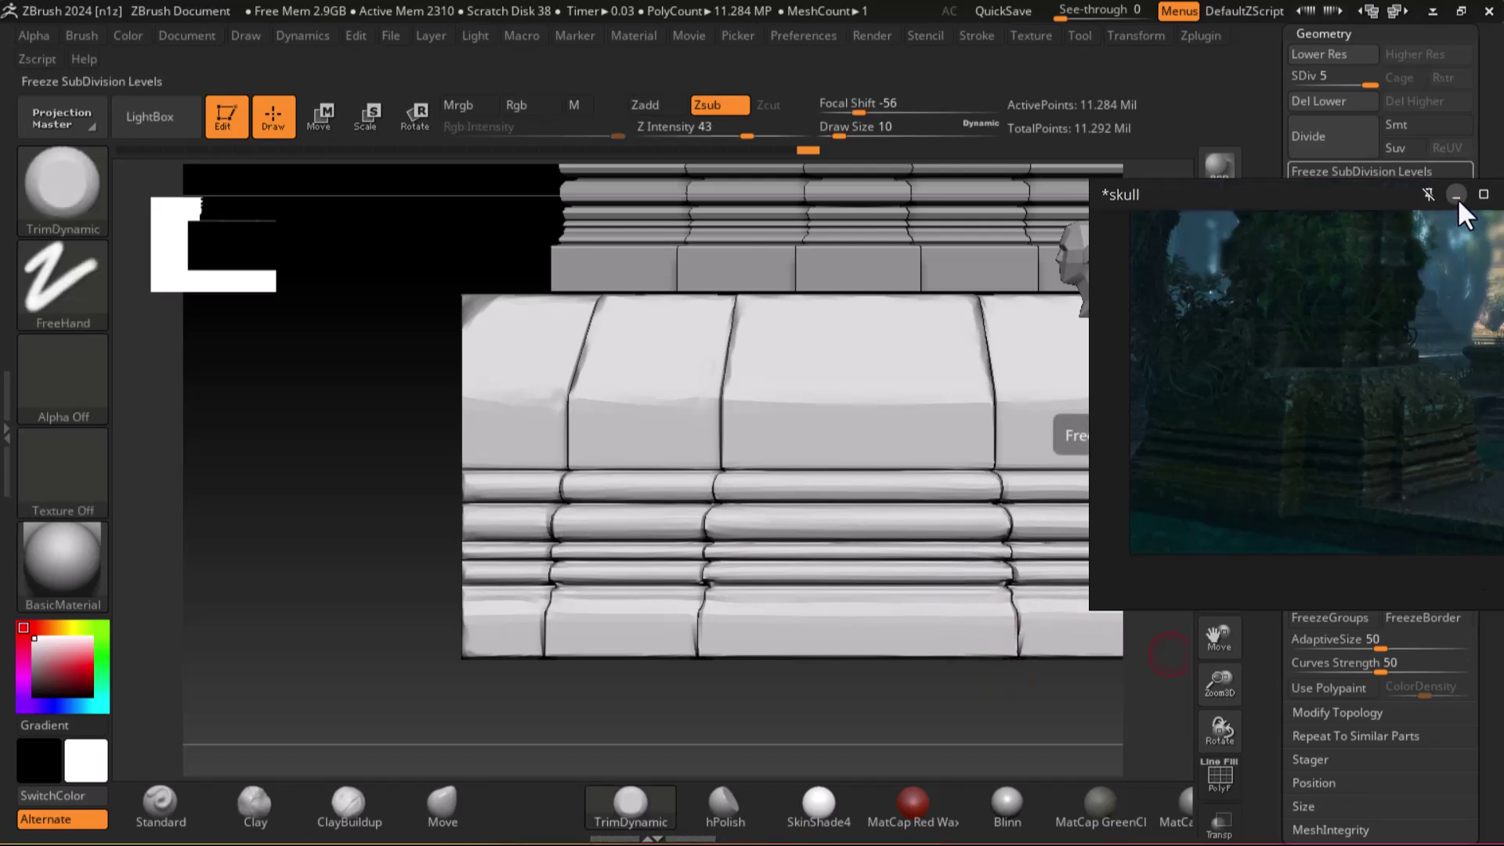
Minimize the reference board and enable the Smt subdivision modifier, trying to divide the base further.
left_click(1456, 196)
left_click(1412, 124)
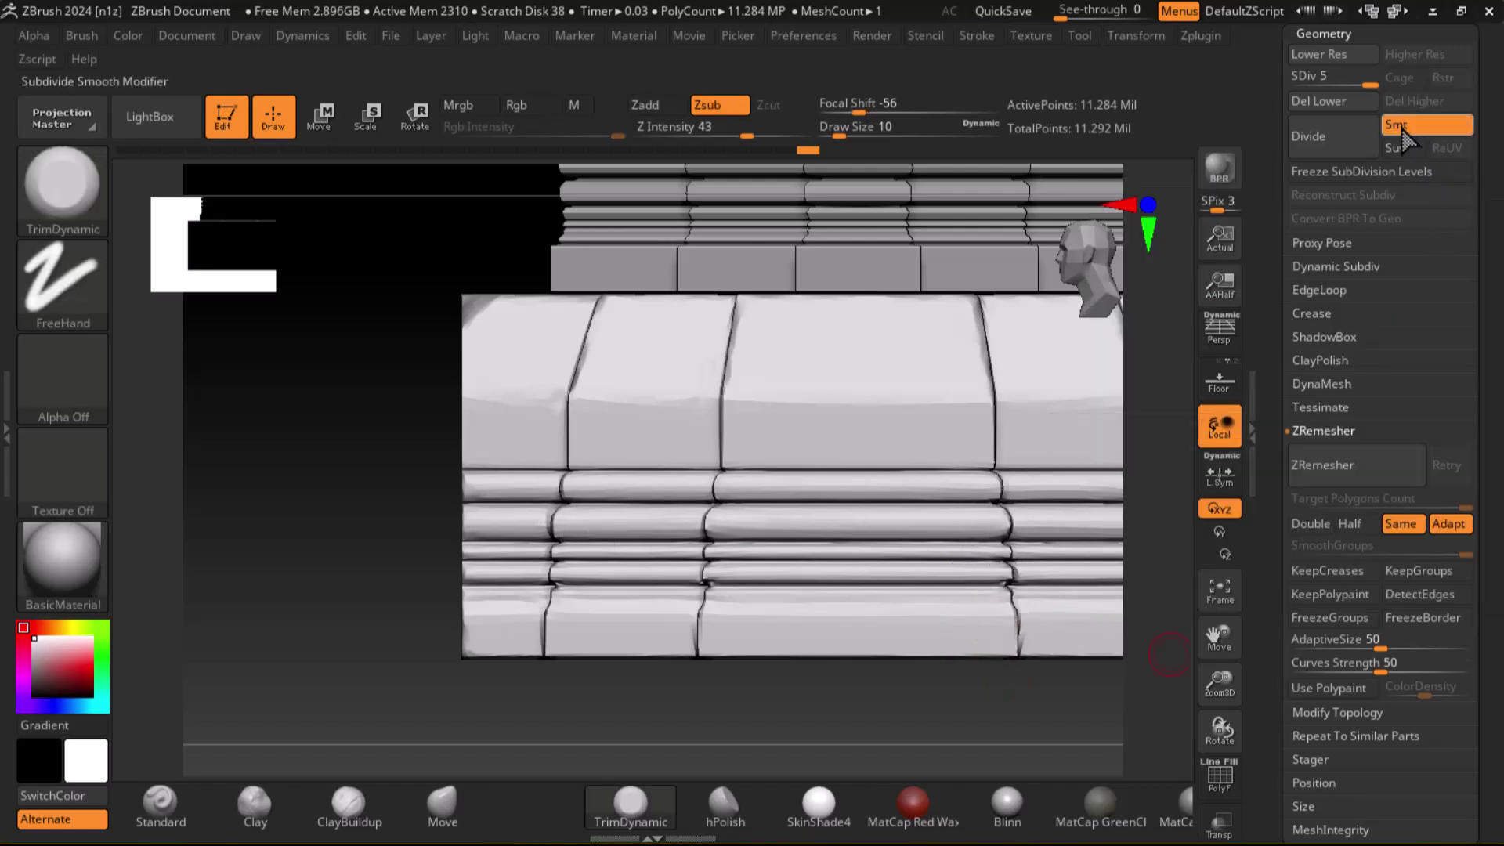
left_click(1327, 139)
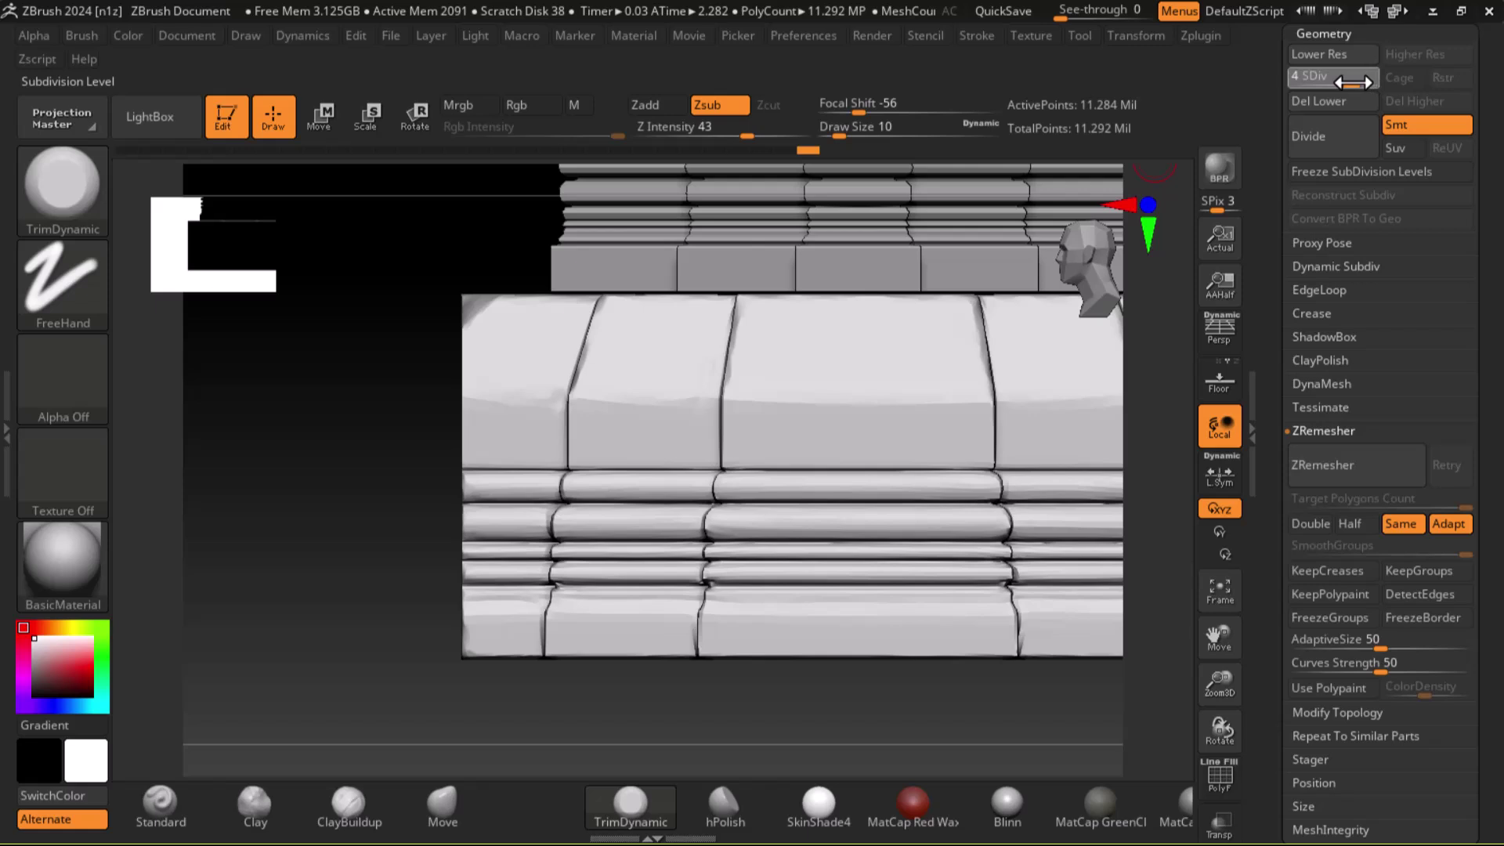
Rebuild the base's highest subdivision by deleting the levels above SDiv 4 and dividing it again with Smt on.
left_click(1354, 81)
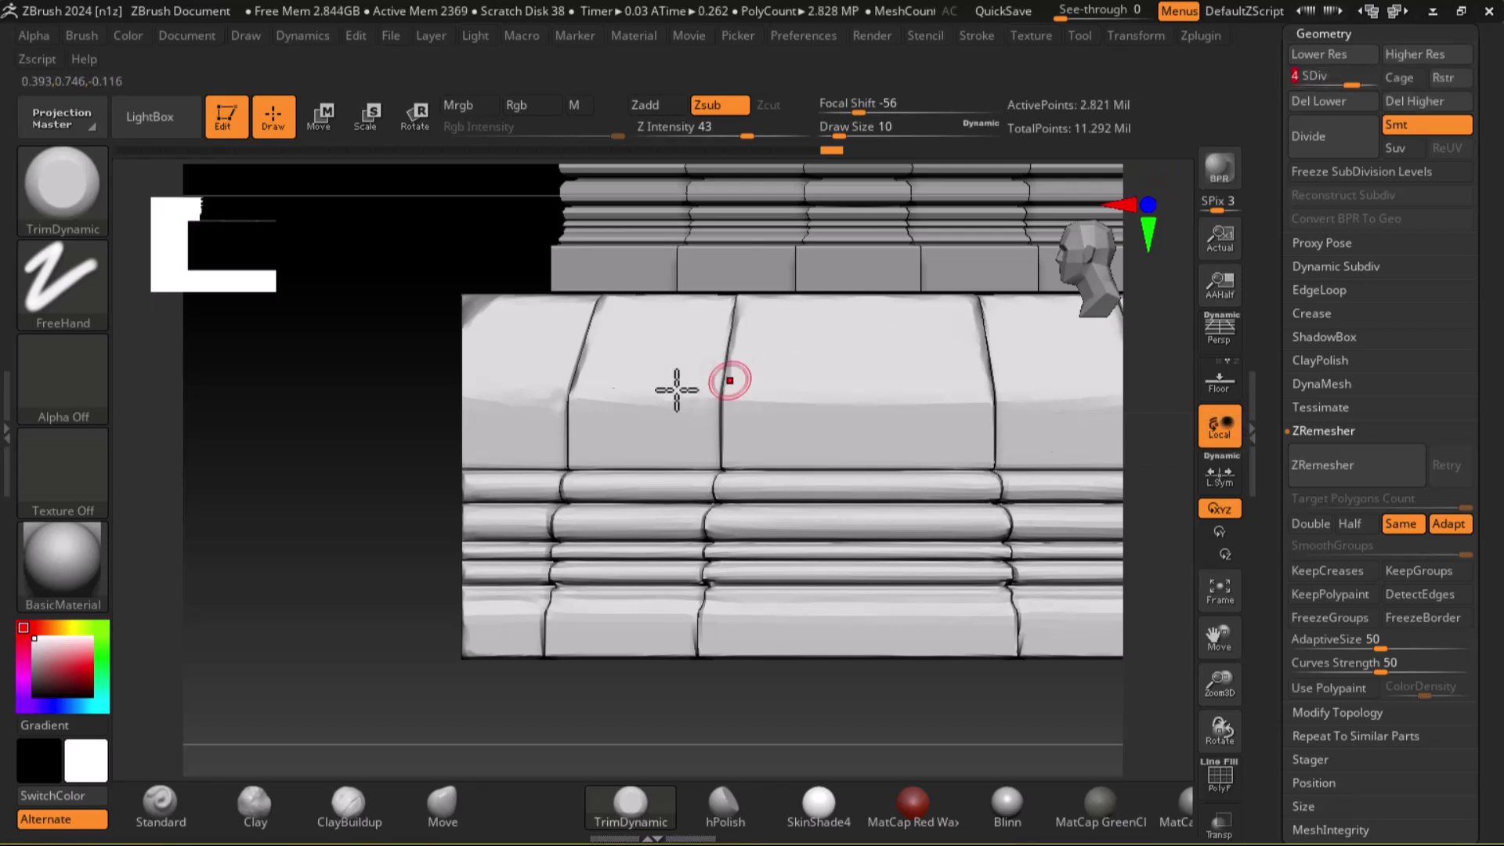
left_click_drag(362, 471, 376, 520)
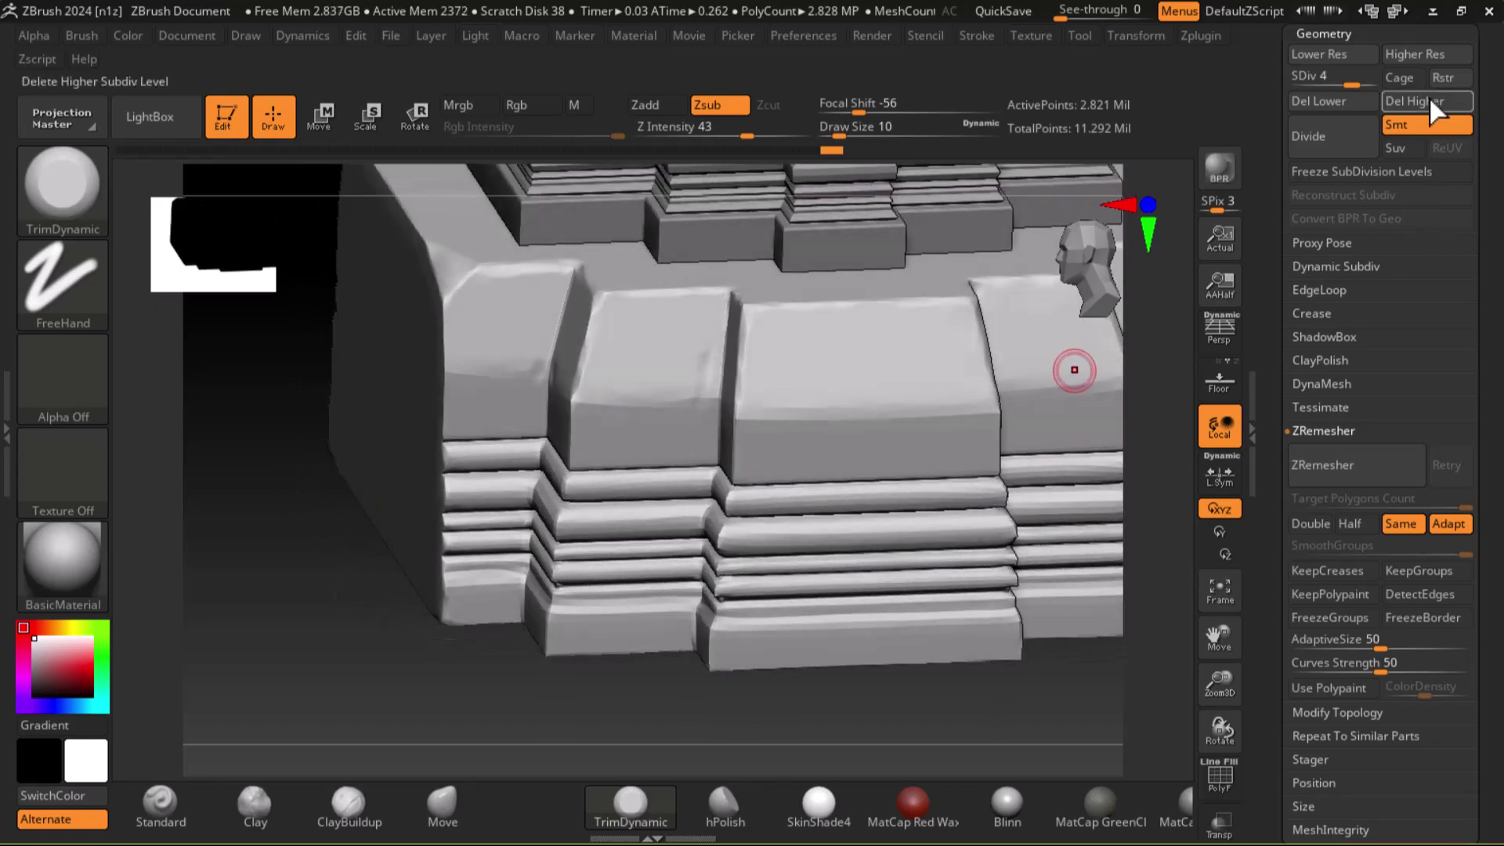
left_click(1422, 96)
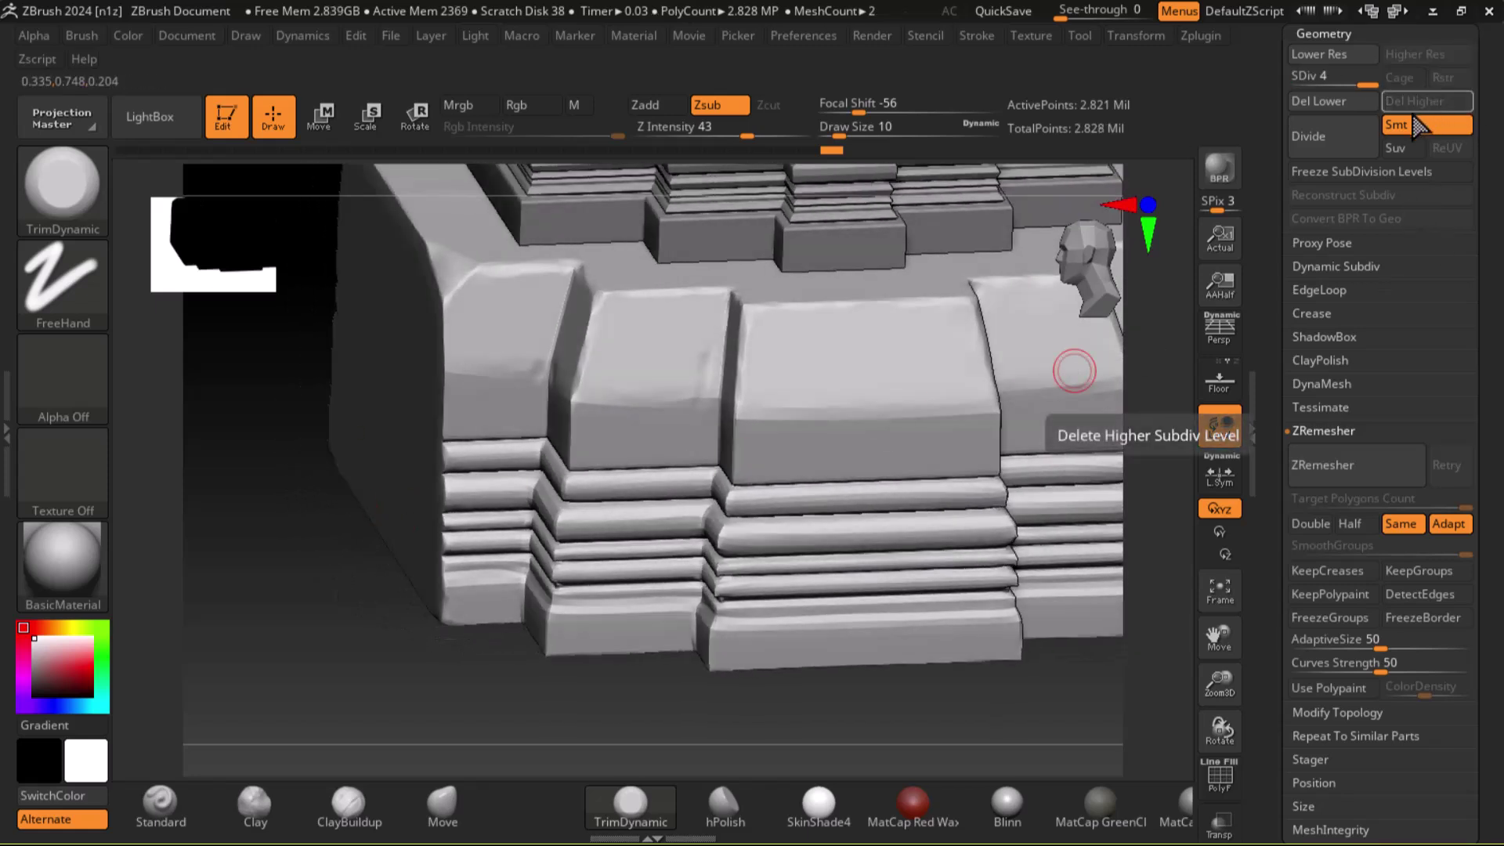
left_click(1325, 135)
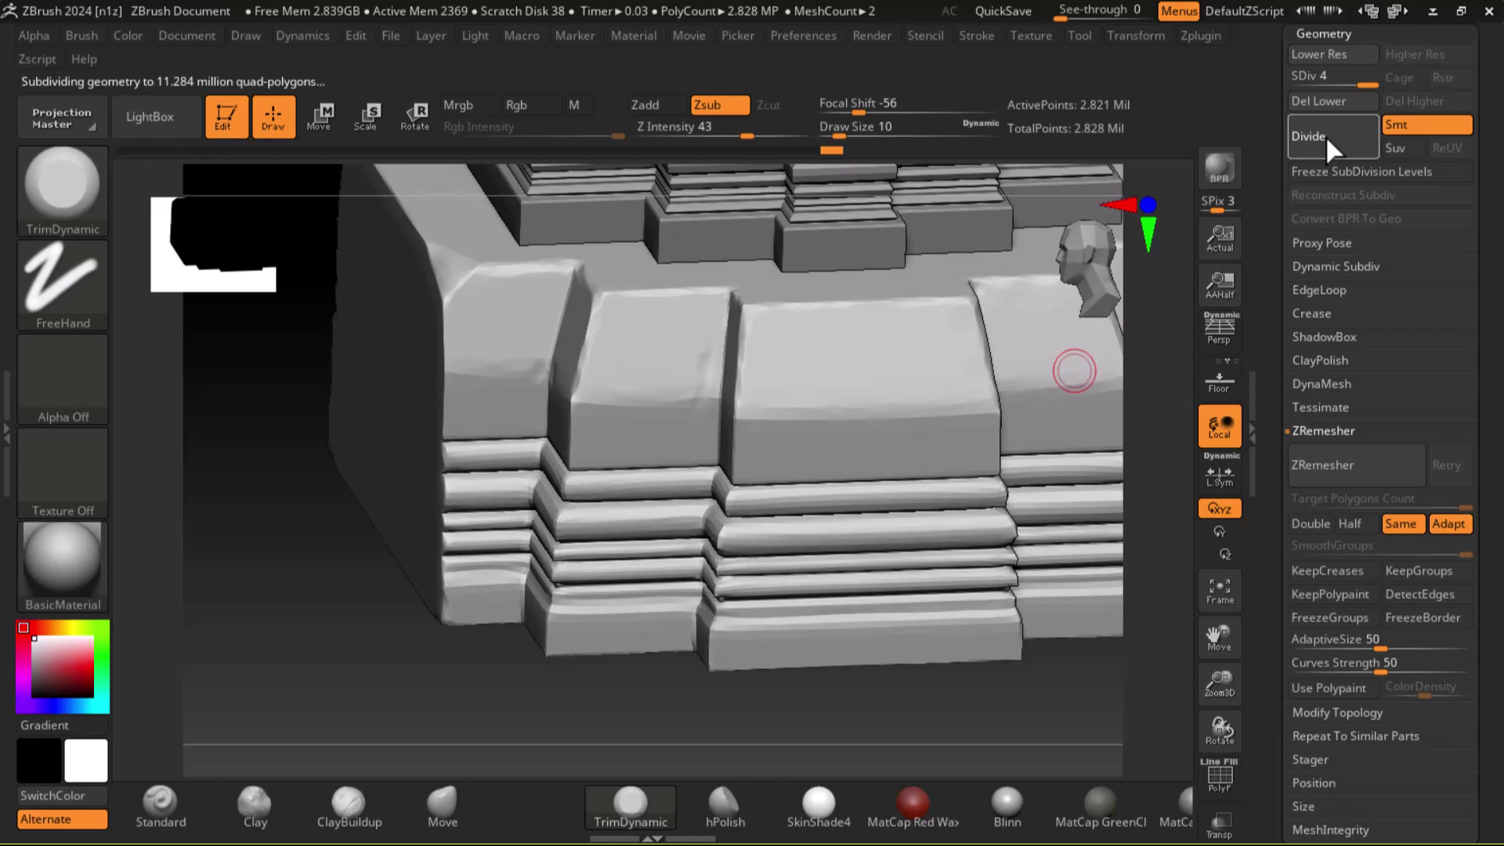
Smooth the horizontal moldings and their corners around the base's side with the Smooth brush at draw size 10.
left_click_drag(974, 672, 1031, 761)
key("shift")
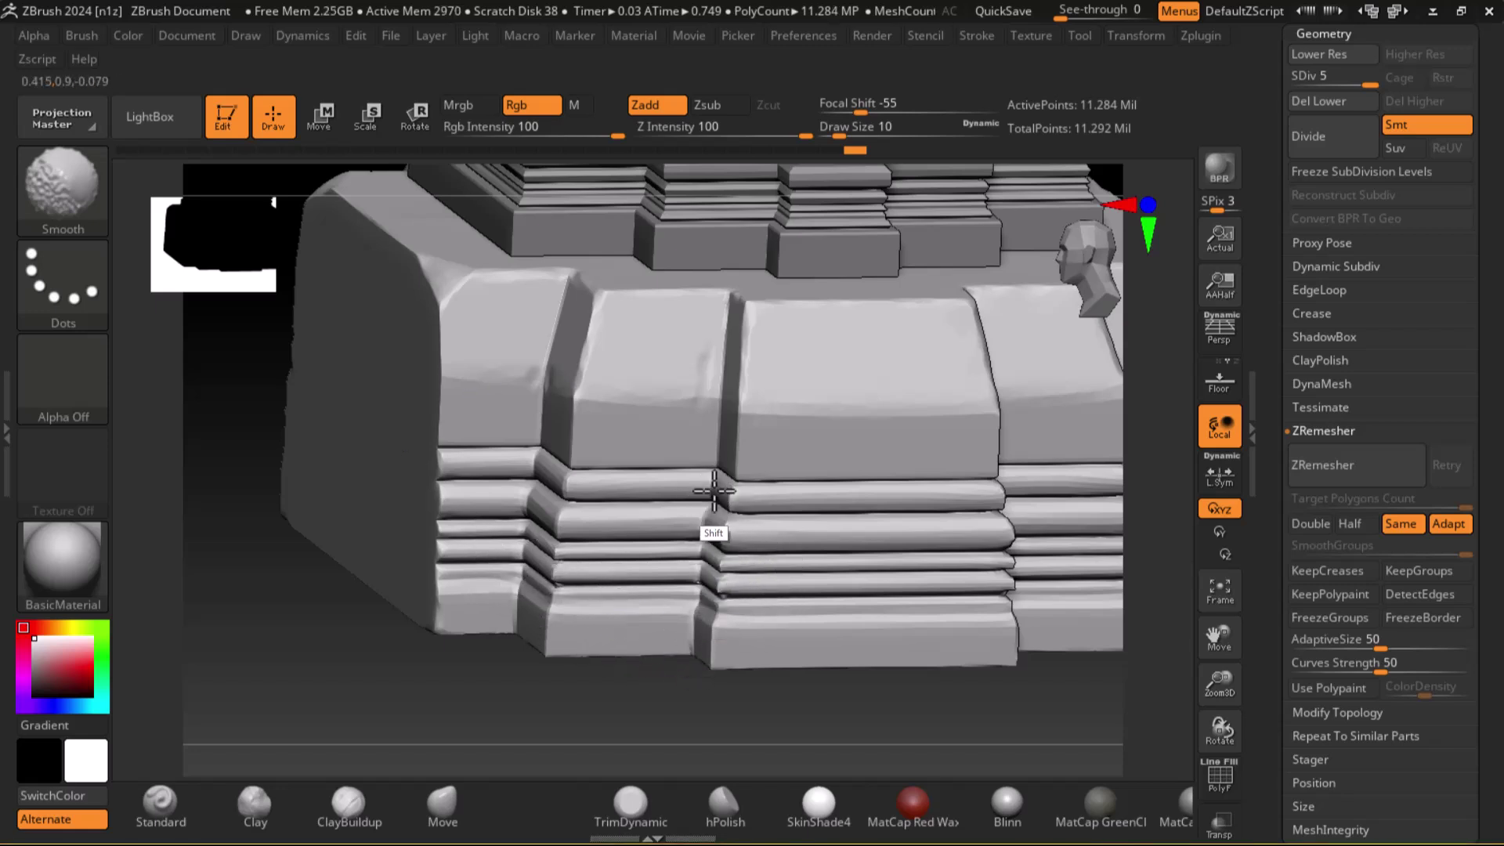
key("alt")
mouse_move(1047, 725)
left_mouse_down()
mouse_move(779, 705)
mouse_move(637, 520)
left_mouse_up()
key("shift")
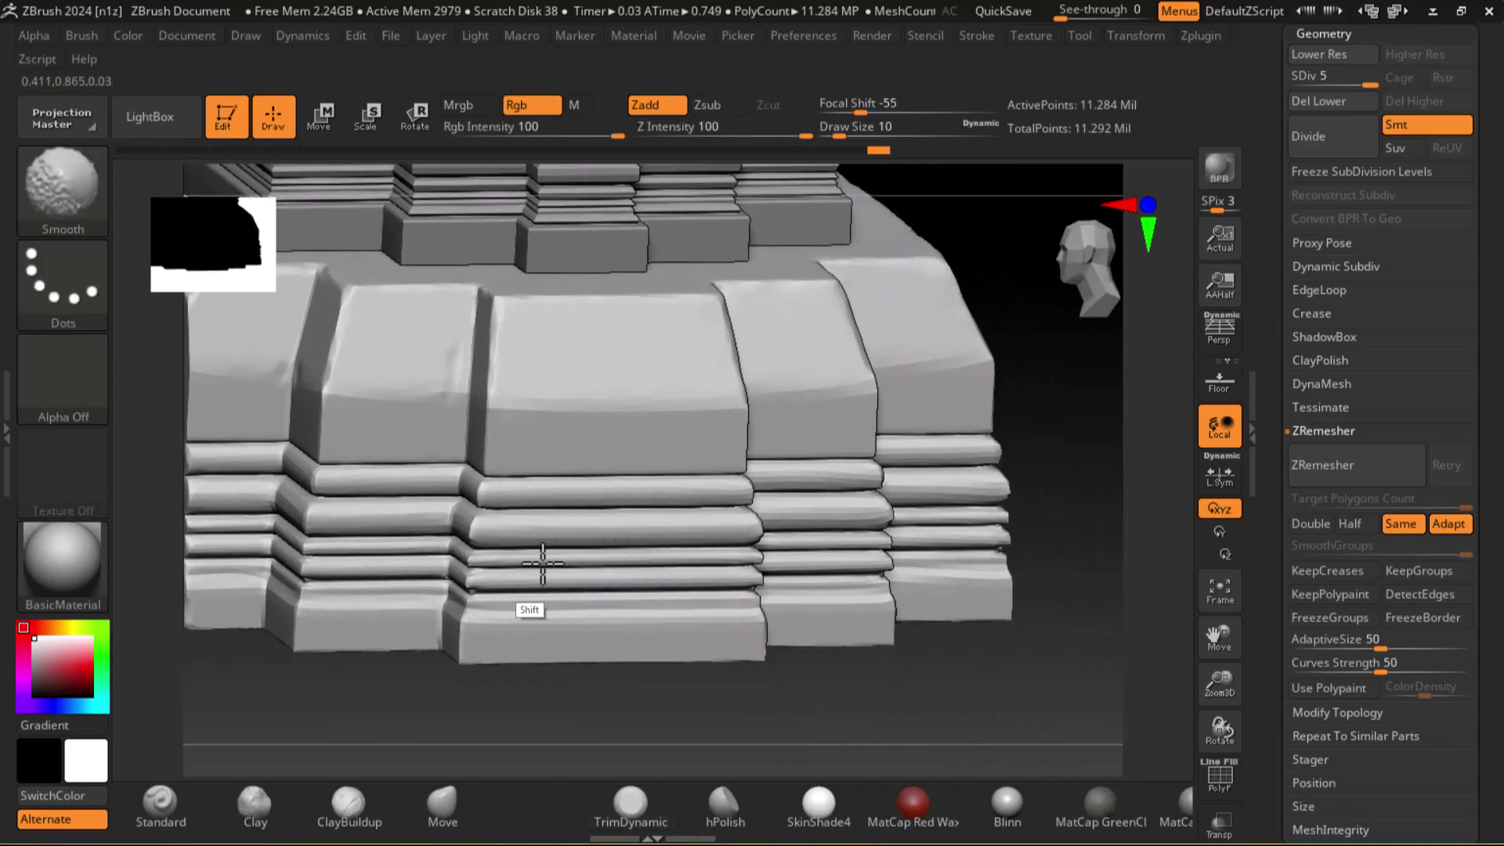
left_click_drag(998, 776, 739, 476)
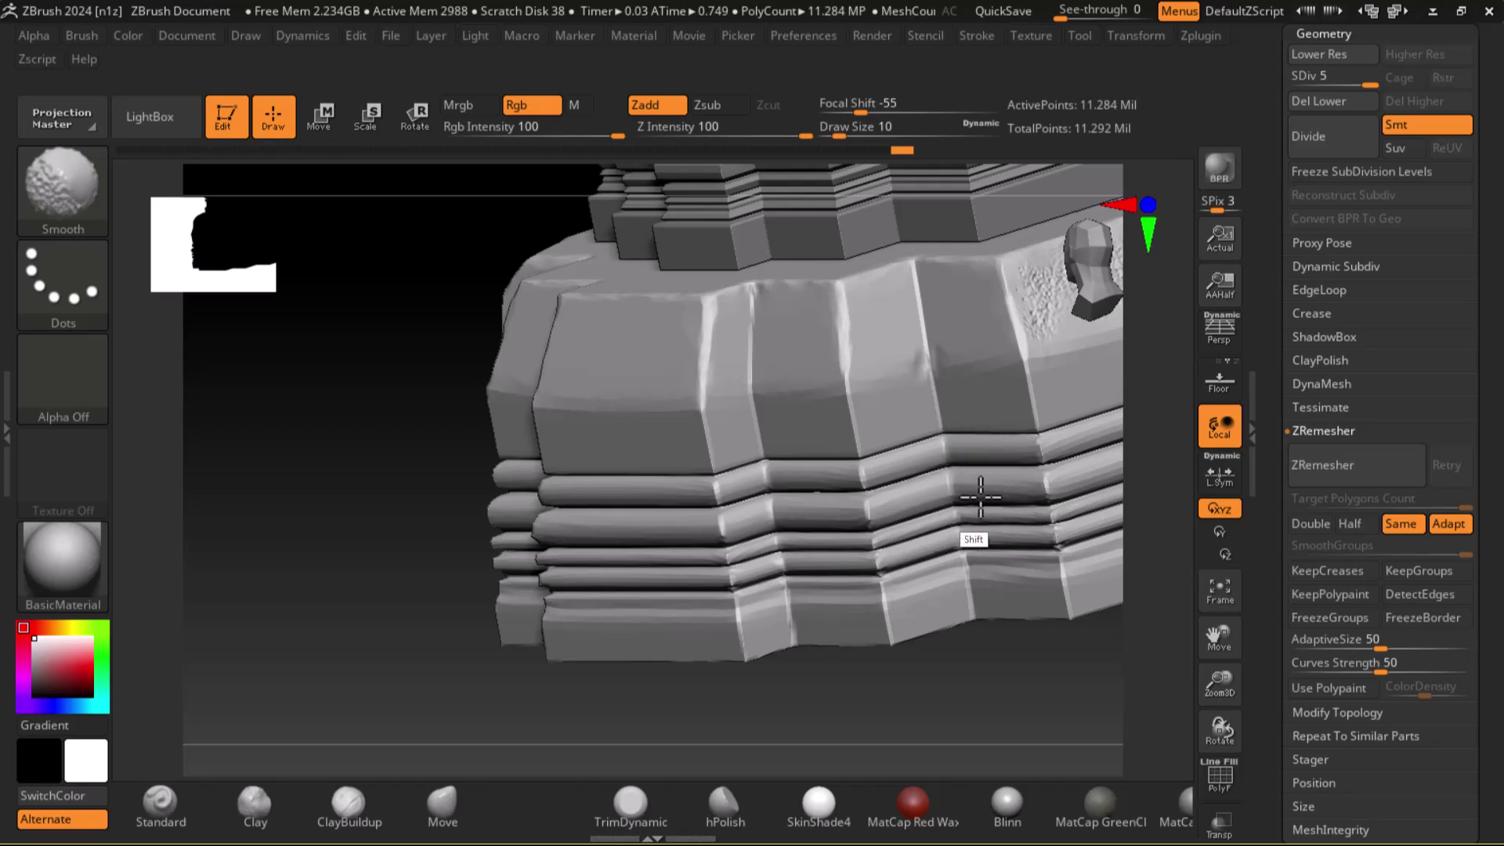
left_click_drag(1080, 708, 980, 753)
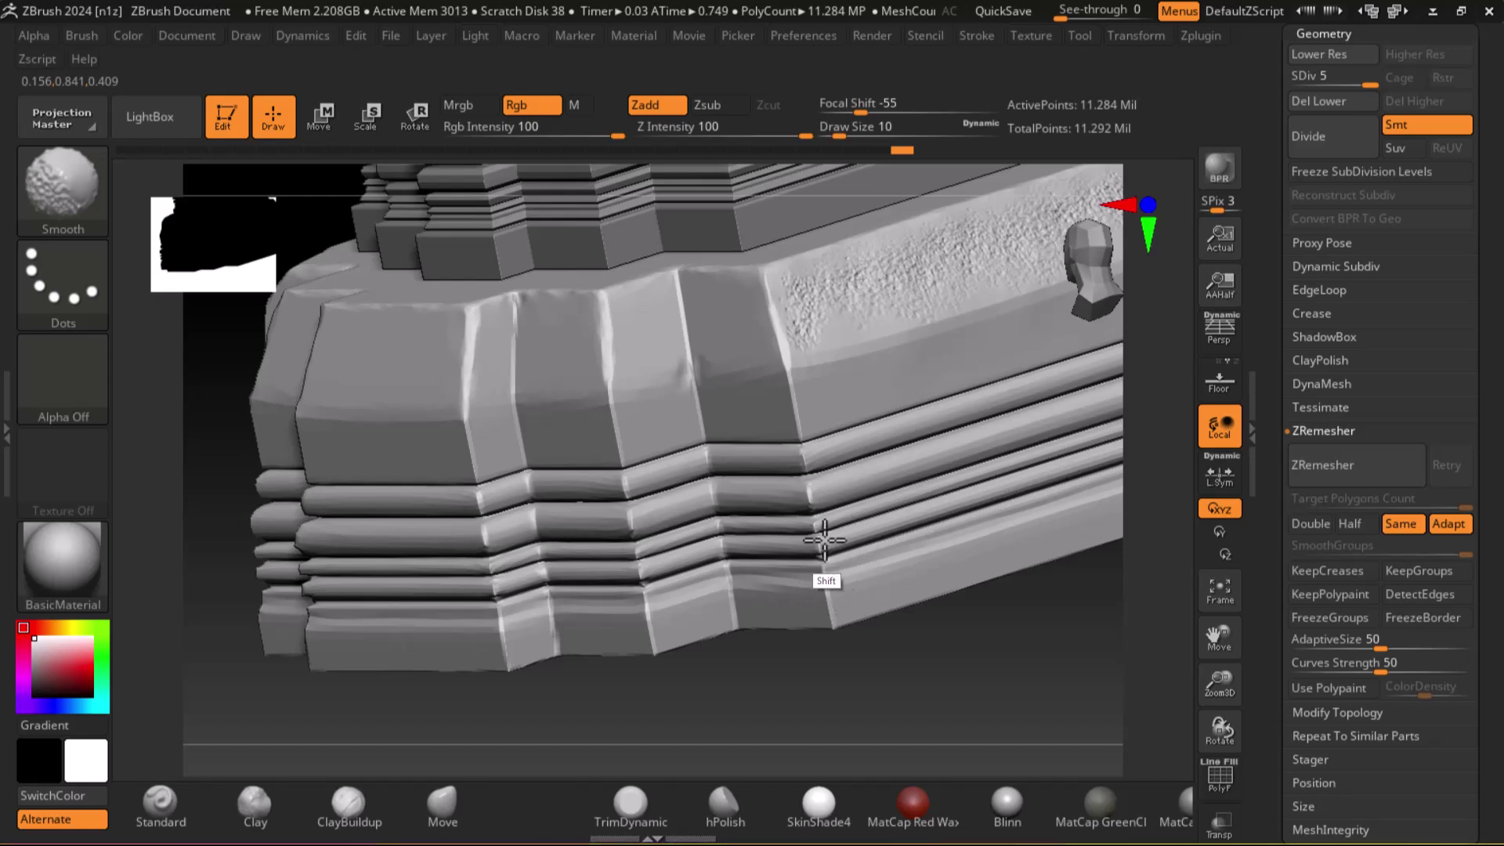
Smooth the worn edges of the stepped blocks and horizontal mouldings along the base's long face and around its corner, at draw size 10.
mouse_move(980, 638)
left_mouse_down()
mouse_move(829, 706)
mouse_move(880, 480)
left_mouse_up()
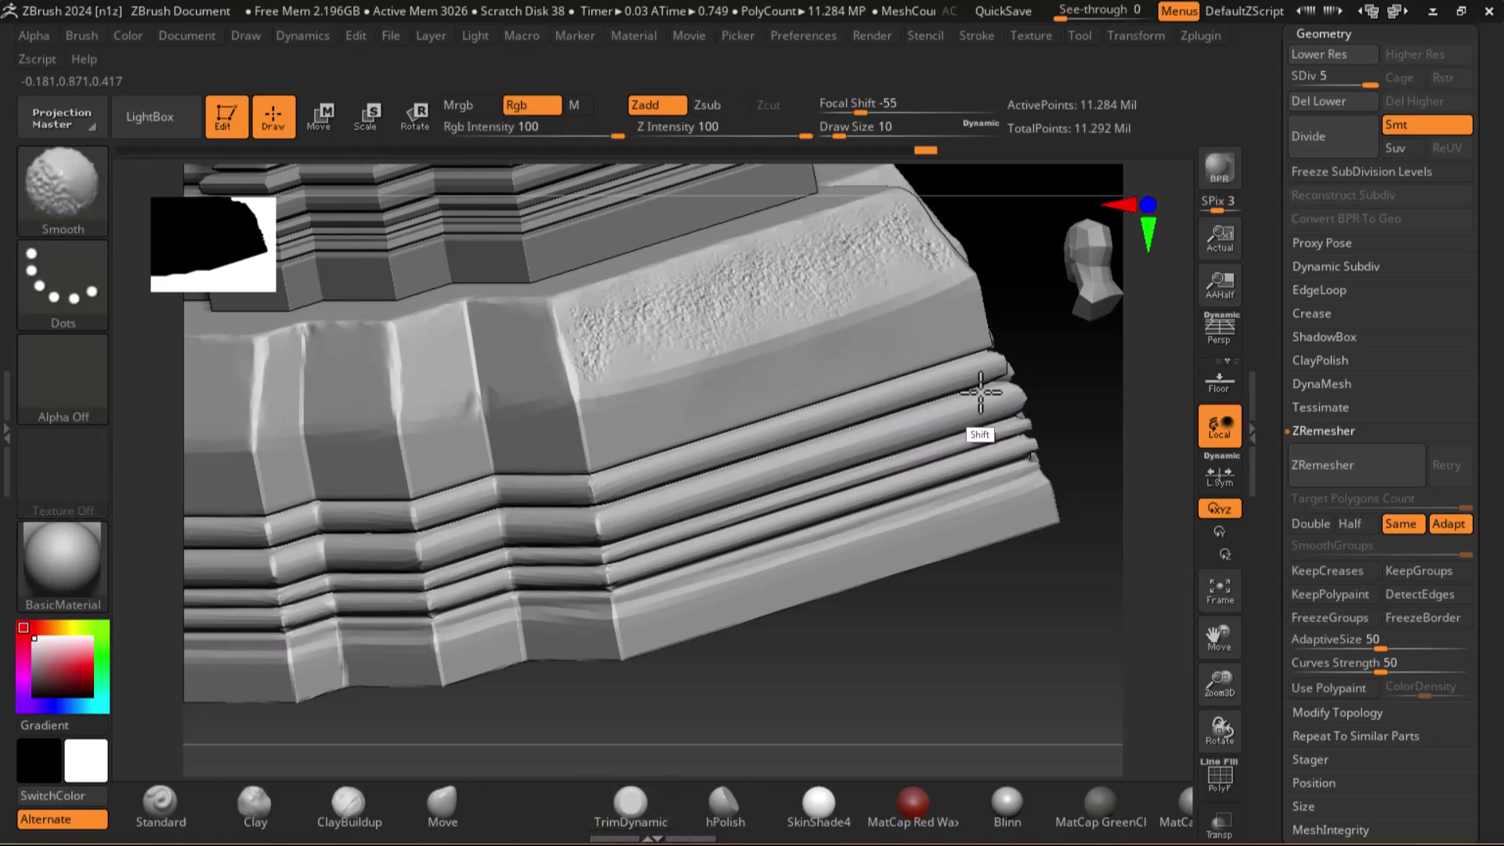
mouse_move(983, 583)
left_mouse_down()
mouse_move(971, 668)
mouse_move(1044, 652)
mouse_move(998, 695)
mouse_move(991, 657)
mouse_move(923, 591)
left_mouse_up()
key("shift")
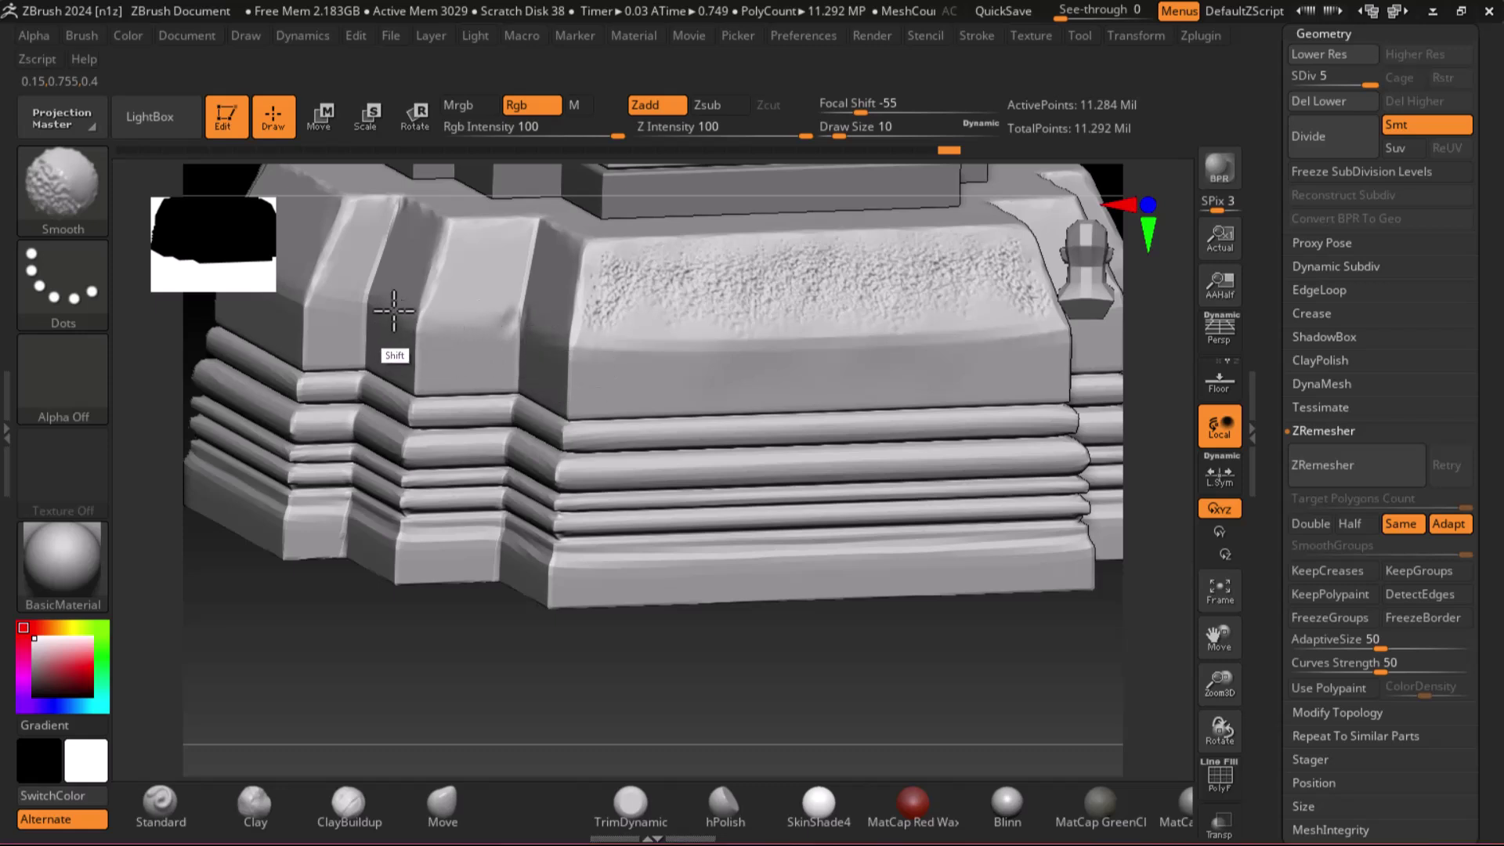
left_click_drag(544, 594, 682, 648)
key("shift")
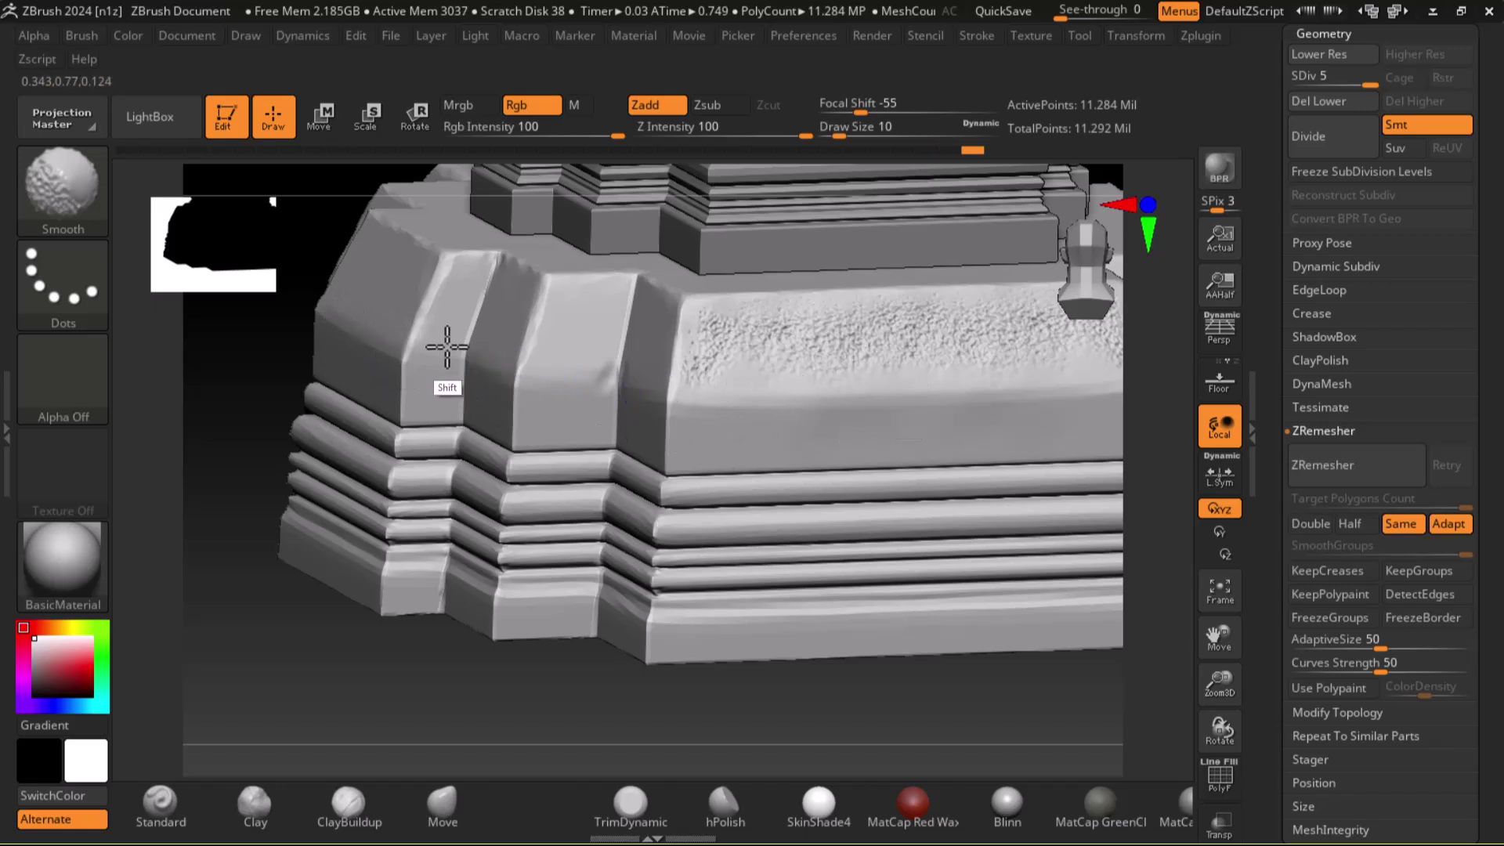
mouse_move(597, 722)
left_mouse_down()
mouse_move(853, 691)
mouse_move(971, 692)
mouse_move(977, 705)
mouse_move(866, 698)
left_mouse_up()
key("shift")
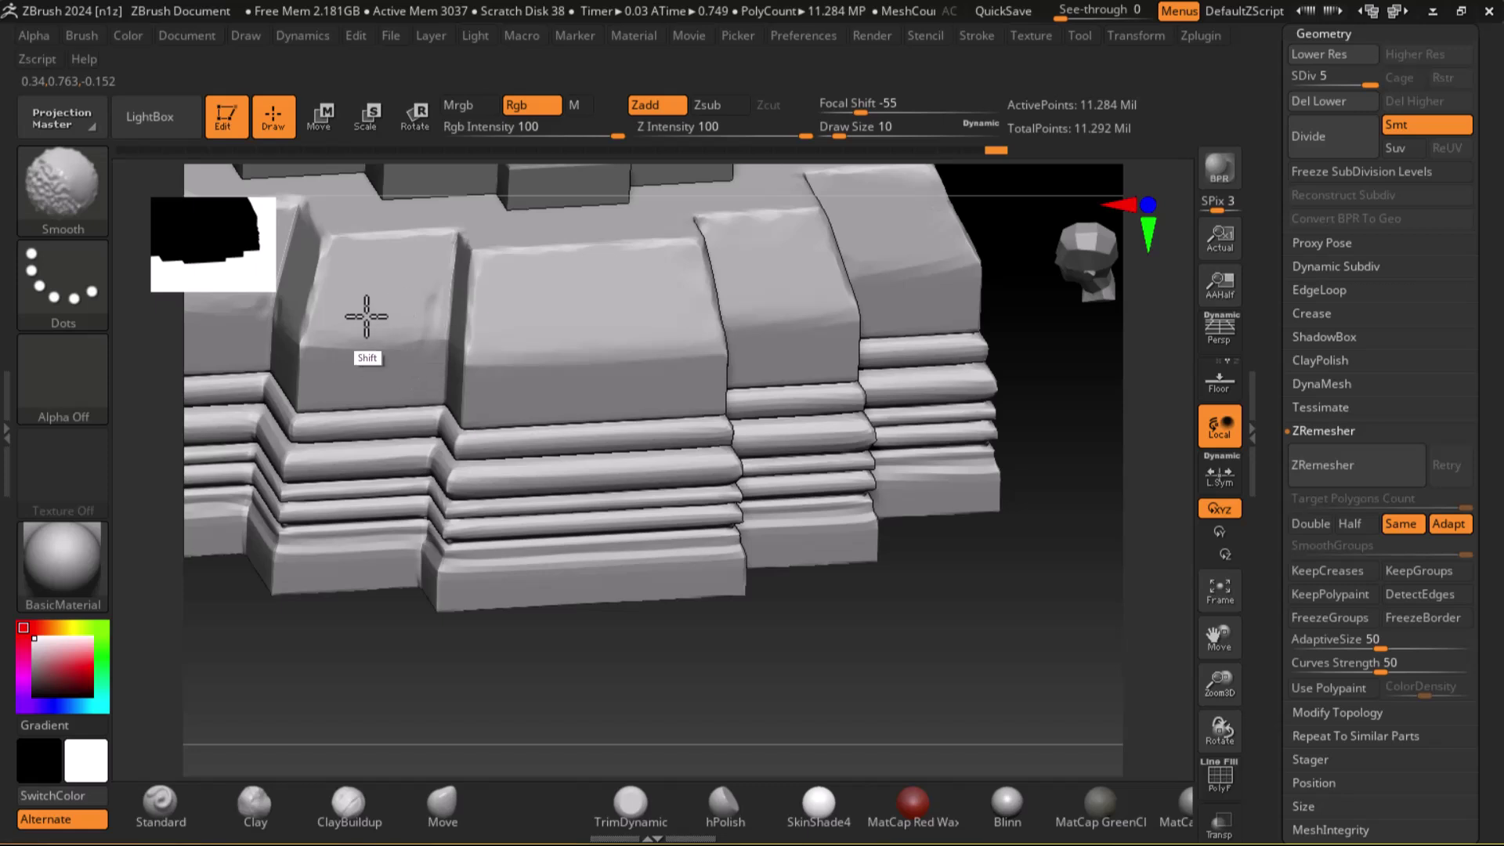
Soften the moulding and block edges on the adjoining shorter side of the base with TrimDynamic and Smooth strokes.
left_click_drag(396, 682, 585, 638)
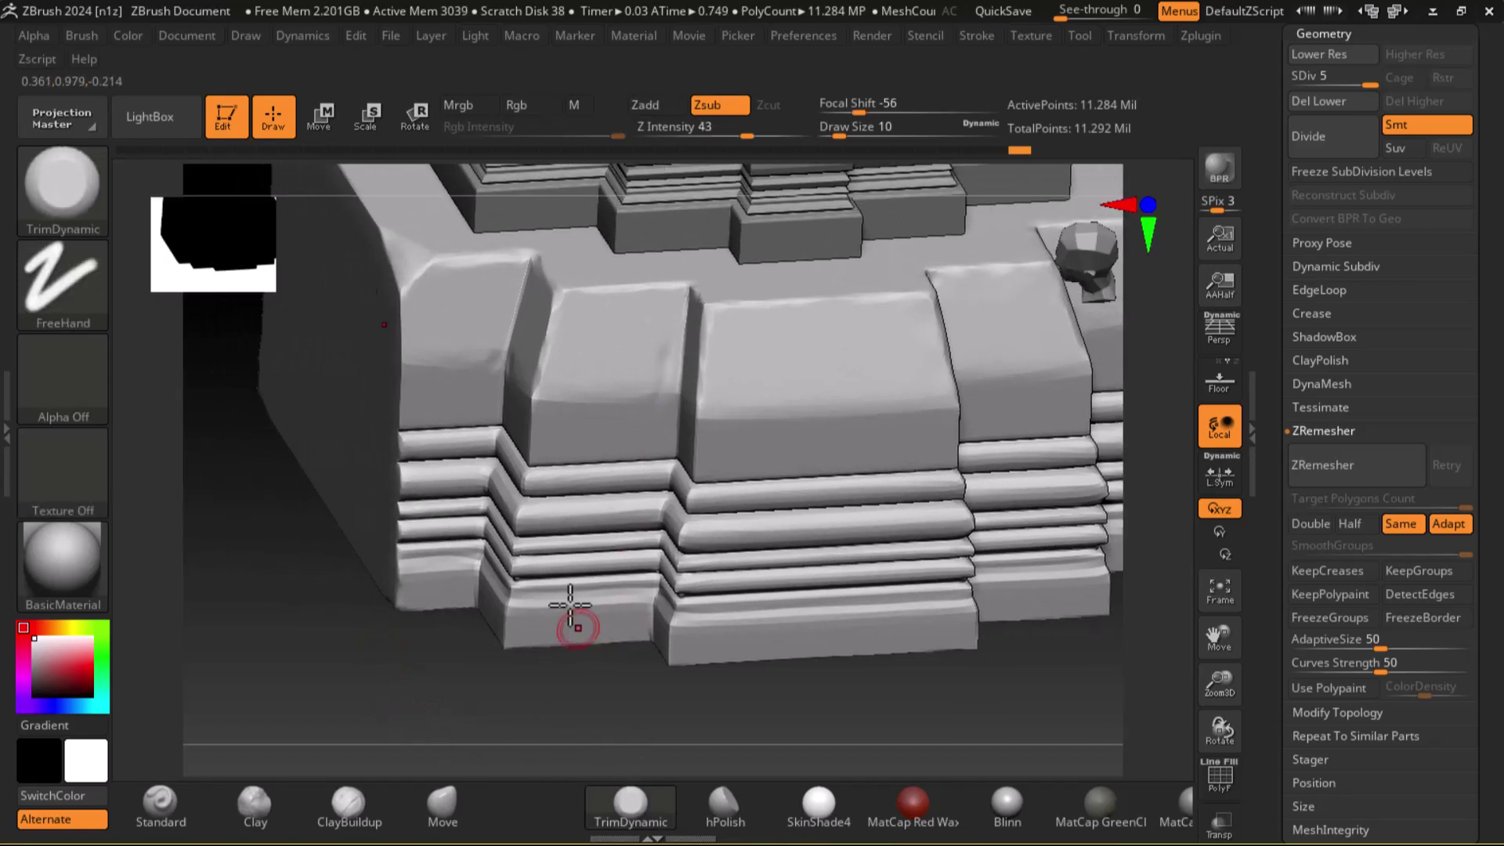
key("shift")
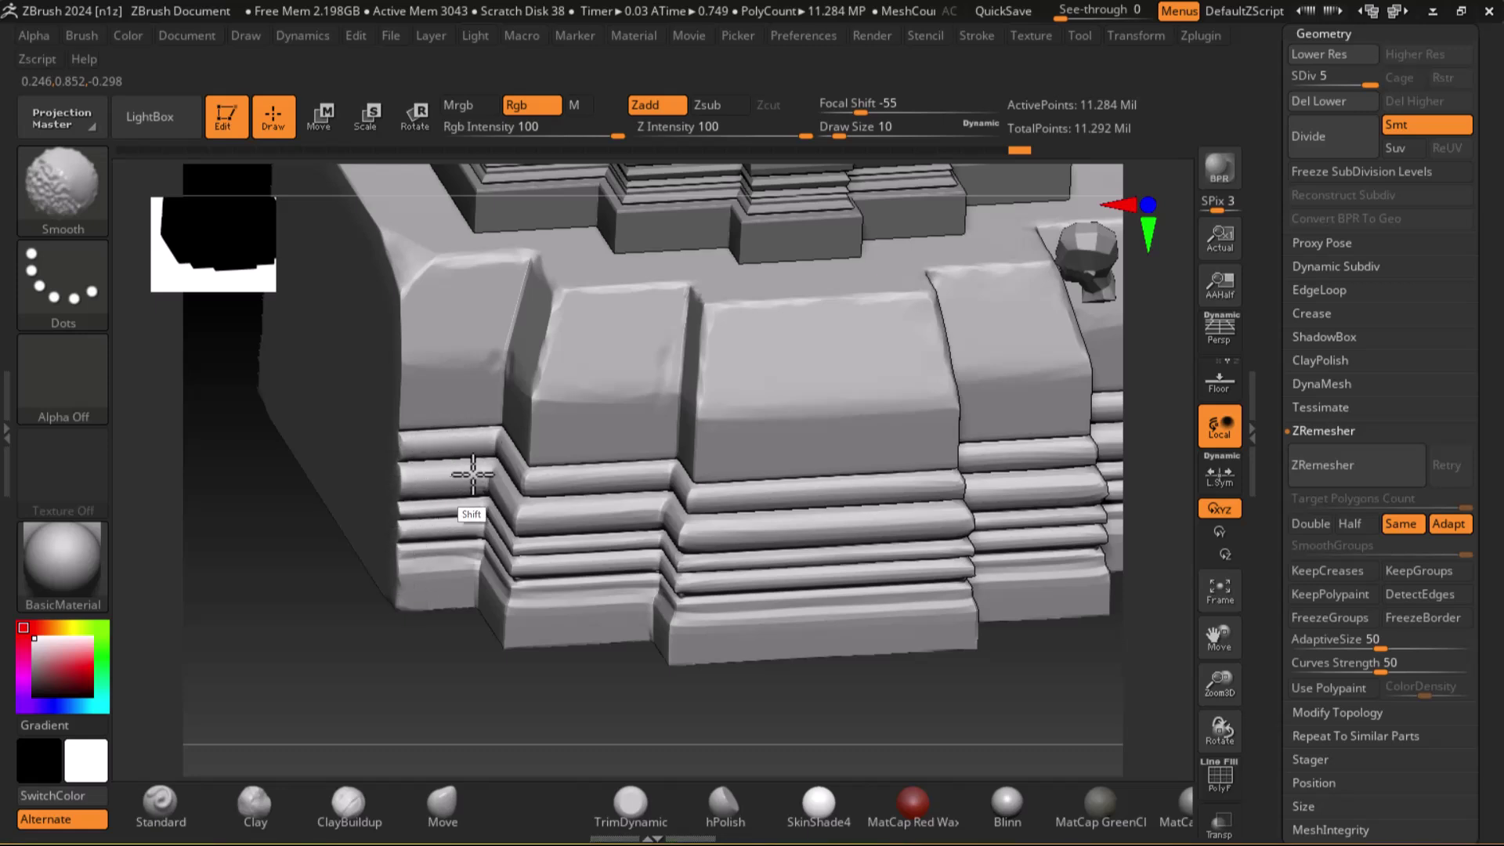
left_click_drag(540, 693, 499, 511)
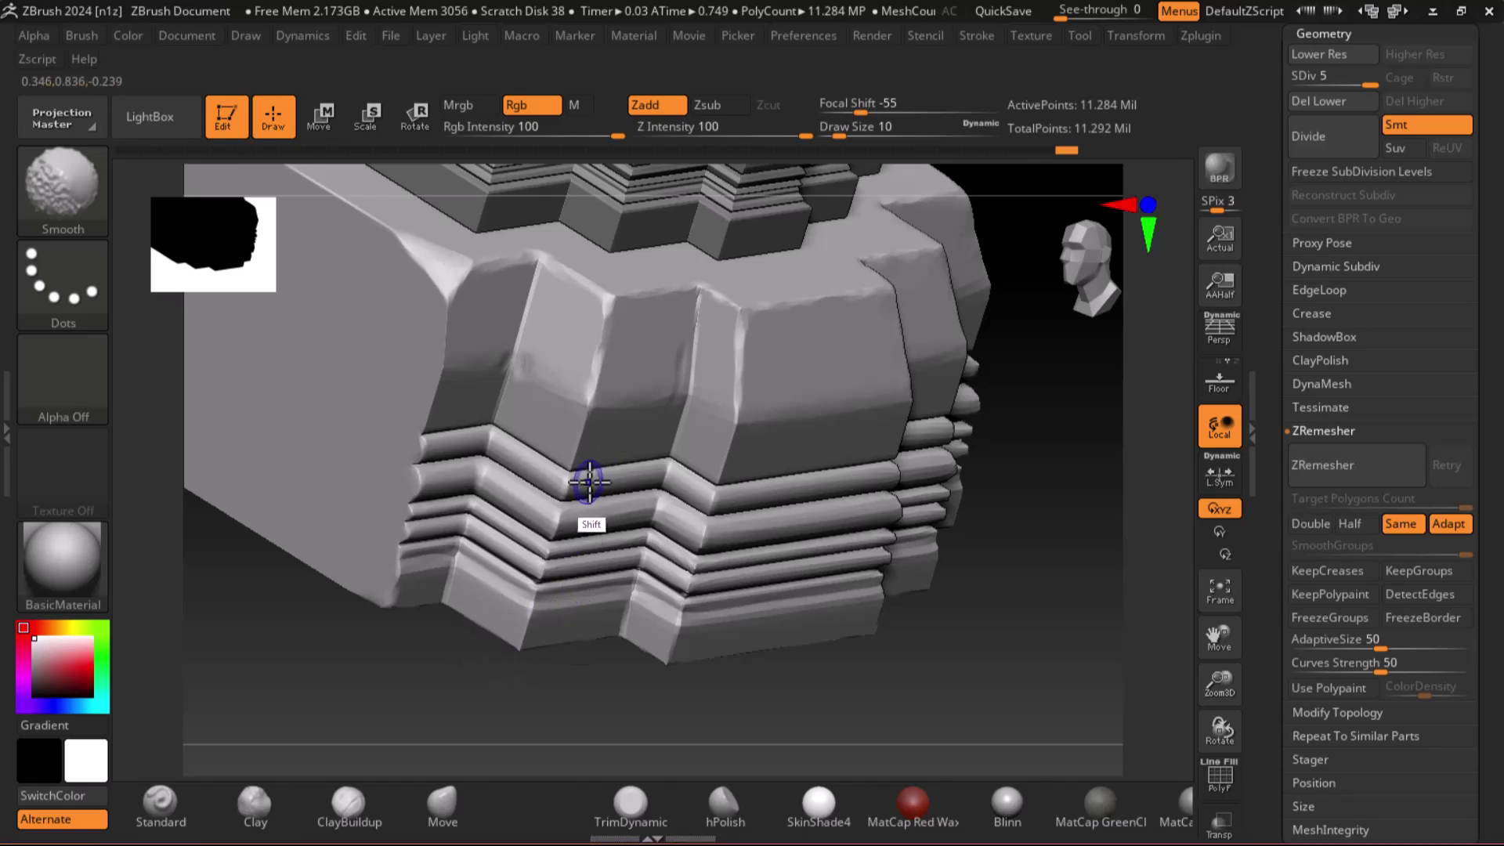
left_click_drag(729, 708, 622, 638)
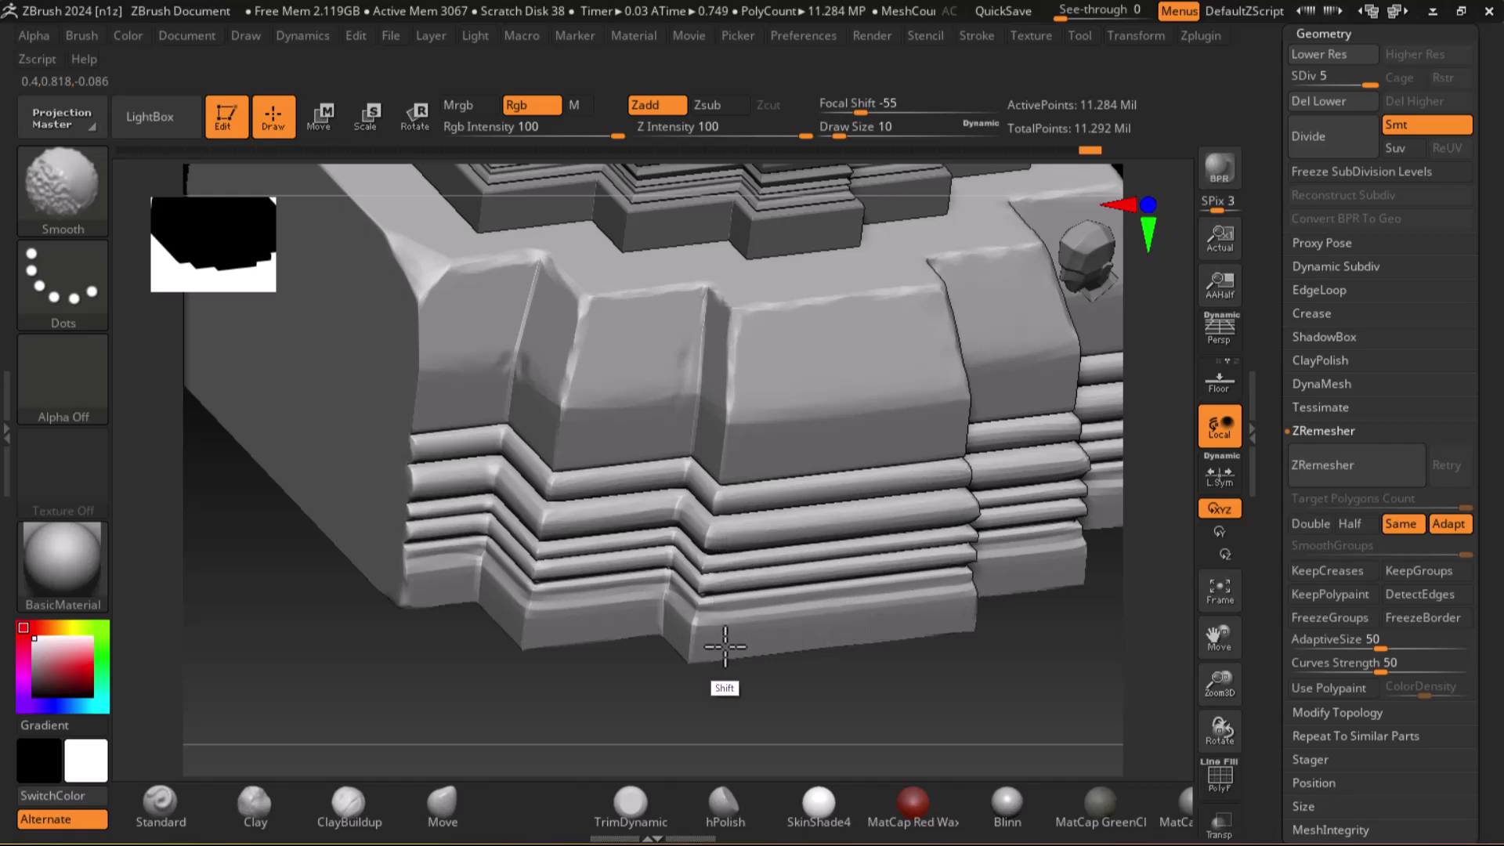
mouse_move(974, 689)
left_mouse_down()
mouse_move(823, 796)
mouse_move(862, 715)
left_mouse_up()
key("super")
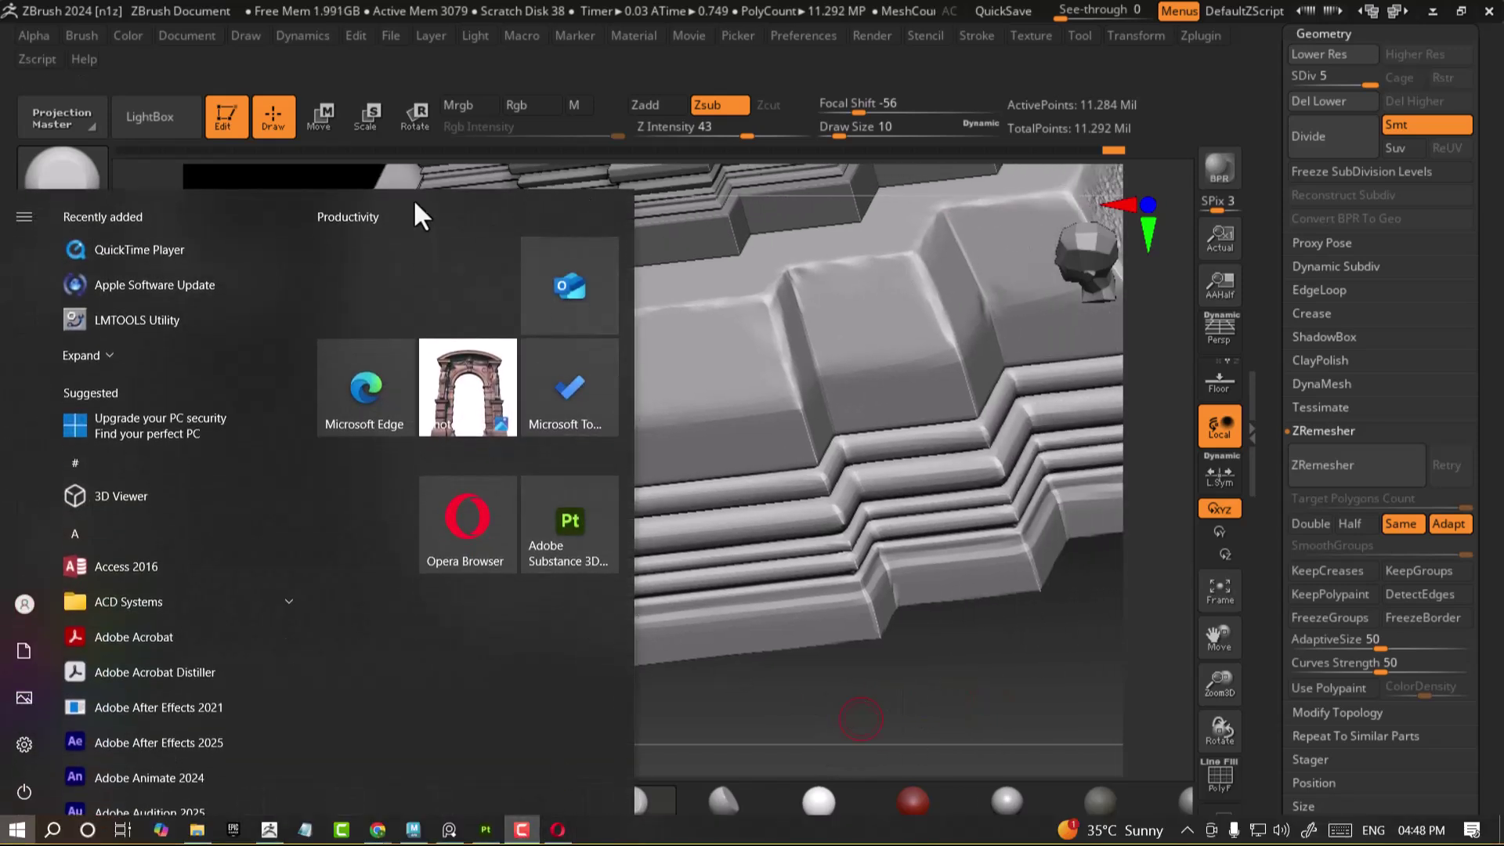
left_click(963, 658)
mouse_move(986, 660)
left_mouse_down()
mouse_move(1015, 689)
mouse_move(1051, 689)
mouse_move(964, 672)
mouse_move(998, 675)
left_mouse_up()
key("super")
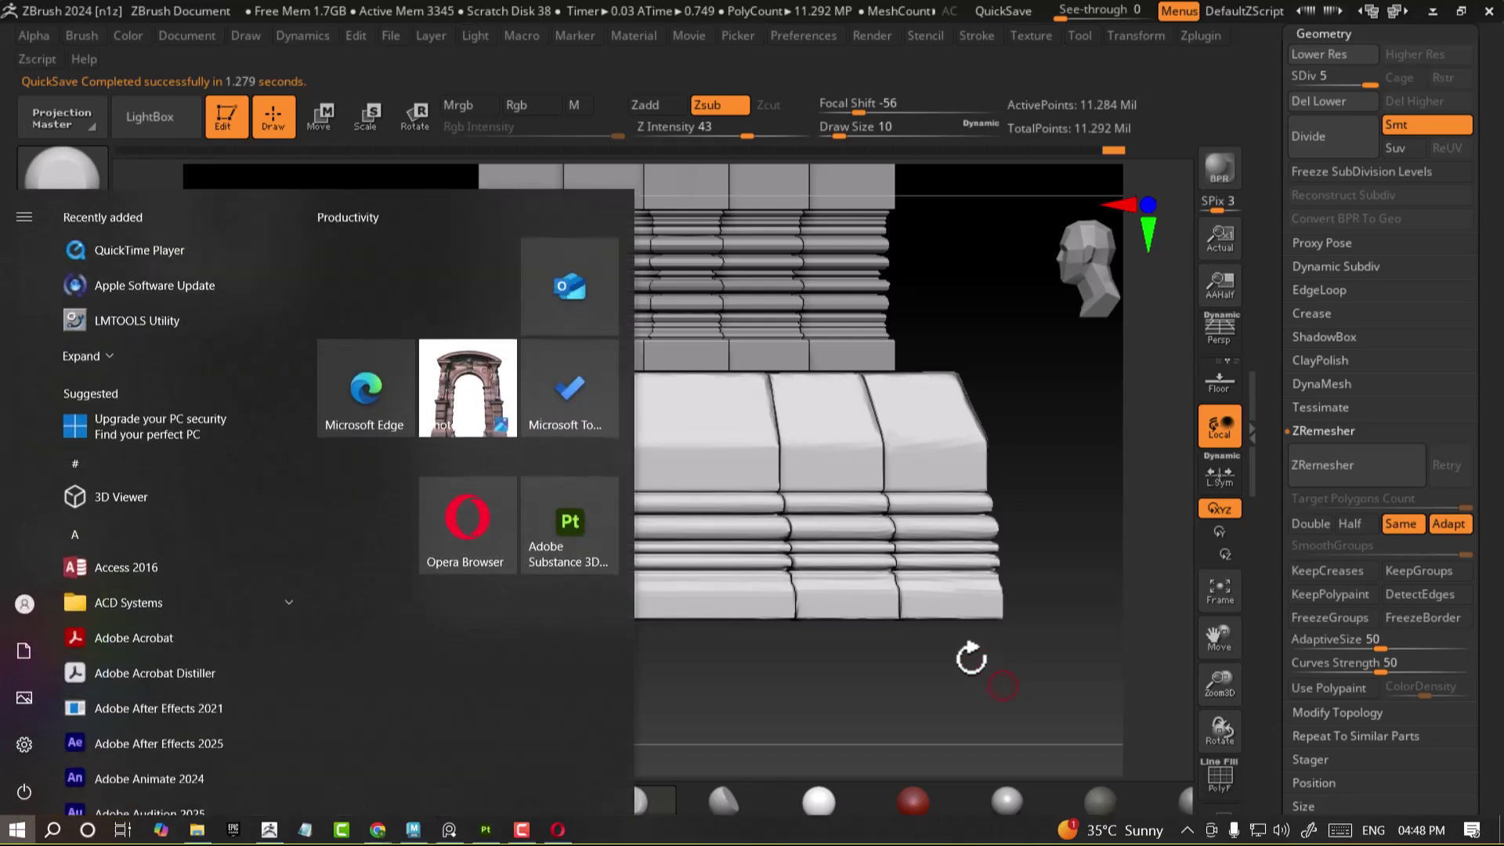
key("super")
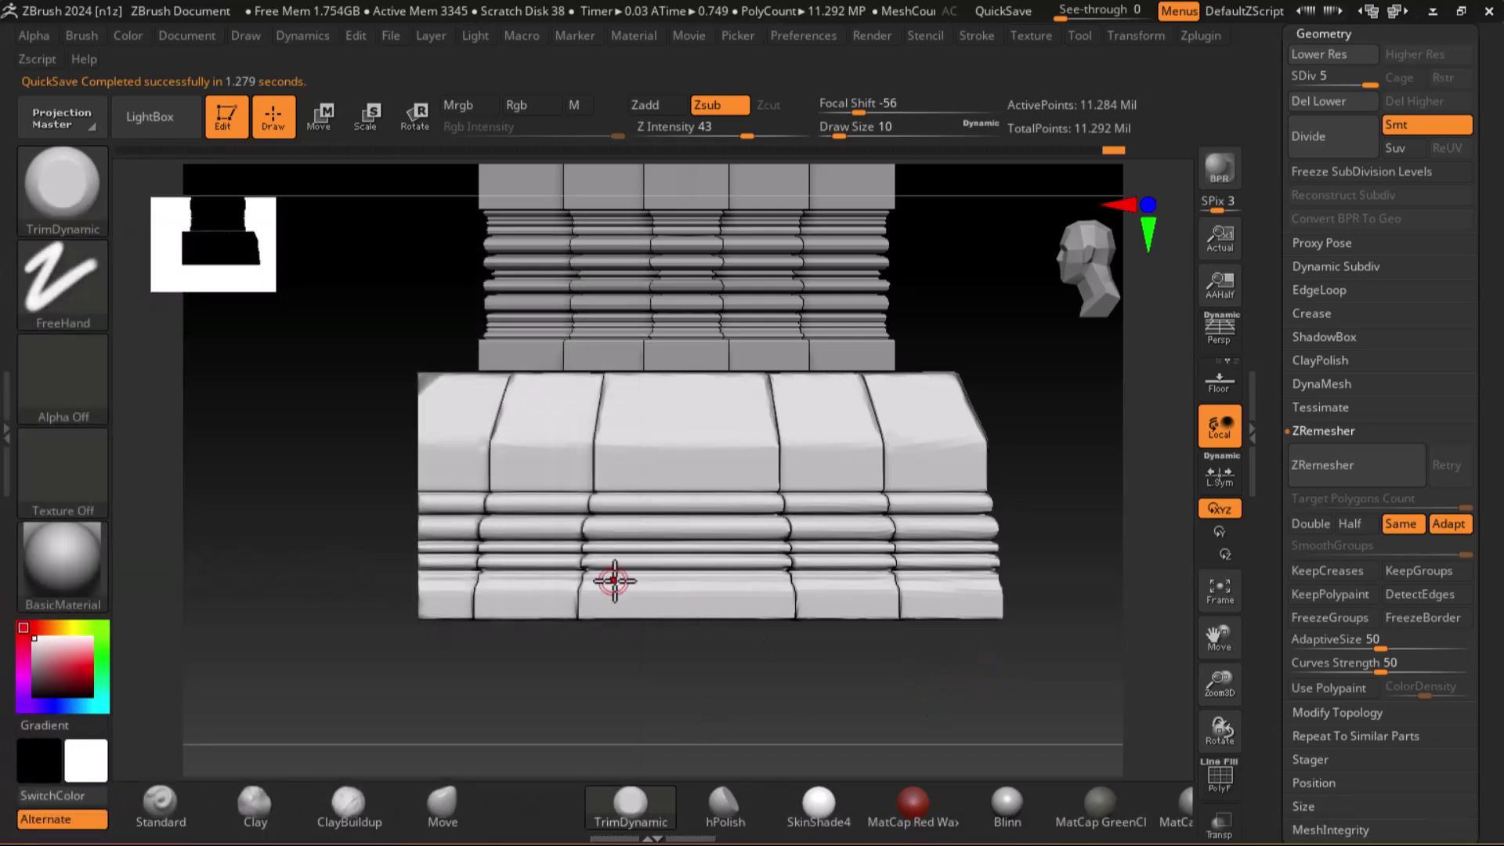
Carve pitted stone texture into three neighbouring sloped blocks on the base's side, using the Standard spray brush with draw size 22.
left_click(161, 799)
mouse_move(897, 637)
left_mouse_down()
mouse_move(1001, 695)
mouse_move(972, 649)
left_mouse_up()
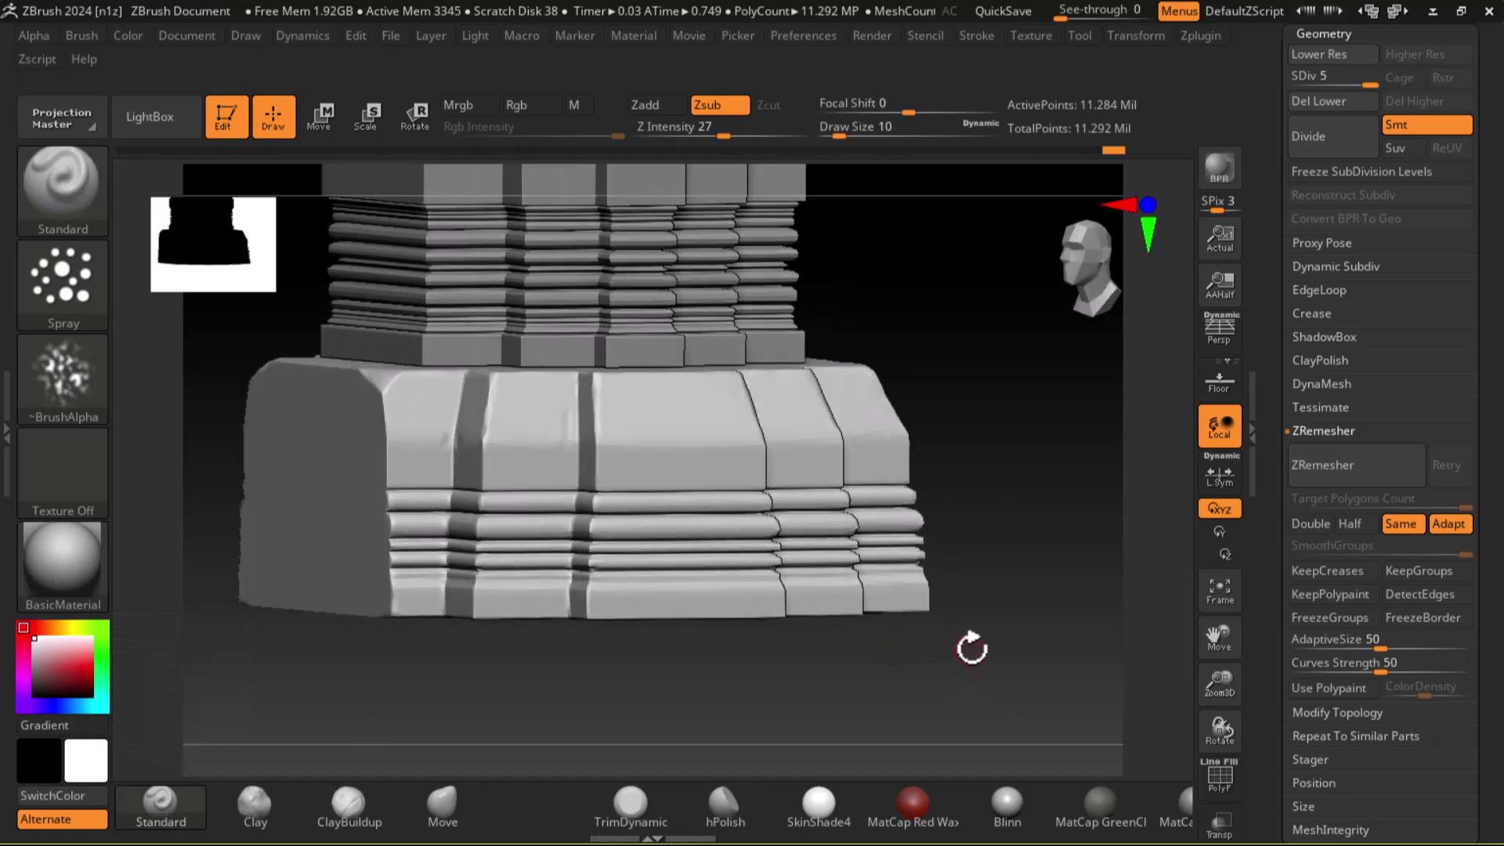
left_click_drag(1040, 605, 828, 502)
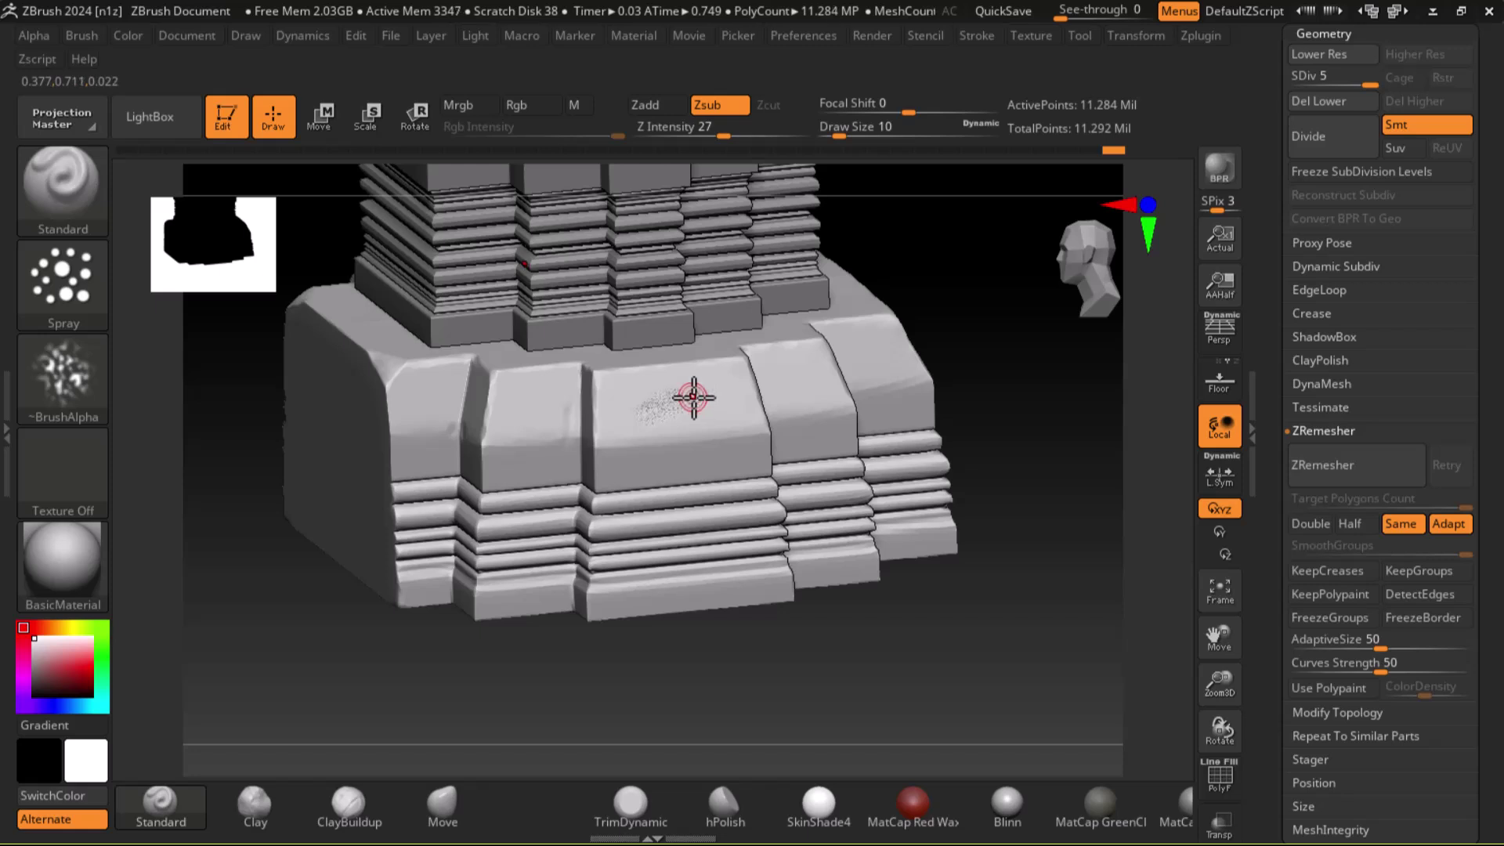
left_click_drag(913, 661, 936, 705)
key("]")
key("]")
key("]")
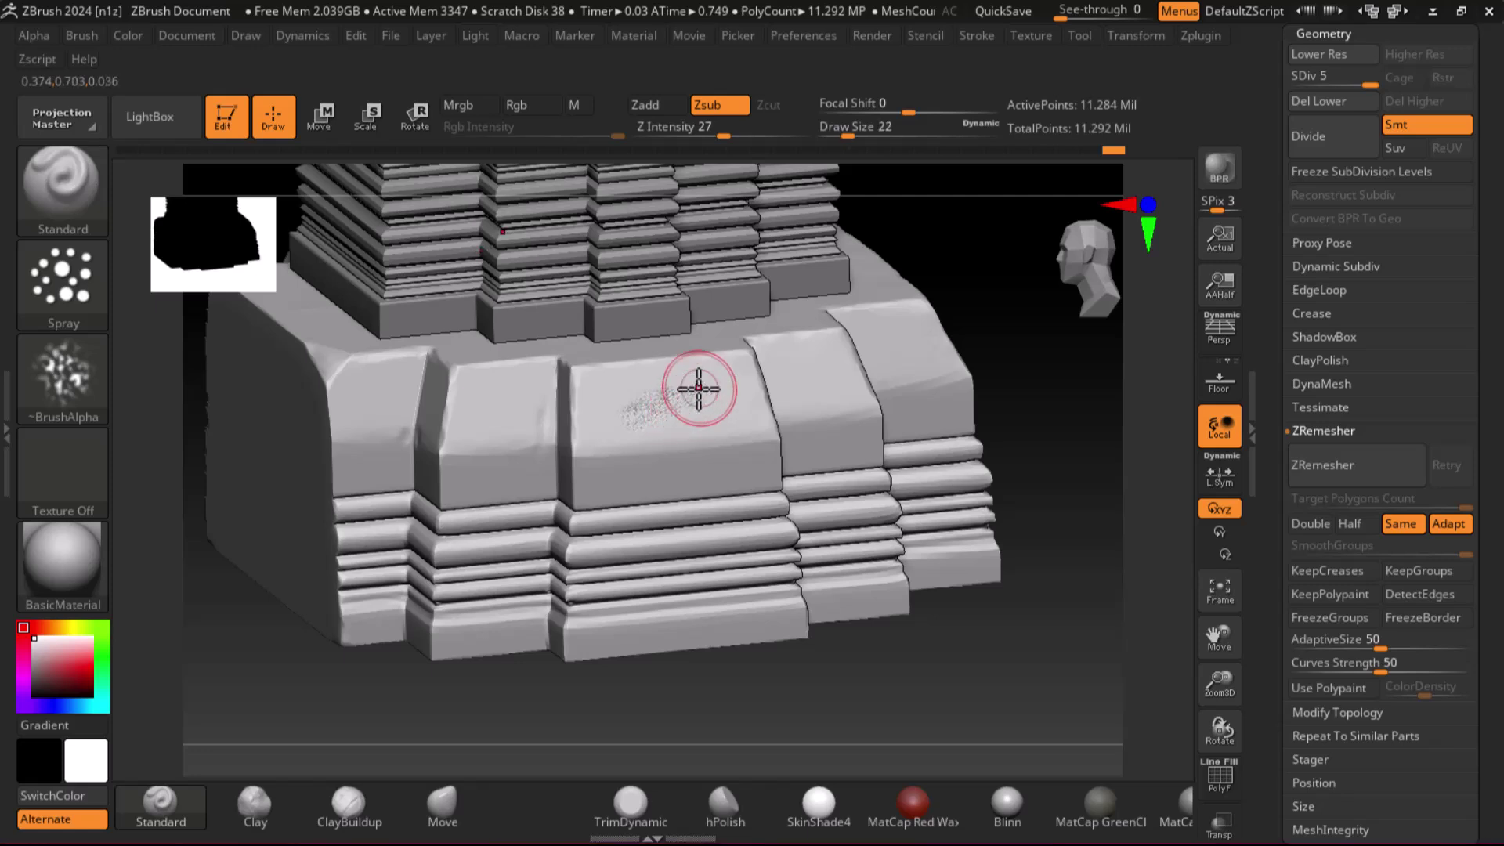
left_click_drag(722, 420, 631, 382)
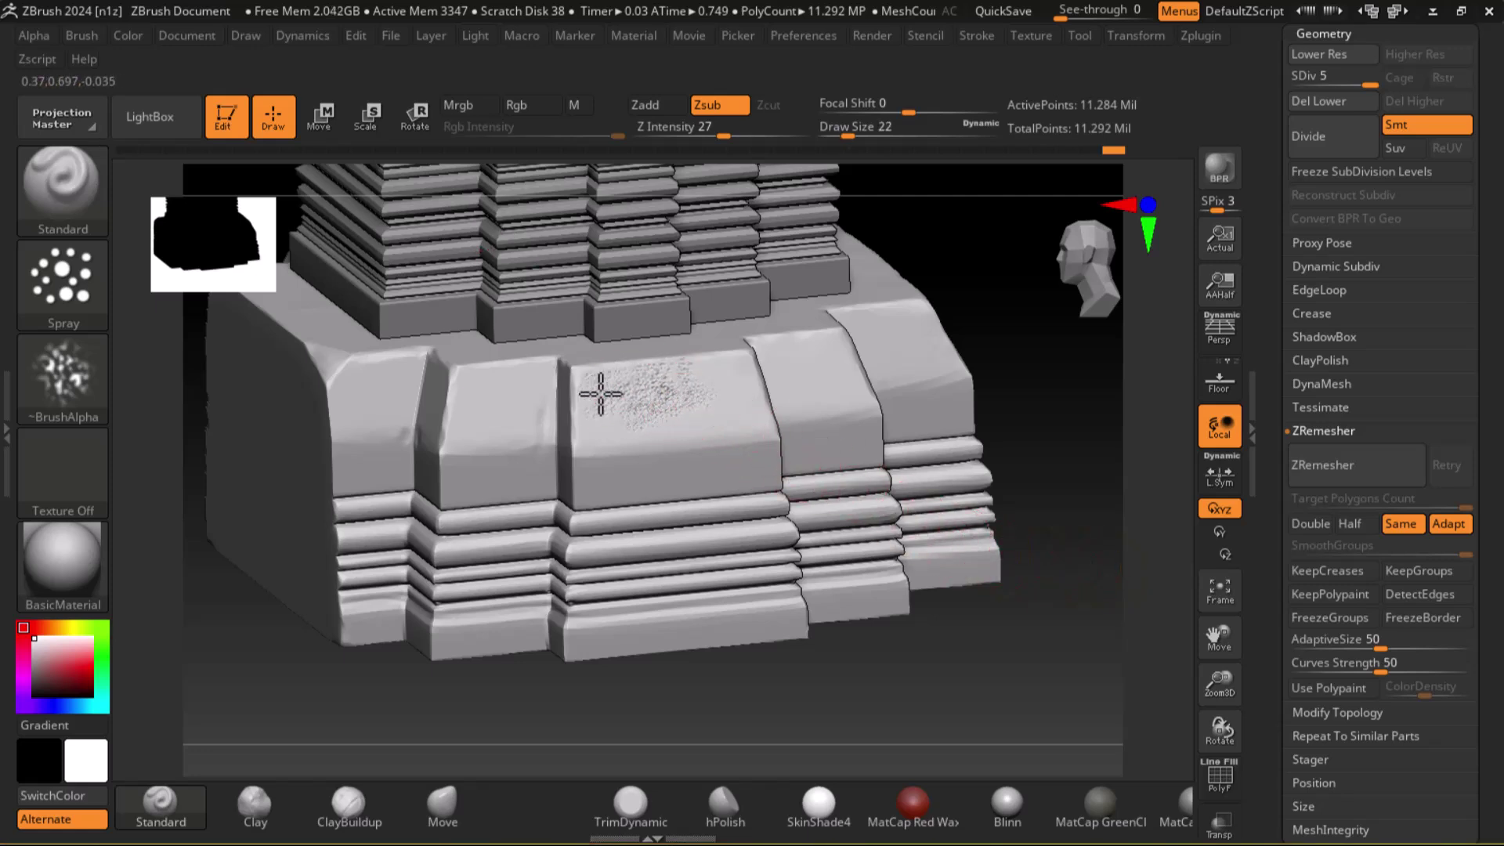
left_click_drag(738, 409, 657, 408)
mouse_move(542, 388)
left_mouse_down()
mouse_move(470, 396)
mouse_move(477, 426)
mouse_move(510, 396)
mouse_move(585, 413)
left_mouse_up()
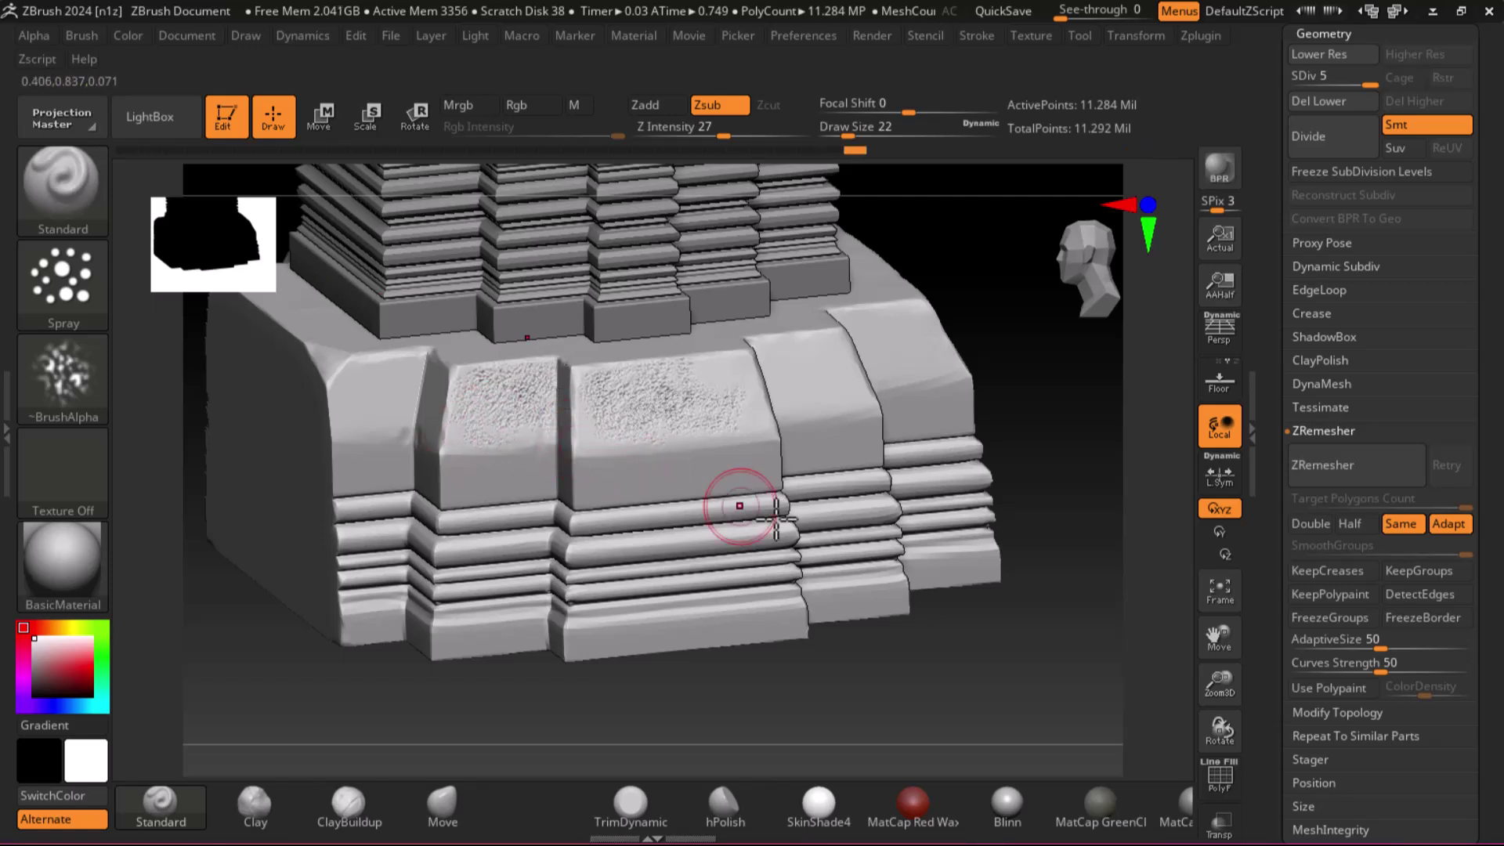
mouse_move(390, 376)
left_mouse_down()
mouse_move(360, 391)
mouse_move(338, 440)
left_mouse_up()
Bring up the reference image and extend the pitting over the narrow recessed faces and gaps between these blocks at draw size 14.
key("super")
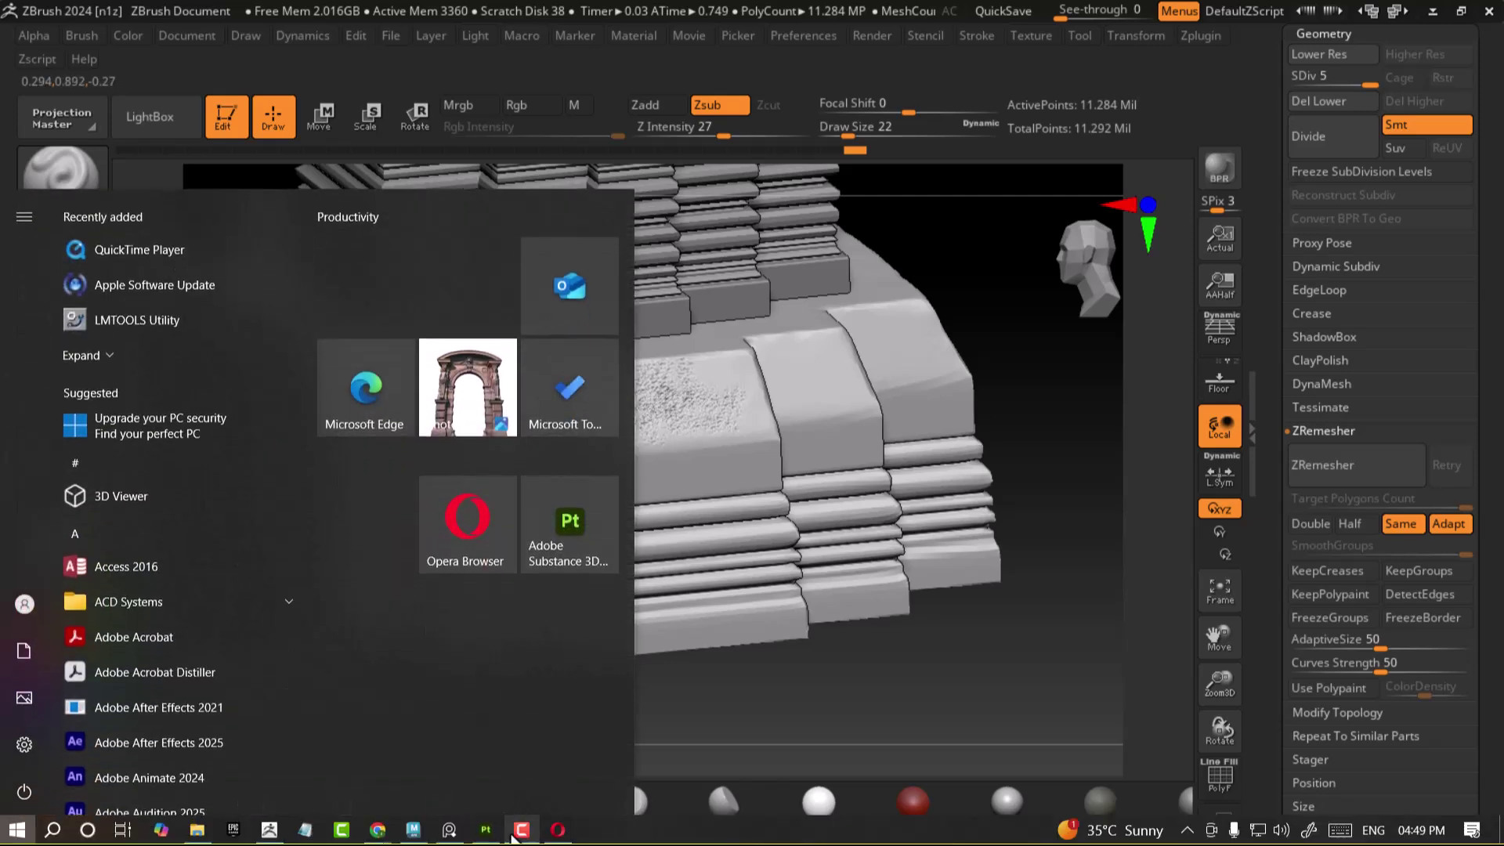
left_click(449, 831)
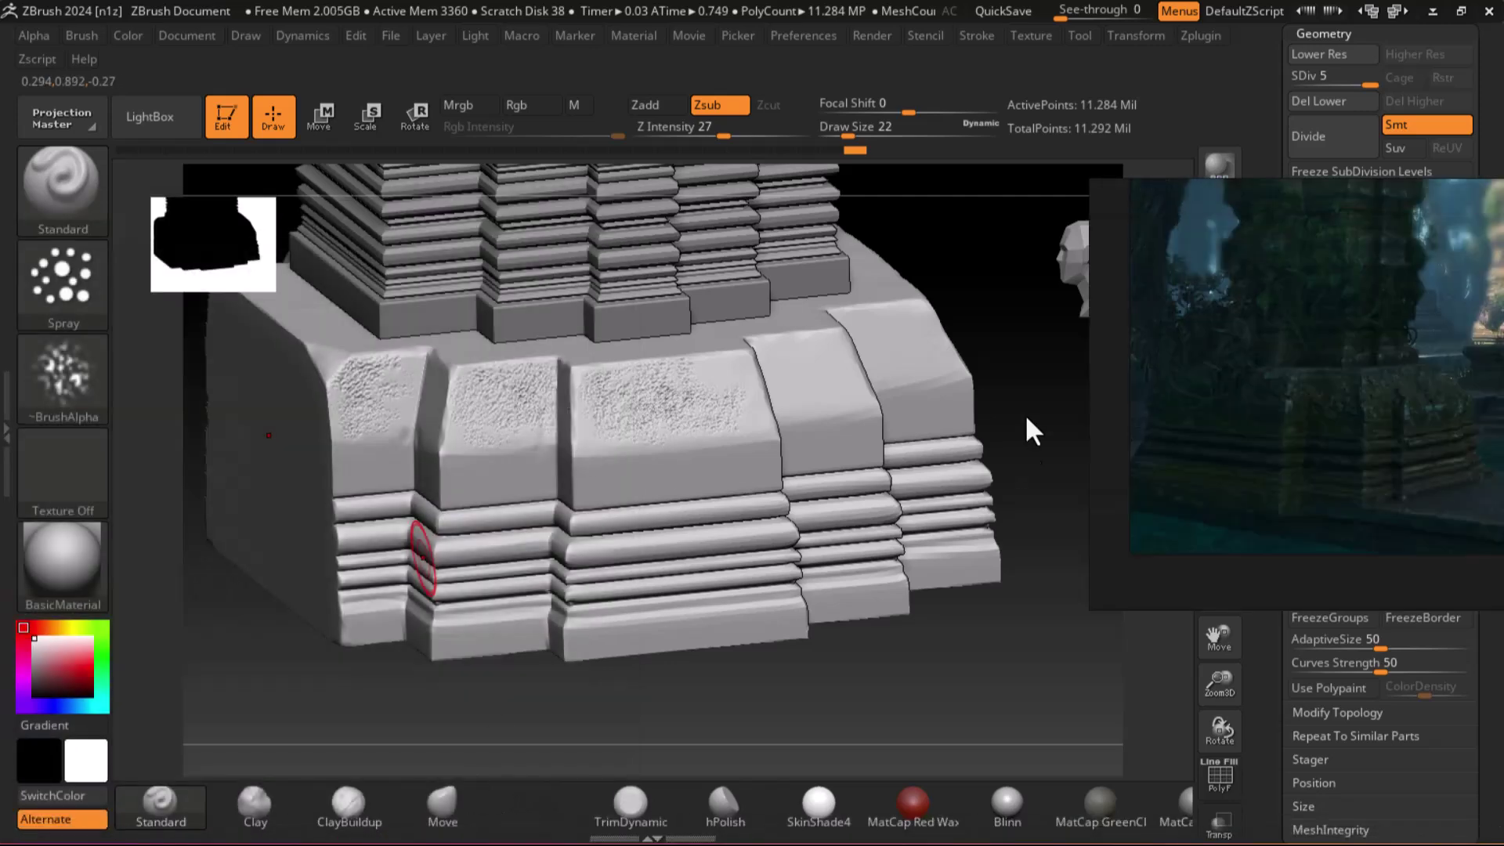
left_click_drag(989, 664, 880, 611)
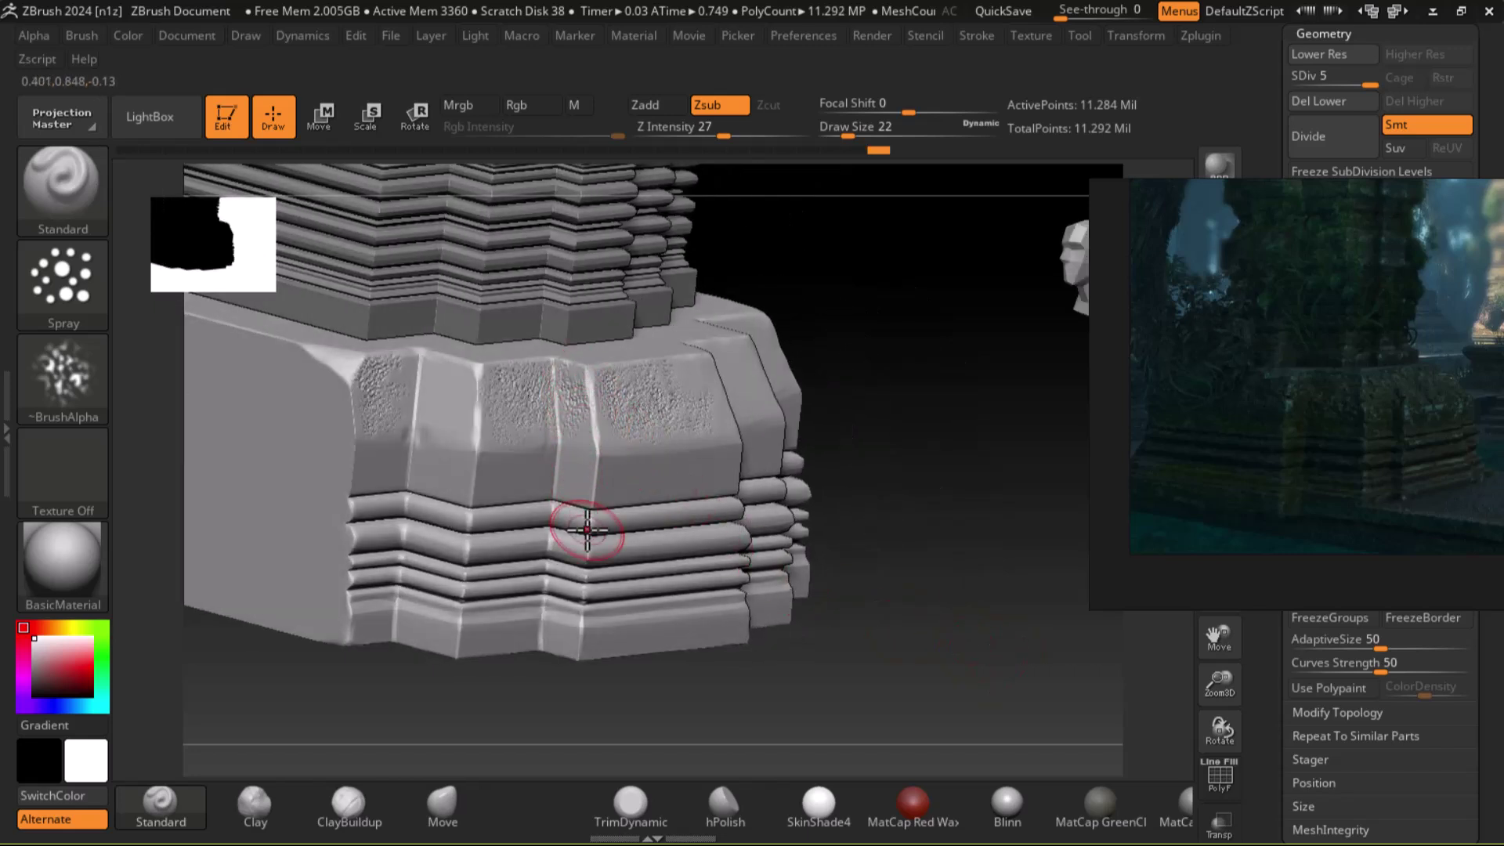
key("bracketleft")
key("bracketleft")
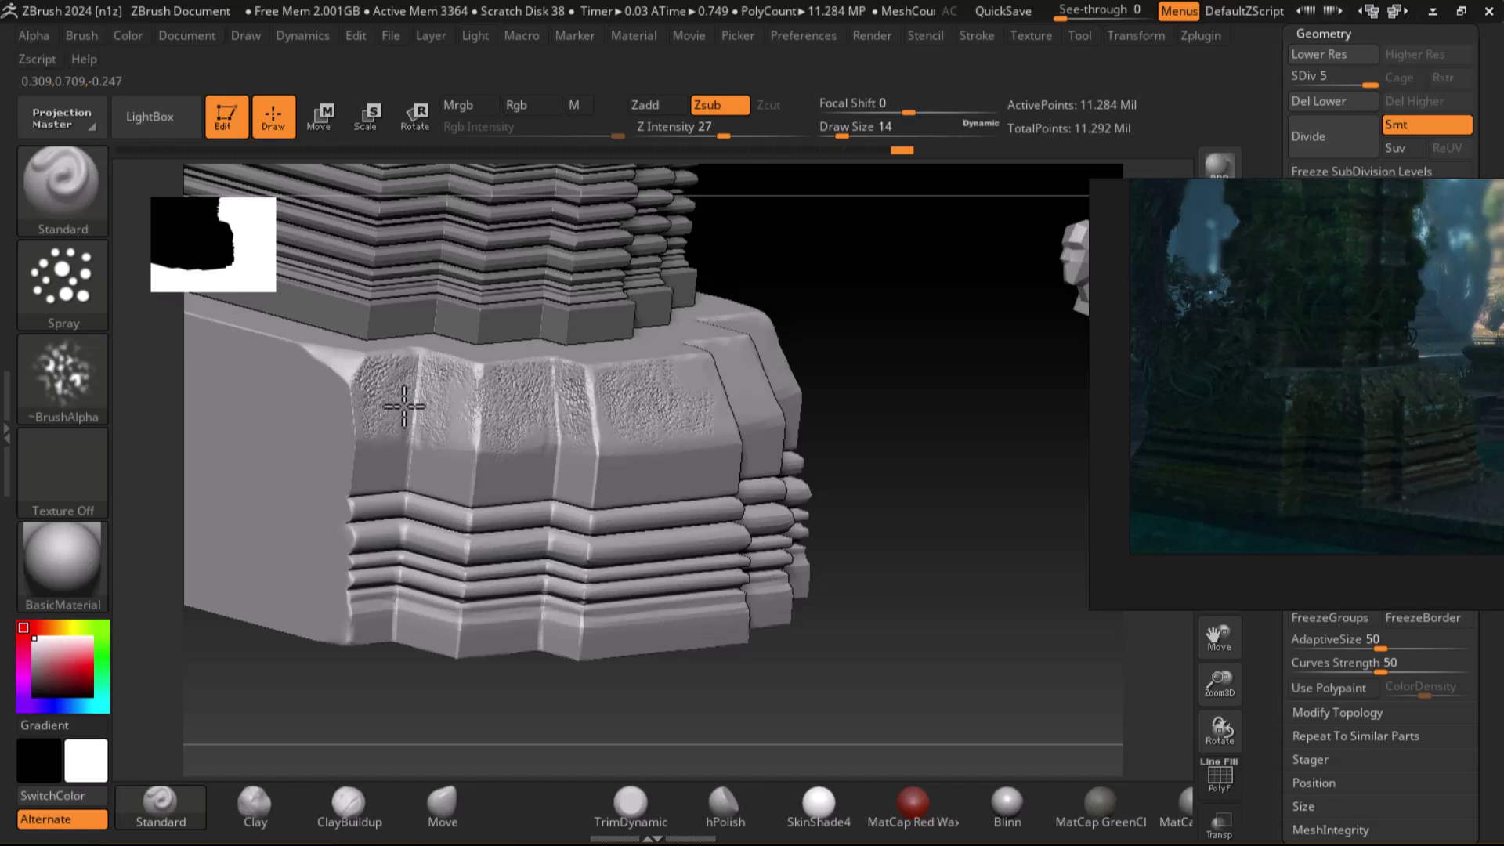
left_click(437, 430)
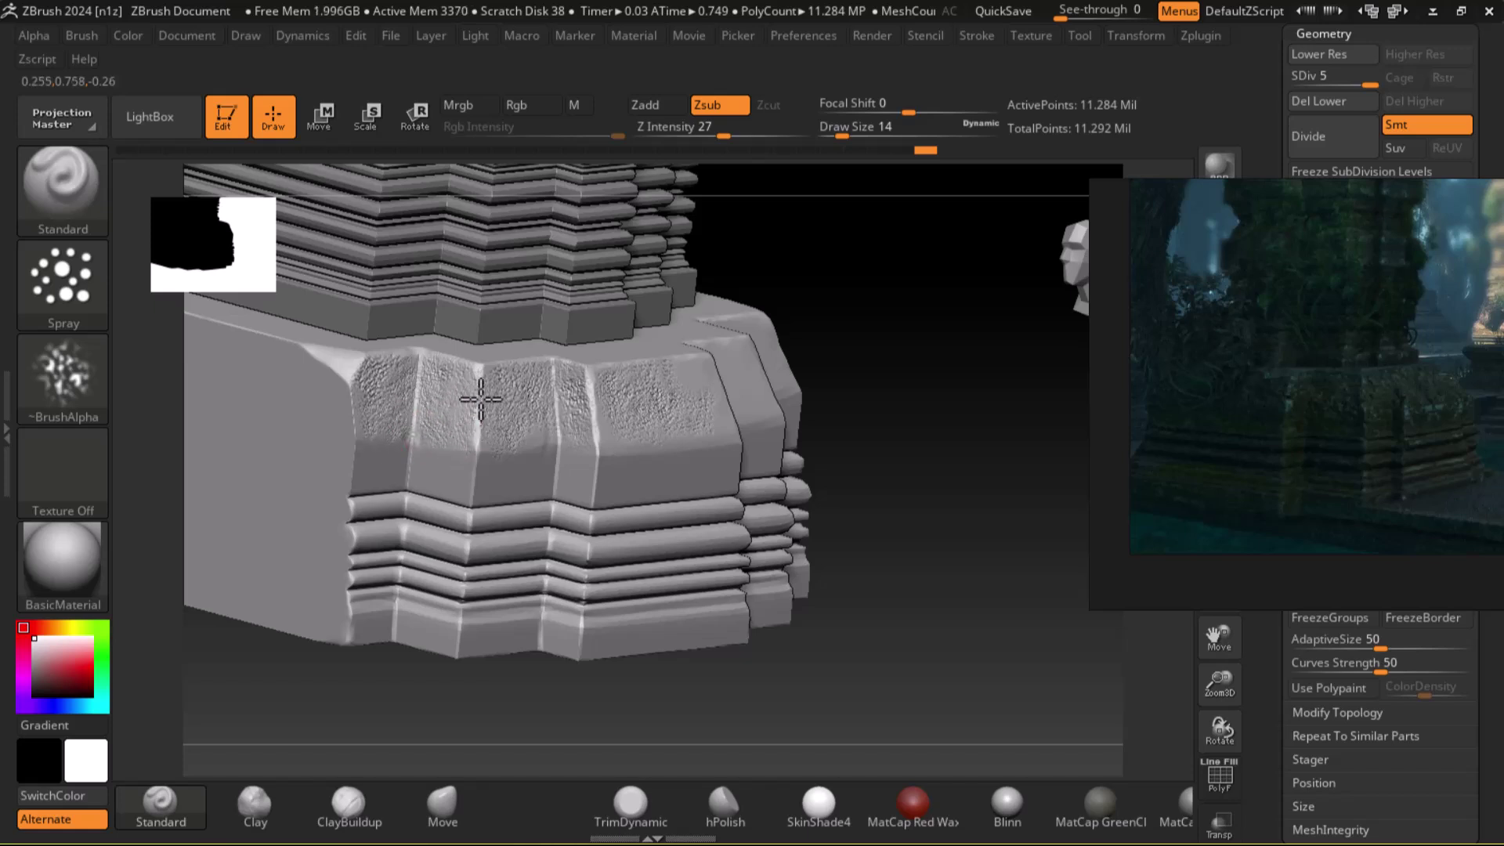
mouse_move(450, 384)
left_mouse_down()
mouse_move(582, 429)
mouse_move(541, 450)
left_mouse_up()
left_click_drag(867, 672, 665, 410)
mouse_move(582, 432)
left_mouse_down()
mouse_move(585, 405)
mouse_move(732, 413)
mouse_move(720, 359)
left_mouse_up()
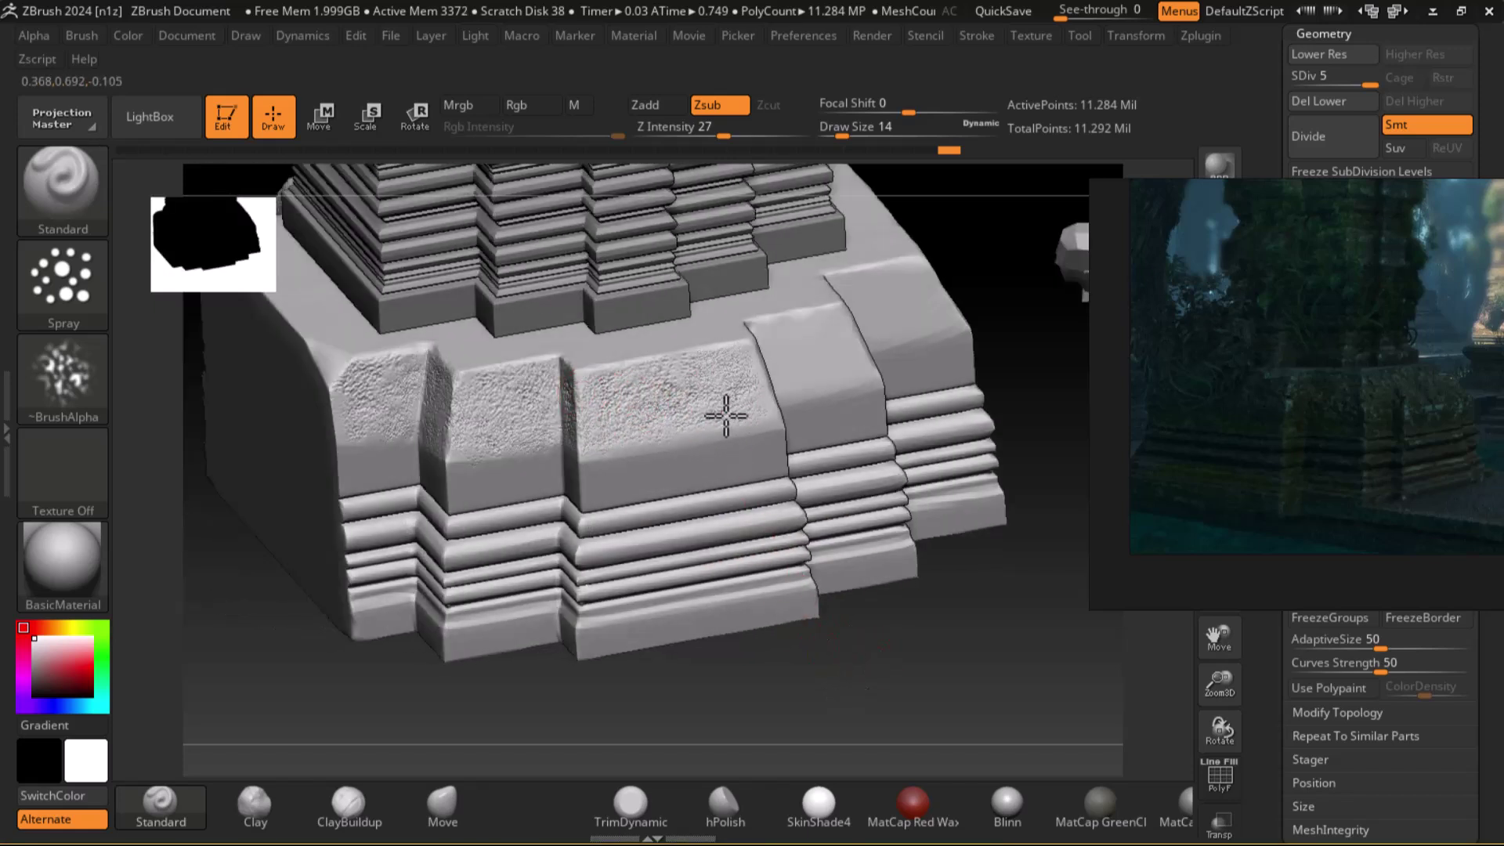
Spray the same pitted texture onto the sloped faces of the remaining stepped blocks around the corner leading to the long face.
mouse_move(995, 662)
left_mouse_down()
mouse_move(963, 674)
mouse_move(891, 598)
left_mouse_up()
left_click_drag(1031, 668, 989, 706)
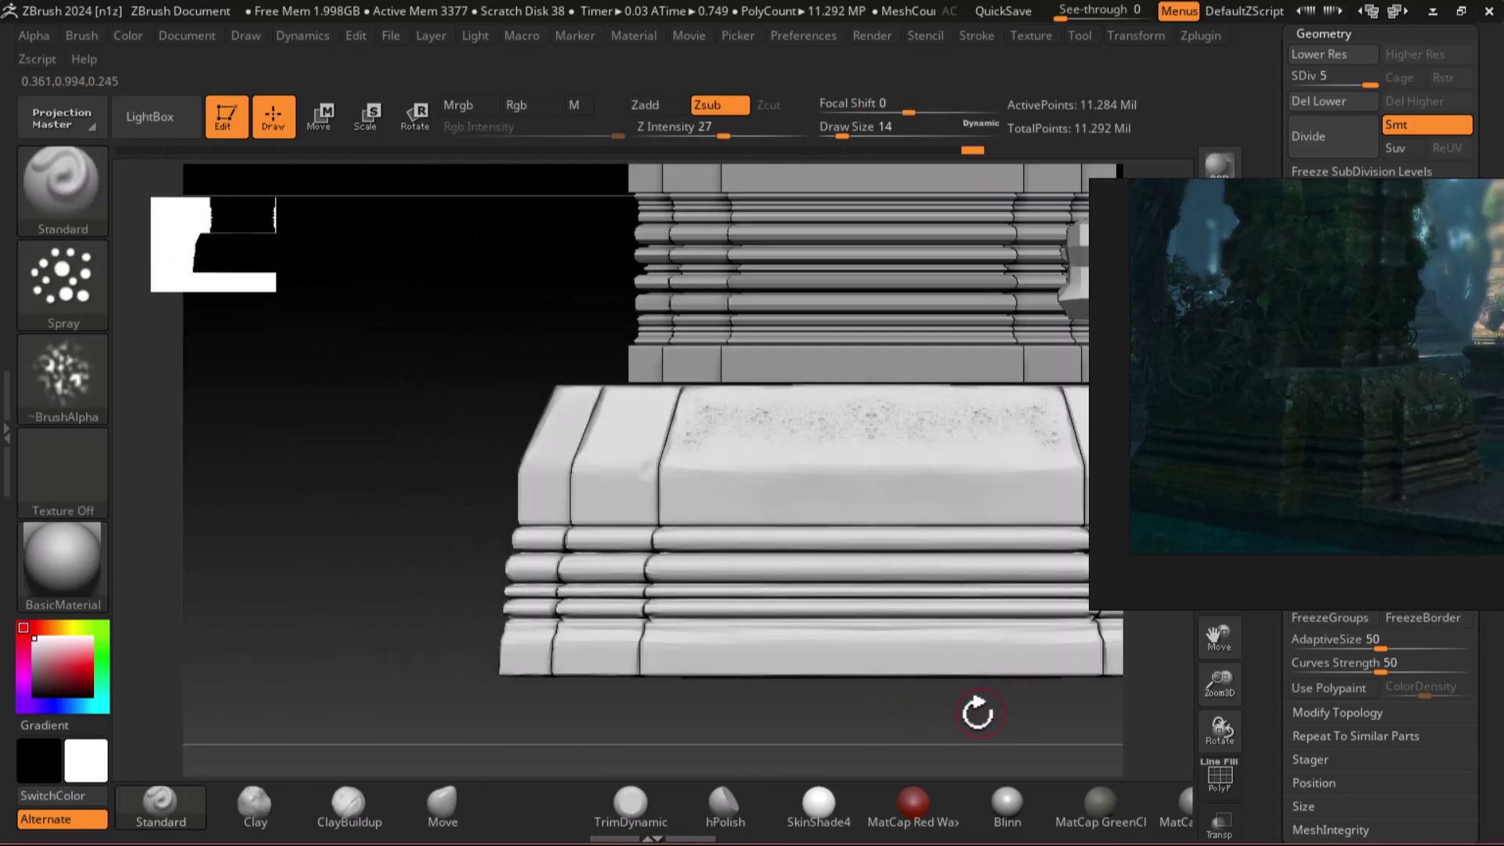
left_click_drag(754, 722, 807, 697)
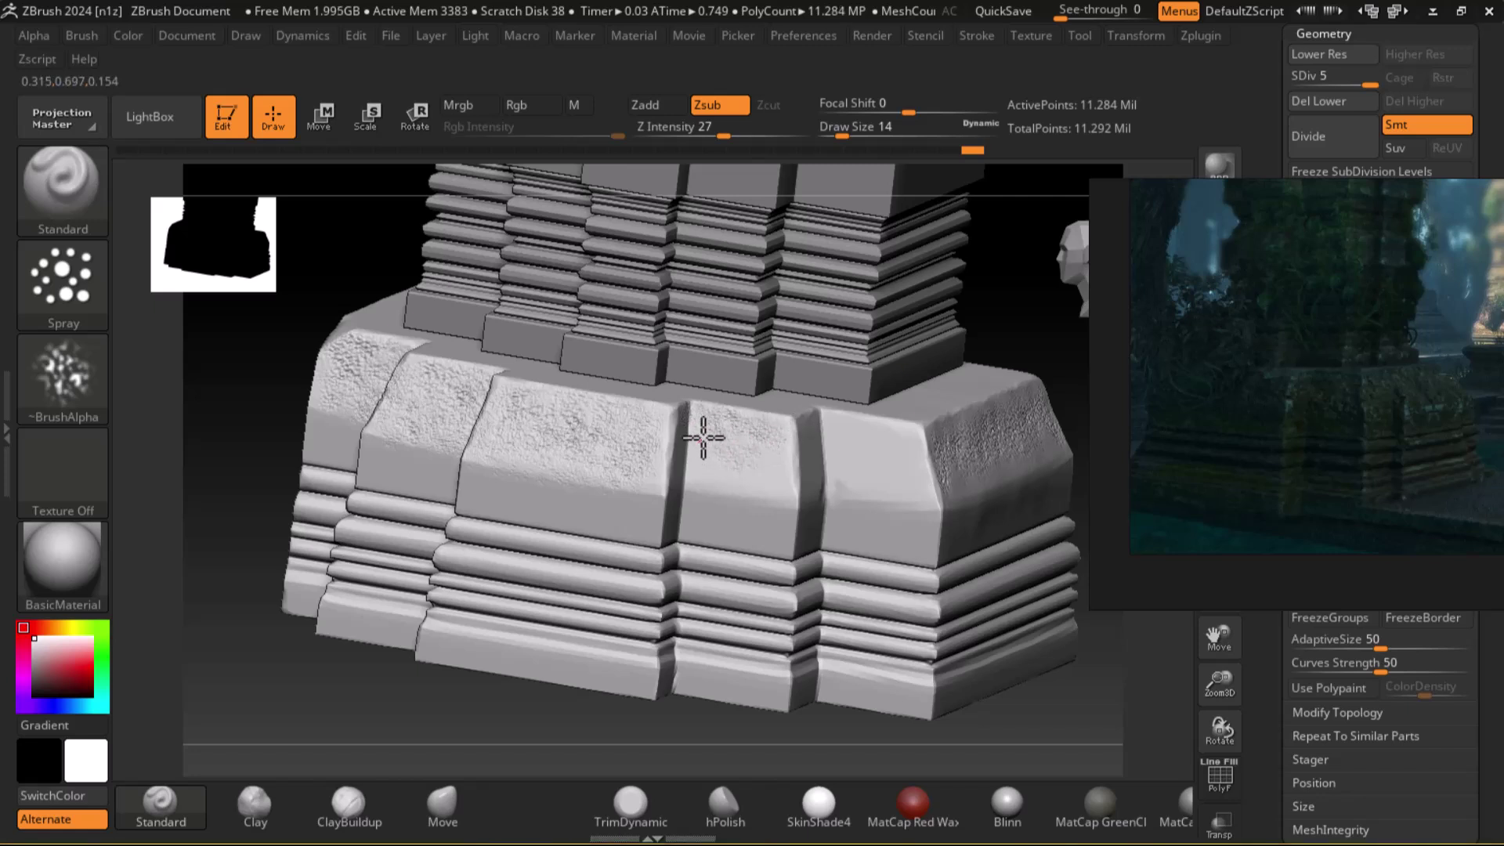
left_click_drag(734, 456, 739, 470)
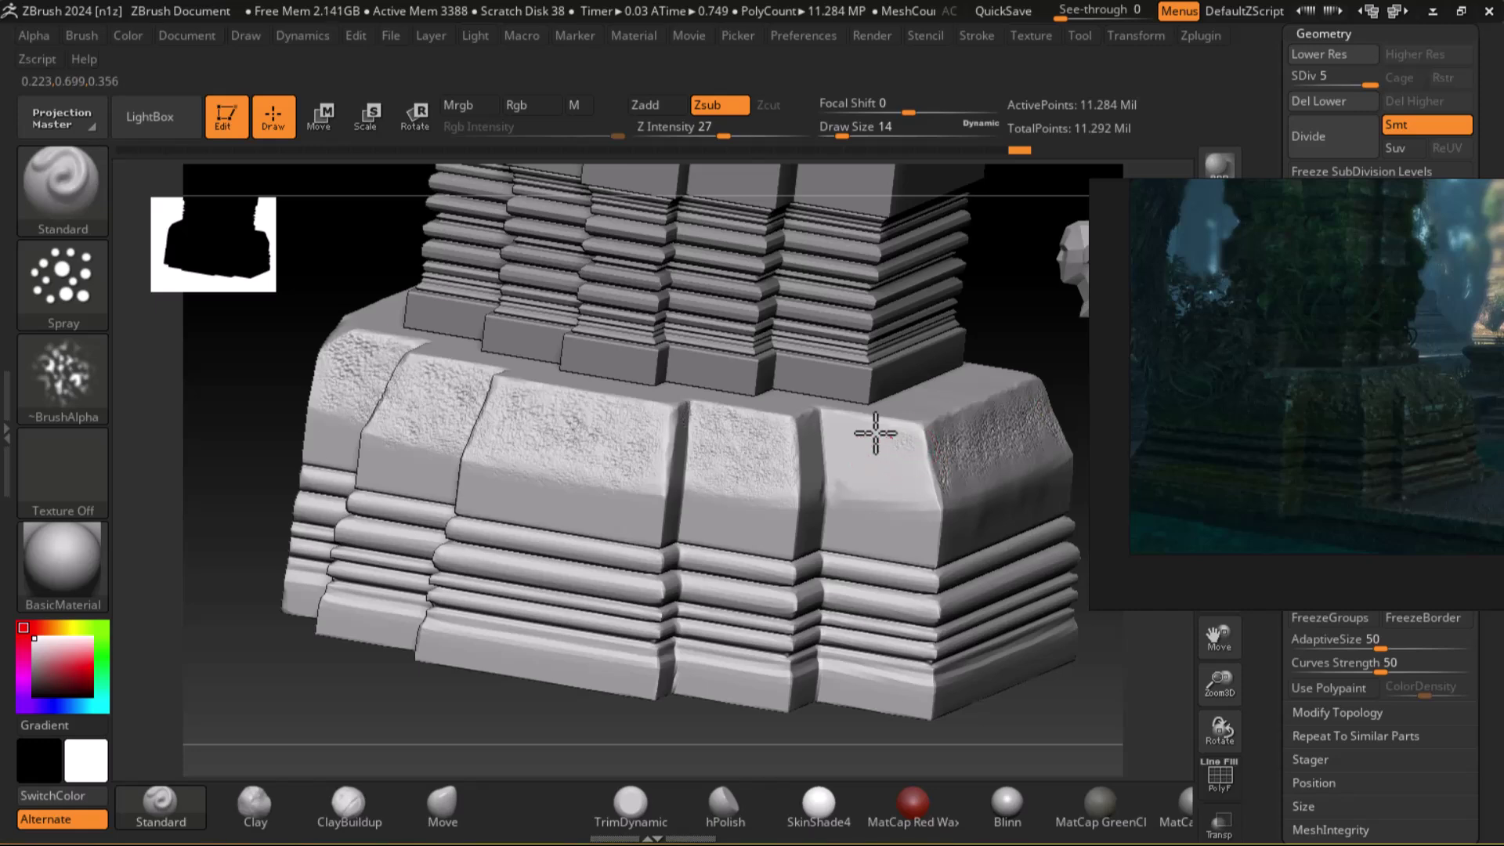
left_click_drag(915, 459, 890, 486)
left_click_drag(1104, 745, 950, 578)
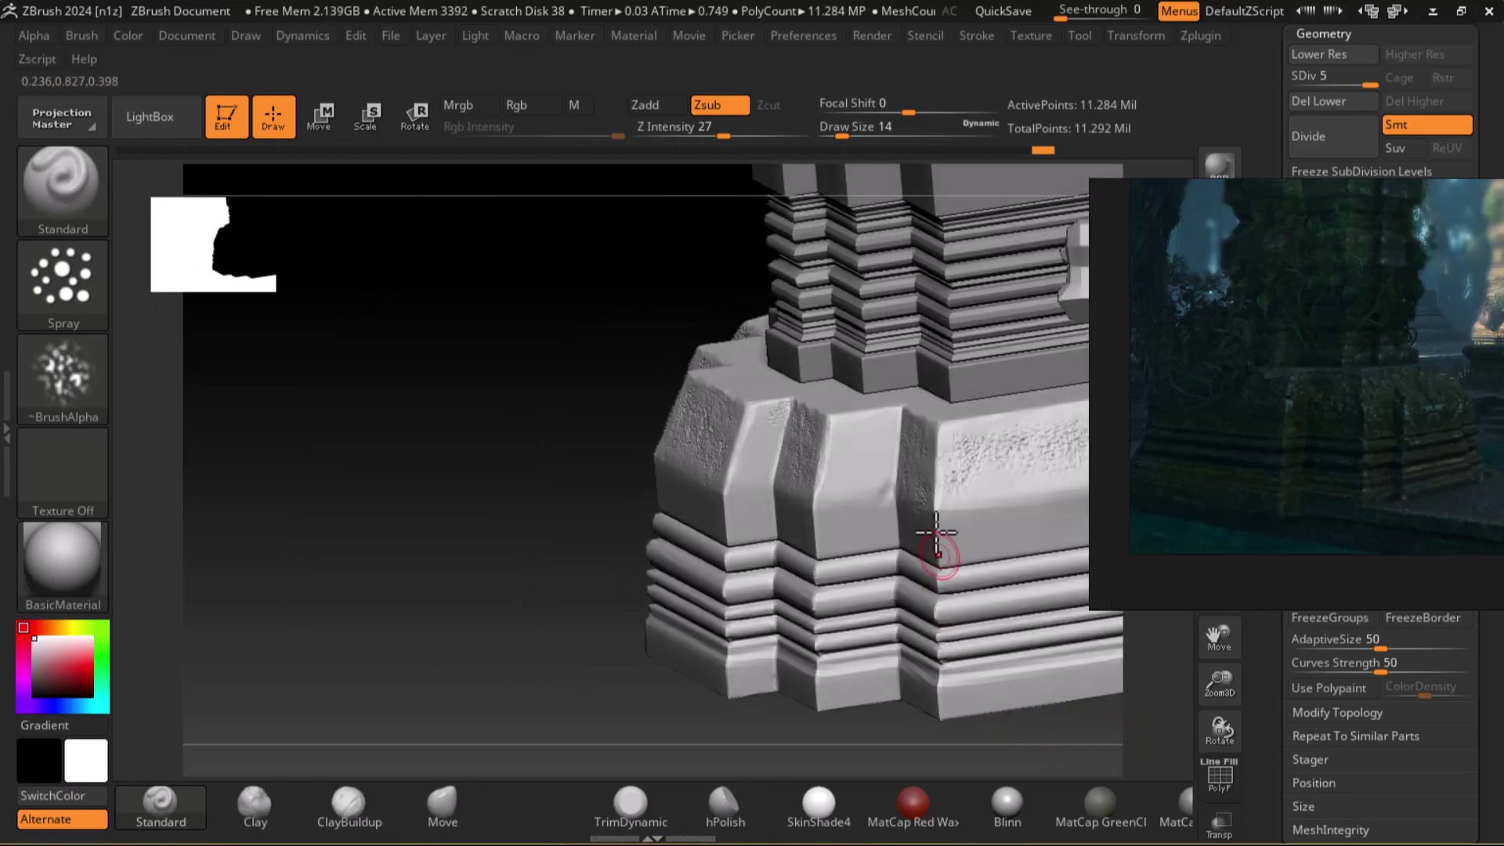
mouse_move(894, 423)
left_mouse_down()
mouse_move(844, 470)
mouse_move(883, 477)
mouse_move(822, 531)
mouse_move(674, 551)
mouse_move(782, 420)
mouse_move(745, 446)
mouse_move(781, 442)
mouse_move(746, 460)
left_mouse_up()
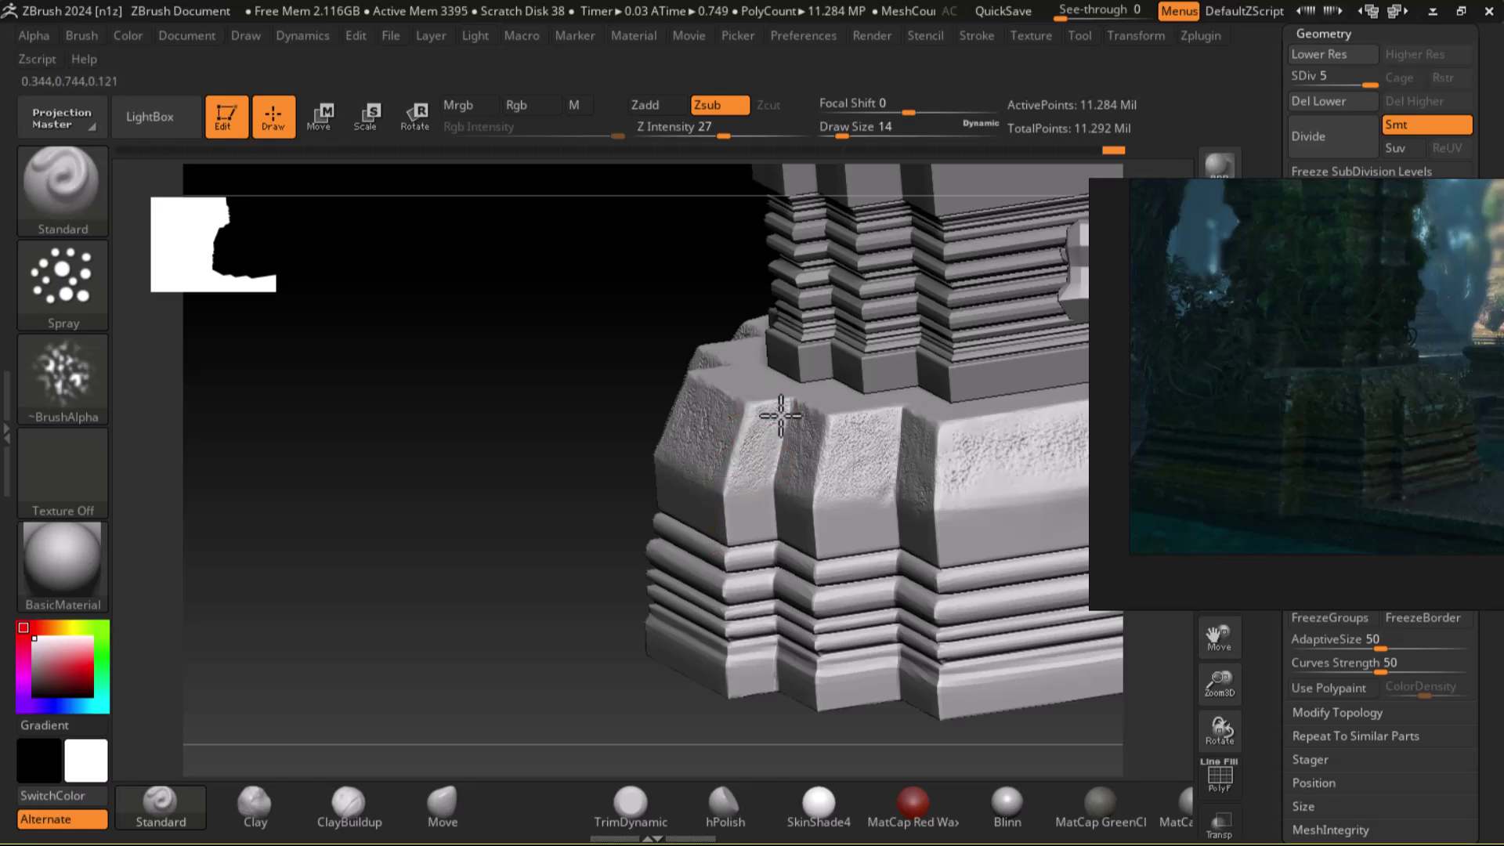
Fill the untextured patches on the corner blocks and extend the pitting across the upper slope of the long face.
left_click_drag(557, 638, 698, 514)
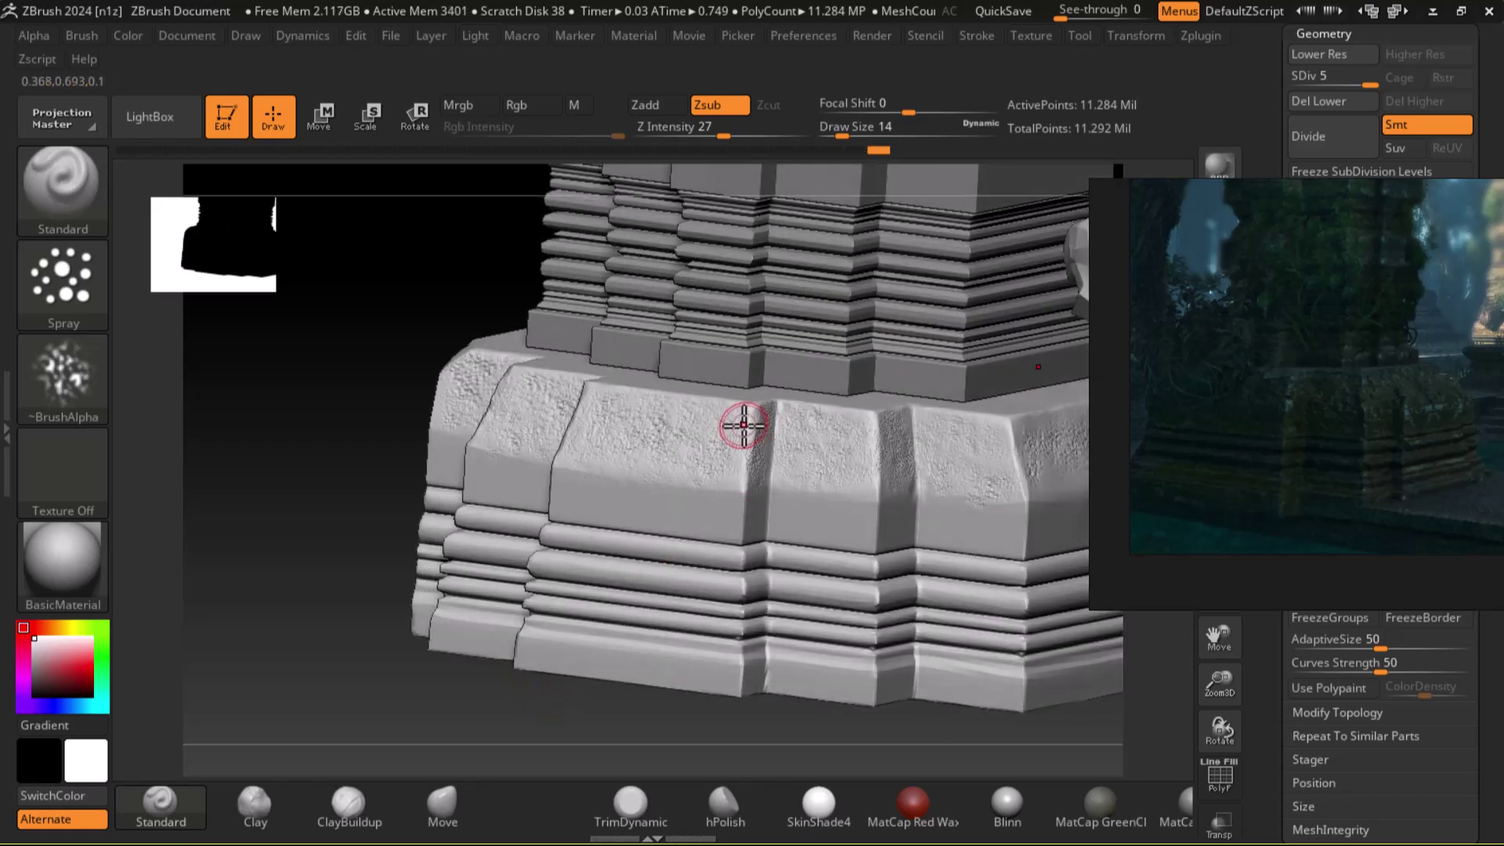
mouse_move(744, 420)
left_mouse_down()
mouse_move(867, 453)
mouse_move(846, 481)
mouse_move(985, 486)
left_mouse_up()
left_click_drag(1000, 426, 953, 480)
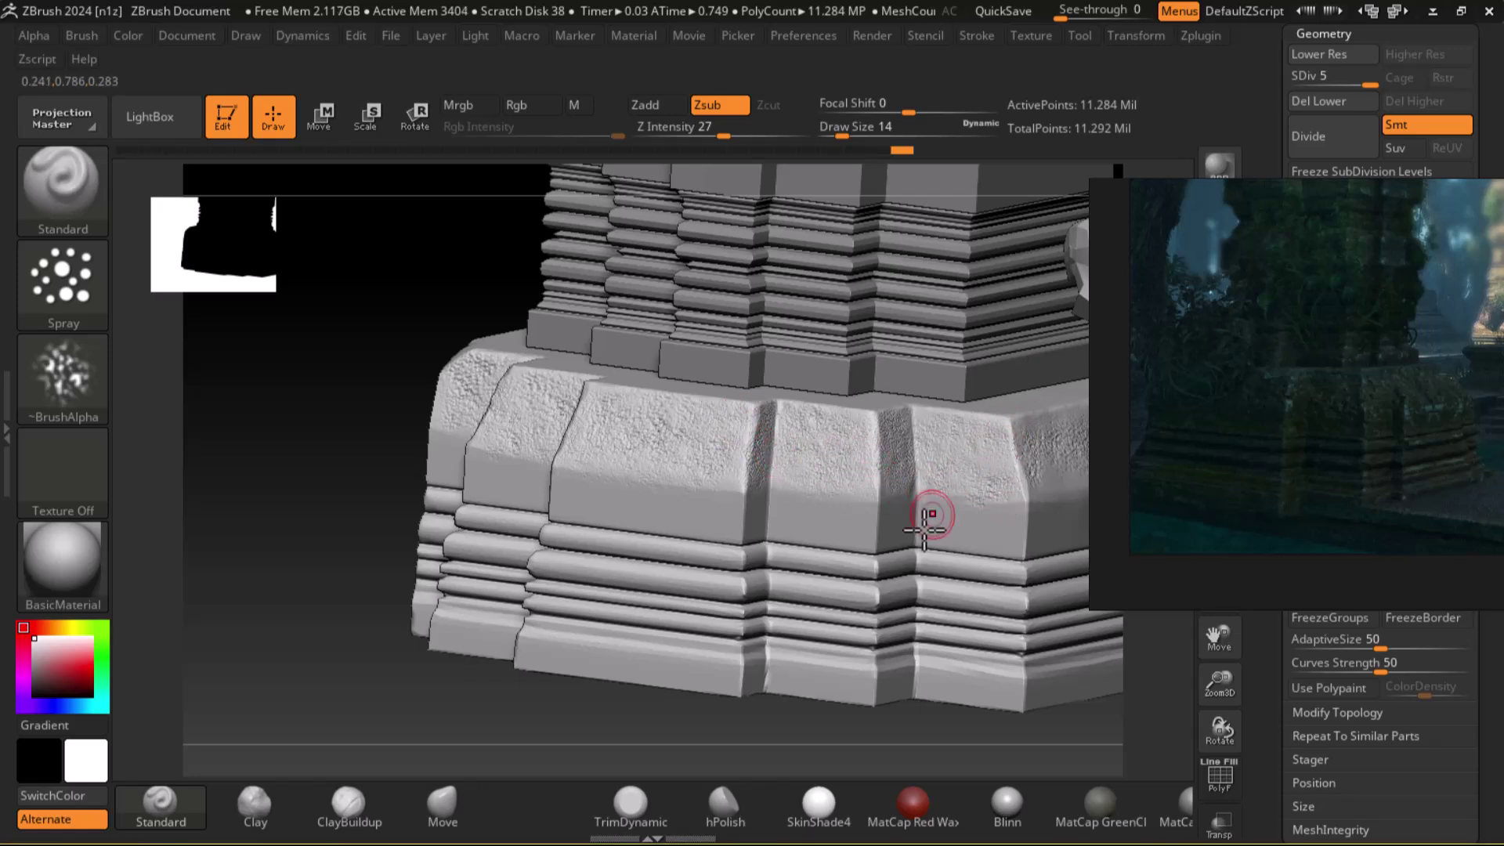
mouse_move(654, 730)
left_mouse_down()
mouse_move(634, 716)
mouse_move(899, 715)
mouse_move(957, 679)
left_mouse_up()
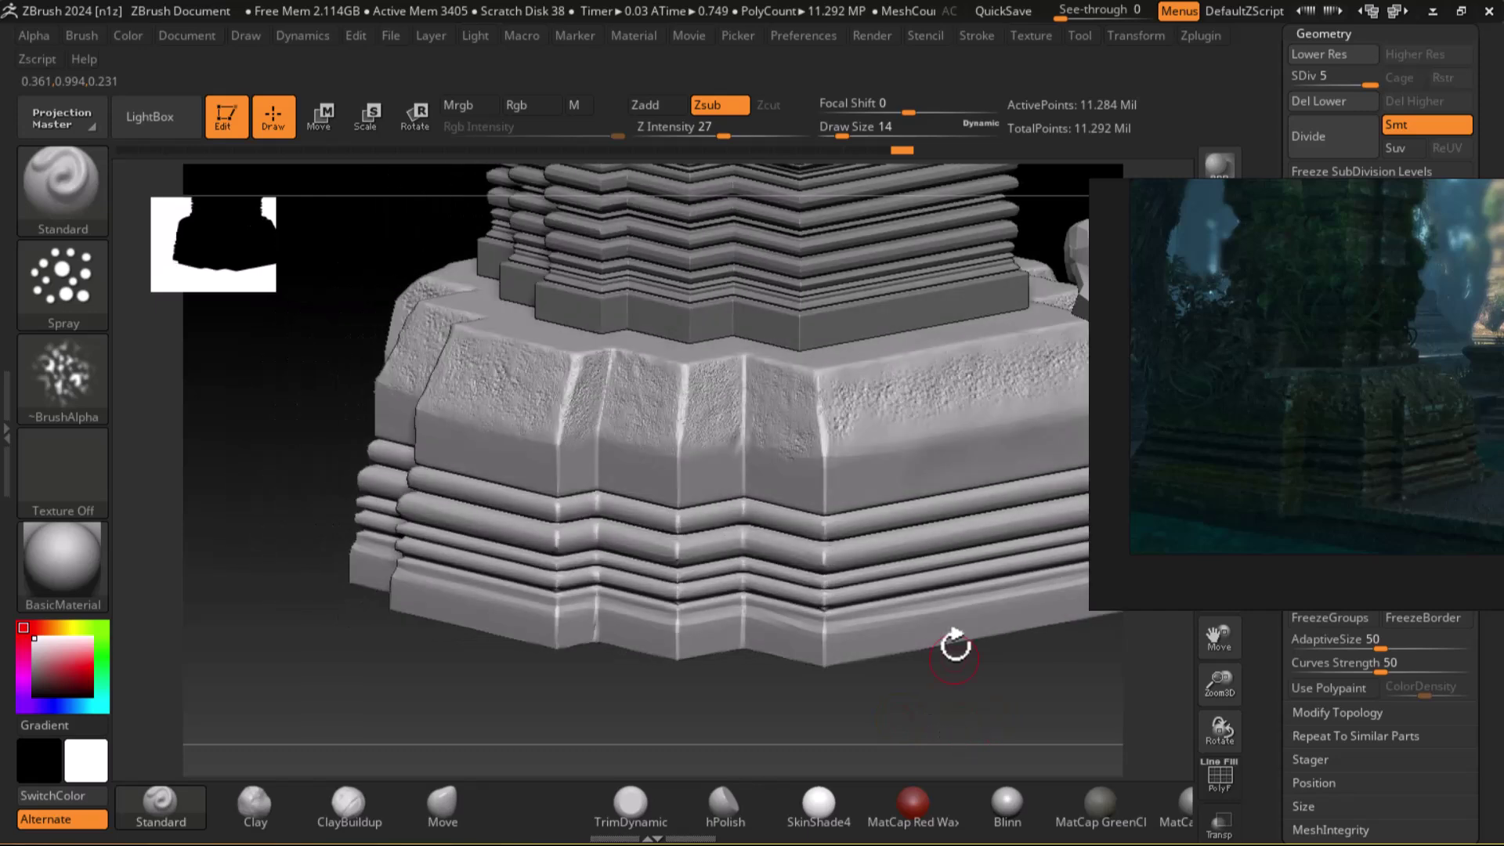
mouse_move(1022, 388)
left_mouse_down()
mouse_move(838, 445)
mouse_move(989, 355)
left_mouse_up()
mouse_move(815, 398)
left_mouse_down()
mouse_move(826, 494)
mouse_move(866, 460)
mouse_move(772, 407)
mouse_move(808, 394)
mouse_move(799, 431)
mouse_move(862, 398)
left_mouse_up()
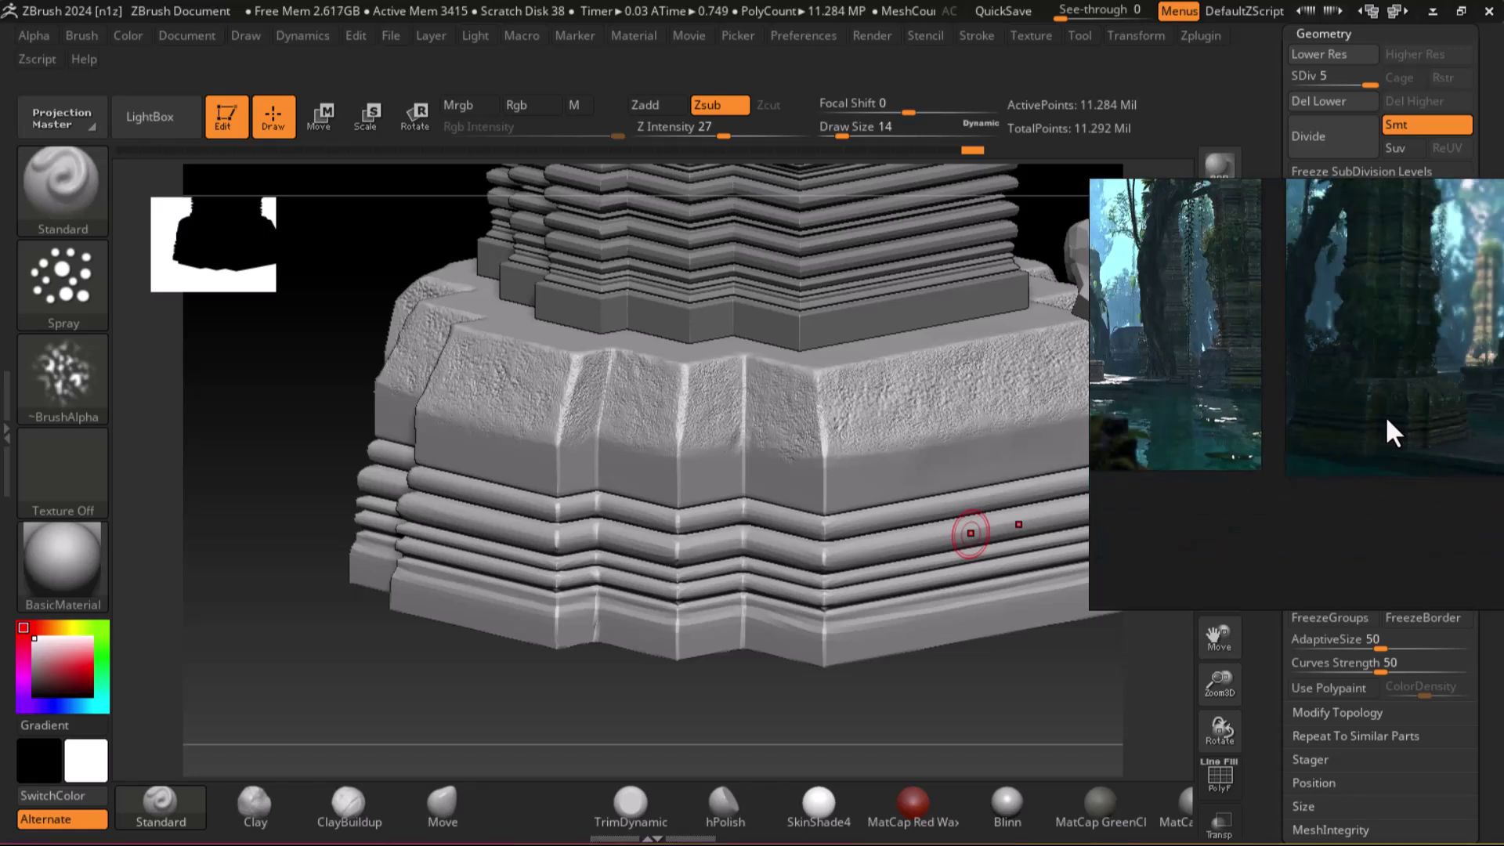
Flatten the pitted upper edge and side corners of the middle sloped block with TrimDynamic at draw size 14.
mouse_move(627, 690)
left_mouse_down()
mouse_move(658, 692)
mouse_move(705, 756)
mouse_move(803, 703)
mouse_move(967, 732)
mouse_move(984, 698)
mouse_move(998, 721)
mouse_move(978, 709)
mouse_move(1024, 719)
left_mouse_up()
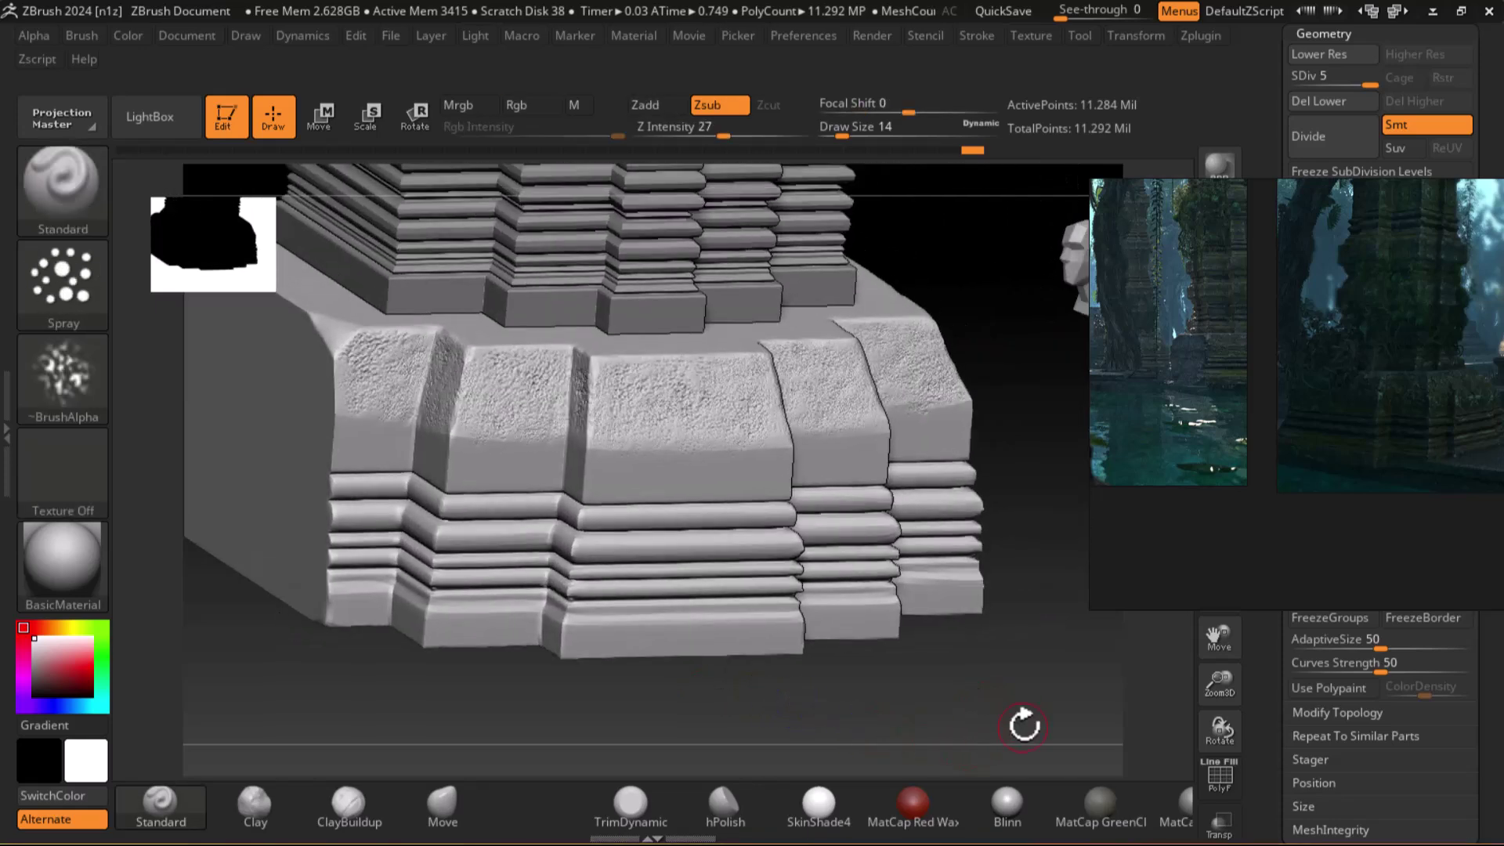
left_click(638, 809)
left_click_drag(1042, 623, 1042, 705)
left_click_drag(771, 545, 688, 427)
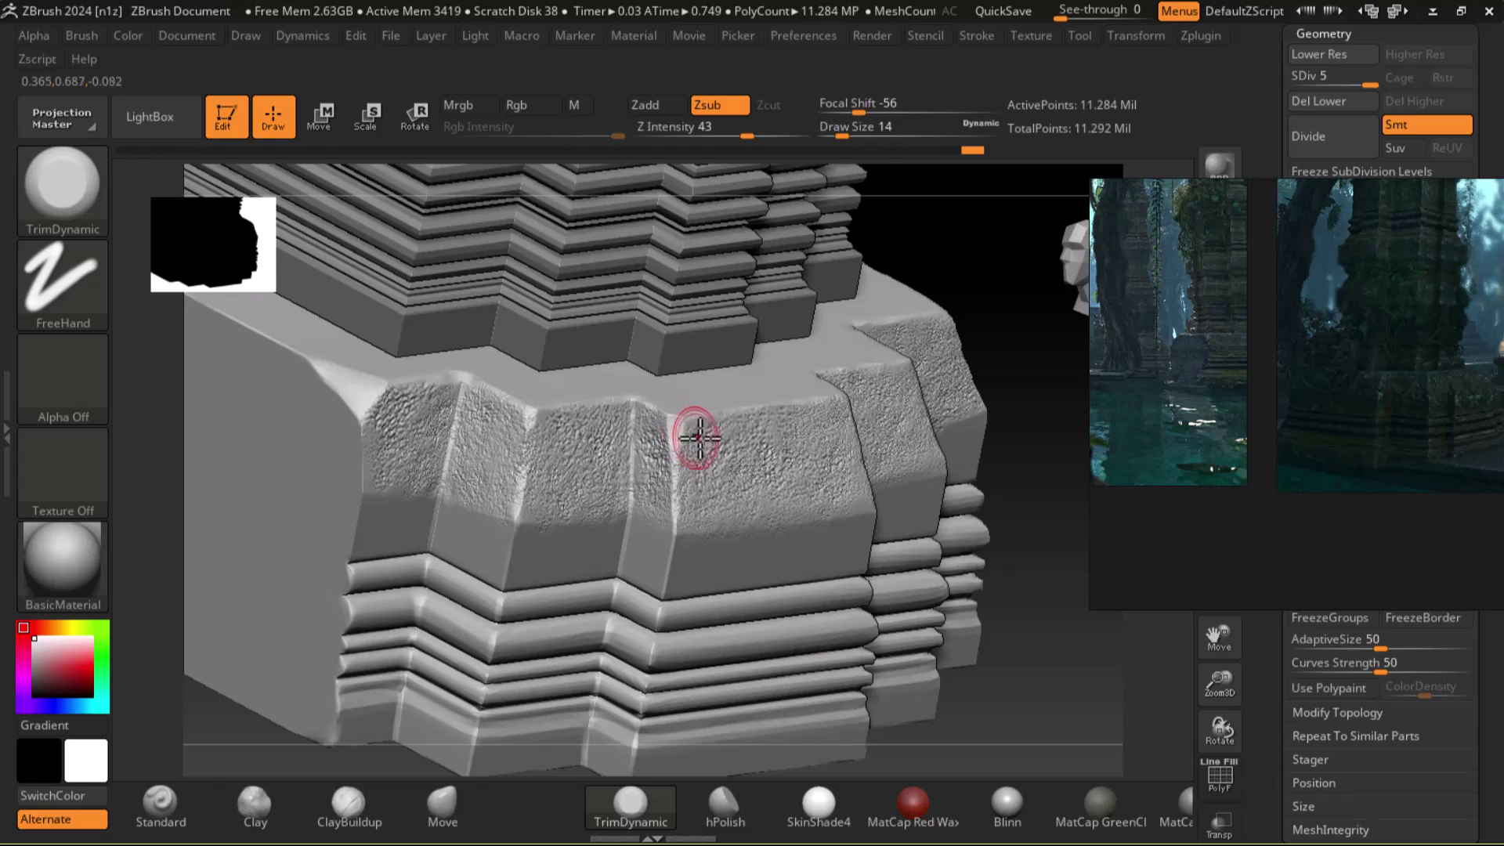
left_click_drag(742, 415, 822, 439)
mouse_move(1067, 507)
left_mouse_down()
mouse_move(1050, 658)
mouse_move(796, 504)
left_mouse_up()
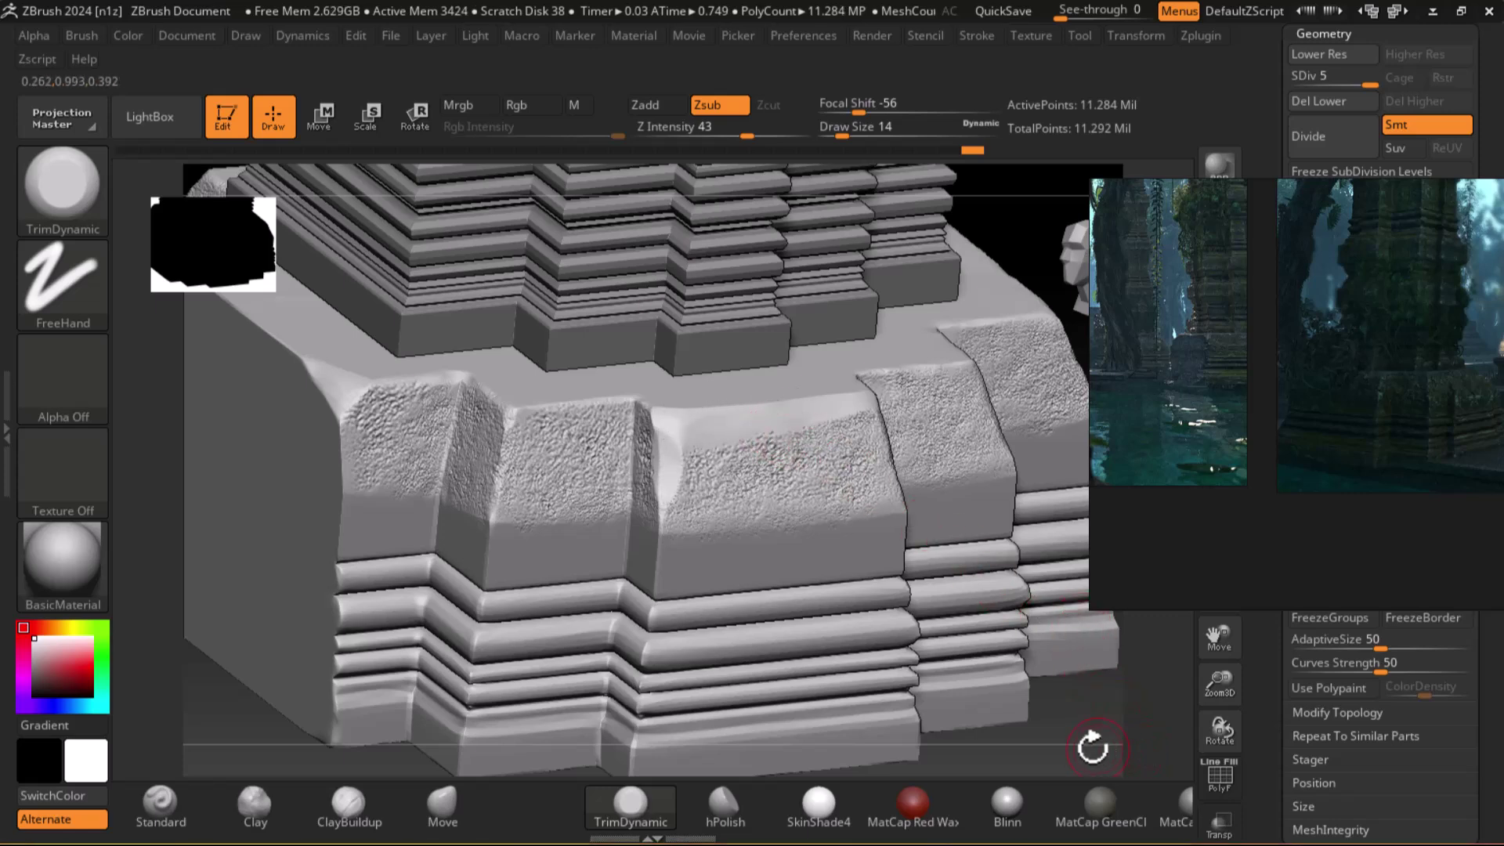
left_click_drag(1098, 745, 988, 705)
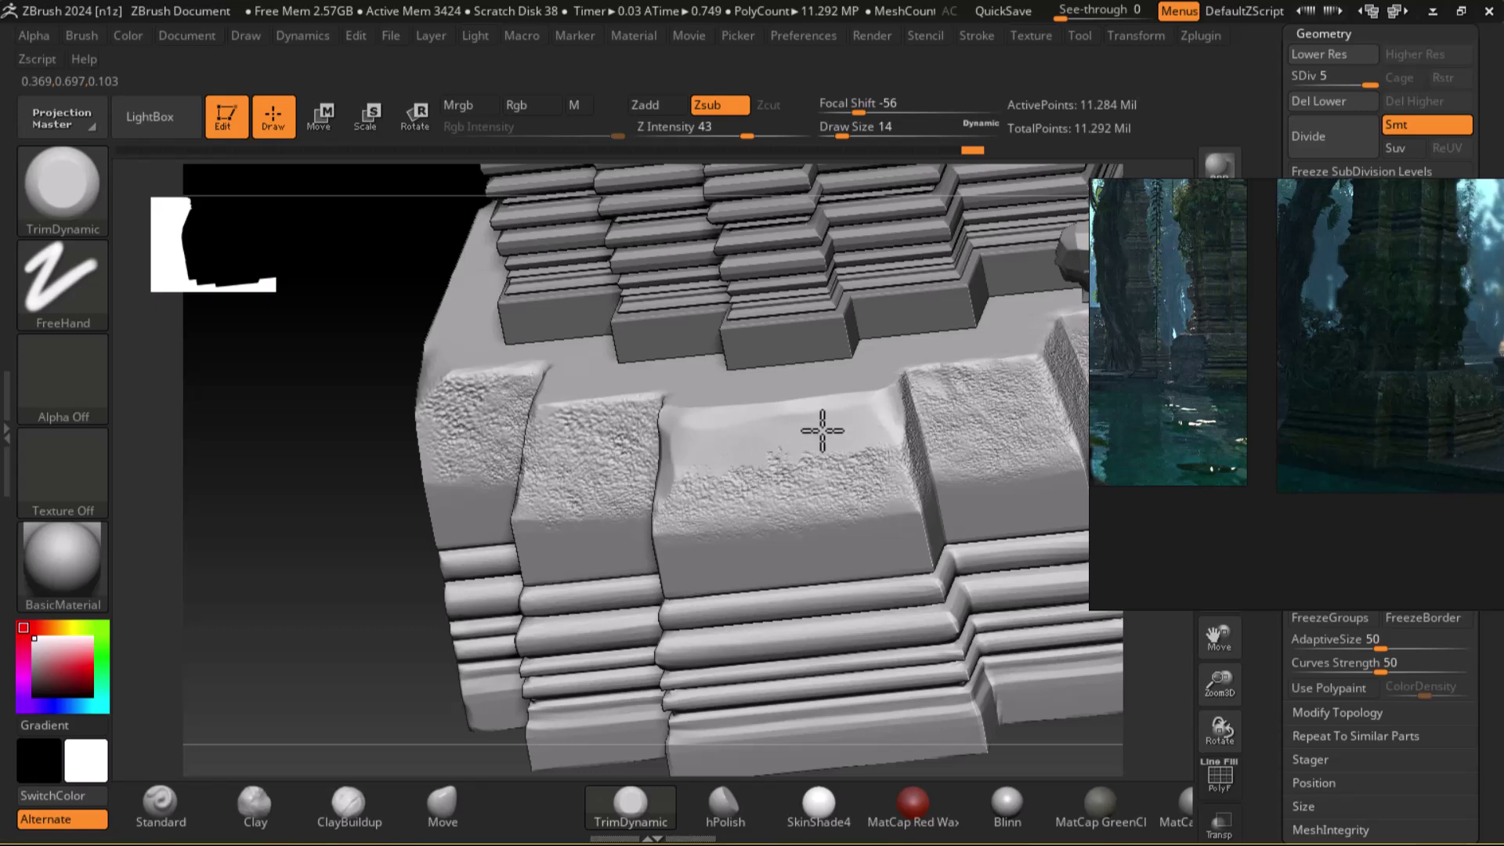
Trim down the upper edge and slope of the middle sloped block with TrimDynamic at draw size 14.
left_click_drag(538, 715, 218, 672)
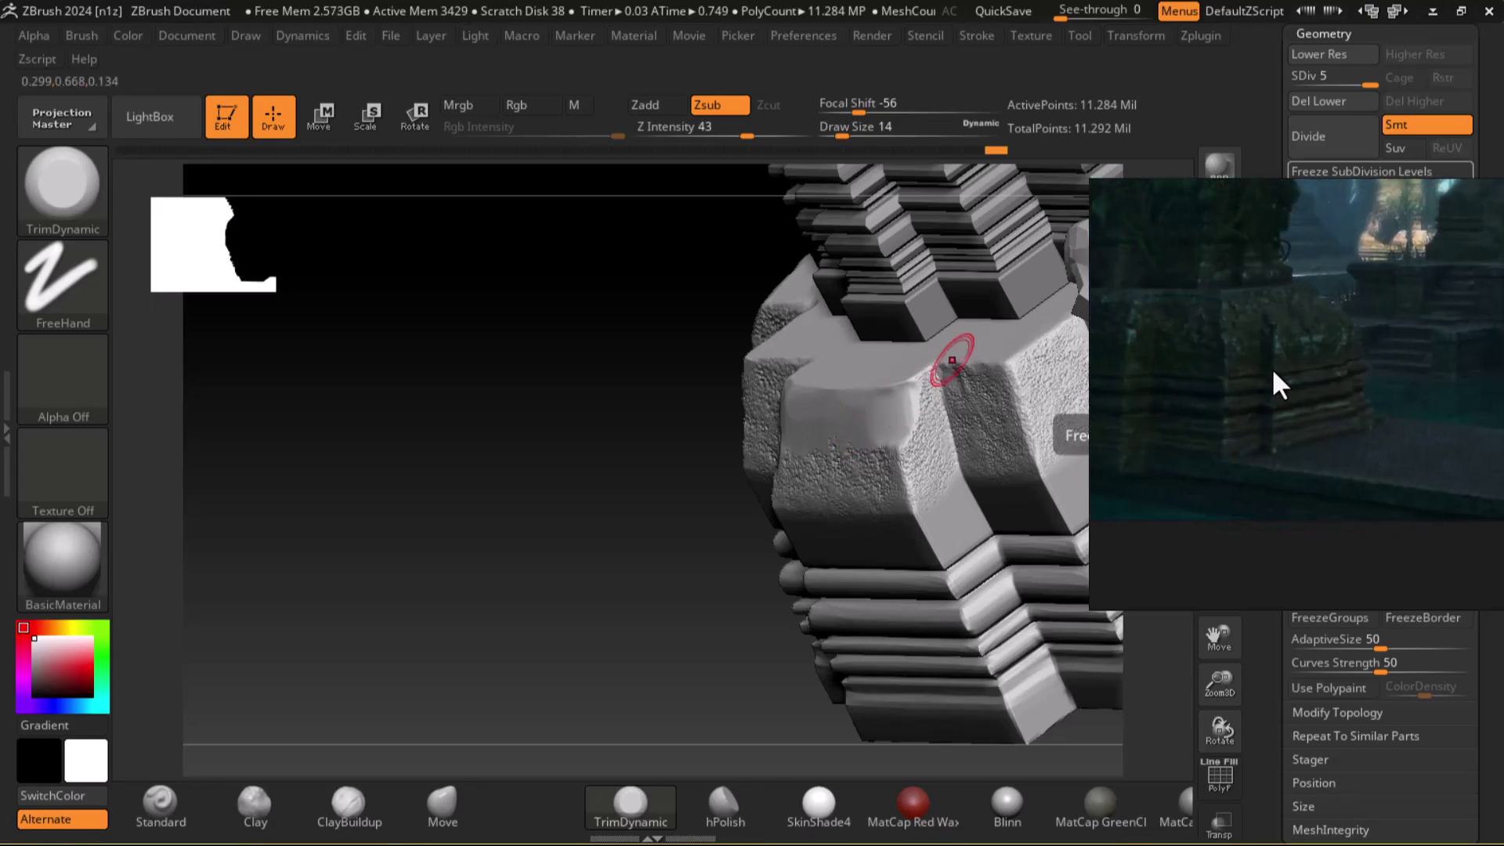
left_click_drag(646, 545, 741, 554)
mouse_move(1158, 688)
left_mouse_down()
mouse_move(1141, 708)
mouse_move(1098, 708)
mouse_move(1015, 483)
left_mouse_up()
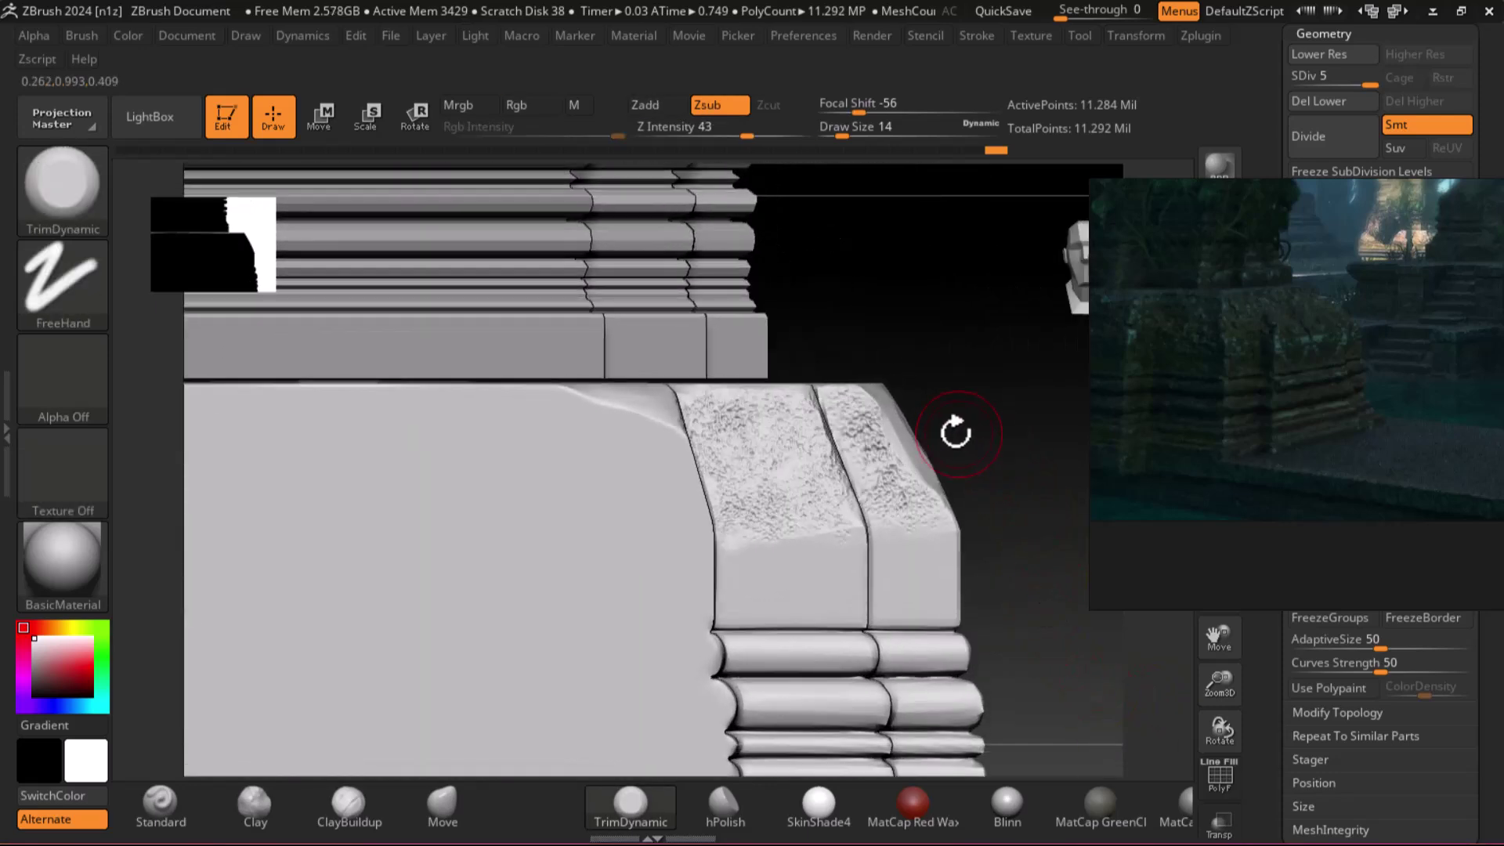
mouse_move(931, 465)
left_mouse_down()
mouse_move(863, 426)
mouse_move(878, 405)
left_mouse_up()
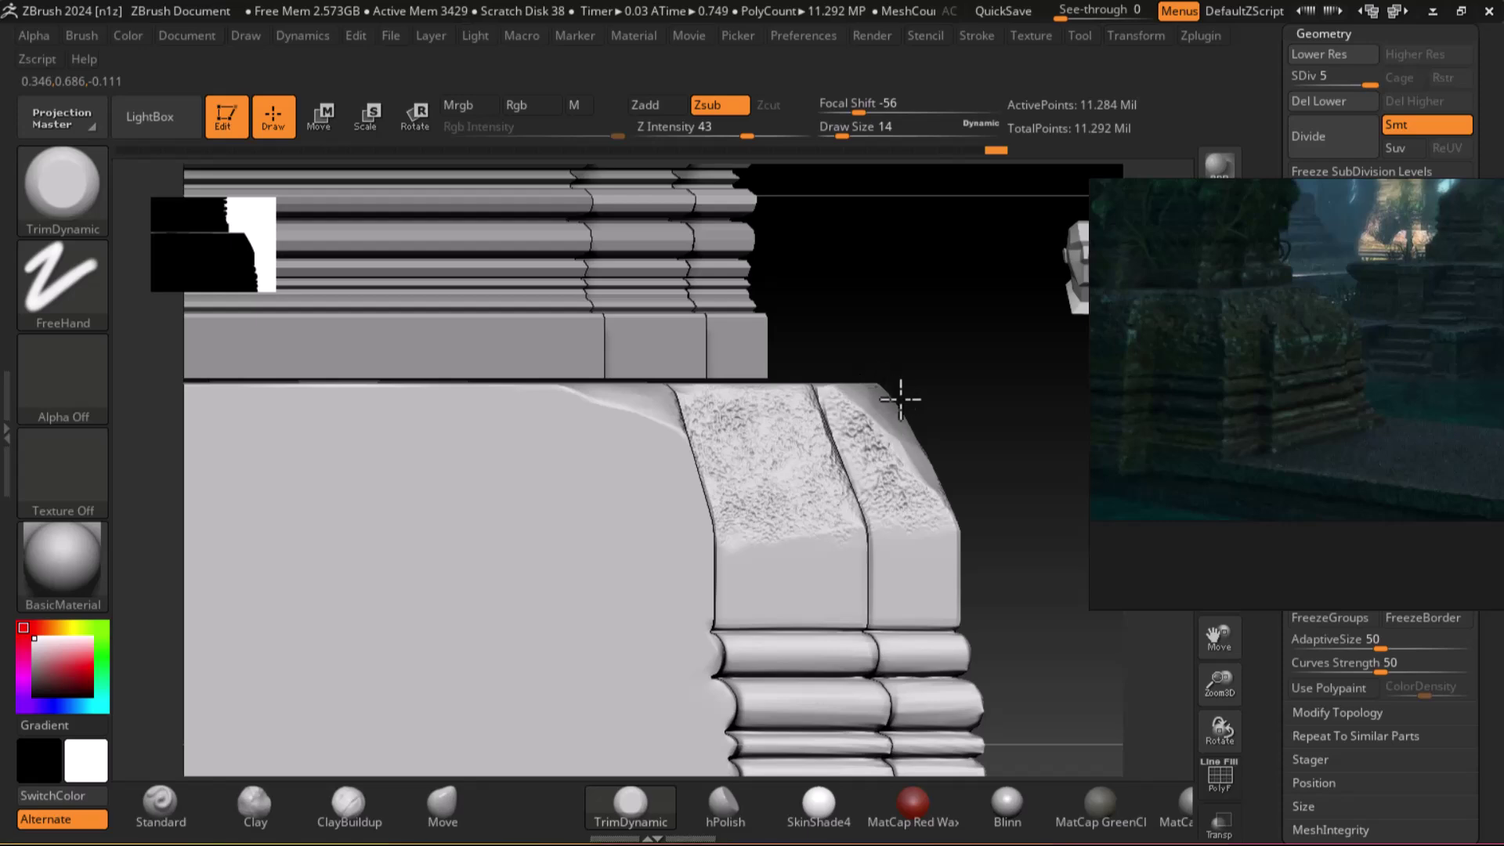
mouse_move(891, 386)
left_mouse_down()
mouse_move(924, 376)
mouse_move(877, 361)
mouse_move(951, 279)
mouse_move(963, 329)
mouse_move(892, 252)
left_mouse_up()
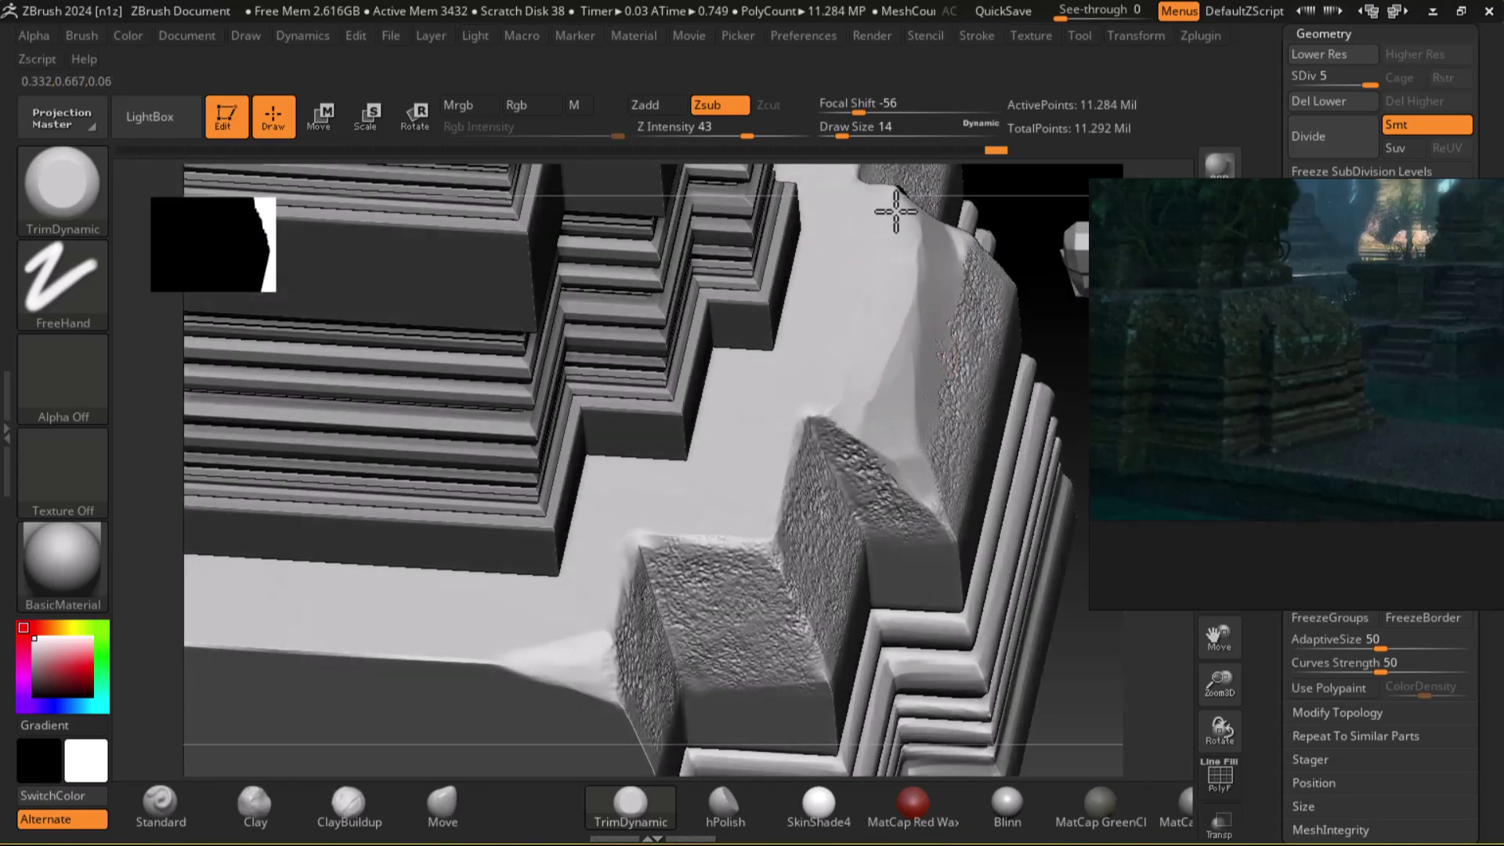
mouse_move(883, 323)
left_mouse_down()
mouse_move(900, 269)
mouse_move(880, 381)
left_mouse_up()
mouse_move(901, 267)
left_mouse_down()
mouse_move(913, 279)
mouse_move(893, 365)
left_mouse_up()
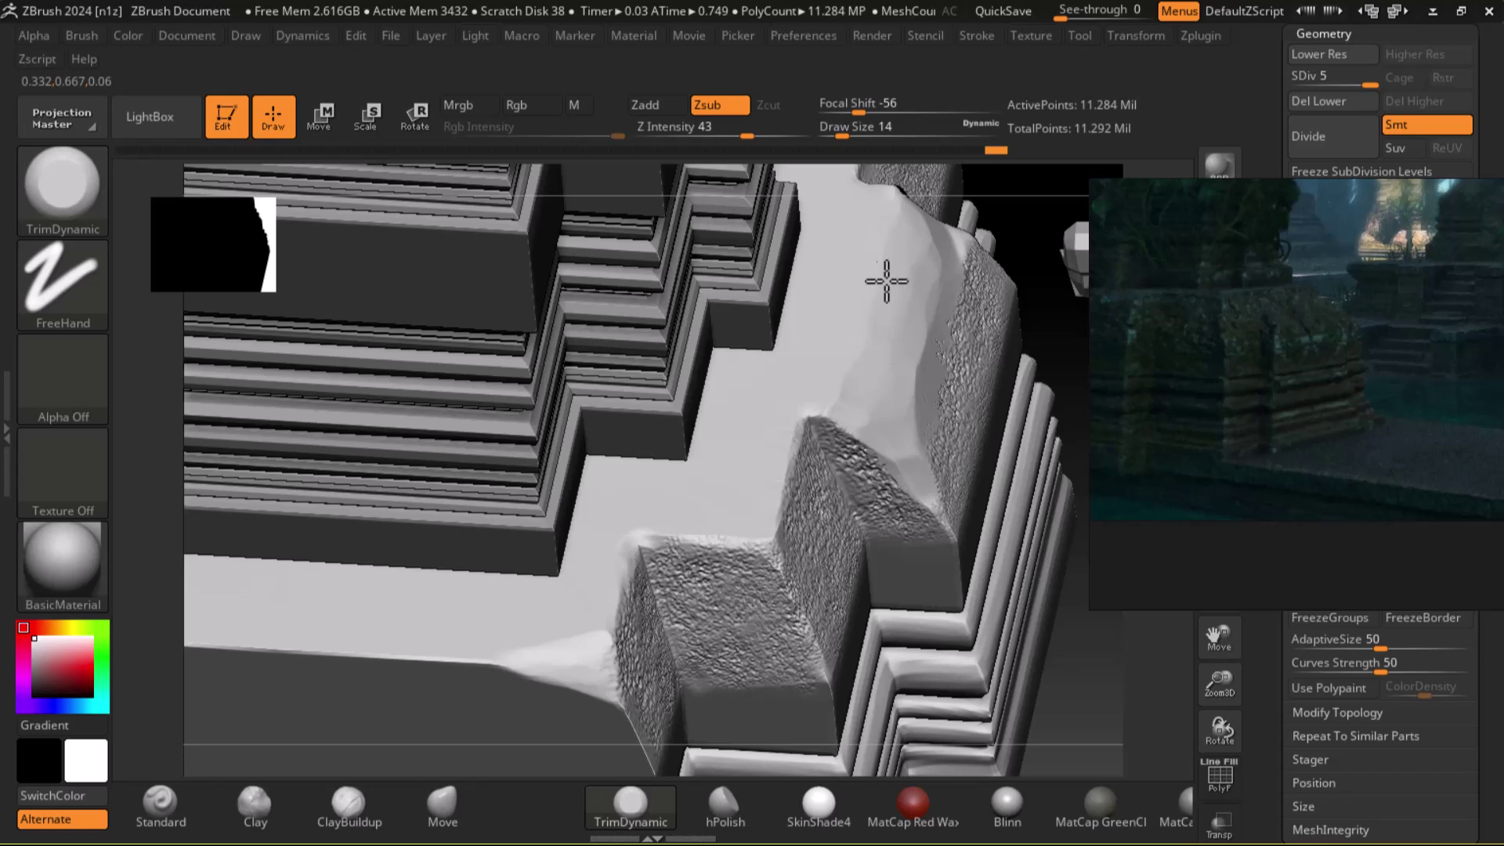
mouse_move(916, 210)
left_mouse_down()
mouse_move(853, 366)
mouse_move(900, 285)
mouse_move(886, 353)
left_mouse_up()
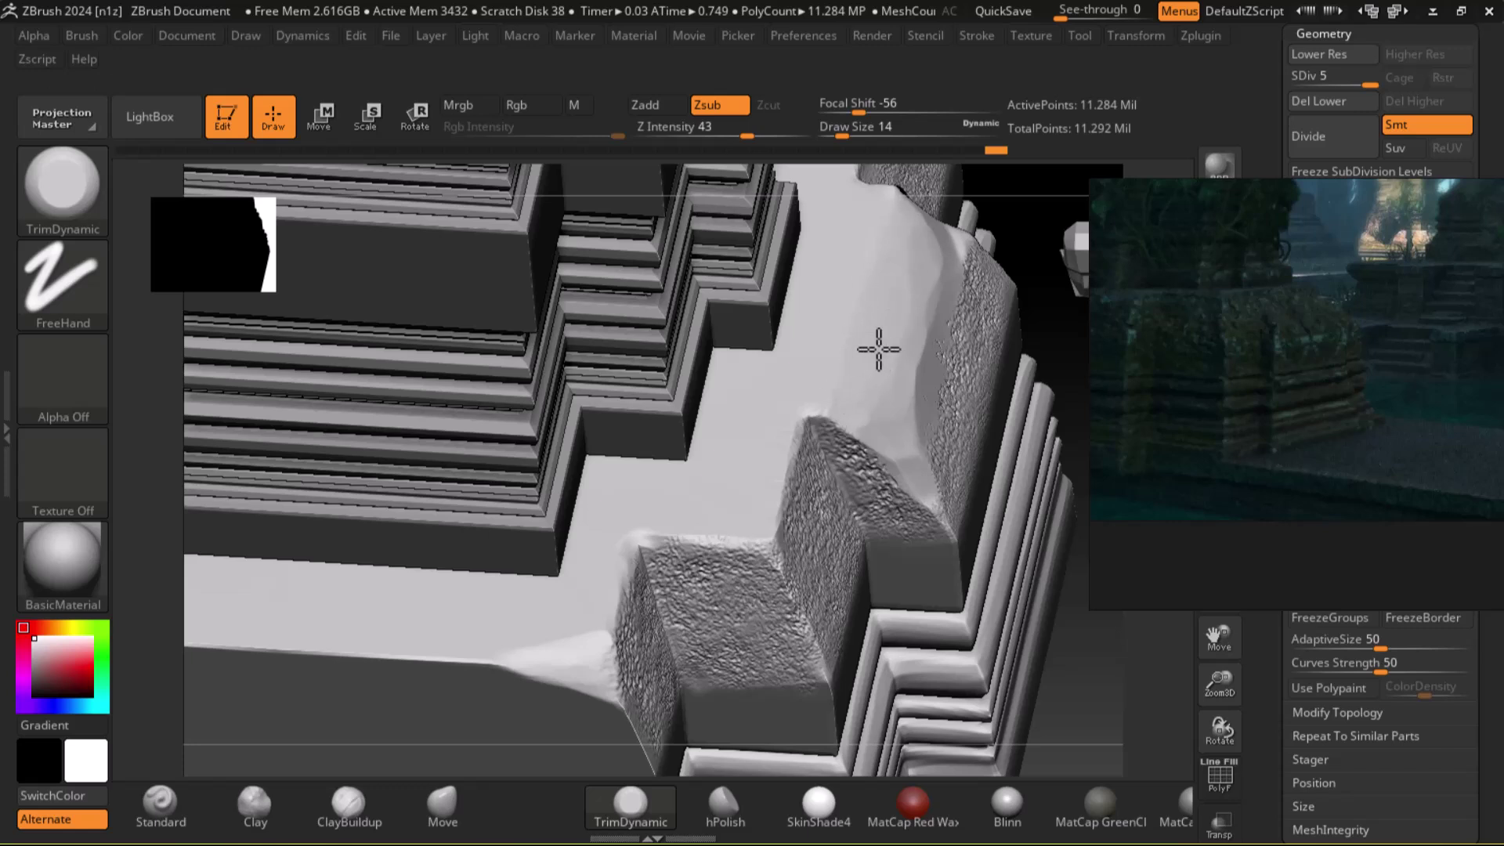
mouse_move(935, 248)
left_mouse_down()
mouse_move(930, 306)
mouse_move(886, 405)
mouse_move(914, 308)
mouse_move(890, 369)
mouse_move(901, 242)
mouse_move(917, 362)
left_mouse_up()
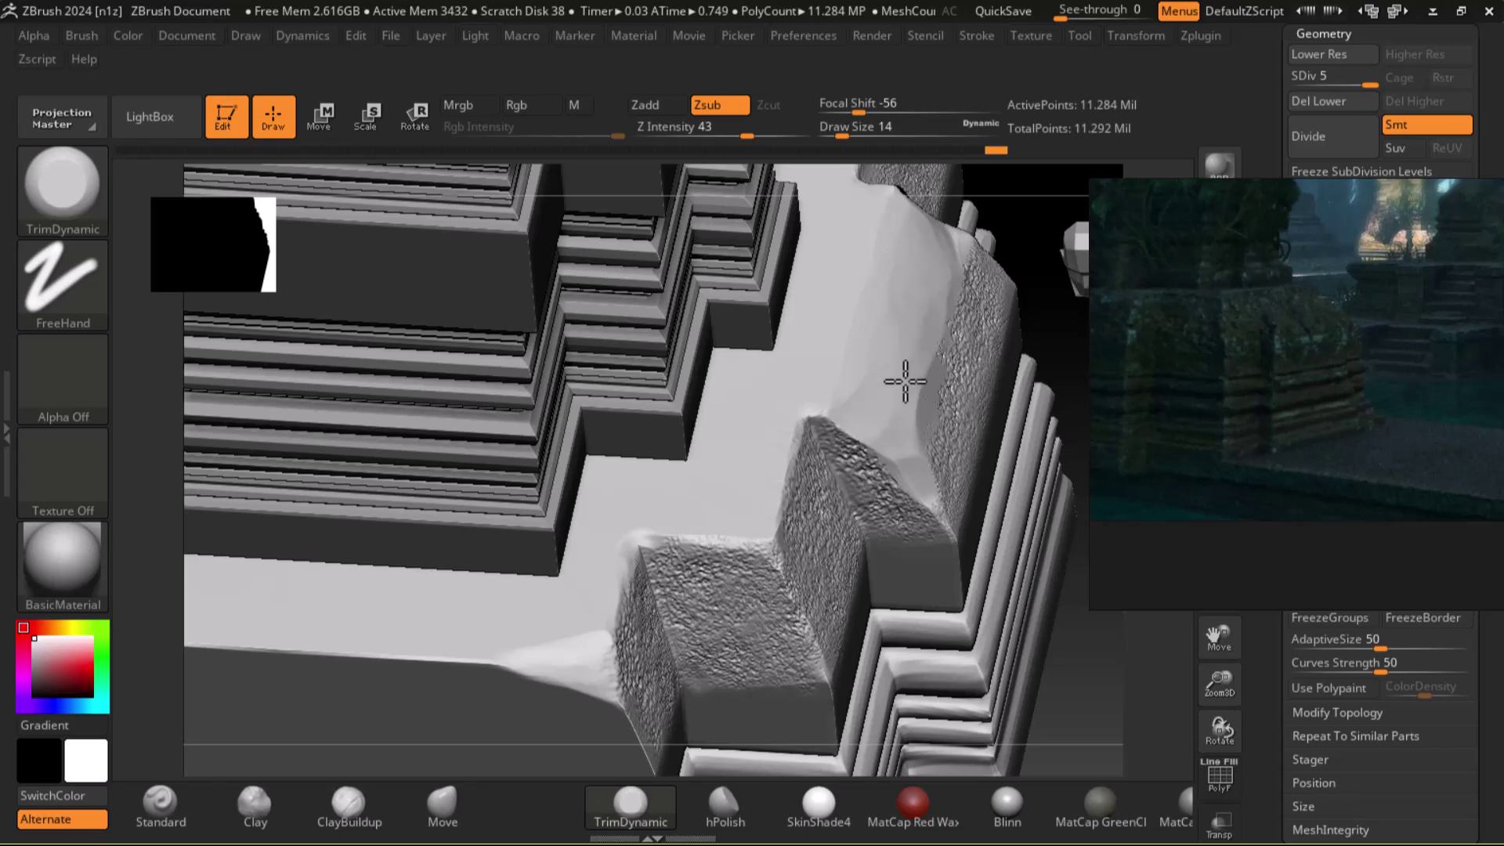
left_click_drag(849, 403, 885, 224)
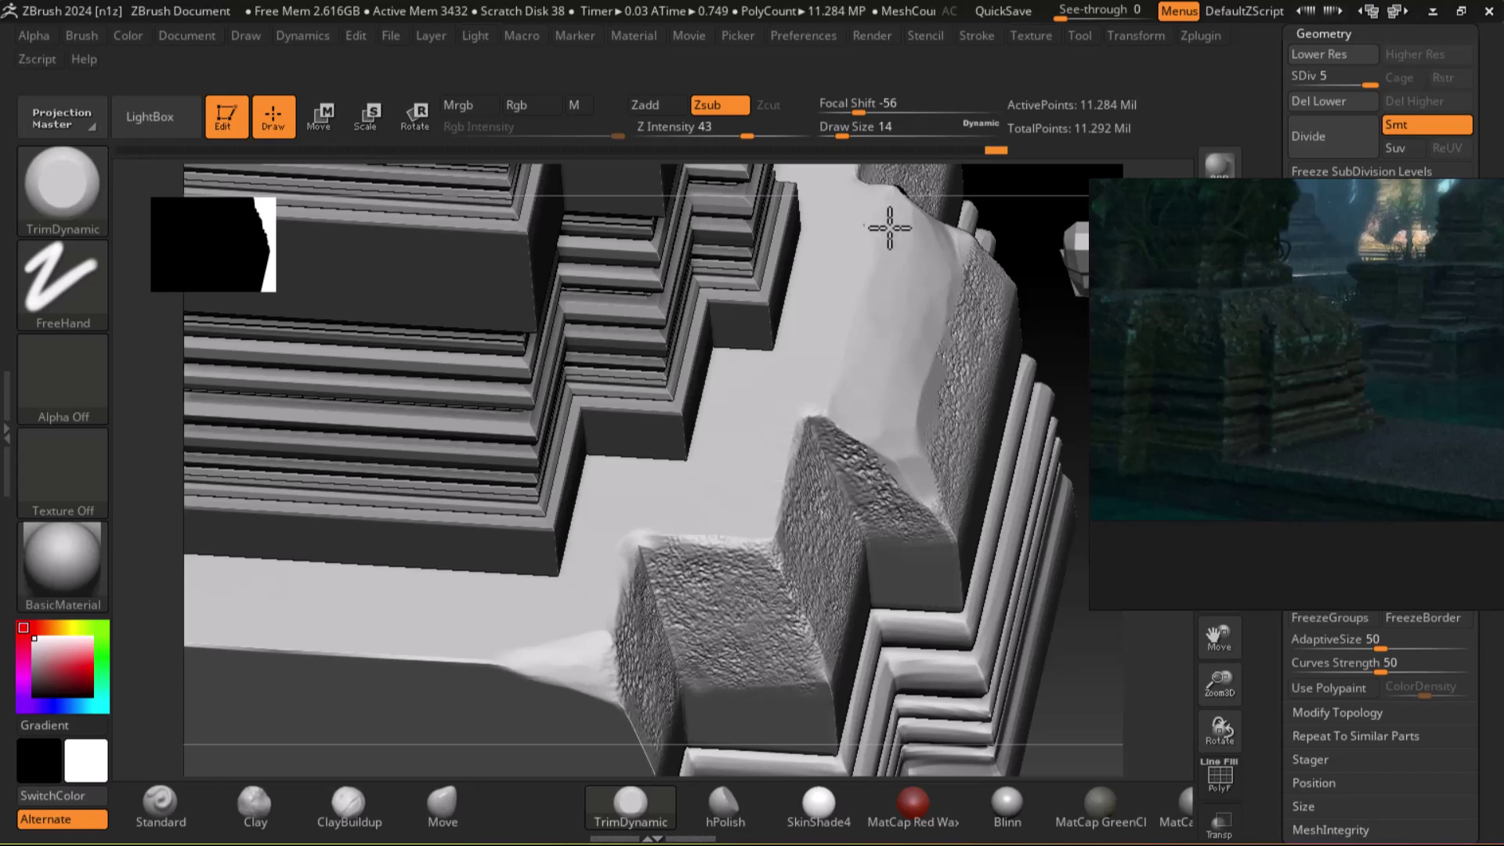
left_click_drag(871, 297, 882, 272)
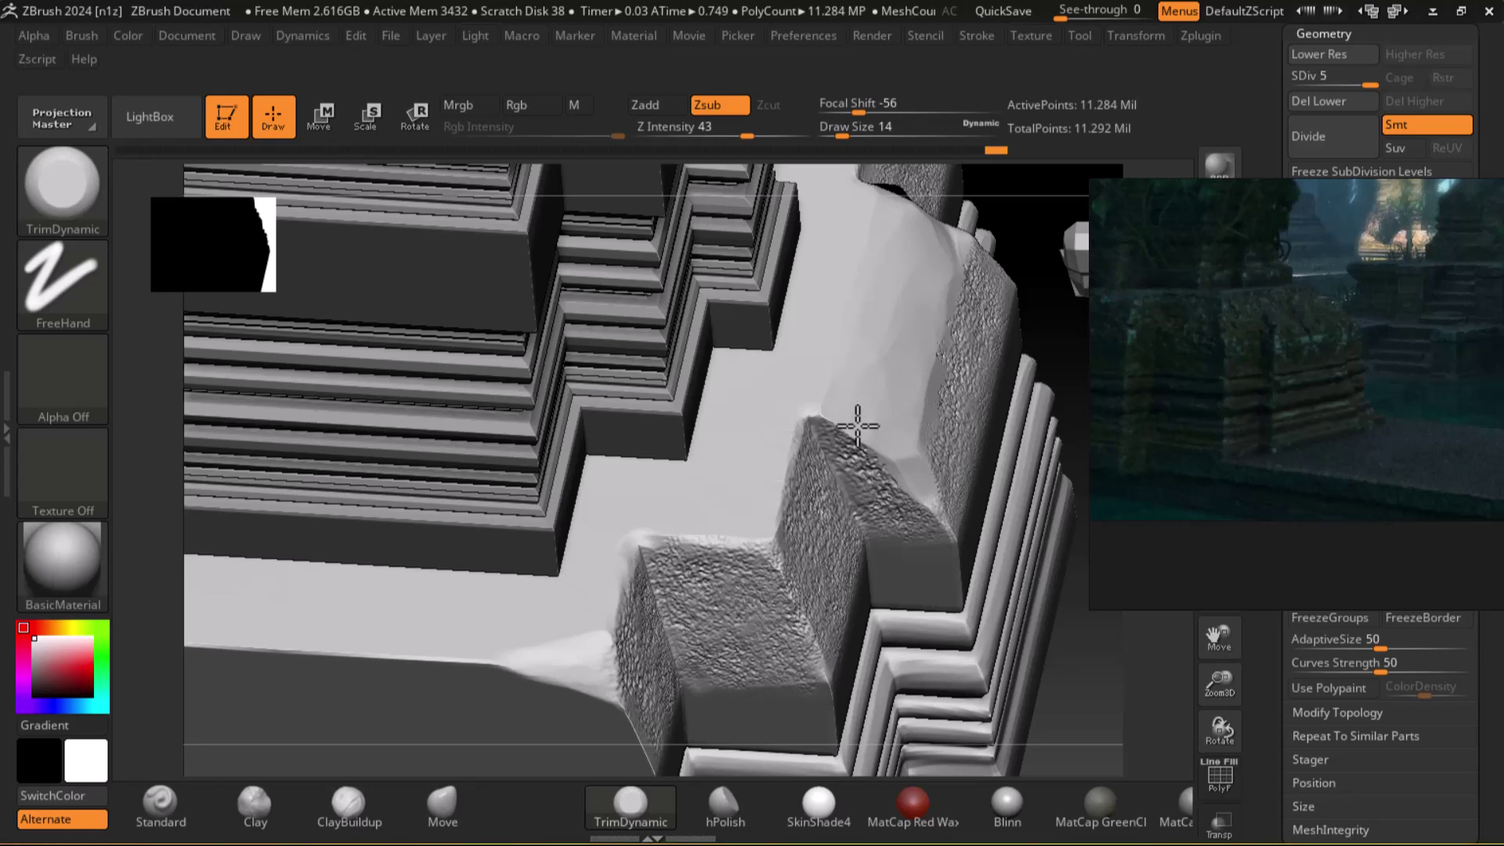
left_click_drag(858, 425, 861, 384)
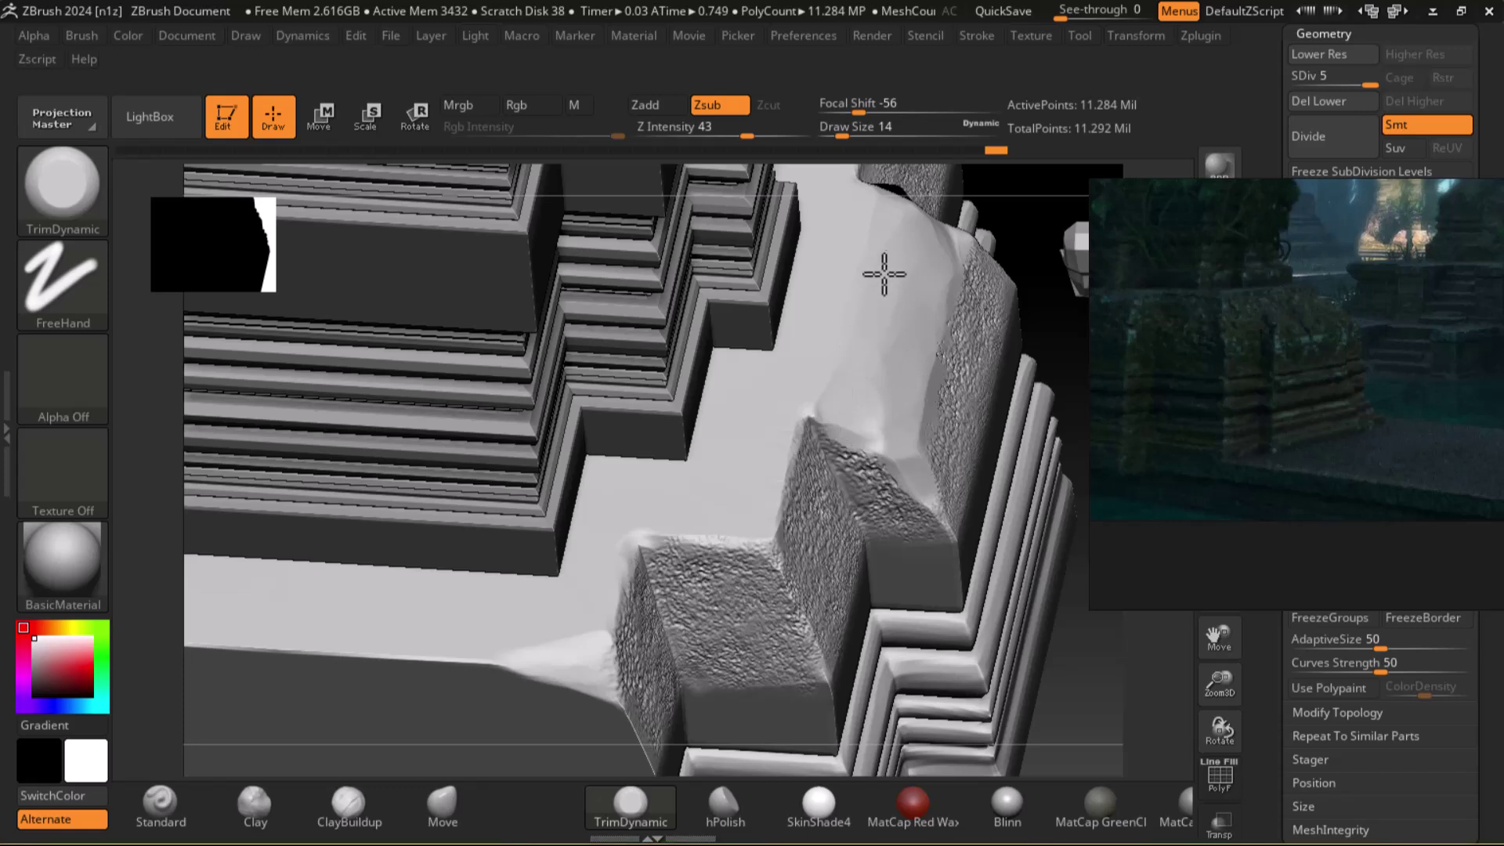
Cut the middle block's sloped face flat from the side view with ClipCurve at a 135-degree angle.
left_click_drag(1161, 771, 1024, 666)
key("ctrl+shift")
mouse_move(671, 249)
left_mouse_down("ctrl+shift")
mouse_move(803, 337)
mouse_move(881, 416)
left_mouse_up("ctrl+shift")
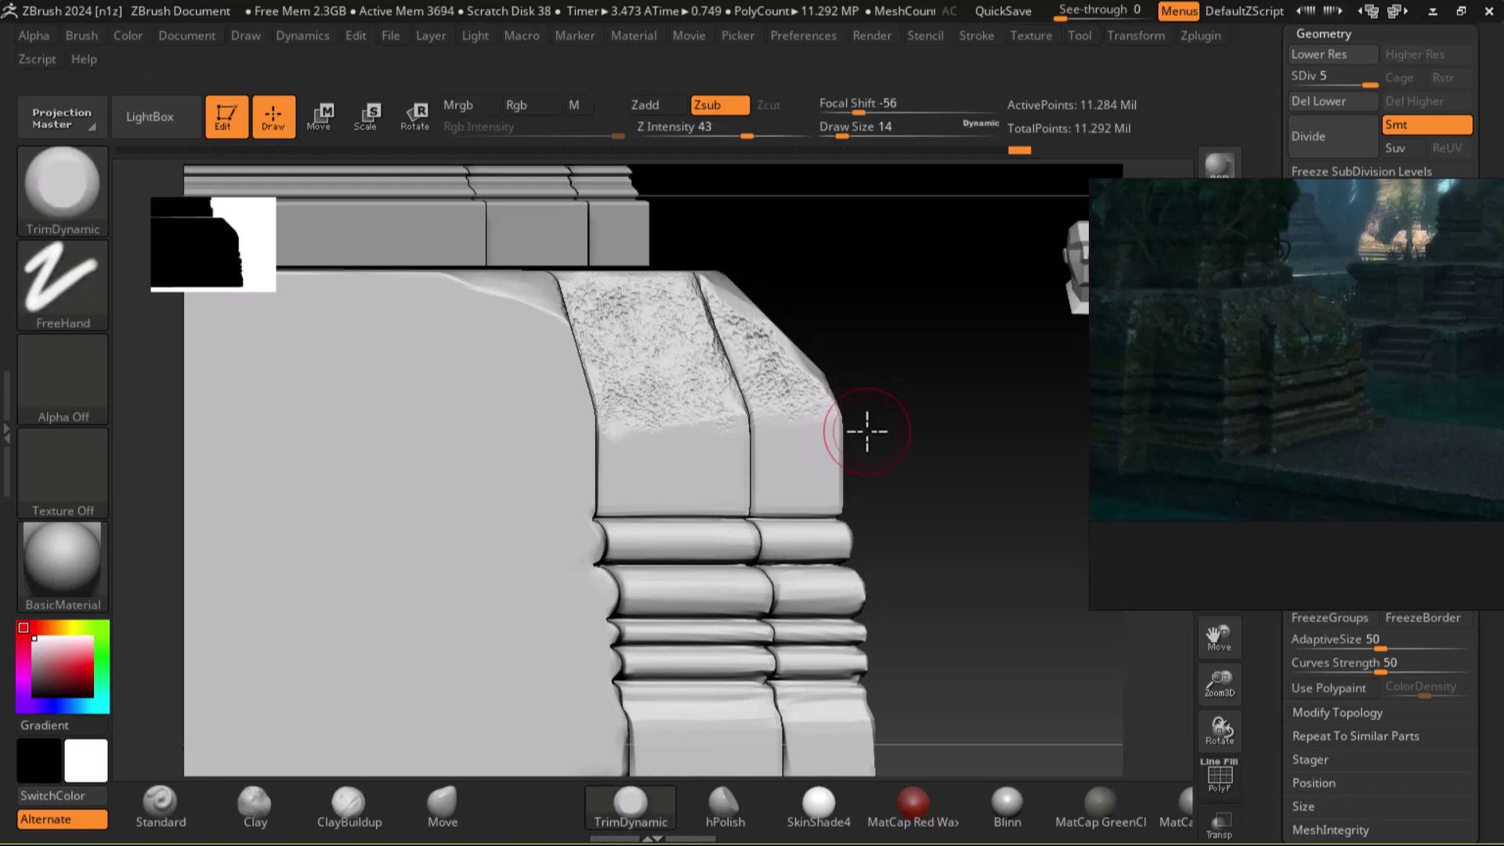
mouse_move(689, 231)
left_mouse_down("ctrl+shift")
mouse_move(714, 309)
mouse_move(879, 413)
left_mouse_up("ctrl+shift")
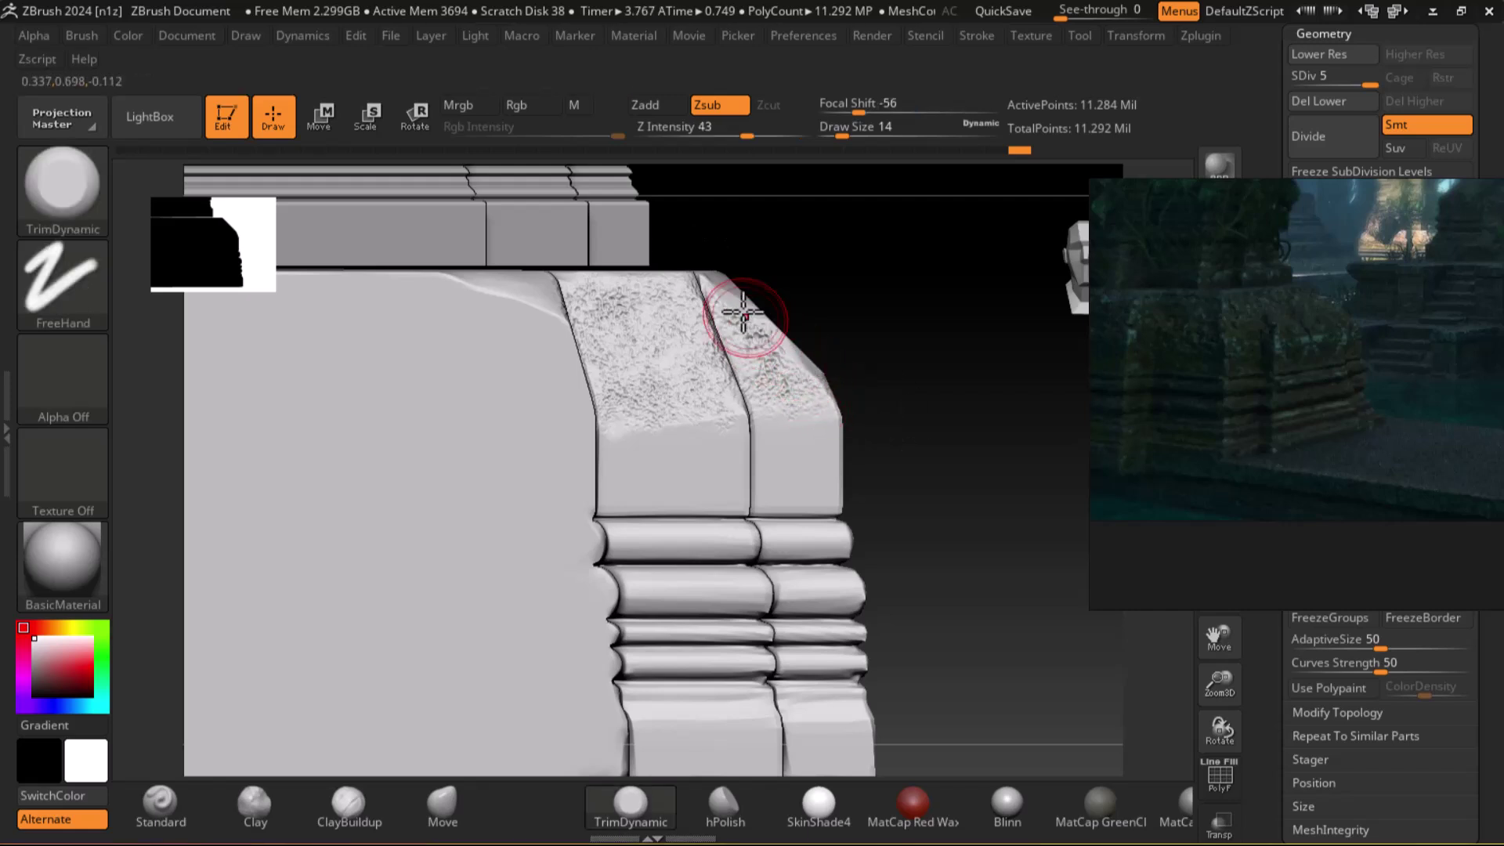
key("ctrl+shift")
mouse_move(686, 251)
left_mouse_down("ctrl+shift")
mouse_move(833, 381)
mouse_move(843, 409)
left_mouse_up("ctrl+shift")
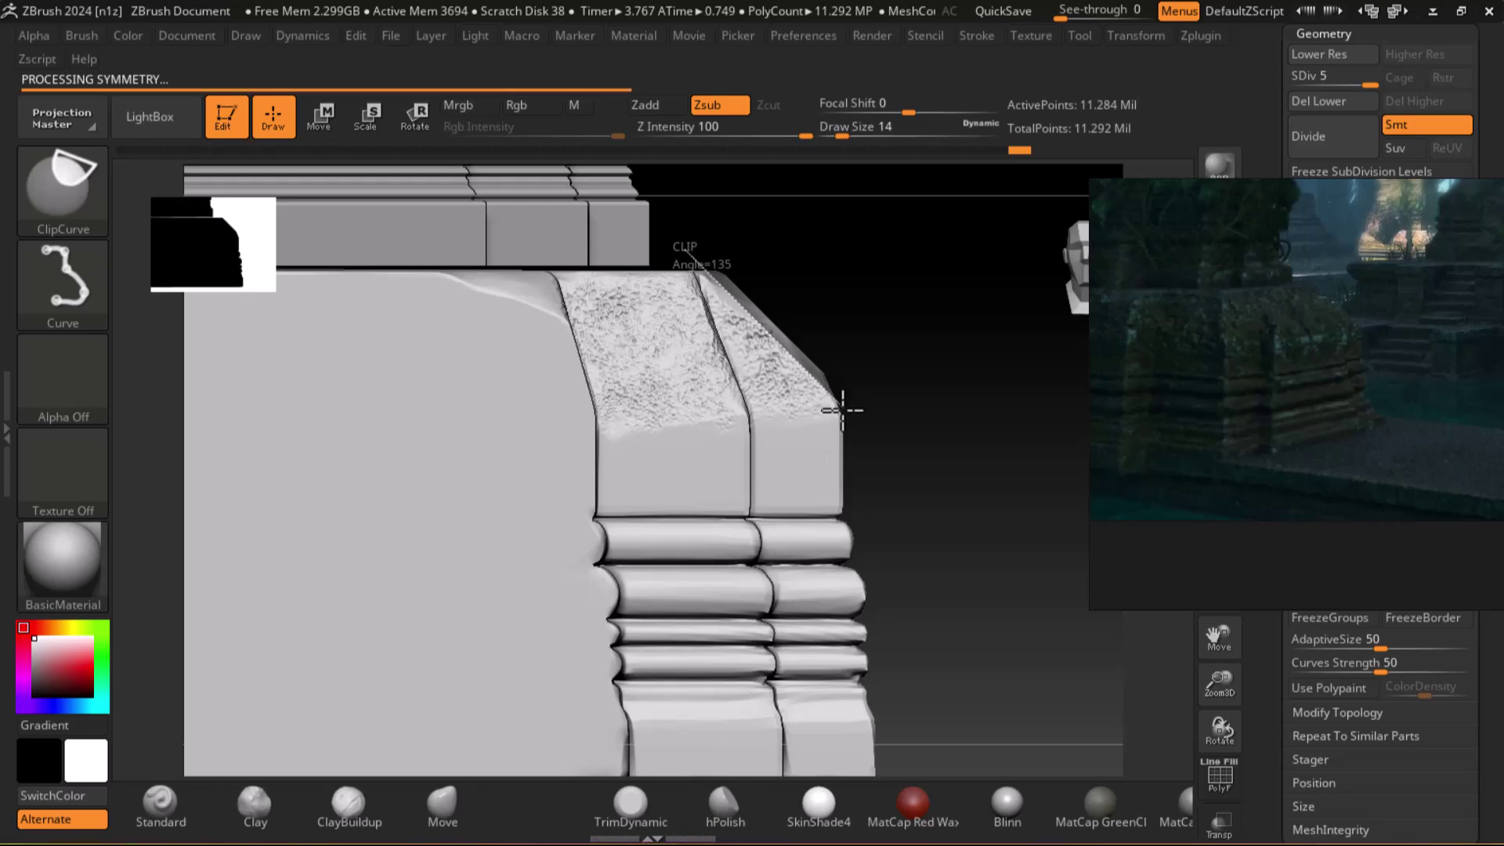
Wear down both side edges of the newly flattened slope with TrimDynamic, reducing the draw size to 9.
key("b")
key("t")
key("d")
mouse_move(884, 393)
left_mouse_down()
mouse_move(880, 450)
mouse_move(910, 416)
left_mouse_up()
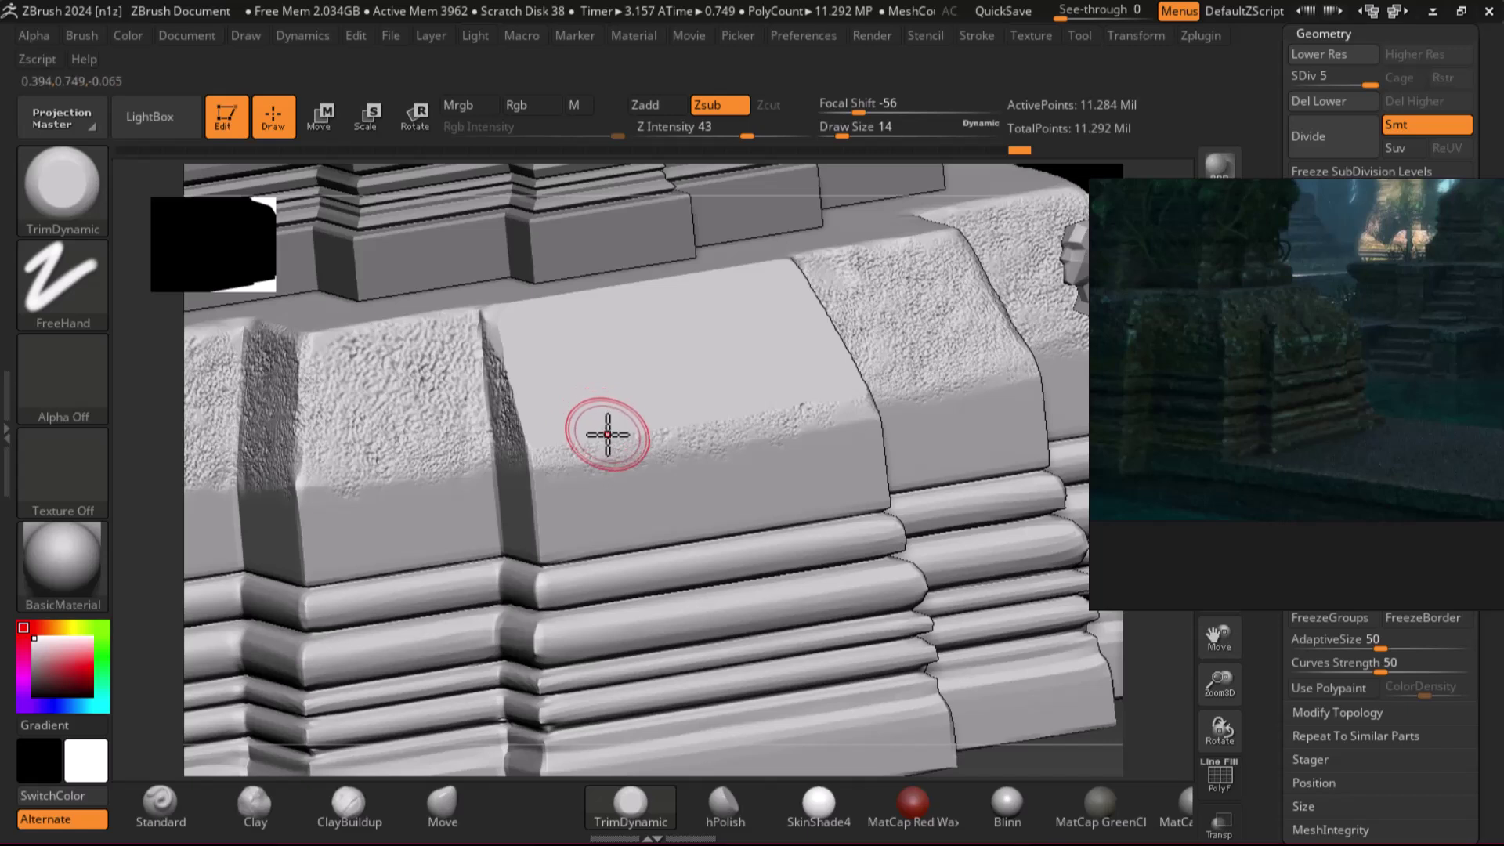
key("bracketleft")
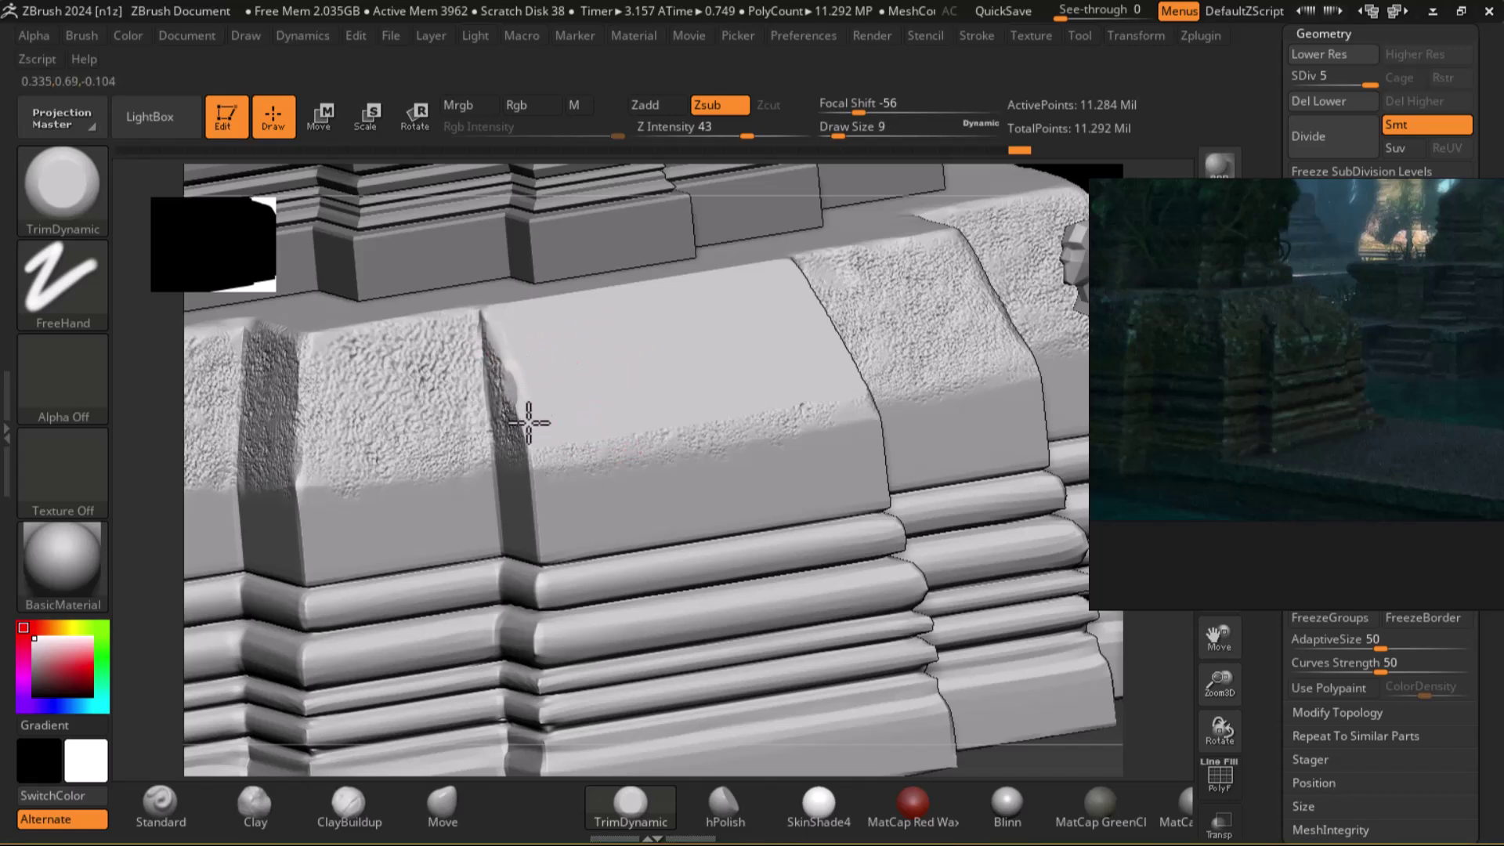
left_click_drag(522, 398, 521, 386)
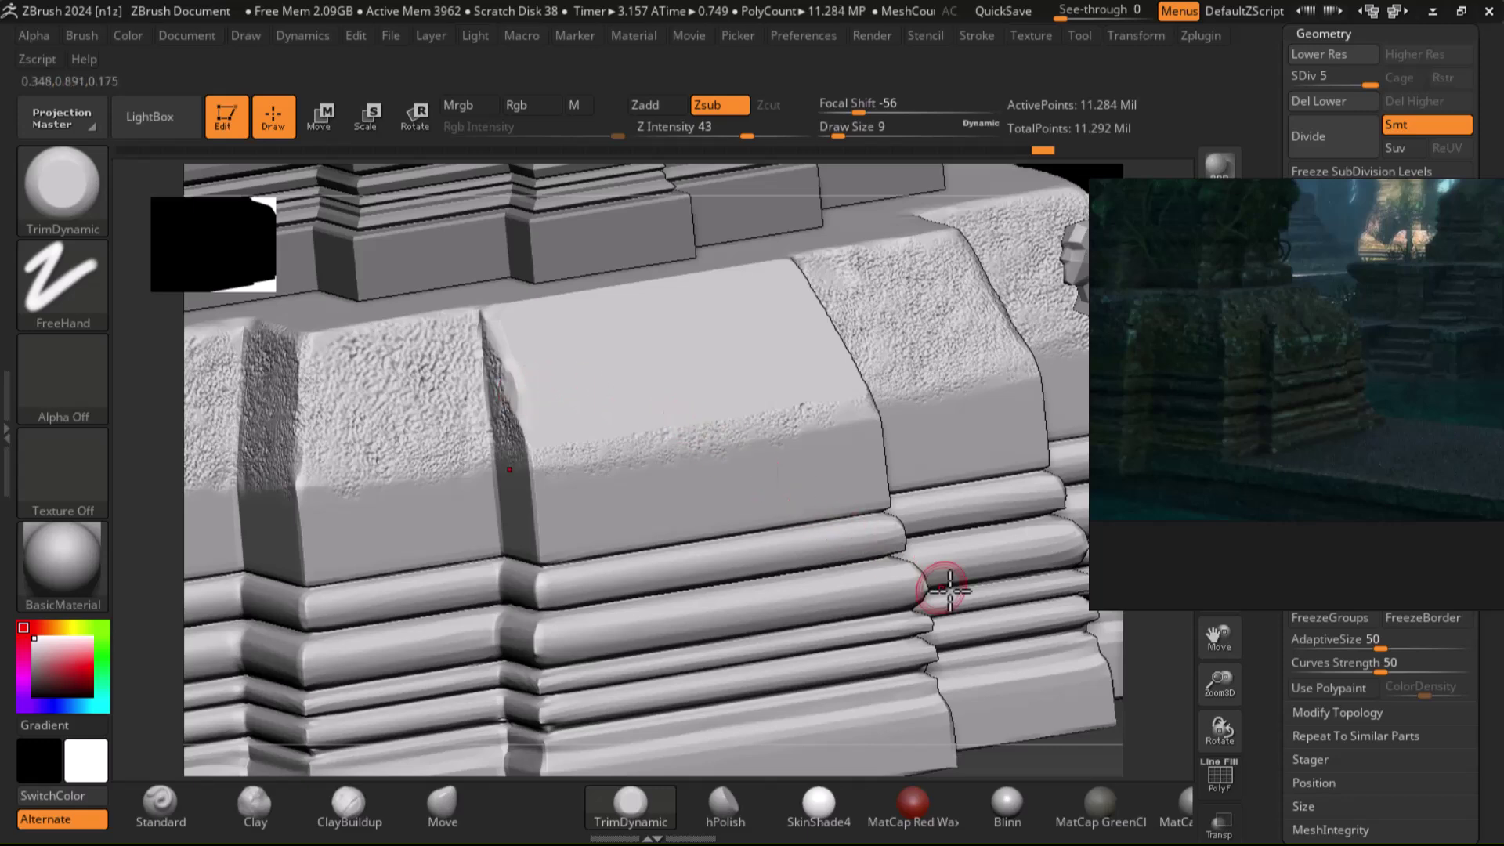
left_click_drag(1128, 755, 883, 661)
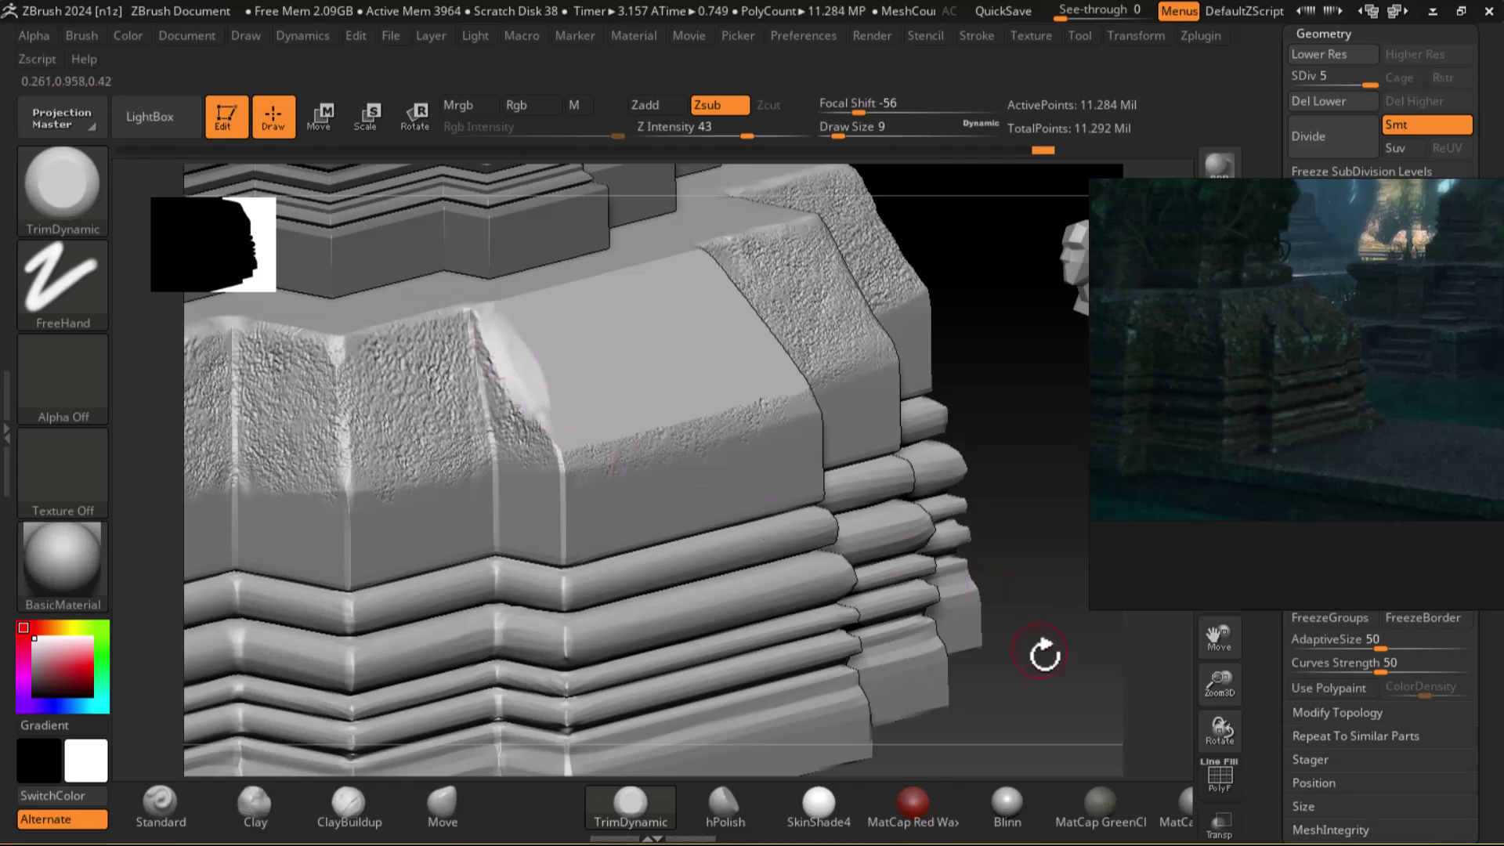
left_click_drag(1034, 638, 971, 713)
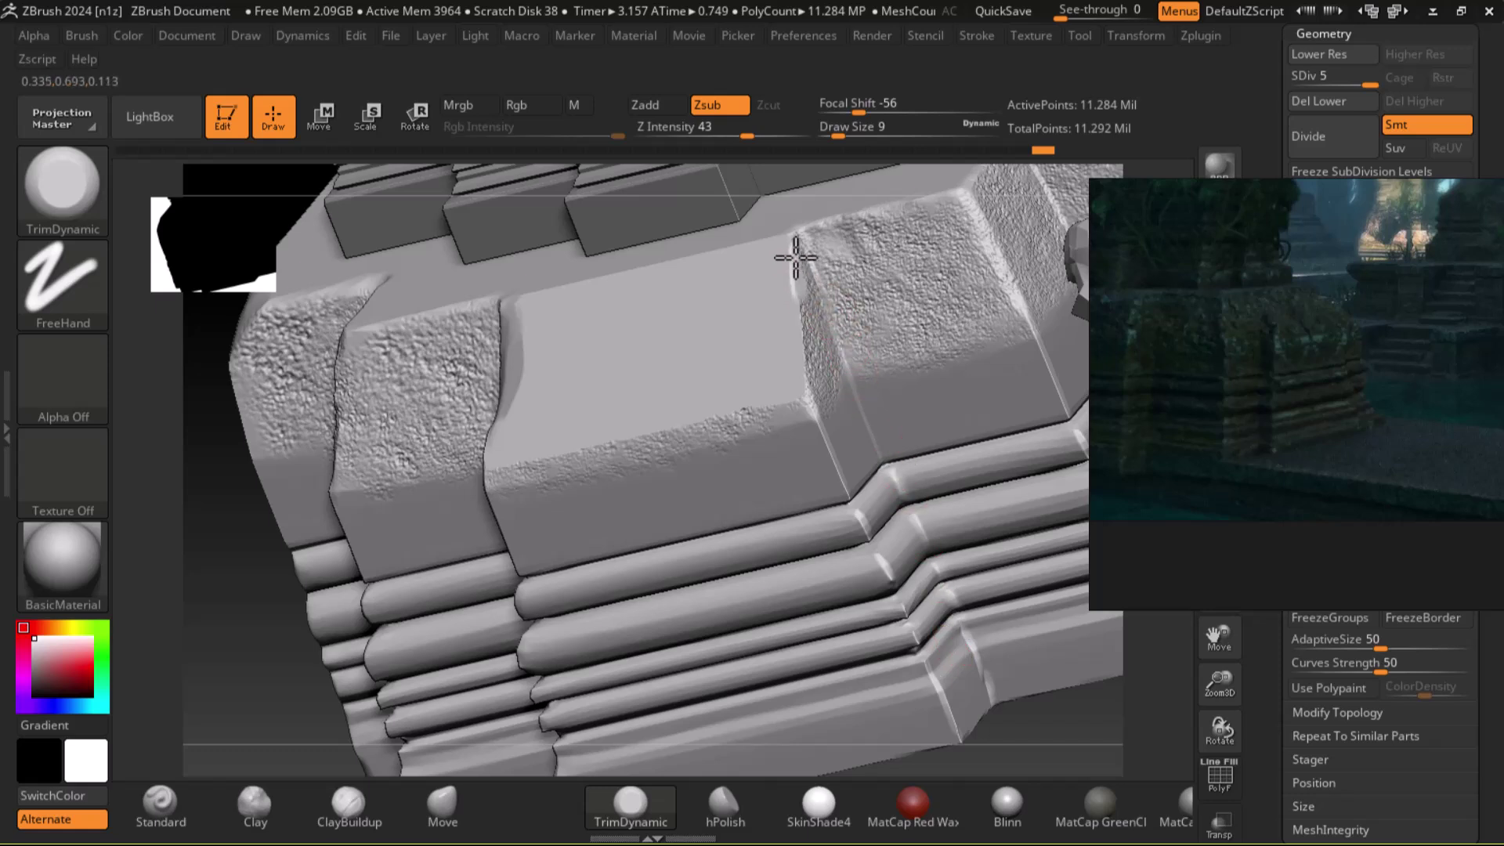
mouse_move(805, 317)
left_mouse_down()
mouse_move(796, 292)
mouse_move(778, 299)
mouse_move(796, 359)
mouse_move(773, 346)
mouse_move(711, 364)
left_mouse_up()
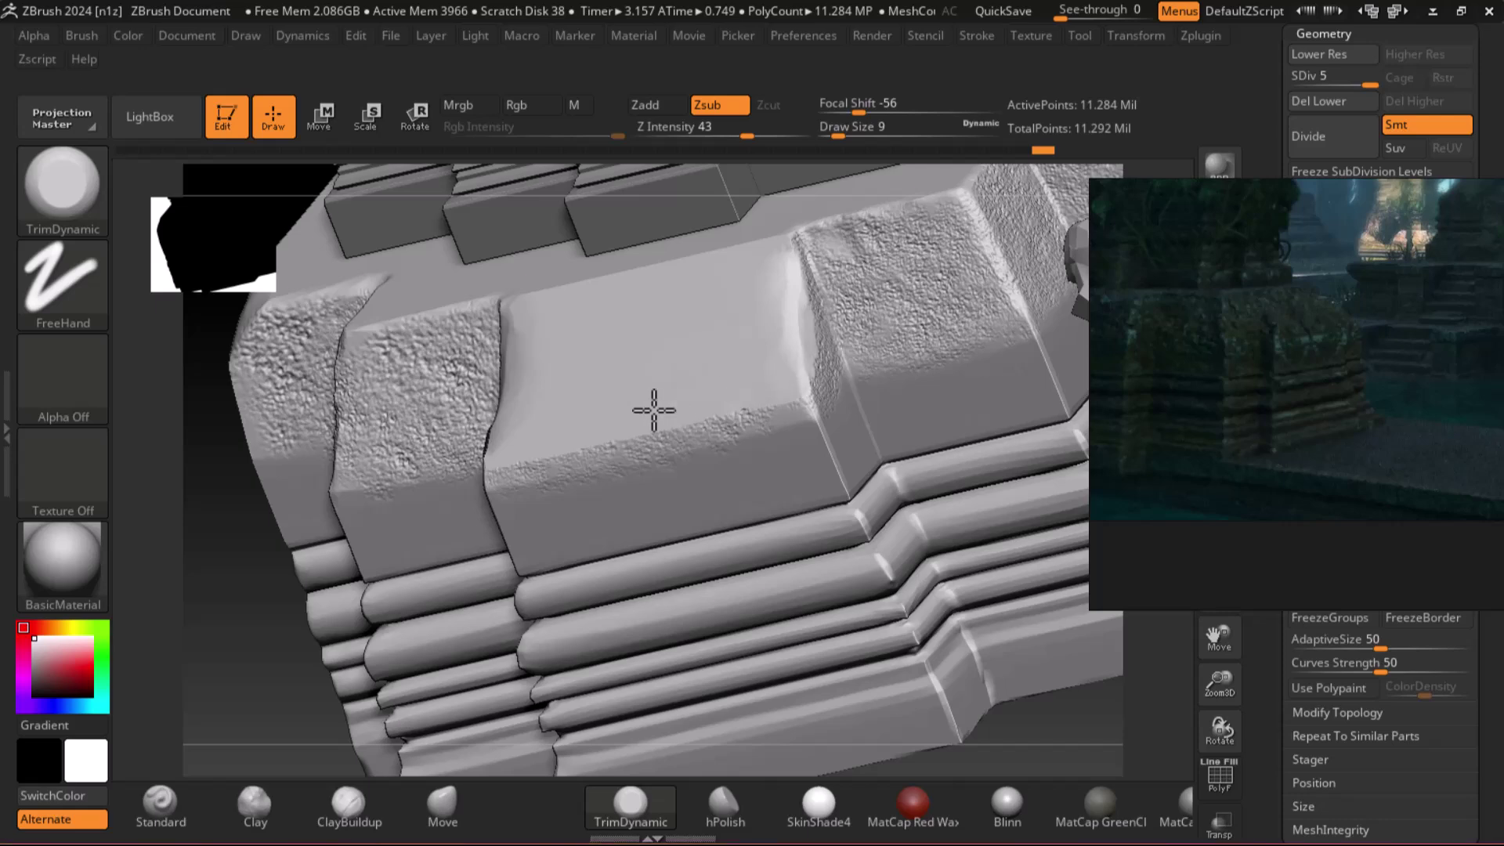
left_click(590, 427)
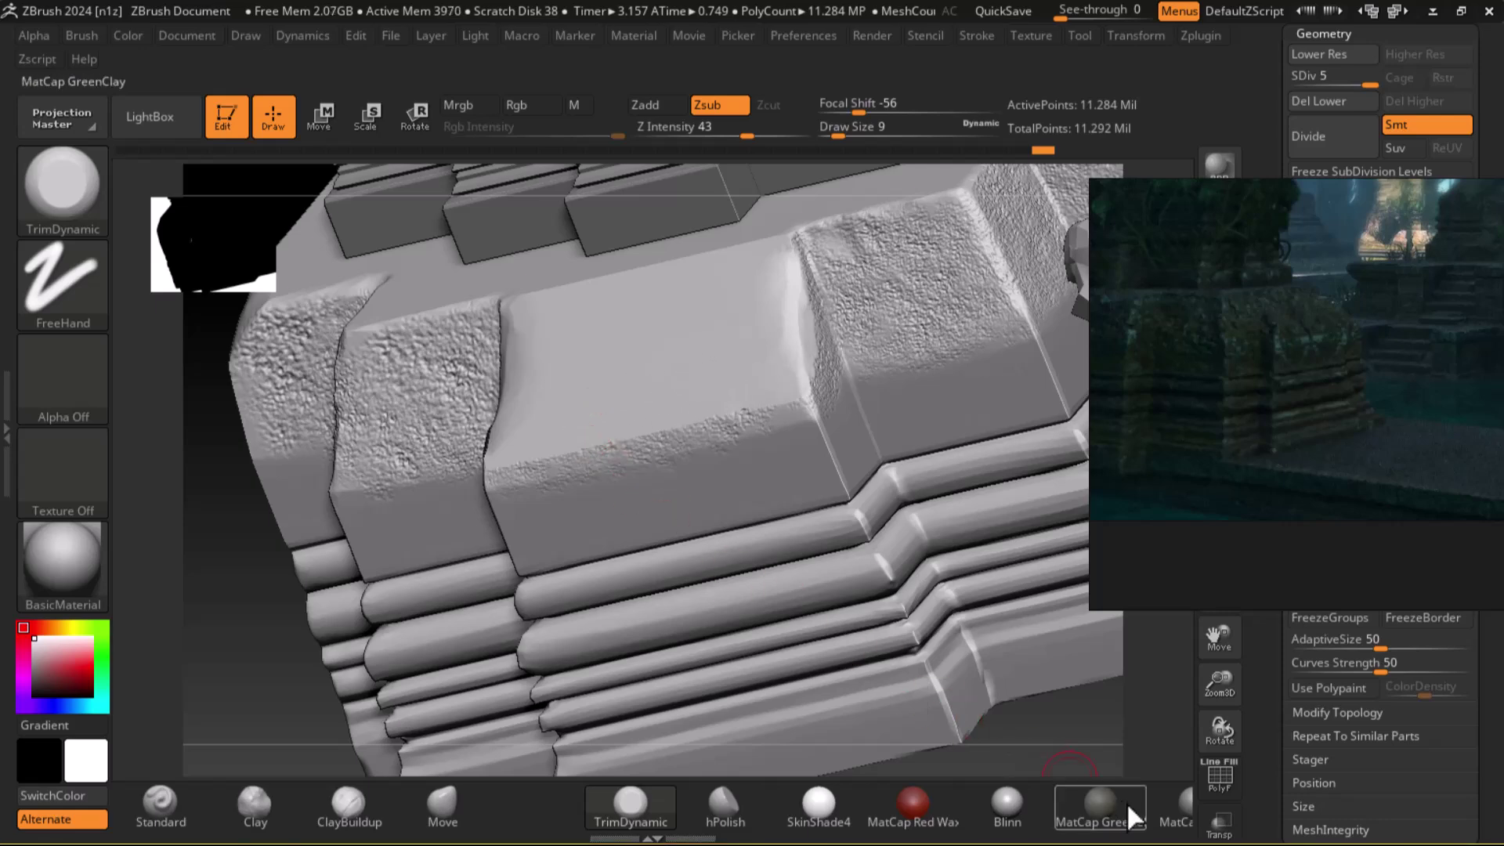
Chip the block's upper edge and adjoining corner unevenly with TrimDynamic at draw size 9 and soften the cuts.
left_click_drag(1081, 724, 991, 596, "shift")
key("f")
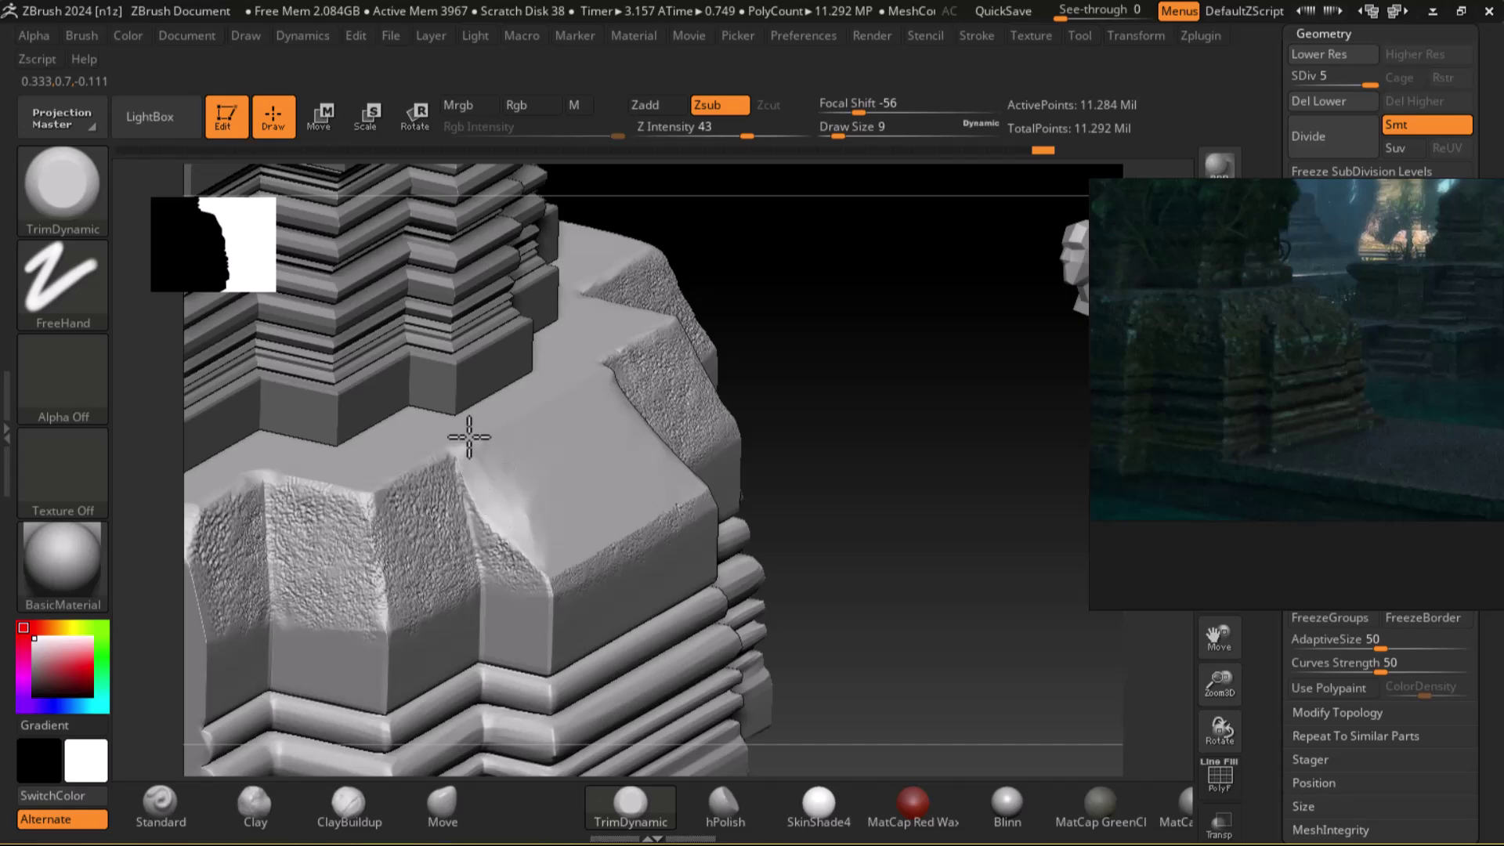
mouse_move(618, 423)
right_mouse_down()
mouse_move(799, 481)
mouse_move(672, 431)
right_mouse_up()
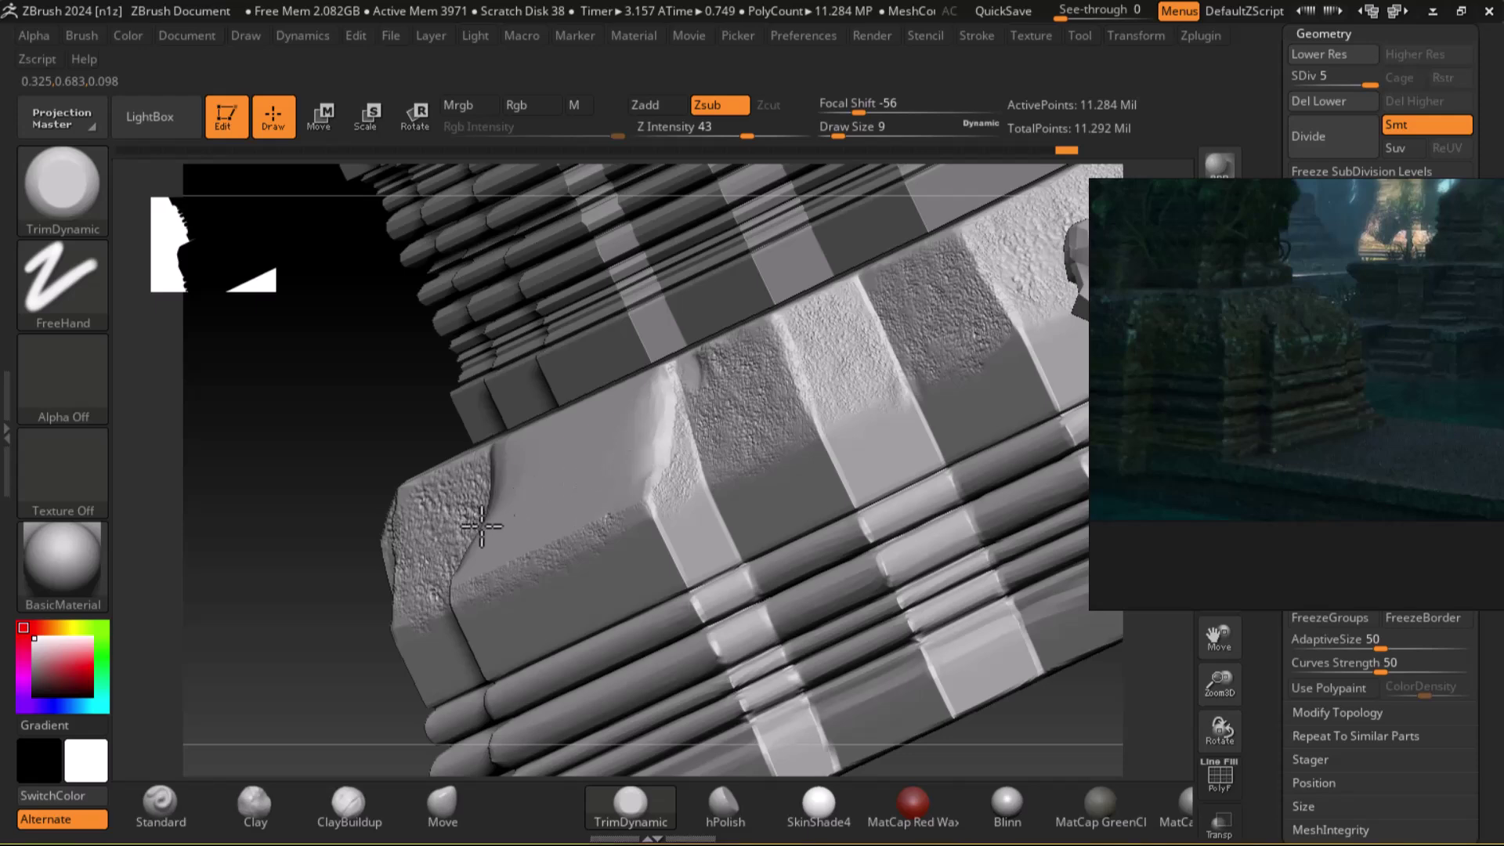
mouse_move(939, 715)
right_mouse_down()
mouse_move(961, 682)
mouse_move(1020, 684)
mouse_move(967, 698)
mouse_move(972, 714)
mouse_move(1008, 712)
mouse_move(1034, 756)
right_mouse_up()
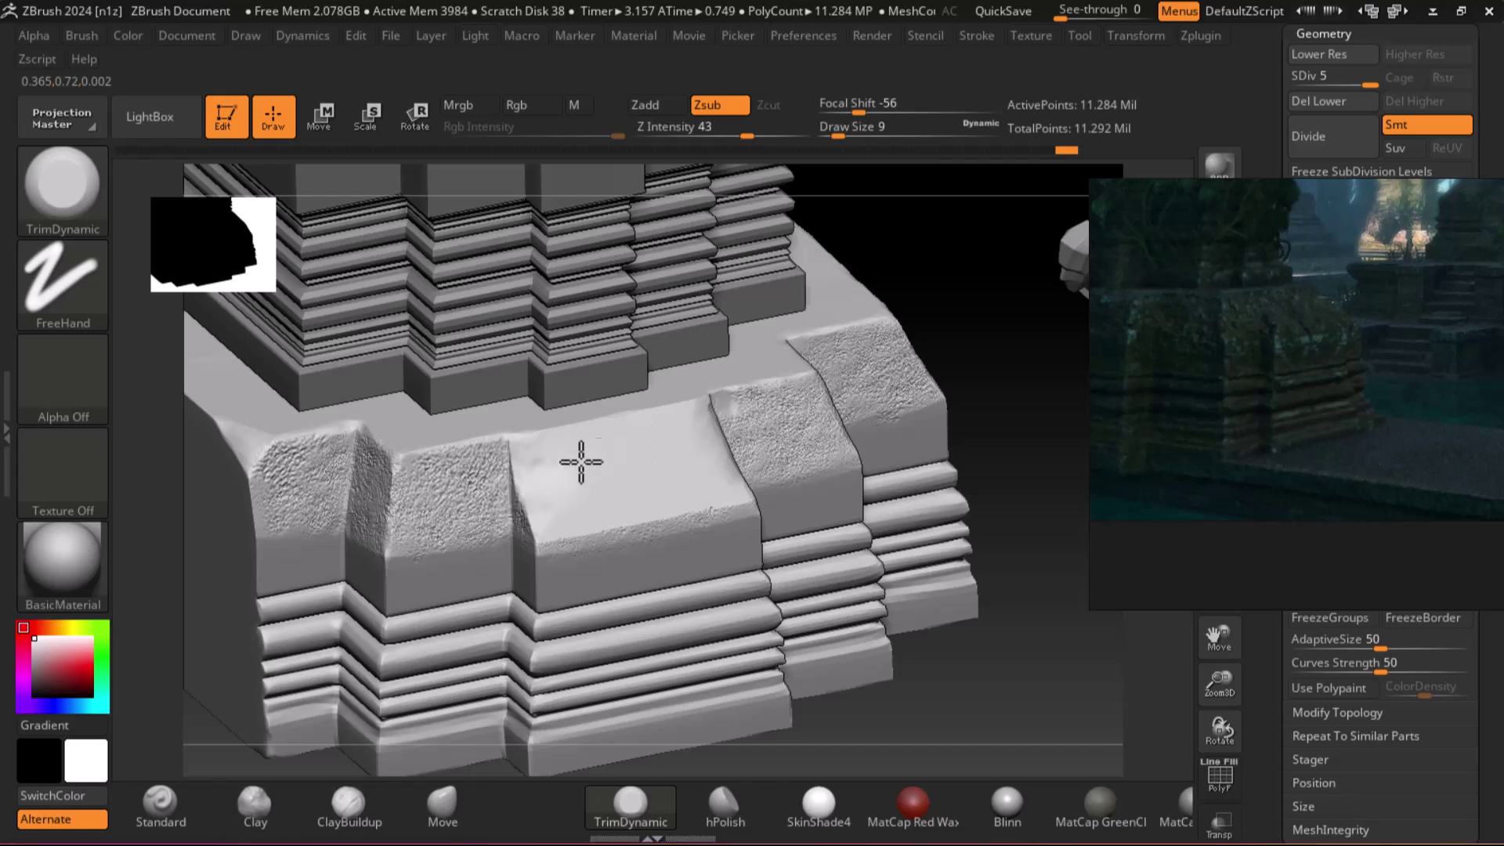
key("shift")
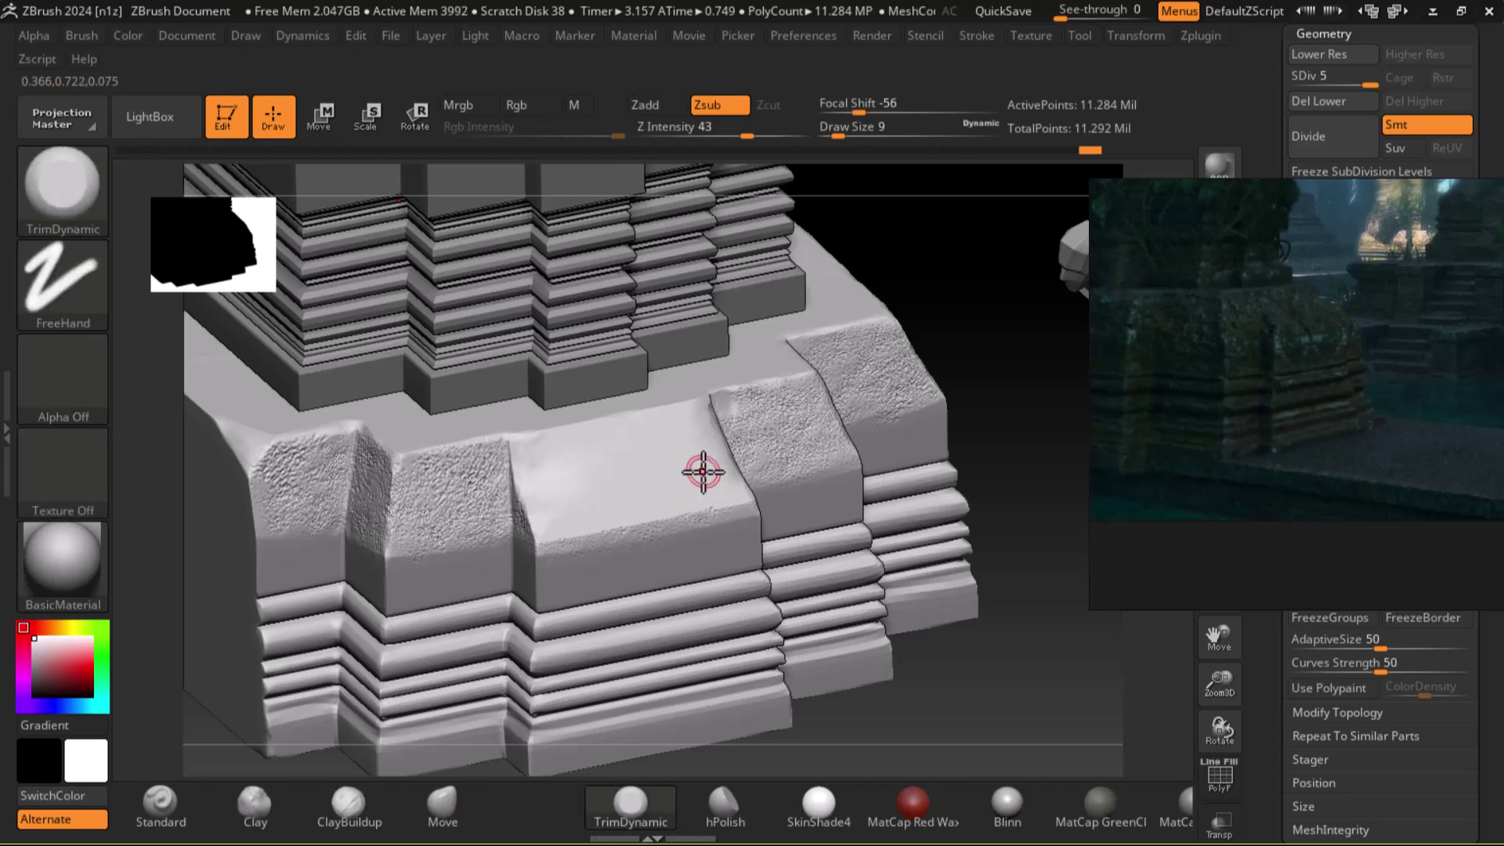
Spray subtractive pitting over the trimmed middle block and the worn upper corner of the long face, using the Standard brush at draw size 14.
left_click(184, 801)
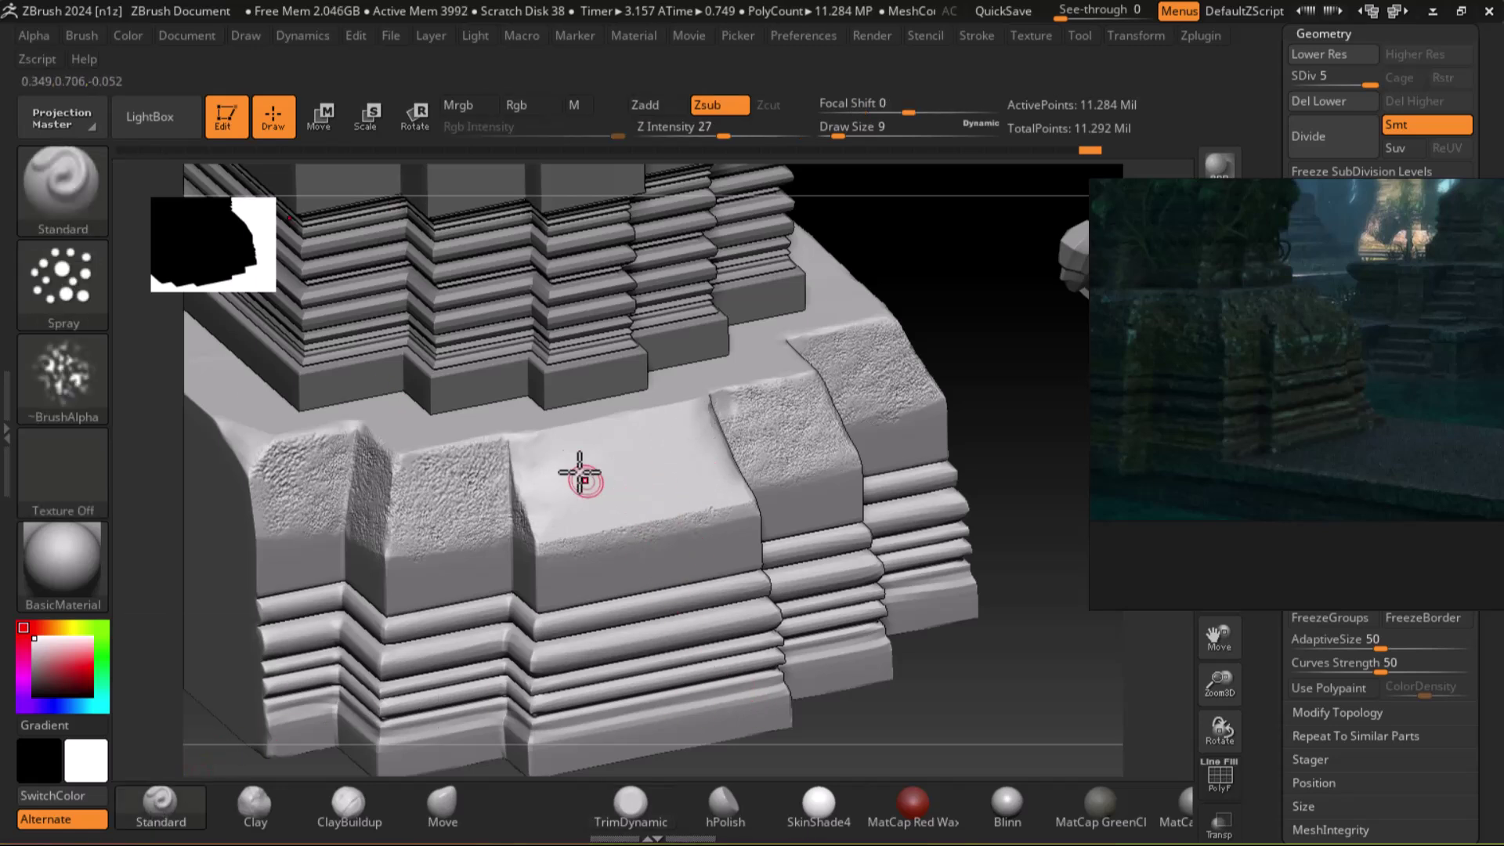
mouse_move(531, 458)
left_mouse_down()
mouse_move(671, 504)
mouse_move(608, 470)
mouse_move(648, 463)
mouse_move(537, 485)
mouse_move(544, 527)
mouse_move(536, 511)
left_mouse_up()
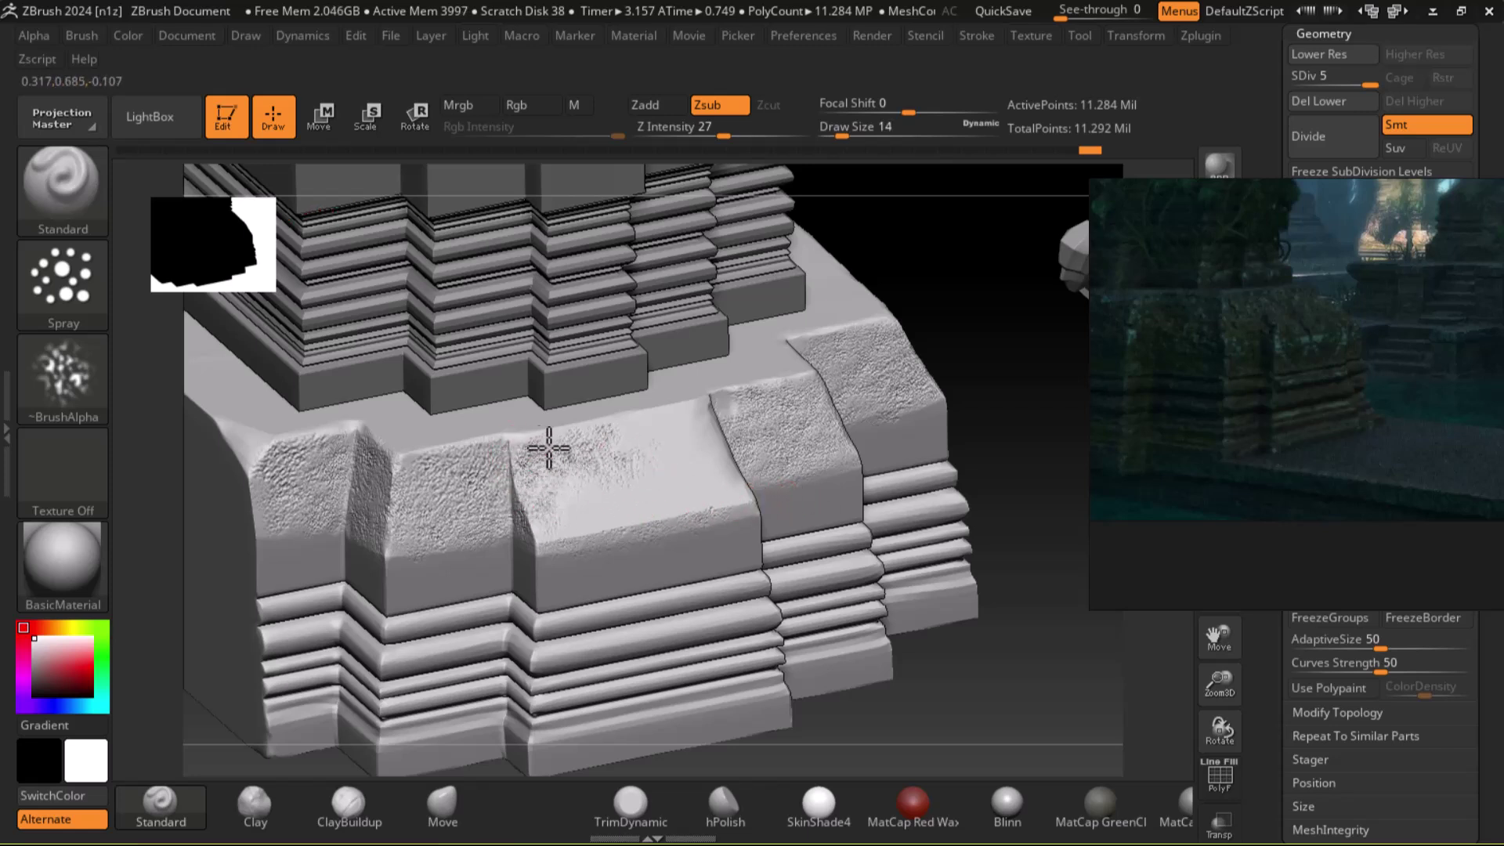
mouse_move(627, 435)
left_mouse_down()
mouse_move(685, 450)
mouse_move(612, 504)
mouse_move(716, 486)
mouse_move(693, 496)
left_mouse_up()
left_click_drag(705, 409, 707, 566)
left_click_drag(1006, 687, 1042, 682)
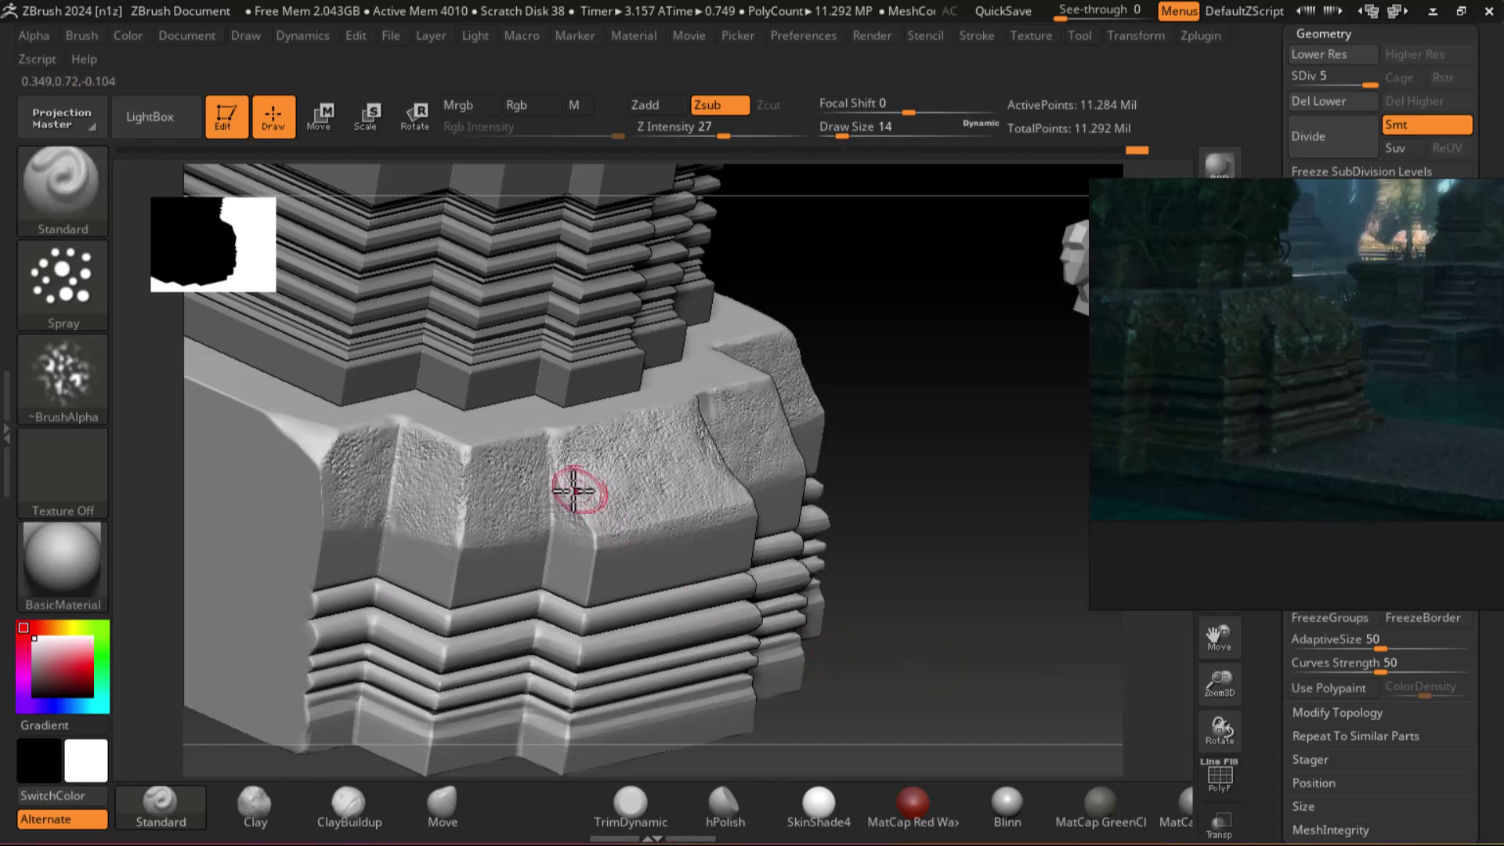
left_click_drag(689, 413, 689, 446)
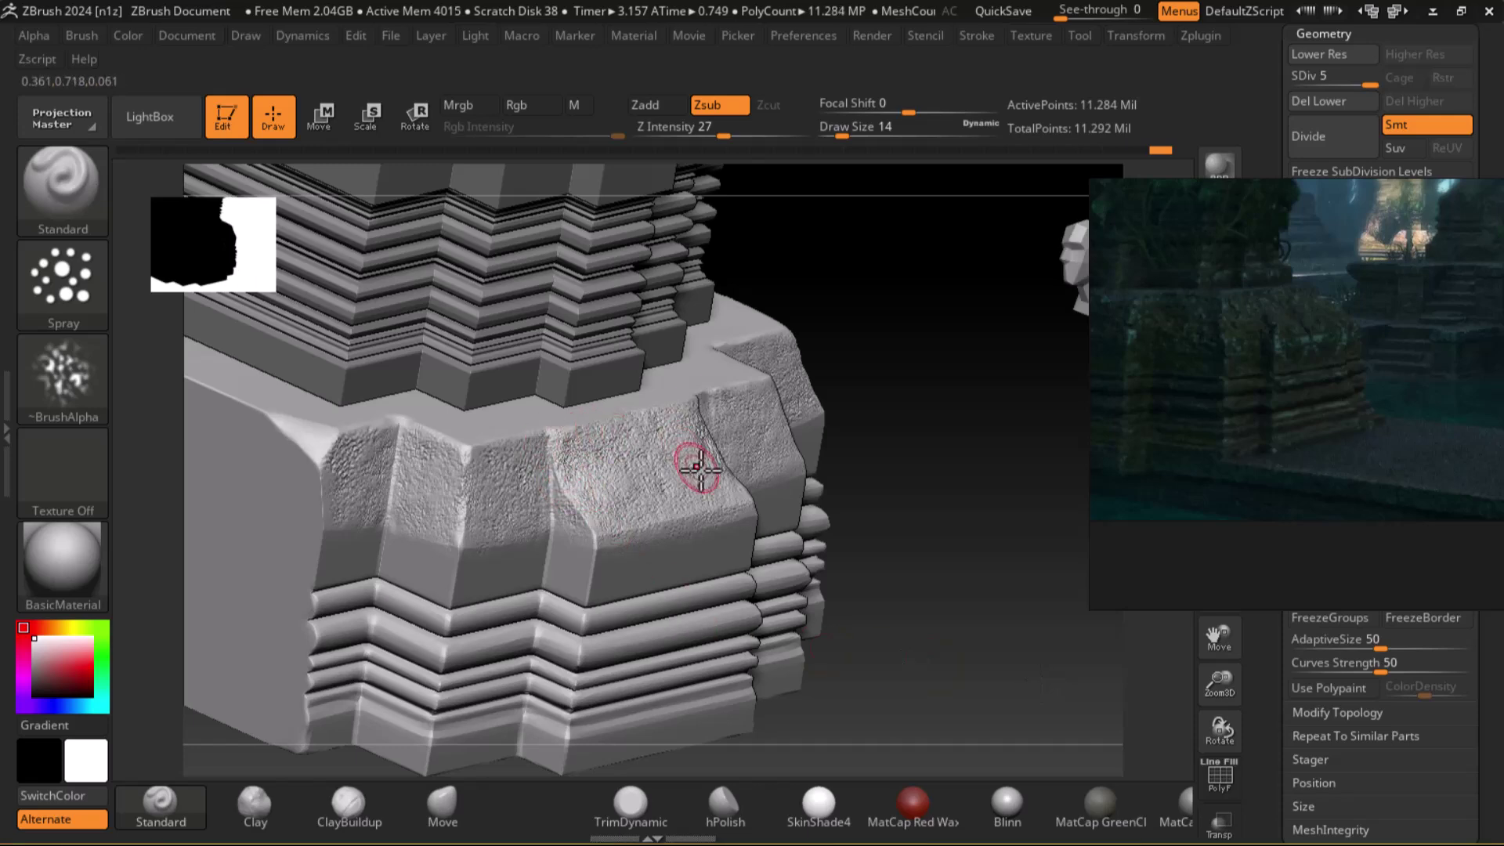
left_click_drag(966, 660, 943, 624)
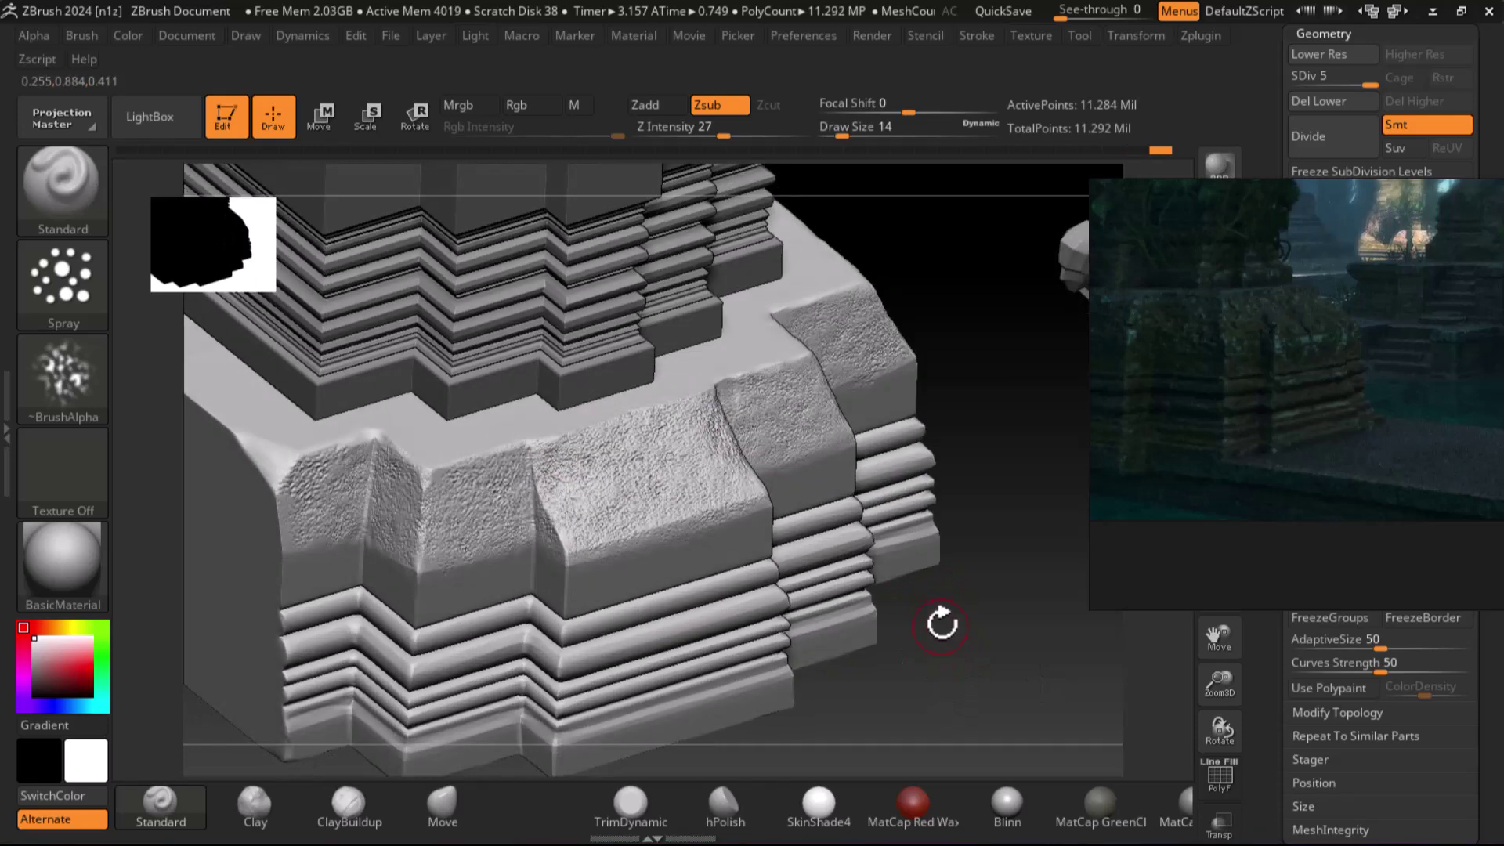
key("ctrl+z")
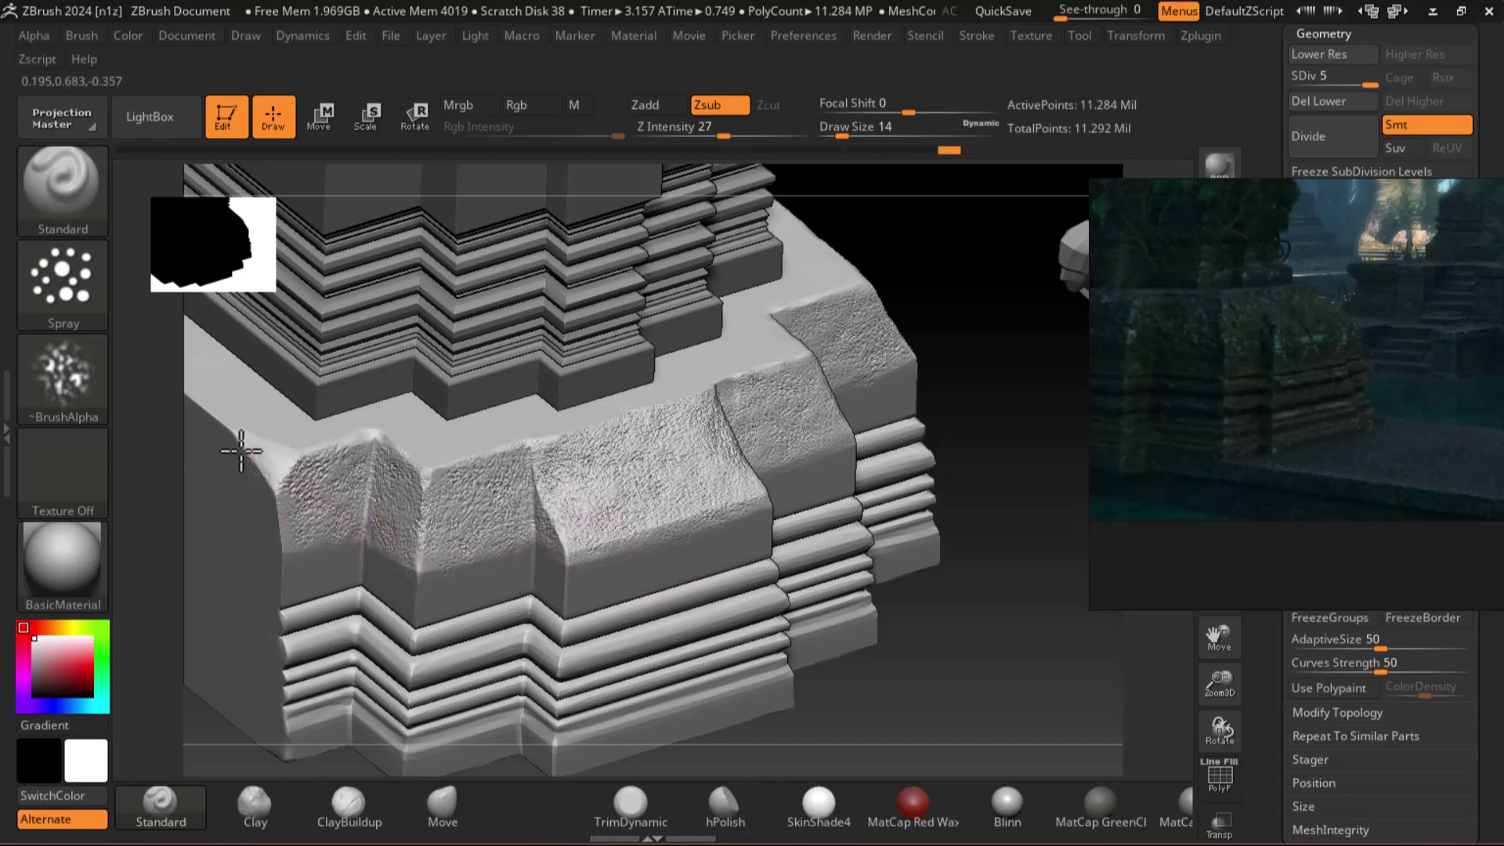
left_click_drag(258, 447, 269, 474)
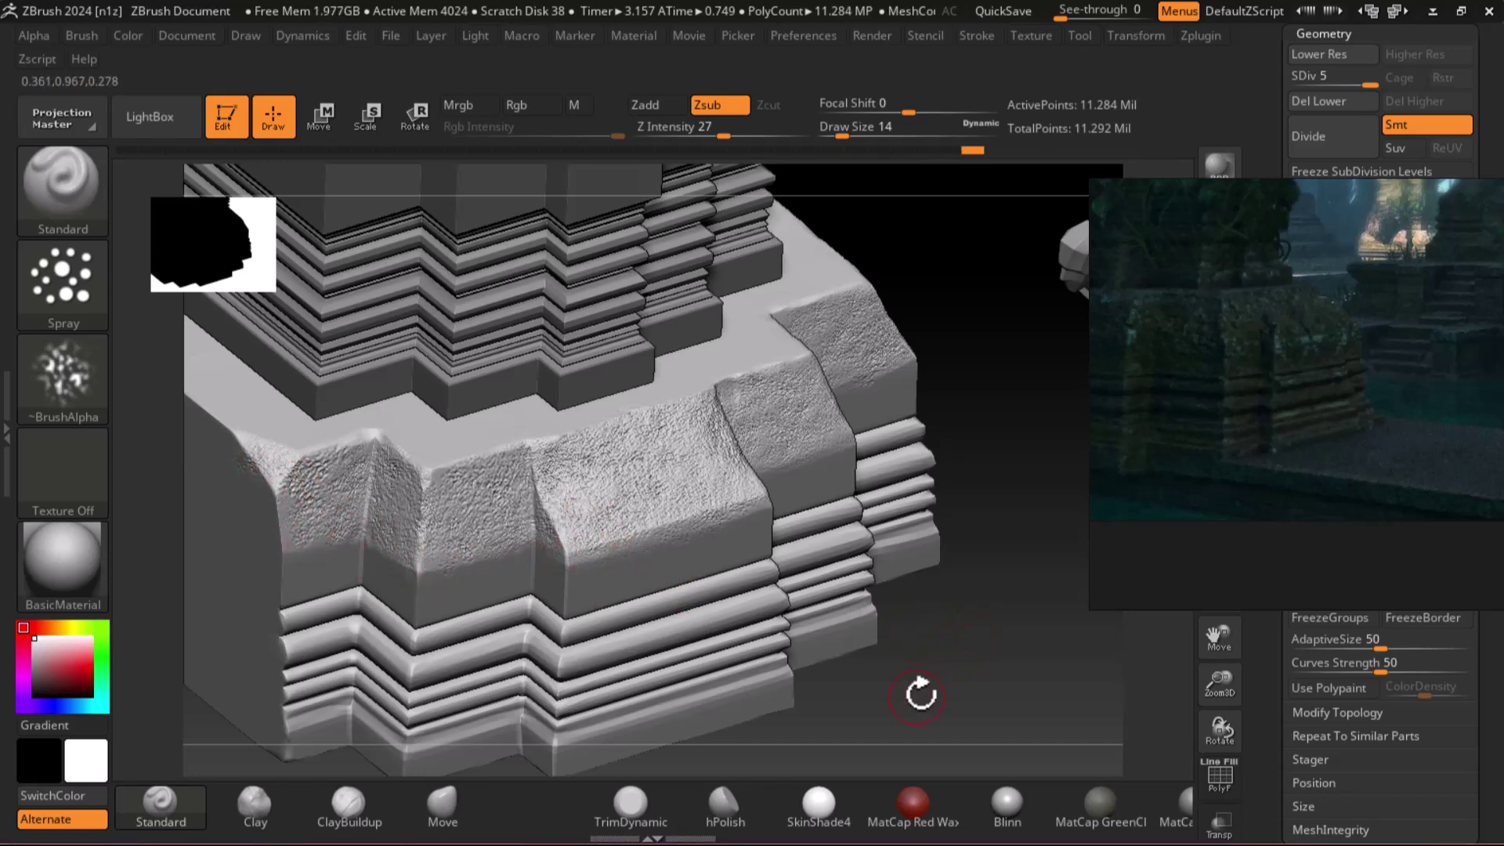
Cover the broad flat front face of the base with sprayed pitting from its upper edge down to its foot at draw size 14.
left_click_drag(915, 667, 863, 491, "alt")
left_click_drag(676, 644, 818, 656, "shift")
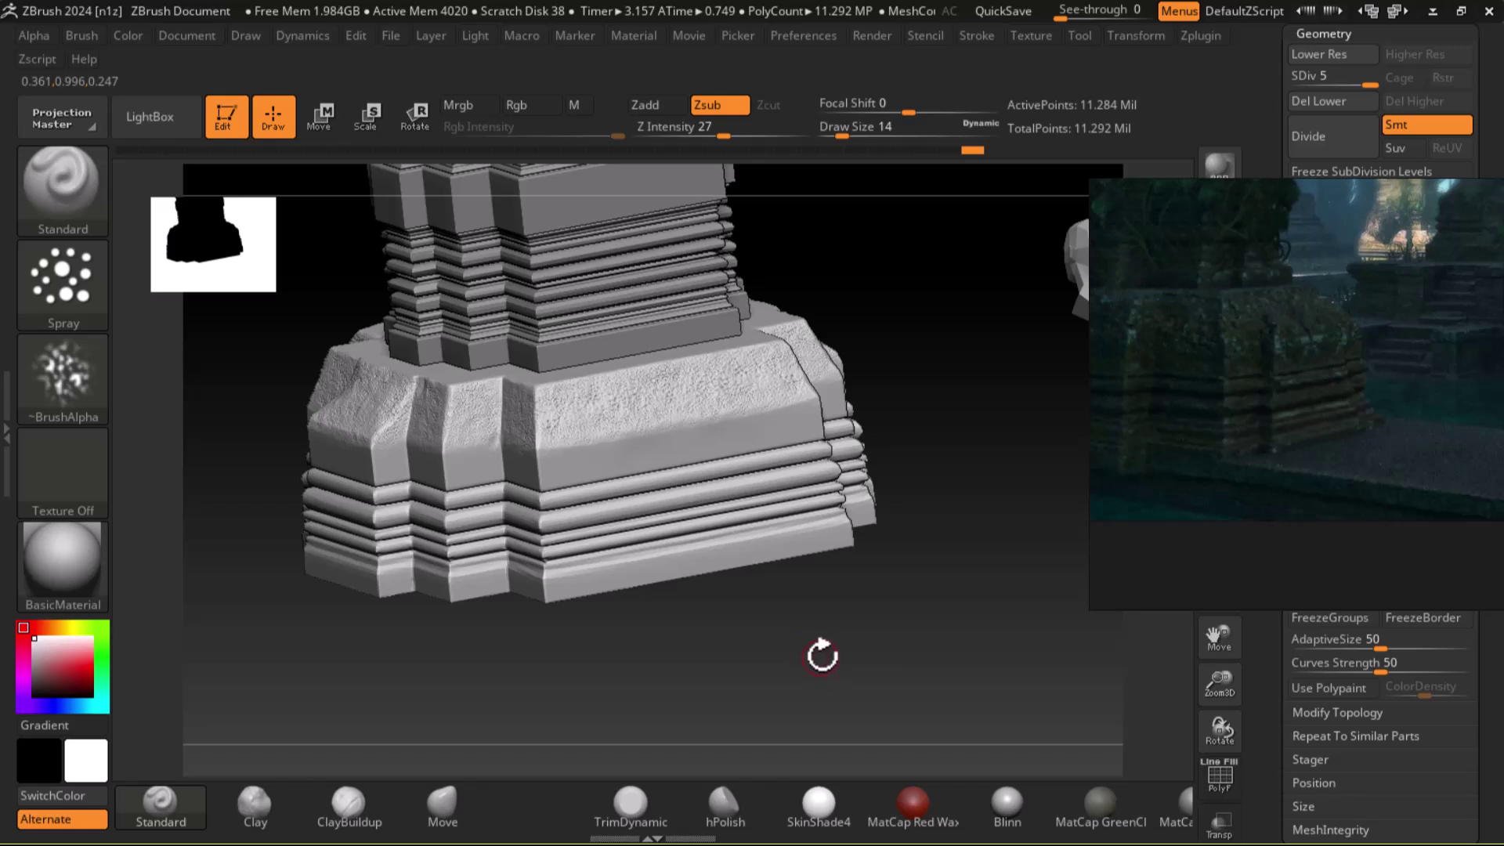
left_click_drag(734, 654, 745, 658)
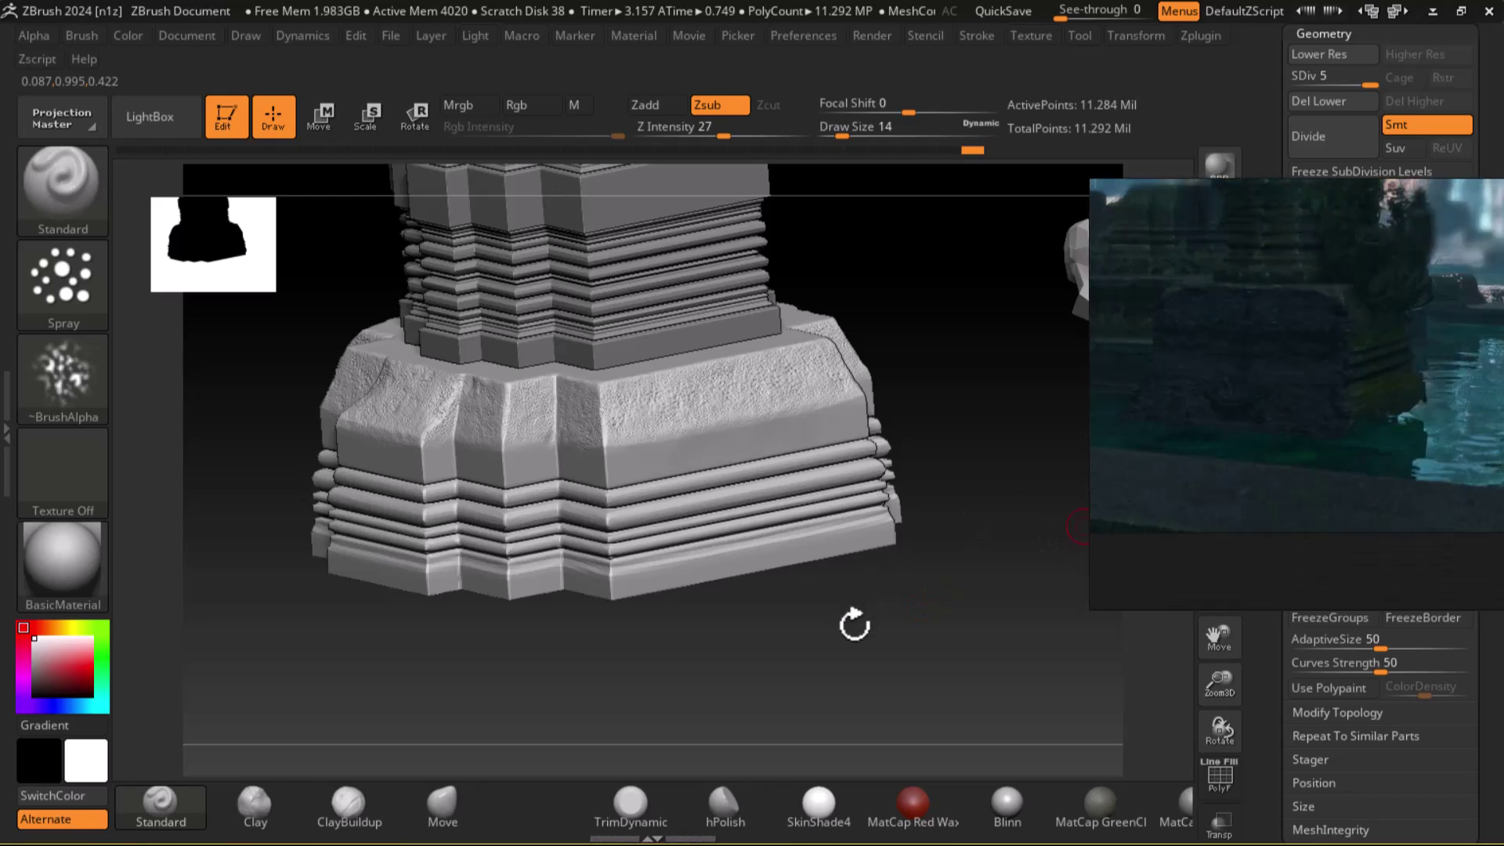
mouse_move(854, 625)
left_mouse_down()
mouse_move(970, 631)
mouse_move(948, 638)
mouse_move(917, 614)
mouse_move(1031, 614)
mouse_move(1066, 597)
left_mouse_up()
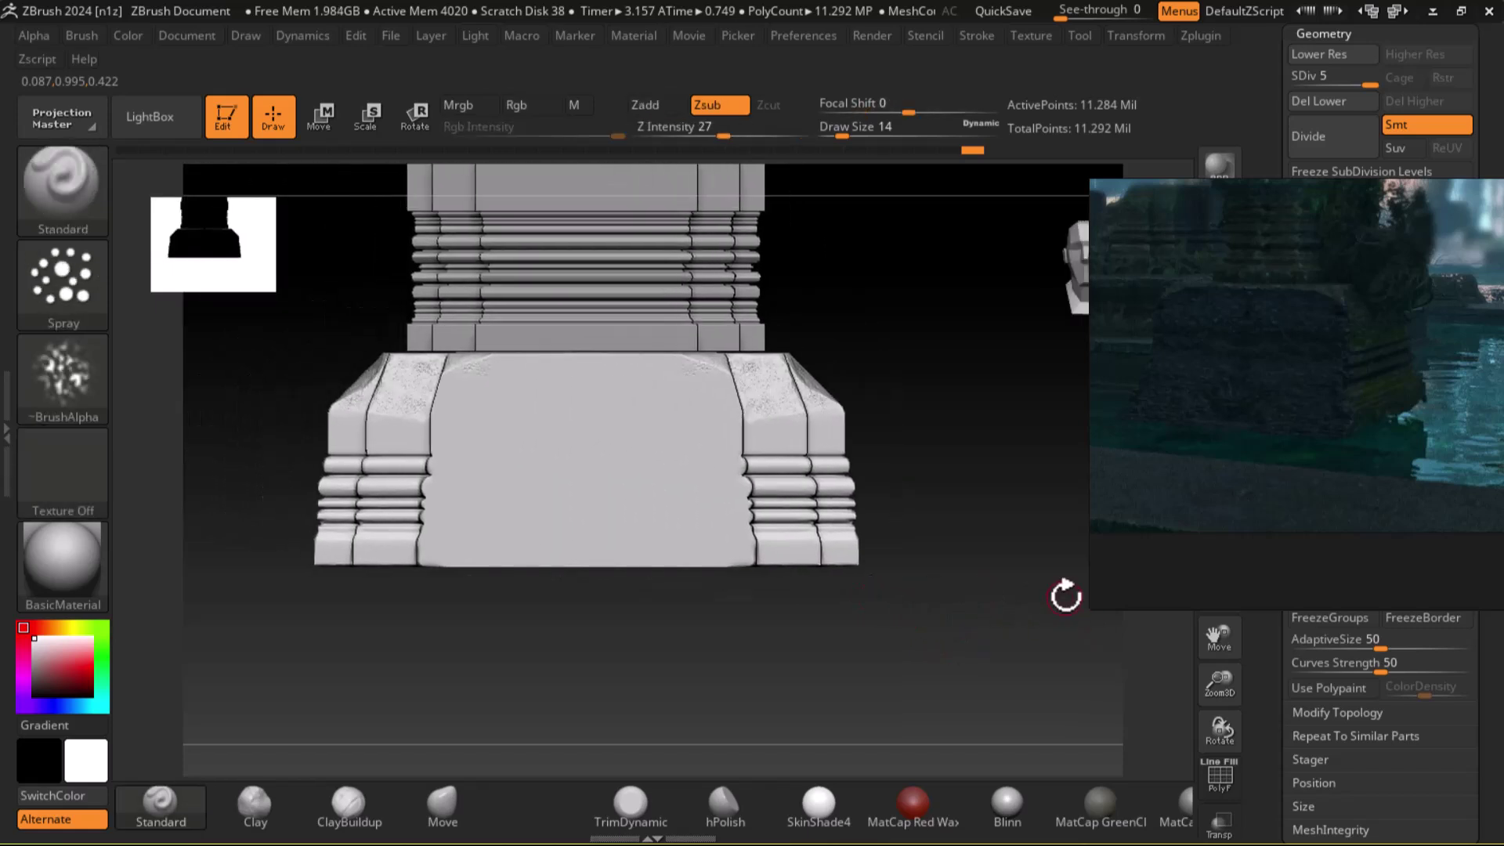
left_click(153, 806)
mouse_move(430, 426)
left_mouse_down()
mouse_move(585, 436)
mouse_move(423, 436)
left_mouse_up()
mouse_move(504, 480)
left_mouse_down()
mouse_move(497, 470)
mouse_move(548, 470)
mouse_move(538, 482)
mouse_move(608, 510)
mouse_move(517, 521)
mouse_move(473, 504)
mouse_move(487, 503)
mouse_move(447, 524)
mouse_move(618, 531)
mouse_move(593, 547)
mouse_move(578, 521)
mouse_move(571, 410)
mouse_move(491, 410)
left_mouse_up()
mouse_move(566, 365)
left_mouse_down()
mouse_move(467, 362)
mouse_move(454, 405)
left_mouse_up()
left_click_drag(594, 411, 469, 373)
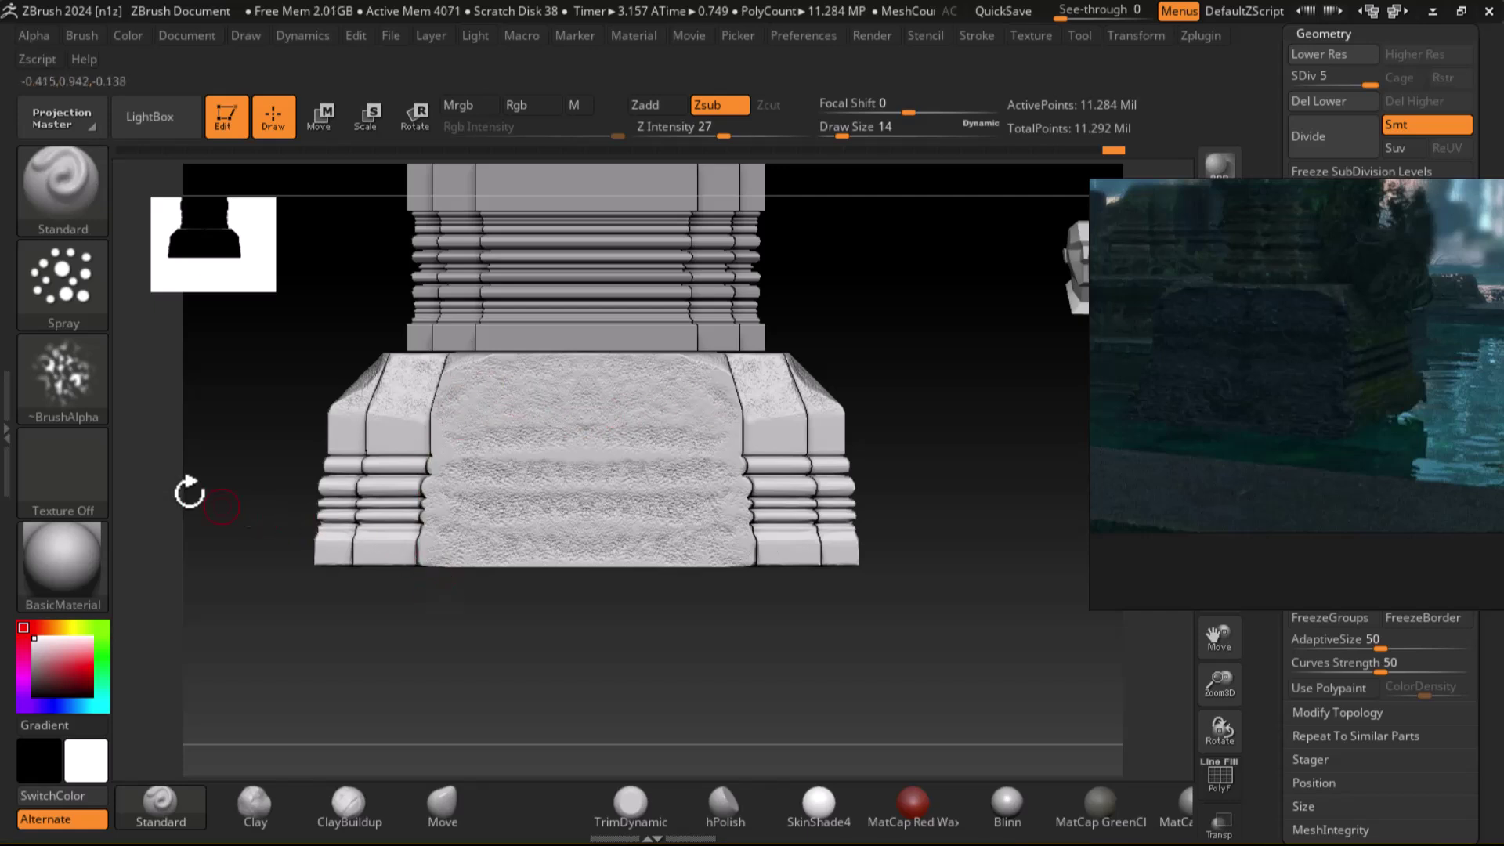
Raise two soft horizontal ridges across the pitted front face with additive FreeHand strokes, using the Standard brush without an alpha at draw size 14.
left_click(64, 380)
left_click(174, 391)
left_click(54, 291)
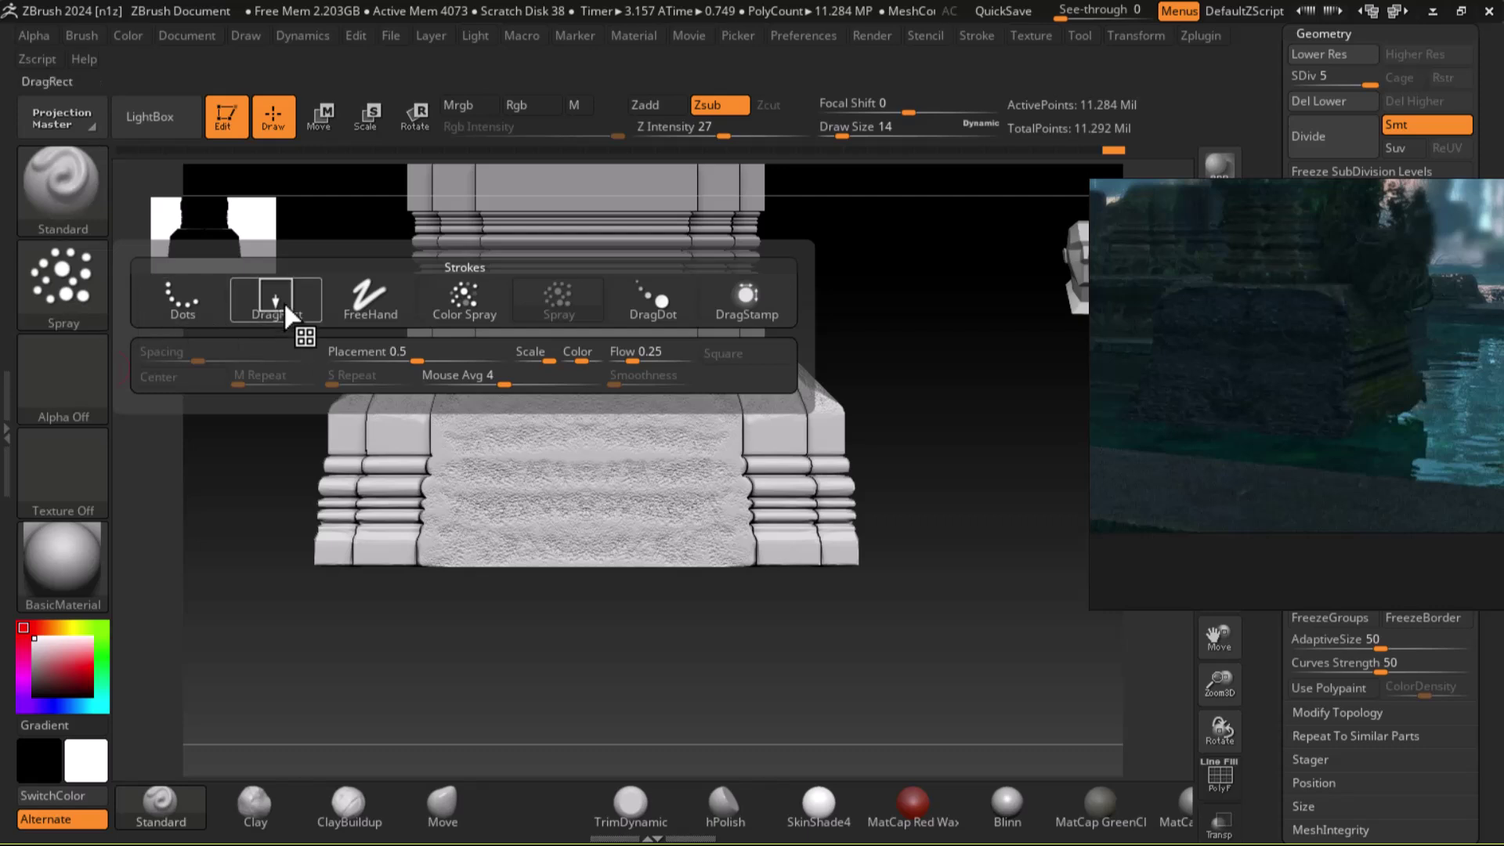
left_click(378, 304)
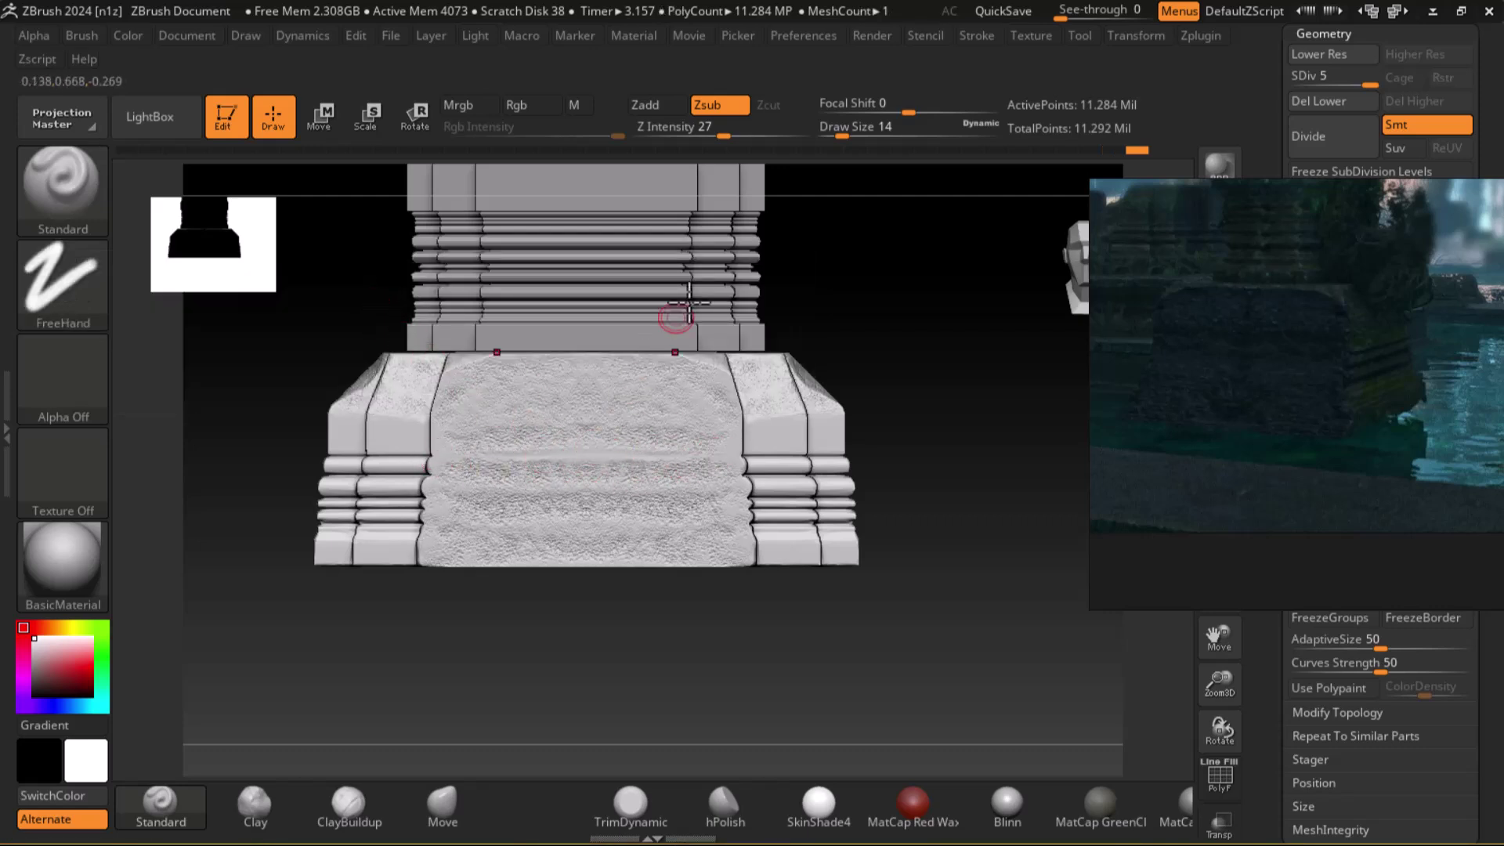
left_click(644, 104)
mouse_move(443, 453)
left_mouse_down()
mouse_move(715, 454)
mouse_move(430, 457)
mouse_move(618, 457)
mouse_move(709, 486)
mouse_move(430, 493)
mouse_move(460, 492)
left_mouse_up()
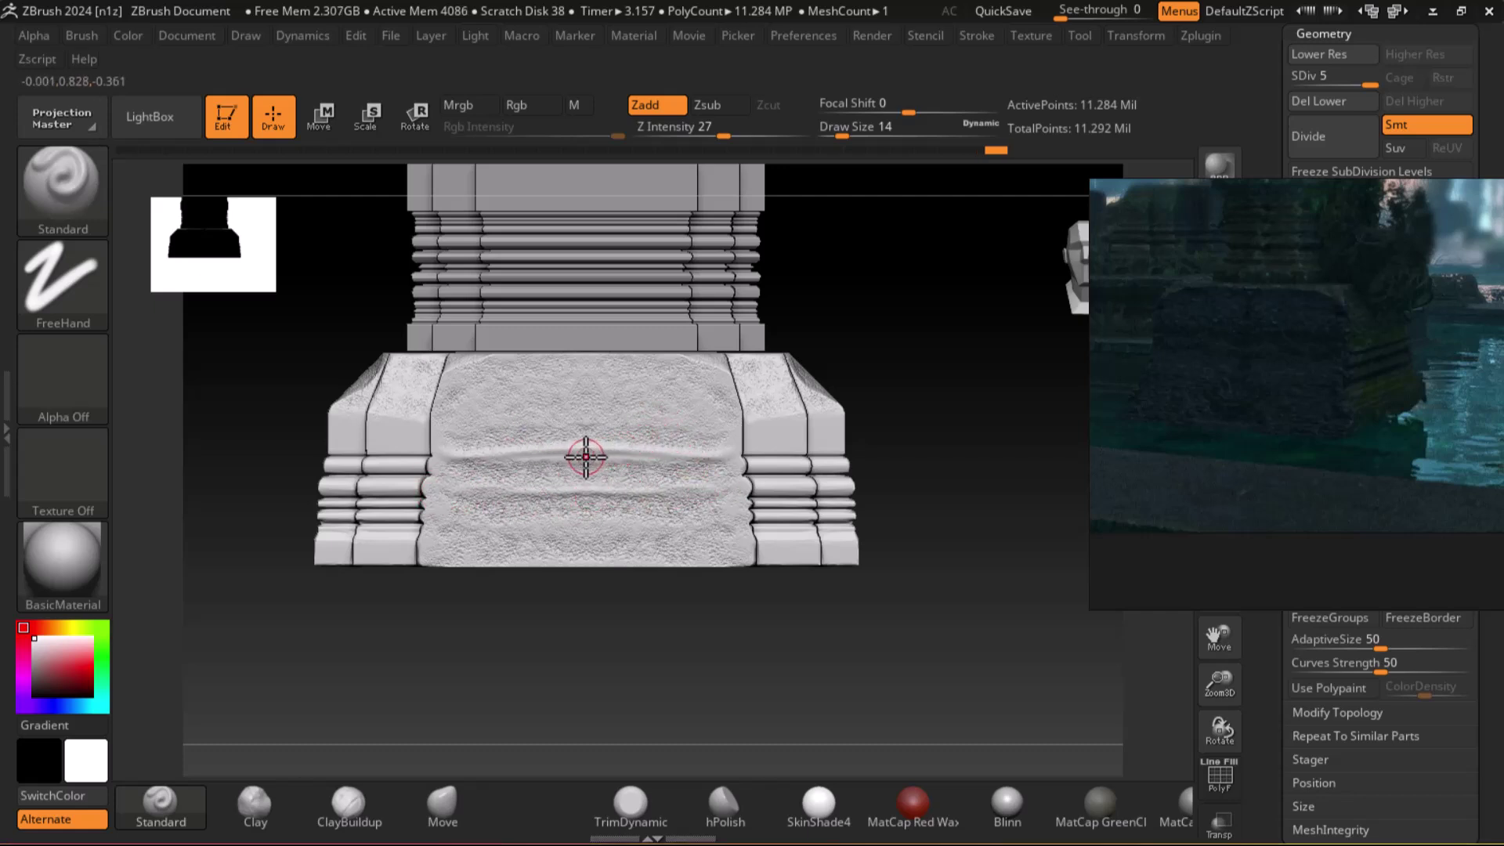
left_click_drag(547, 488, 453, 488)
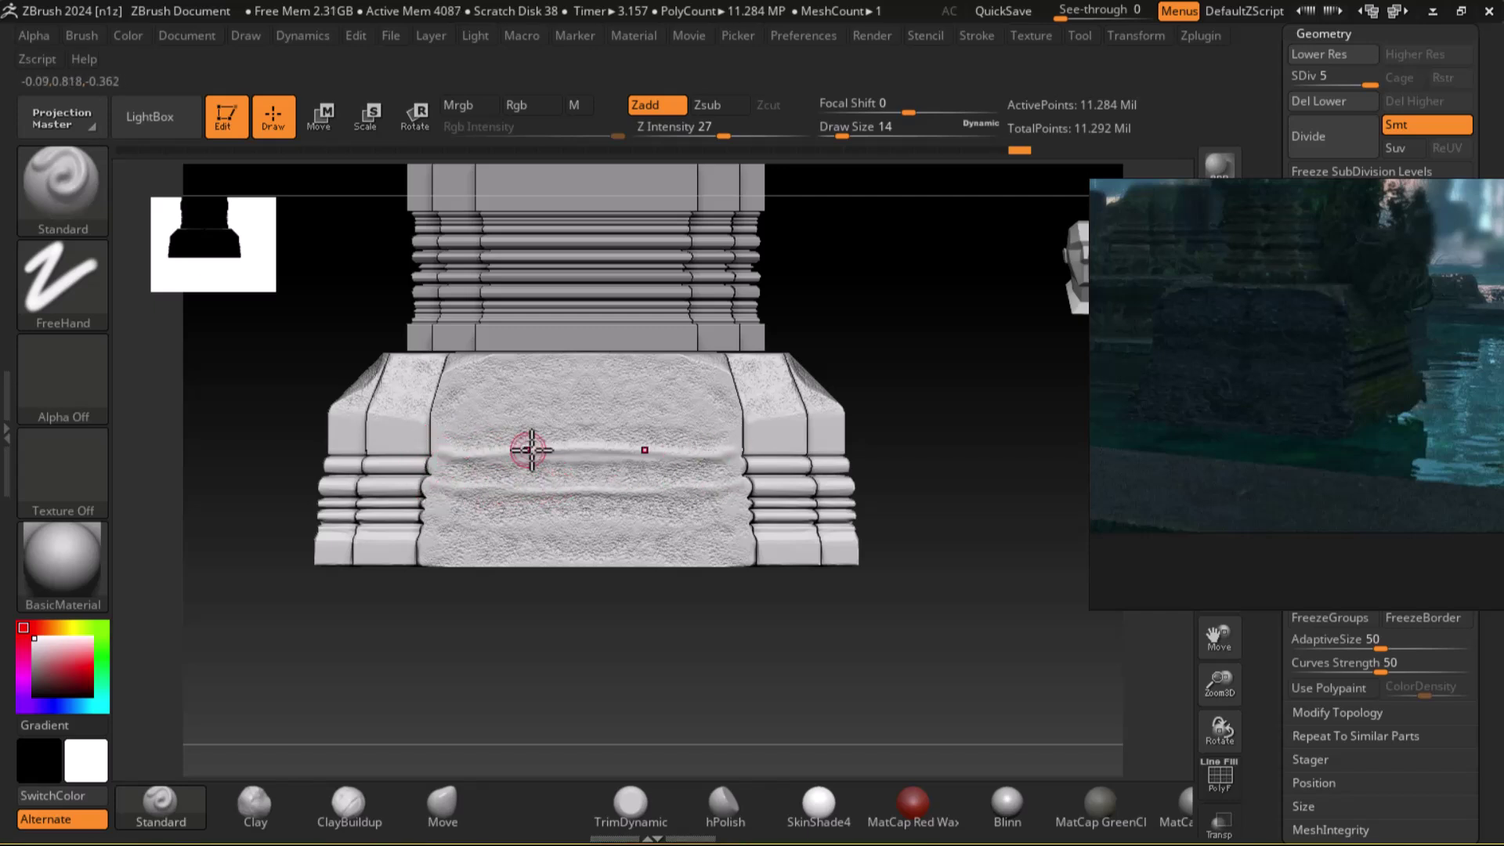
key("shift")
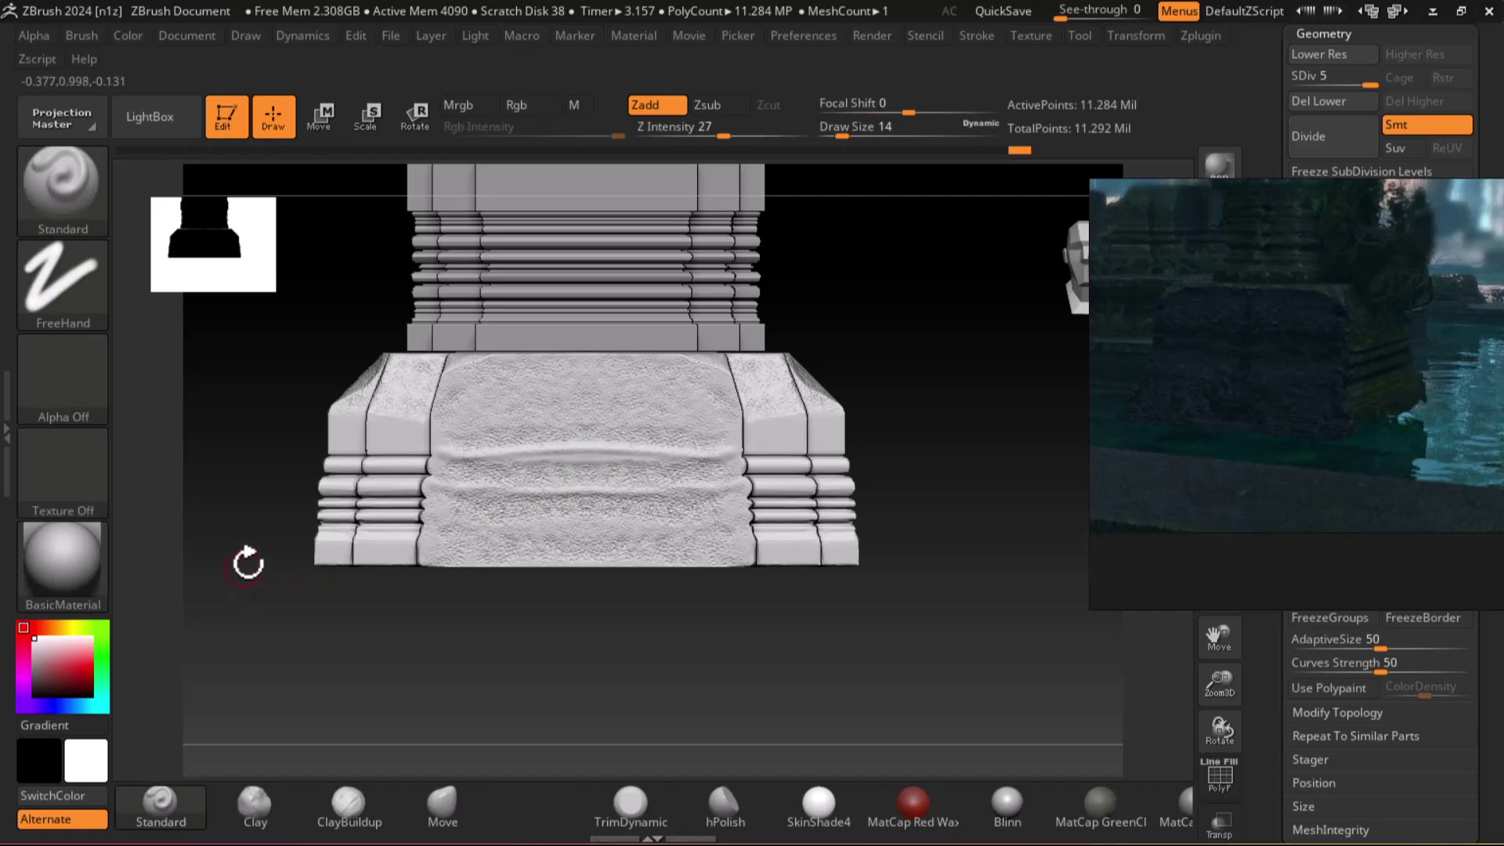
left_click_drag(775, 533, 974, 681)
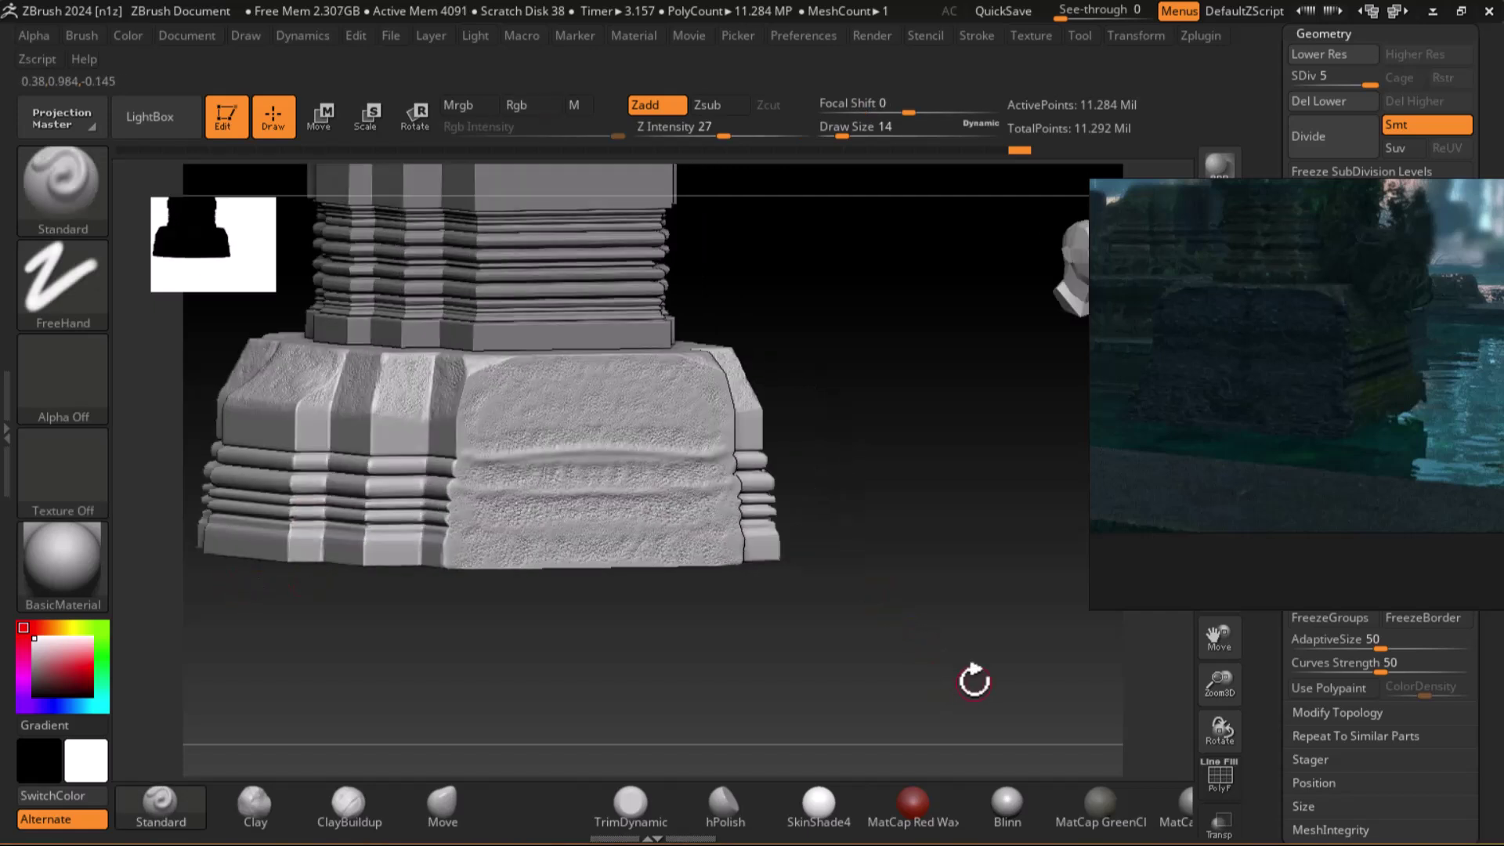
Spray additive grain over the raised ridges on the front face, using the Spray stroke with a speckled alpha at draw size 14.
left_click(80, 313)
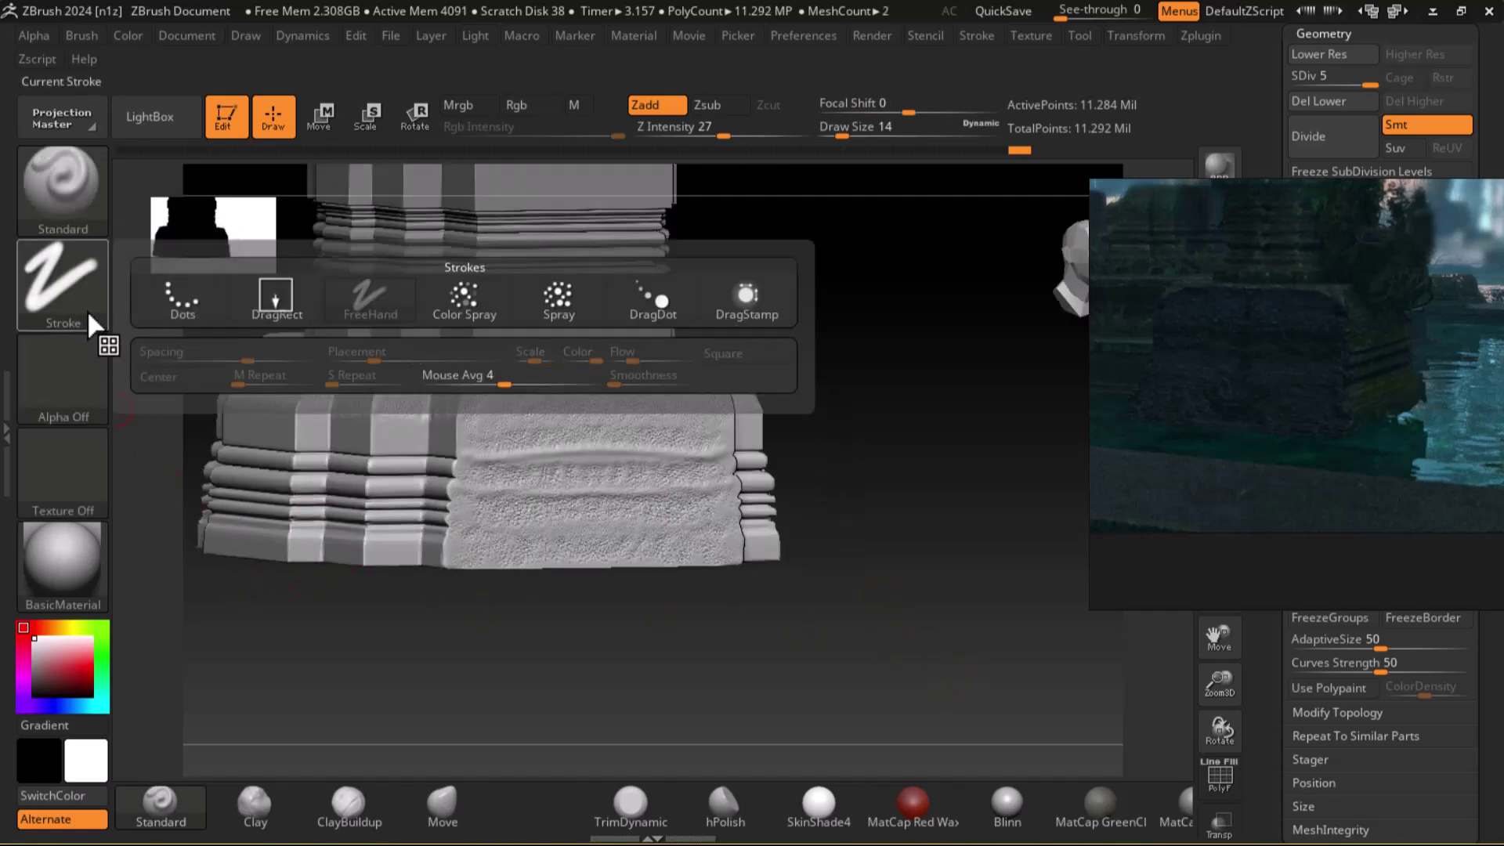
left_click(556, 299)
left_click(58, 389)
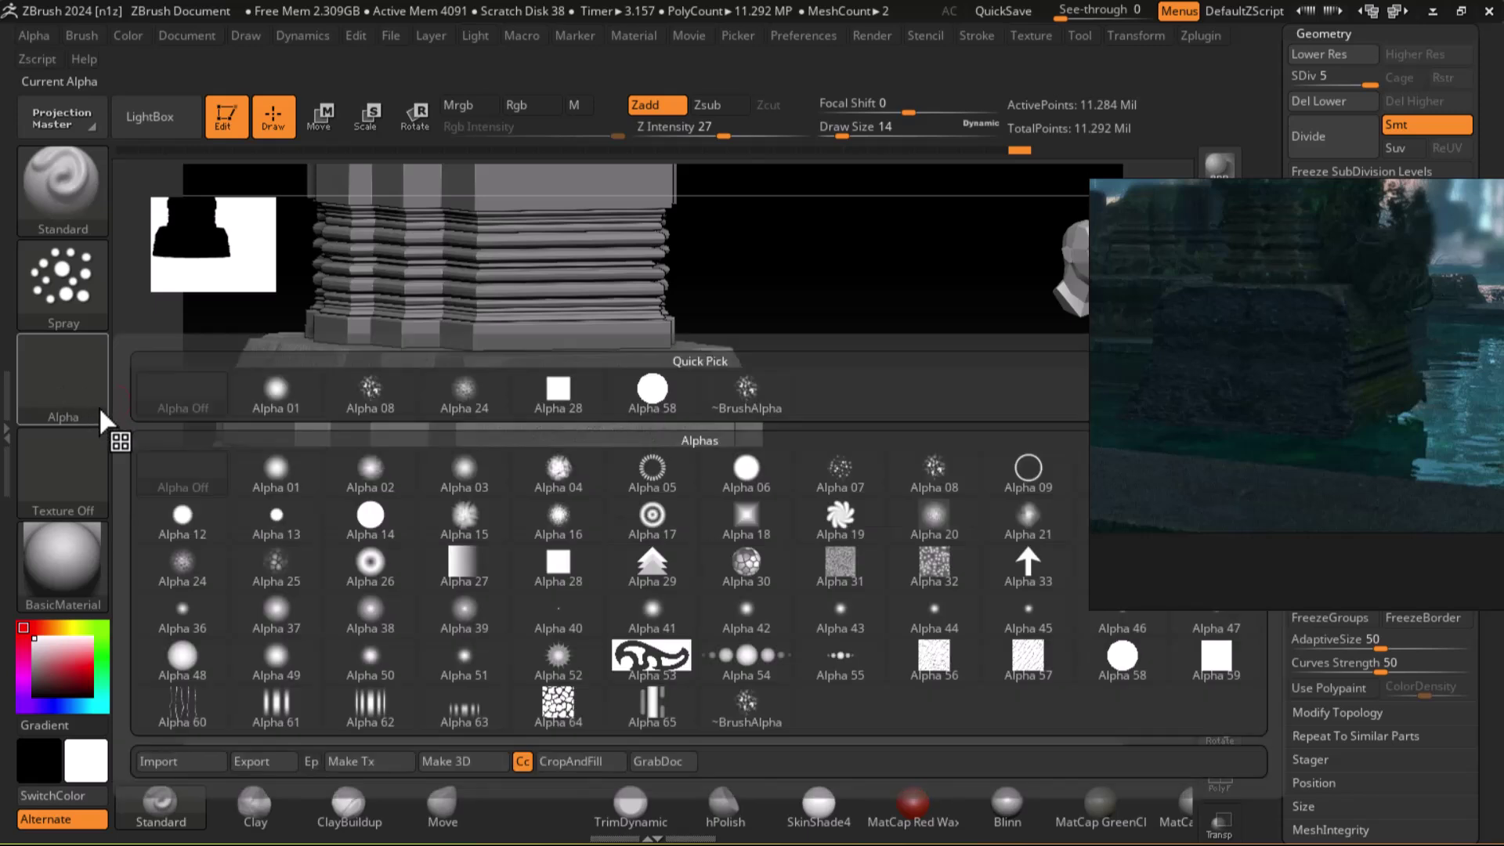
left_click(943, 481)
mouse_move(580, 463)
left_mouse_down()
mouse_move(473, 459)
mouse_move(611, 458)
mouse_move(517, 465)
mouse_move(558, 492)
mouse_move(520, 510)
mouse_move(460, 504)
mouse_move(468, 427)
left_mouse_up()
mouse_move(934, 621)
left_mouse_down()
mouse_move(866, 648)
mouse_move(726, 495)
left_mouse_up()
mouse_move(889, 695)
left_mouse_down("shift")
mouse_move(855, 629)
mouse_move(913, 648)
mouse_move(914, 669)
mouse_move(900, 651)
mouse_move(906, 689)
mouse_move(862, 682)
mouse_move(927, 662)
mouse_move(869, 650)
left_mouse_up("shift")
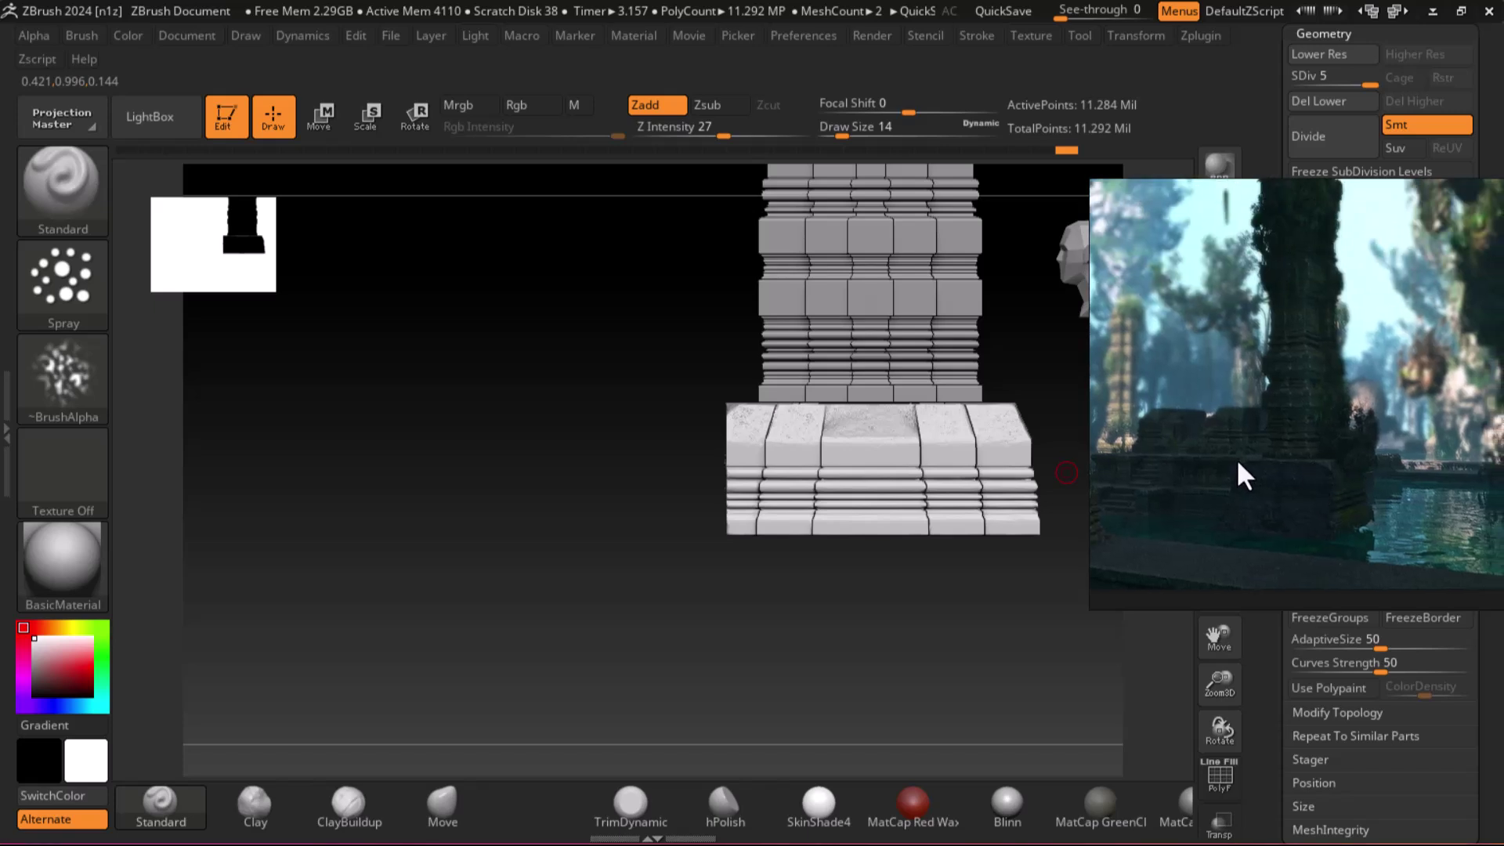
mouse_move(880, 638)
left_mouse_down()
mouse_move(735, 648)
mouse_move(822, 636)
left_mouse_up()
Save the project under the name PillarSculpting in the Pillar folder.
left_click(398, 37)
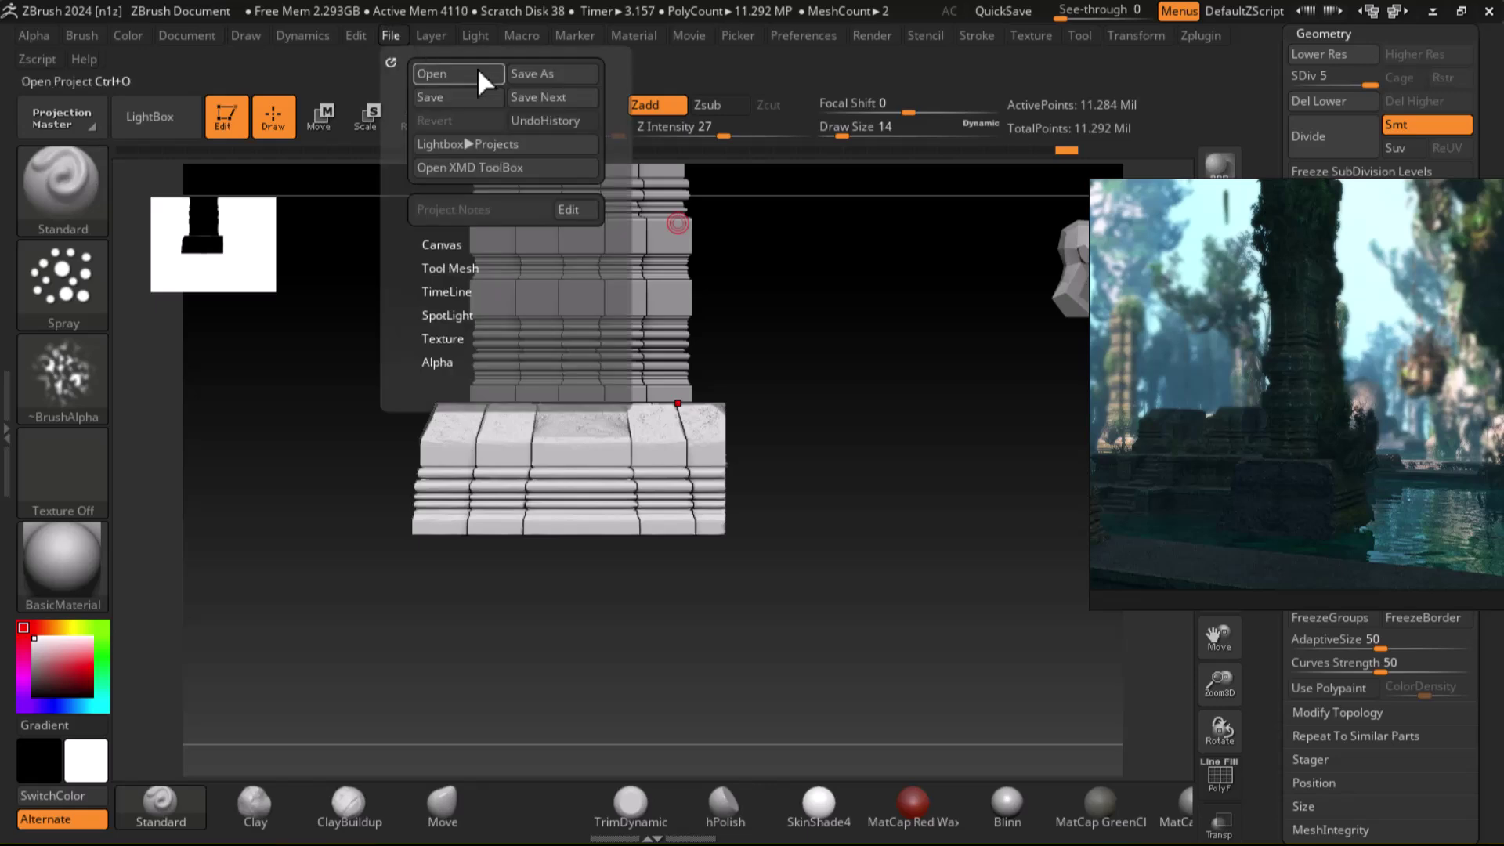
left_click(534, 74)
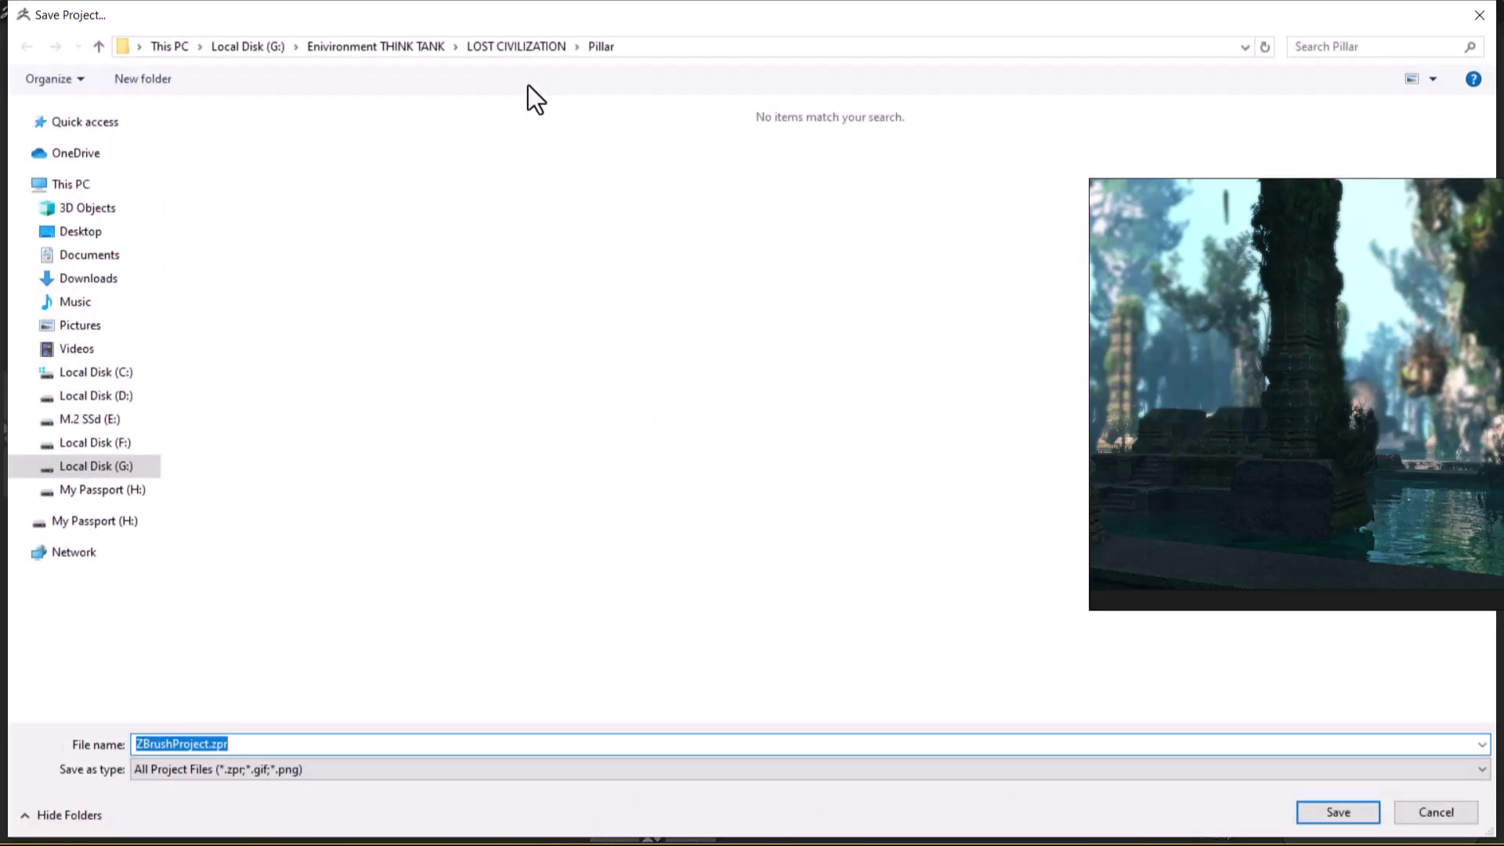
type("p")
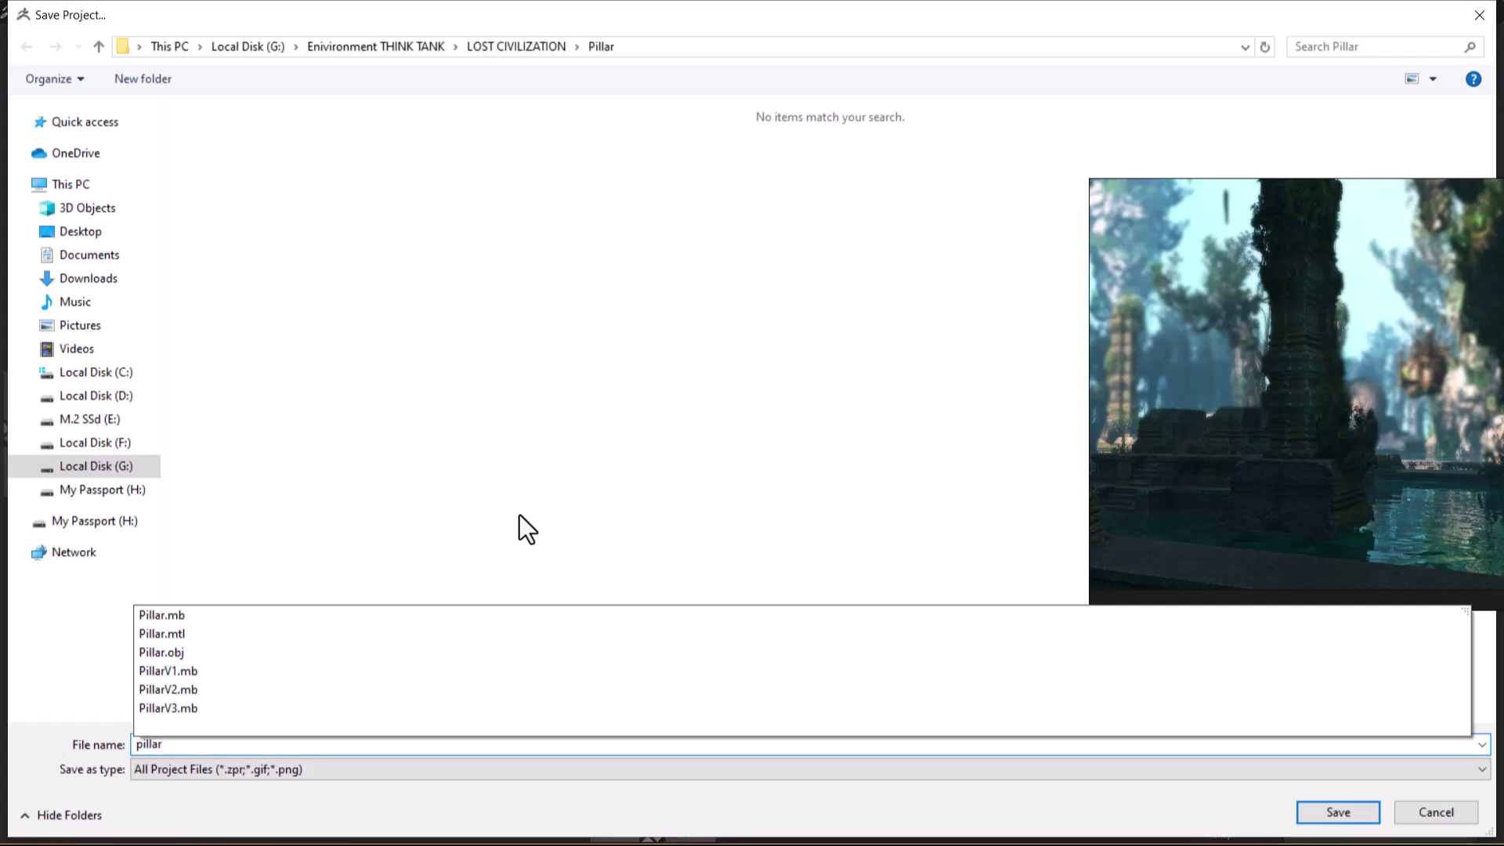
type("illar")
key("Left")
key("Right")
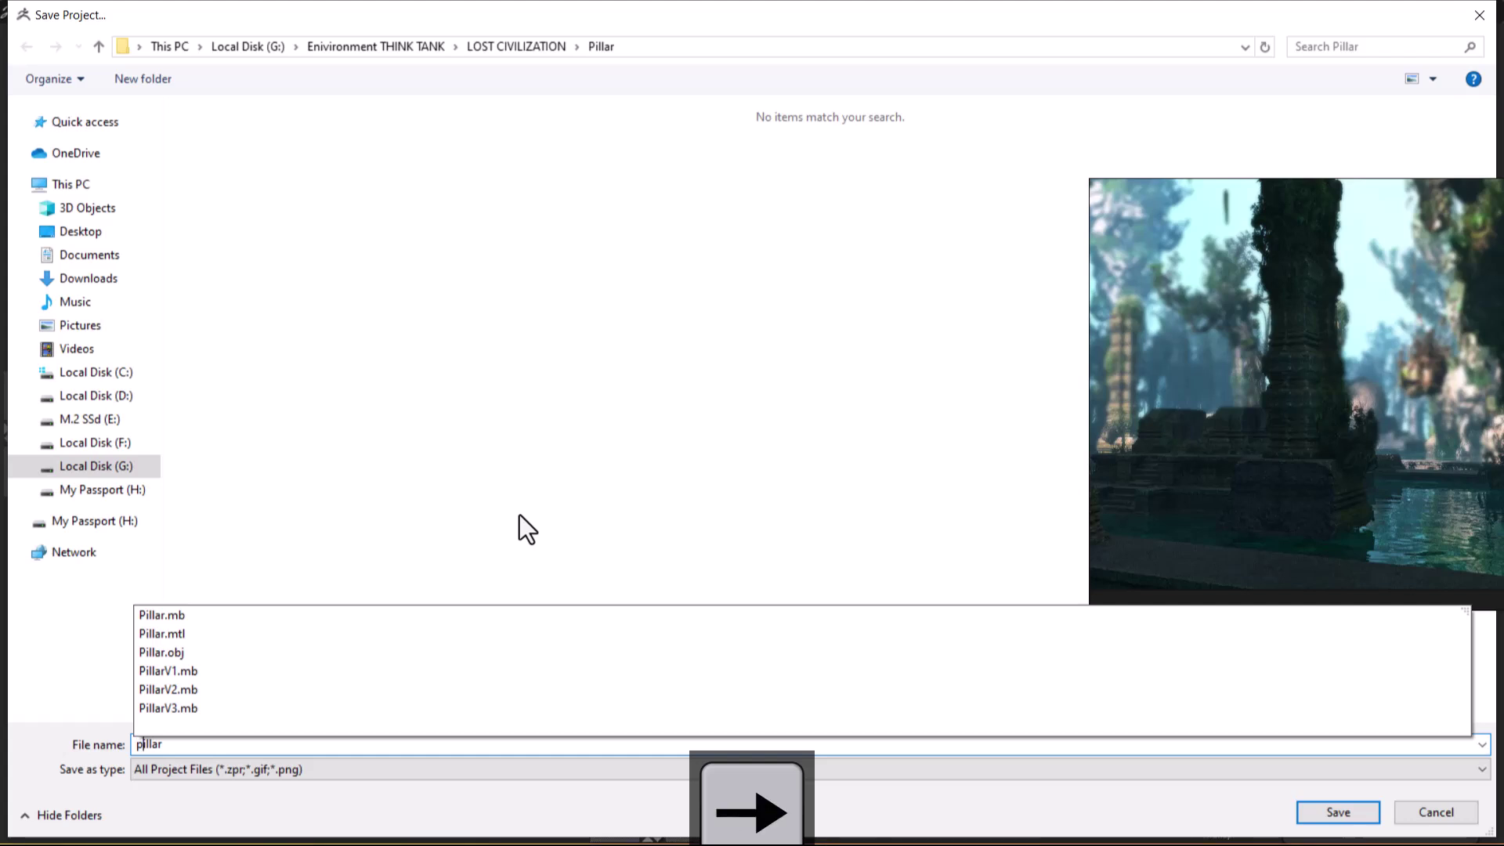
key("BackSpace")
type("P")
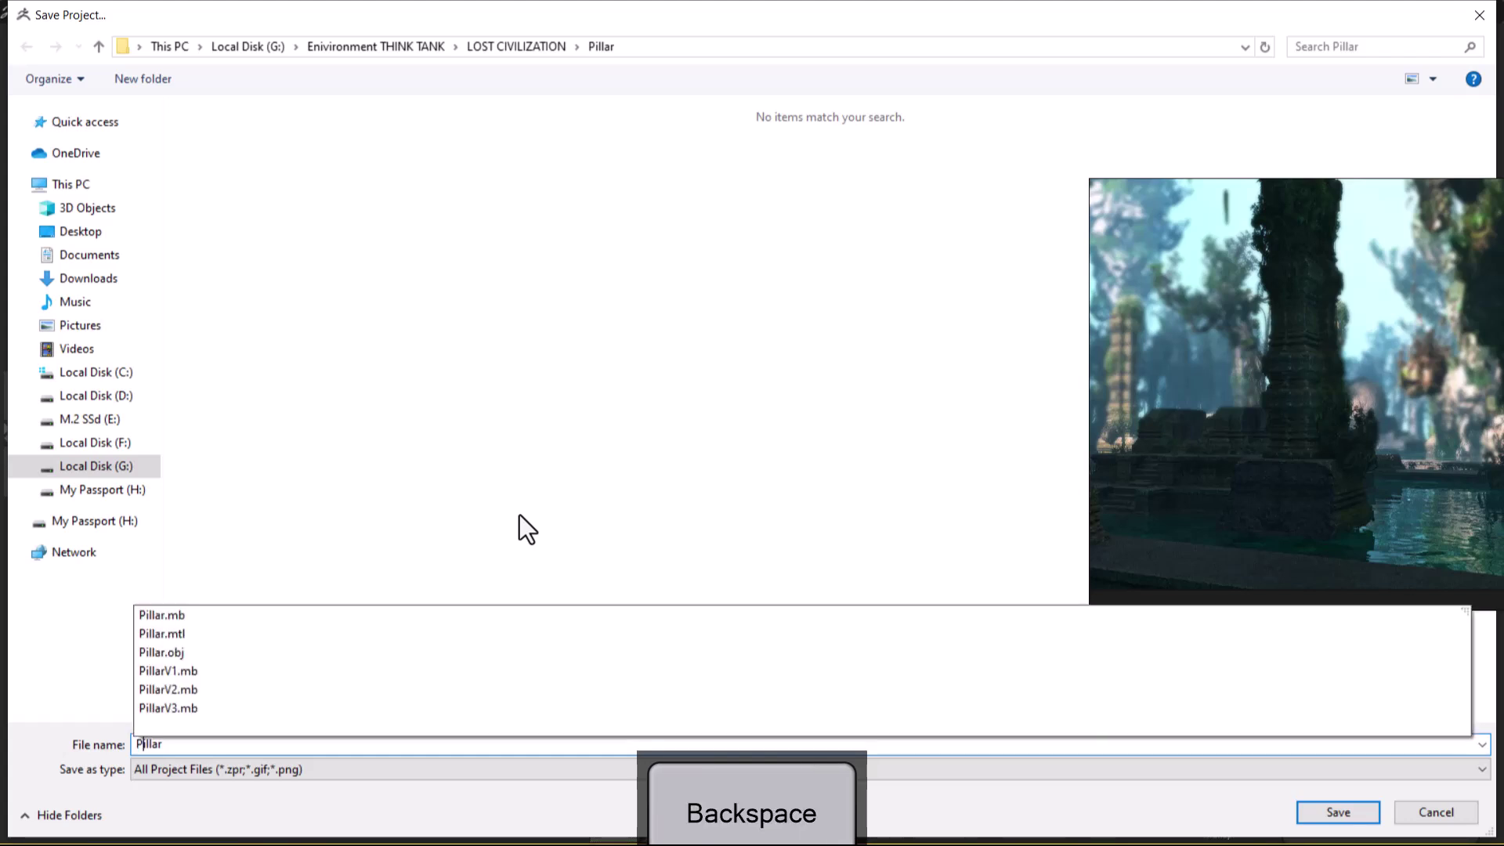
key("Right")
key("Right")
key("Right")
key("Right")
key("Right")
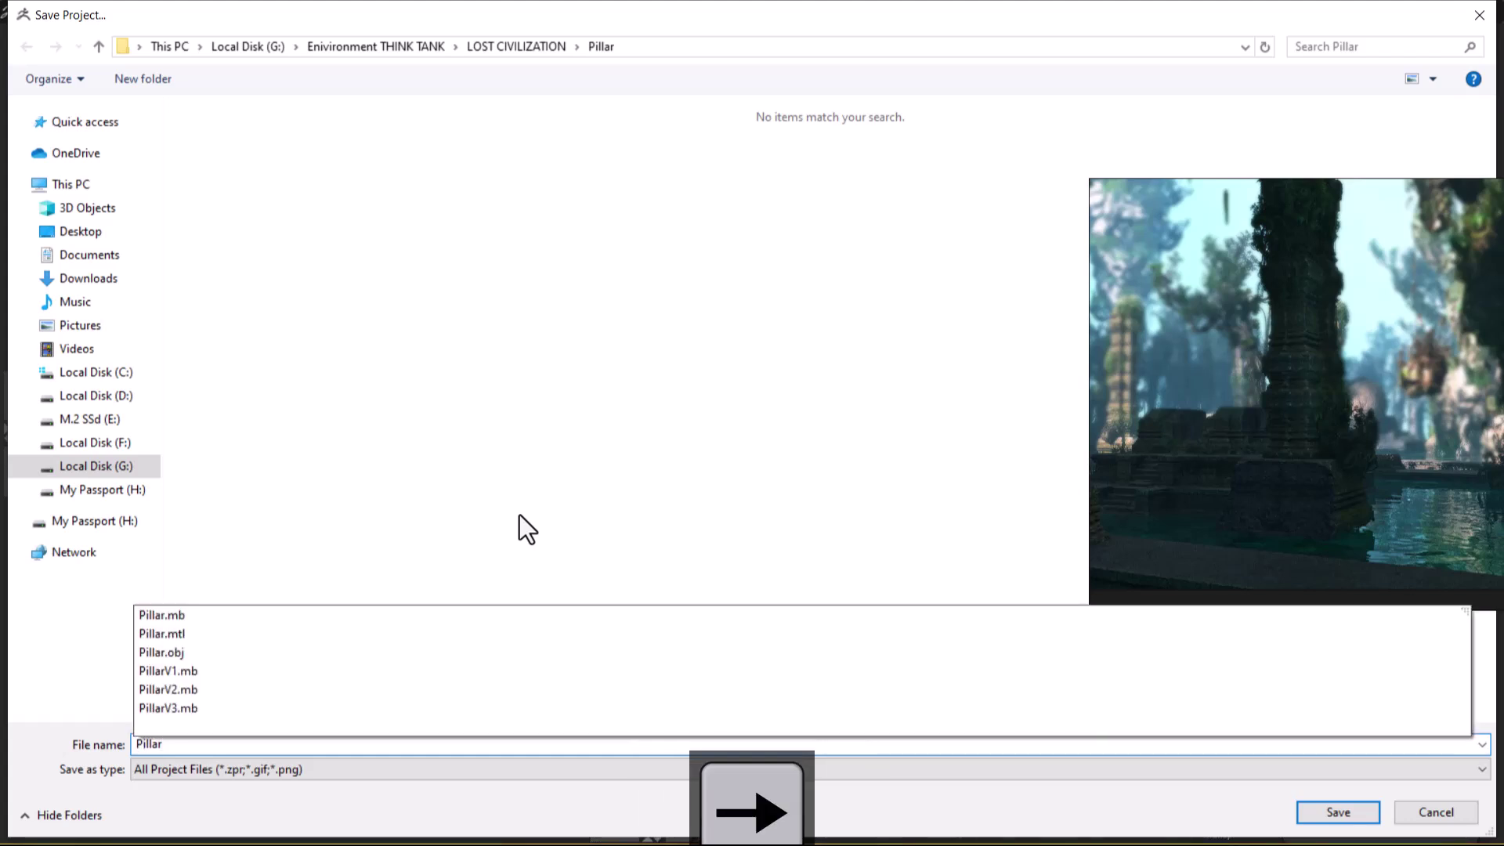
type("Z")
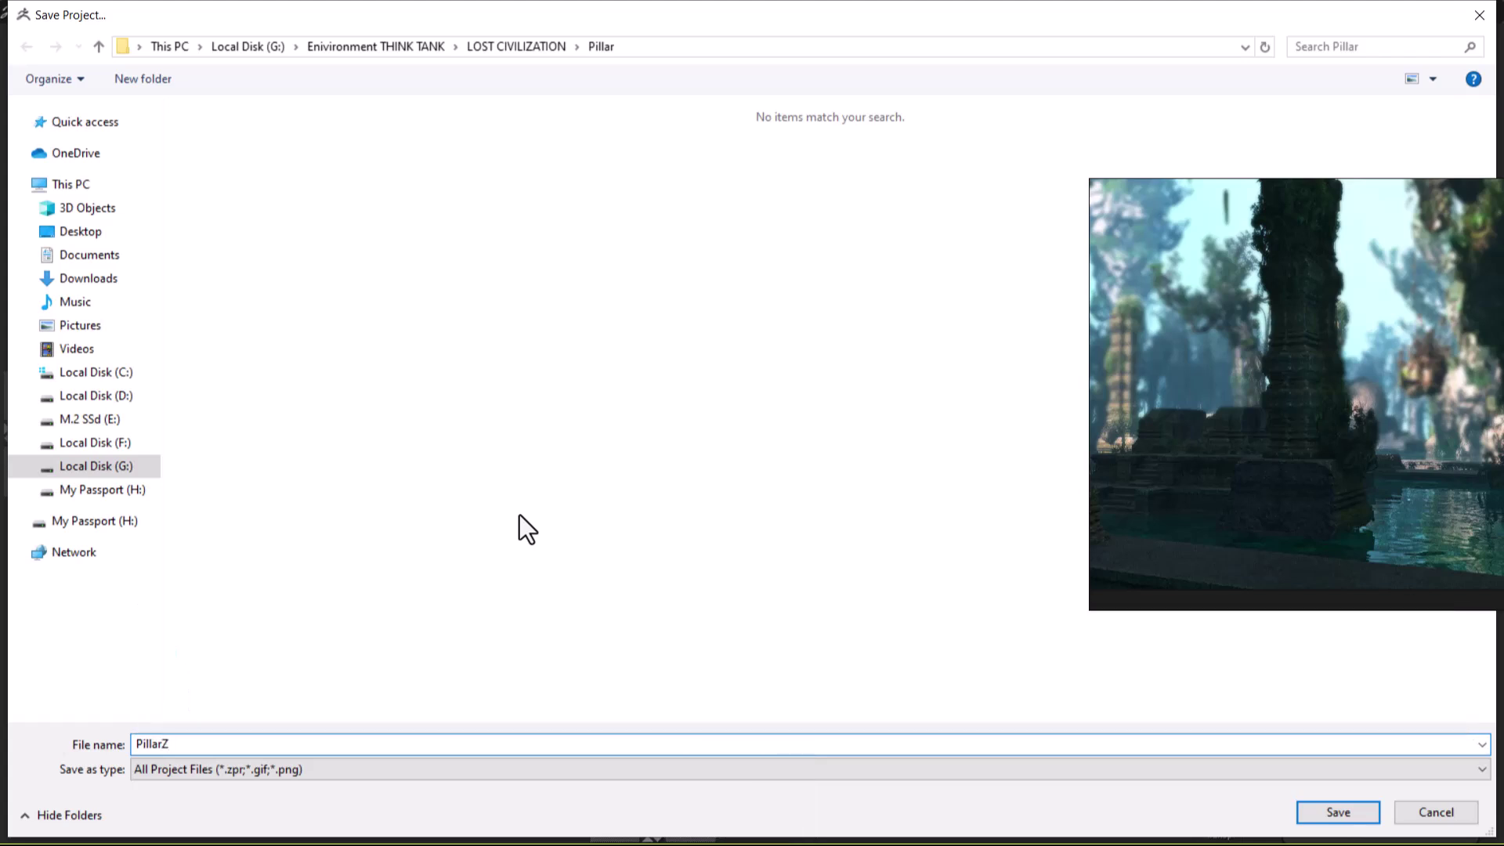
key("BackSpace")
type("Sculpting")
key("Return")
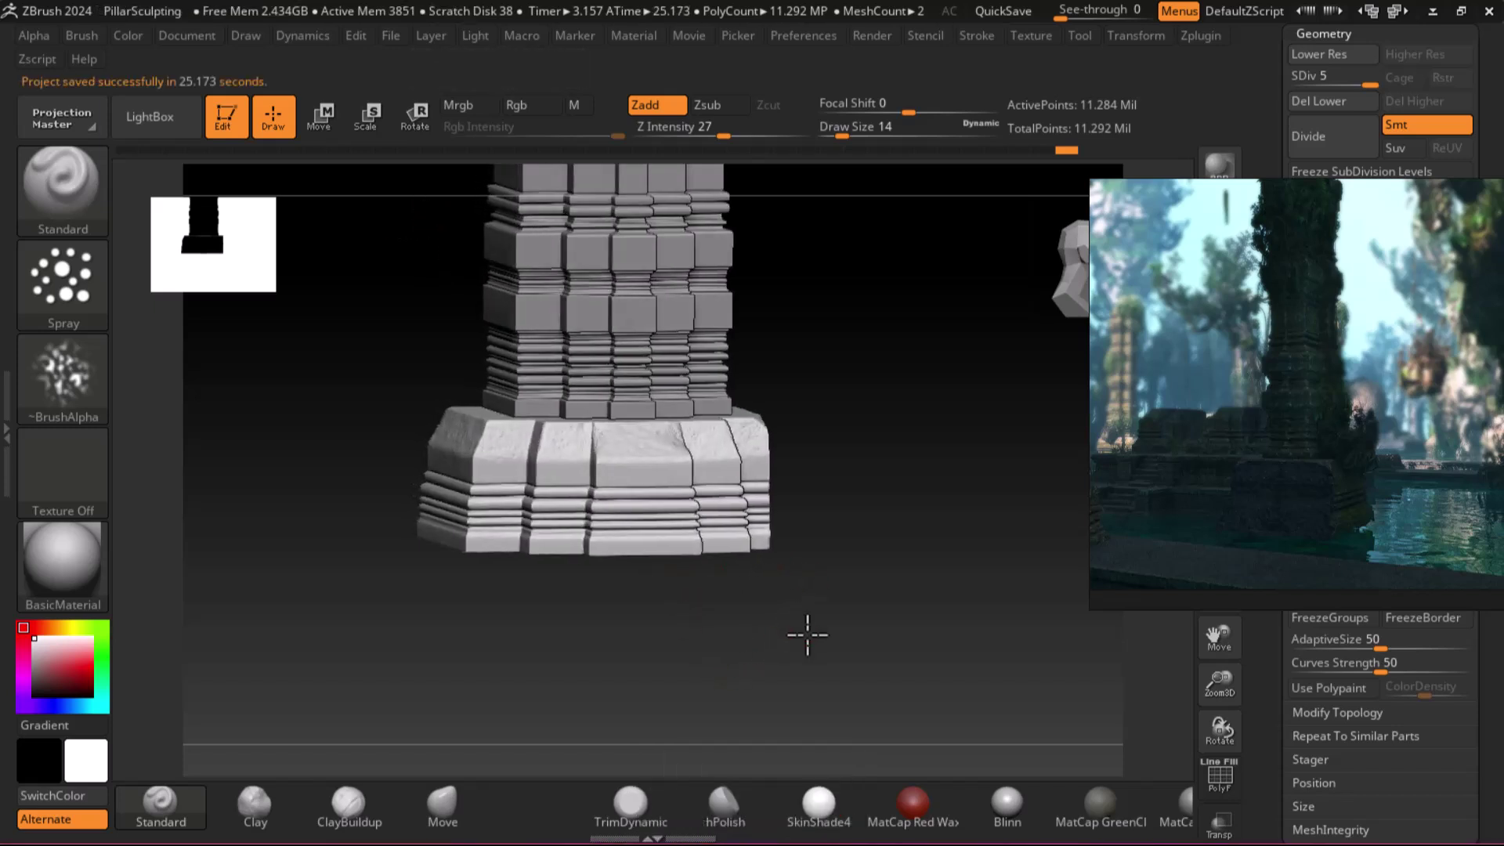
Make the pillar shaft above the base the active subtool with its polyframe shown, and divide it once with smoothing off.
left_click_drag(807, 619, 846, 699)
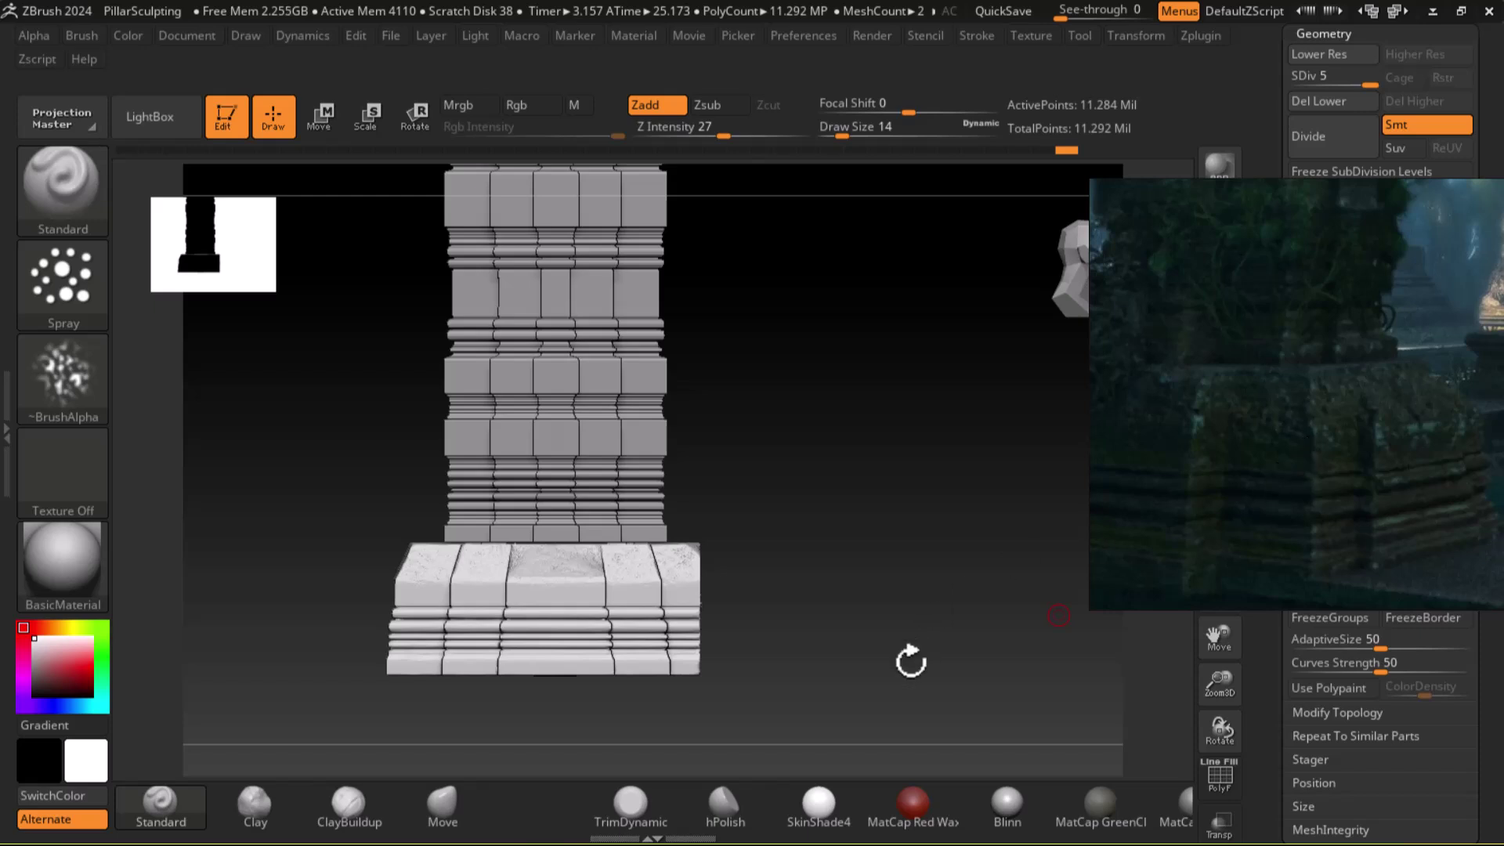
left_click_drag(924, 639, 961, 722)
left_click(779, 528, "alt")
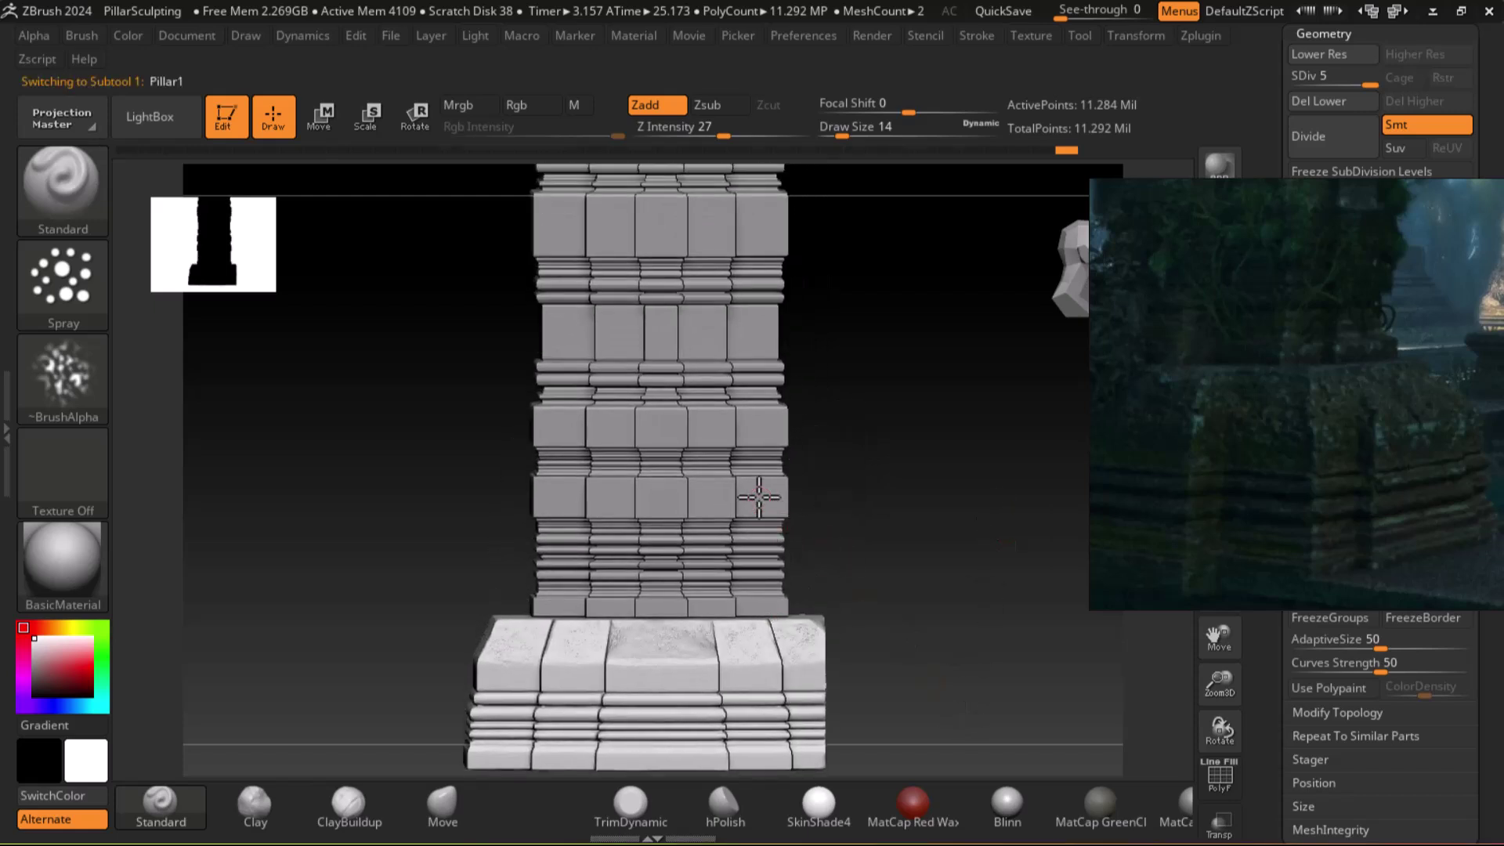
key("shift+f")
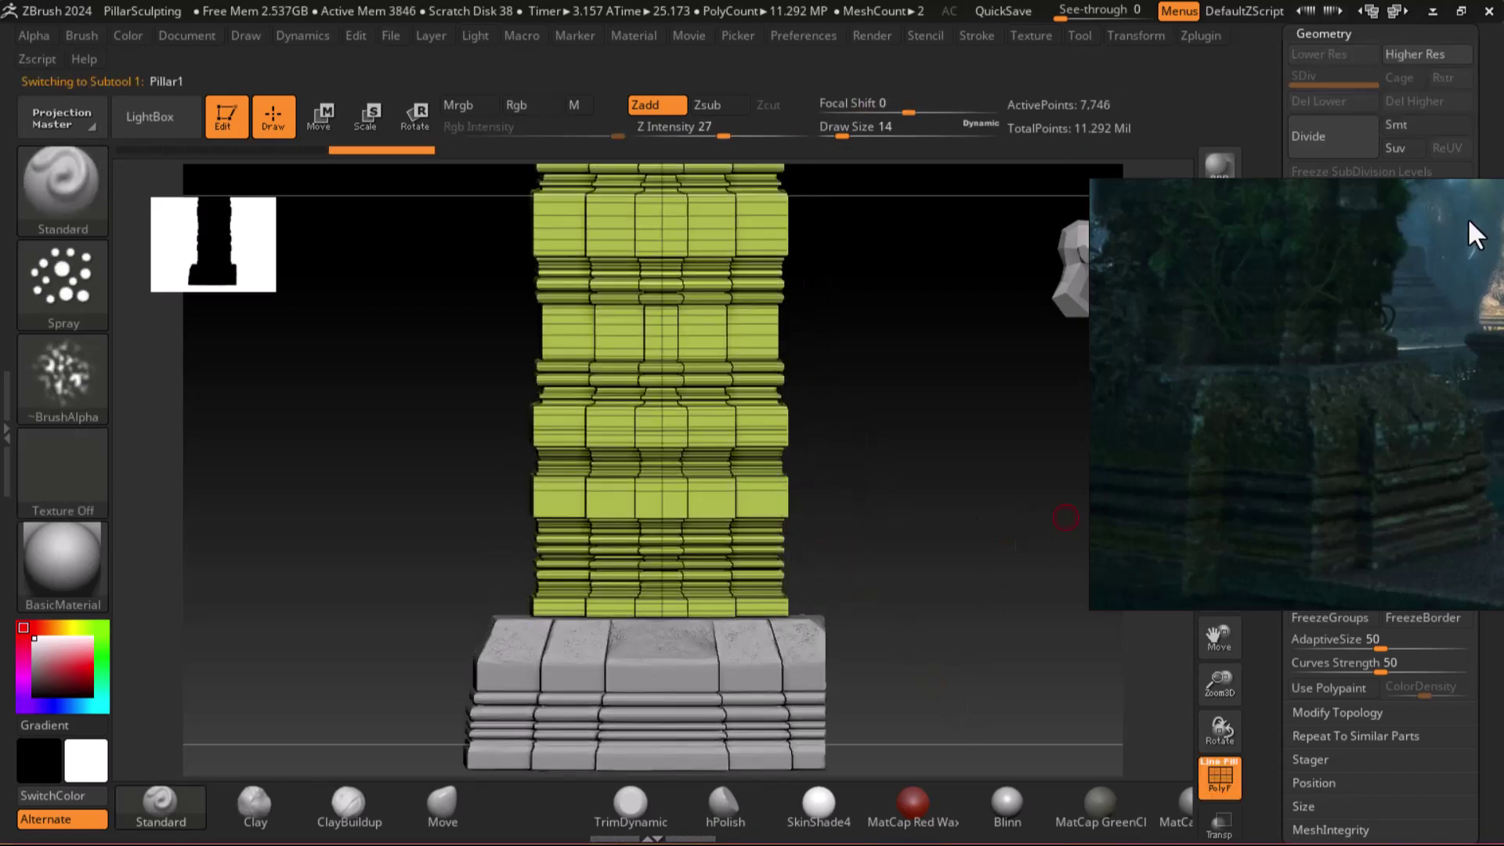
left_click(1462, 193)
left_click_drag(1012, 355, 991, 571)
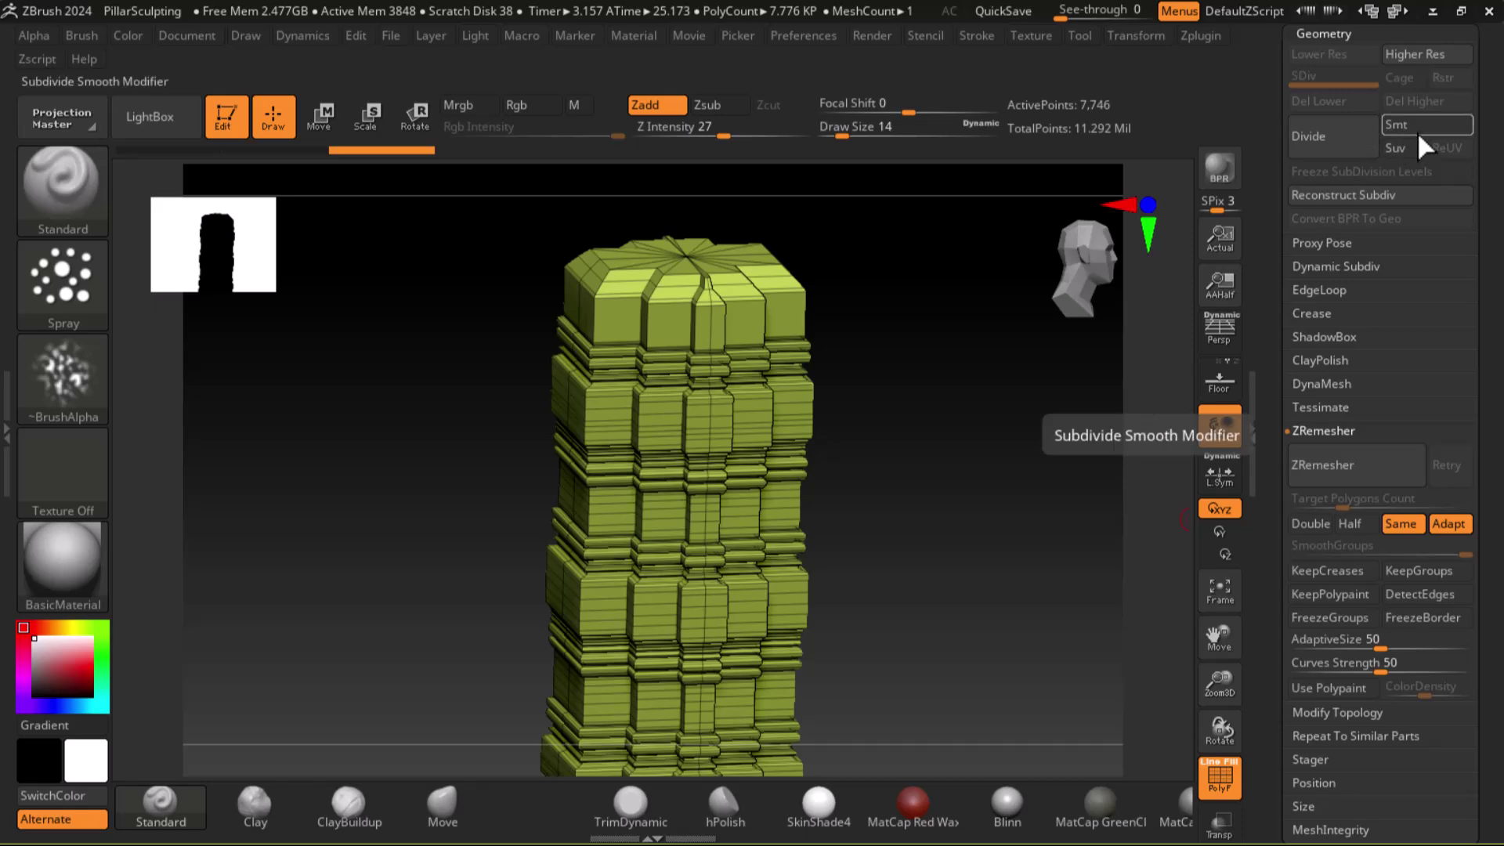
left_click(1310, 141)
mouse_move(947, 420)
right_mouse_down()
mouse_move(985, 517)
mouse_move(1031, 527)
mouse_move(1008, 510)
mouse_move(1044, 588)
mouse_move(1037, 576)
right_mouse_up()
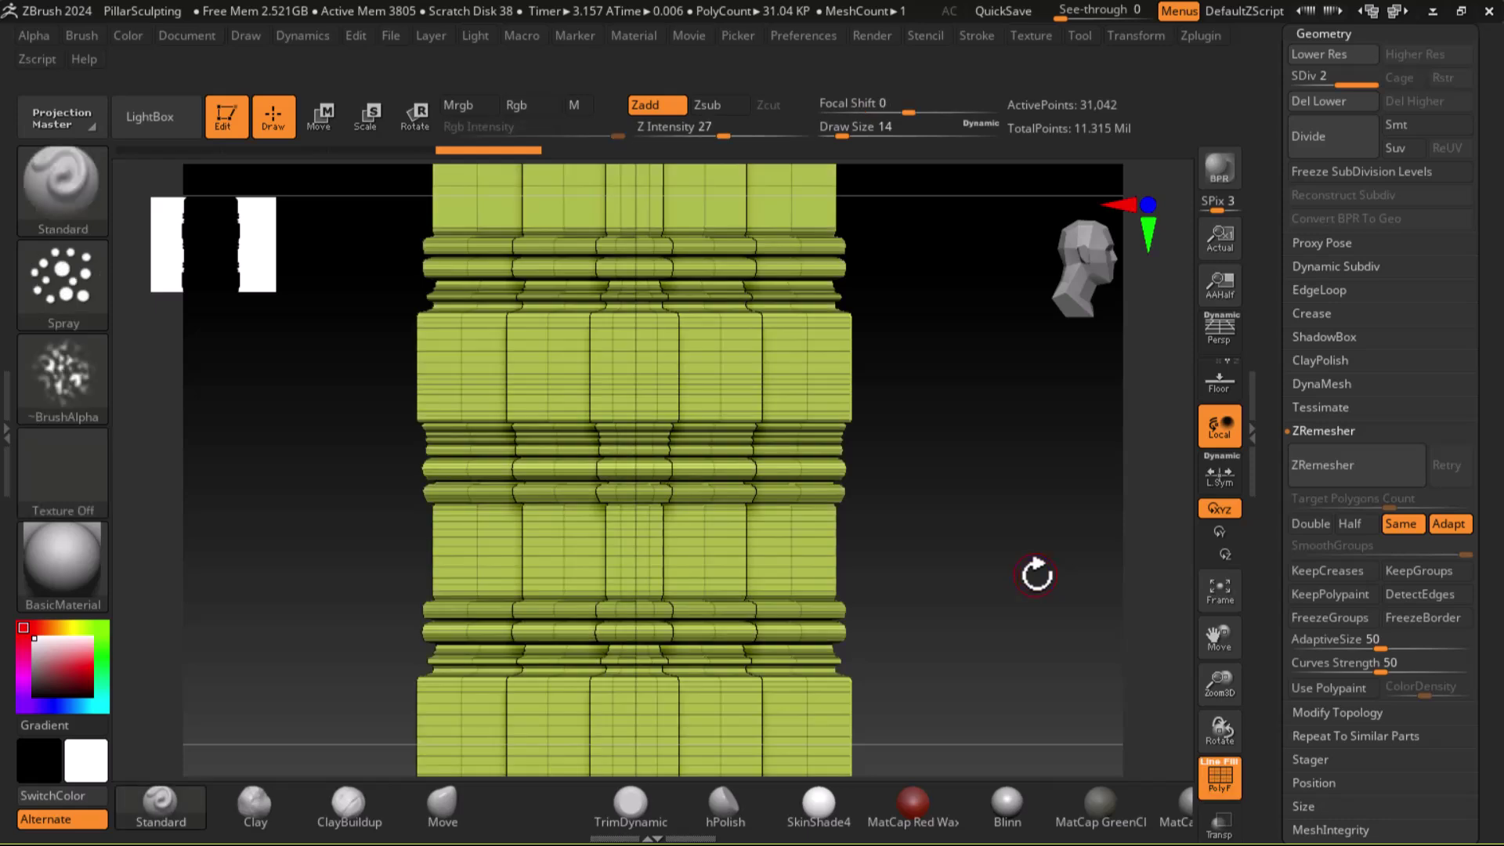
Switch to the PillarV3 scene in Maya, accept its autosave and select the pillar shaft.
key("alt+Tab")
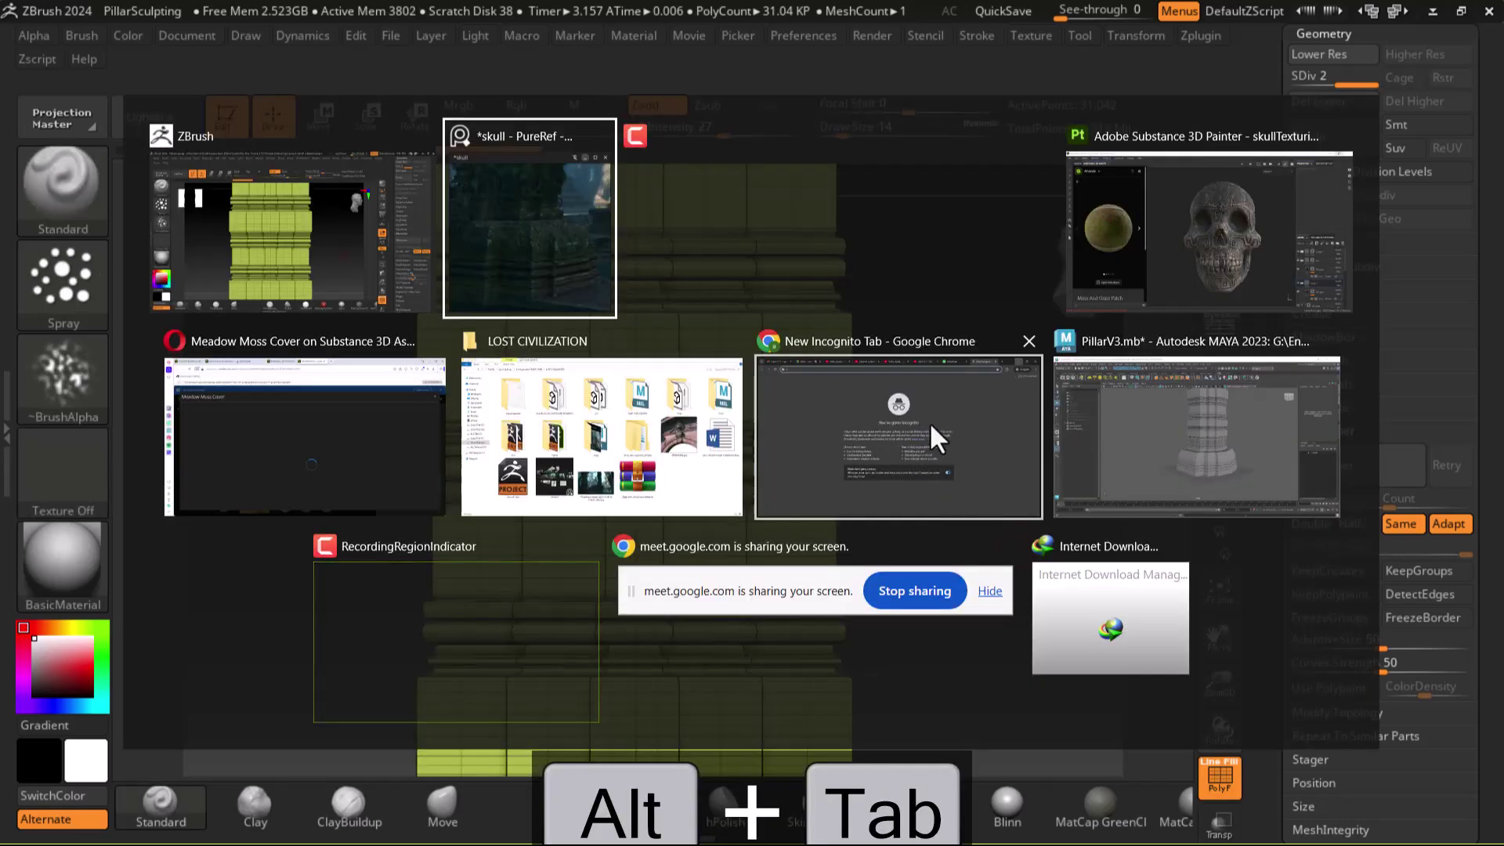
left_click(1136, 439)
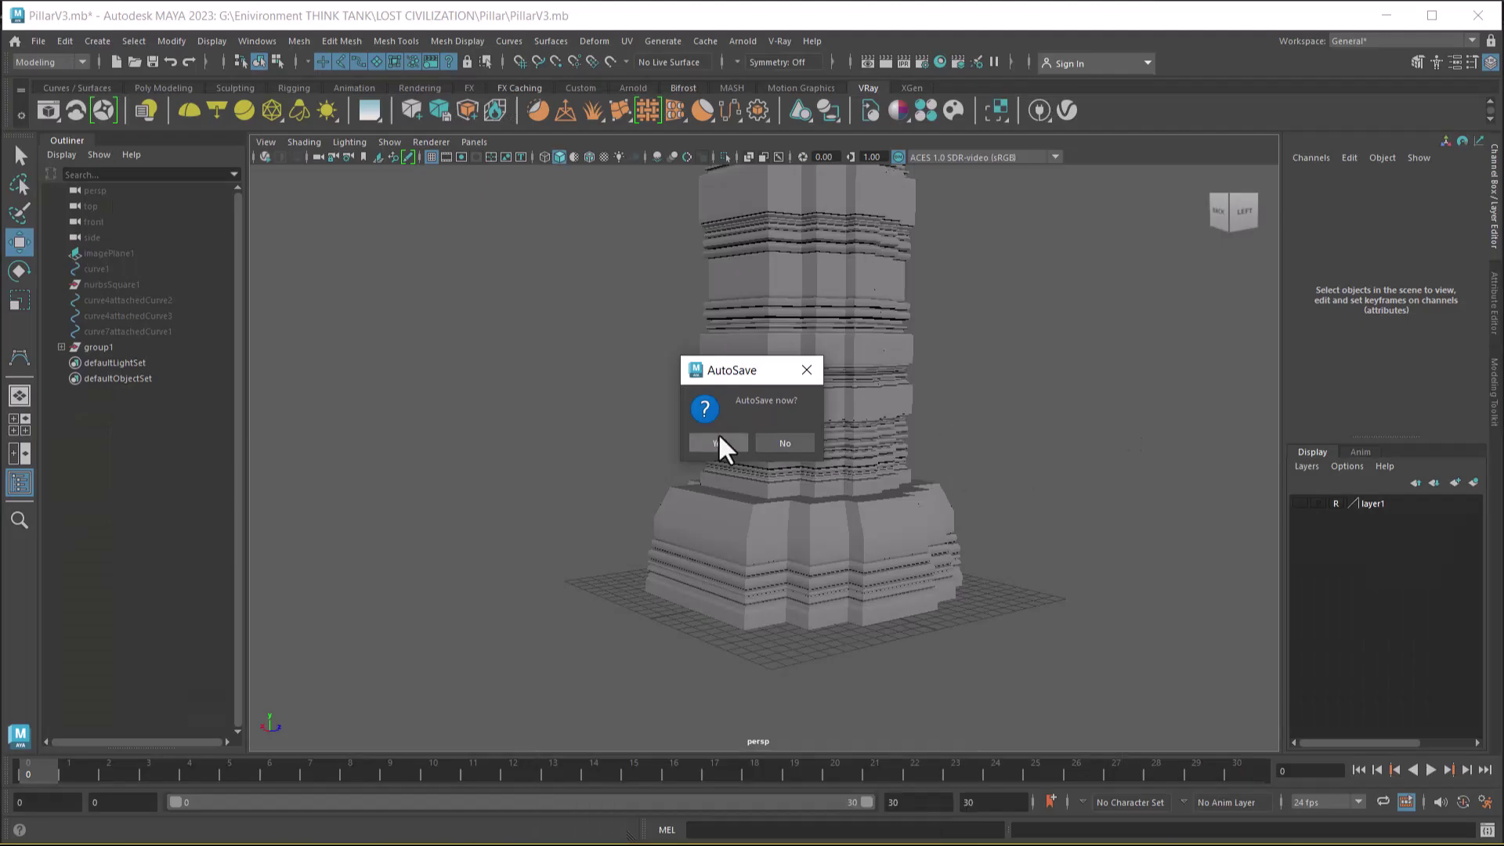
left_click(719, 436)
left_click(760, 336)
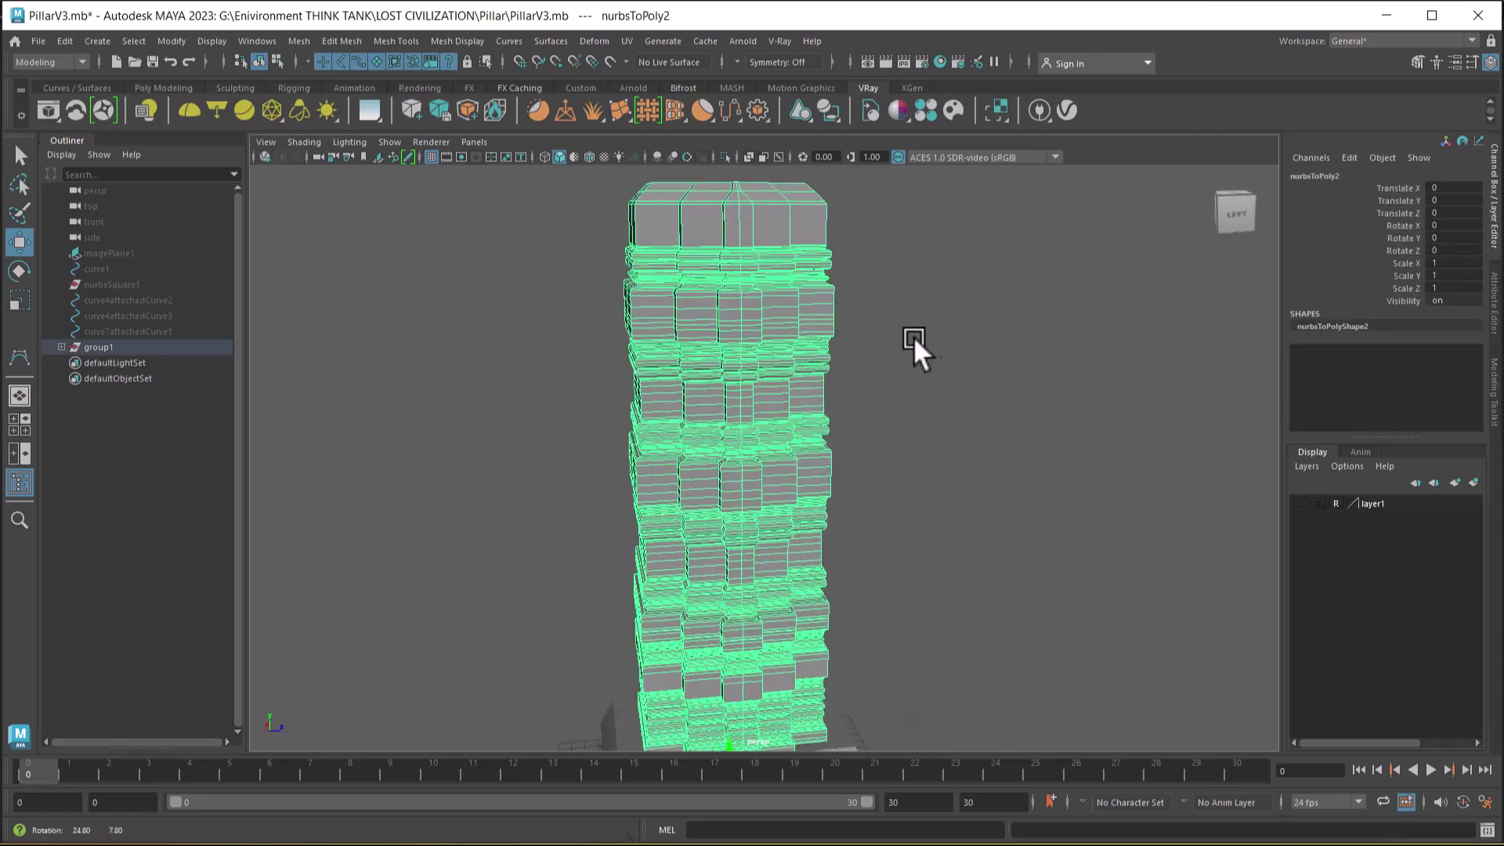
Try moving the vertical edge loop in the middle of the shaft's central column, and undo the move.
scroll(750, 392, "up", 8)
right_click_drag(925, 397, 924, 362)
double_click(921, 446)
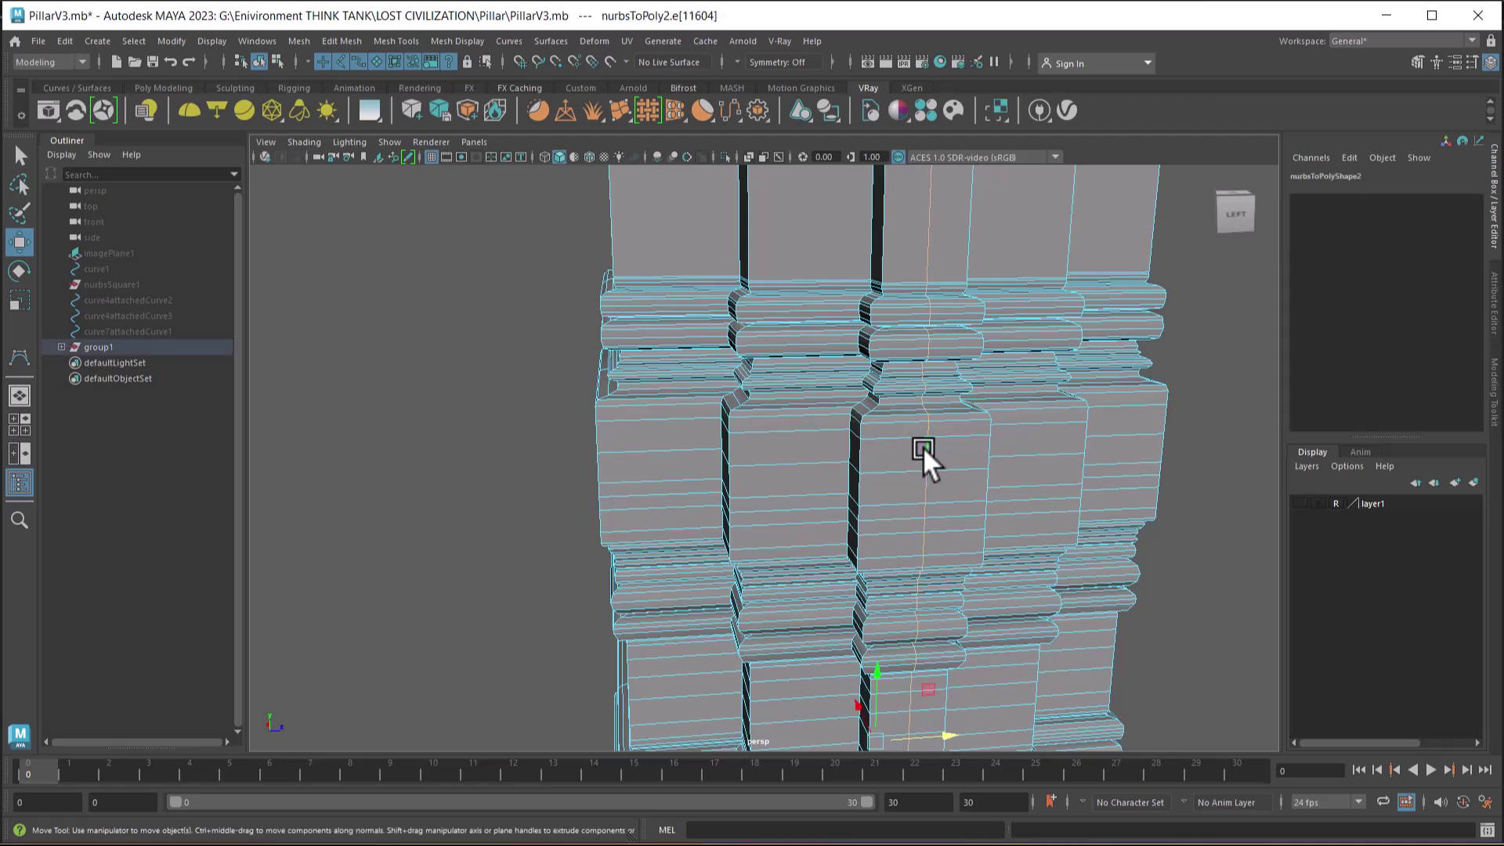
middle_click_drag(979, 542, 903, 434, "alt")
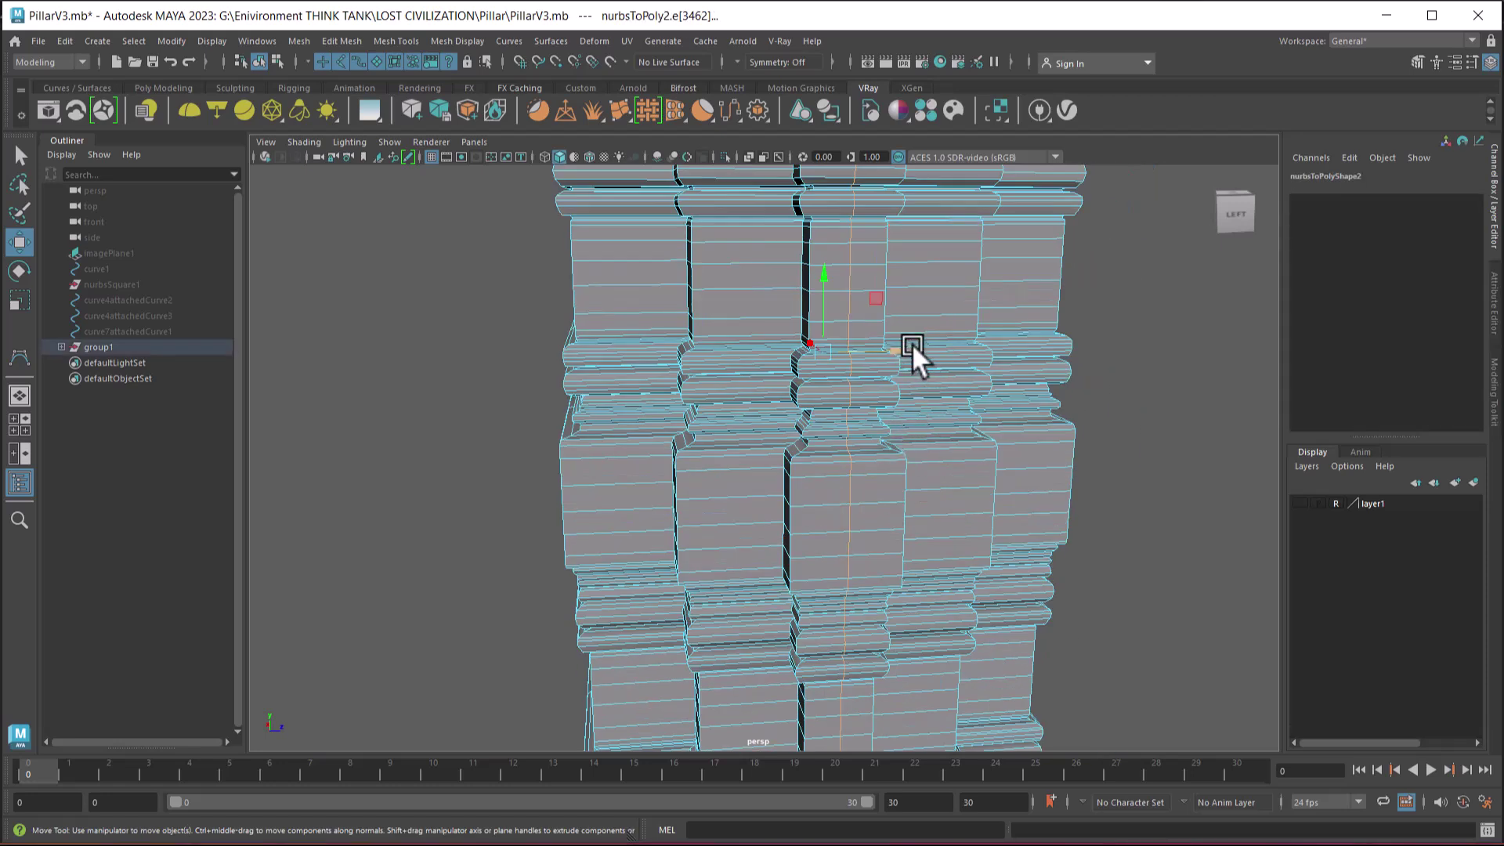
left_click_drag(887, 351, 909, 461)
key("ctrl+z")
key("ctrl+z")
key("ctrl+z")
key("ctrl+z")
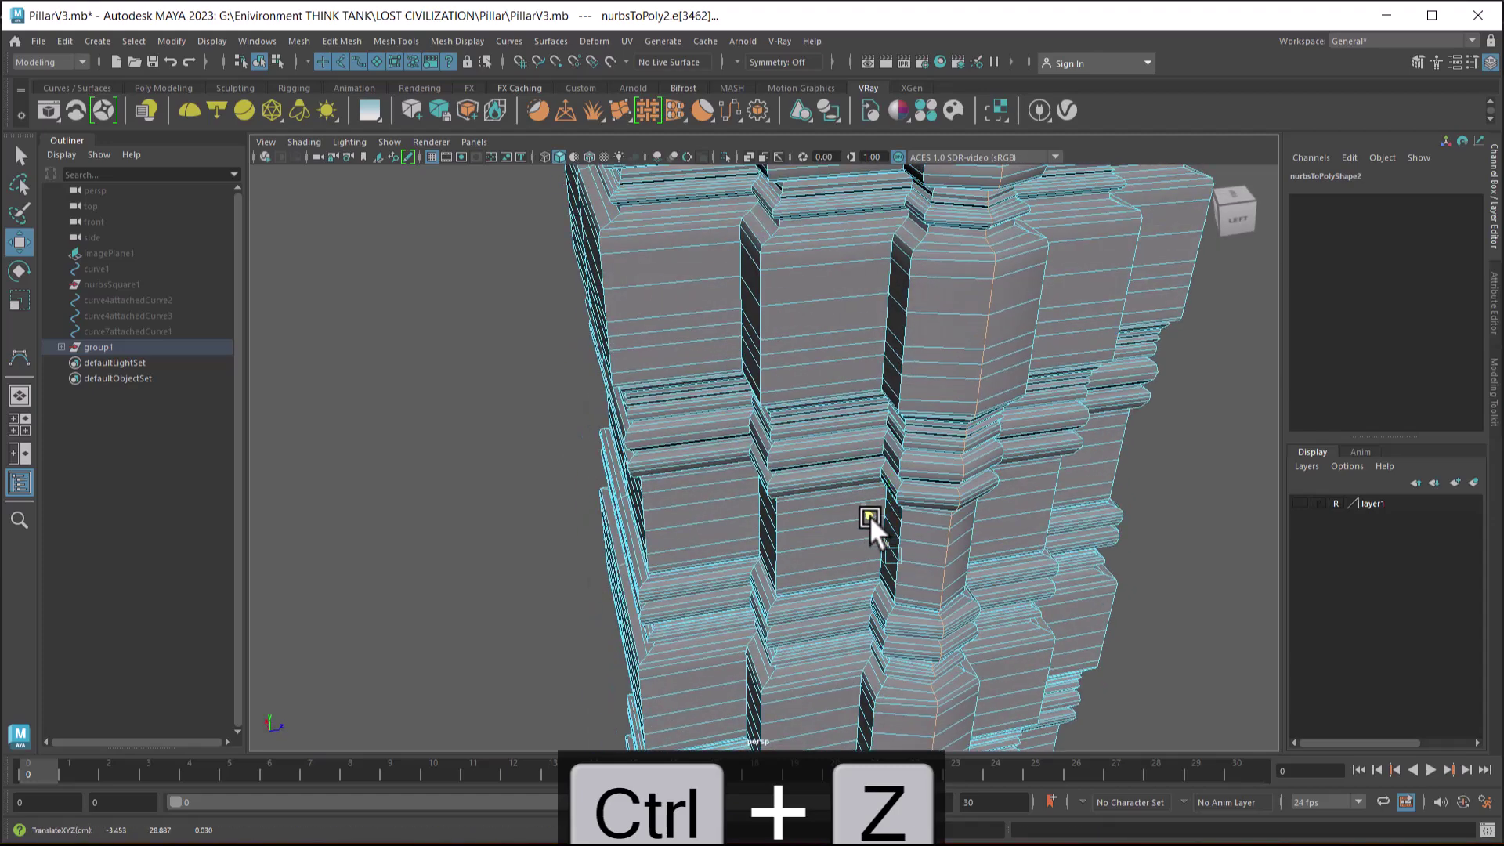
key("ctrl+z")
Try pulling the vertical edge loop on the shaft's wide adjoining side outward, and undo the change.
left_click_drag(883, 430, 955, 415, "alt")
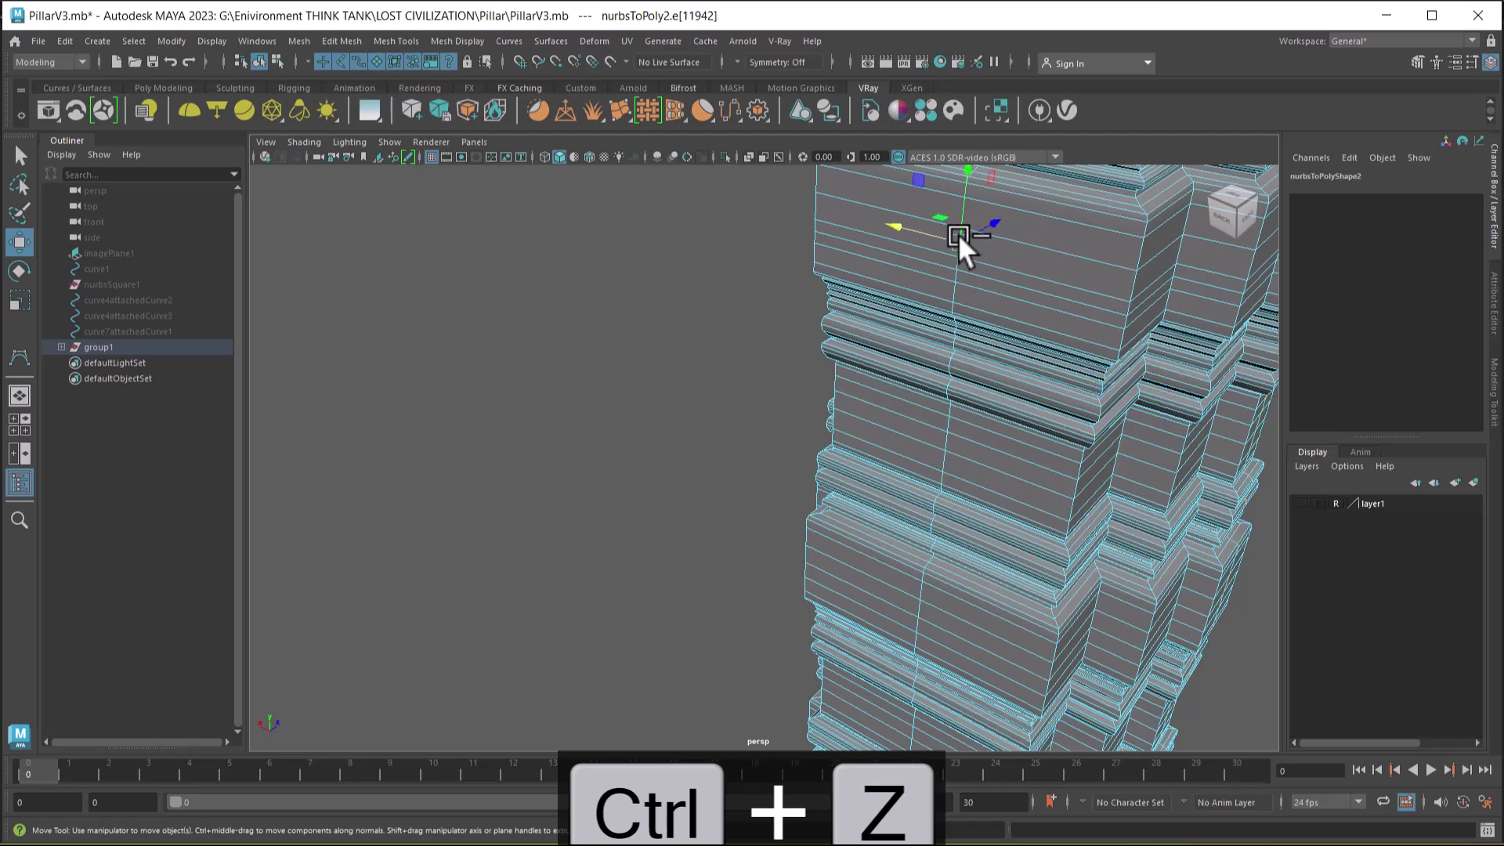
double_click(960, 234)
left_click_drag(1004, 532, 989, 542)
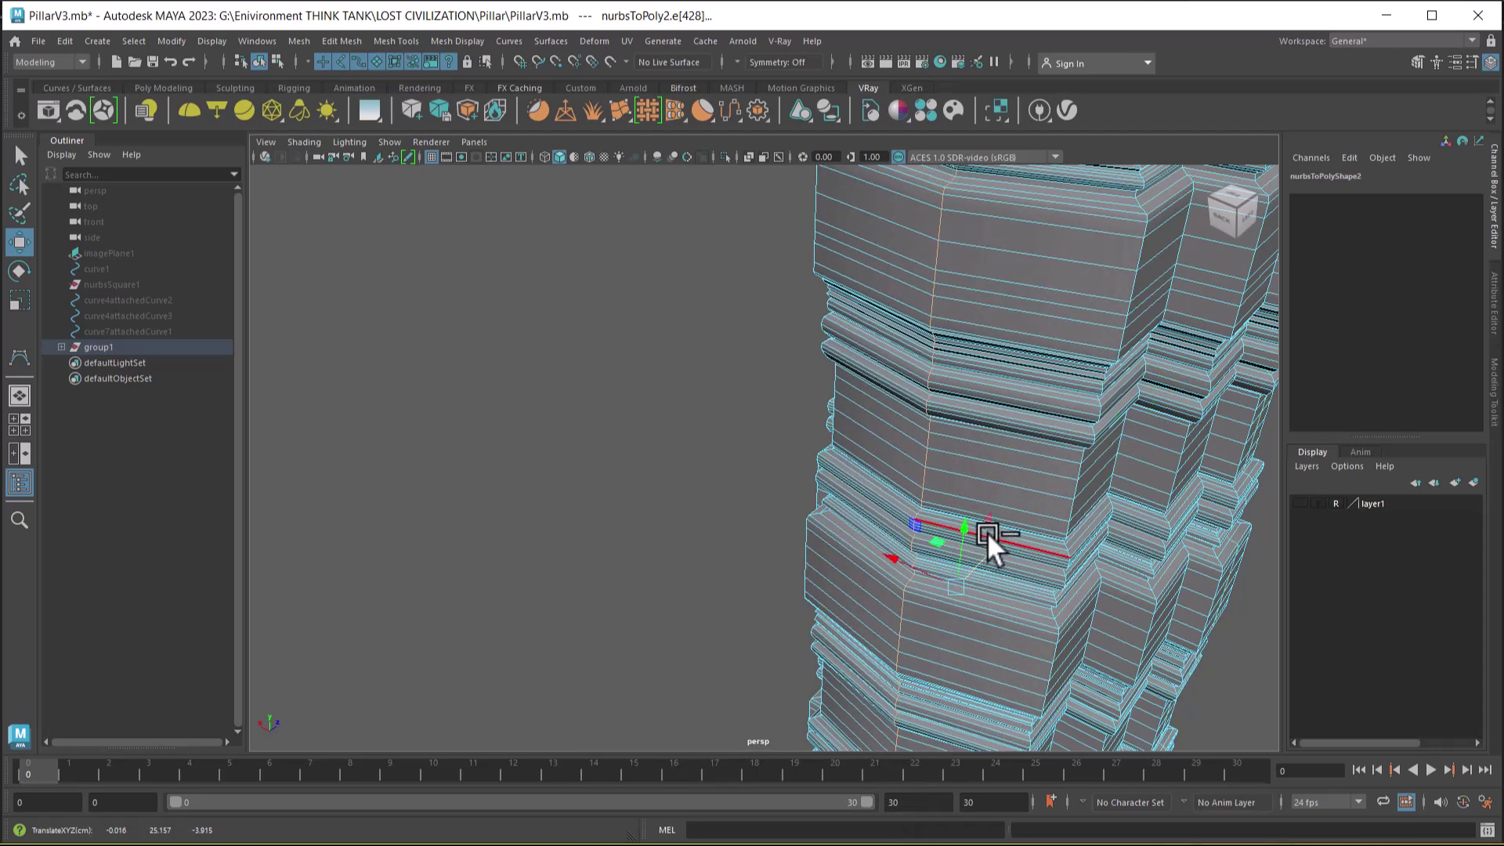
key("ctrl+z")
Switch back to ZBrush, divide the pillar shaft two more times with smoothing off, and undo the stray stroke on its top block.
key("alt+Tab")
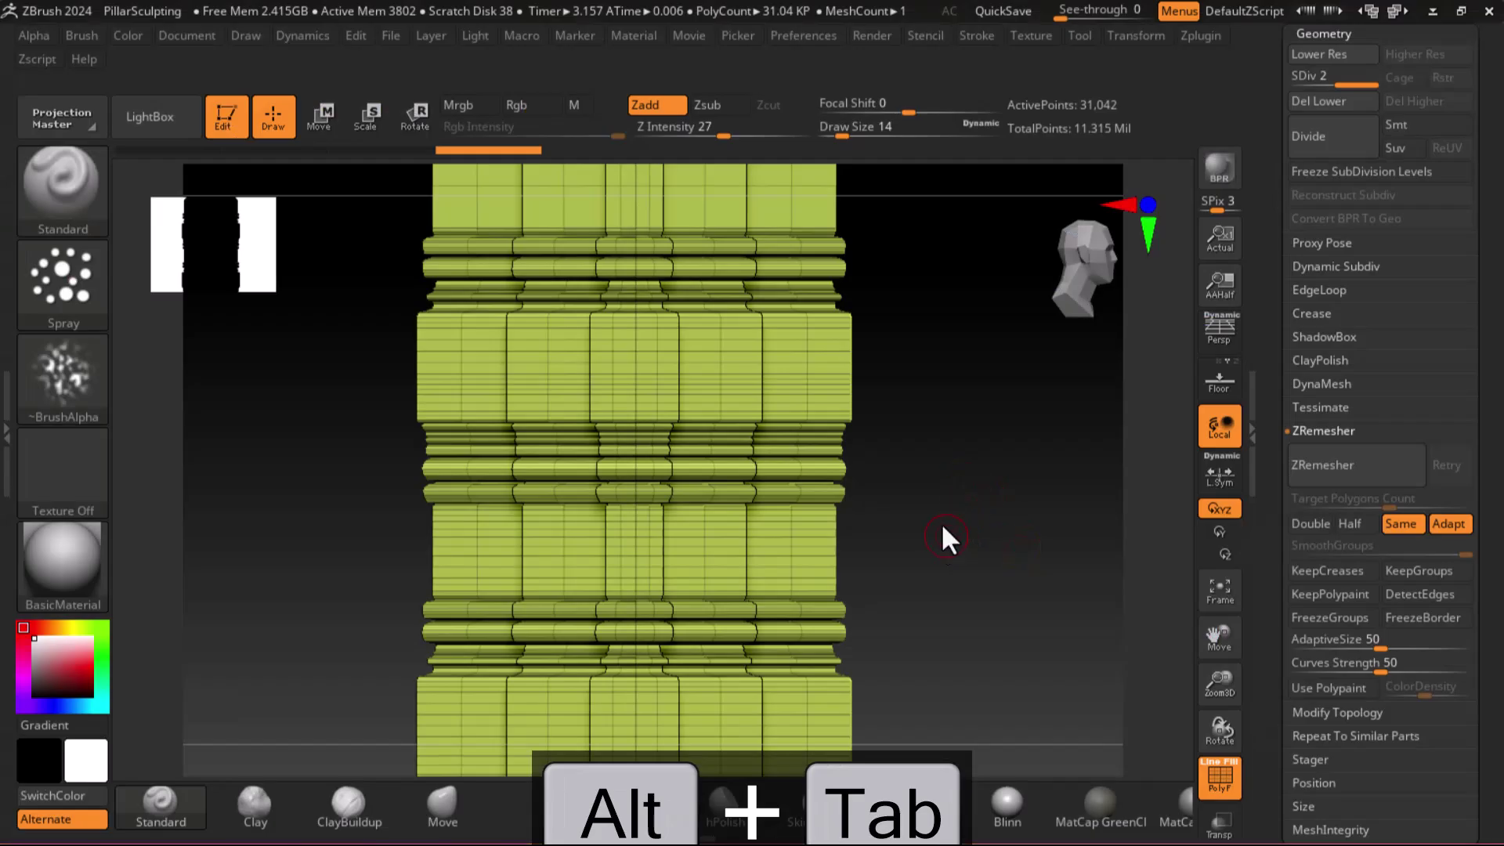
left_click_drag(990, 431, 1053, 557)
left_click(1318, 129)
left_click(1318, 129)
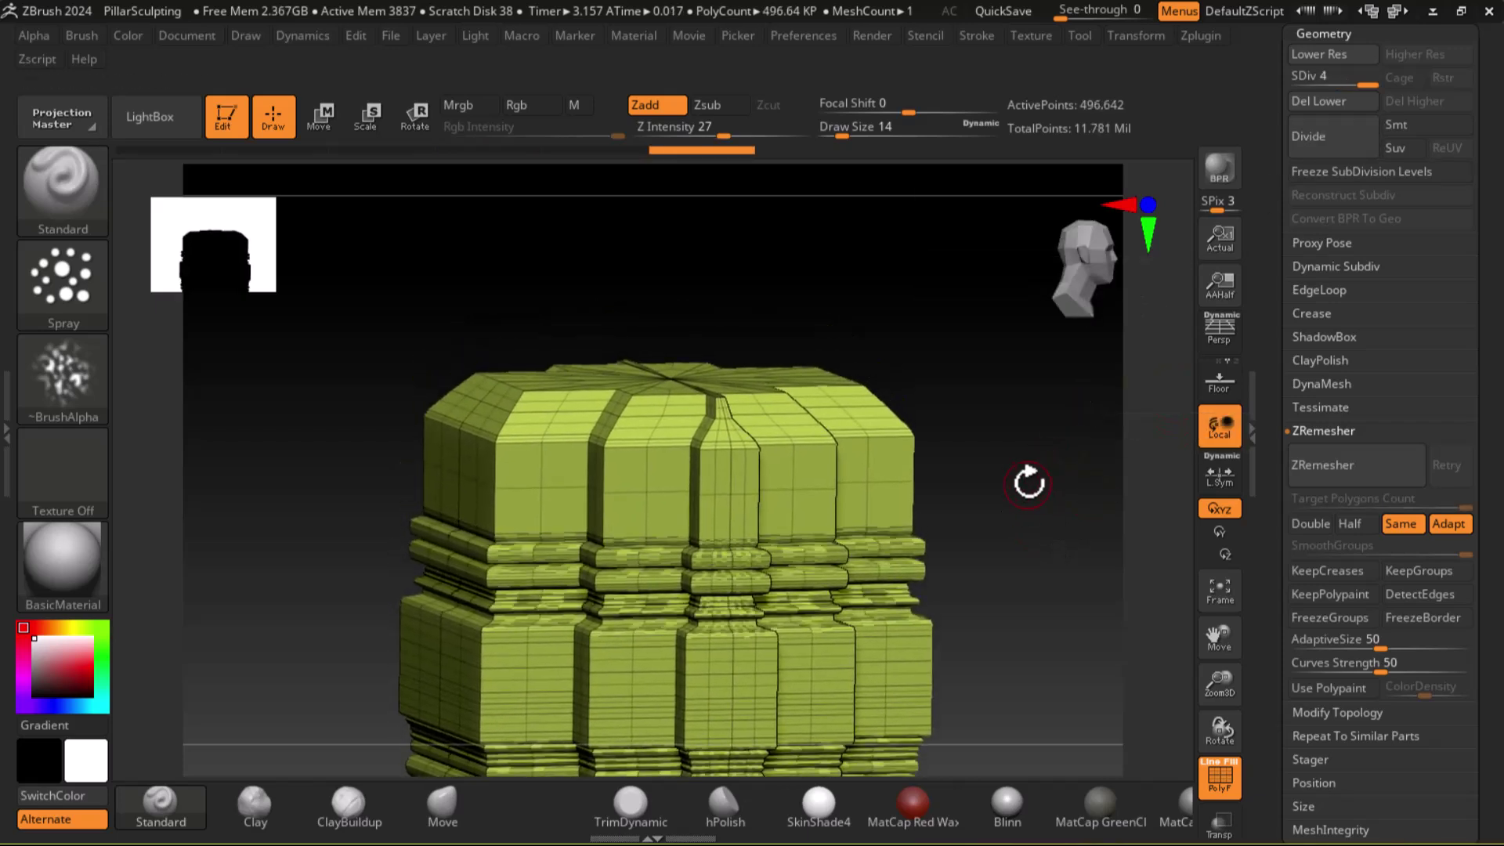
left_click_drag(1024, 481, 1060, 506)
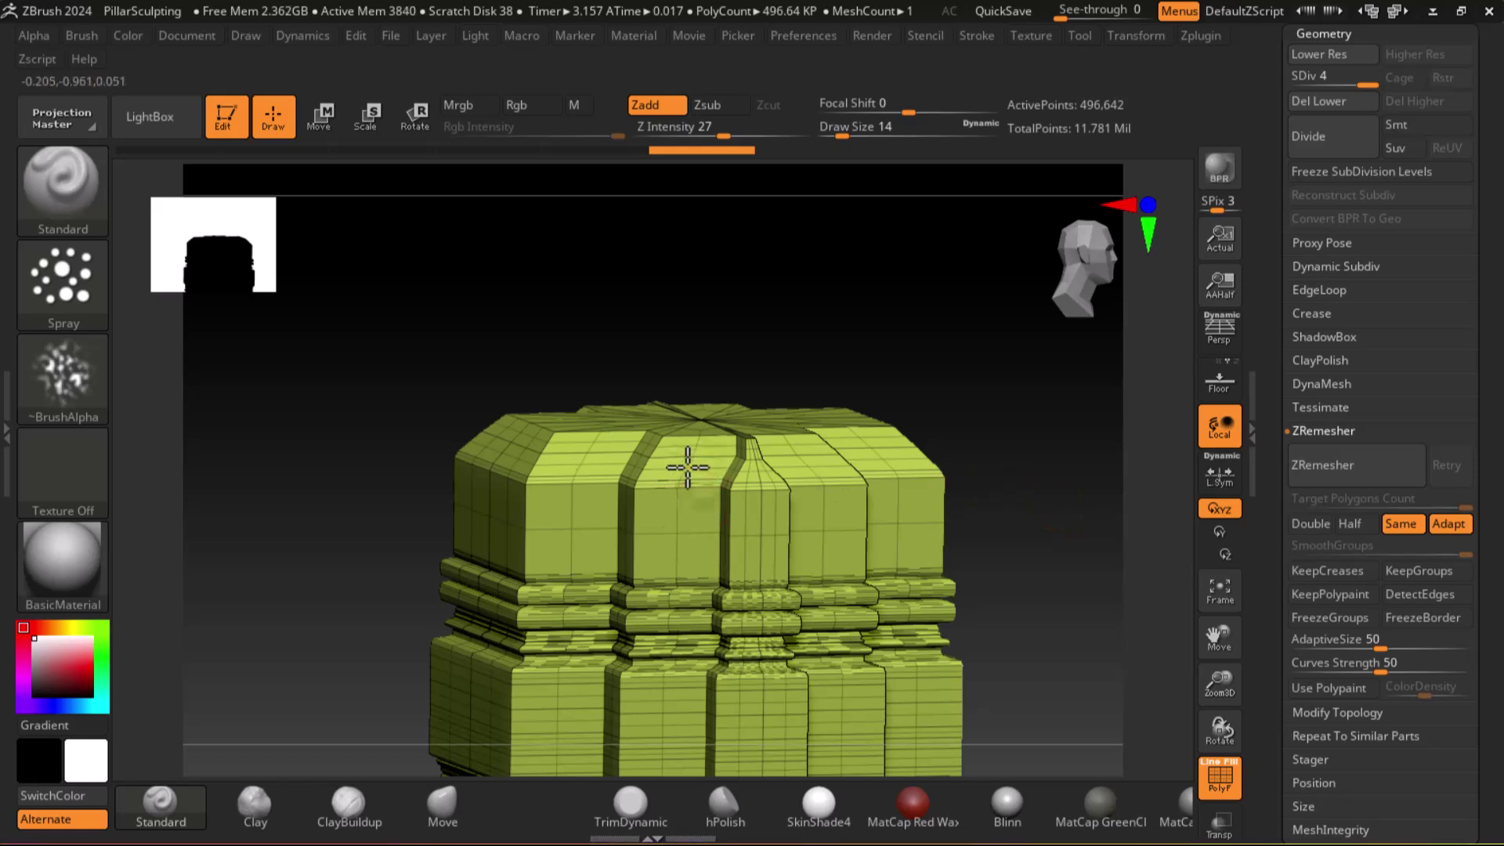
key("ctrl+z")
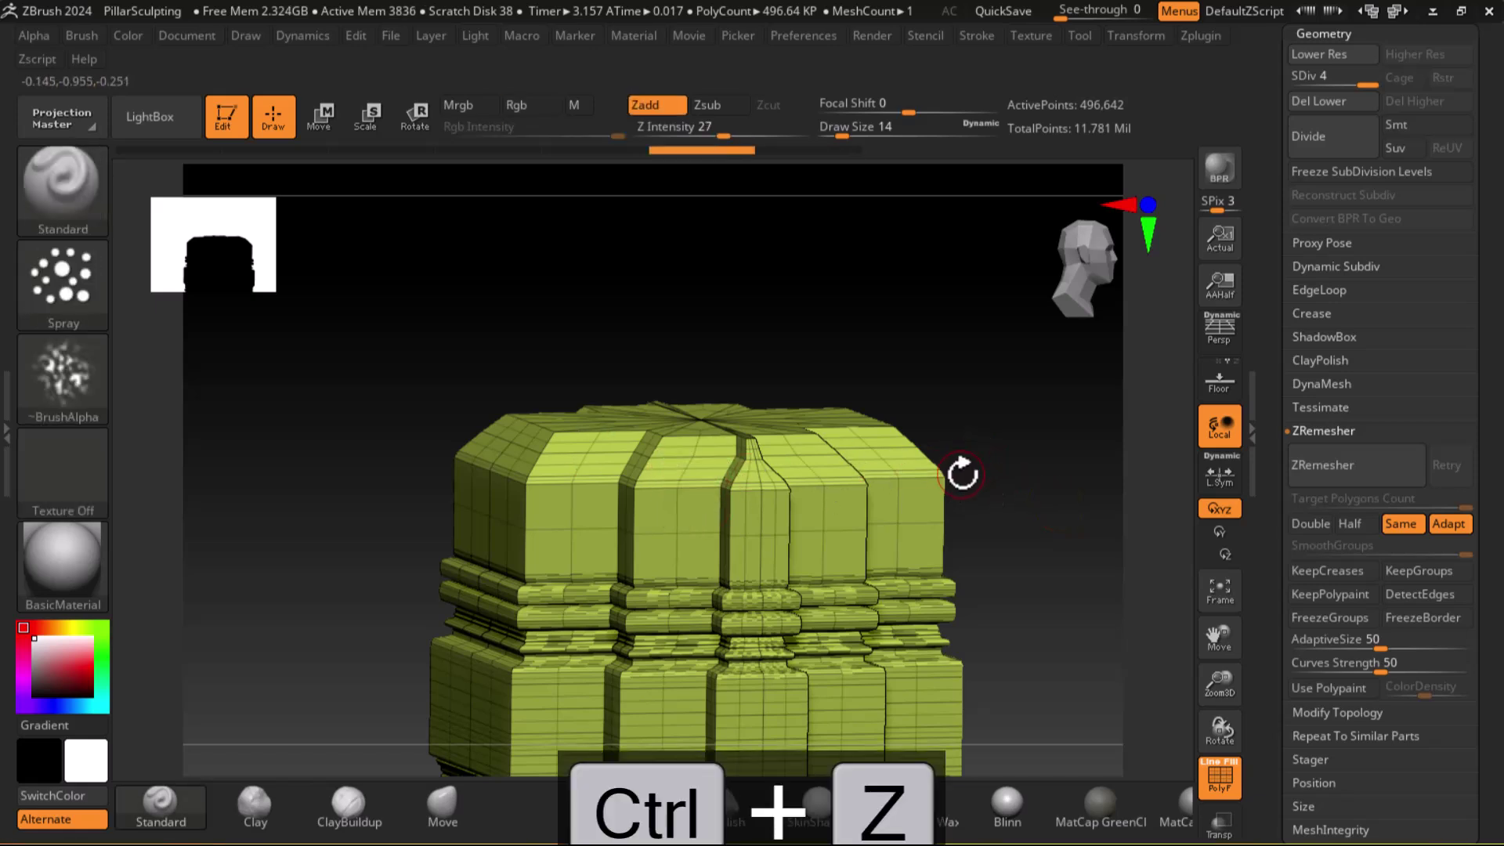
Bring up the reference board at the photo of the ruined pillar's top and turn off the shaft's wireframe display.
key("super")
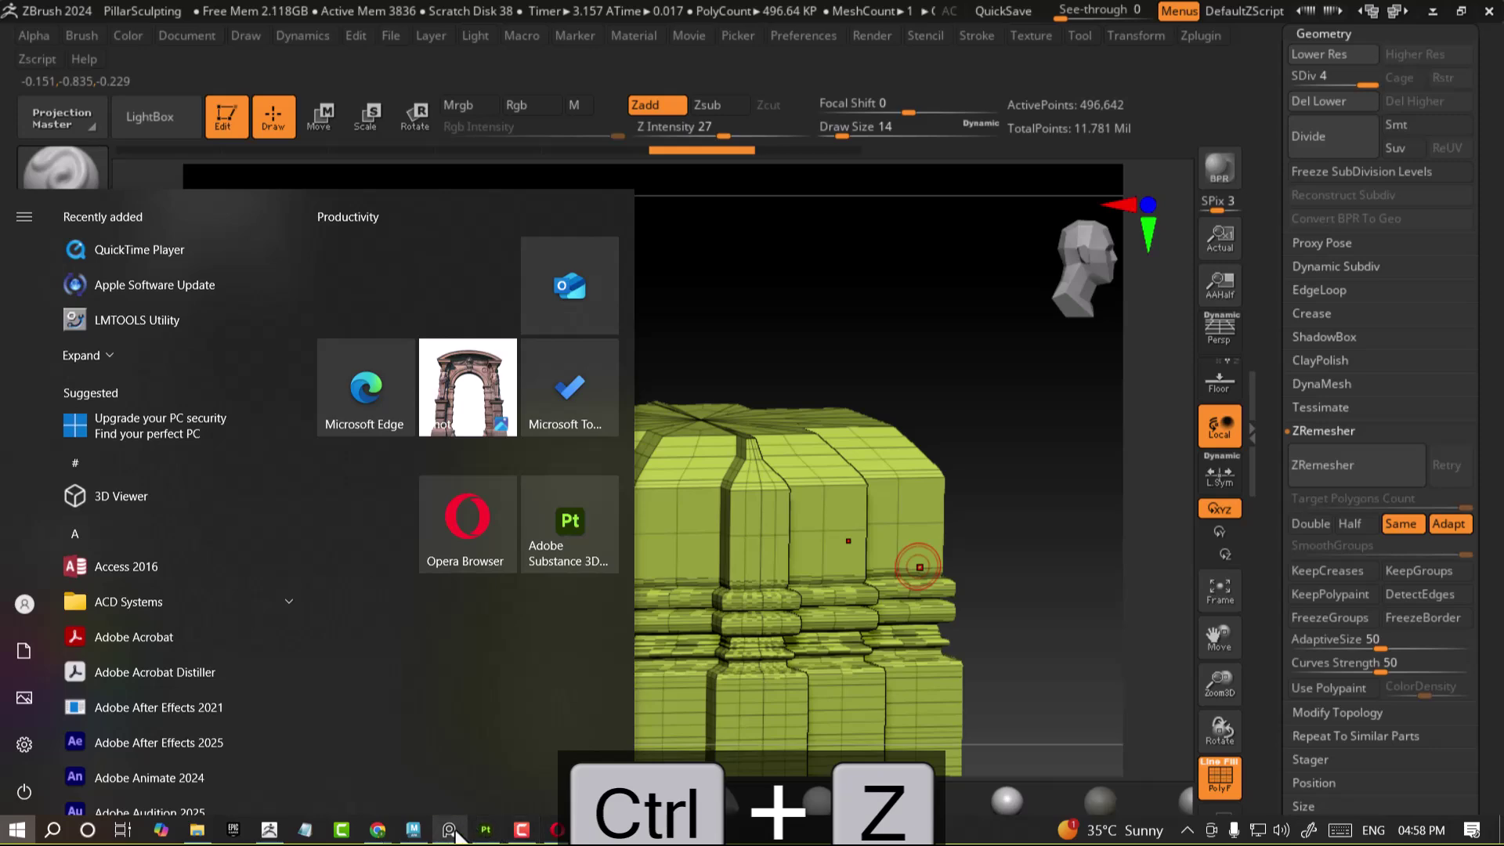
left_click(449, 830)
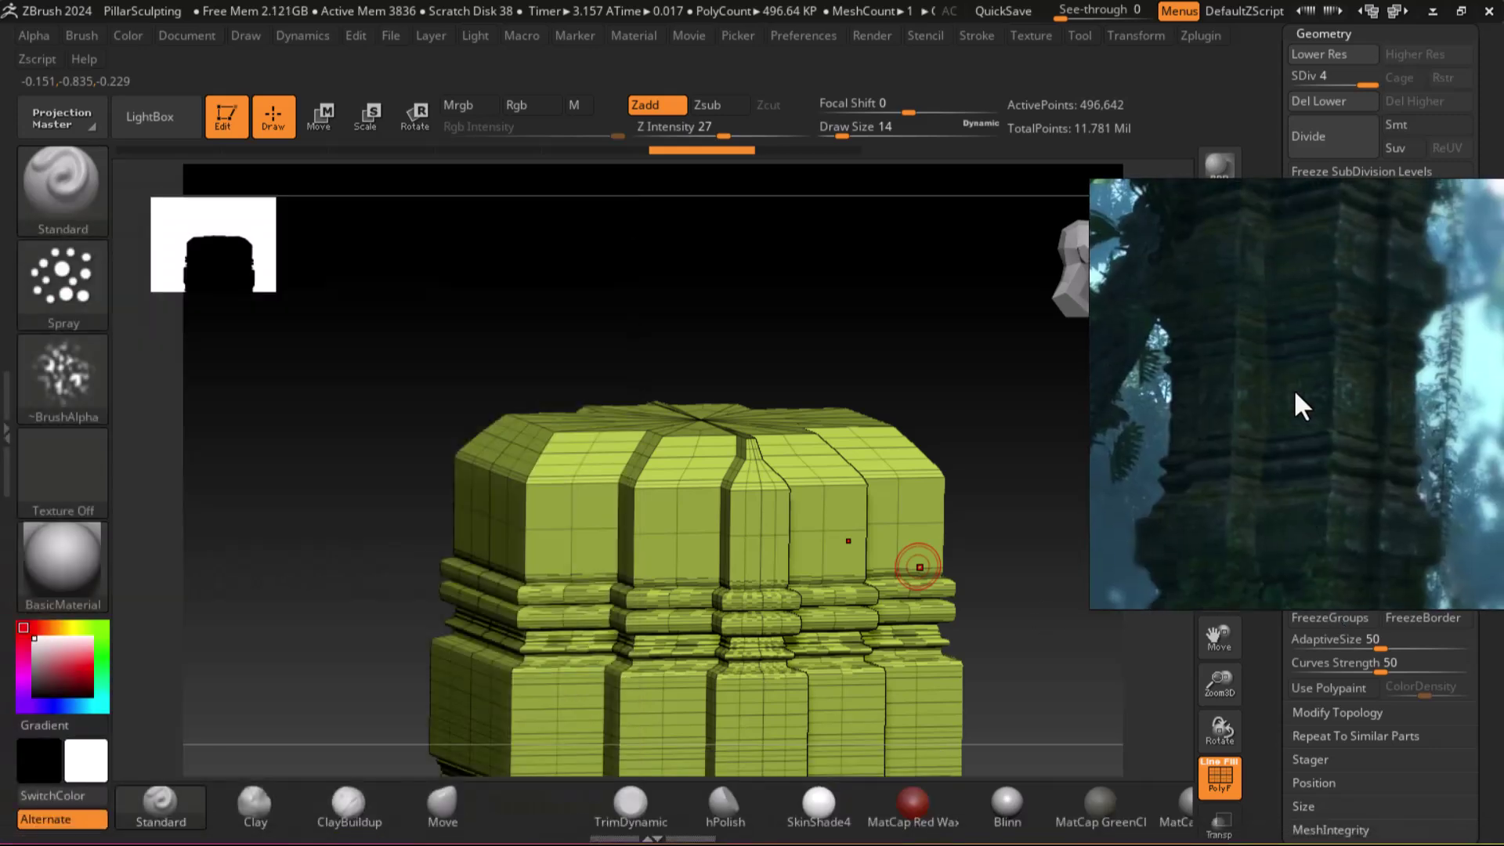
scroll(1348, 415, "down", 3)
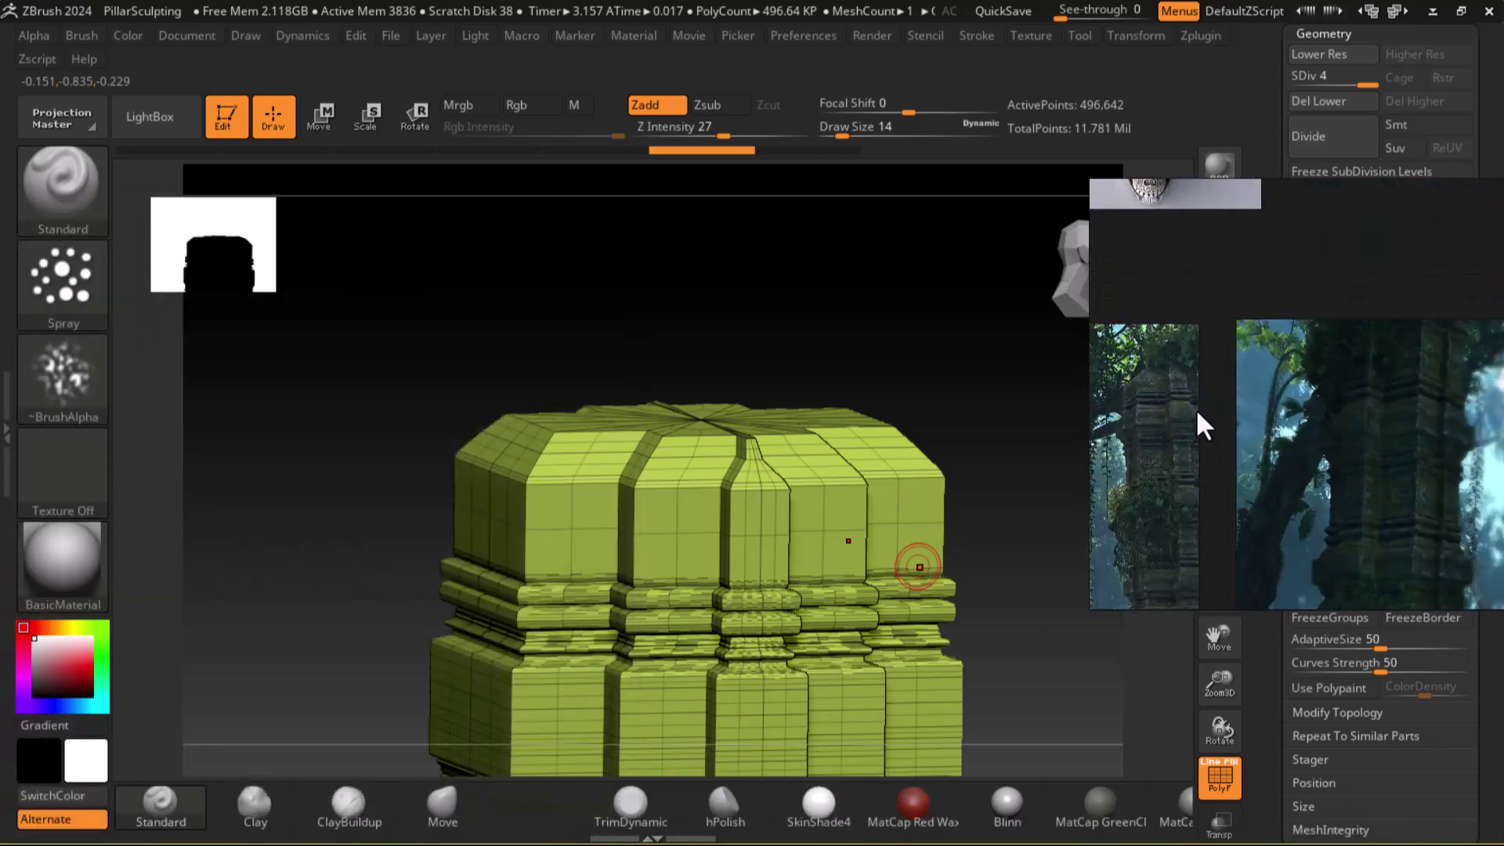
scroll(1272, 463, "up", 5)
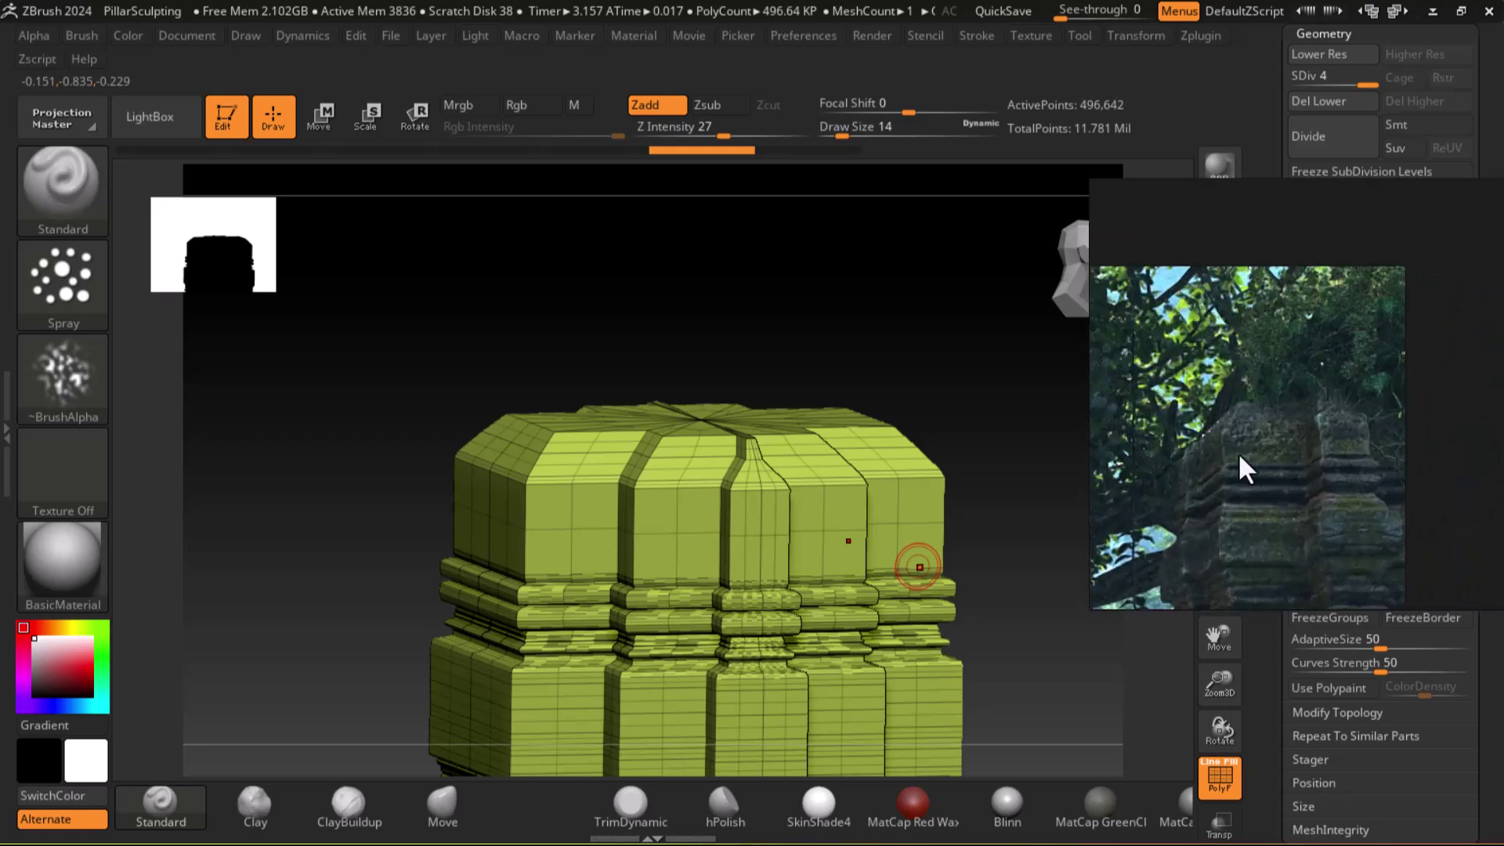
key("shift+f")
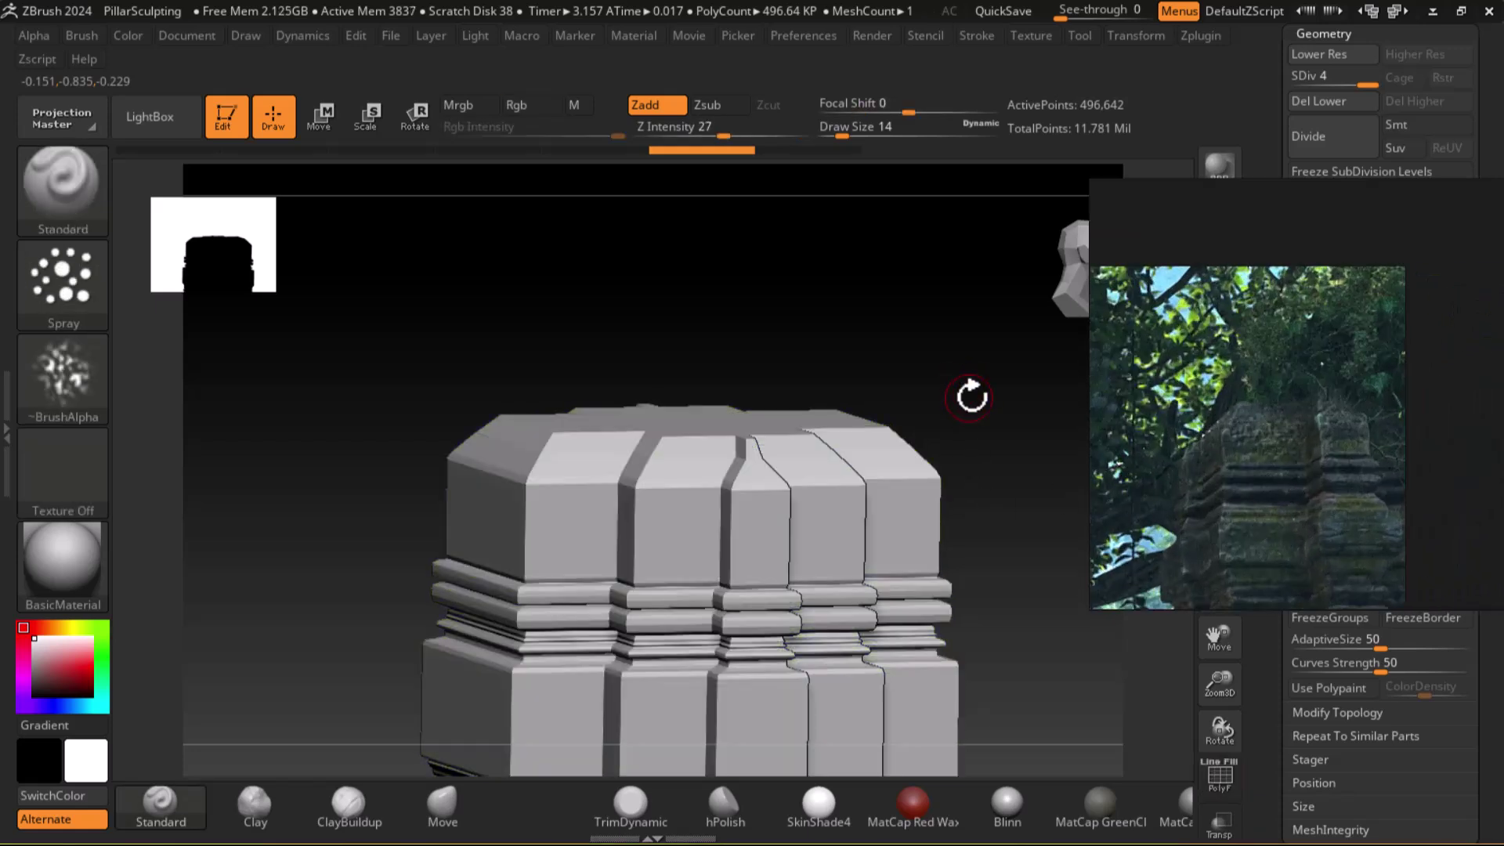
With the TrimDynamic brush, wear down the sloped rim and recessed corners around the central column on the shaft's top block.
left_click_drag(968, 397, 972, 413)
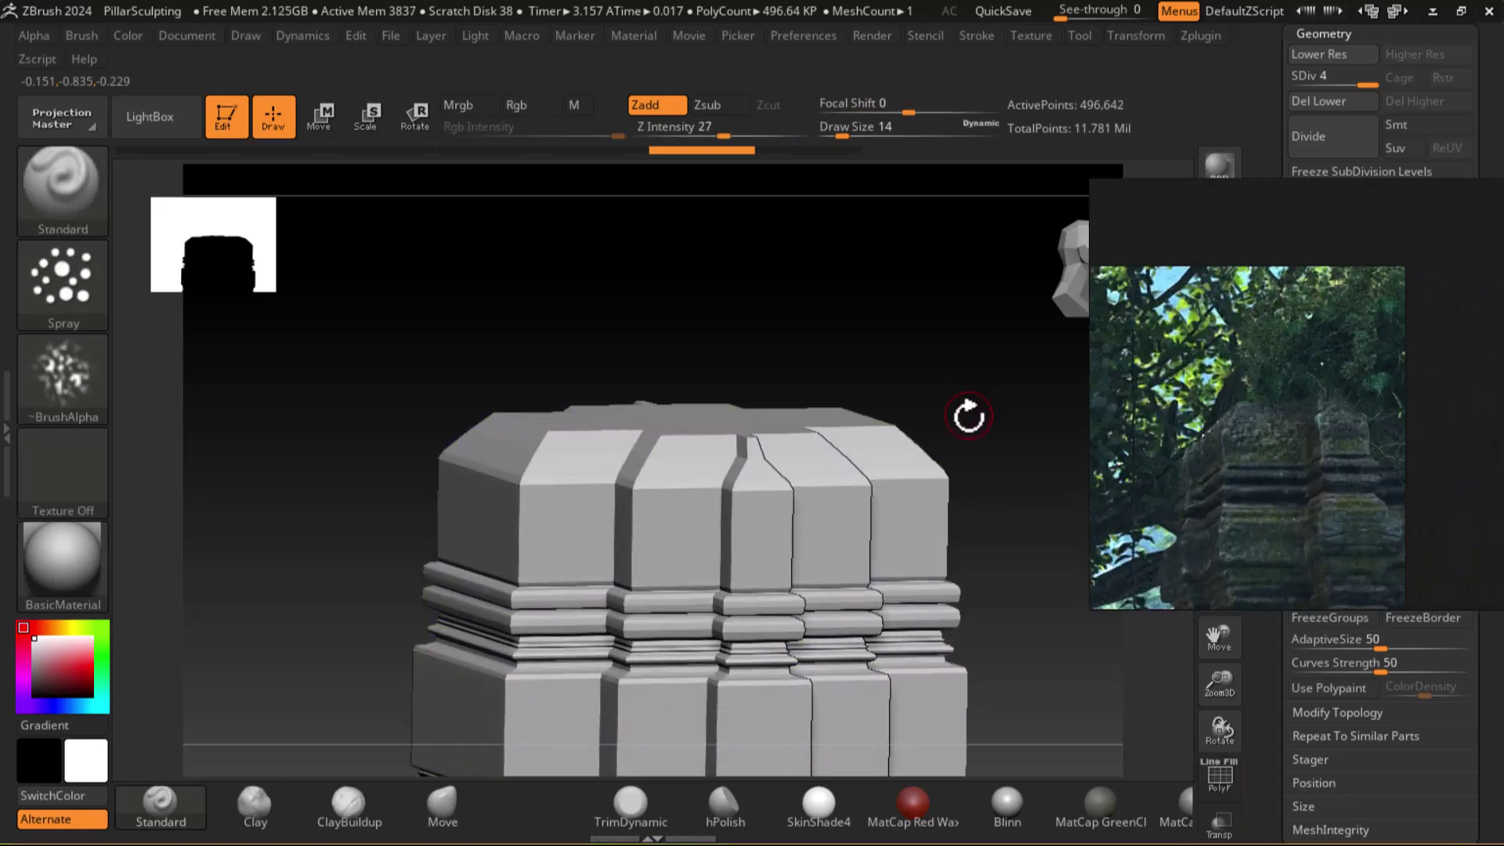
left_click(630, 819)
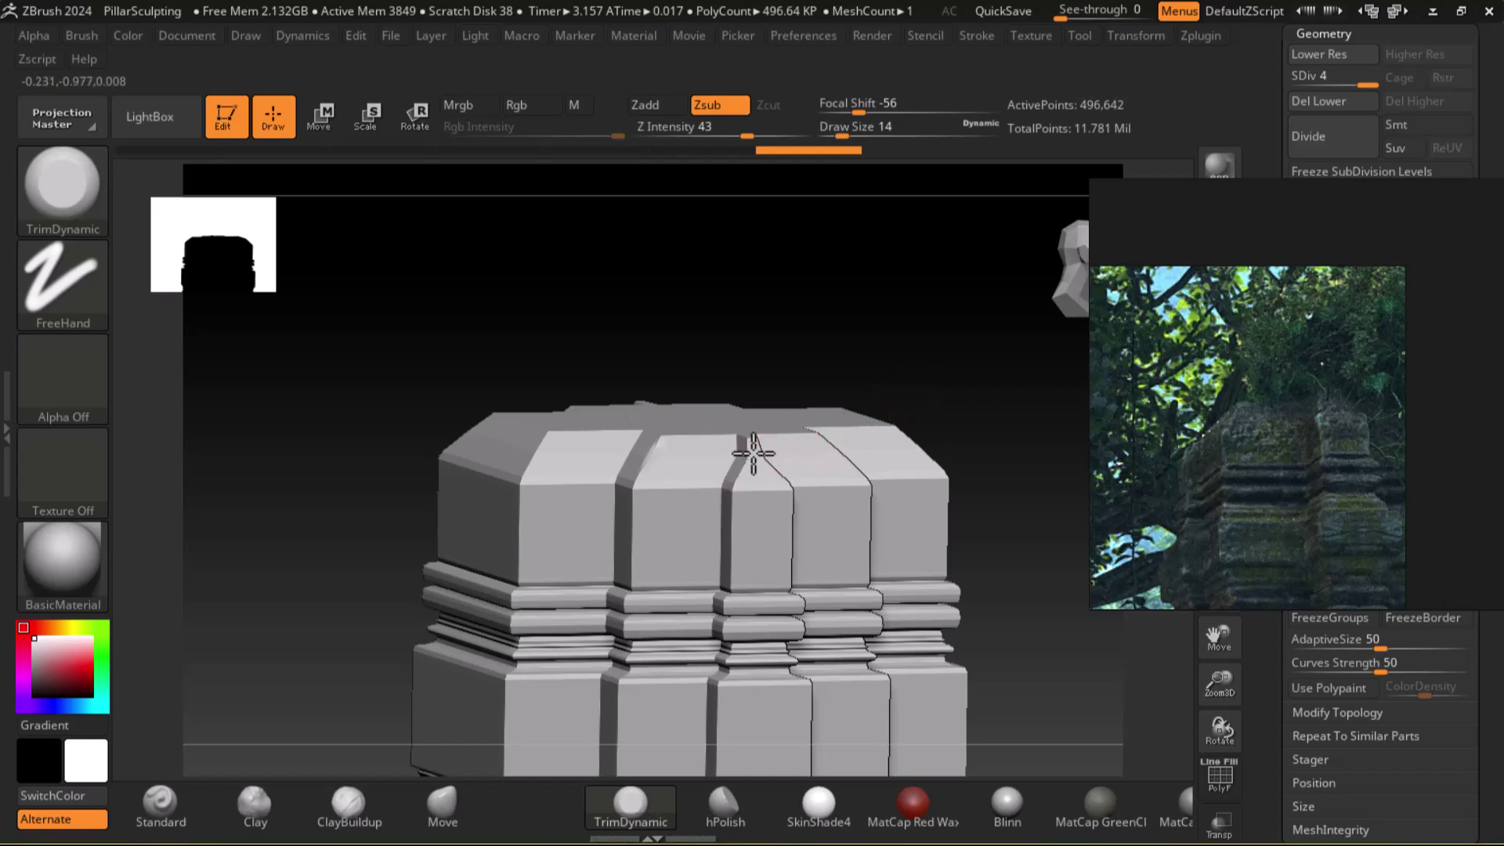
left_click_drag(753, 460, 748, 437)
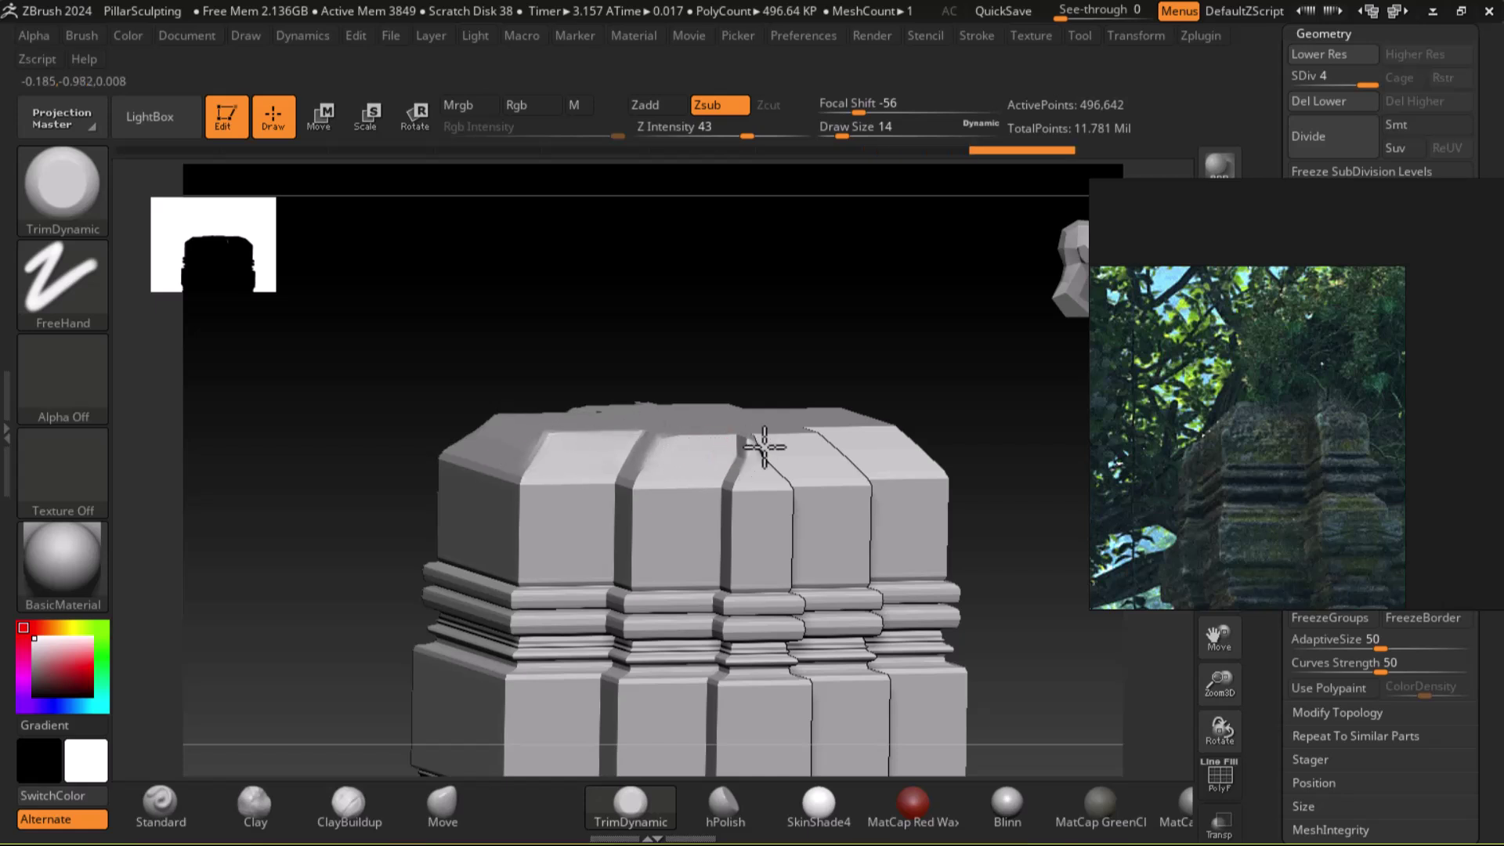
right_click_drag(862, 430, 961, 423)
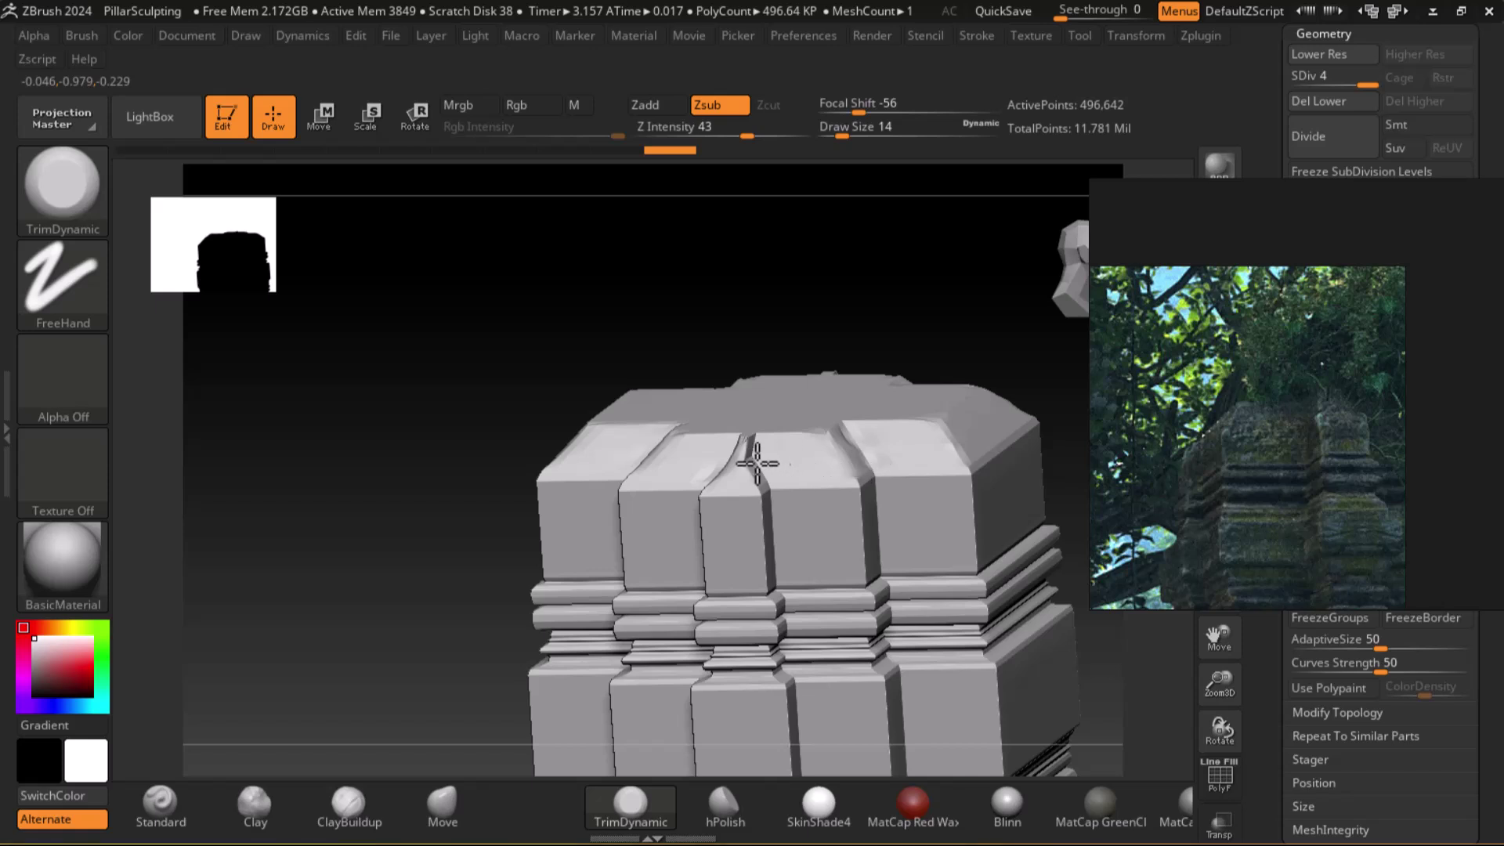
right_click_drag(552, 449, 520, 425)
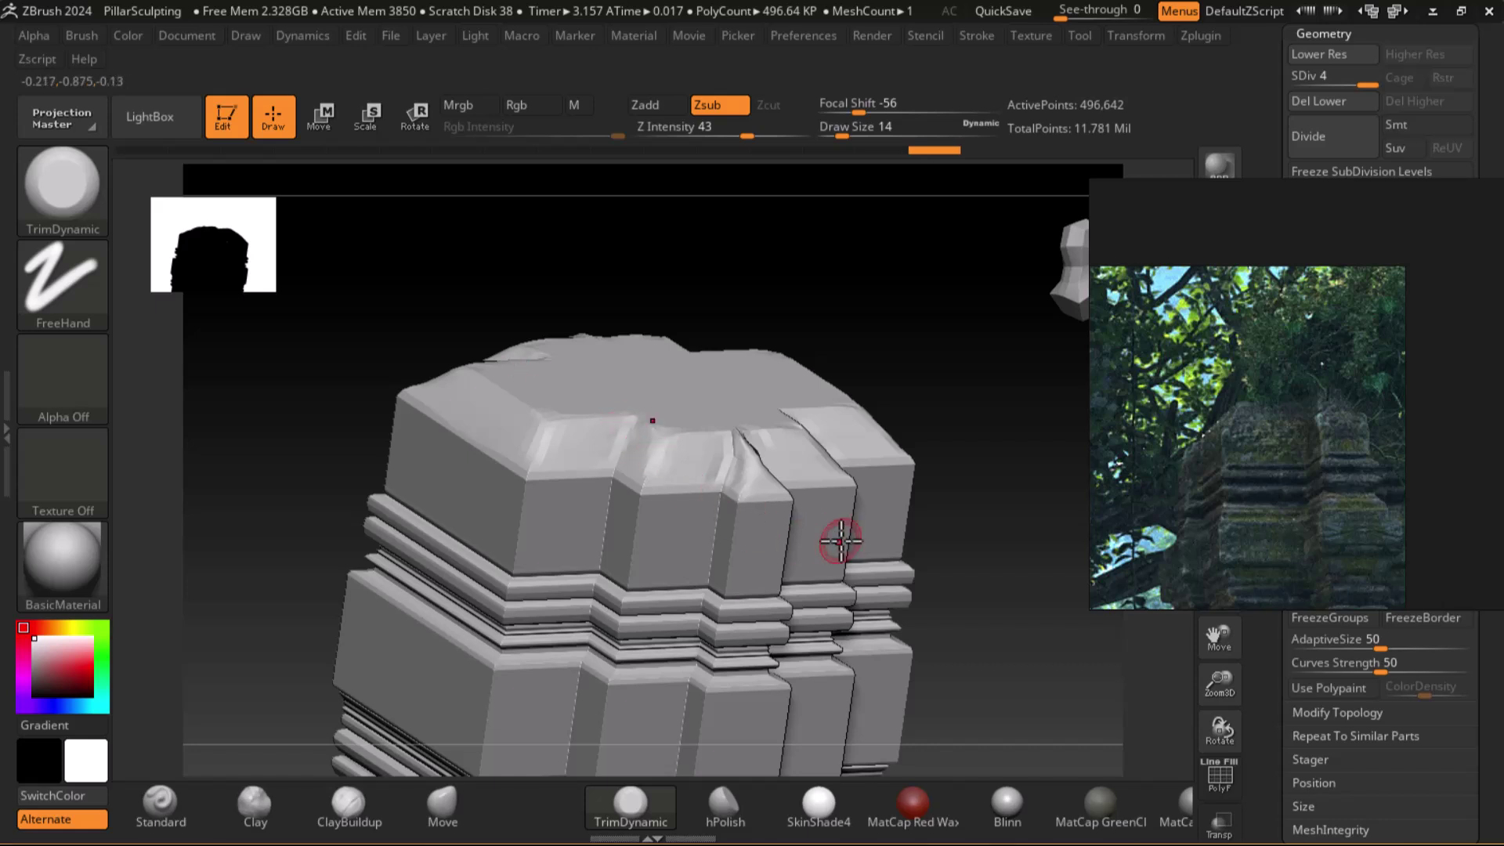
key("shift")
key("shift+f")
key("shift+f")
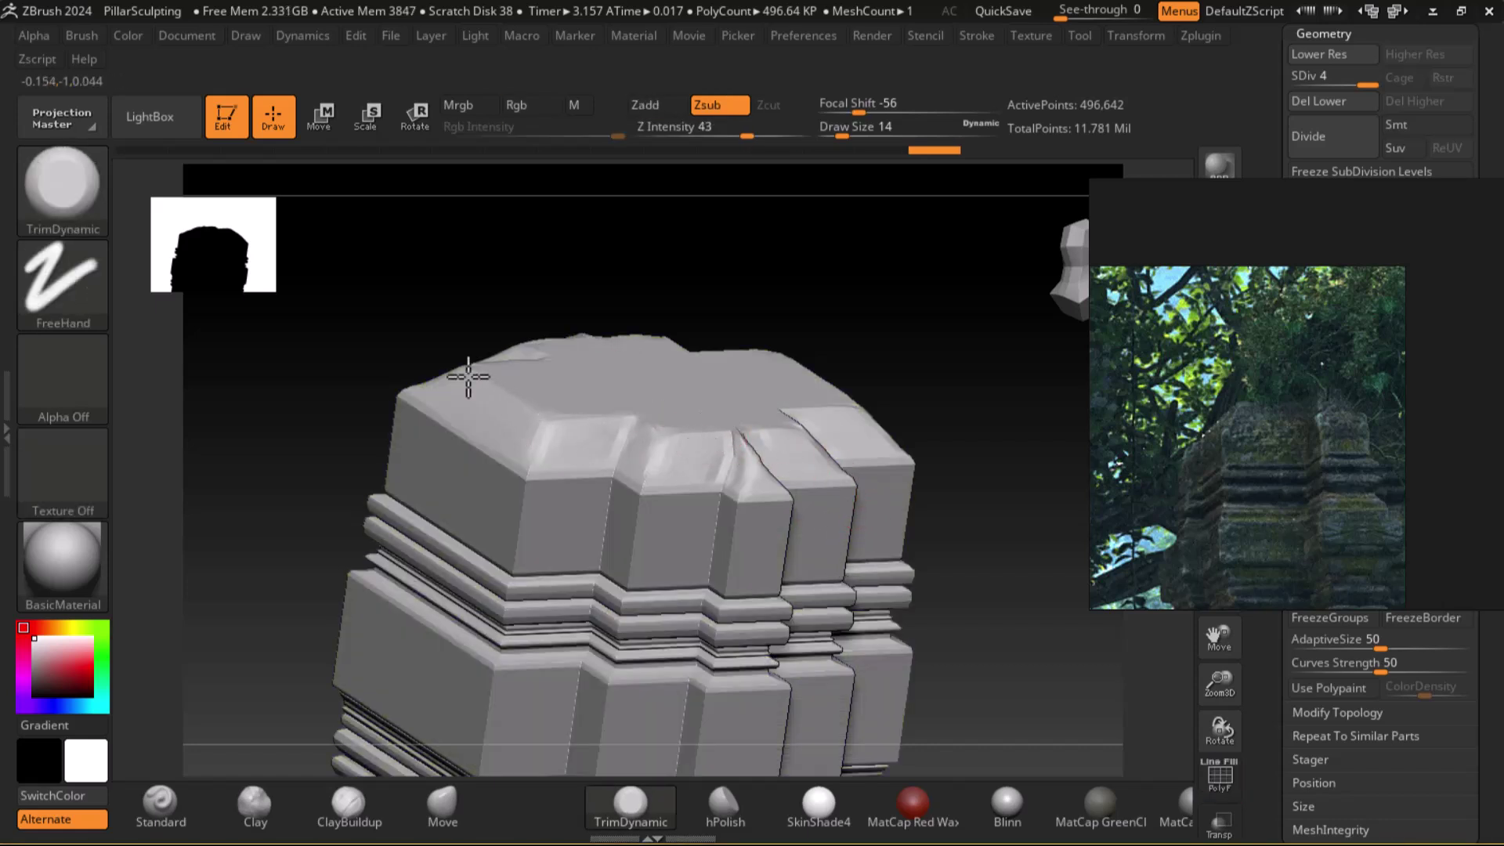
Trim the hard edges of the top block's slope around its outer corner and wide side into softer, worn bevels.
mouse_move(866, 392)
left_mouse_down()
mouse_move(915, 390)
mouse_move(721, 491)
left_mouse_up()
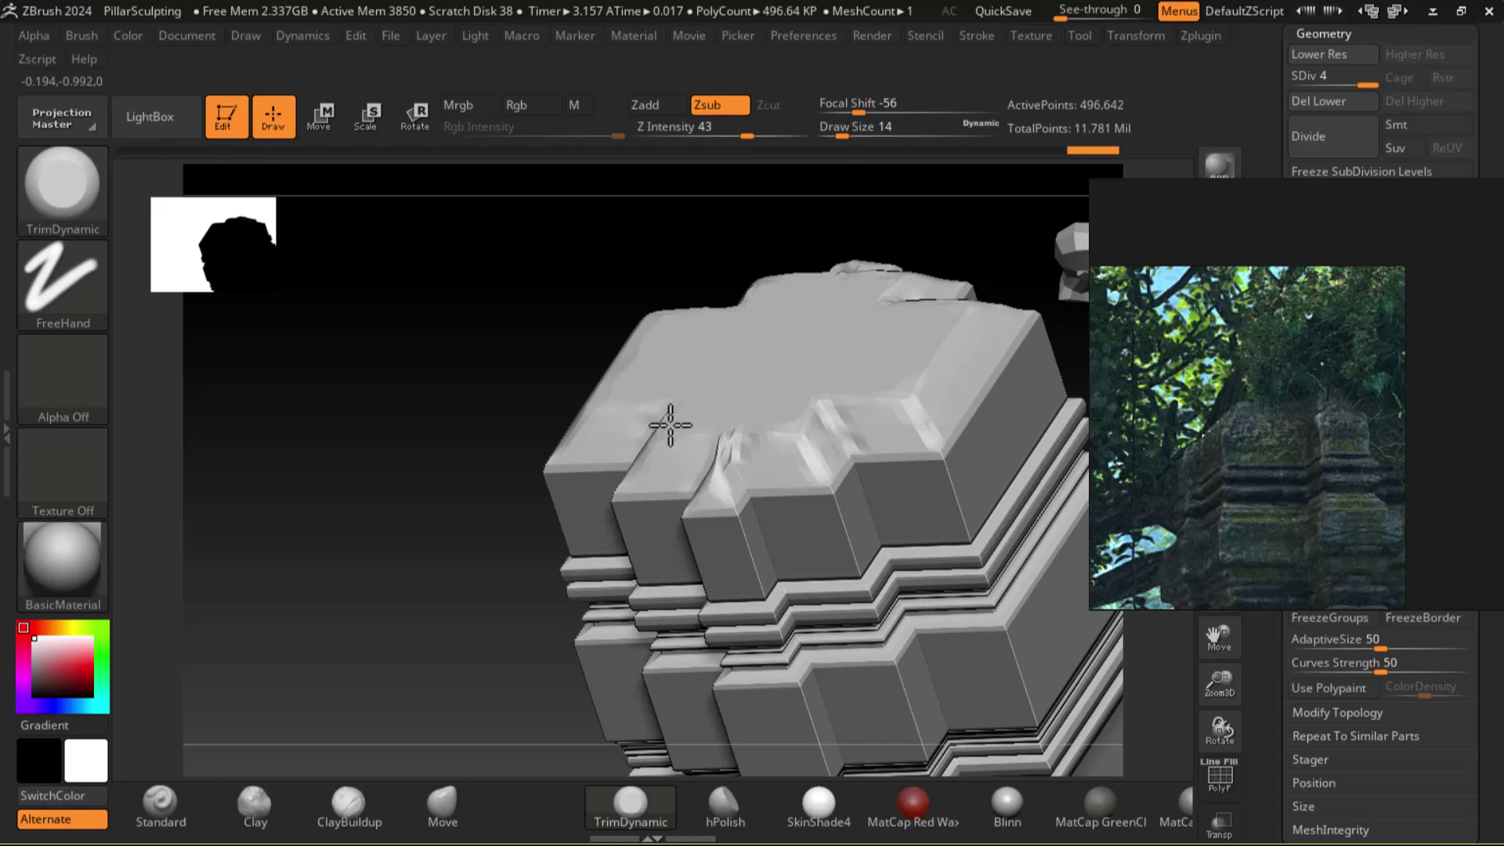
key("f")
key("shift")
mouse_move(915, 502)
left_mouse_down("shift")
mouse_move(900, 477)
mouse_move(910, 578)
mouse_move(989, 547)
mouse_move(988, 571)
mouse_move(1007, 527)
mouse_move(990, 527)
mouse_move(993, 576)
left_mouse_up("shift")
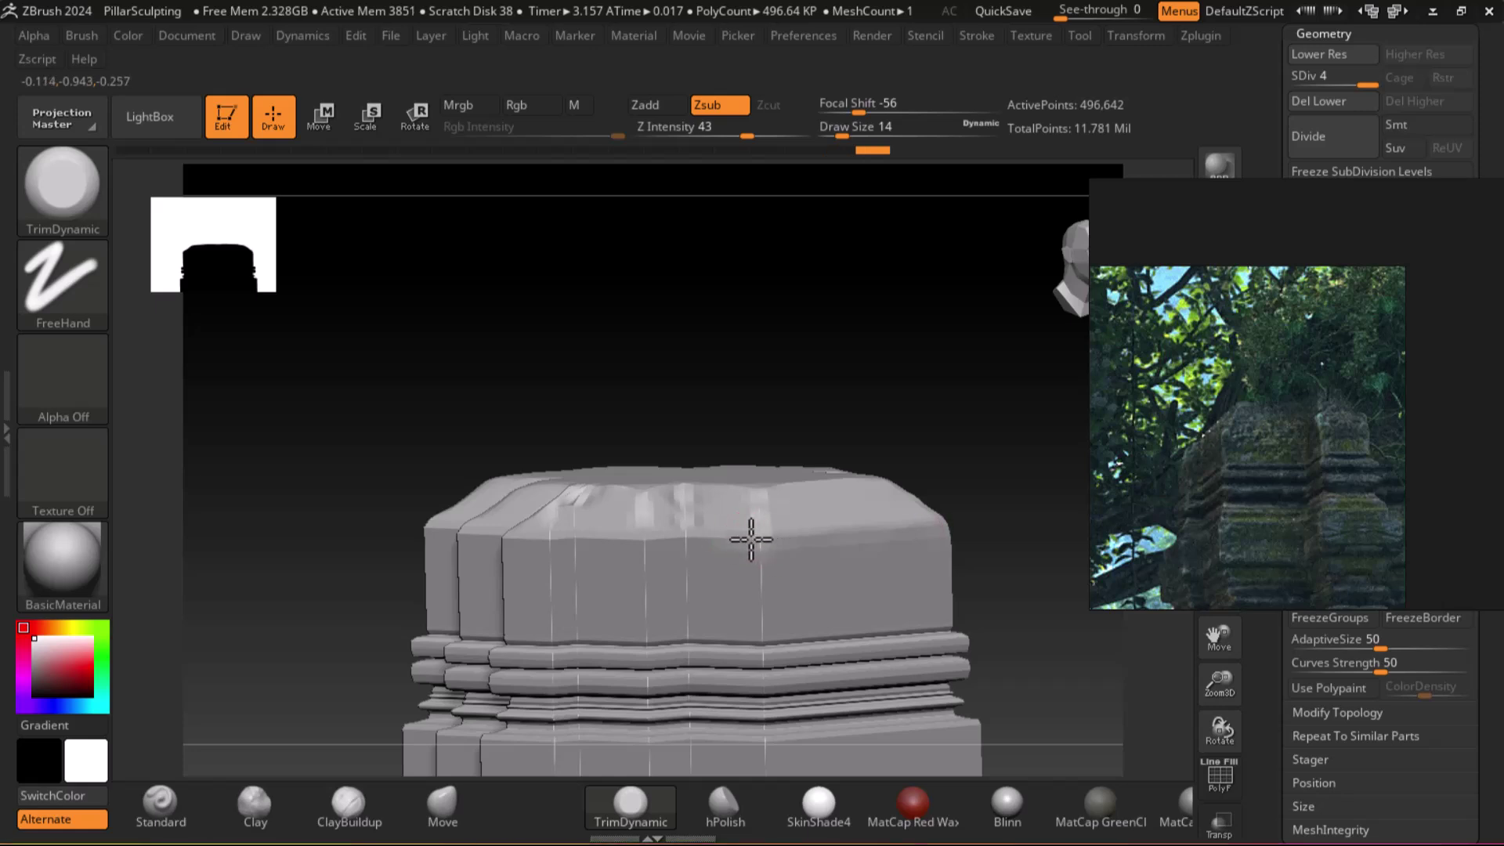
mouse_move(699, 521)
right_mouse_down()
mouse_move(816, 440)
mouse_move(723, 533)
right_mouse_up()
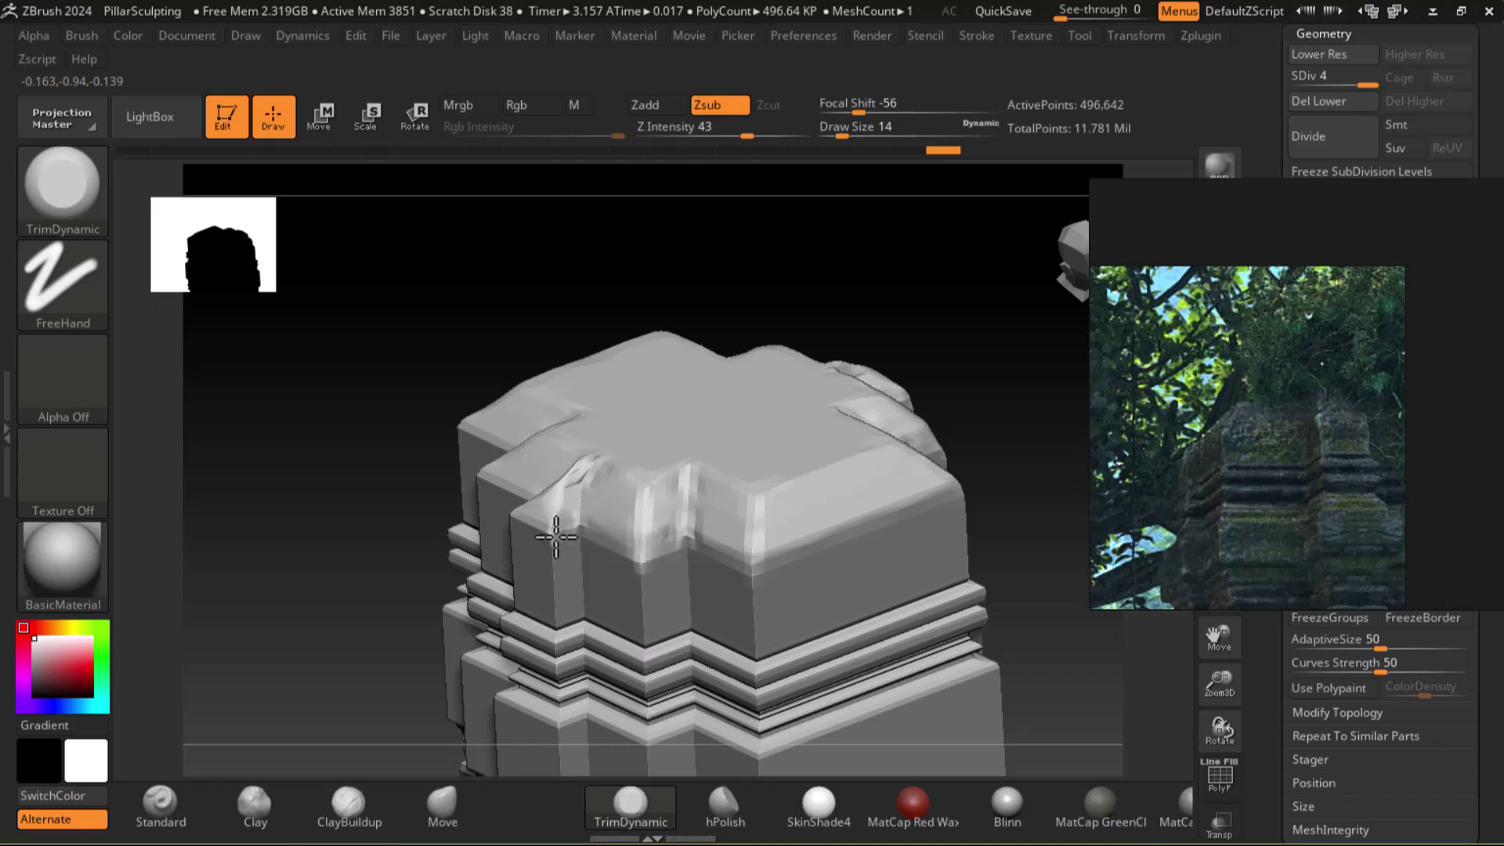
Flatten and chip the slope's lower edges across the stepped columns and trim the notch above the central column.
mouse_move(672, 403)
right_mouse_down()
mouse_move(890, 306)
mouse_move(538, 510)
right_mouse_up()
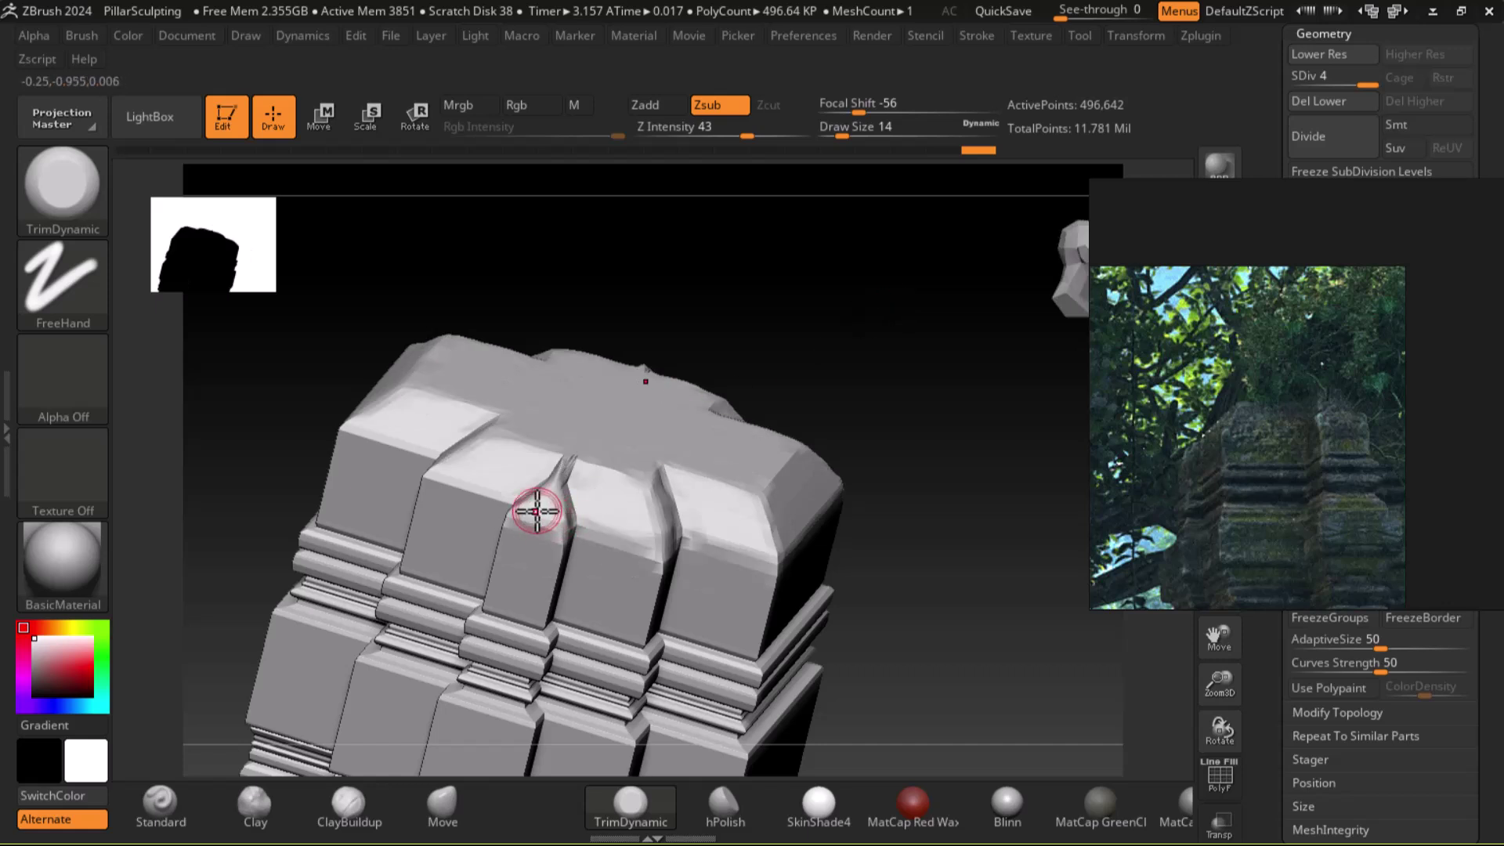
right_click_drag(423, 480, 439, 450)
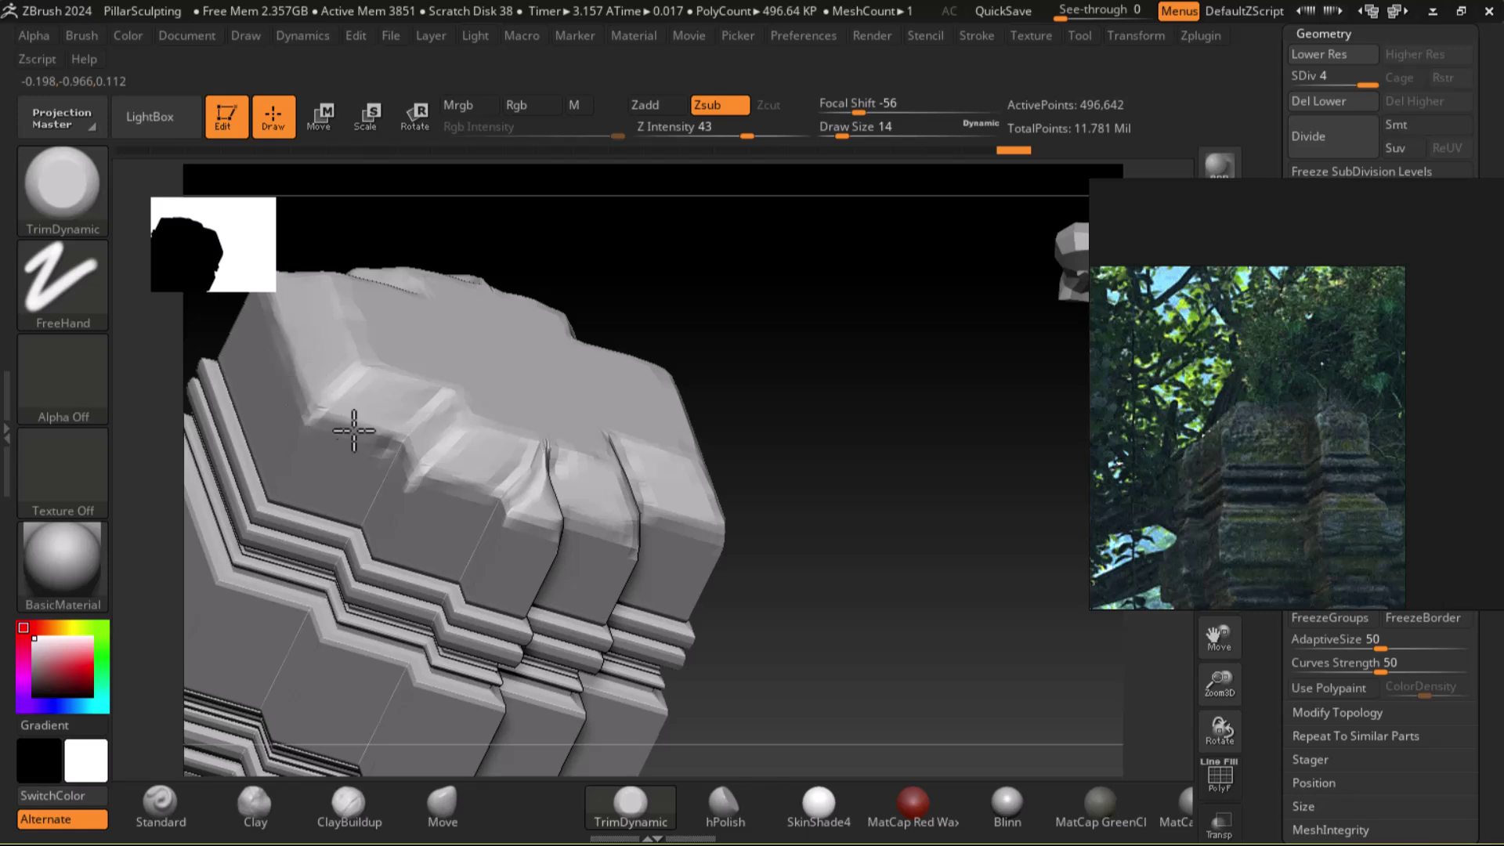
mouse_move(416, 470)
left_mouse_down()
mouse_move(481, 494)
mouse_move(454, 454)
left_mouse_up()
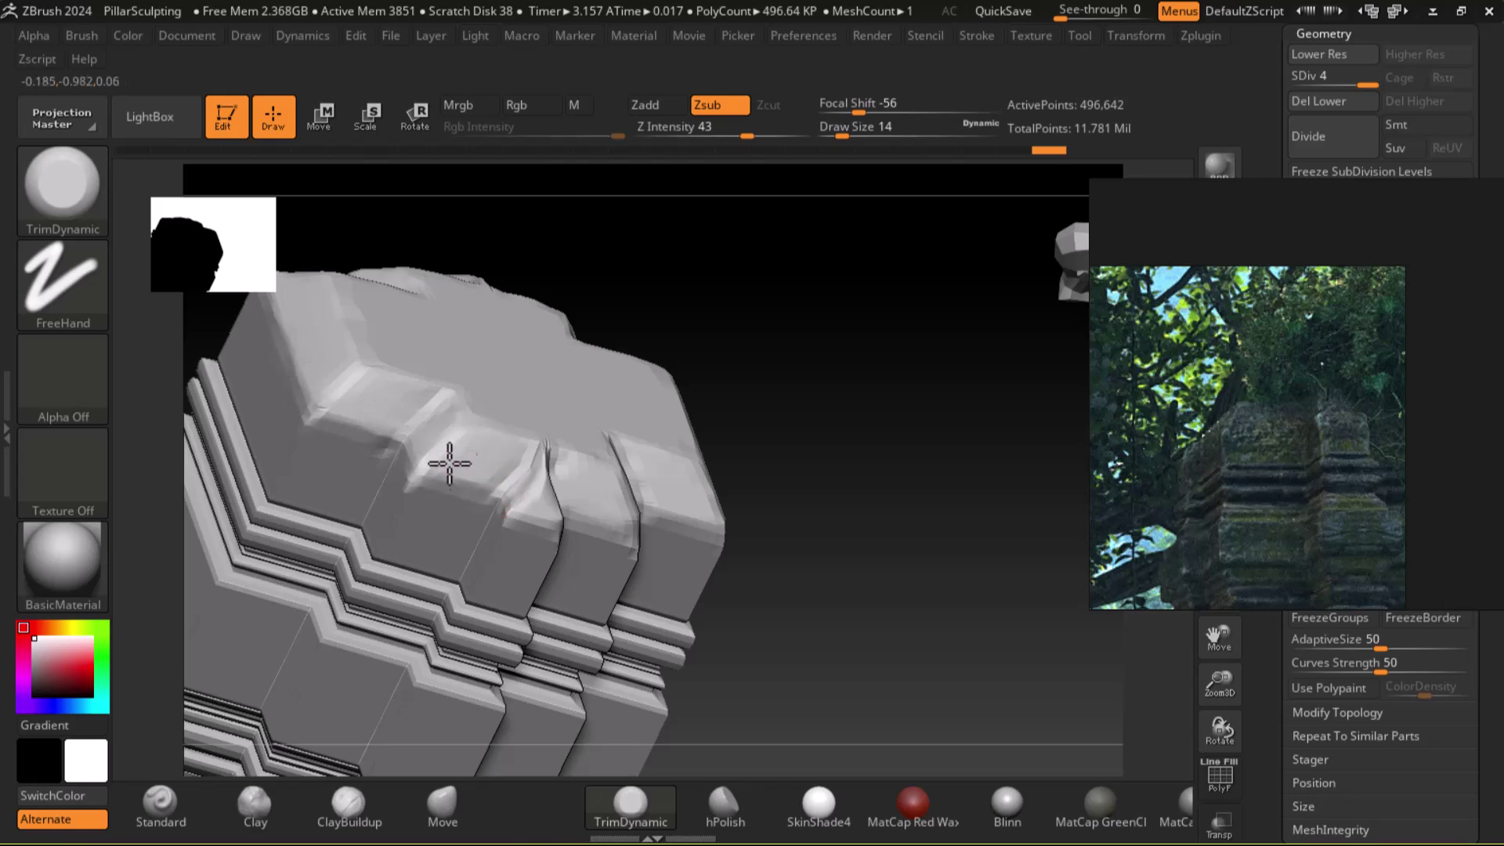
mouse_move(567, 525)
right_mouse_down()
mouse_move(805, 454)
mouse_move(542, 521)
right_mouse_up()
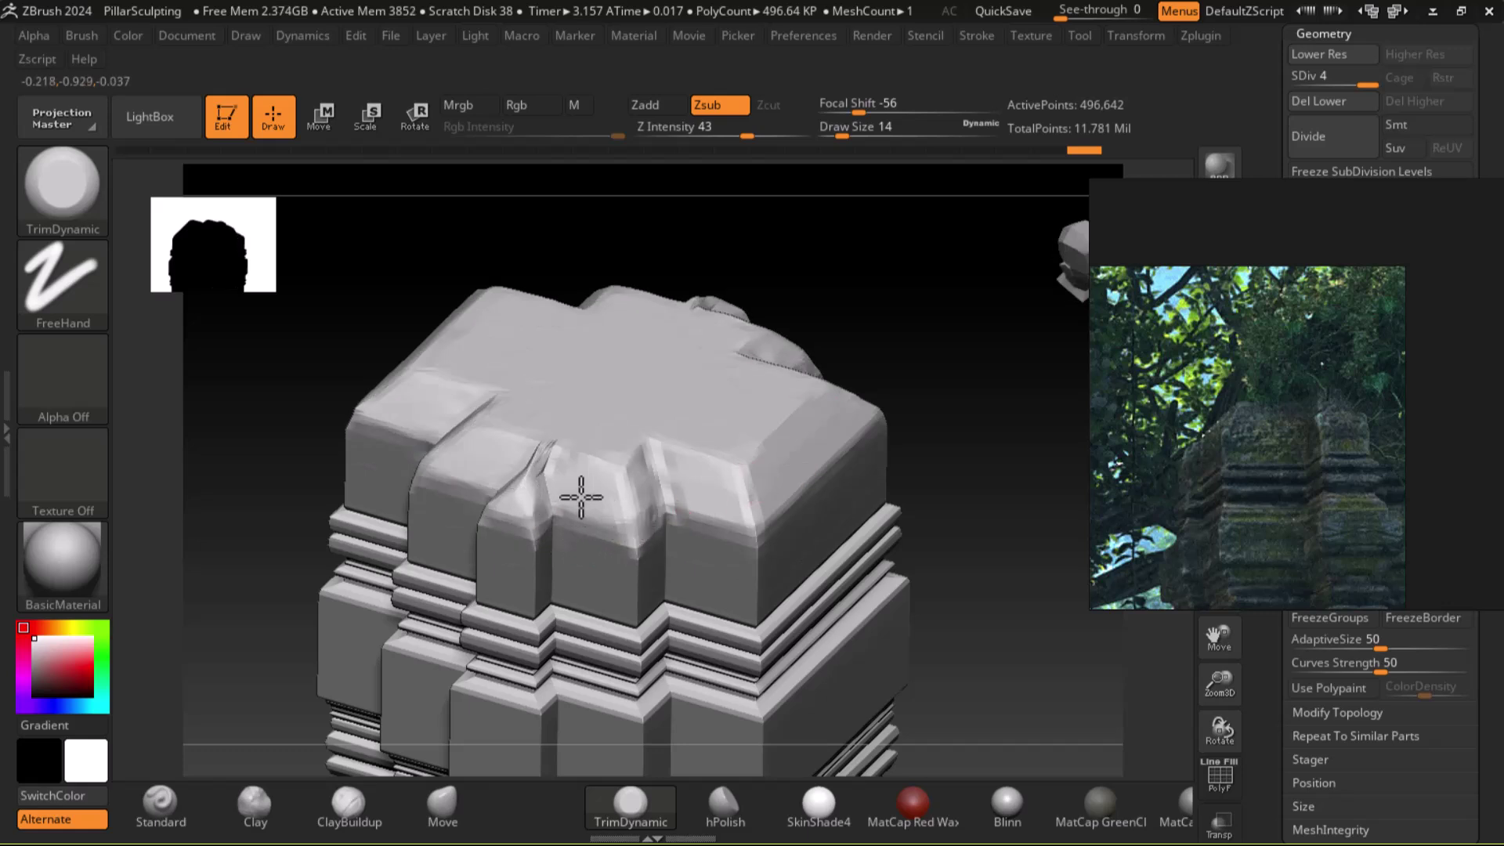
mouse_move(635, 515)
left_mouse_down()
mouse_move(769, 520)
mouse_move(799, 494)
mouse_move(776, 513)
left_mouse_up()
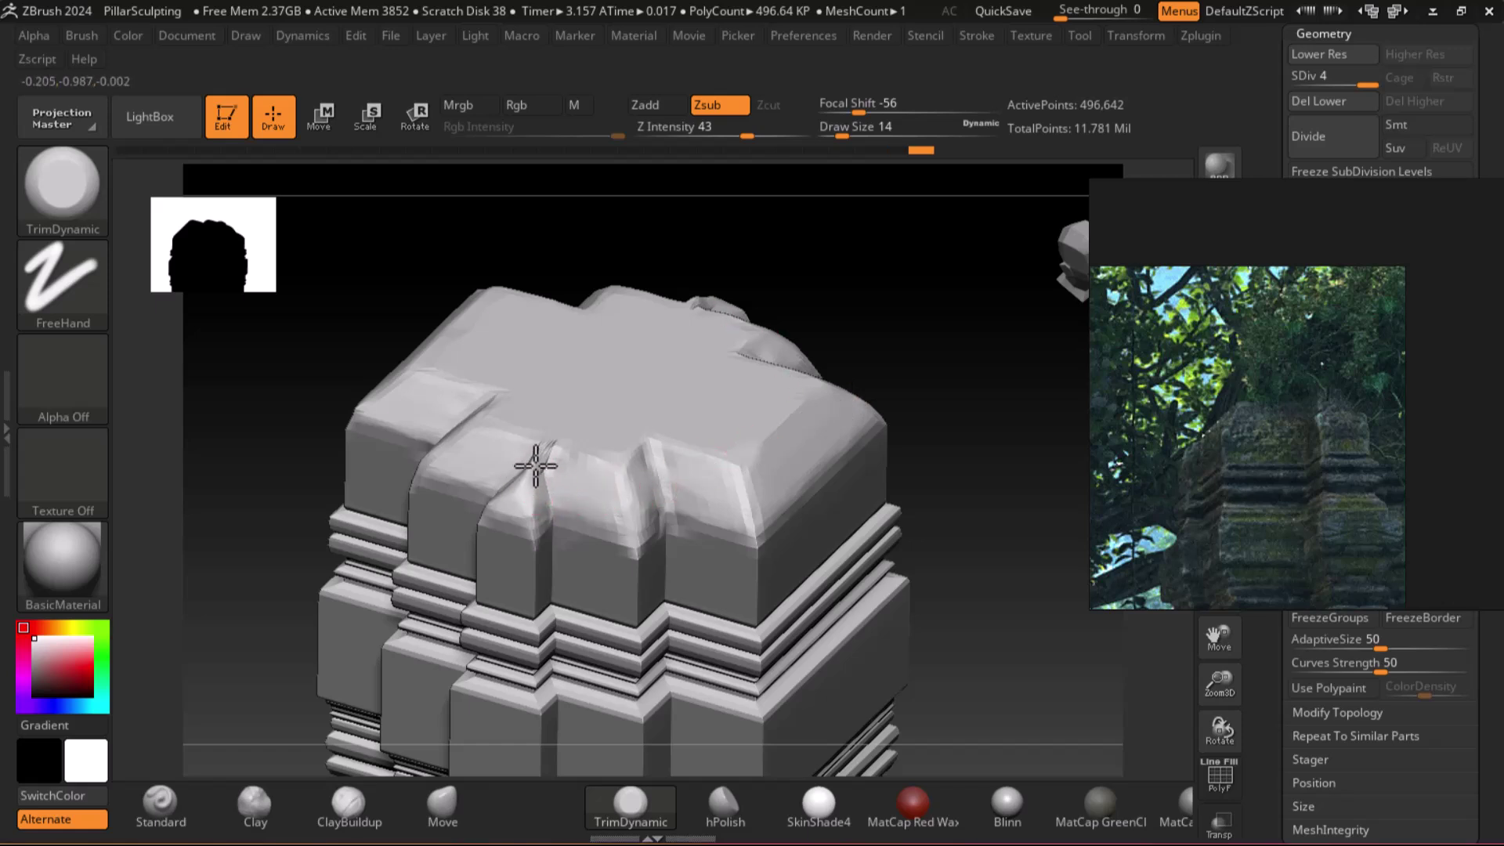
left_click_drag(526, 477, 521, 470)
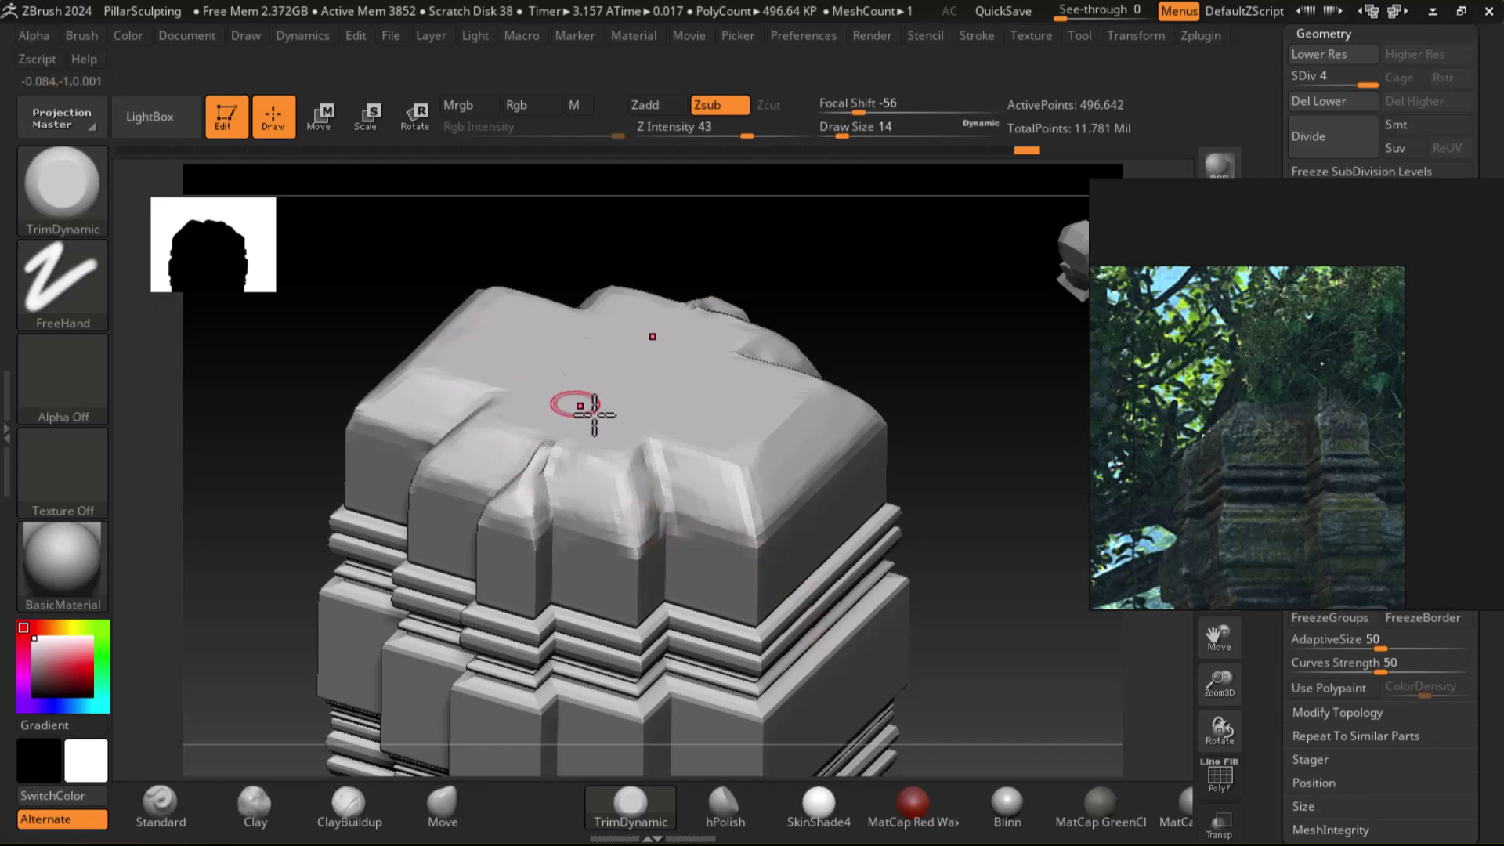
Compare the trimmed top block with the pillar photo from the front, and put the reference board away.
mouse_move(1018, 631)
left_mouse_down()
mouse_move(1021, 594)
mouse_move(1002, 621)
left_mouse_up()
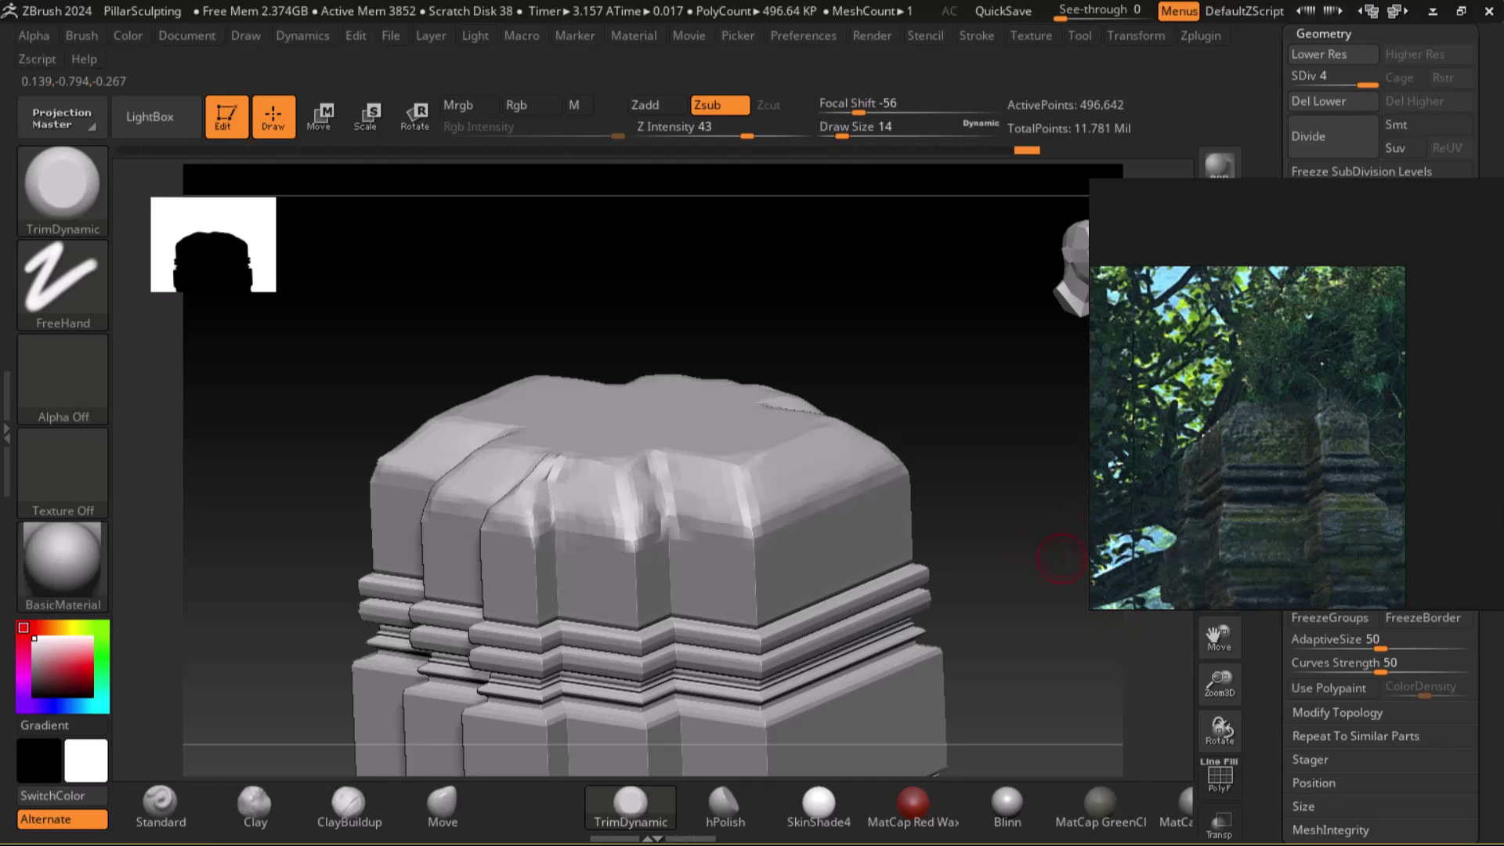
scroll(1309, 470, "up", 3)
left_click_drag(1020, 427, 960, 510)
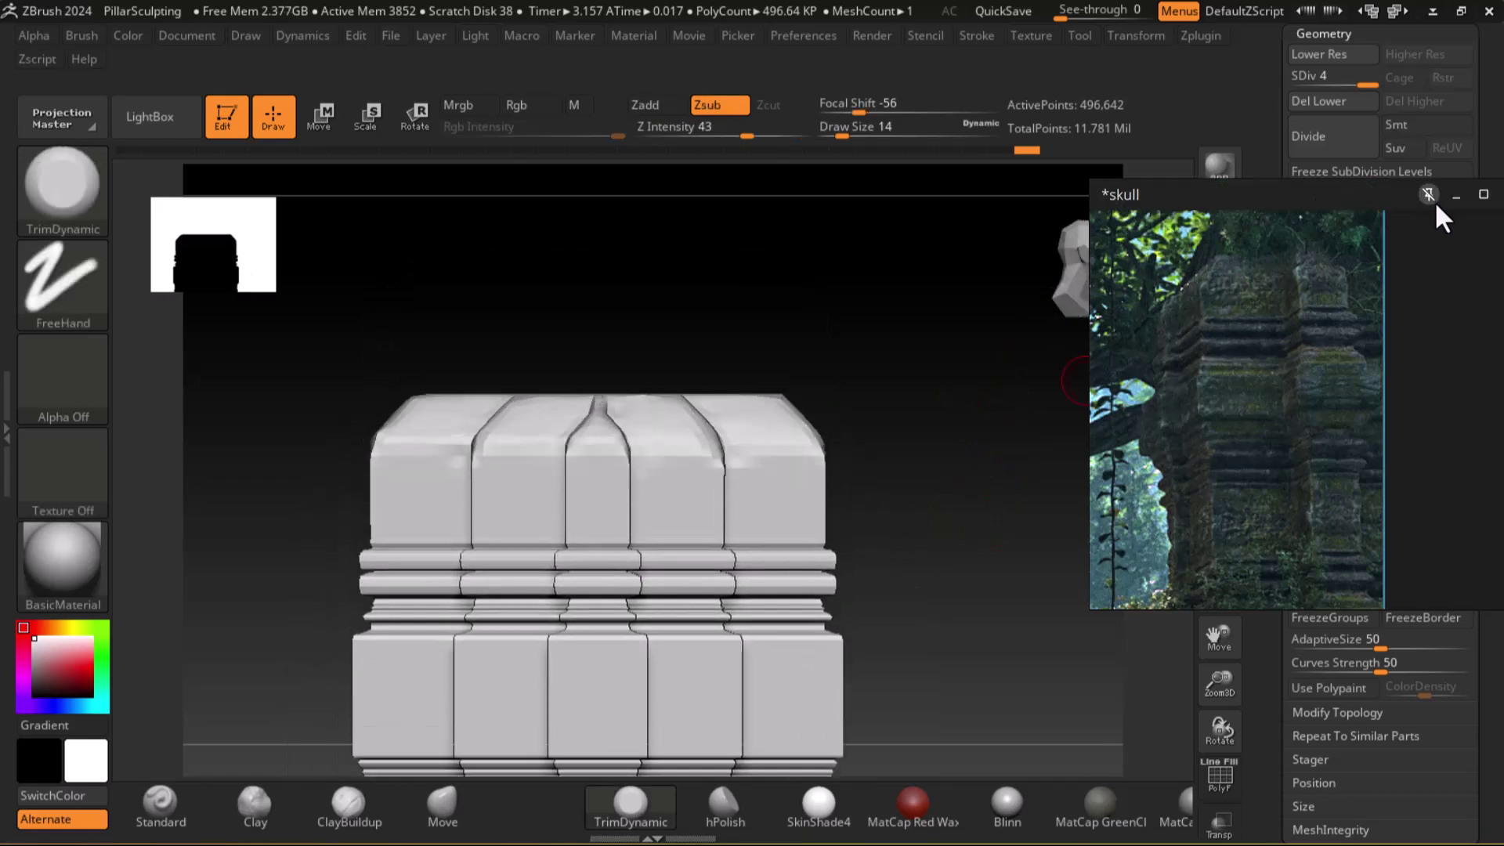
left_click(1447, 196)
left_click_drag(980, 520, 933, 463)
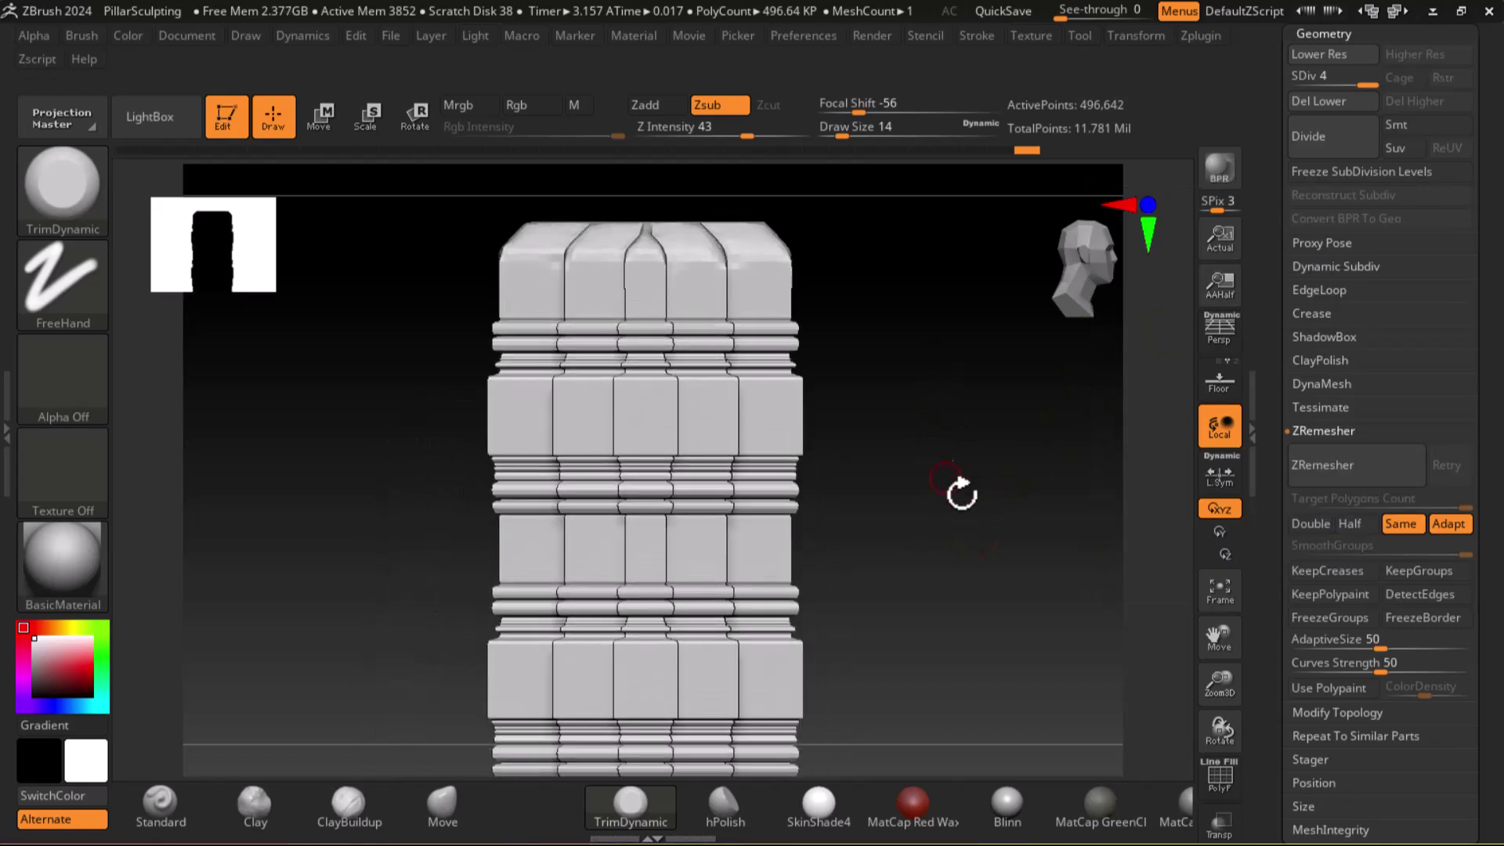
Add surface noise to the whole pillar shaft with NoiseMaker, using a Noise Scale of about 8.14.
scroll(1327, 564, "down", 6)
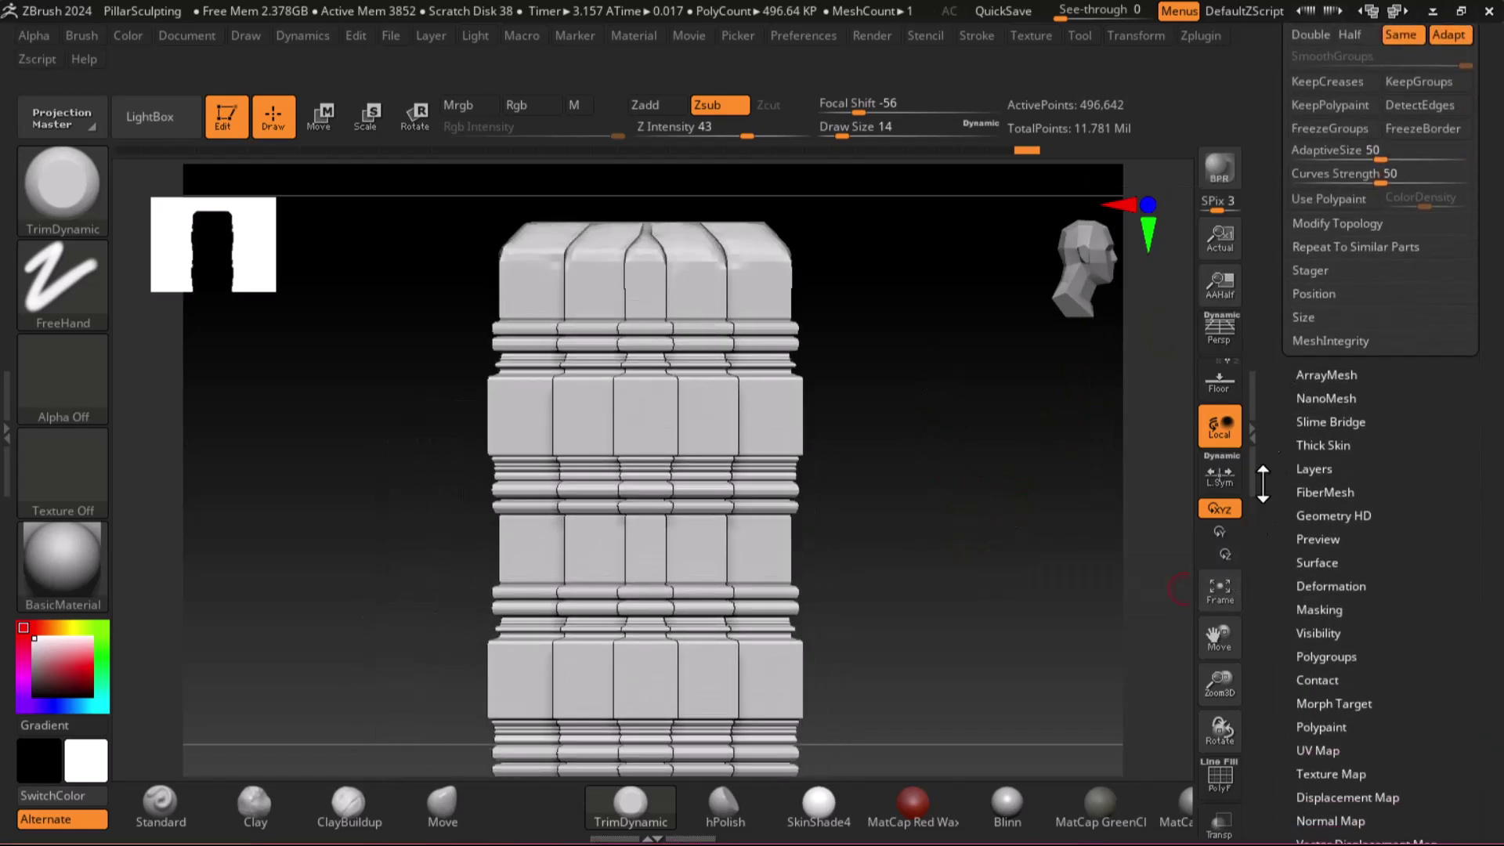
left_click(1327, 563)
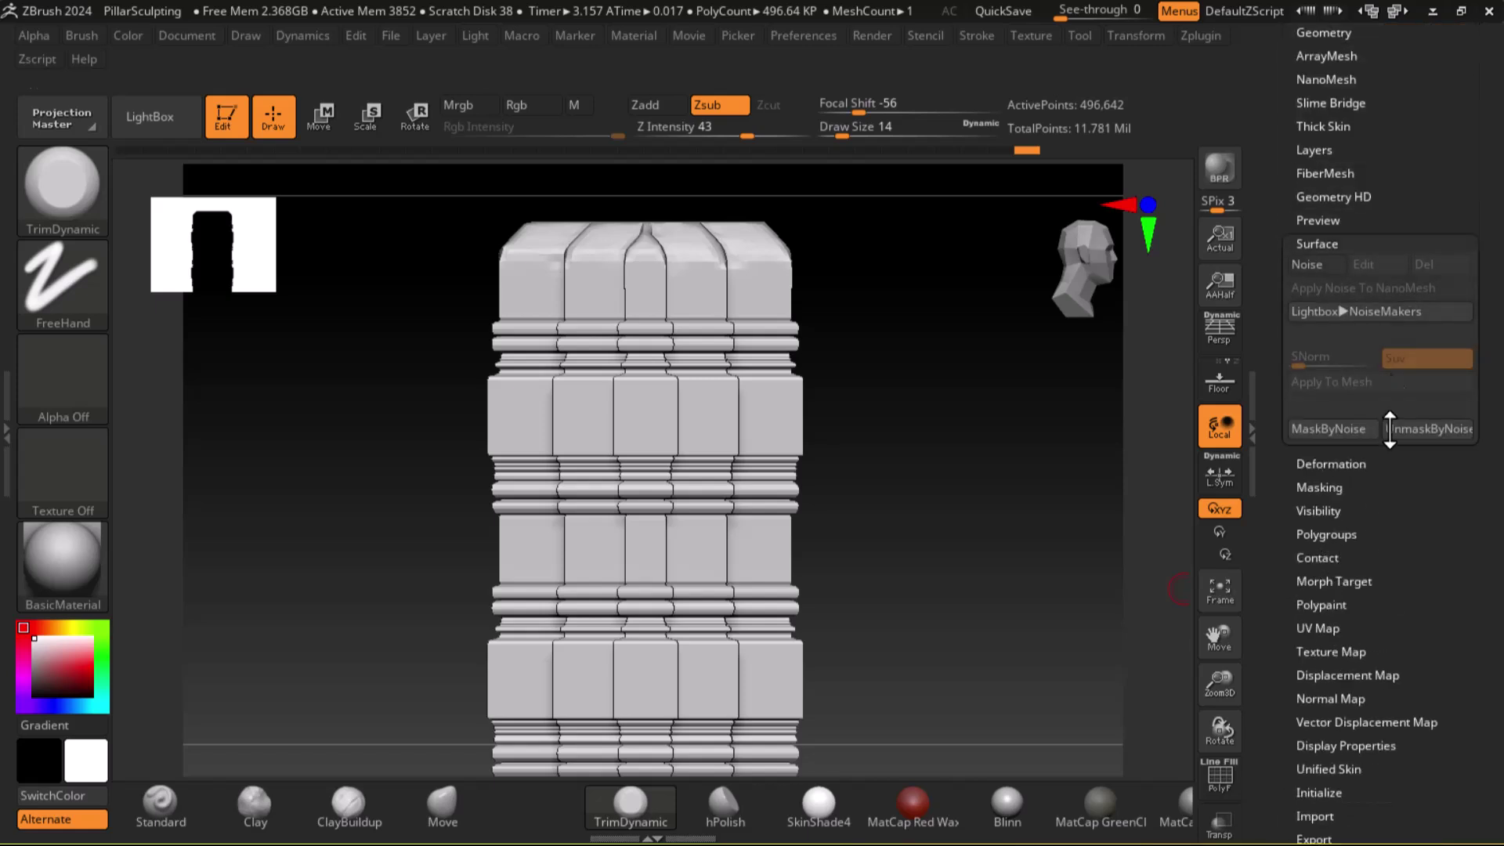
left_click(1321, 265)
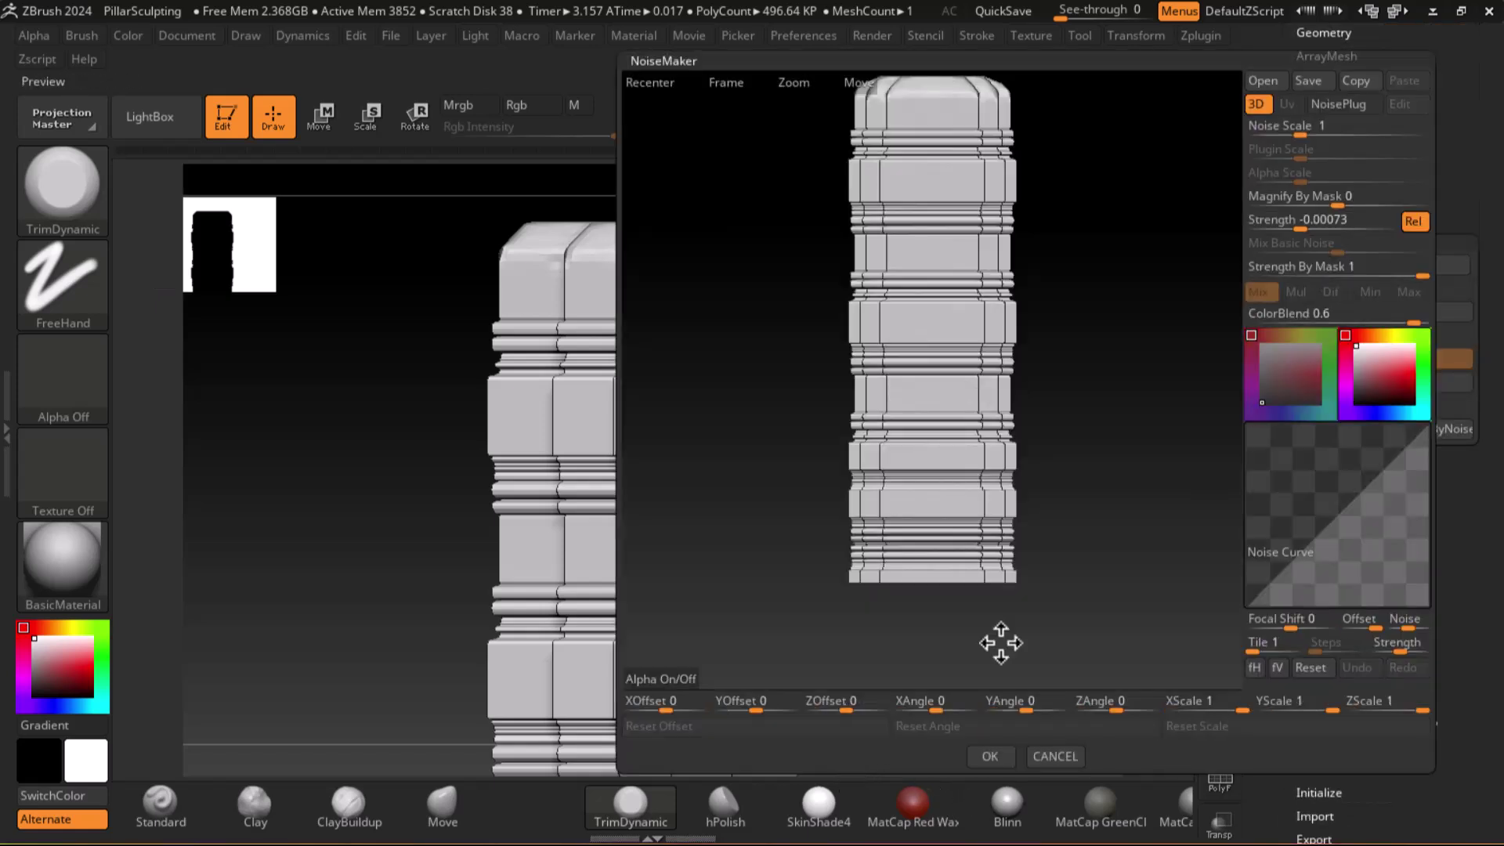
left_click_drag(1297, 129, 1328, 131)
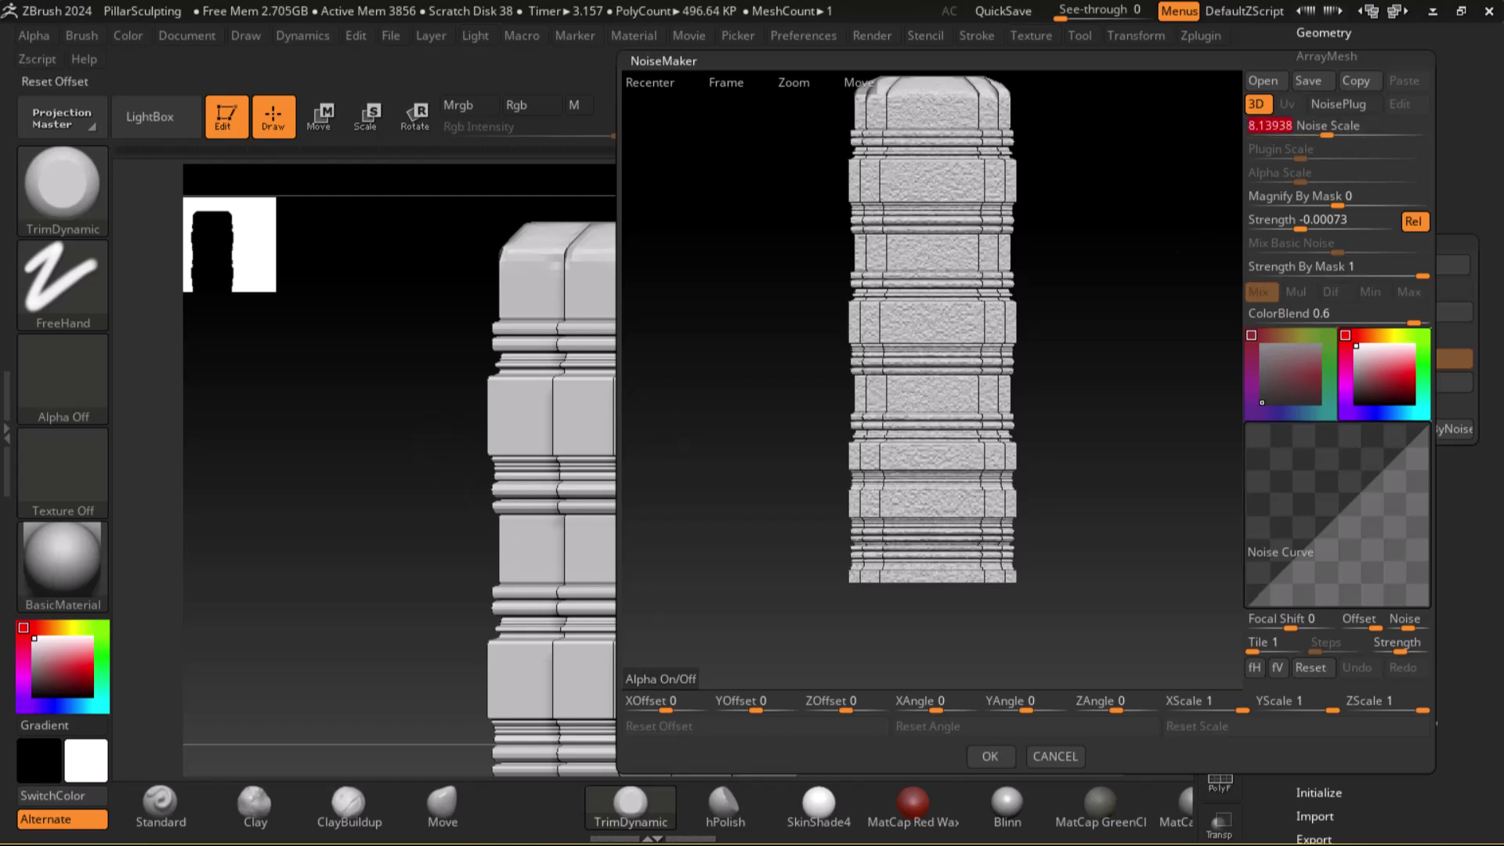
left_click(986, 756)
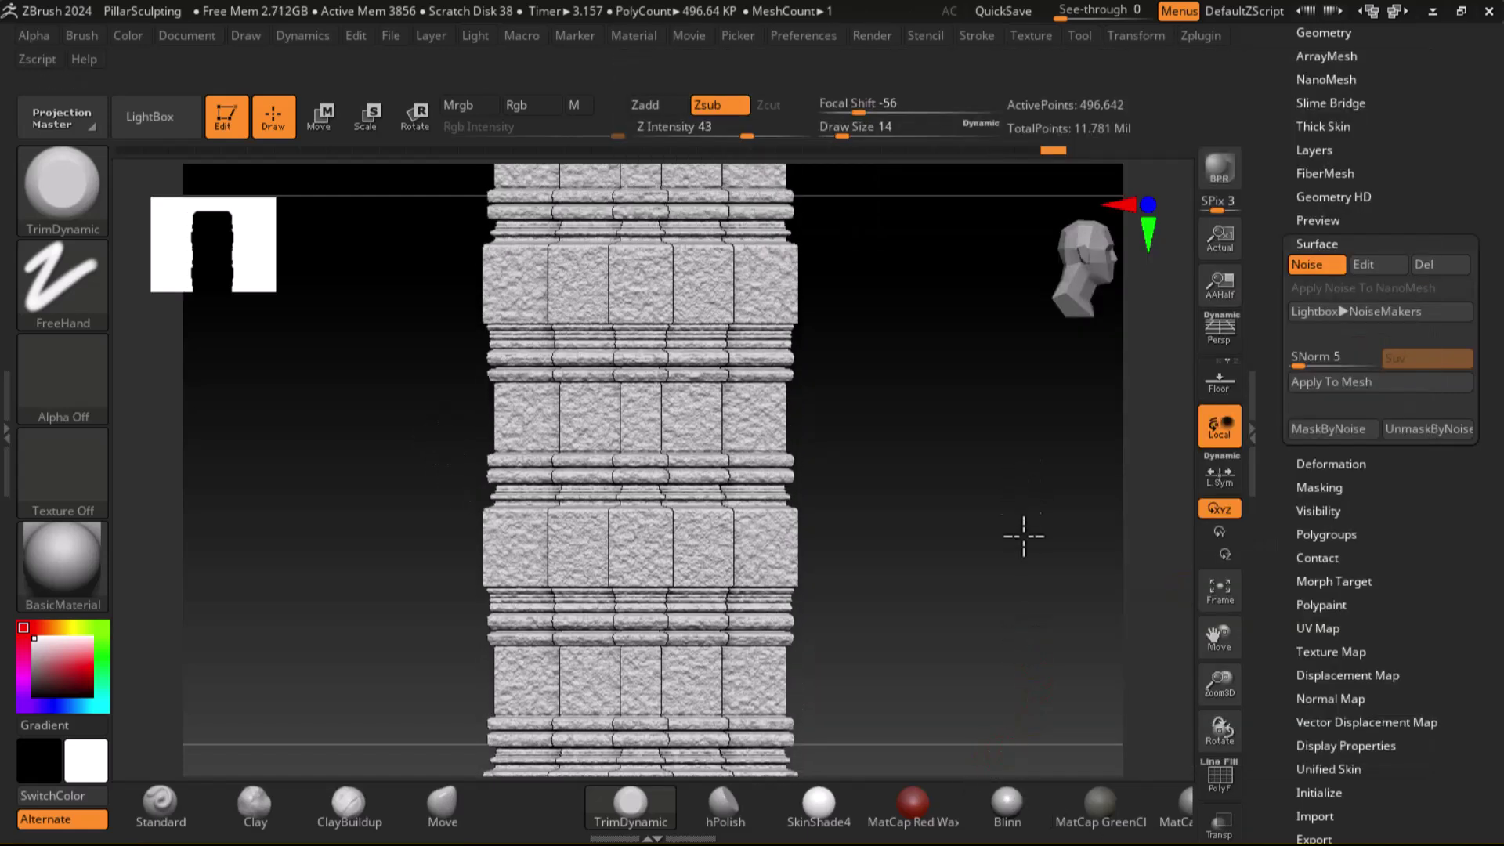
Reopen the shaft's noise settings and set the Noise Scale to about 2.11 for a finer grain.
mouse_move(1048, 619)
left_mouse_down()
mouse_move(1058, 655)
mouse_move(1056, 600)
left_mouse_up()
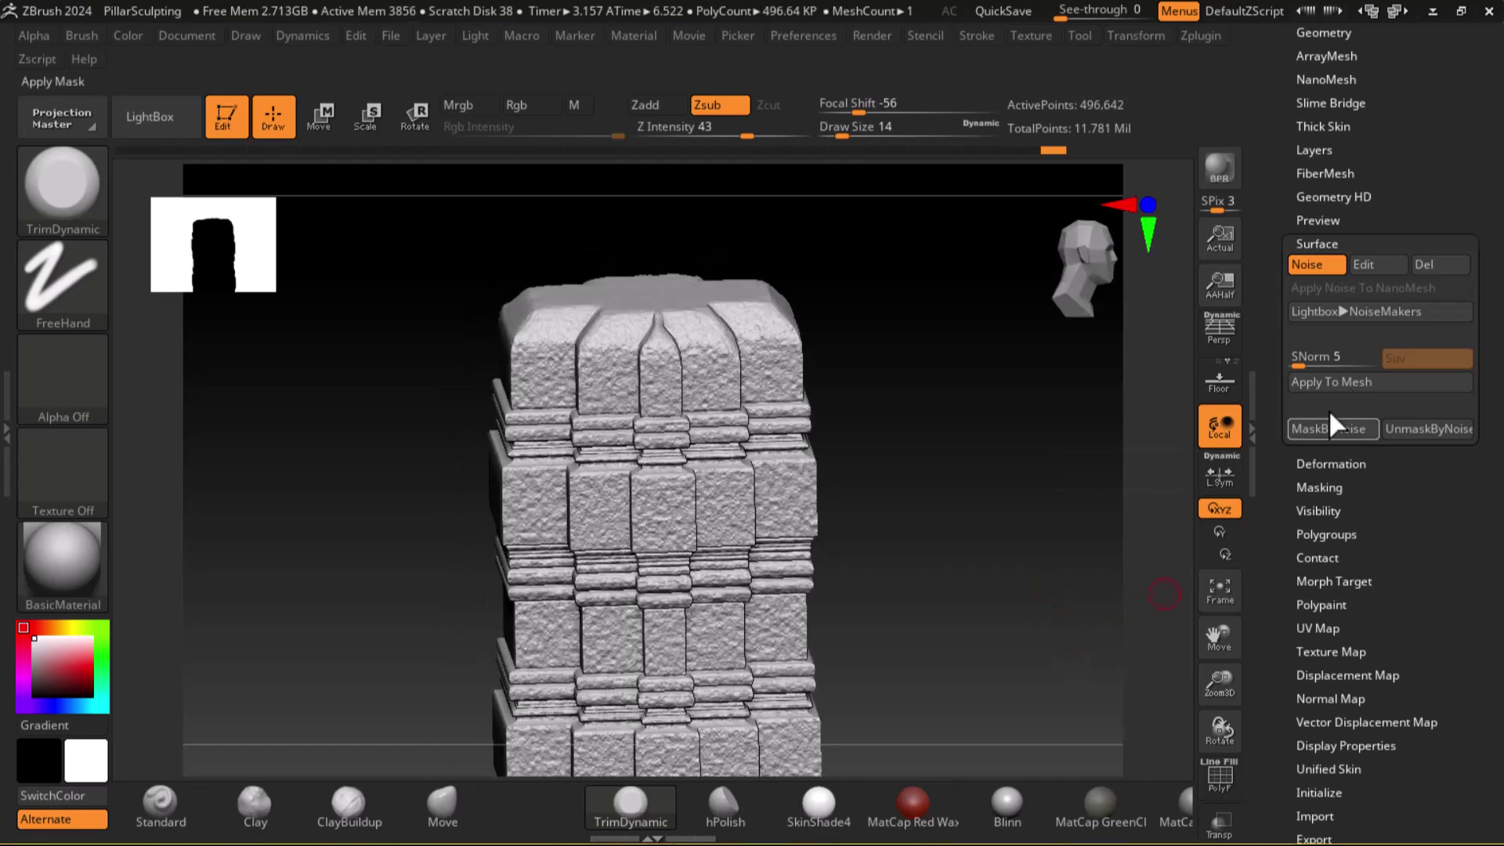
left_click(1329, 264)
left_click(1329, 264)
left_click(1385, 264)
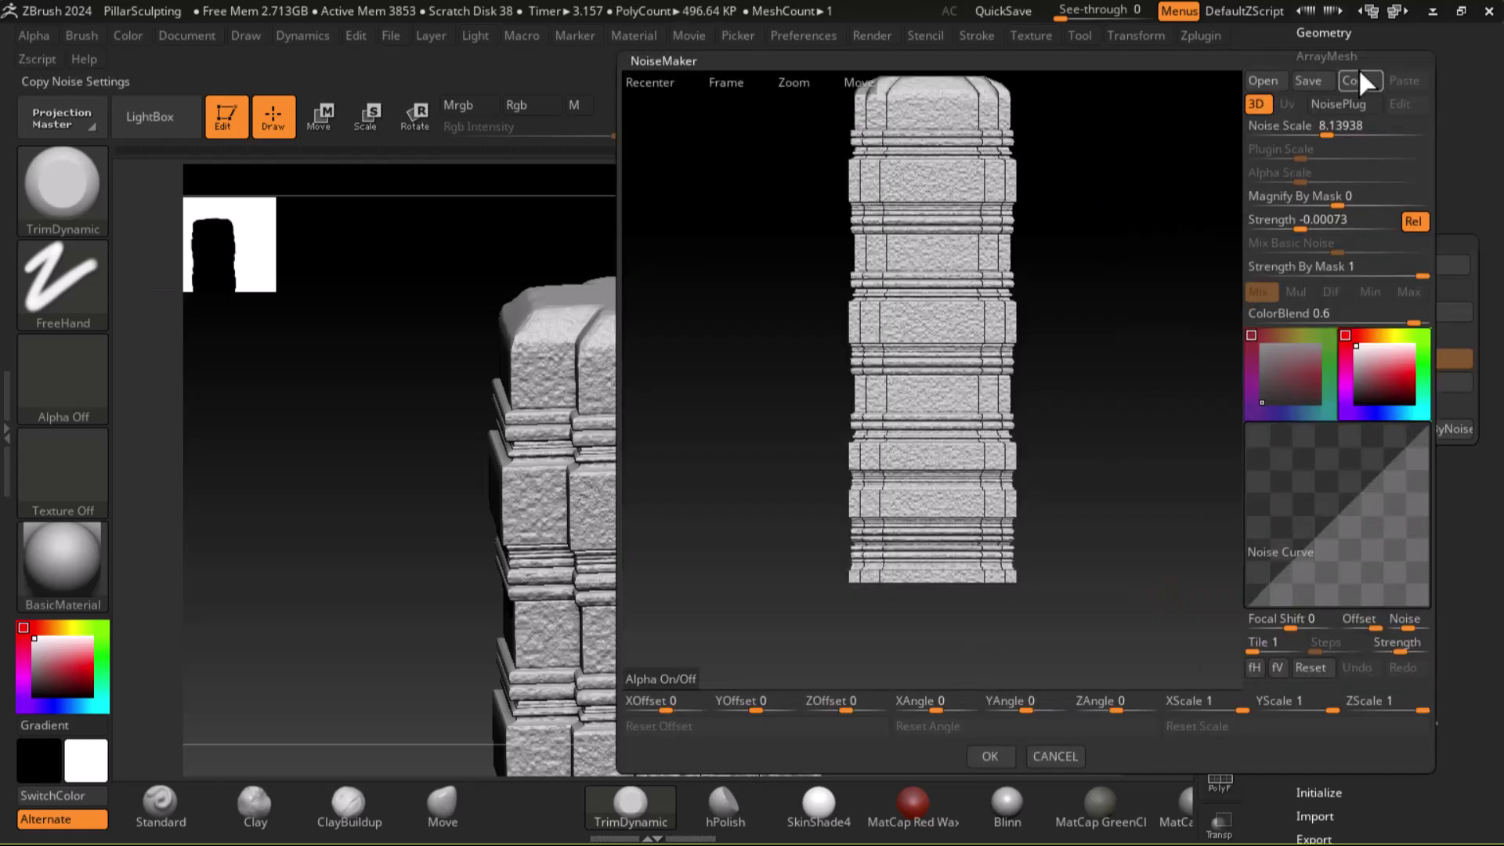
left_click_drag(1336, 130, 1309, 131)
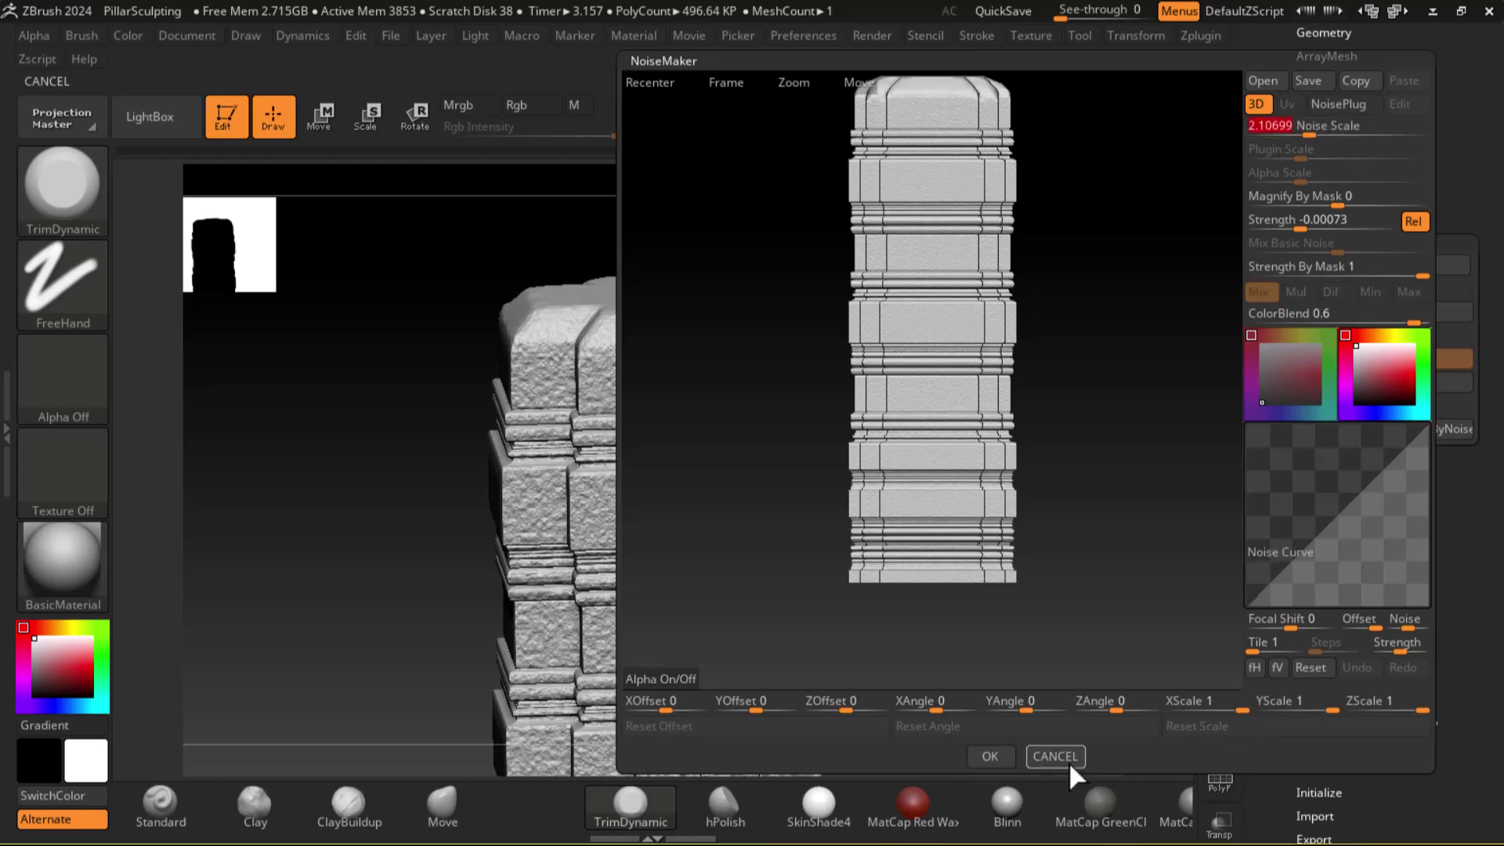
left_click(990, 755)
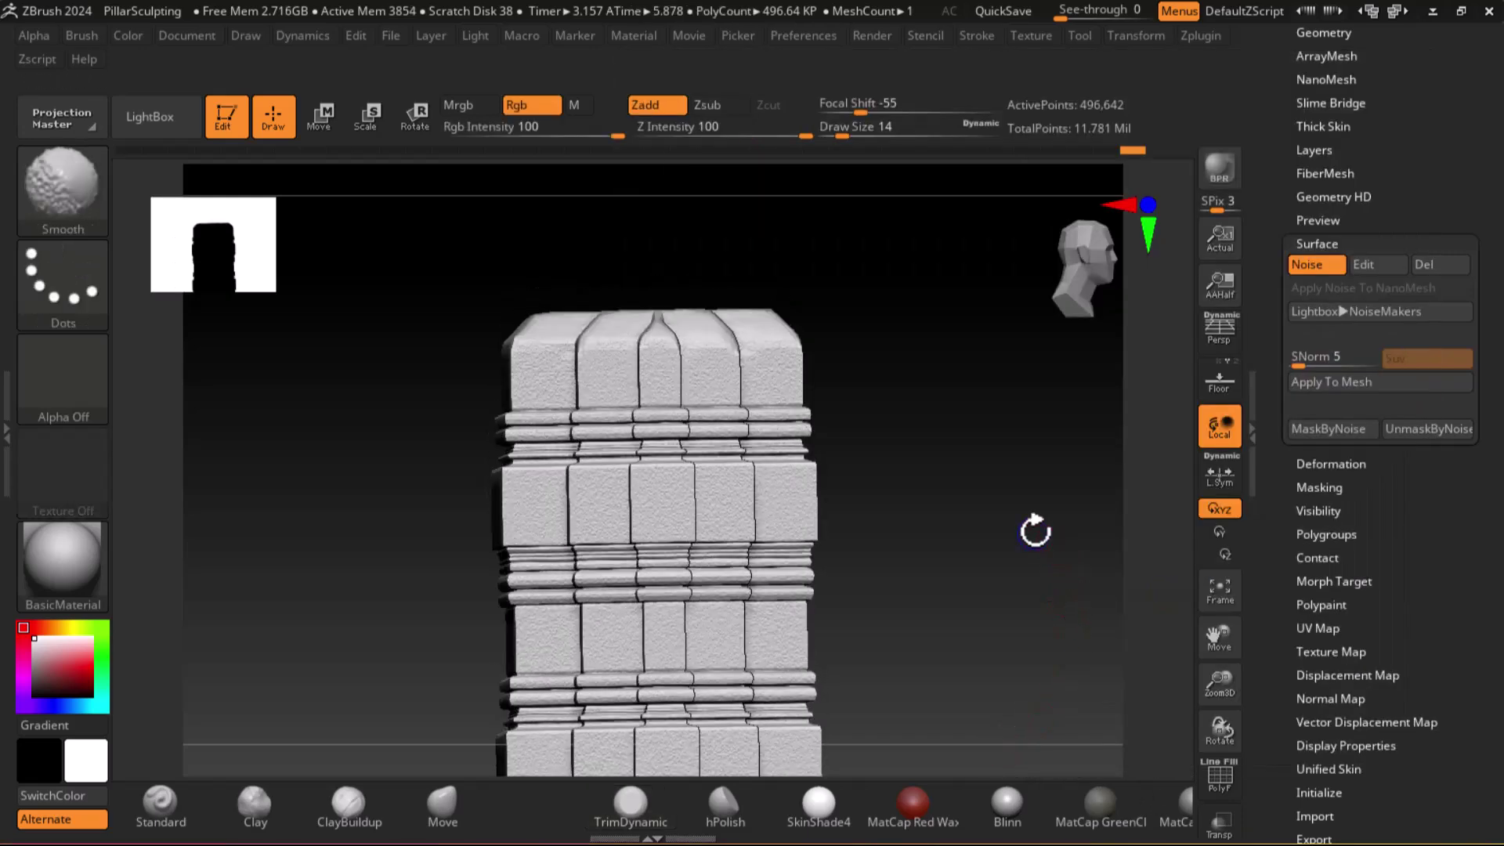
Inspect the noise grain along the shaft from base to top and compare it with the pillar reference photo.
left_click_drag(1022, 613, 1000, 460, "alt")
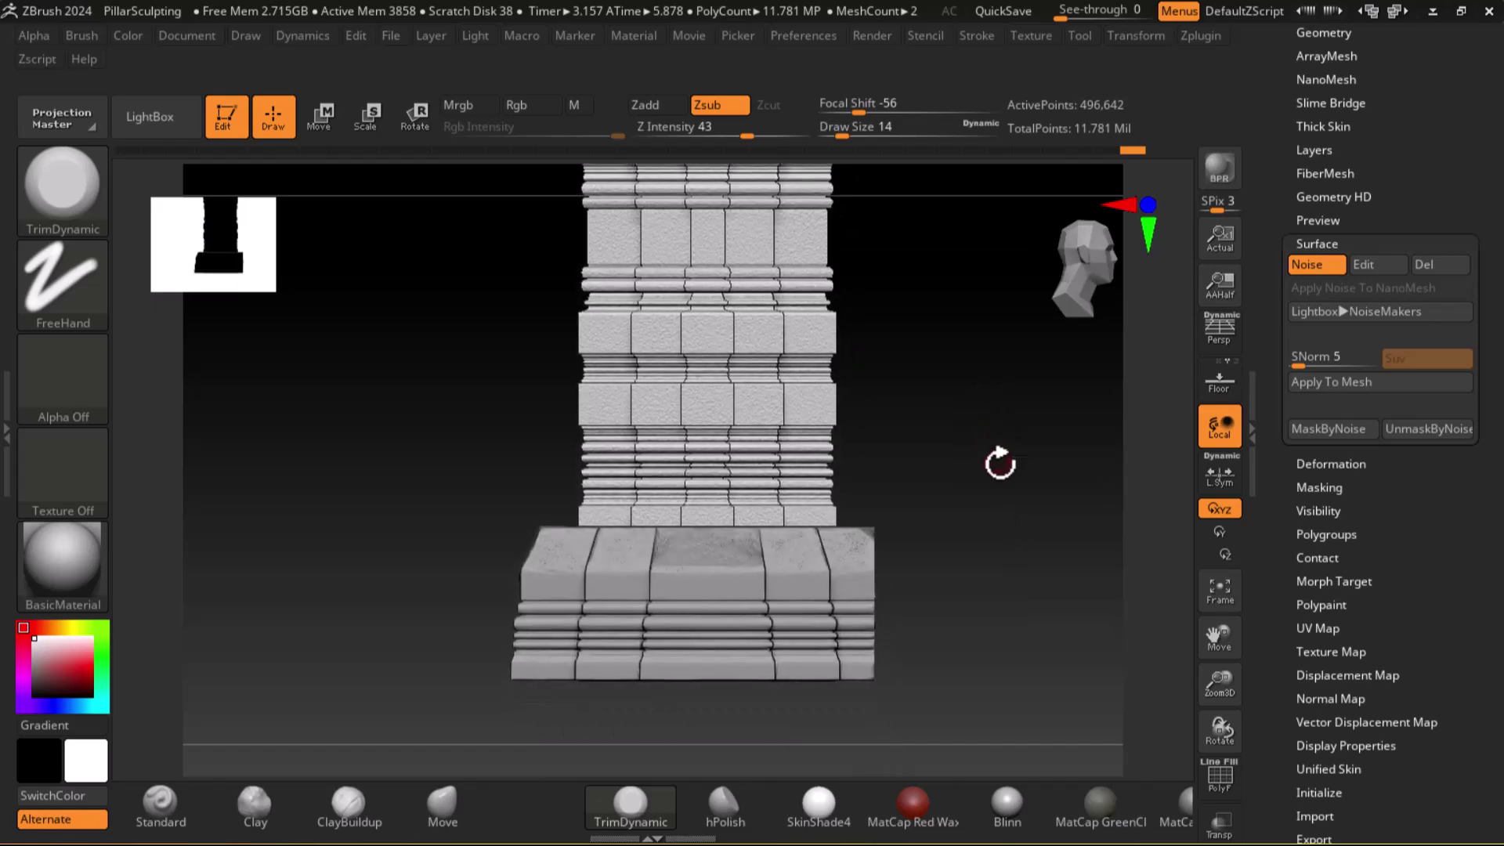
mouse_move(1008, 530)
left_mouse_down()
mouse_move(1017, 426)
mouse_move(953, 480)
mouse_move(977, 571)
mouse_move(993, 576)
mouse_move(1021, 518)
mouse_move(1071, 474)
mouse_move(1068, 496)
mouse_move(1106, 515)
left_mouse_up()
key("shift")
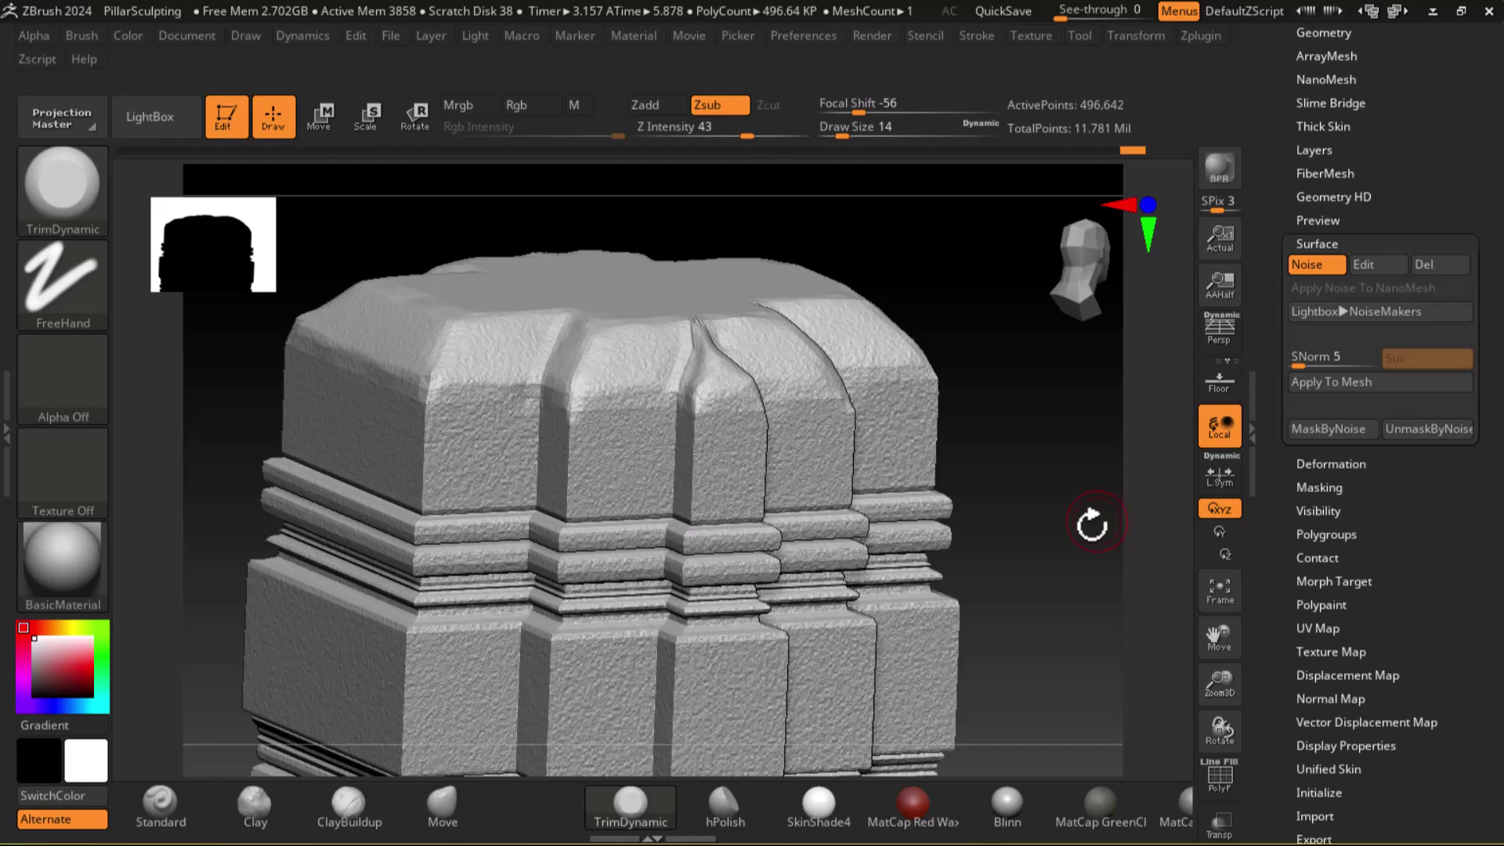
key("super")
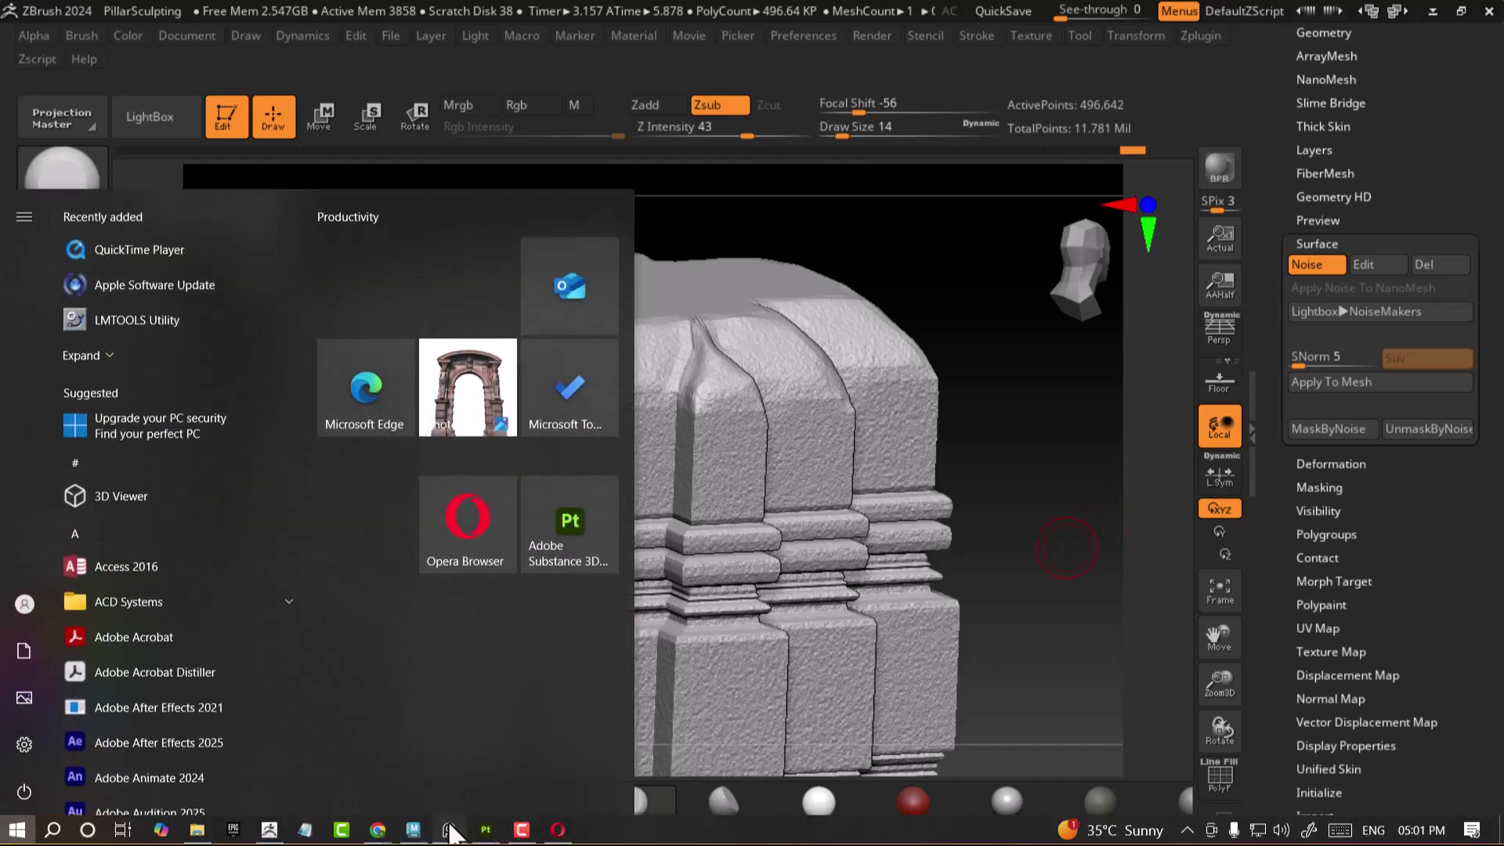
left_click(449, 830)
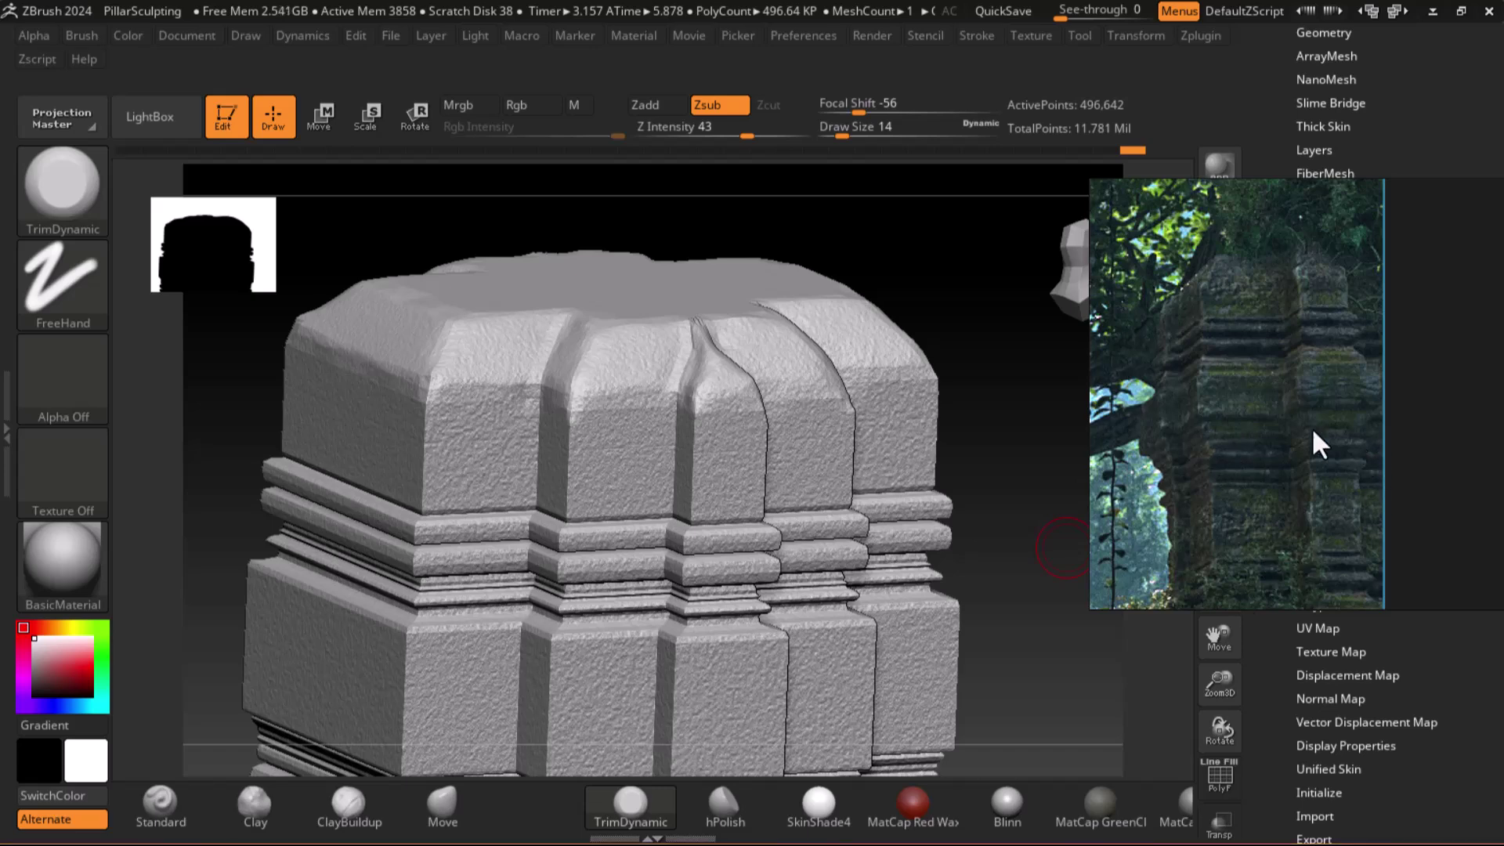
mouse_move(1345, 177)
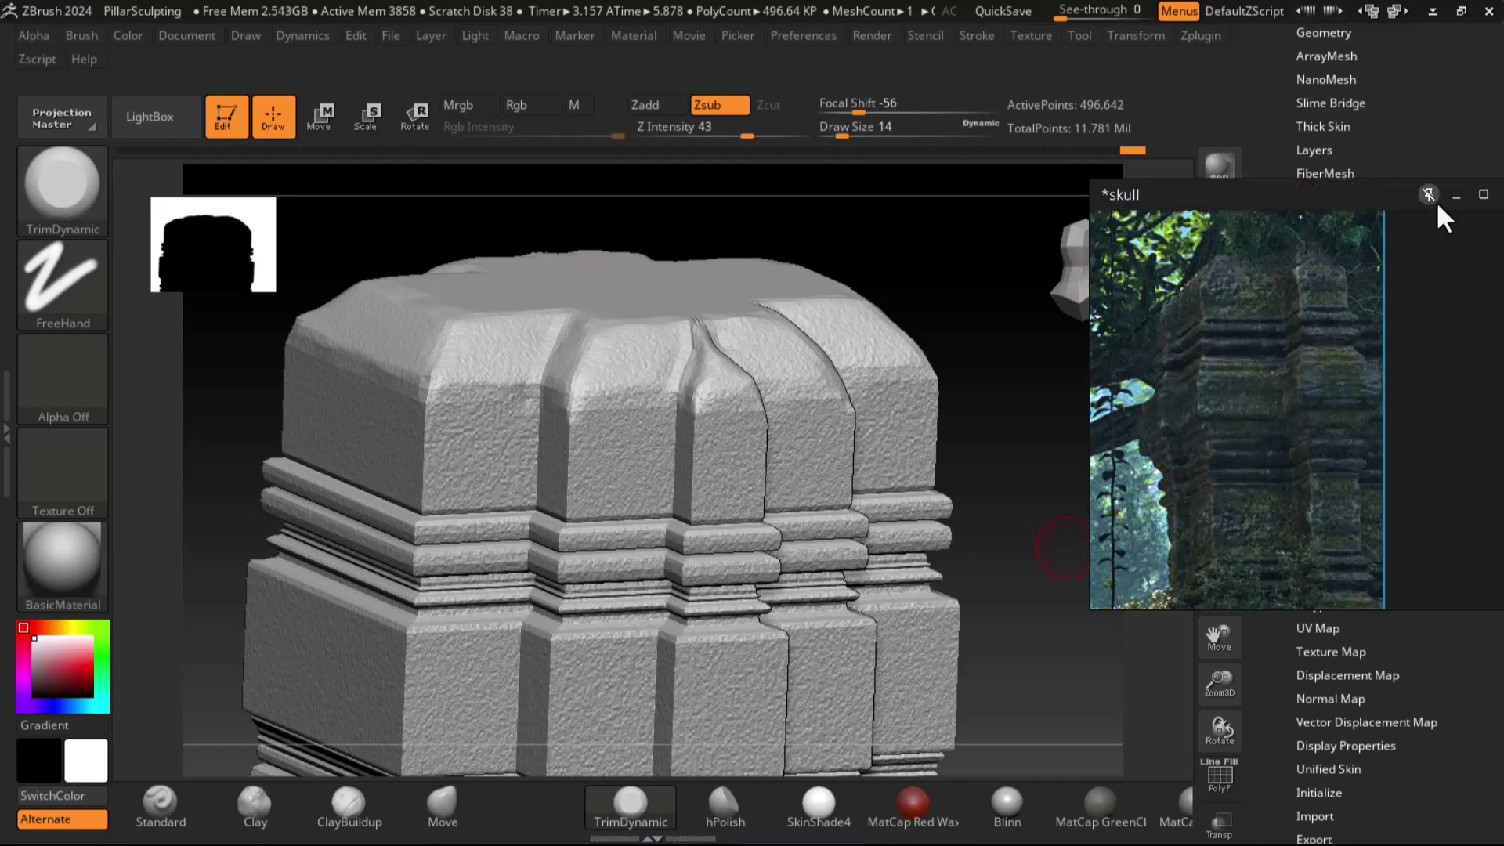
left_click(1456, 195)
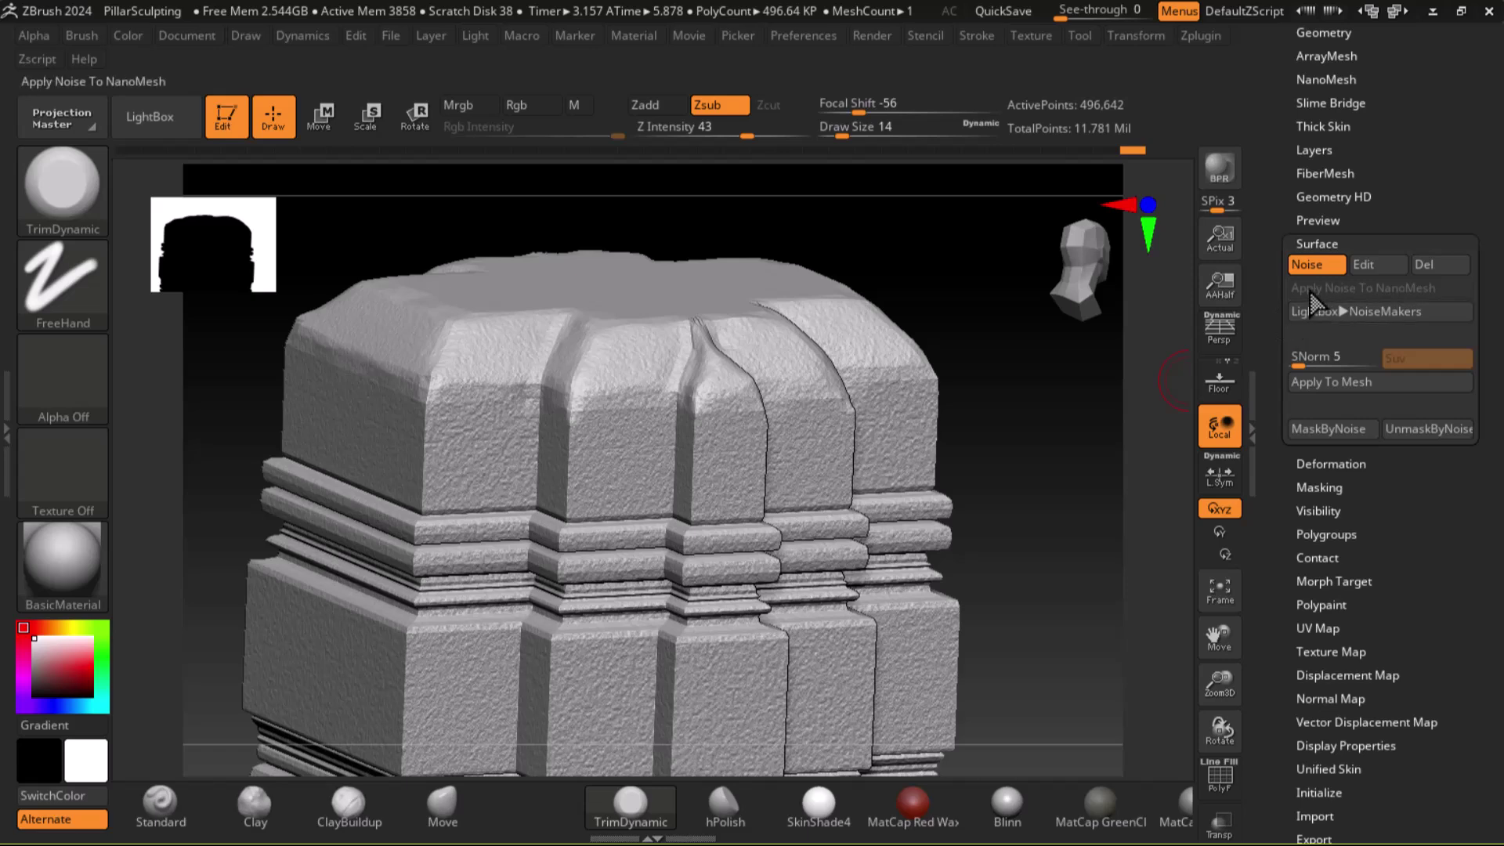
Adjust the shaft's Noise Scale to about 2.5 in NoiseMaker and check the grain on the blocks and mouldings.
left_click(1364, 267)
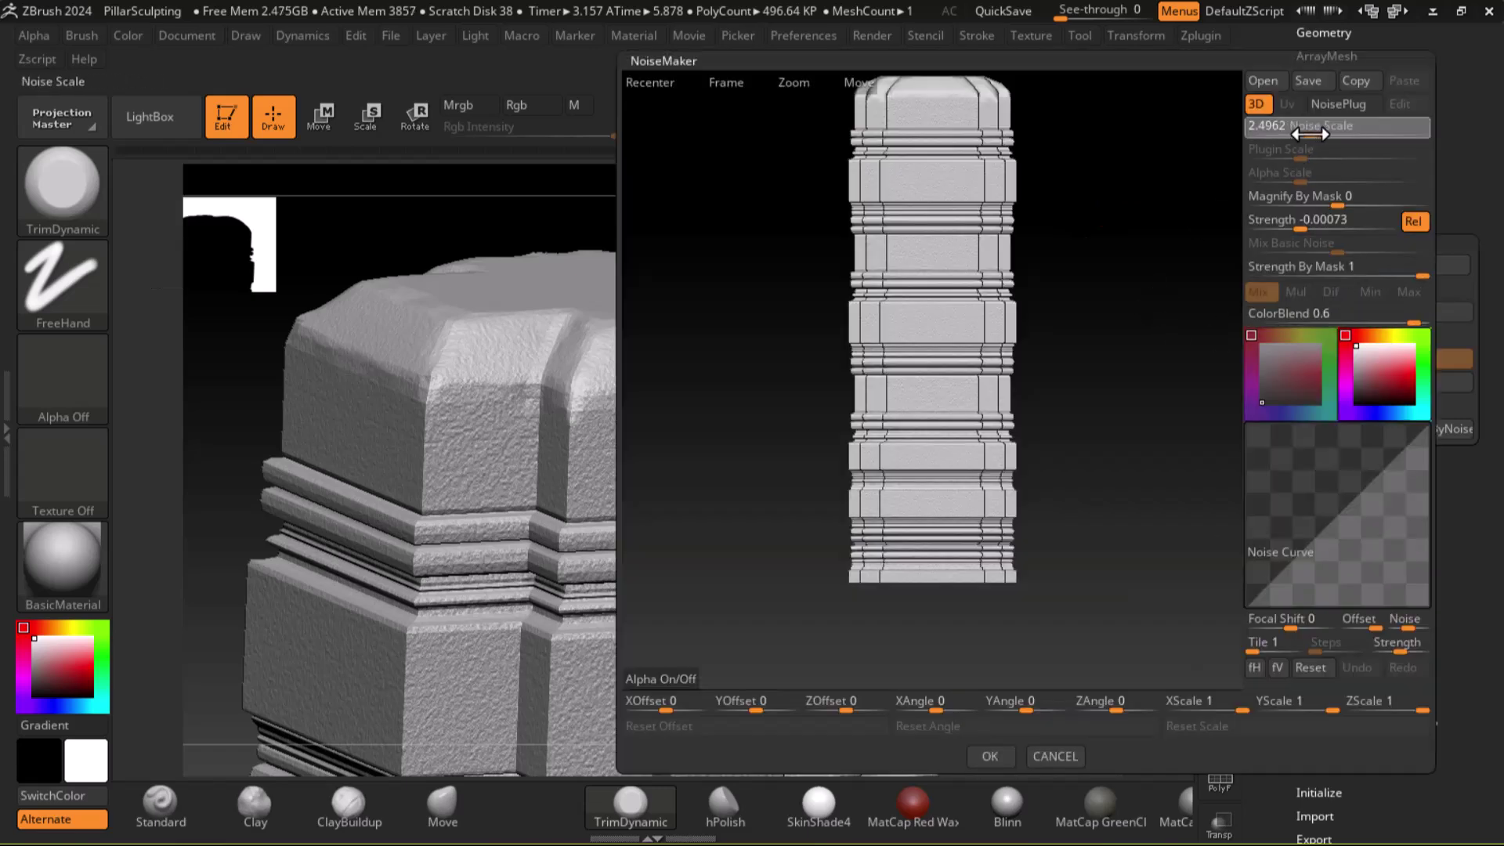
left_click(997, 756)
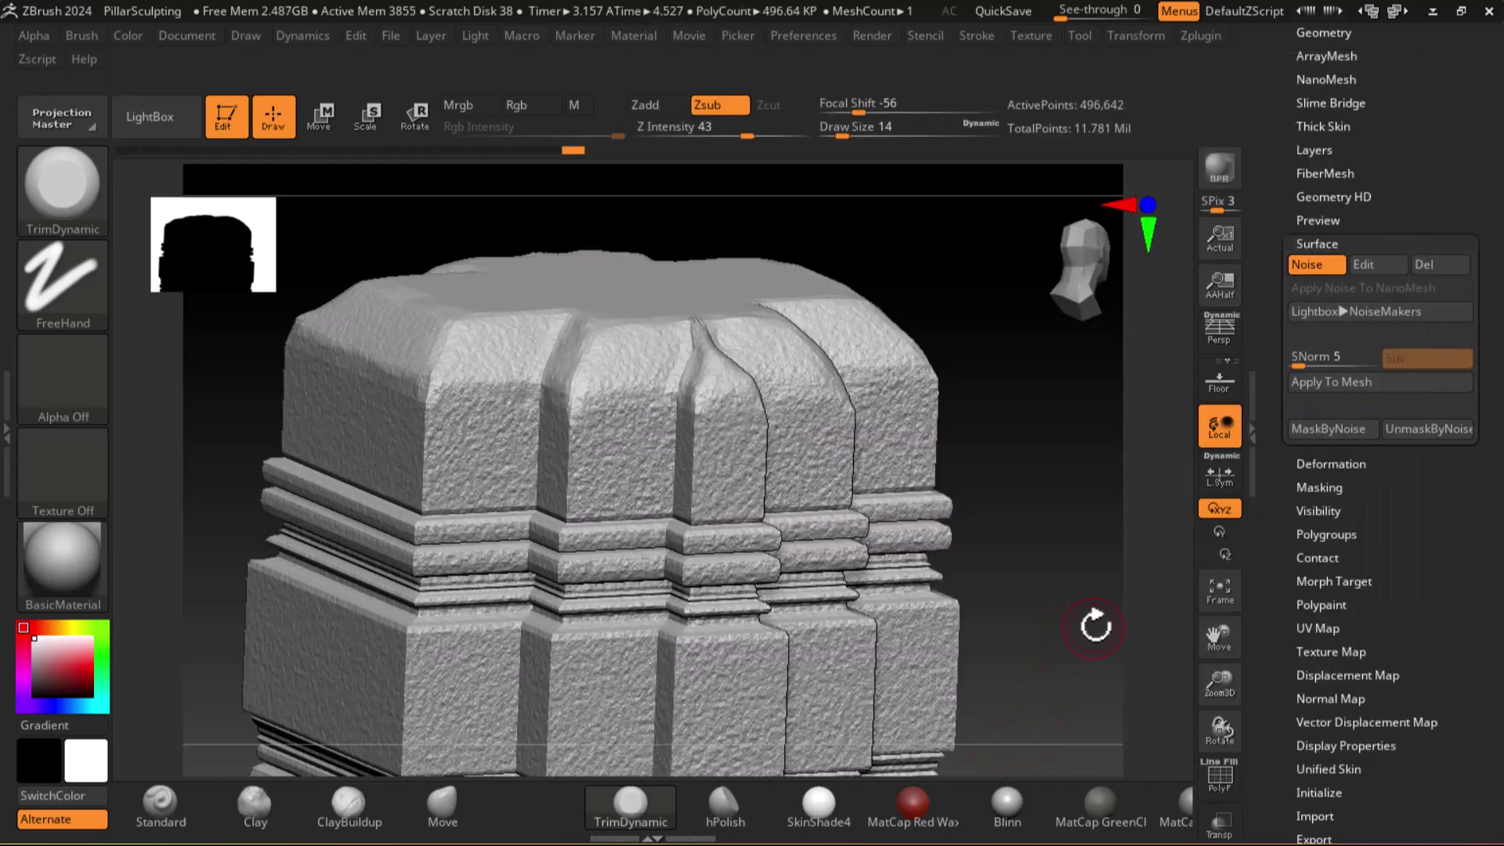
left_click_drag(1073, 620, 1041, 473)
key("shift")
left_click_drag(1058, 556, 1063, 576)
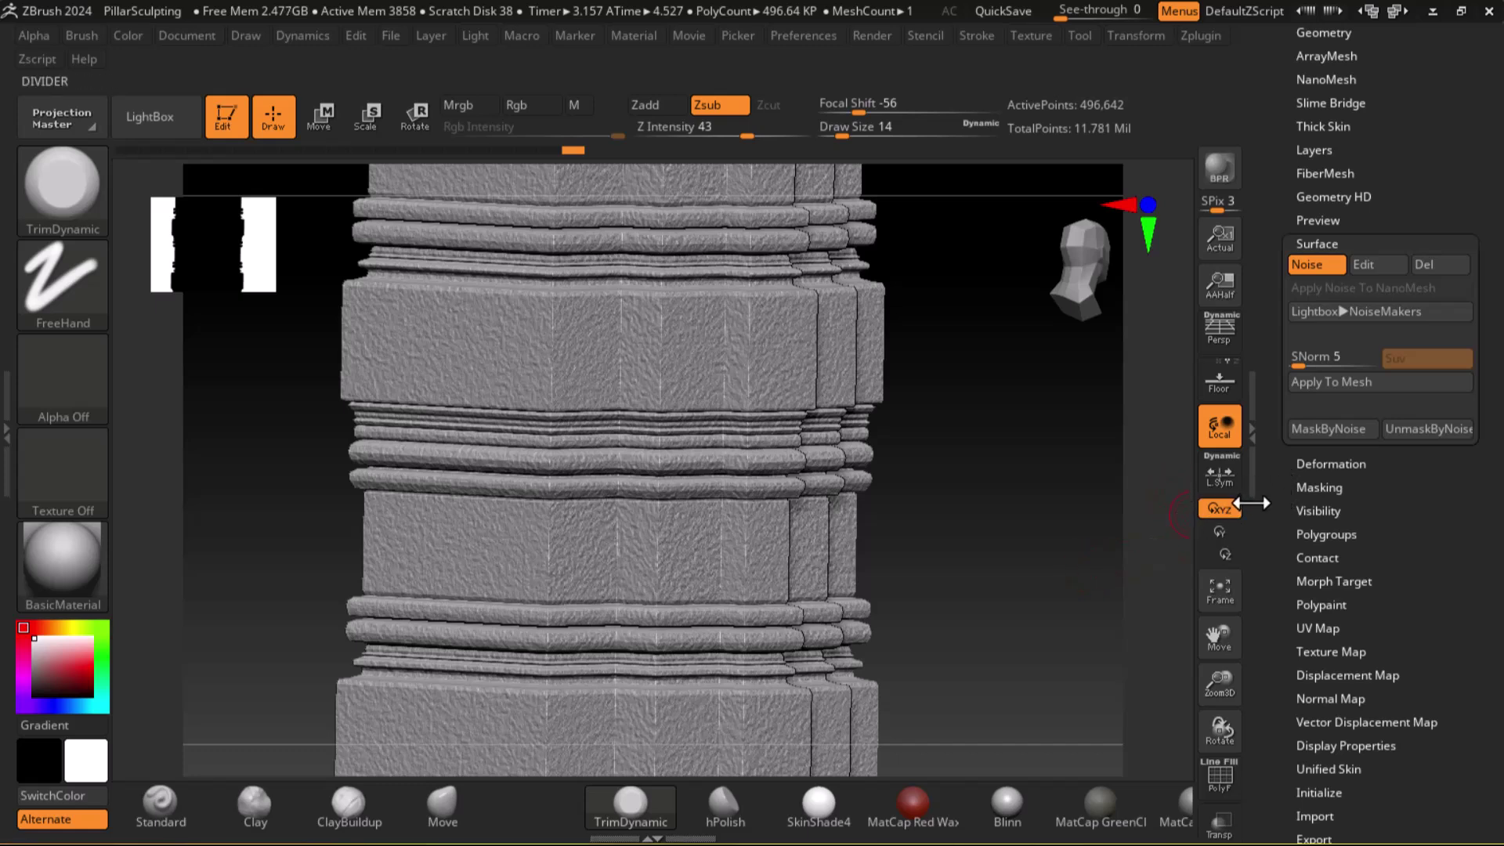
Save the project as a new version named PillarSculptingV1 in the Pillar folder.
left_click(396, 35)
left_click(530, 77)
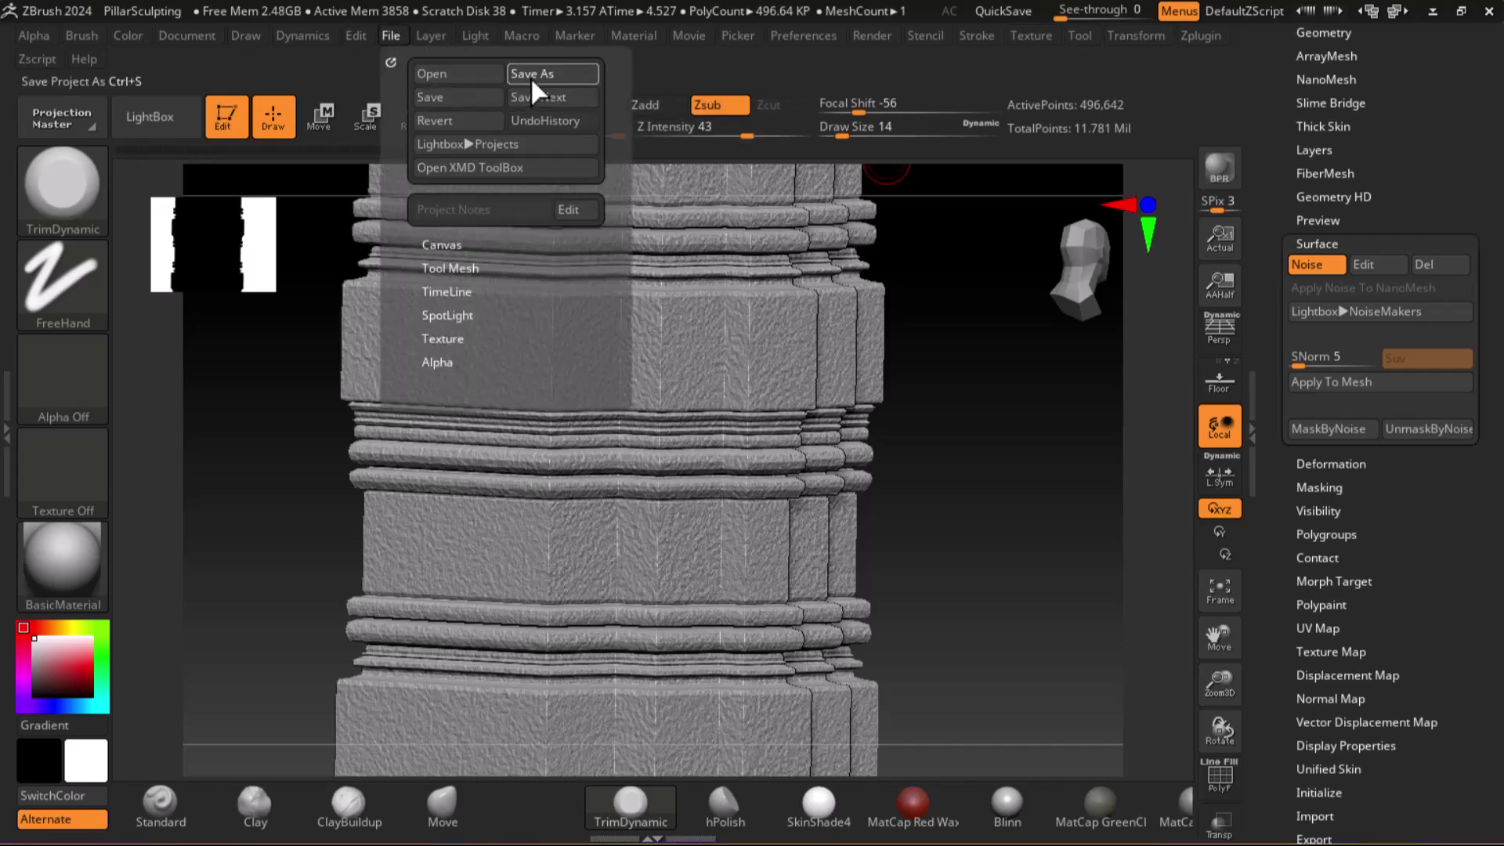
left_click(209, 744)
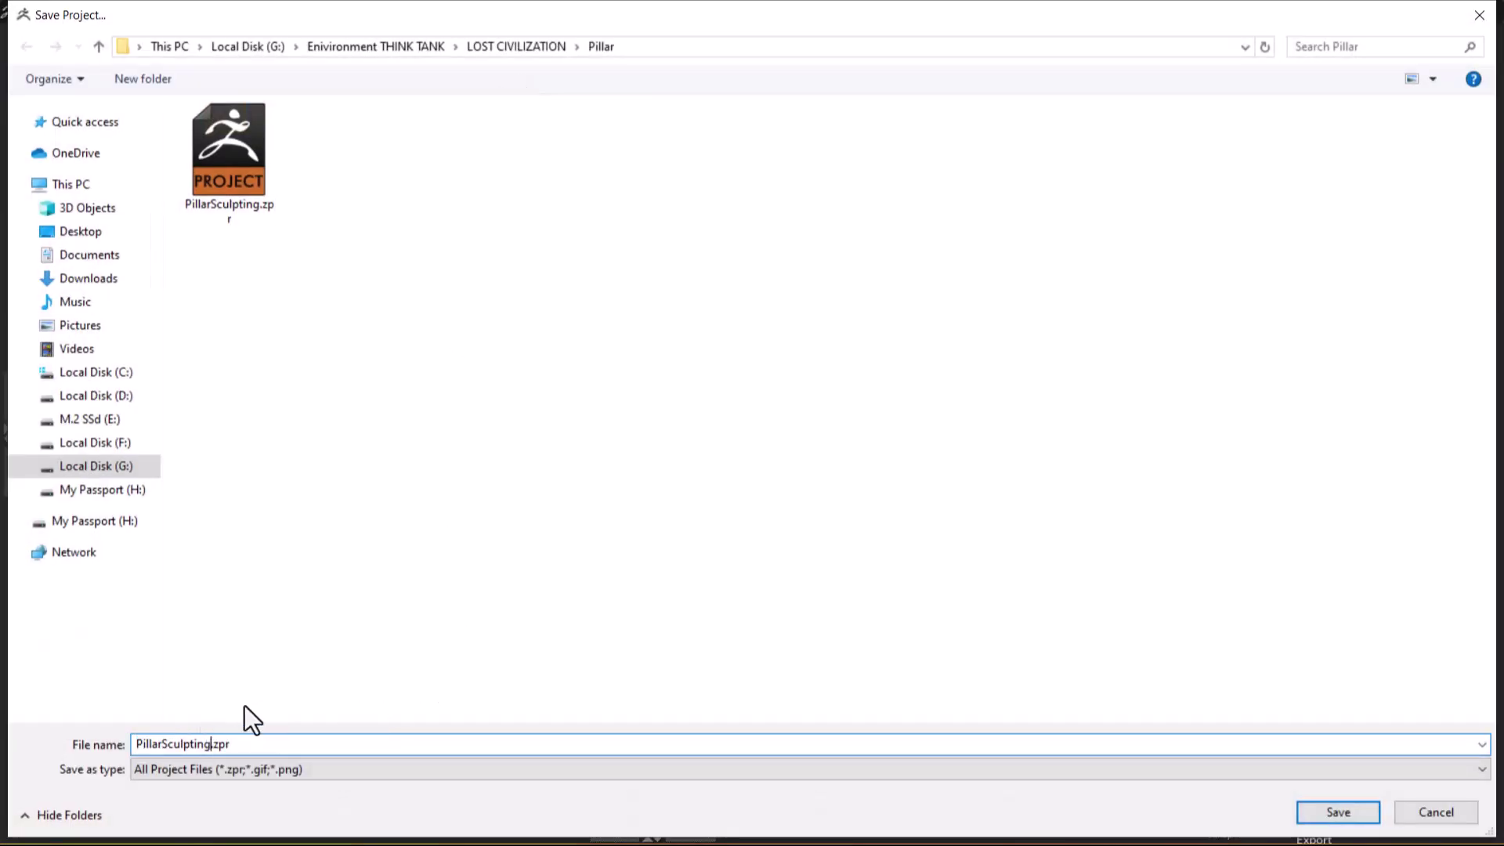
type("01")
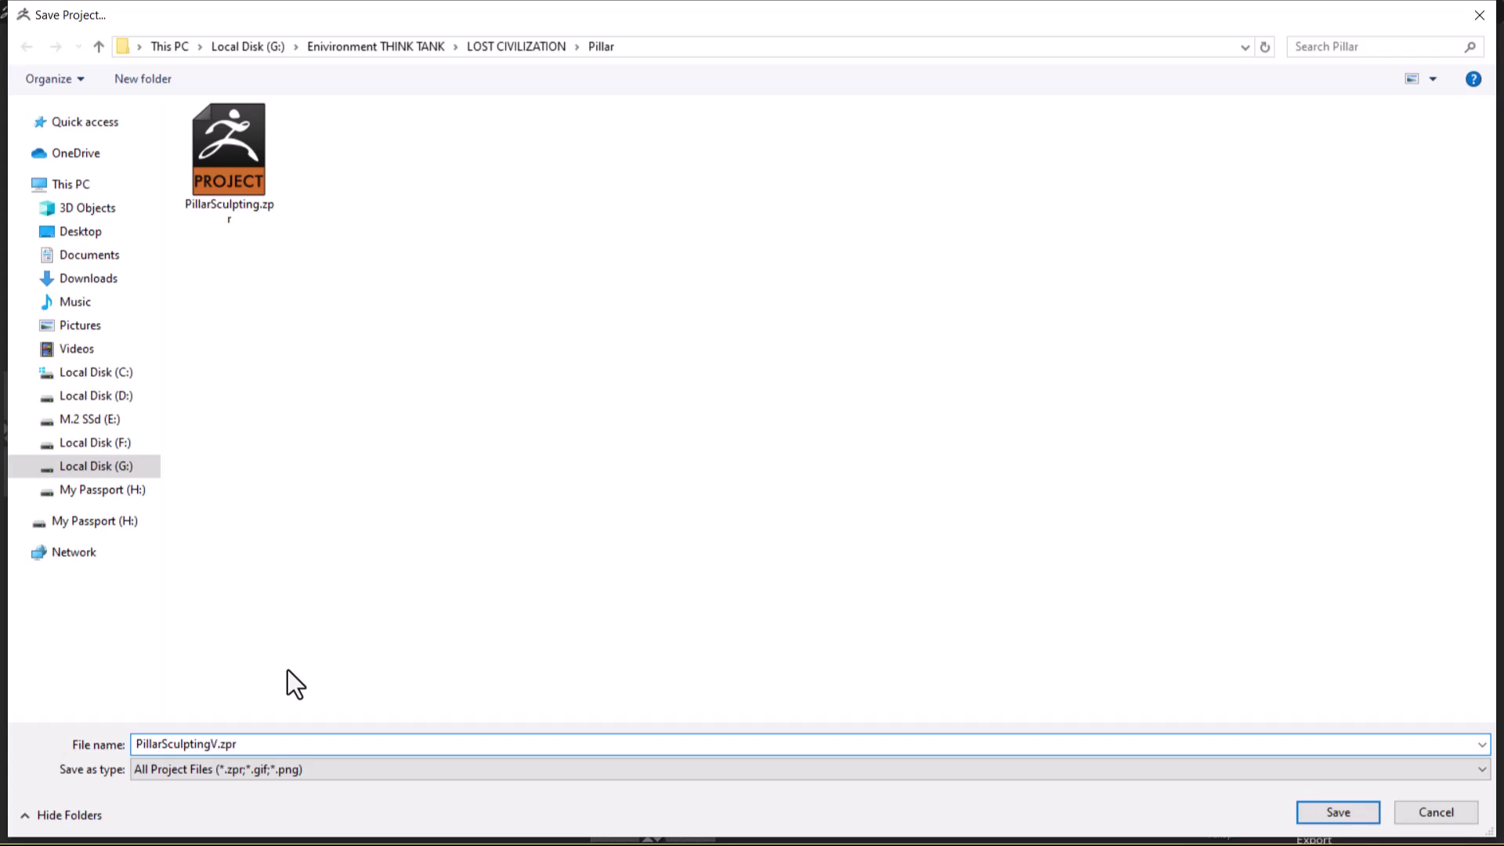
key("Return")
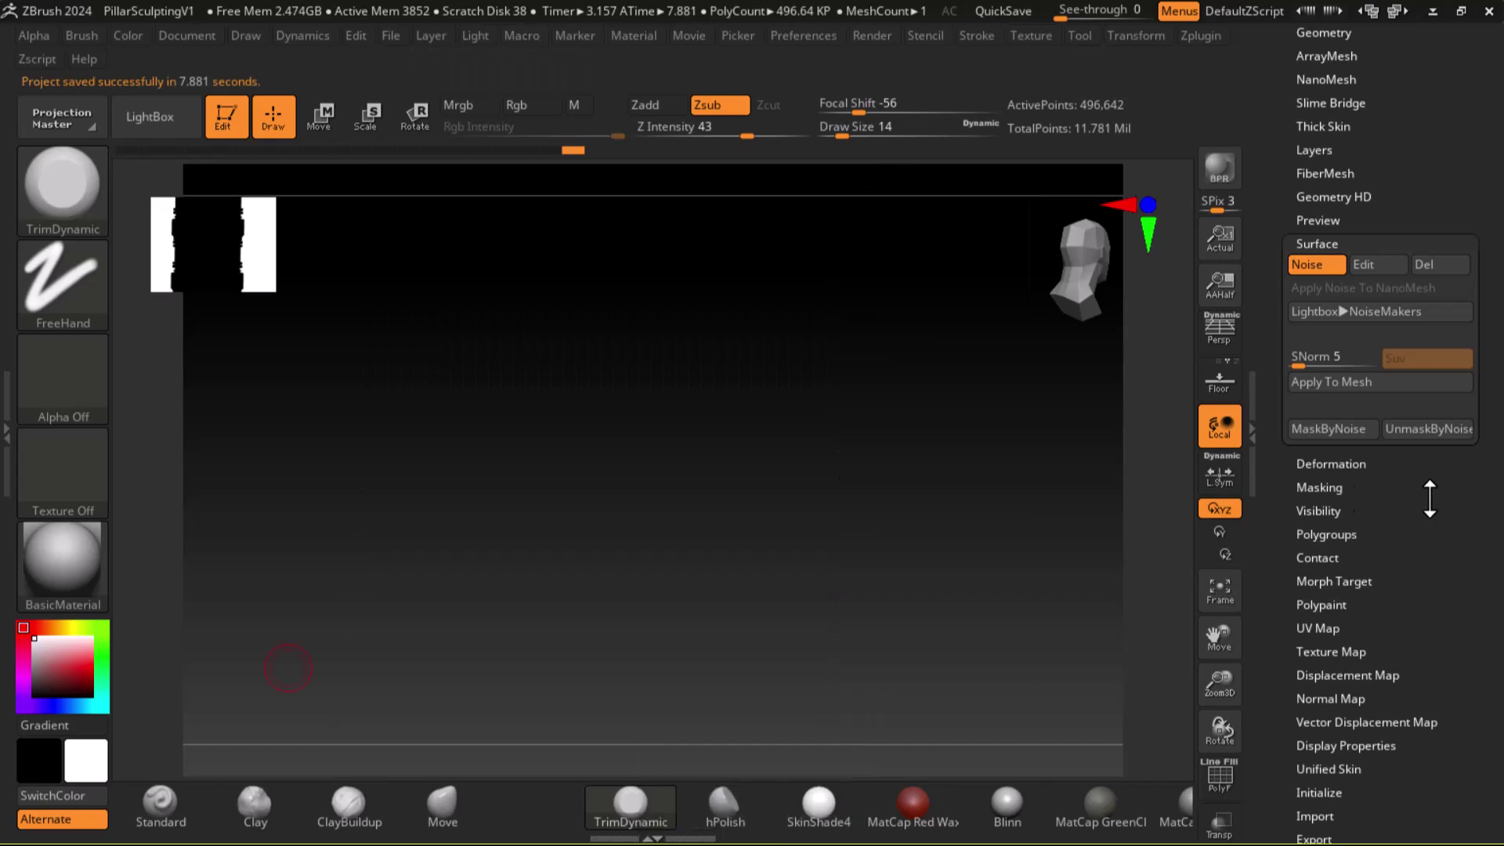
Apply the surface noise to the shaft's mesh and inspect the result on the top block.
left_click(1363, 387)
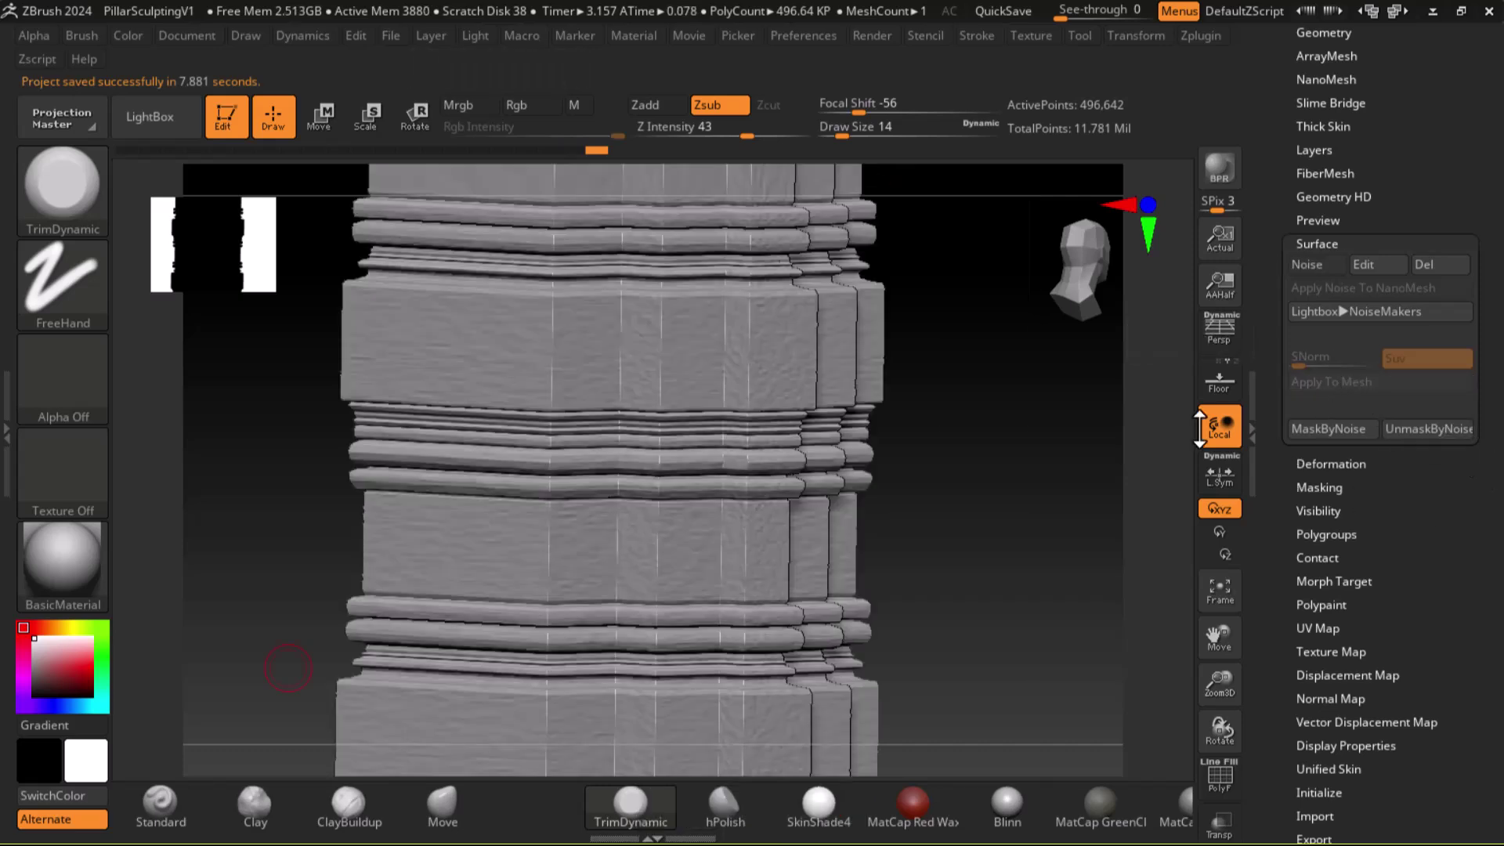
left_click_drag(1018, 474, 1178, 564)
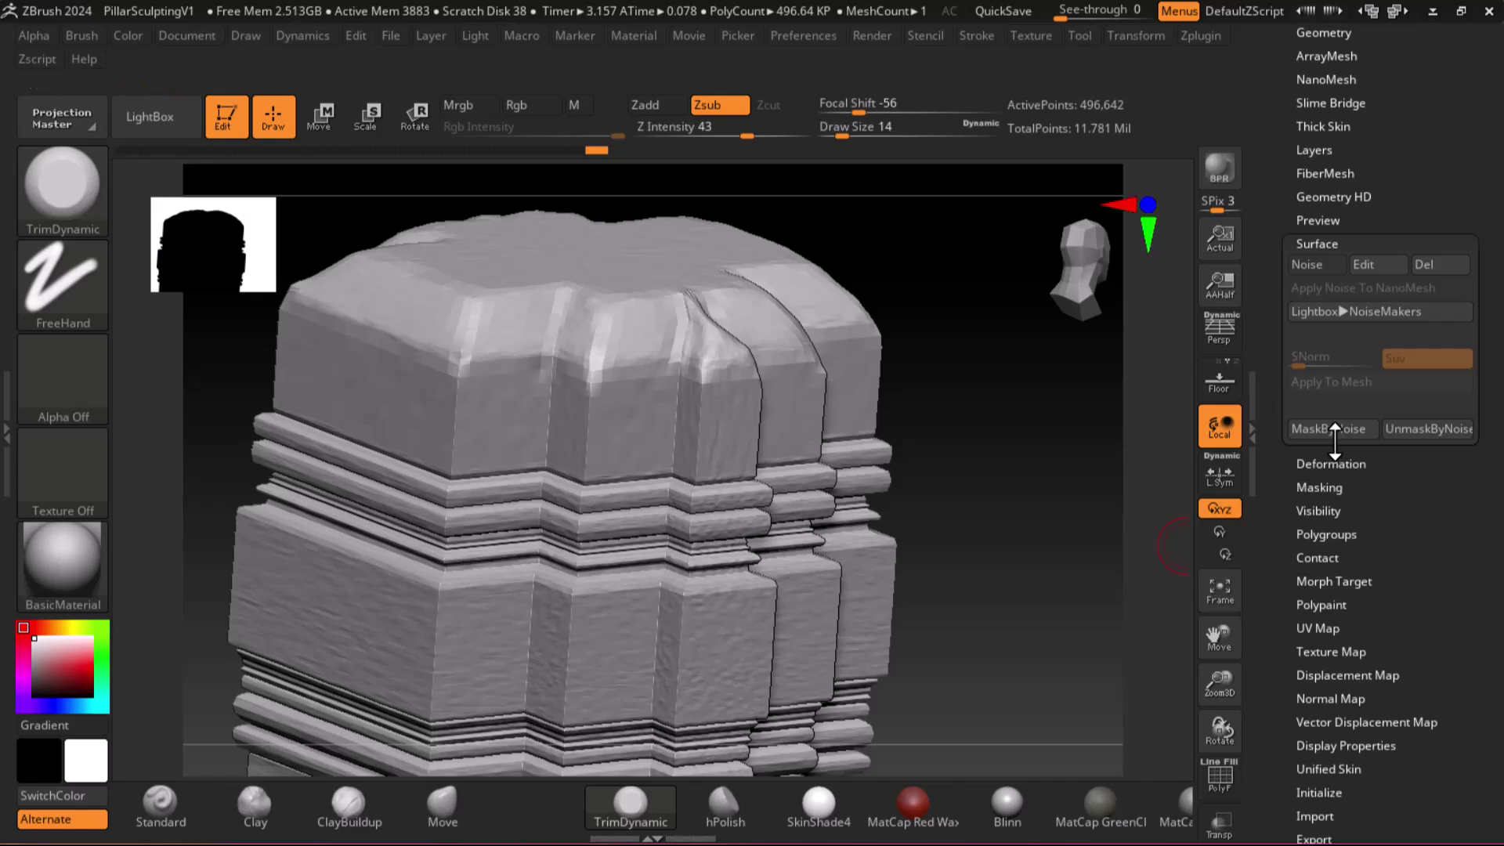
left_click_drag(1042, 463, 1050, 457)
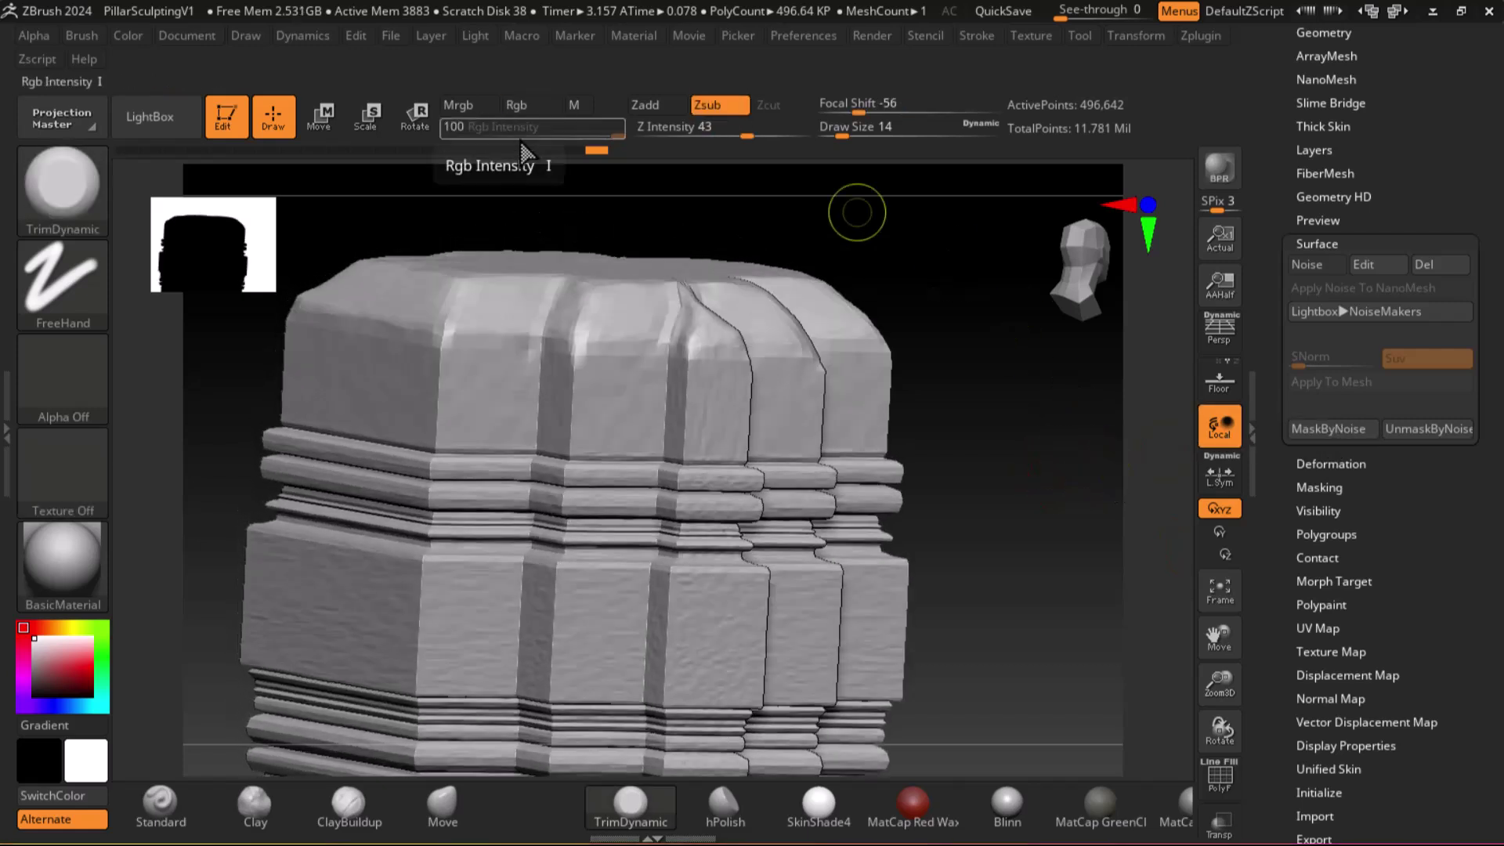
Roll the shaft's history back to before the noise, and divide its mesh twice to reach SDiv 6.
left_click_drag(590, 150, 506, 145)
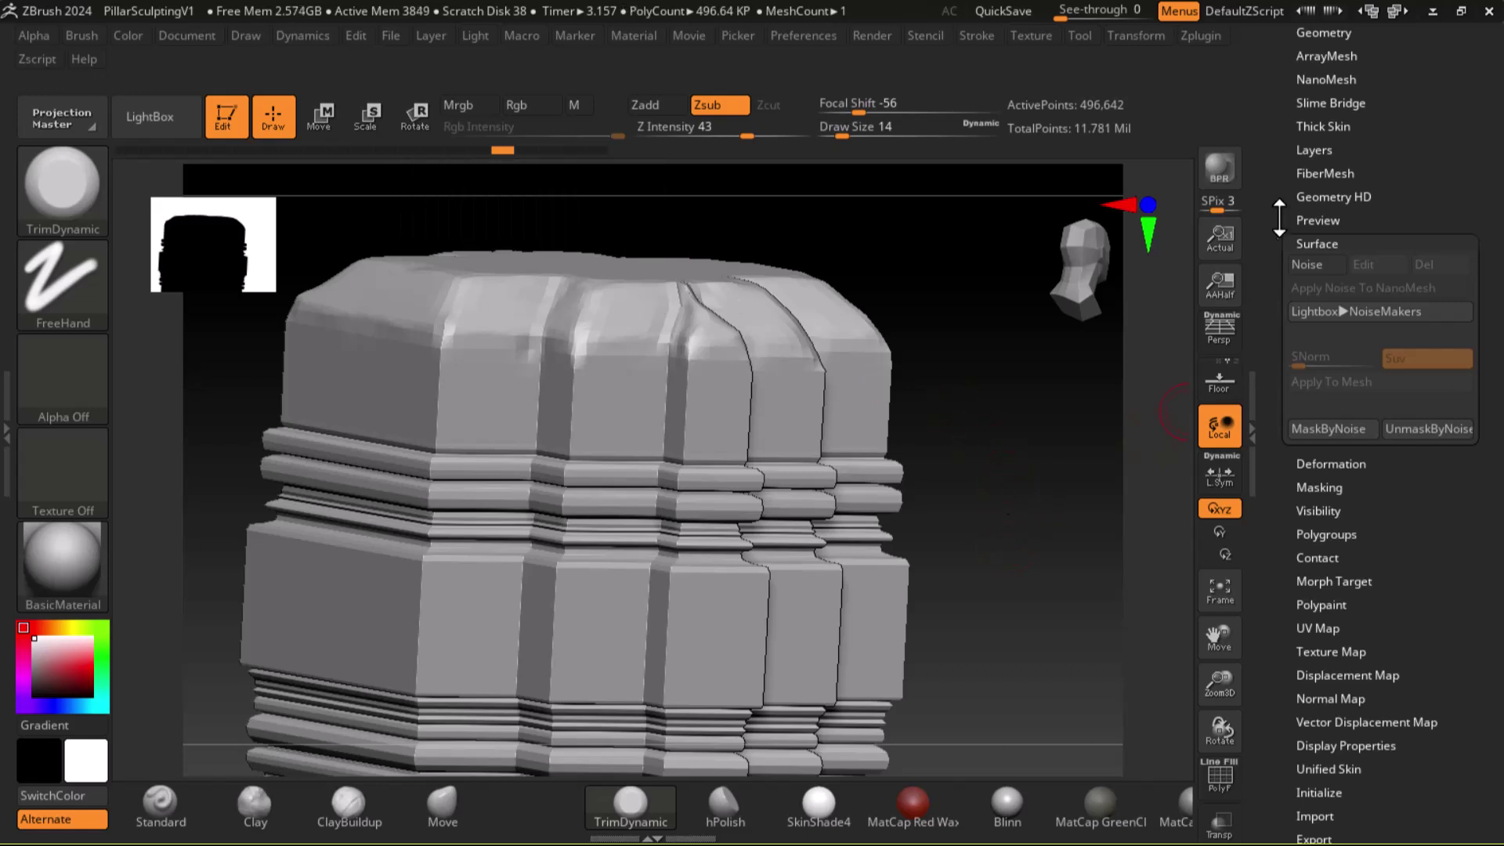
scroll(1272, 377, "up", 5)
scroll(1271, 376, "up", 1)
left_click(1343, 409)
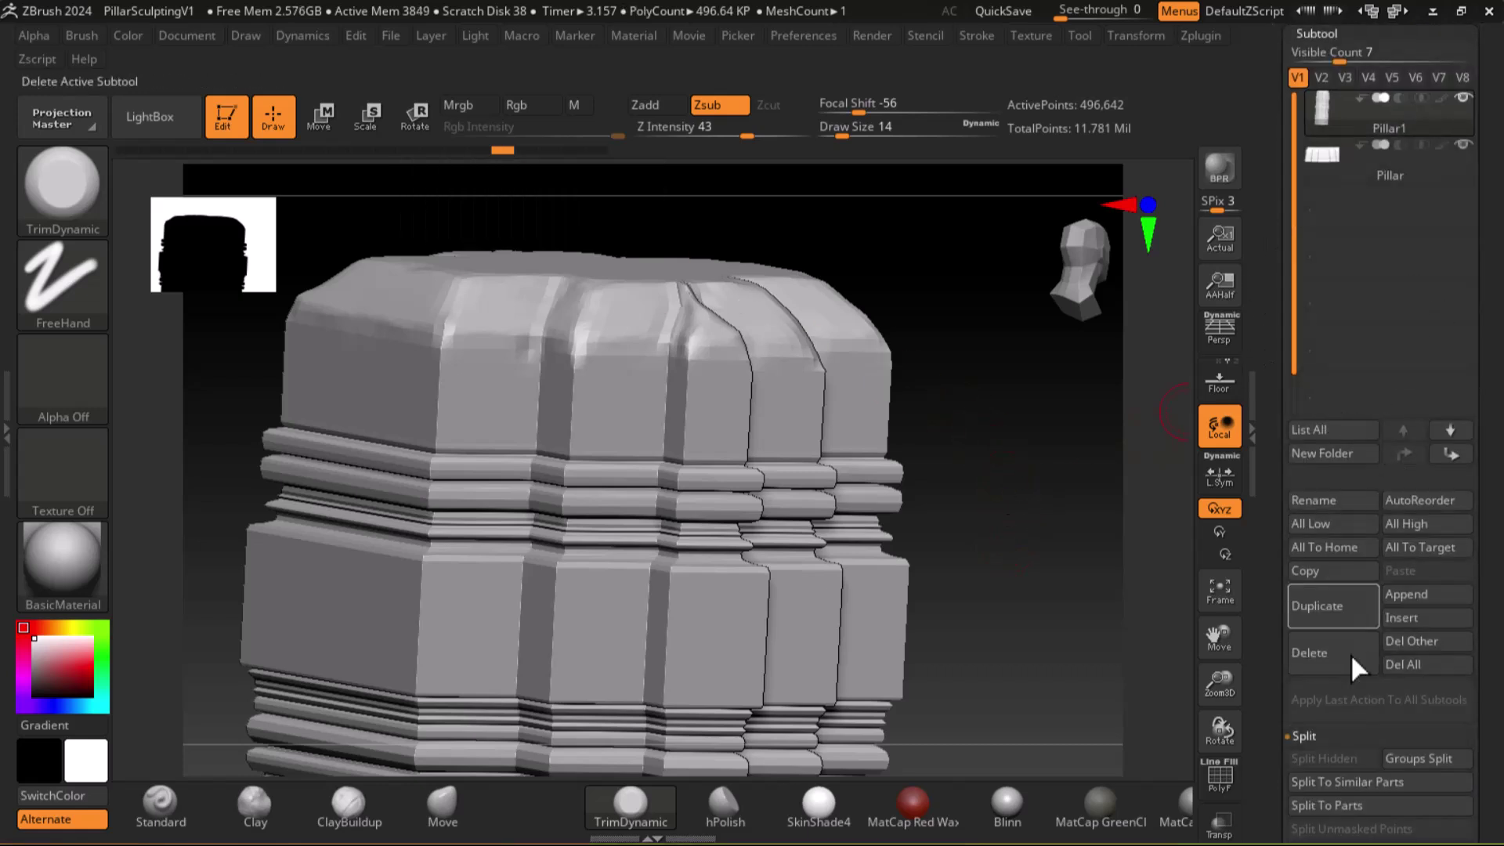
scroll(1273, 711, "down", 6)
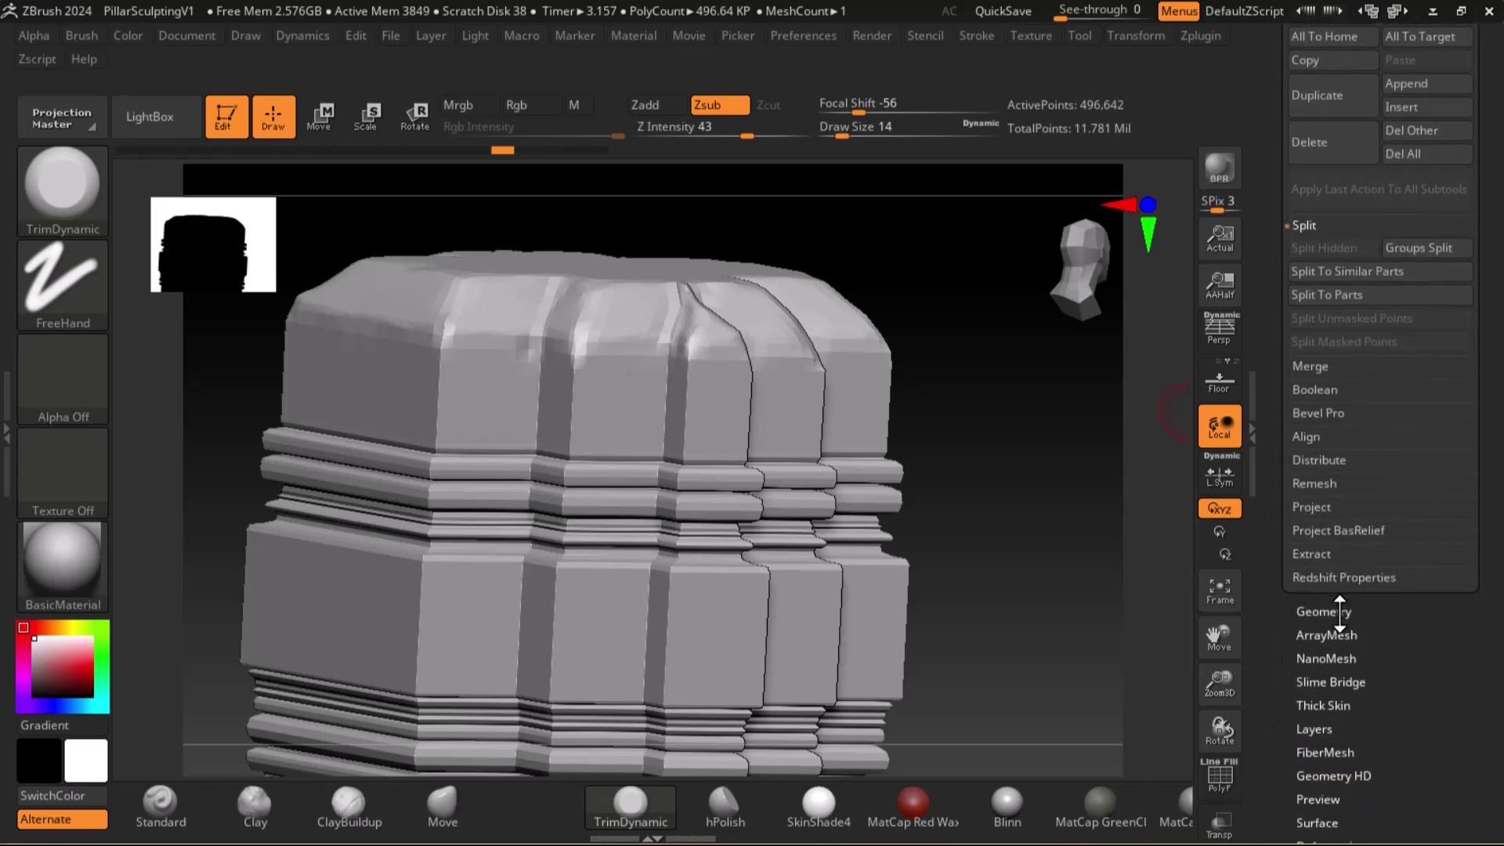
left_click(1340, 613)
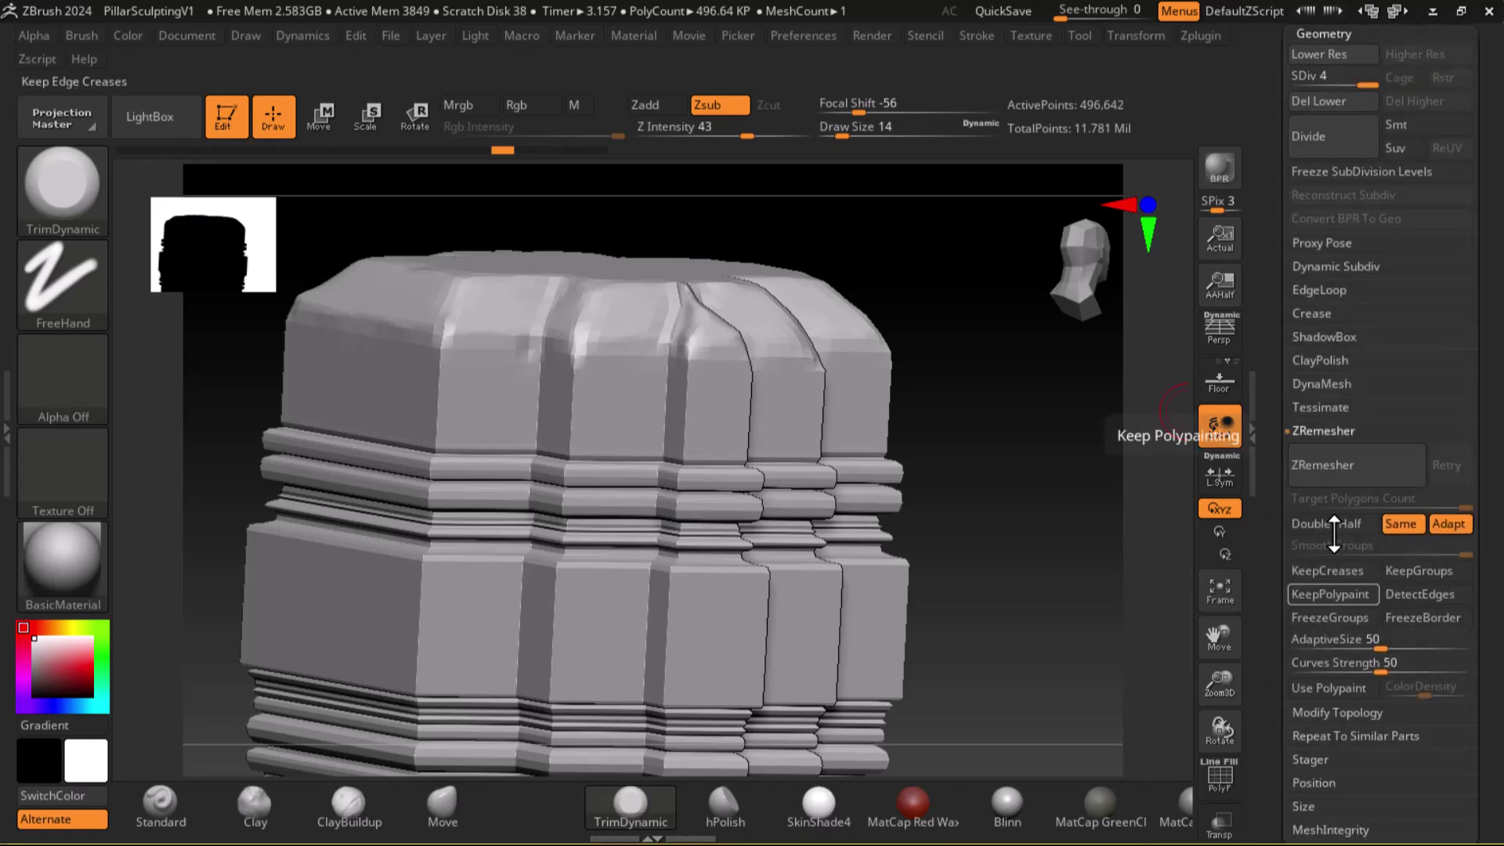
left_click(1354, 135)
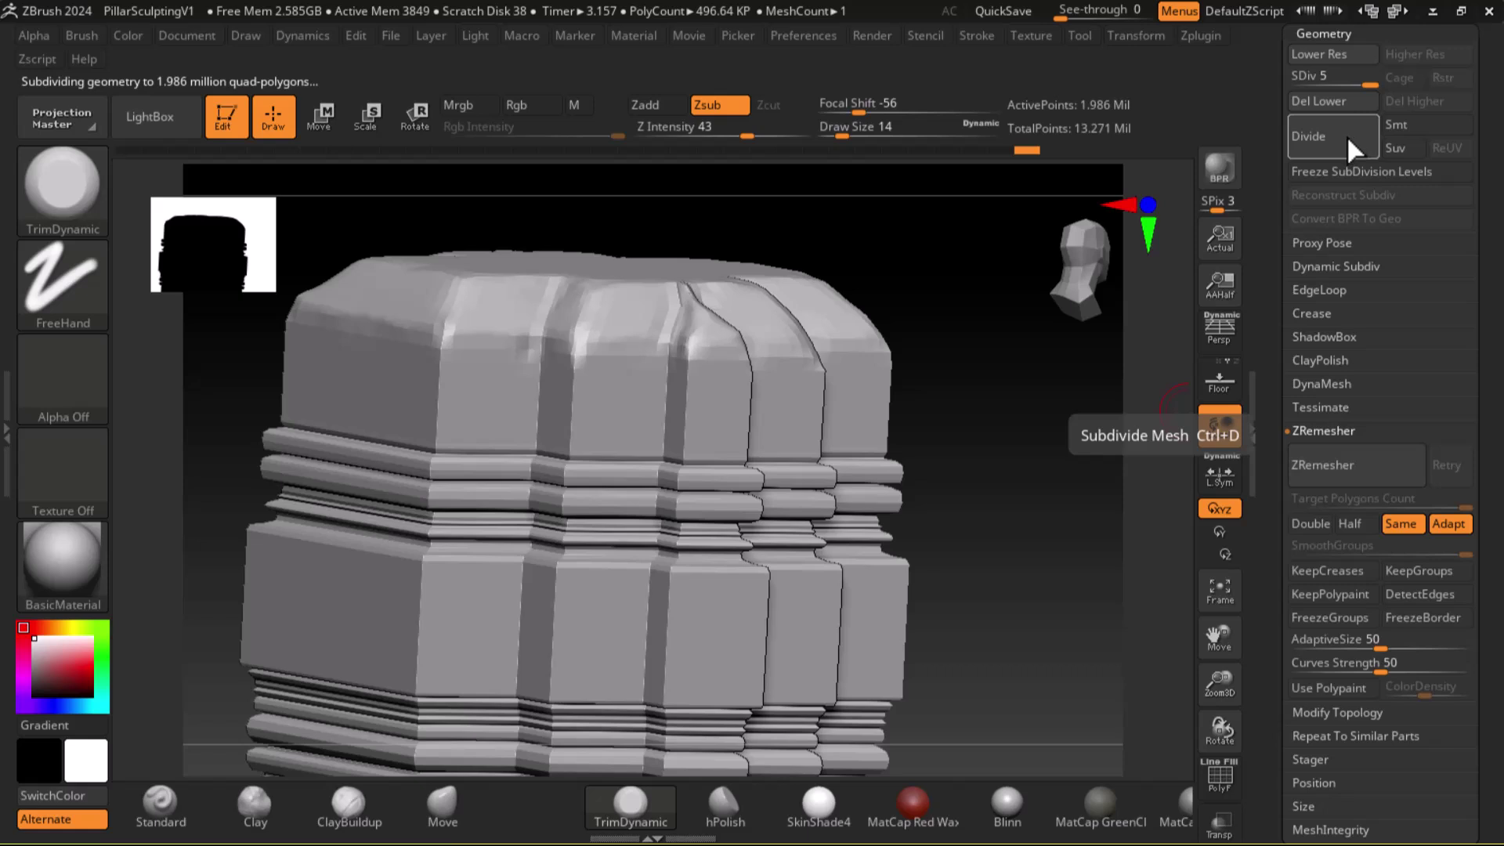
left_click(1346, 136)
Select the Standard brush with the Spray stroke and its brush alpha for detailing the top block.
mouse_move(994, 507)
left_mouse_down()
mouse_move(1004, 497)
mouse_move(954, 460)
mouse_move(937, 346)
mouse_move(922, 443)
mouse_move(934, 520)
mouse_move(960, 546)
mouse_move(940, 583)
mouse_move(988, 447)
mouse_move(1051, 550)
mouse_move(1183, 460)
left_mouse_up()
left_click(1008, 379, "ctrl+shift")
left_click(161, 819)
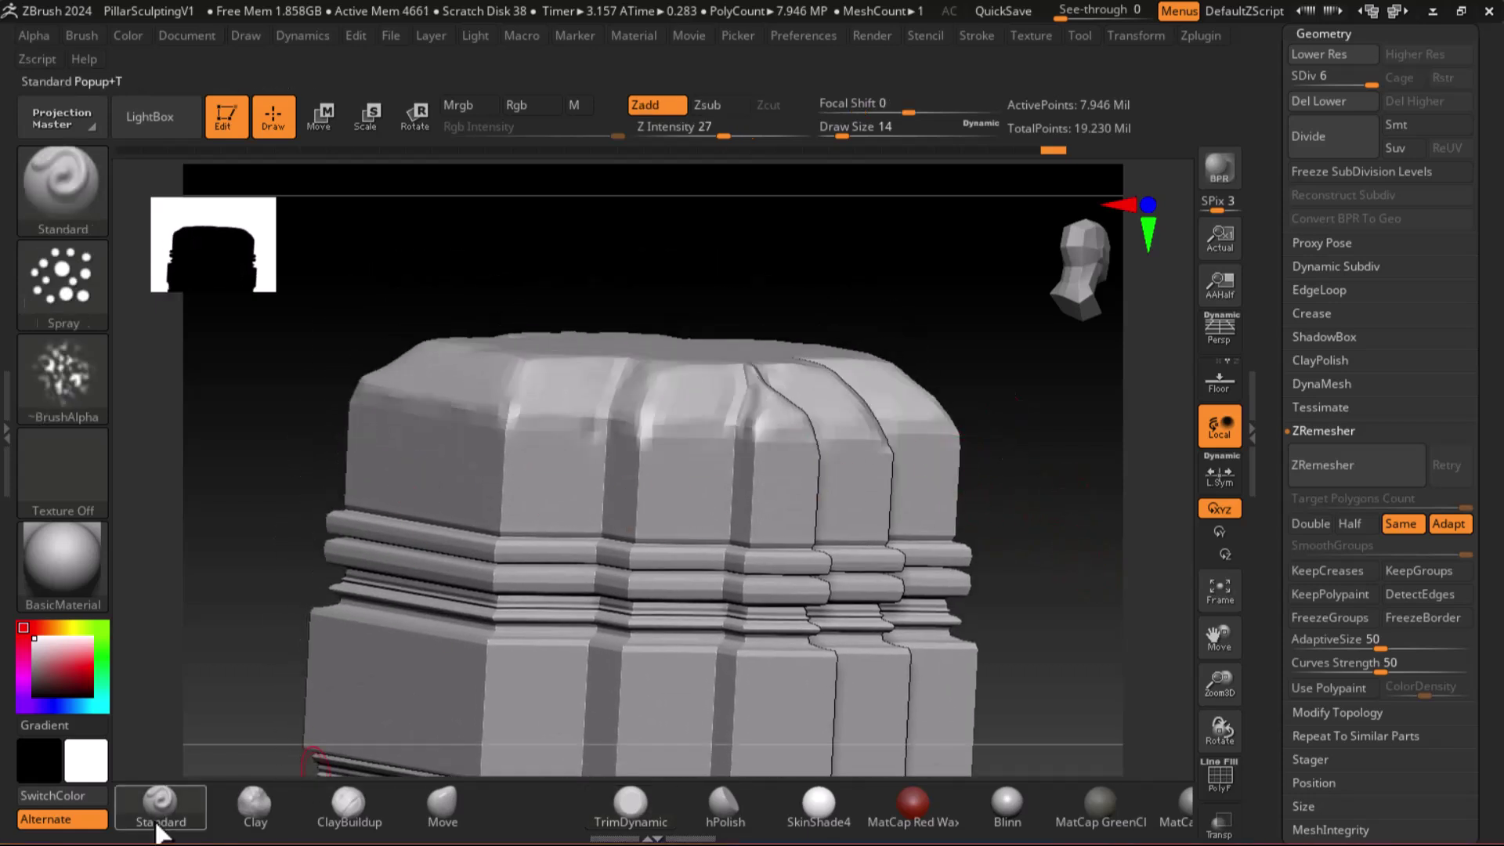
Try spraying raised grain on the slope of one top column, and undo the test stroke.
left_click_drag(715, 396, 658, 401)
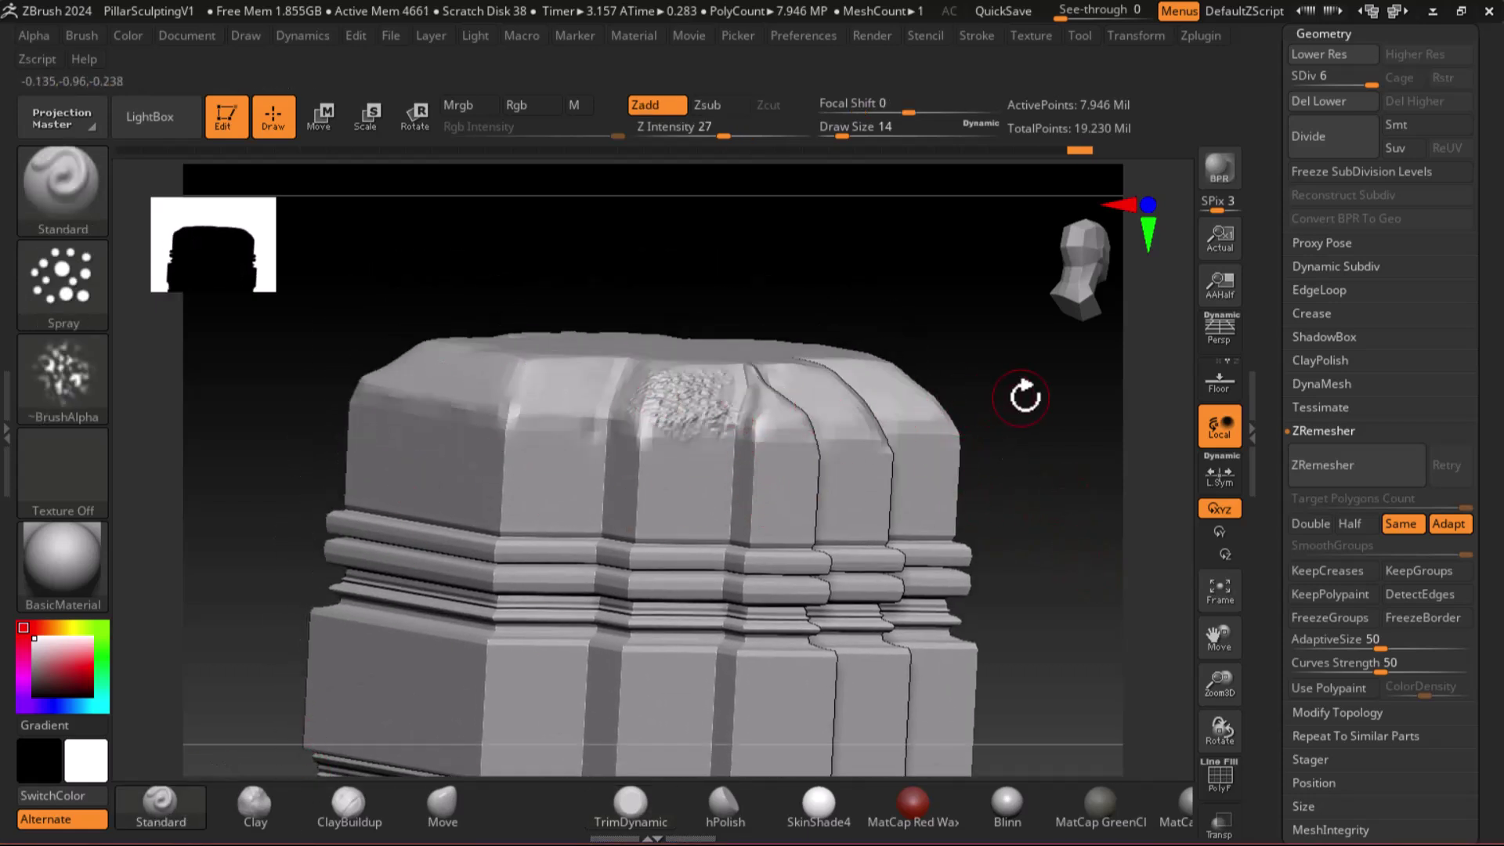
key("ctrl+z")
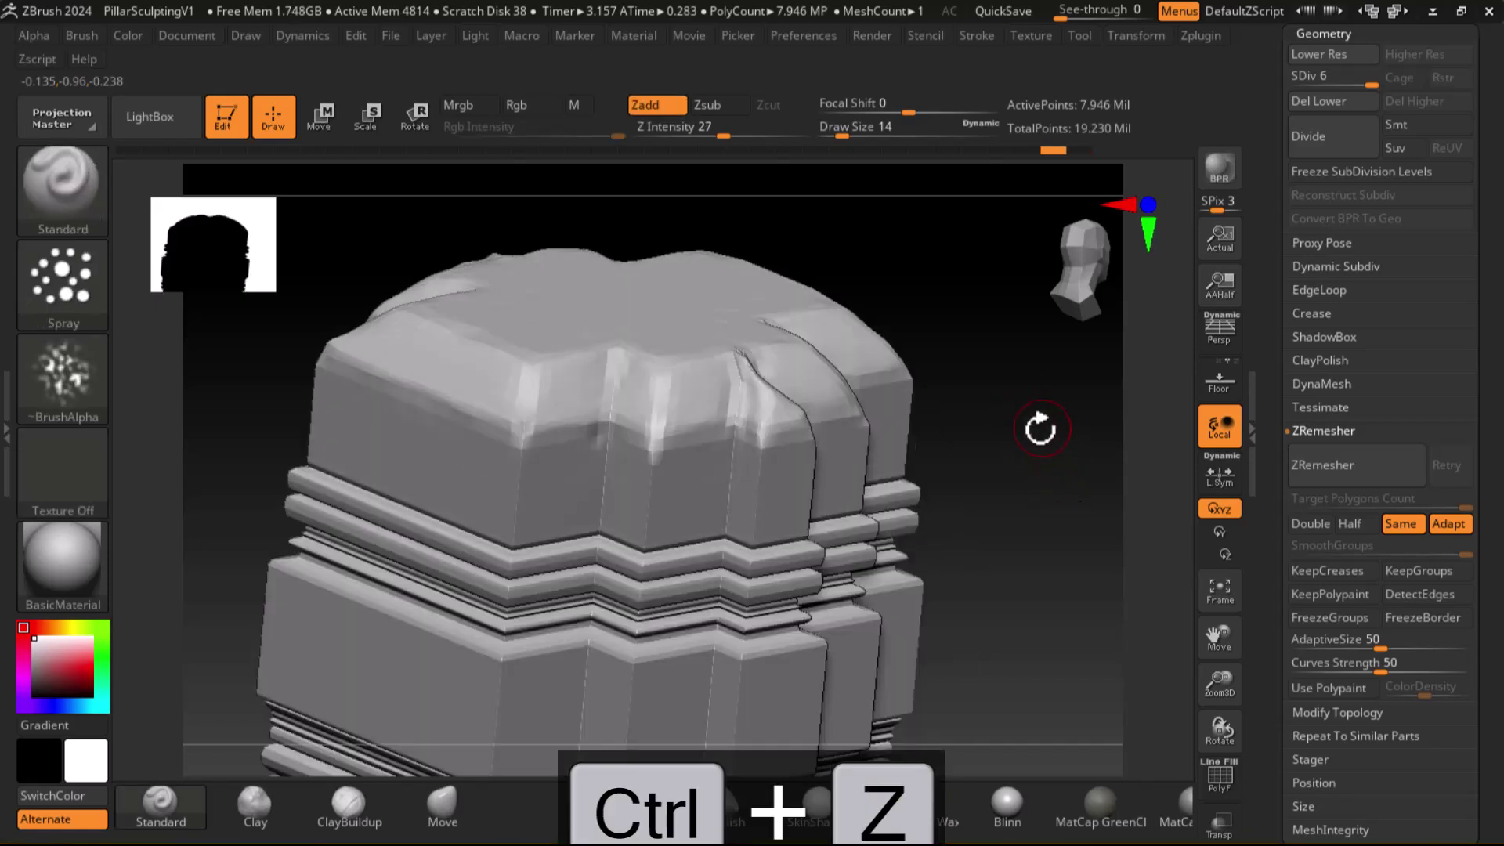
key("ctrl+z")
key("ctrl+z")
key("ctrl+z")
key("ctrl+z")
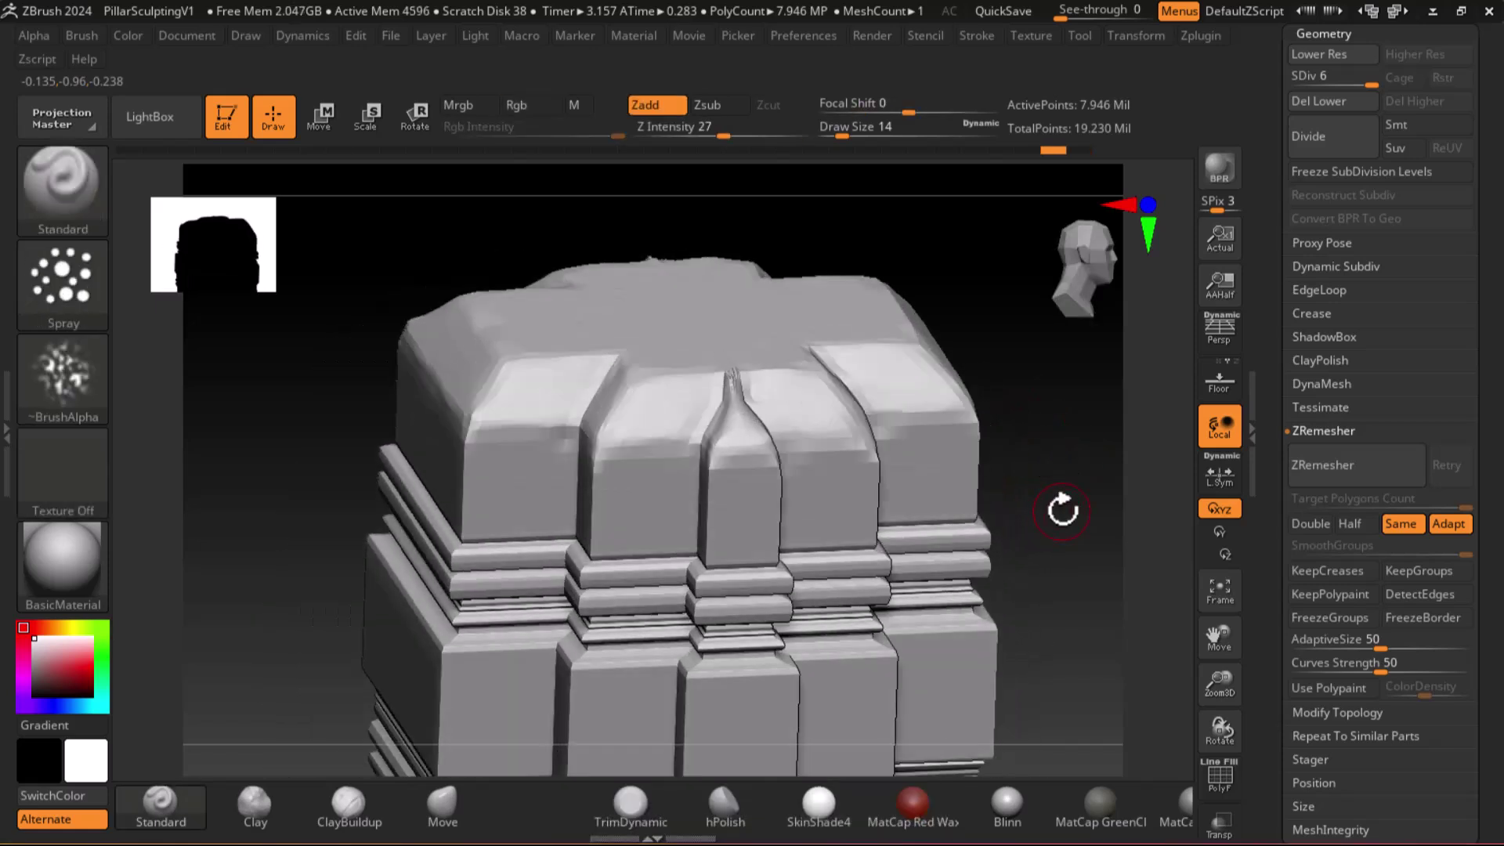
Set the Standard brush to Zsub and spray pitted texture over the top block's slope, from the central columns around the corner.
mouse_move(629, 419)
left_mouse_down()
mouse_move(697, 392)
mouse_move(799, 403)
left_mouse_up()
right_click_drag(799, 402, 1071, 426)
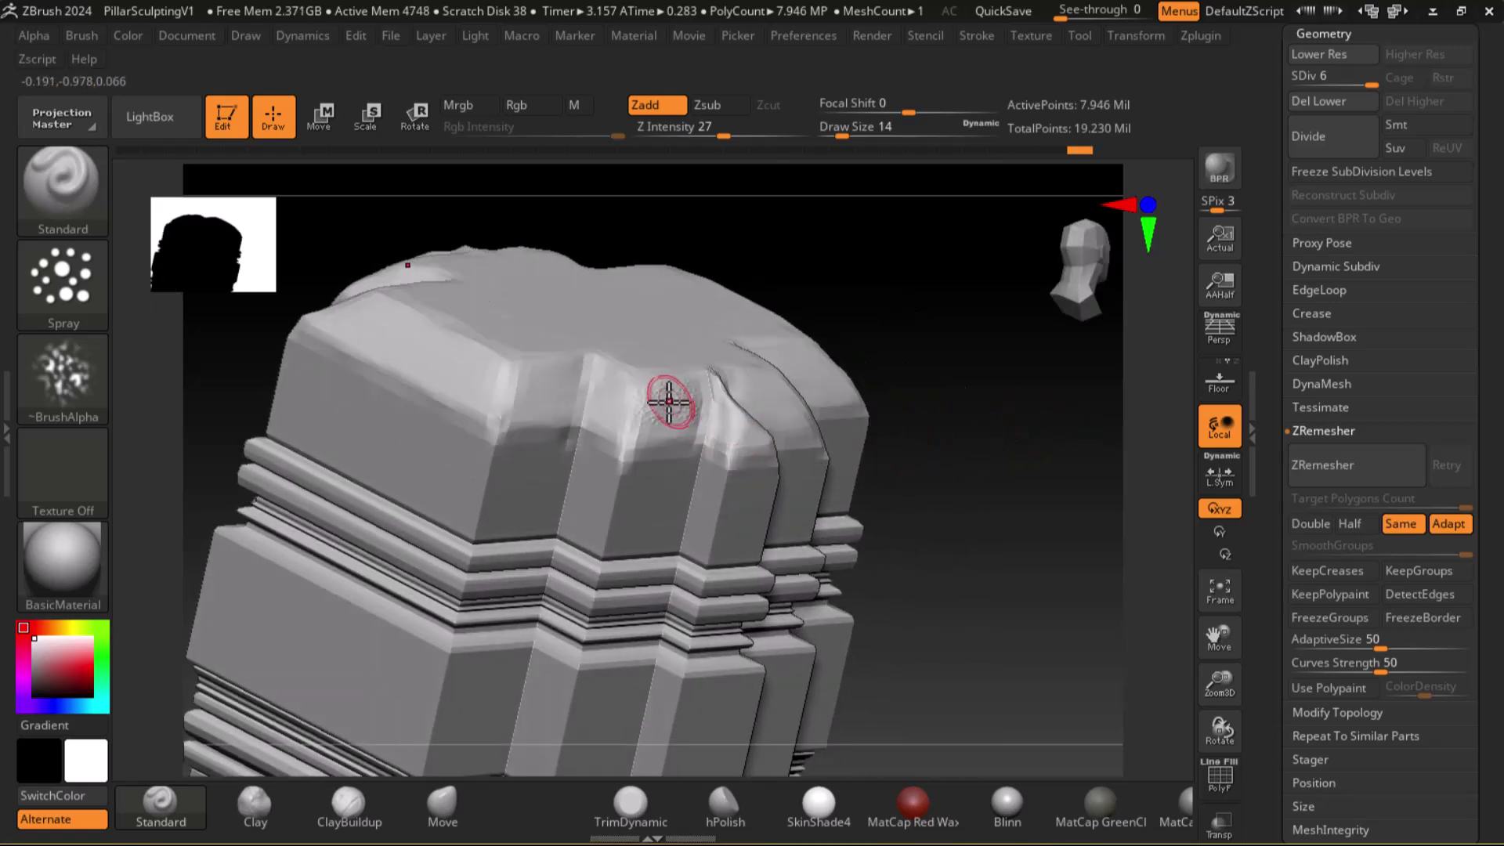
left_click(708, 104)
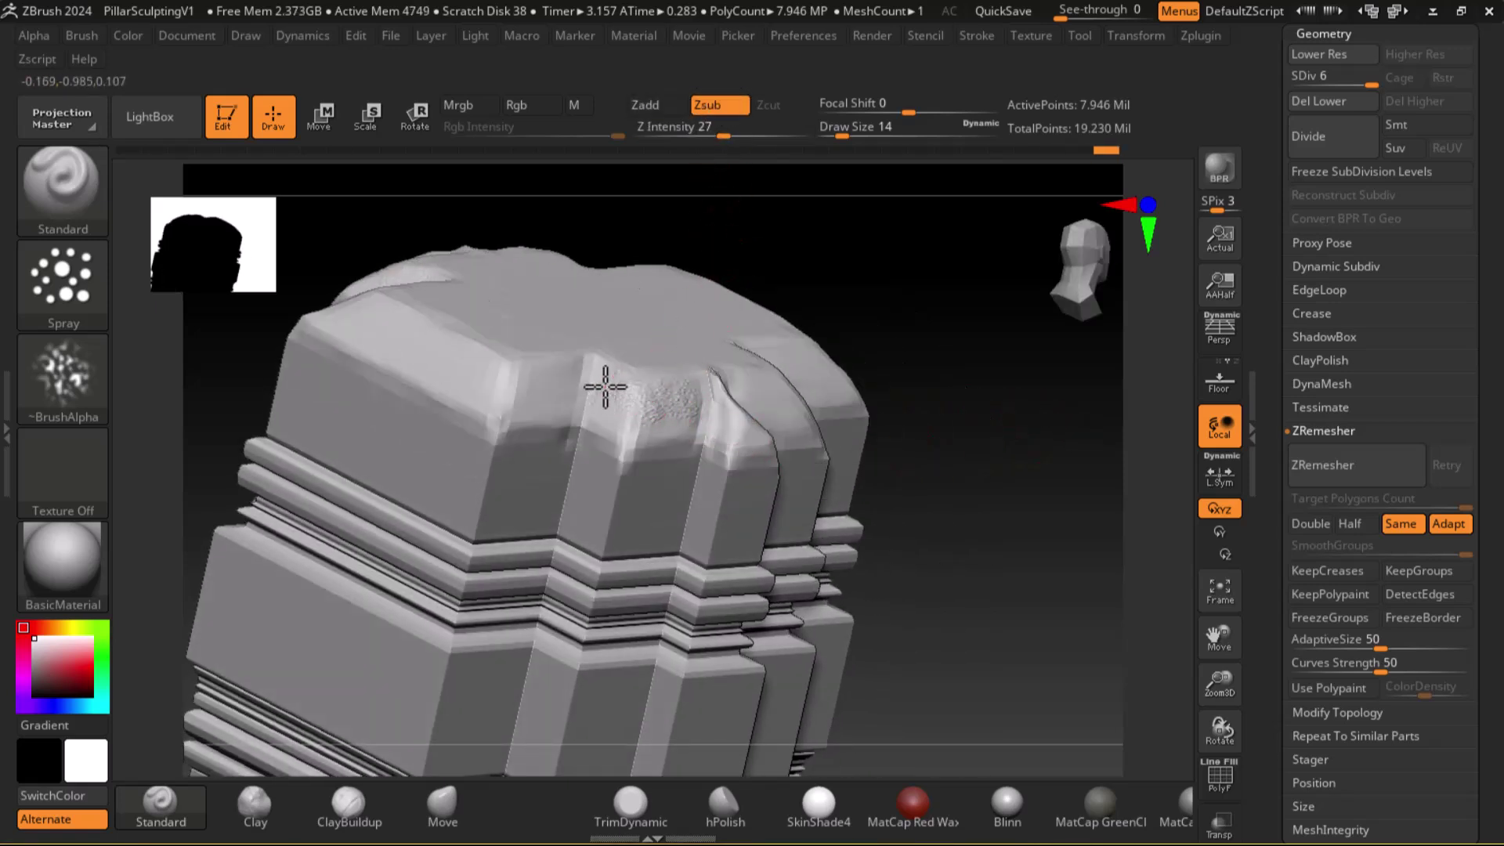
left_click_drag(595, 386, 508, 389)
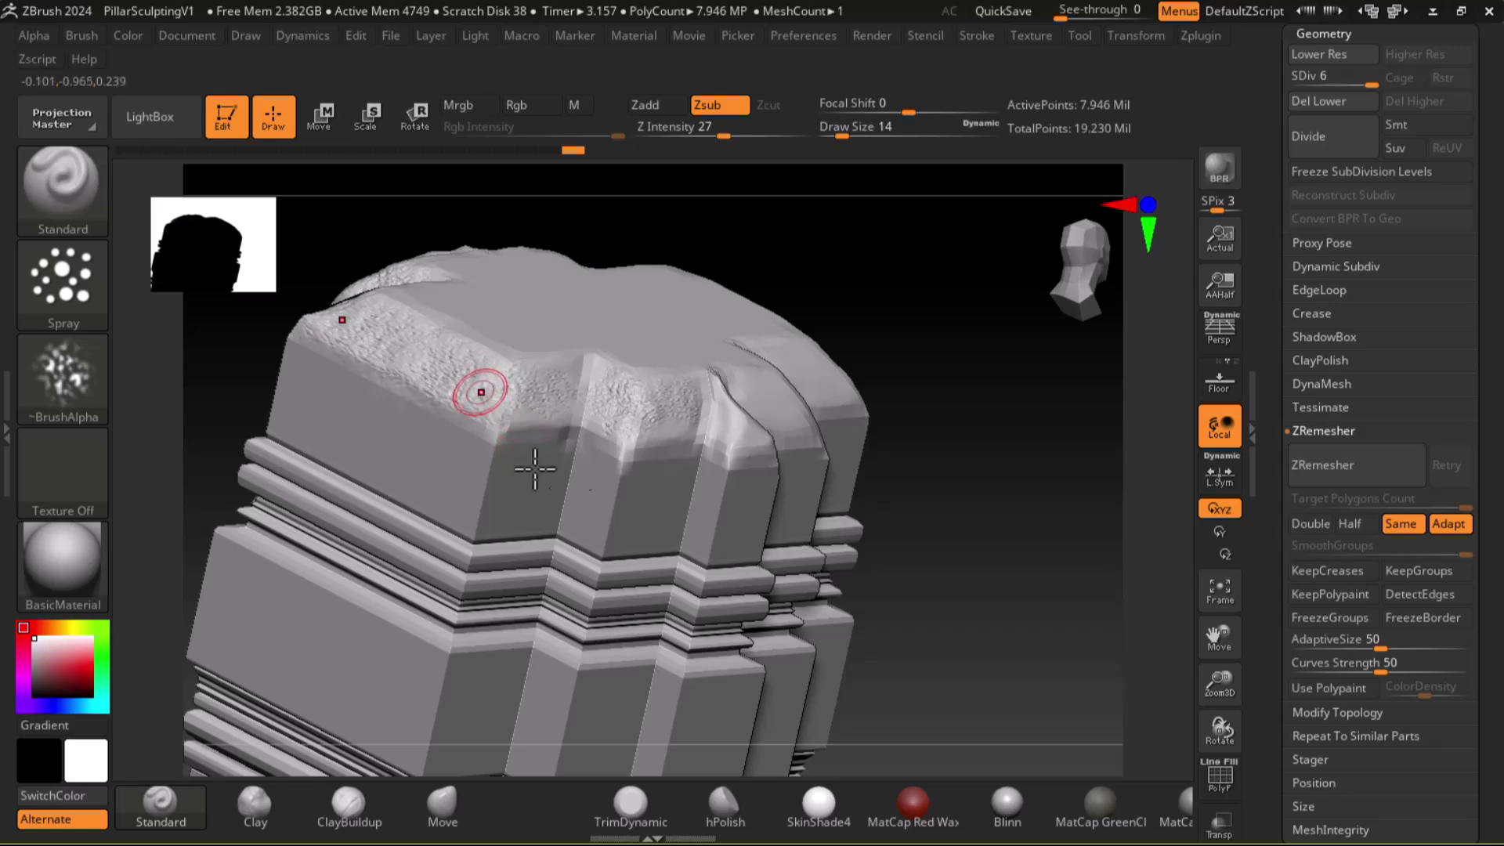
Bring up the reference board framed on the pillar's top, and spray pits over the remaining sloped columns of the top block.
key("super")
left_click(449, 831)
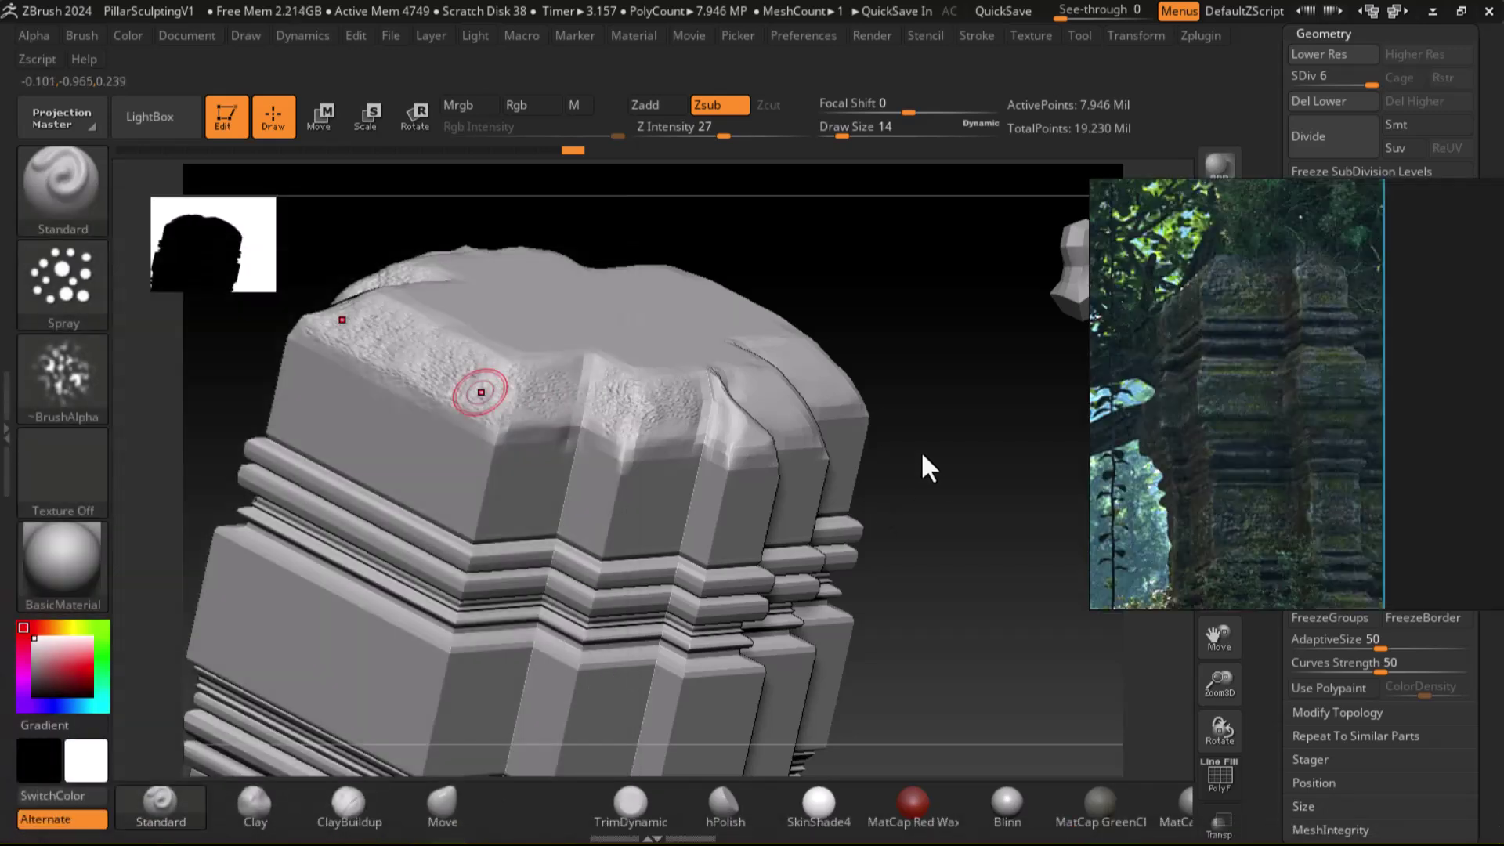
left_click_drag(1250, 333, 1262, 446)
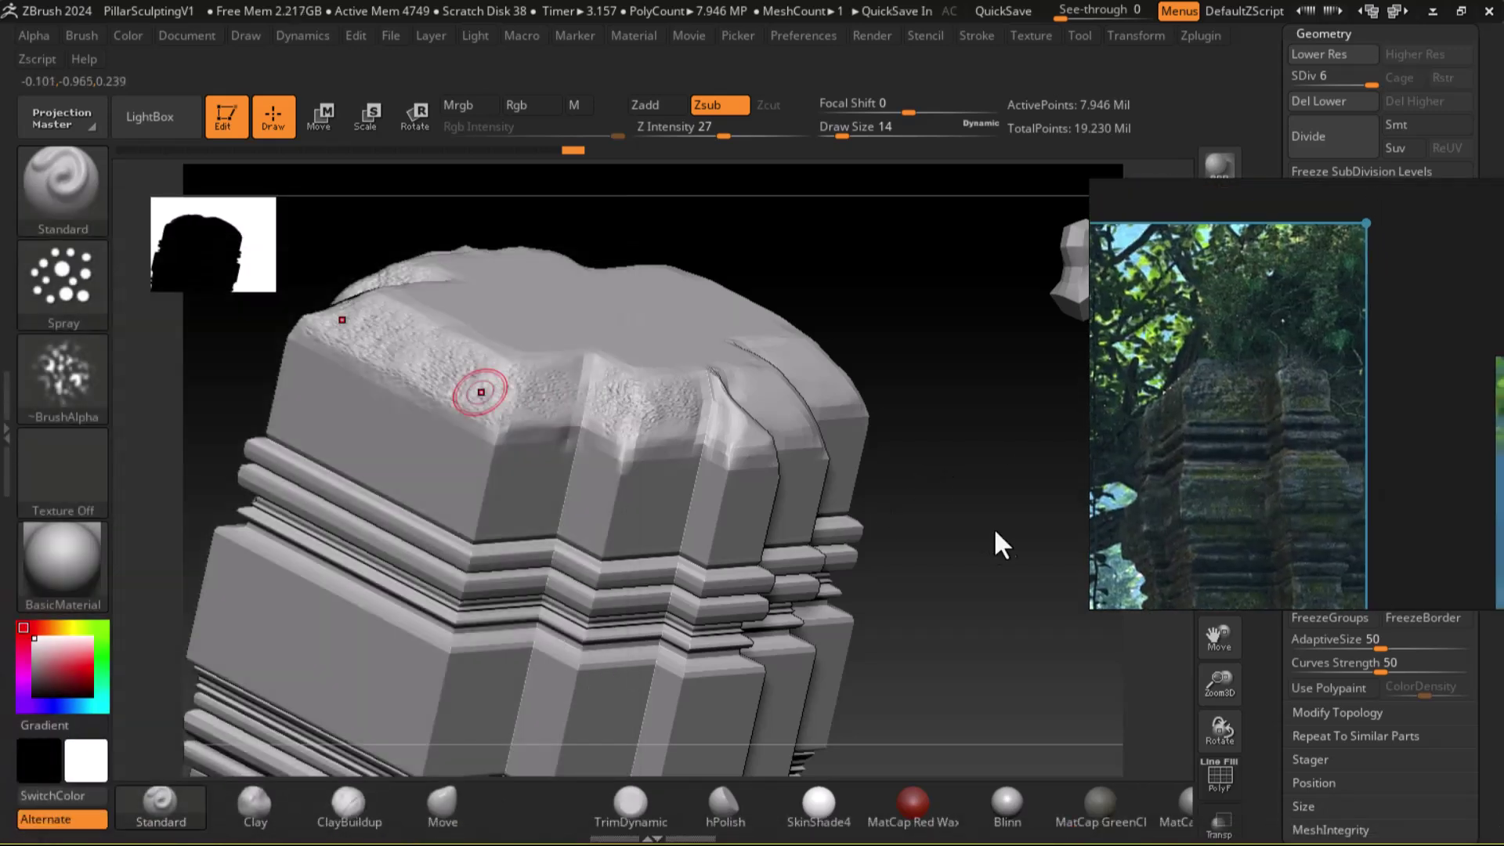
left_click_drag(984, 481, 932, 453)
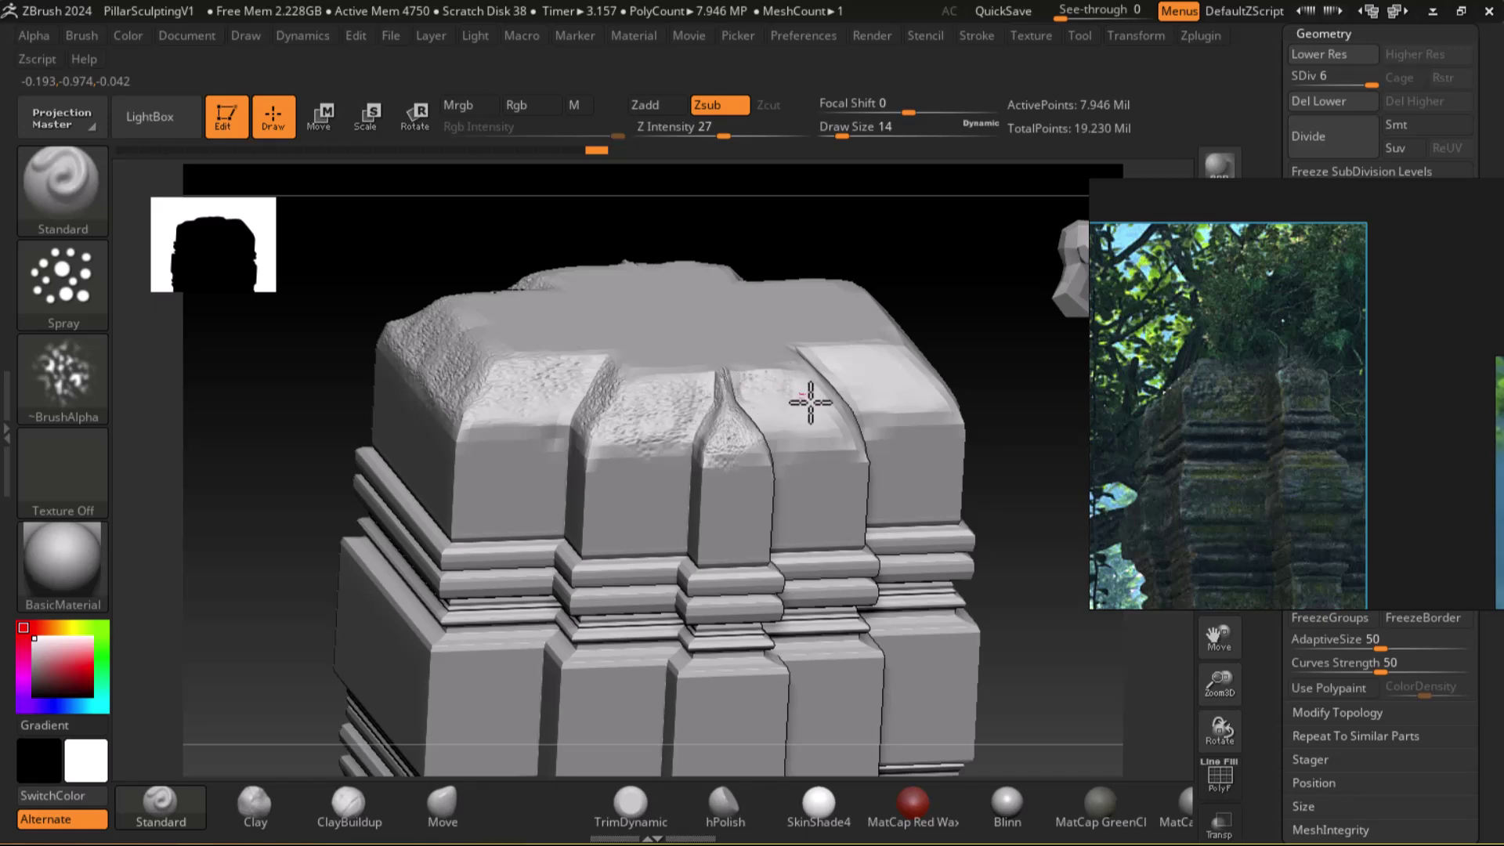
mouse_move(766, 420)
left_mouse_down()
mouse_move(944, 393)
mouse_move(798, 382)
left_mouse_up()
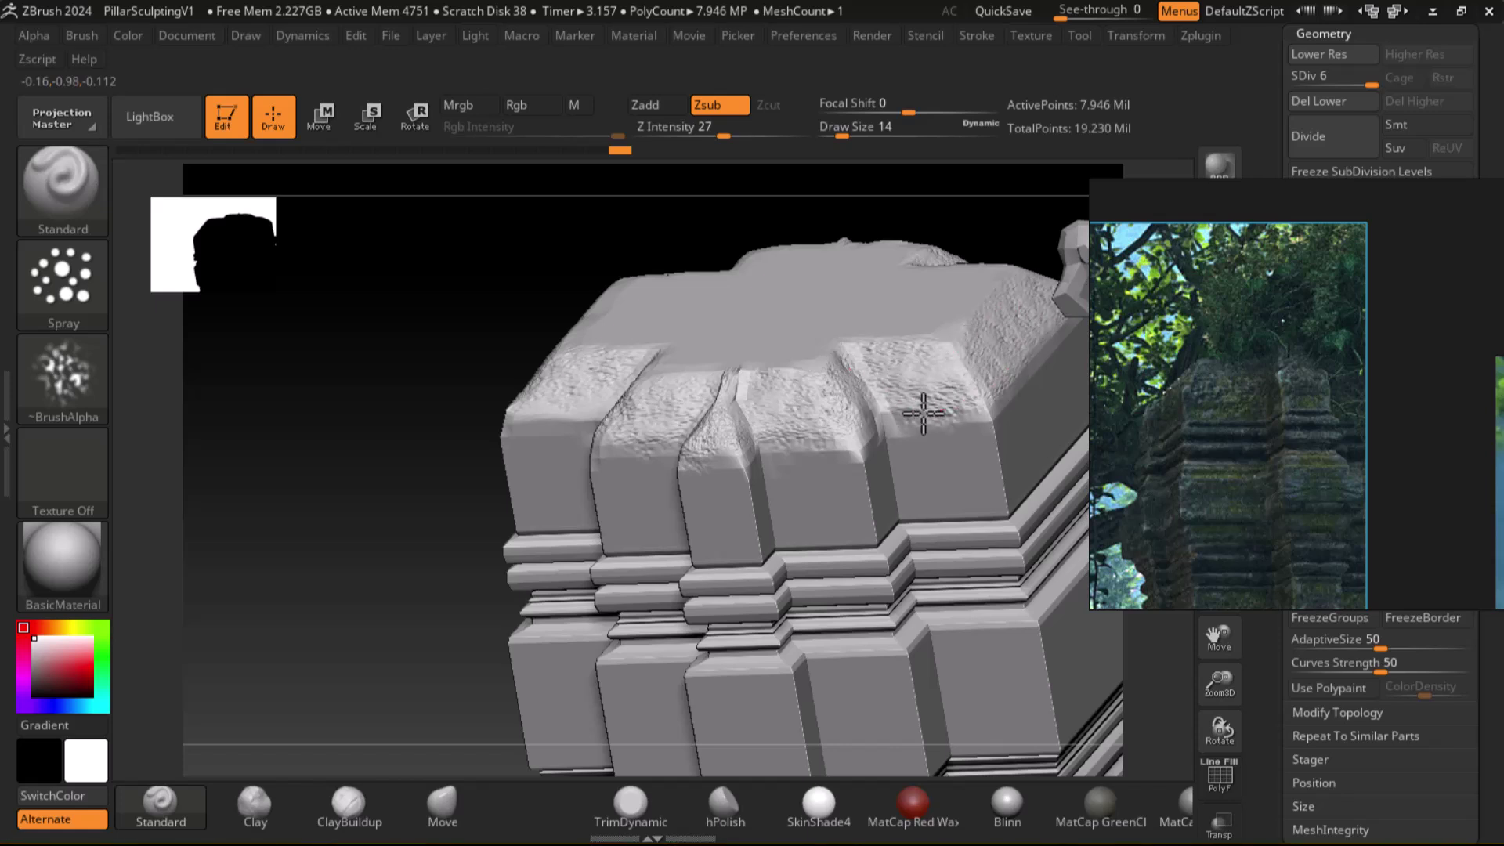
Spray sparser pits below the slope onto the upper vertical faces around the top block.
mouse_move(705, 430)
left_mouse_down()
mouse_move(733, 454)
mouse_move(760, 445)
mouse_move(755, 410)
mouse_move(786, 450)
mouse_move(715, 496)
mouse_move(637, 463)
left_mouse_up()
mouse_move(485, 481)
left_mouse_down()
mouse_move(437, 402)
mouse_move(554, 426)
left_mouse_up()
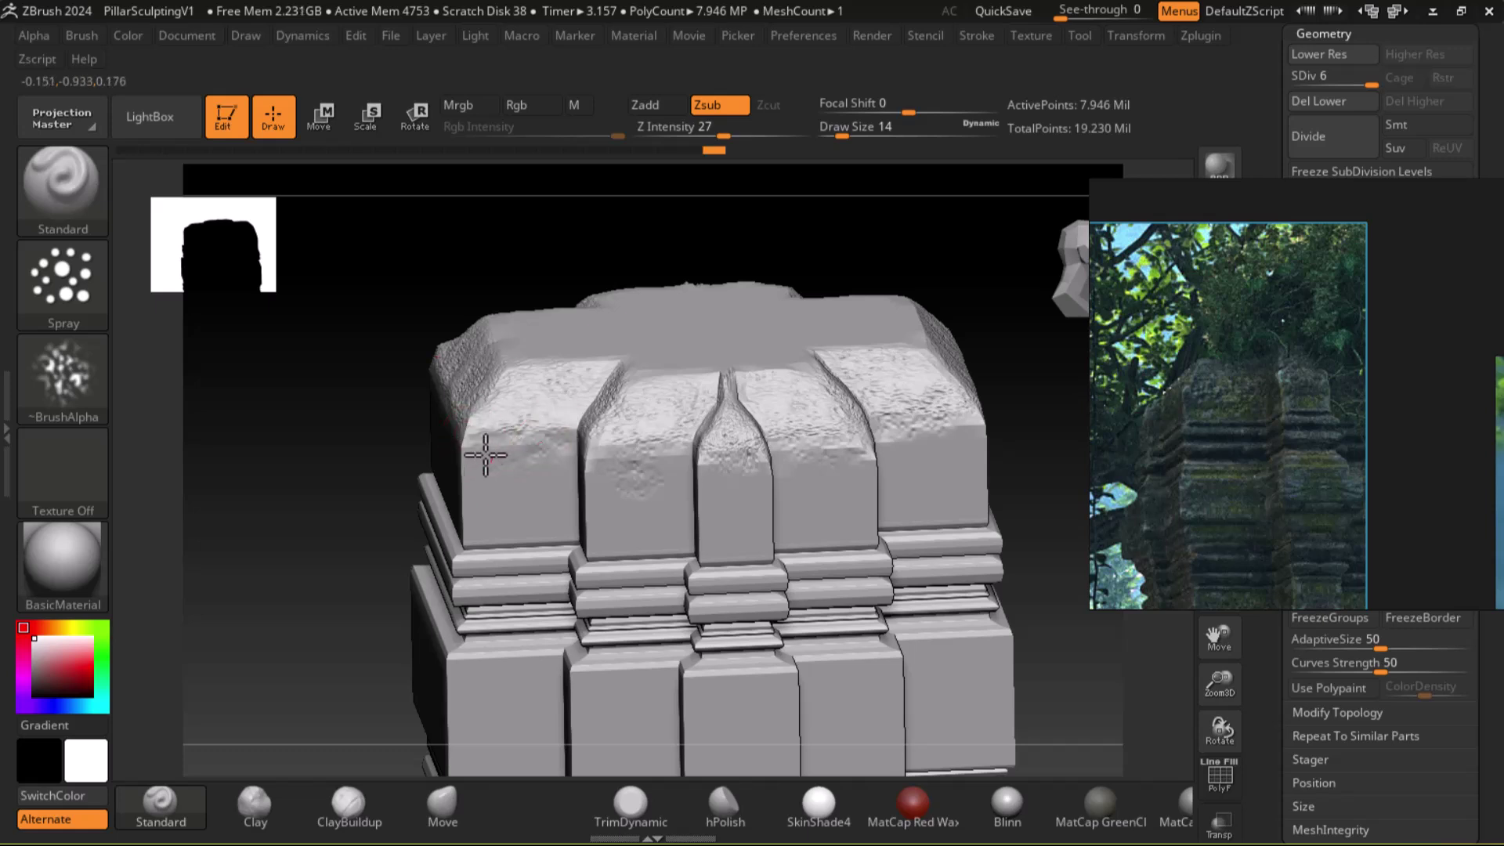
mouse_move(380, 508)
left_mouse_down()
mouse_move(437, 446)
mouse_move(500, 481)
left_mouse_up()
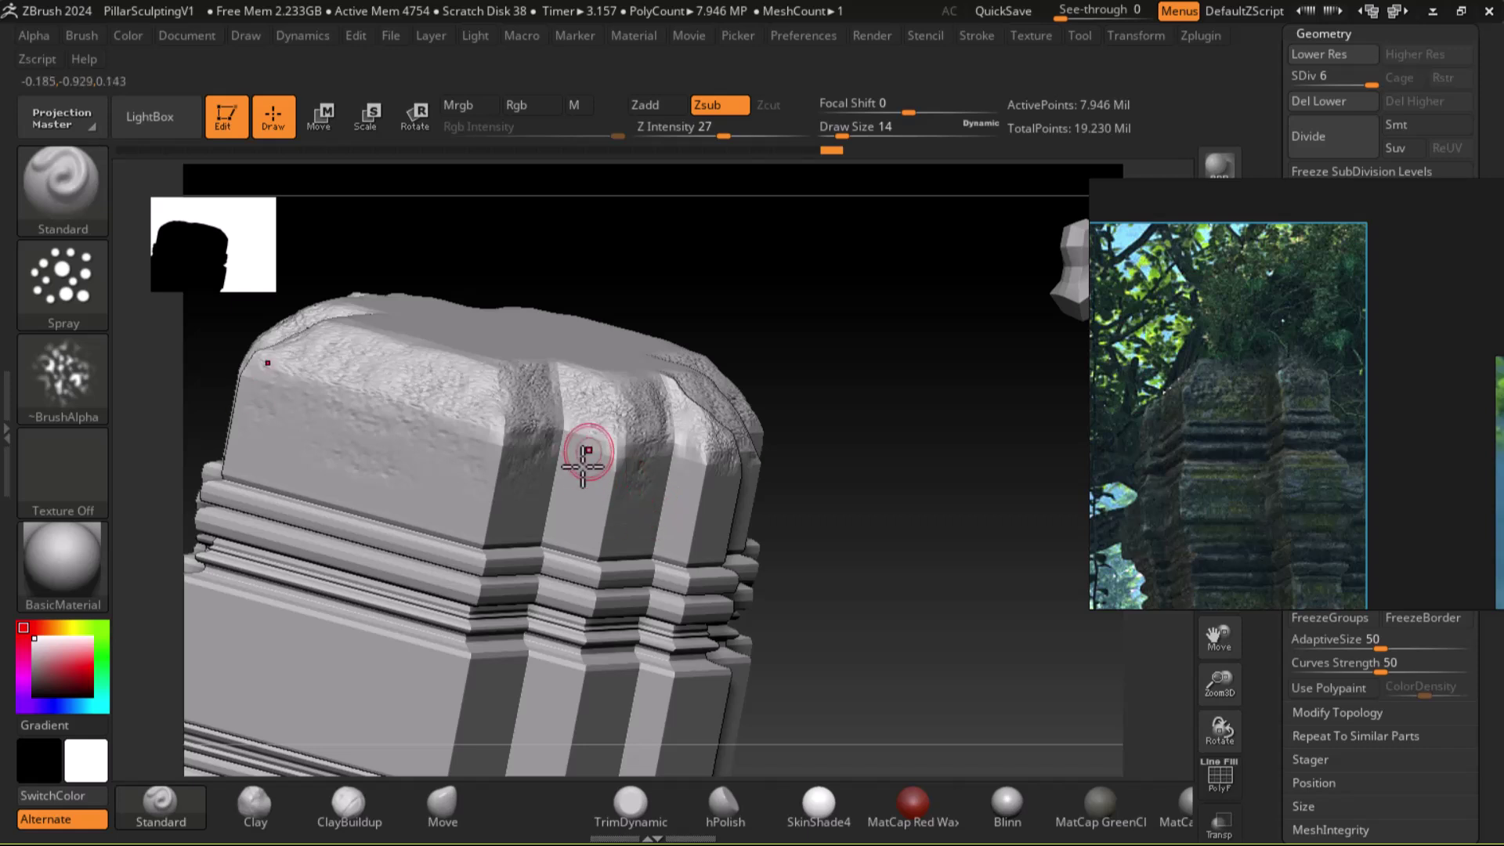
mouse_move(862, 452)
left_mouse_down()
mouse_move(806, 454)
mouse_move(859, 464)
left_mouse_up()
left_click_drag(1017, 439, 953, 439)
left_click_drag(470, 501, 358, 492)
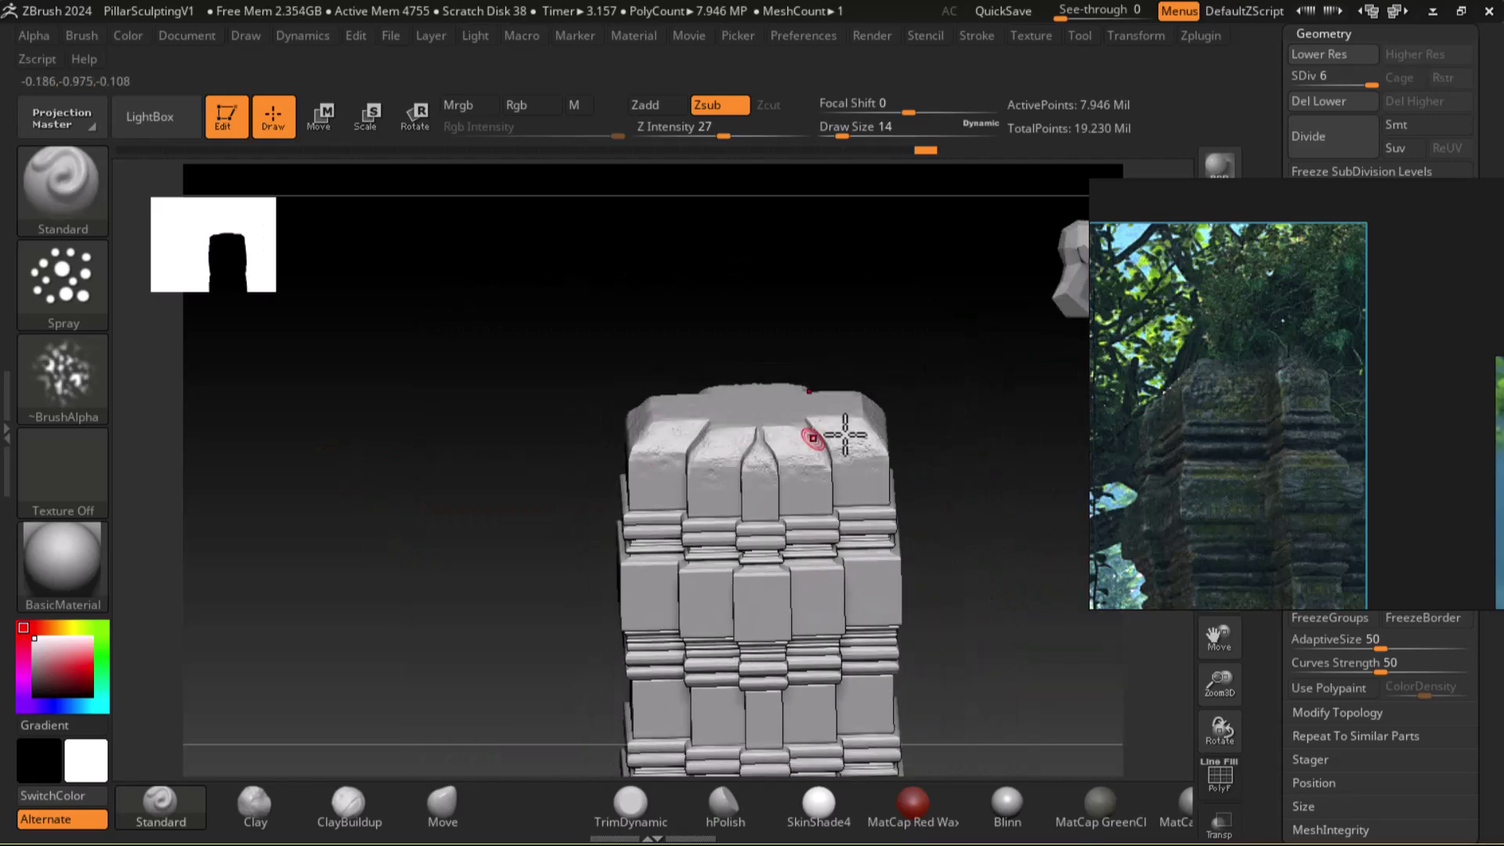
Spray pits just below the slope across the upper part of the top block's wide front face.
right_click_drag(756, 436, 904, 440)
mouse_move(908, 455)
left_mouse_down()
mouse_move(907, 442)
mouse_move(905, 508)
left_mouse_up()
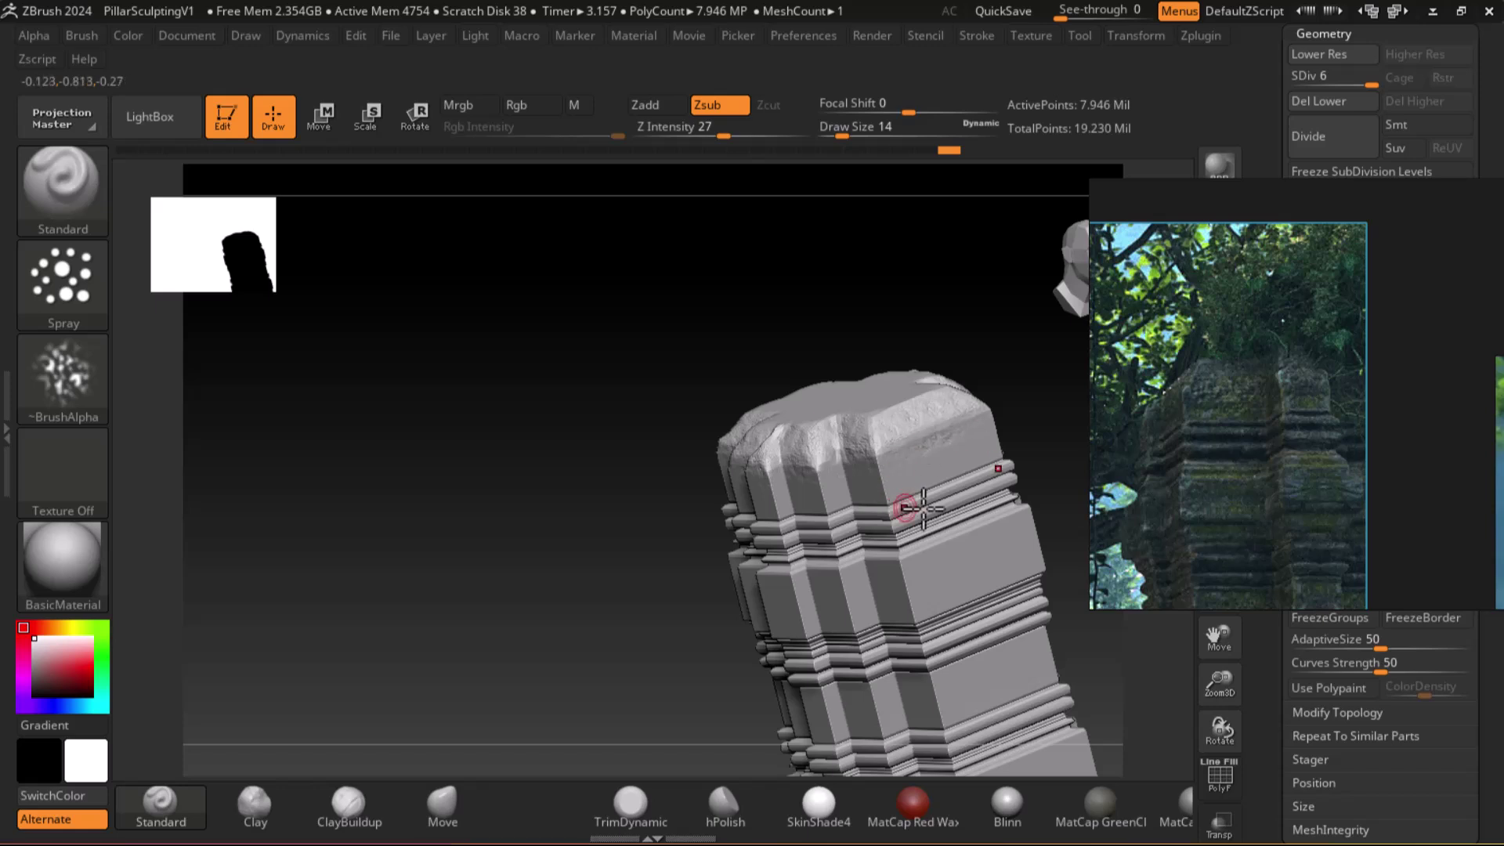
right_click_drag(1089, 423, 556, 533, "shift")
right_click_drag(465, 501, 381, 522, "ctrl")
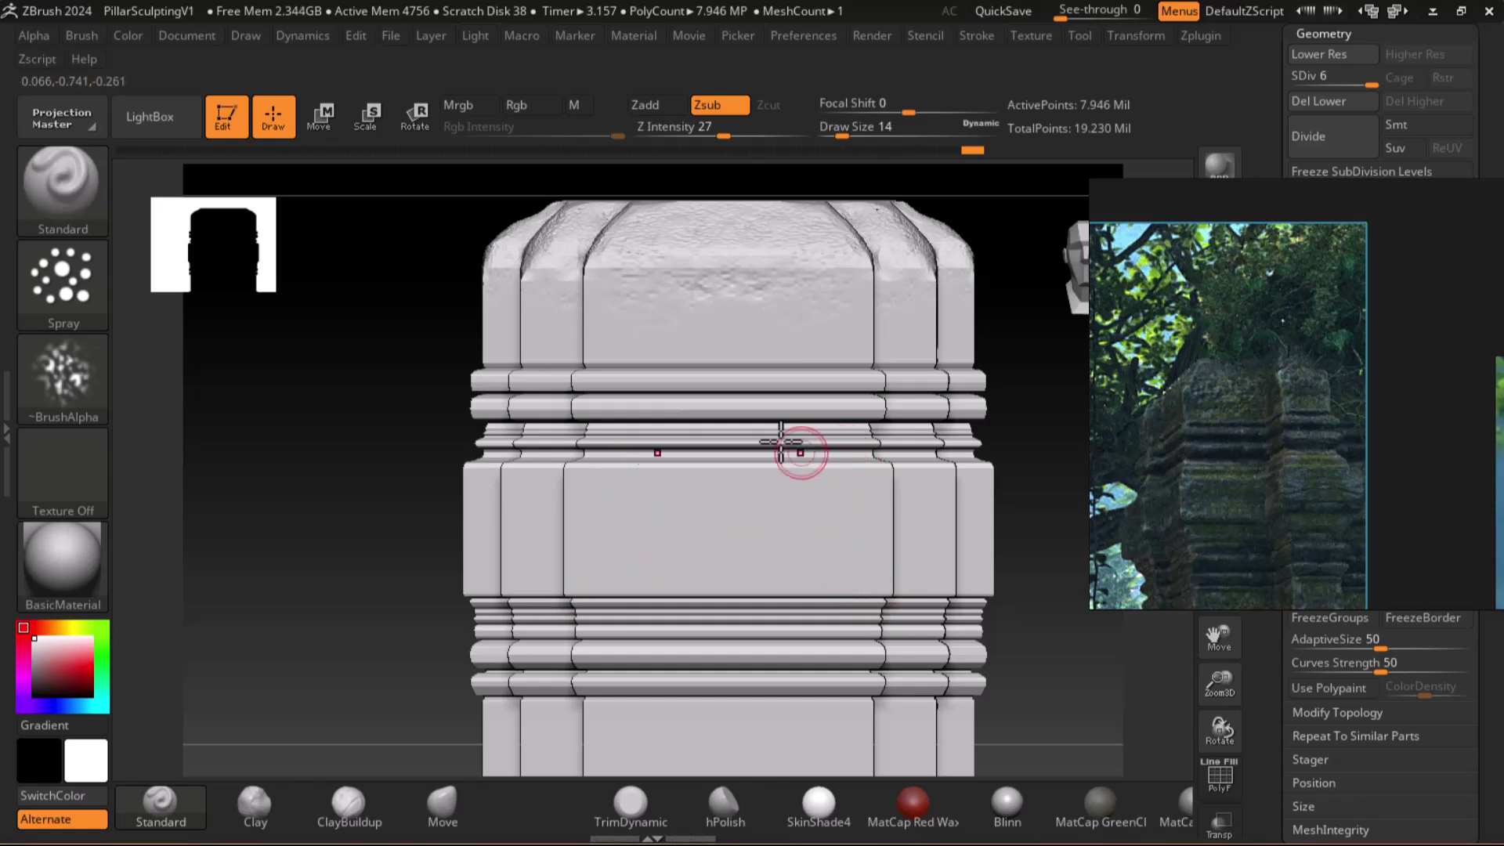
left_click_drag(525, 405, 517, 462)
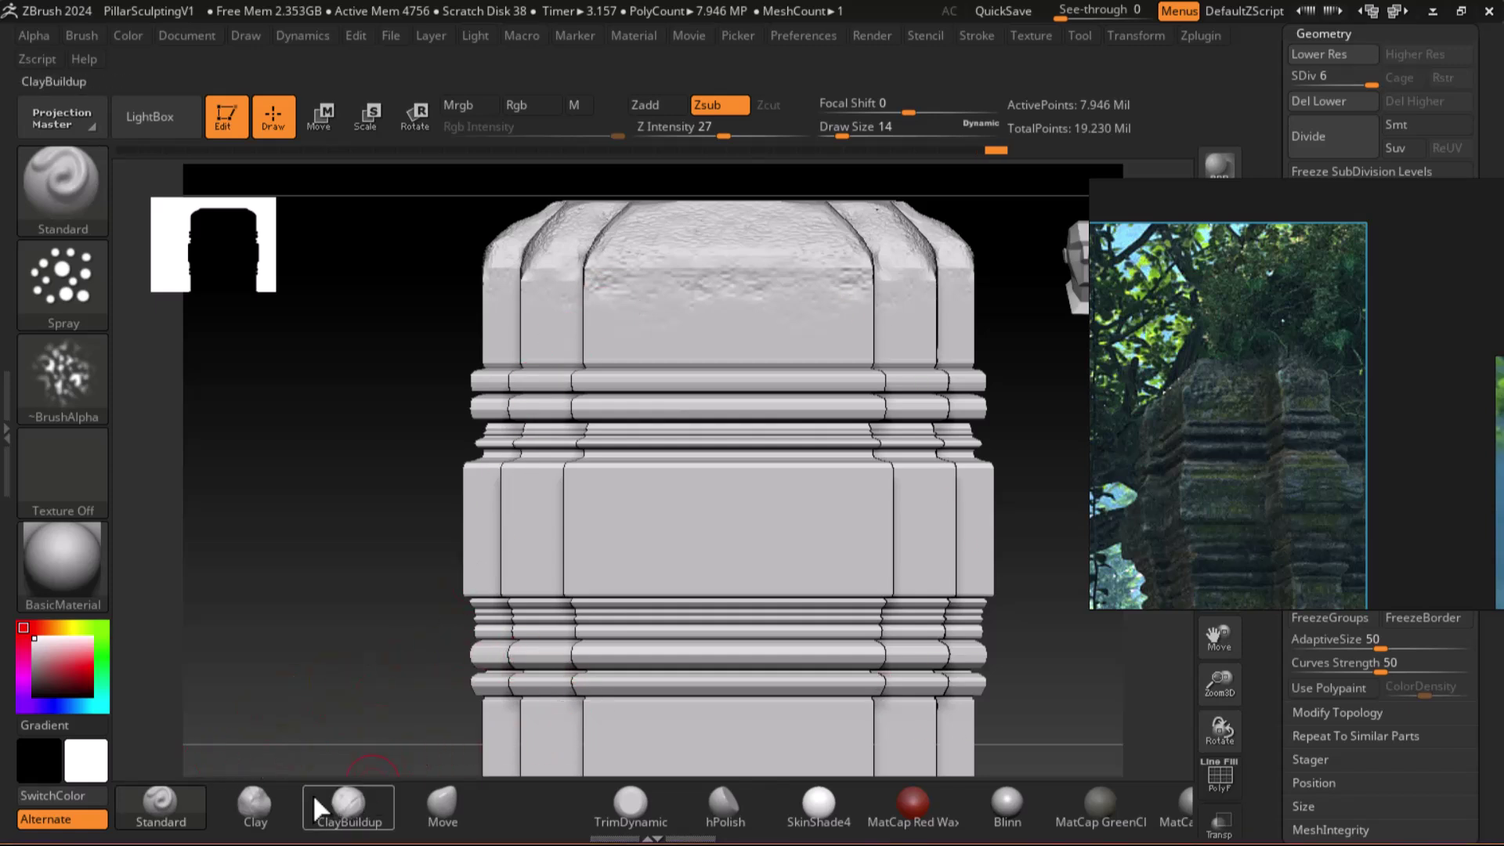
Add subtle uneven wear to the second block's faces with the Clay brush, and frame the reference on the pillar's lower part.
left_click(254, 803)
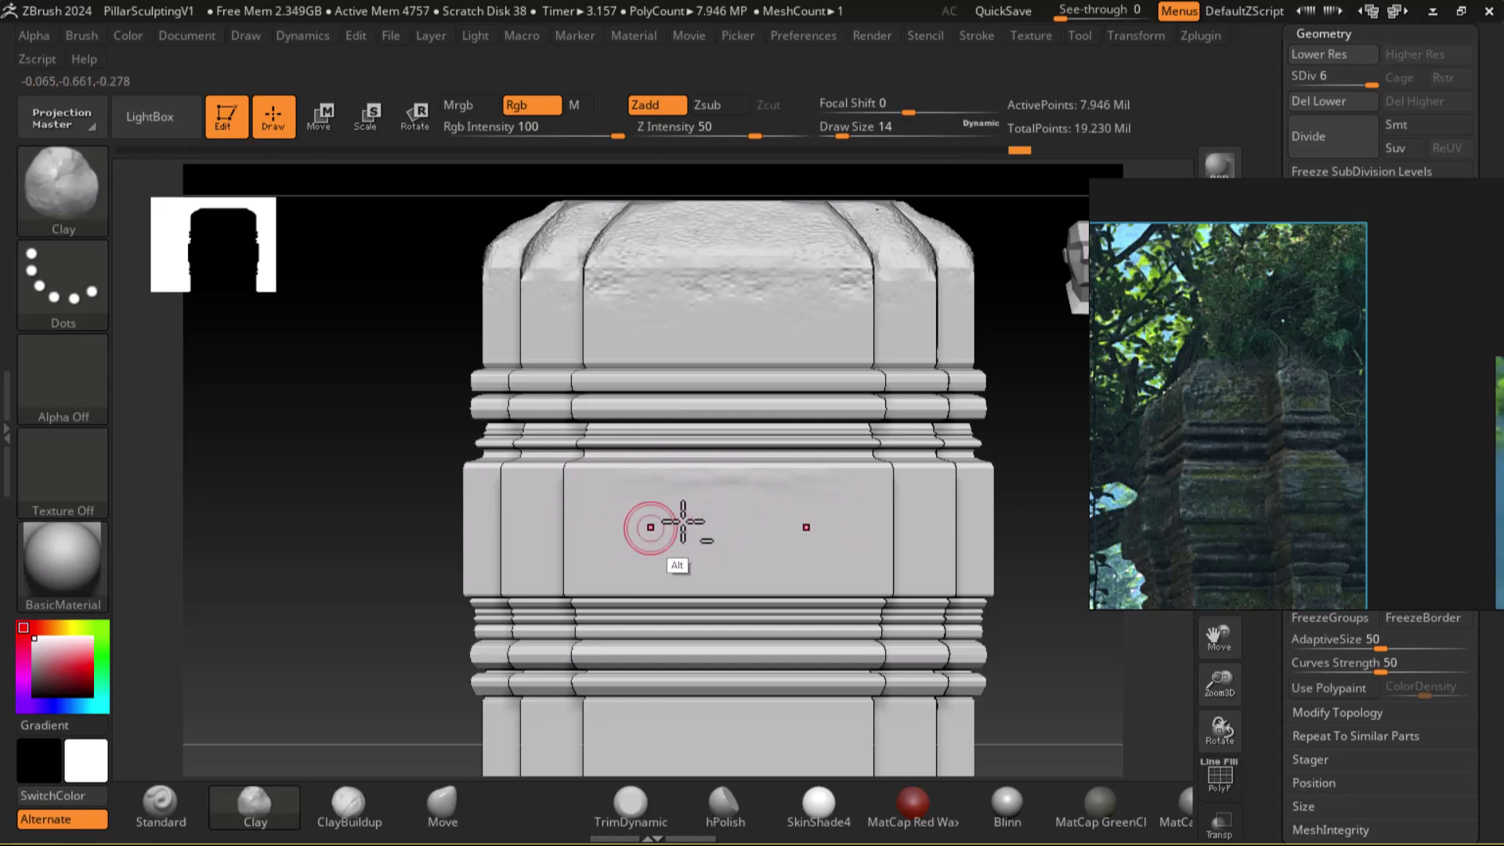
left_click_drag(595, 513, 571, 543)
mouse_move(450, 576)
left_mouse_down()
mouse_move(345, 527)
mouse_move(548, 506)
mouse_move(578, 474)
mouse_move(624, 470)
mouse_move(708, 537)
left_mouse_up()
key("shift")
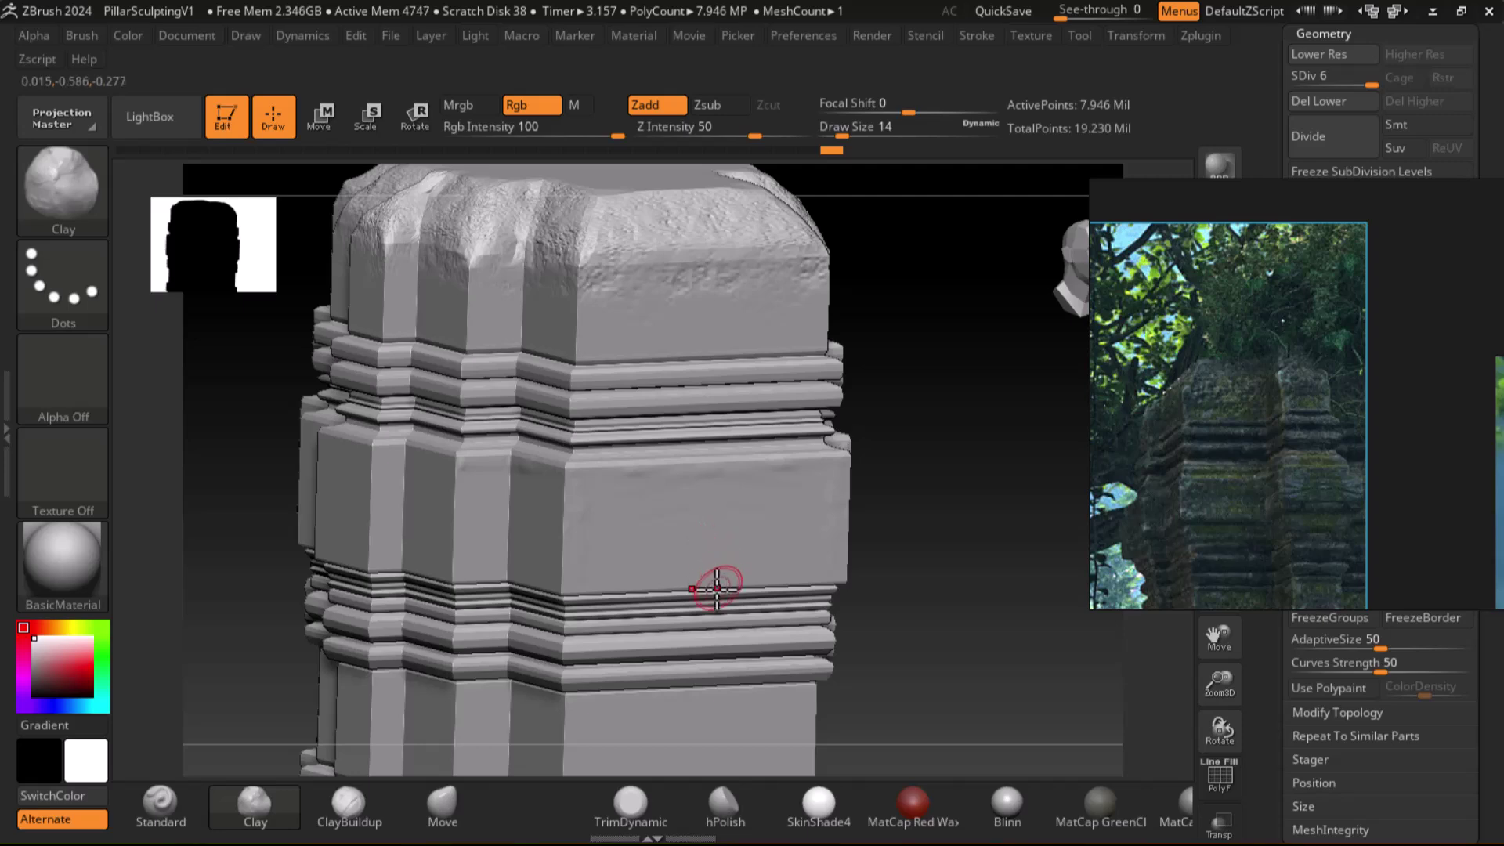
left_click_drag(862, 552, 841, 592)
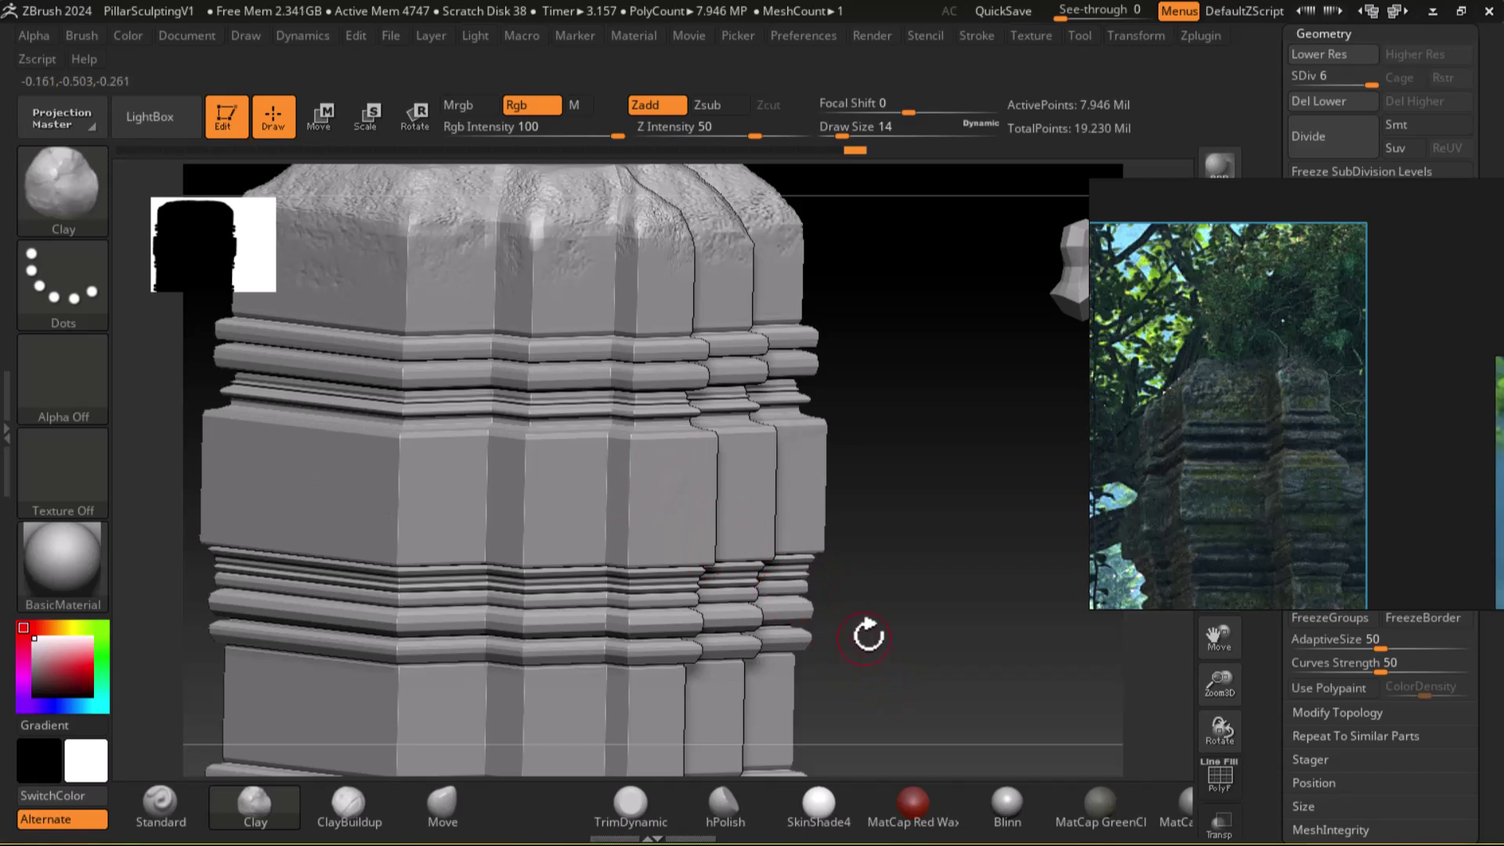
left_click_drag(1264, 489, 1274, 337)
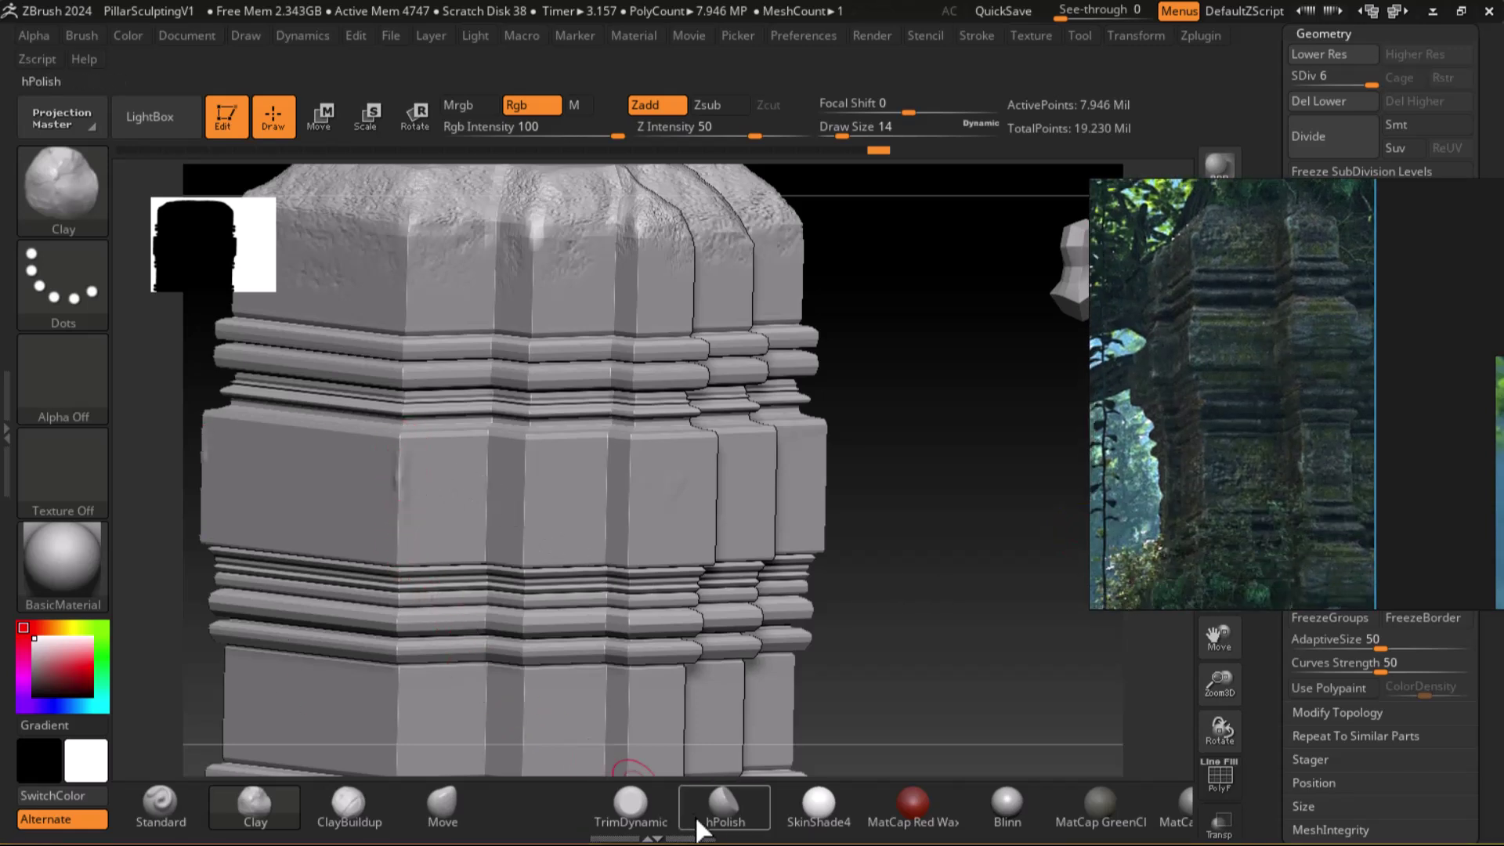
Chip and flatten the vertical and upper edges of the second block's columns with the TrimDynamic brush.
left_click(631, 803)
left_click_drag(397, 528, 619, 480)
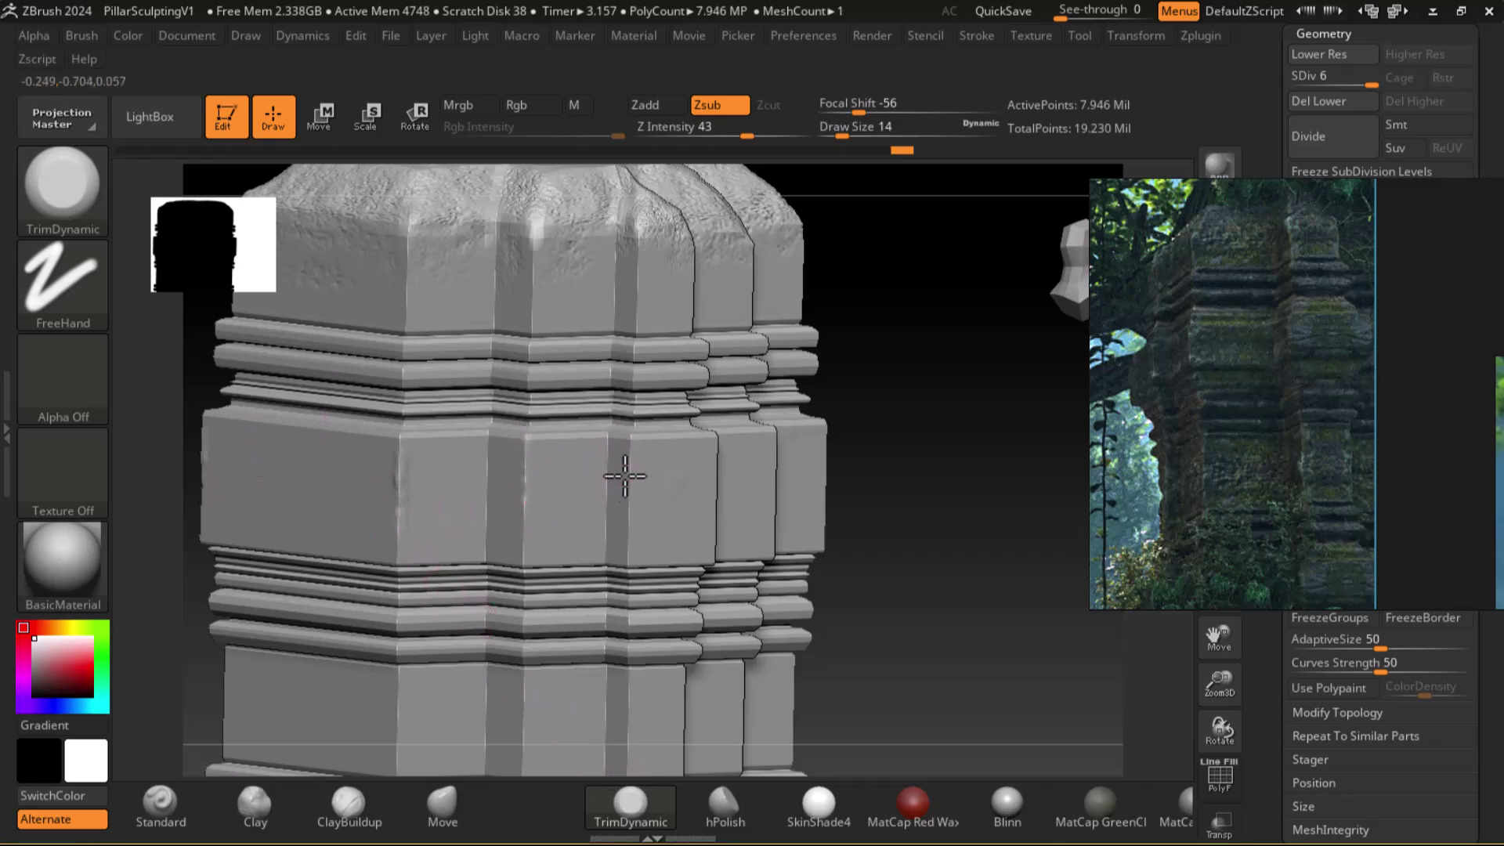
left_click_drag(830, 494, 722, 497)
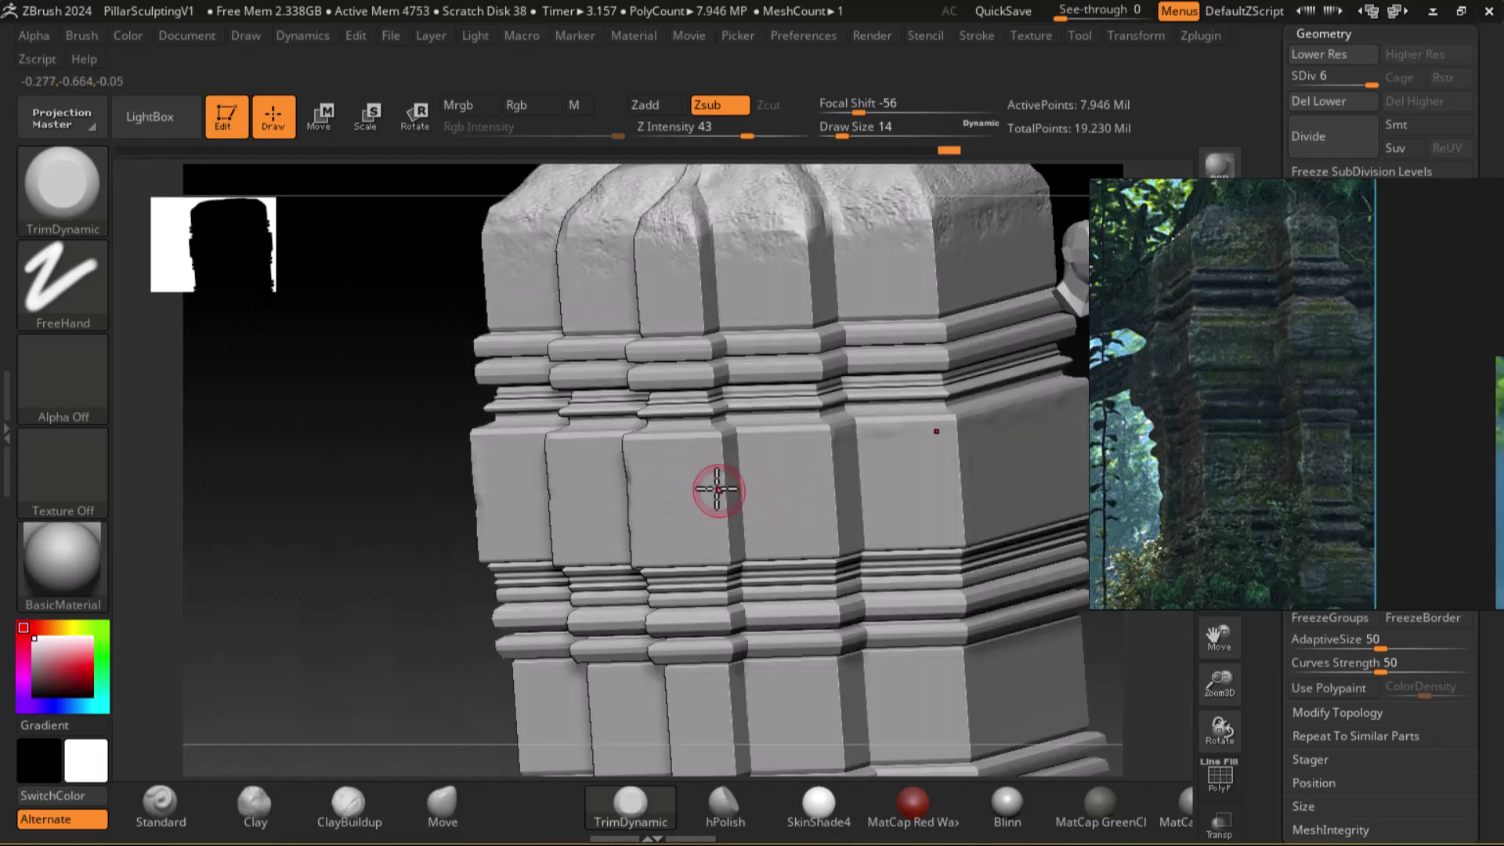
left_click_drag(698, 441, 836, 459)
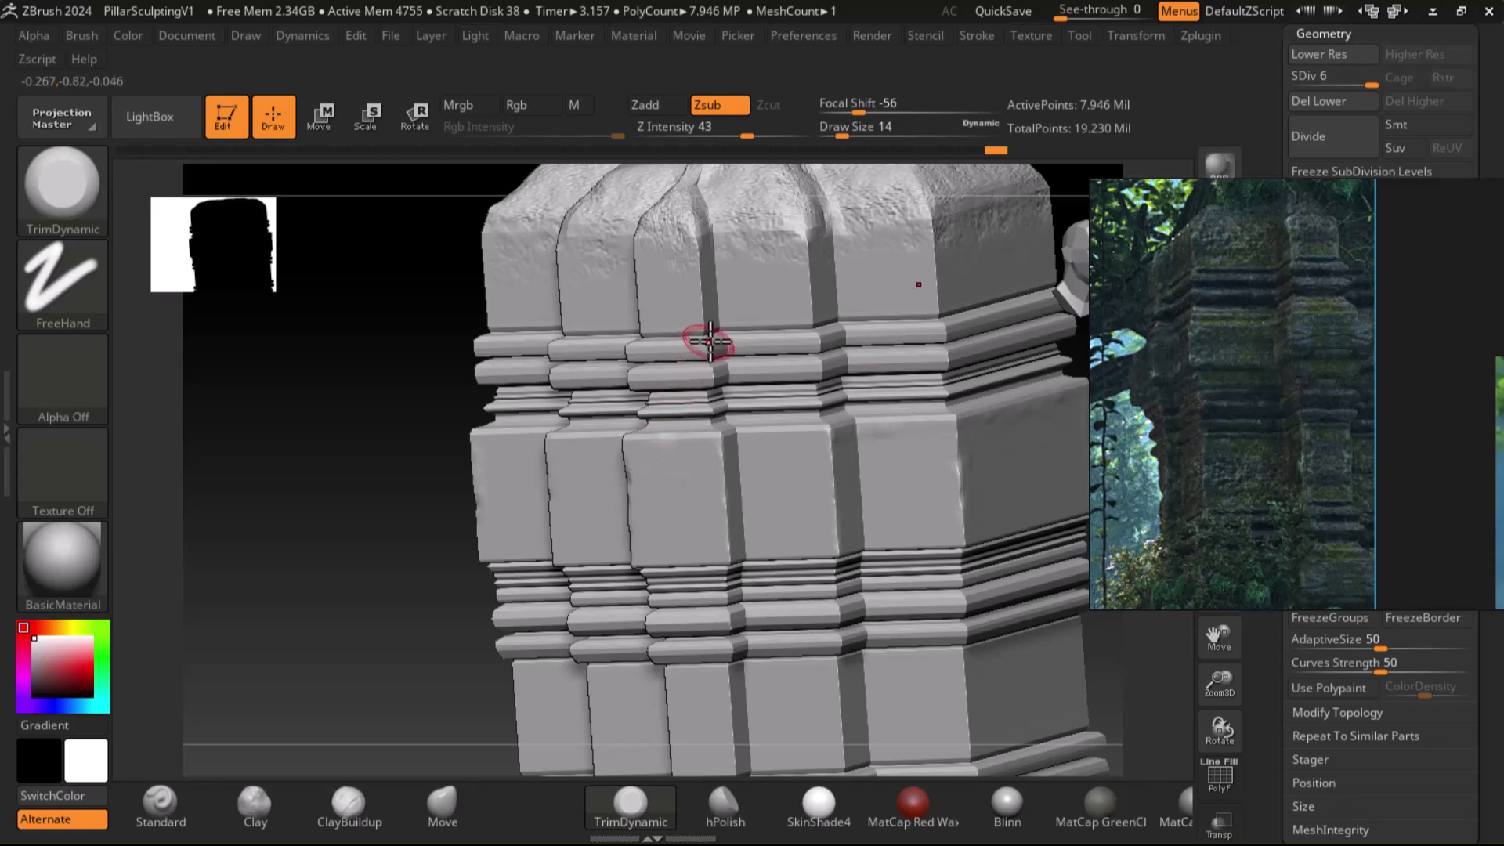
Try smoothing the moulding bands under the top block, and undo the stroke.
key("shift")
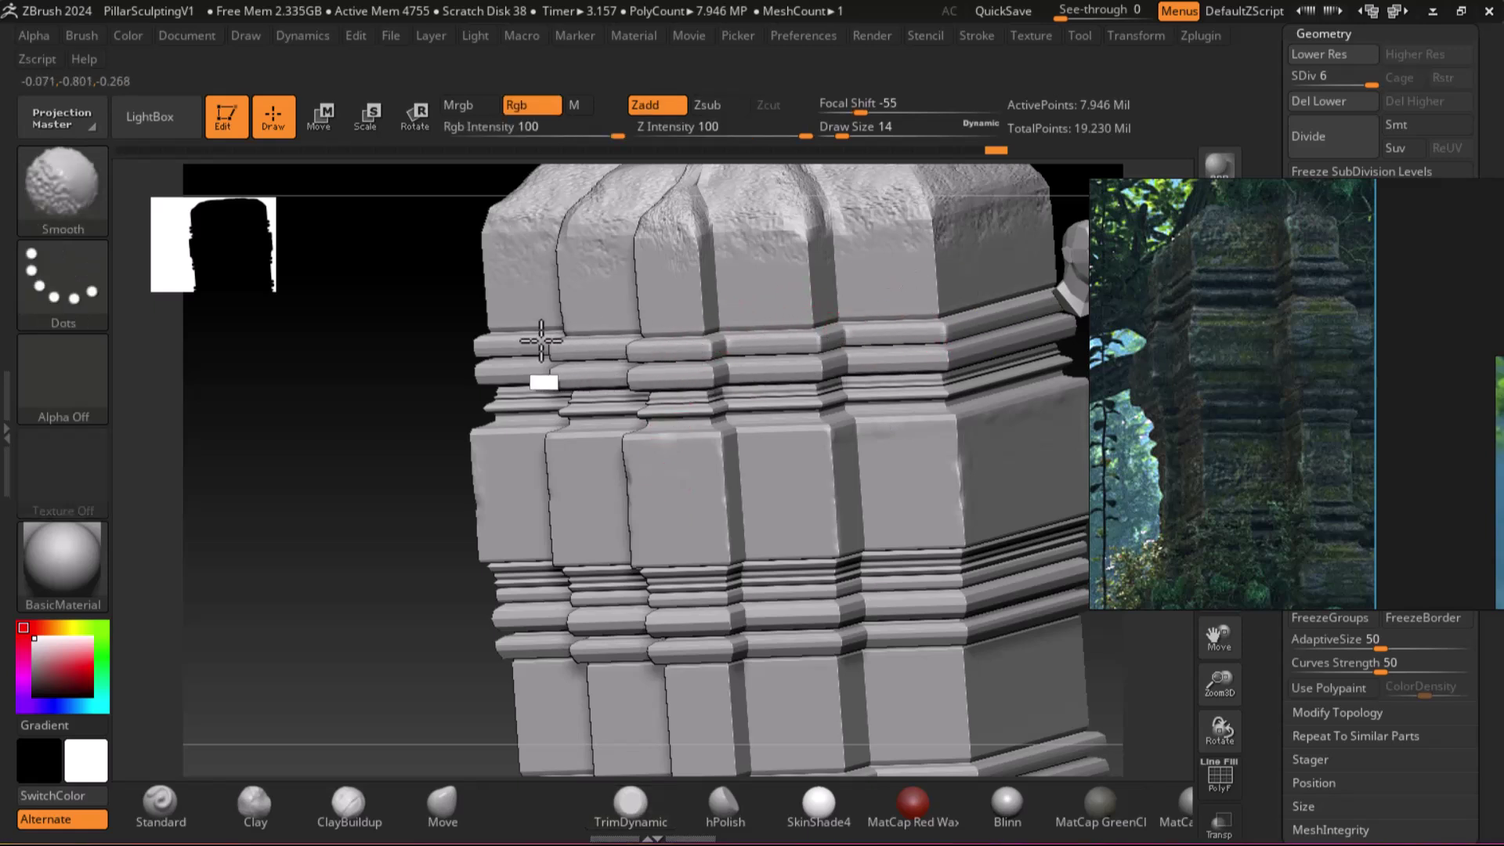
key("ctrl+z")
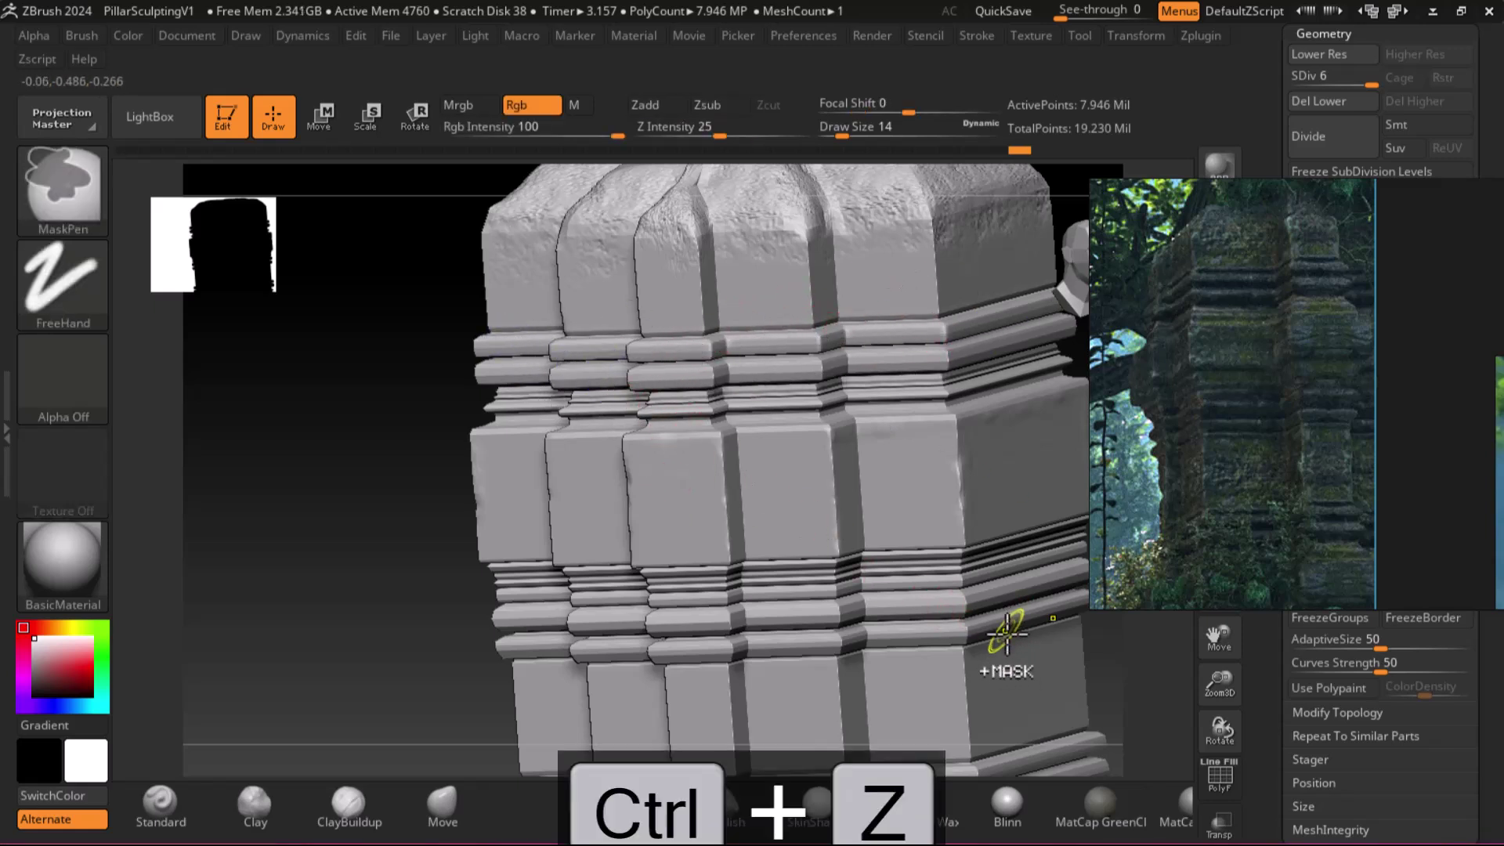
left_click_drag(347, 500, 415, 589, "shift")
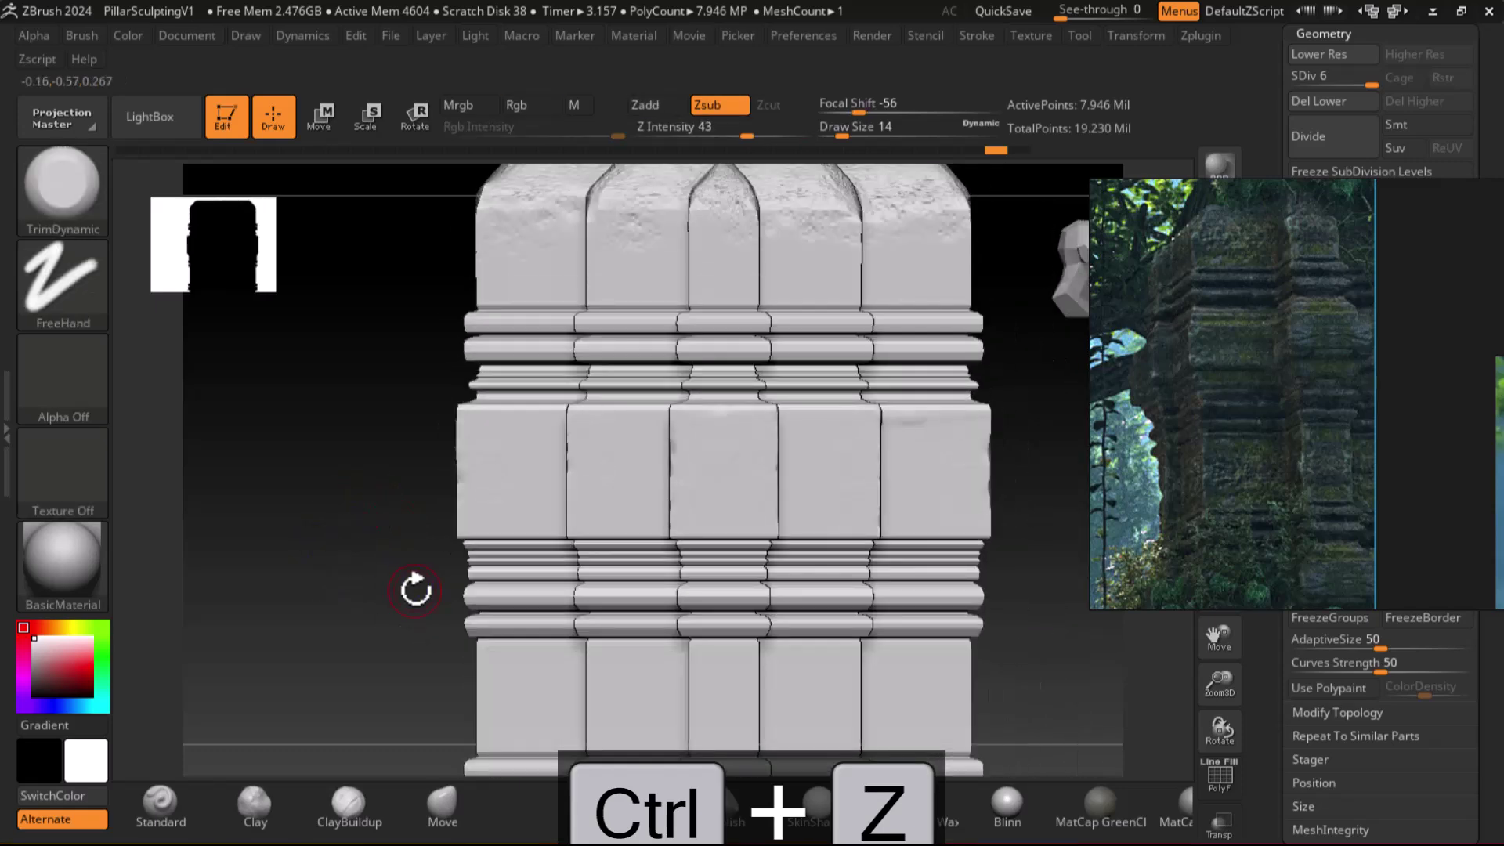
Move the reference board out of the way to reach the shaft's geometry subdivision settings.
left_click_drag(1371, 200, 388, 273)
left_click(465, 270)
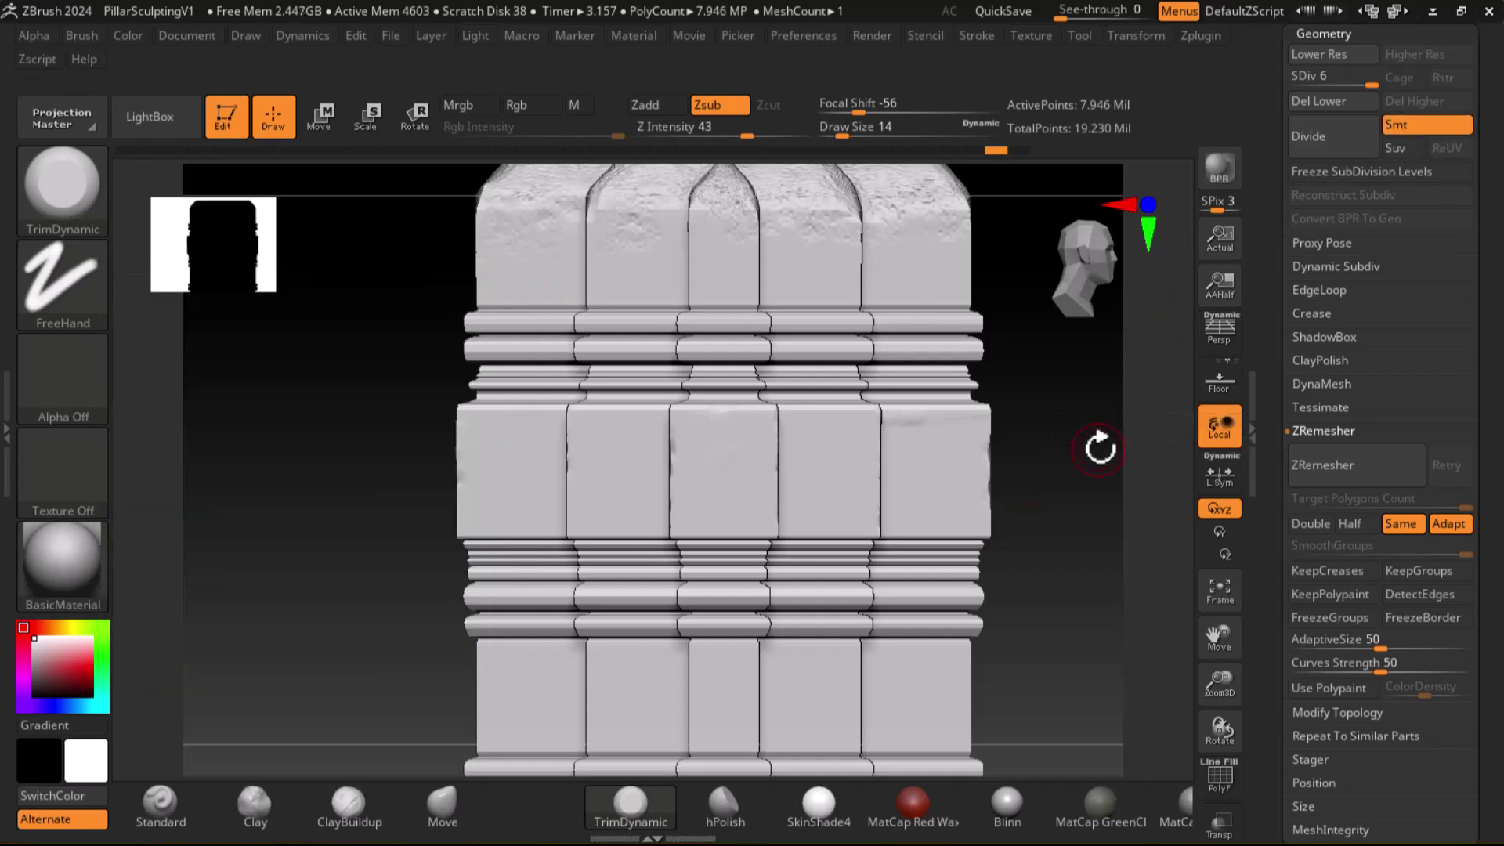
left_click(1335, 132)
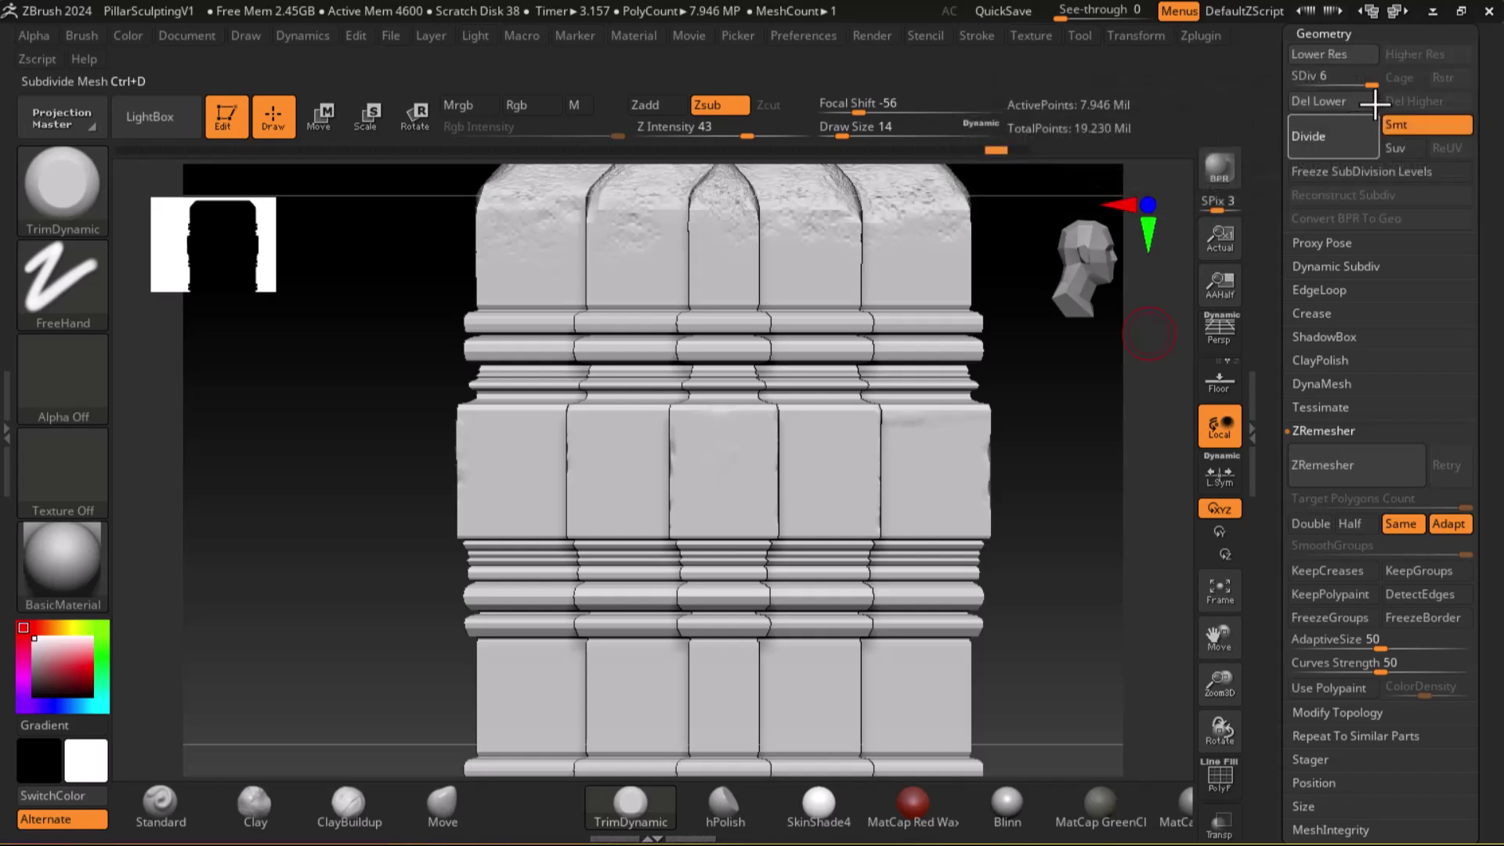
left_click(1372, 103)
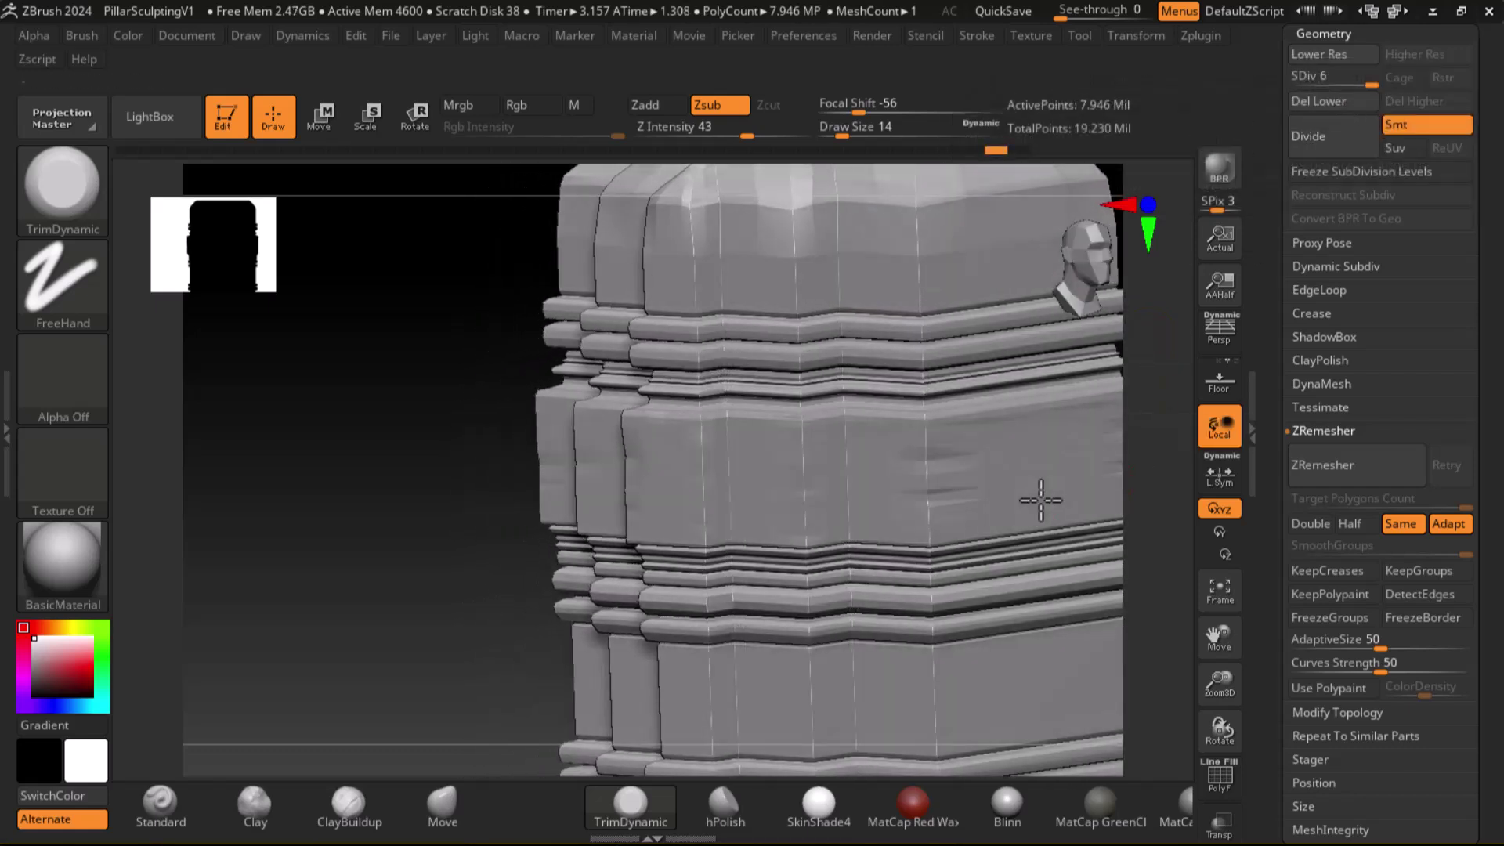
Smooth the moulding bands between the top and second blocks, and switch back to the TrimDynamic brush.
key("shift")
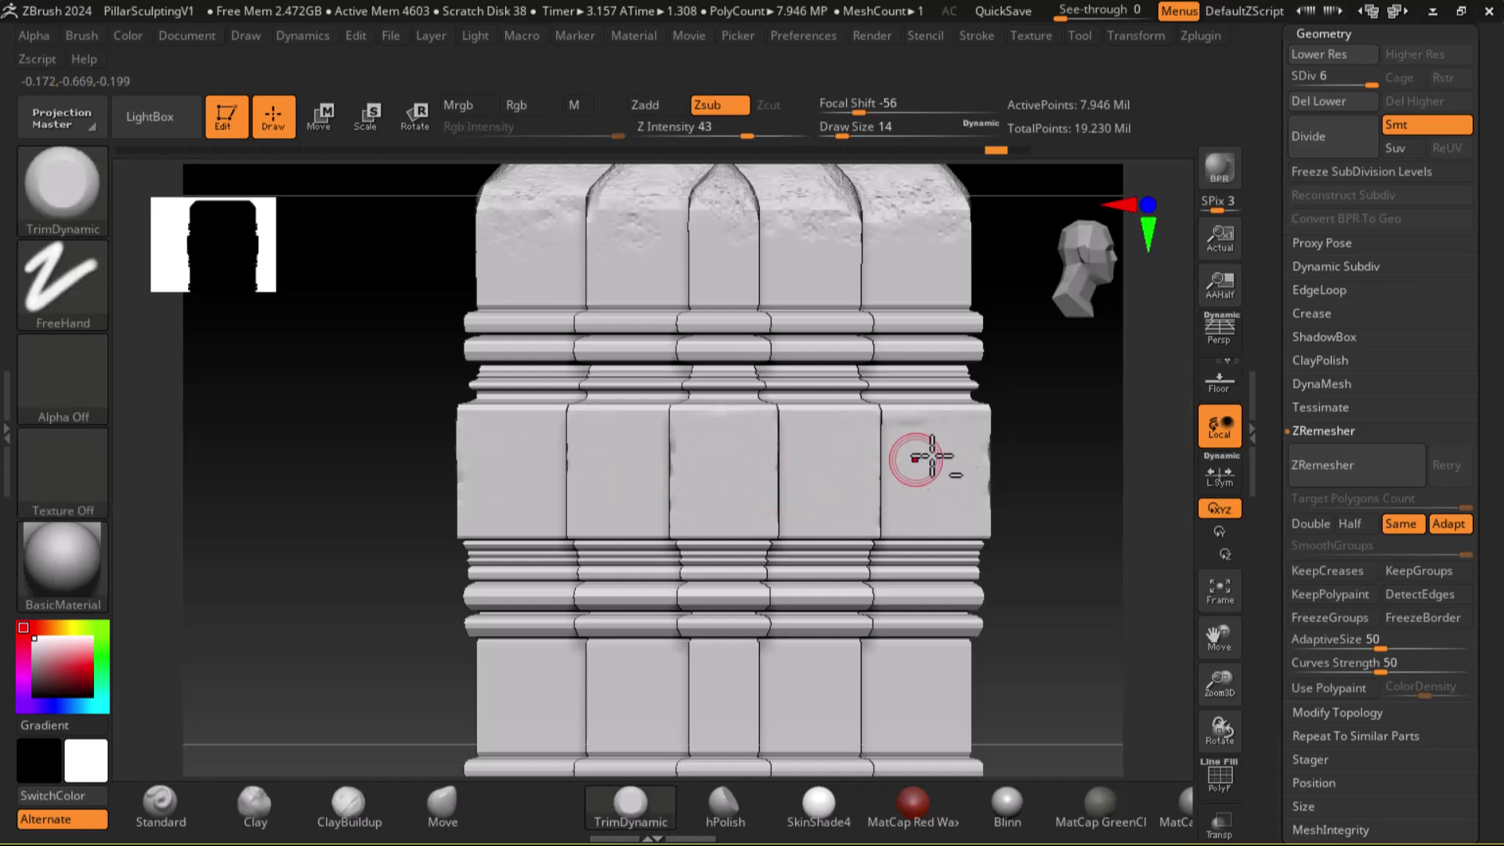
left_click_drag(1051, 447, 1043, 539)
key("shift")
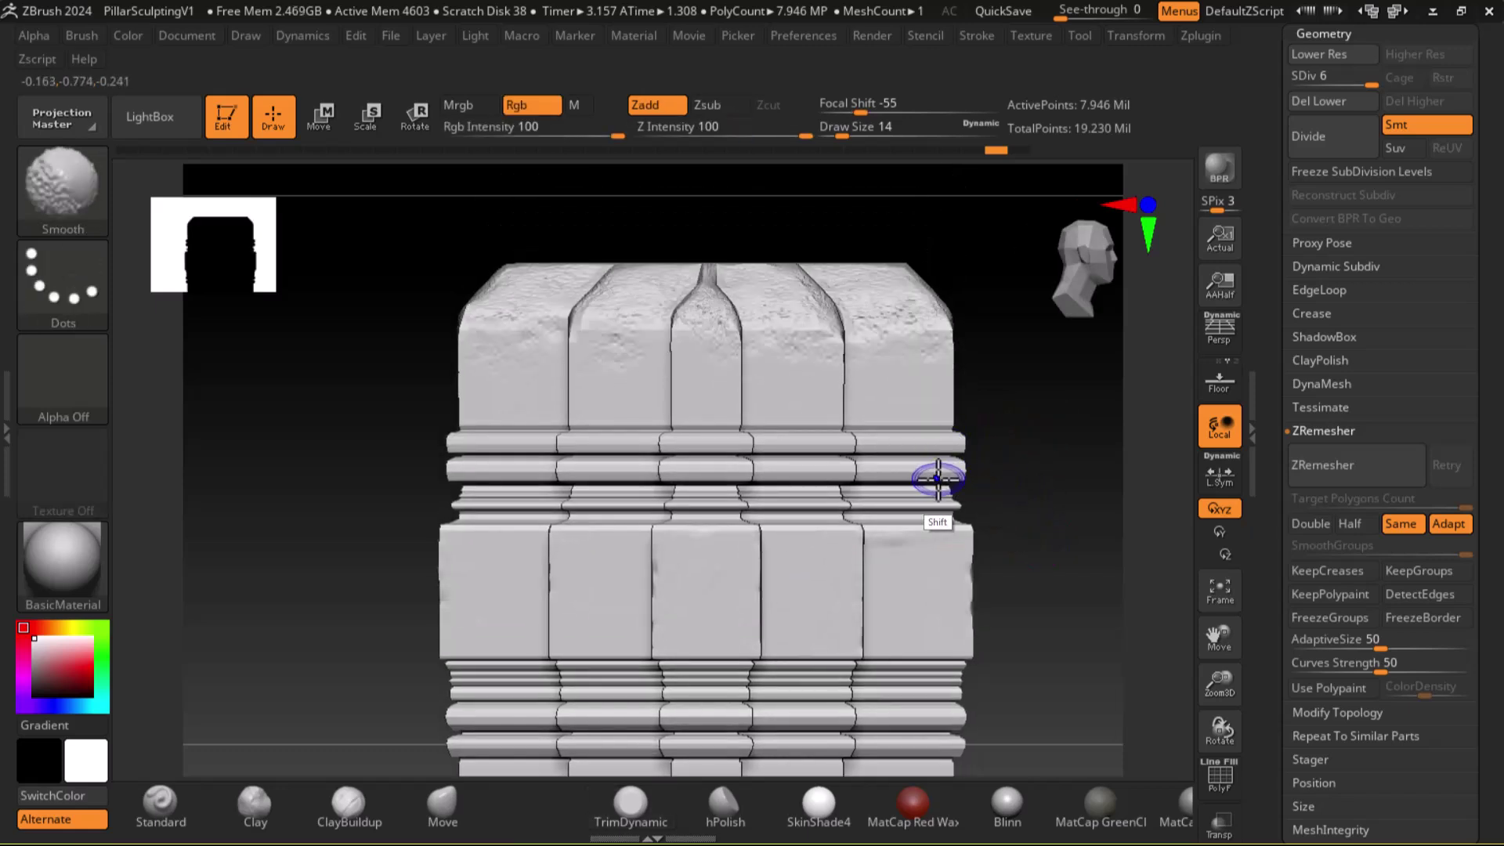
key("shift")
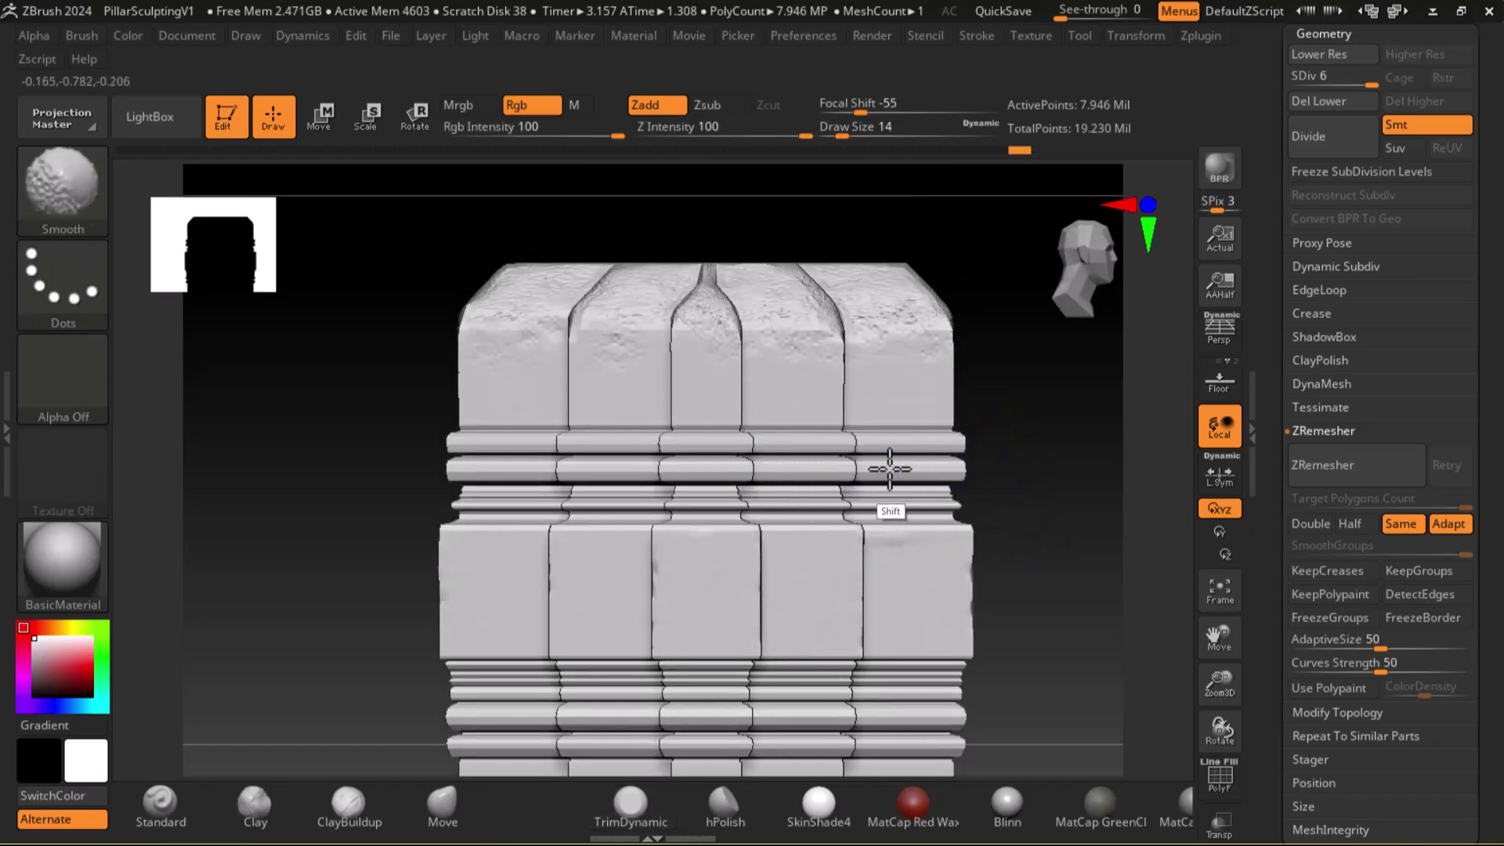
mouse_move(1032, 457)
left_mouse_down("shift")
mouse_move(980, 481)
mouse_move(807, 453)
mouse_move(817, 468)
mouse_move(689, 481)
mouse_move(554, 537)
left_mouse_up("shift")
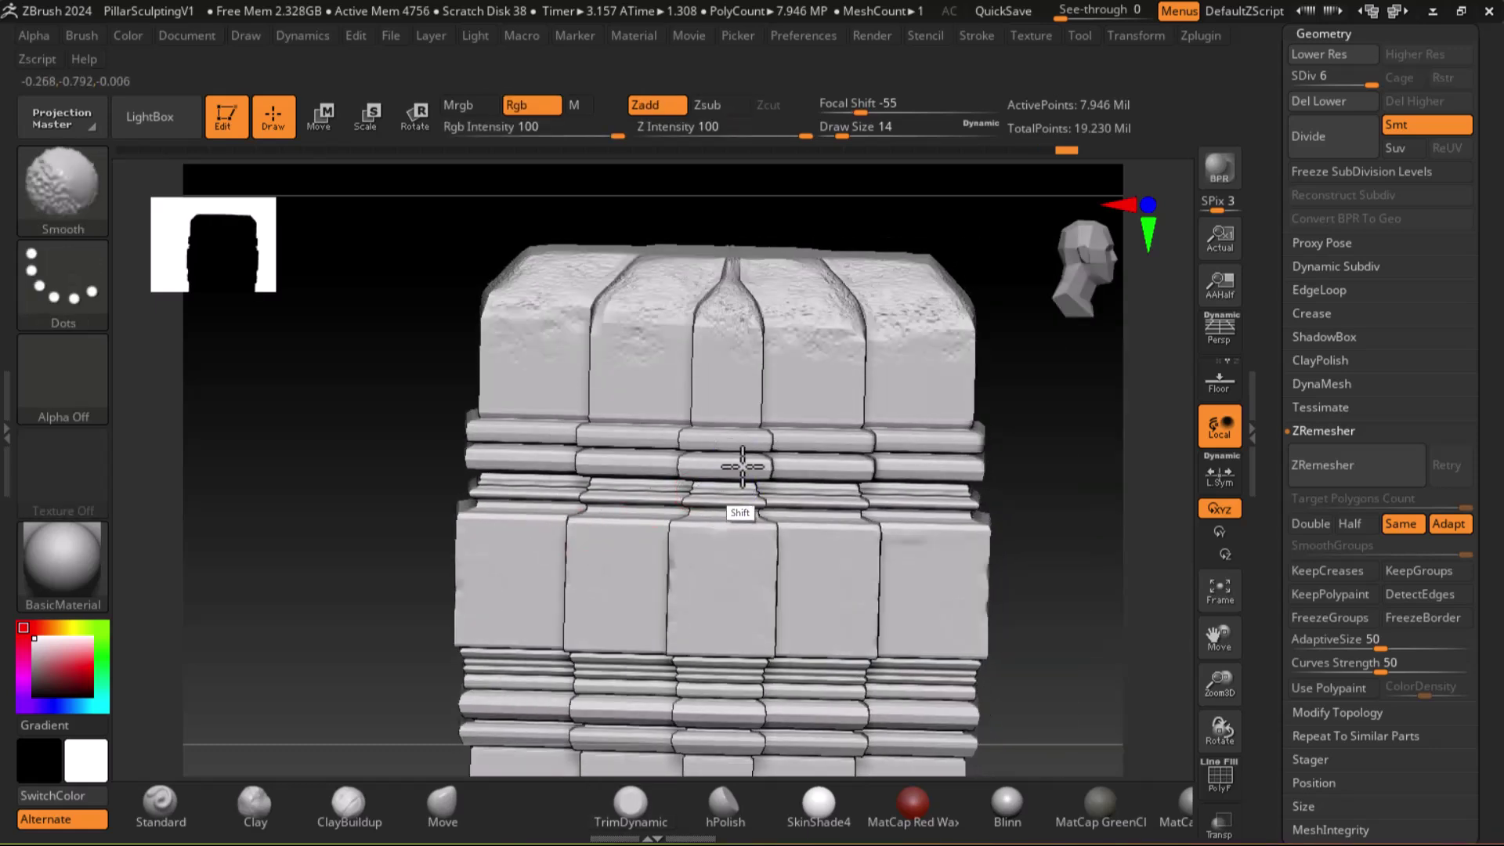
mouse_move(708, 468)
left_mouse_down("shift")
mouse_move(481, 427)
mouse_move(510, 472)
left_mouse_up("shift")
key("b")
key("t")
key("d")
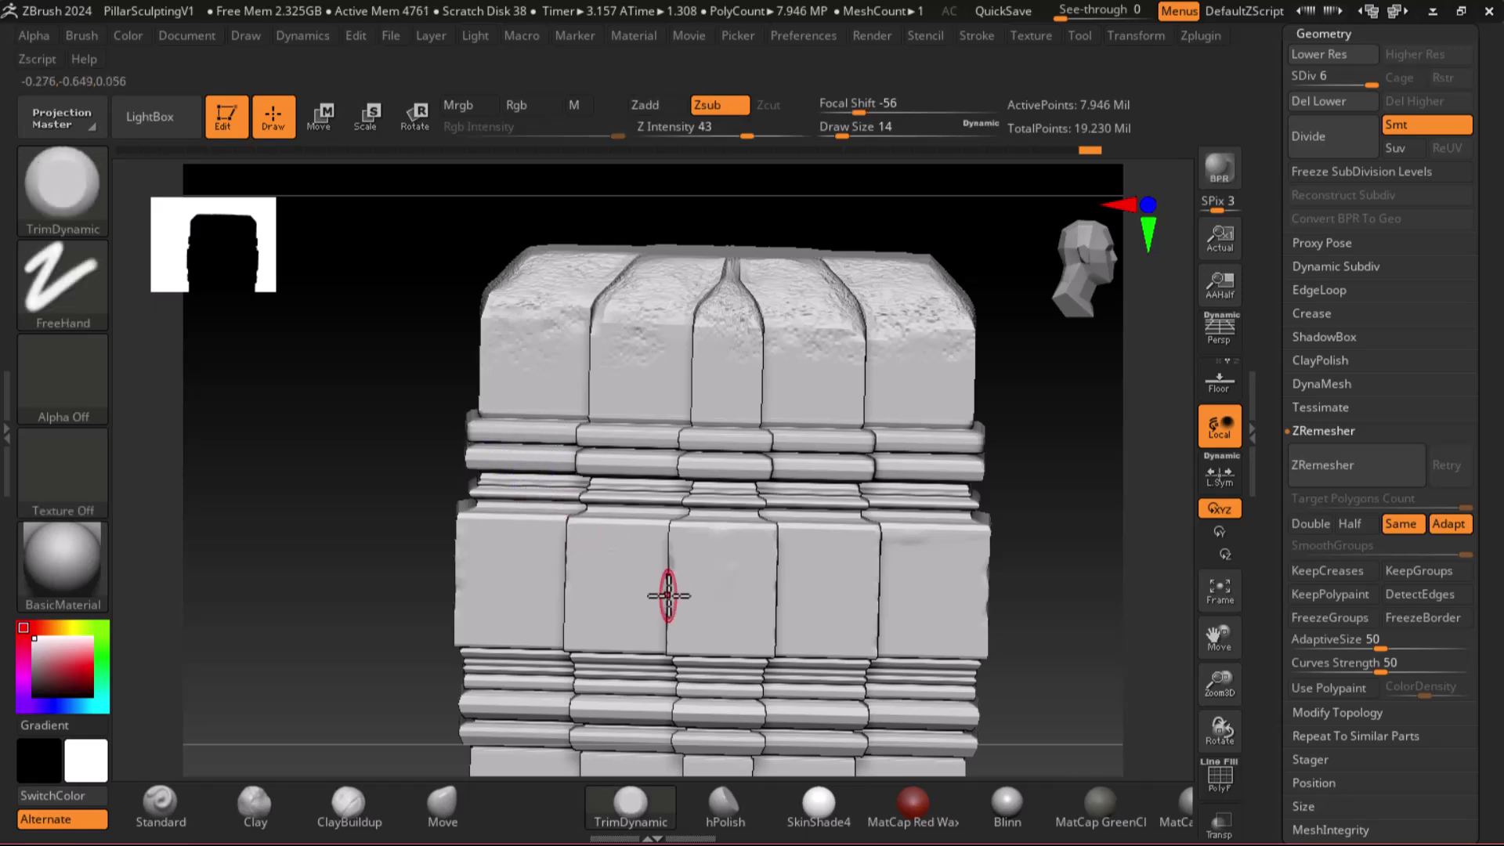
Drop the shaft to subdivision level 5, delete the higher level, and divide it again with smoothing on.
left_click_drag(1370, 83, 1361, 83)
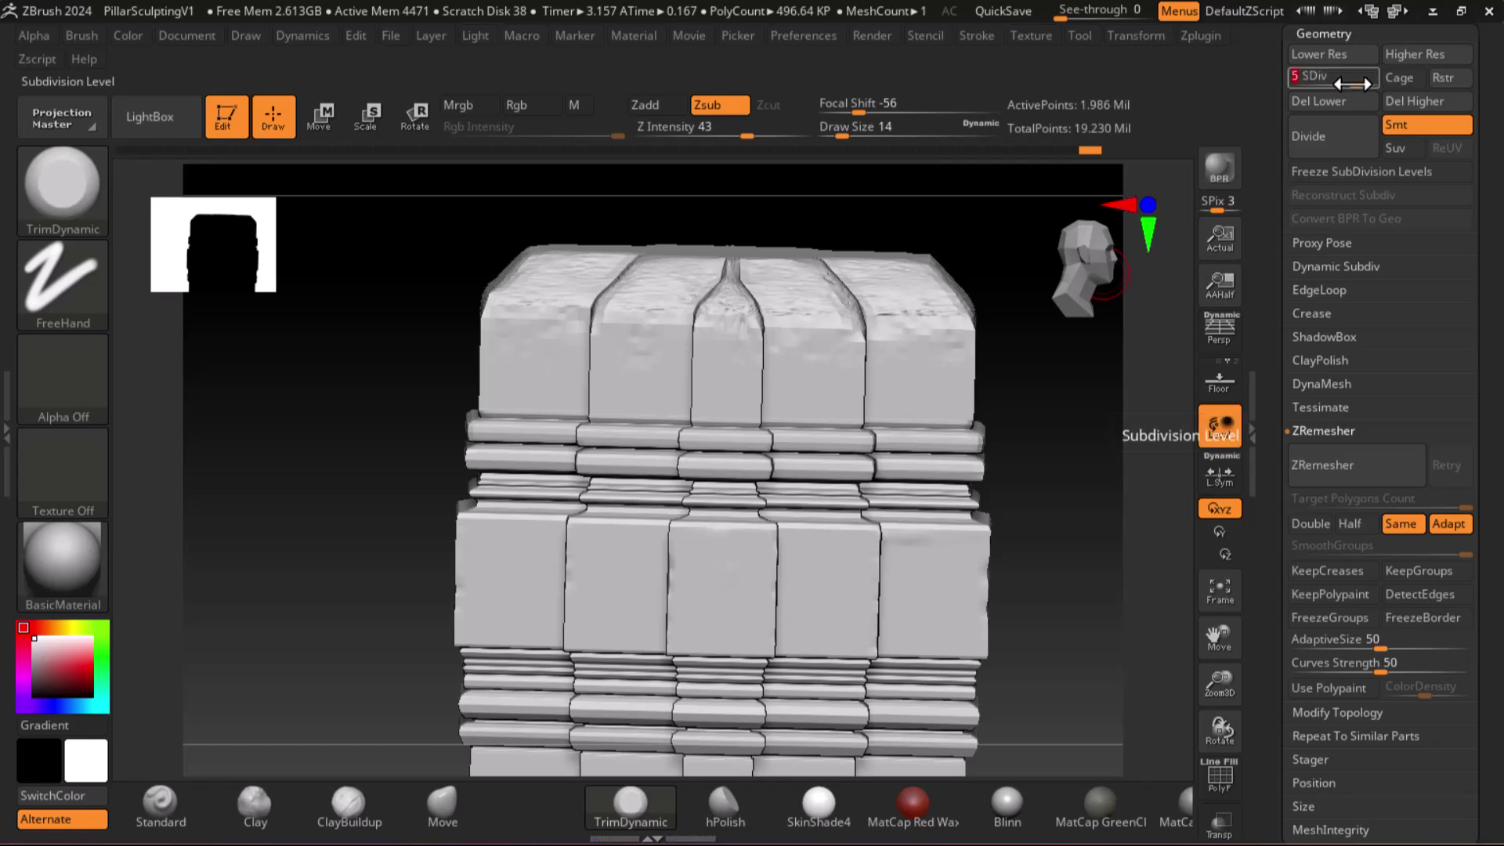
left_click(1413, 101)
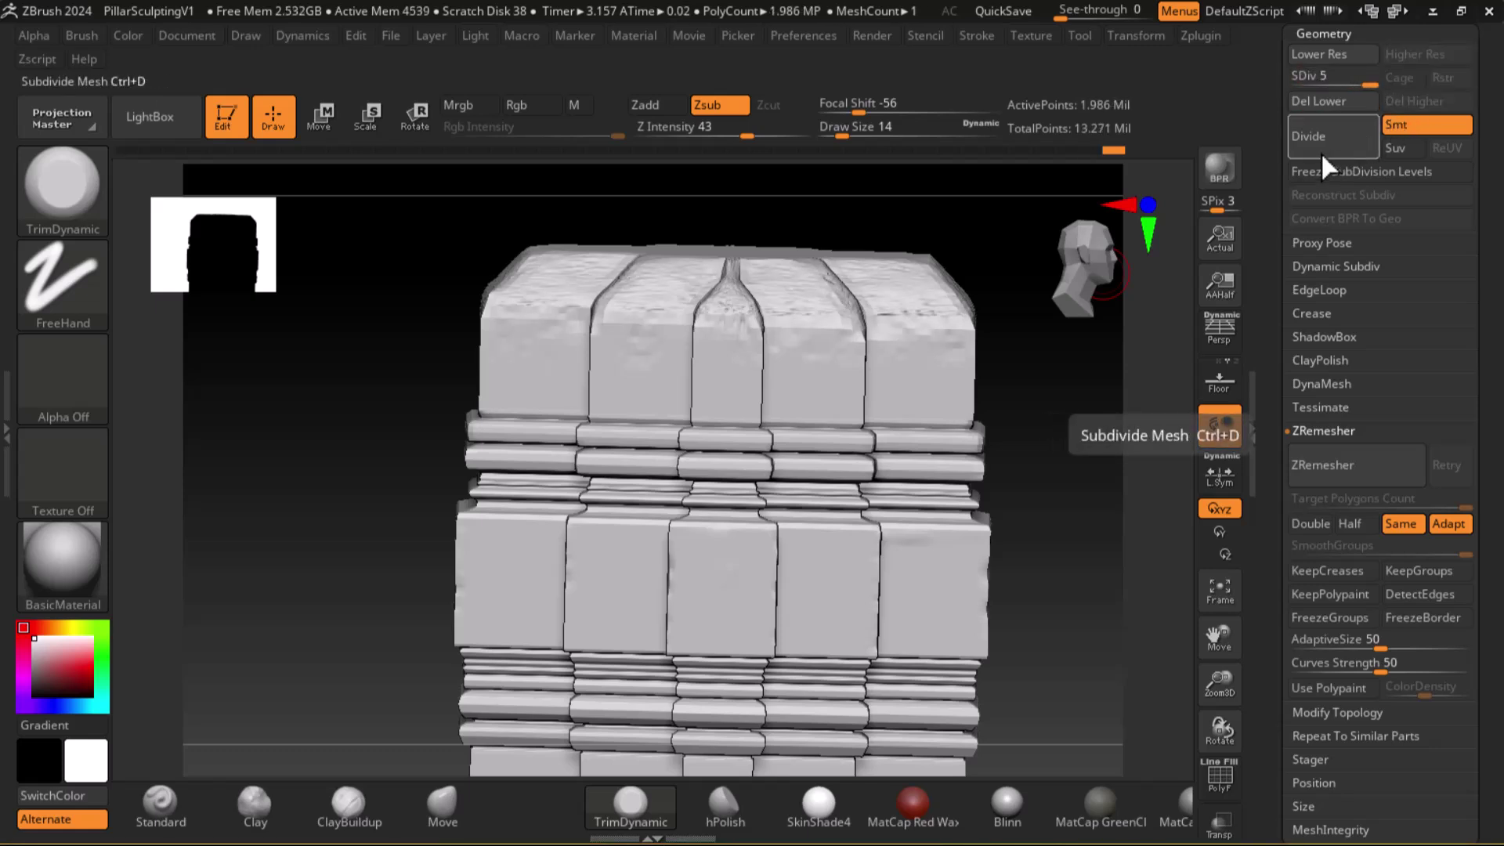
left_click(1338, 138)
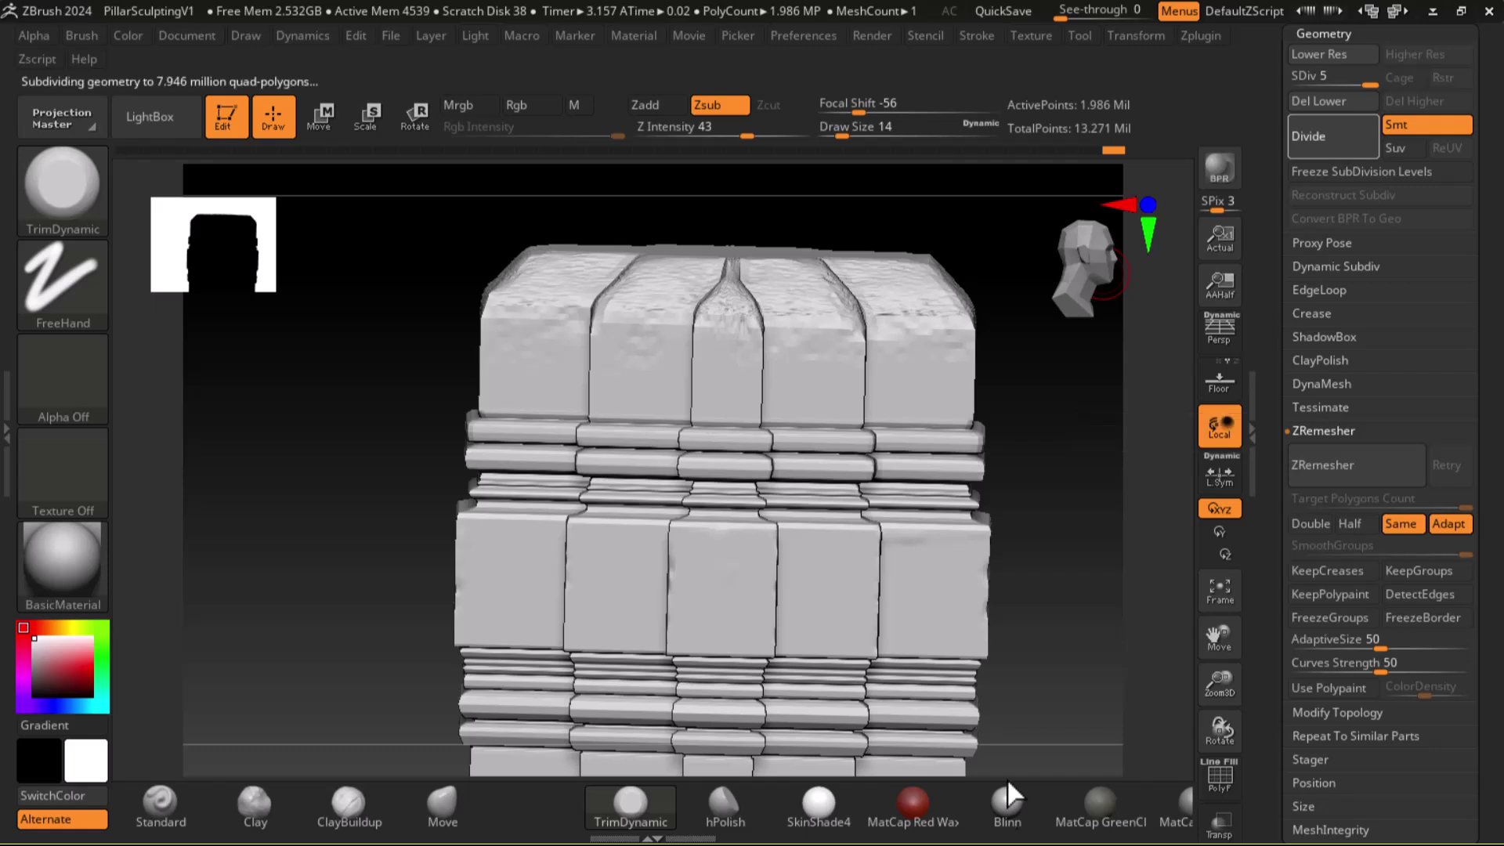
Soften the moulding bands beneath the top block with the Smooth brush, continuing around the corner.
key("shift")
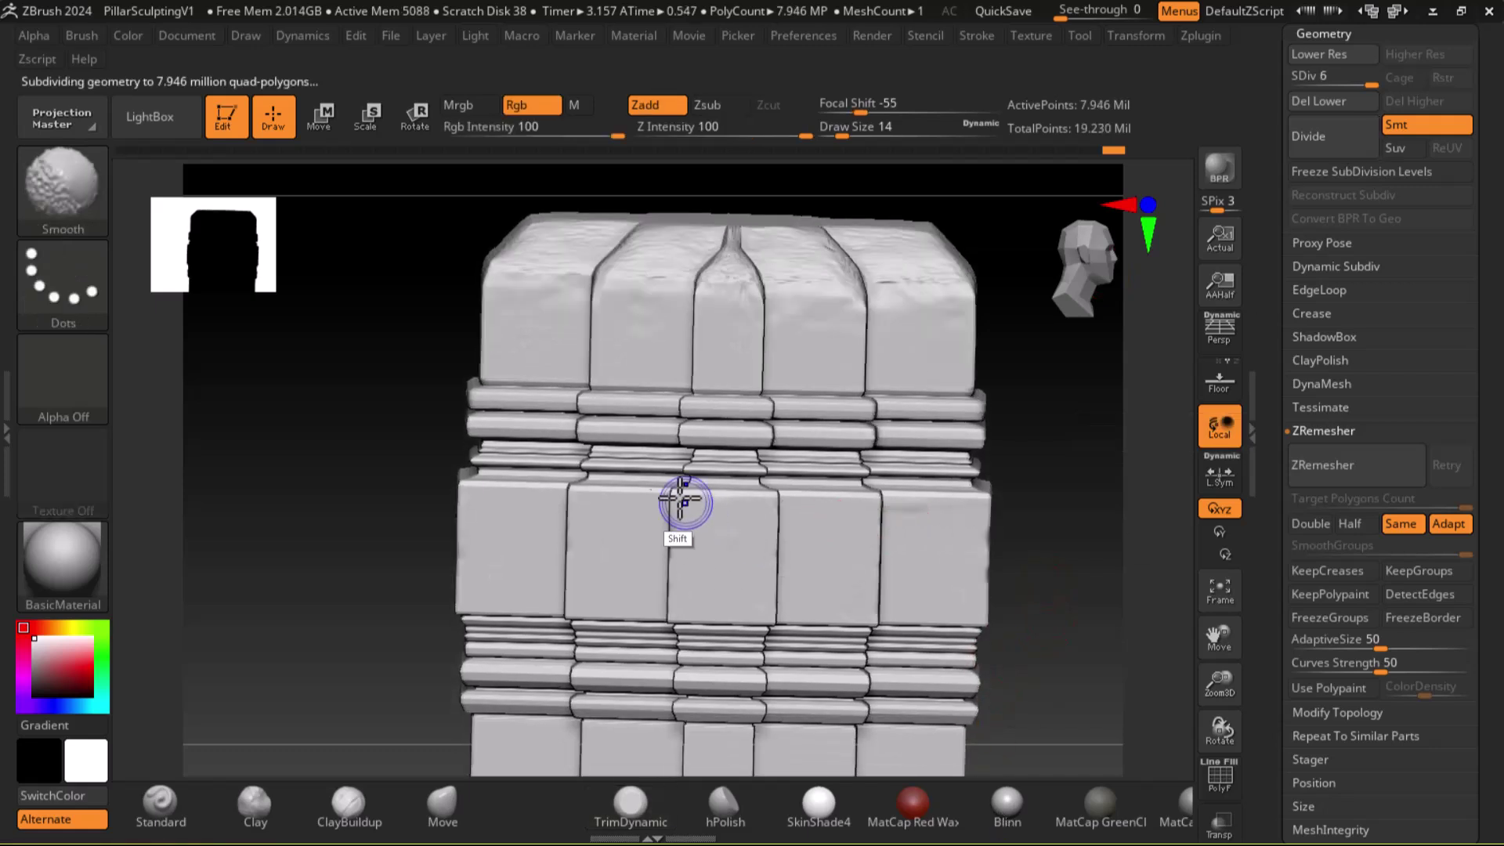
mouse_move(500, 450)
left_mouse_down("shift")
mouse_move(634, 467)
mouse_move(725, 437)
mouse_move(858, 439)
left_mouse_up("shift")
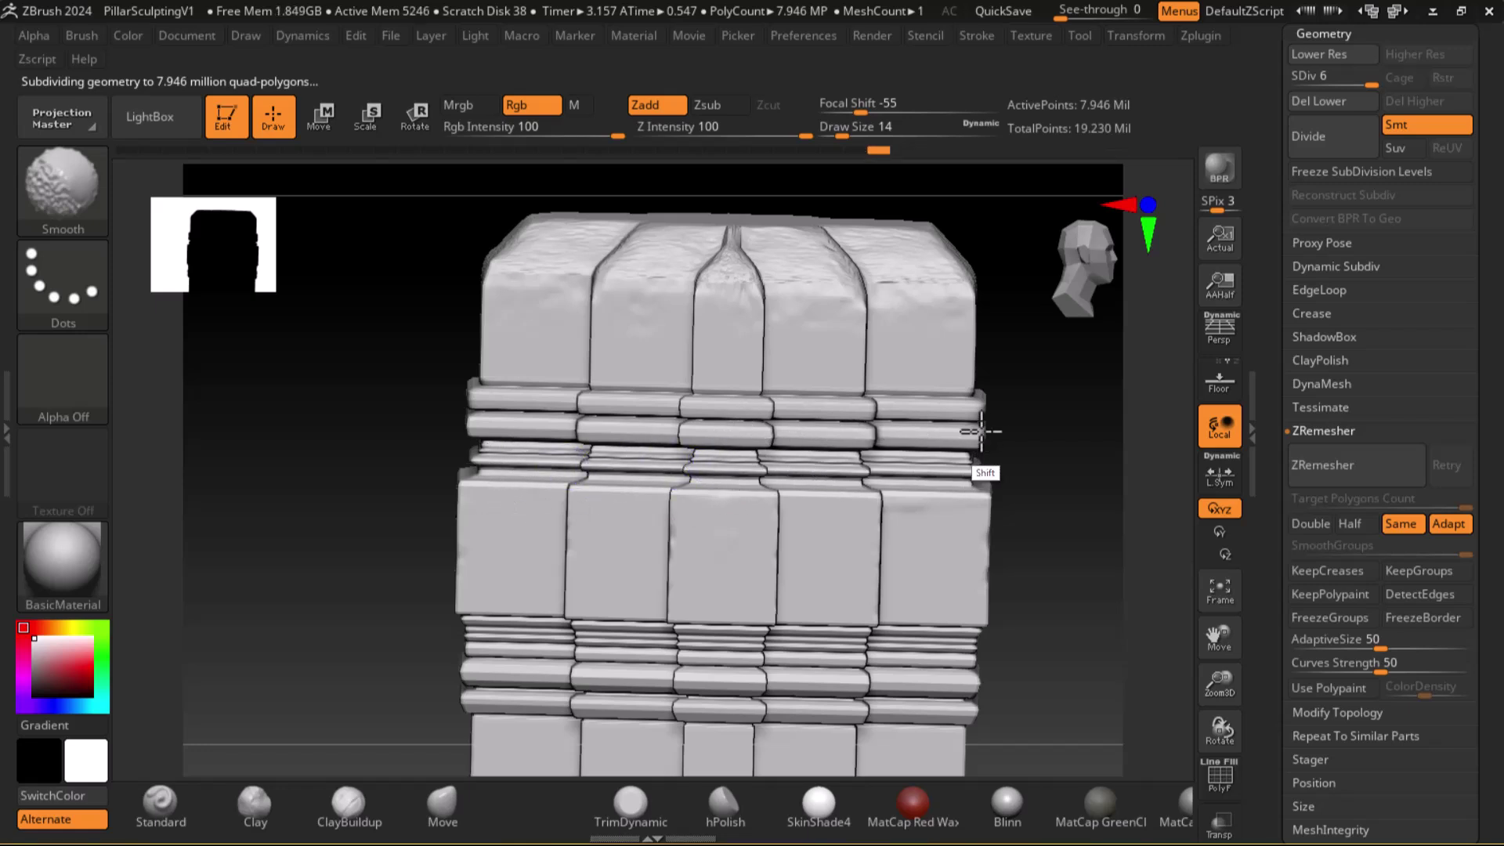
left_click_drag(1068, 450, 1034, 426)
key("shift")
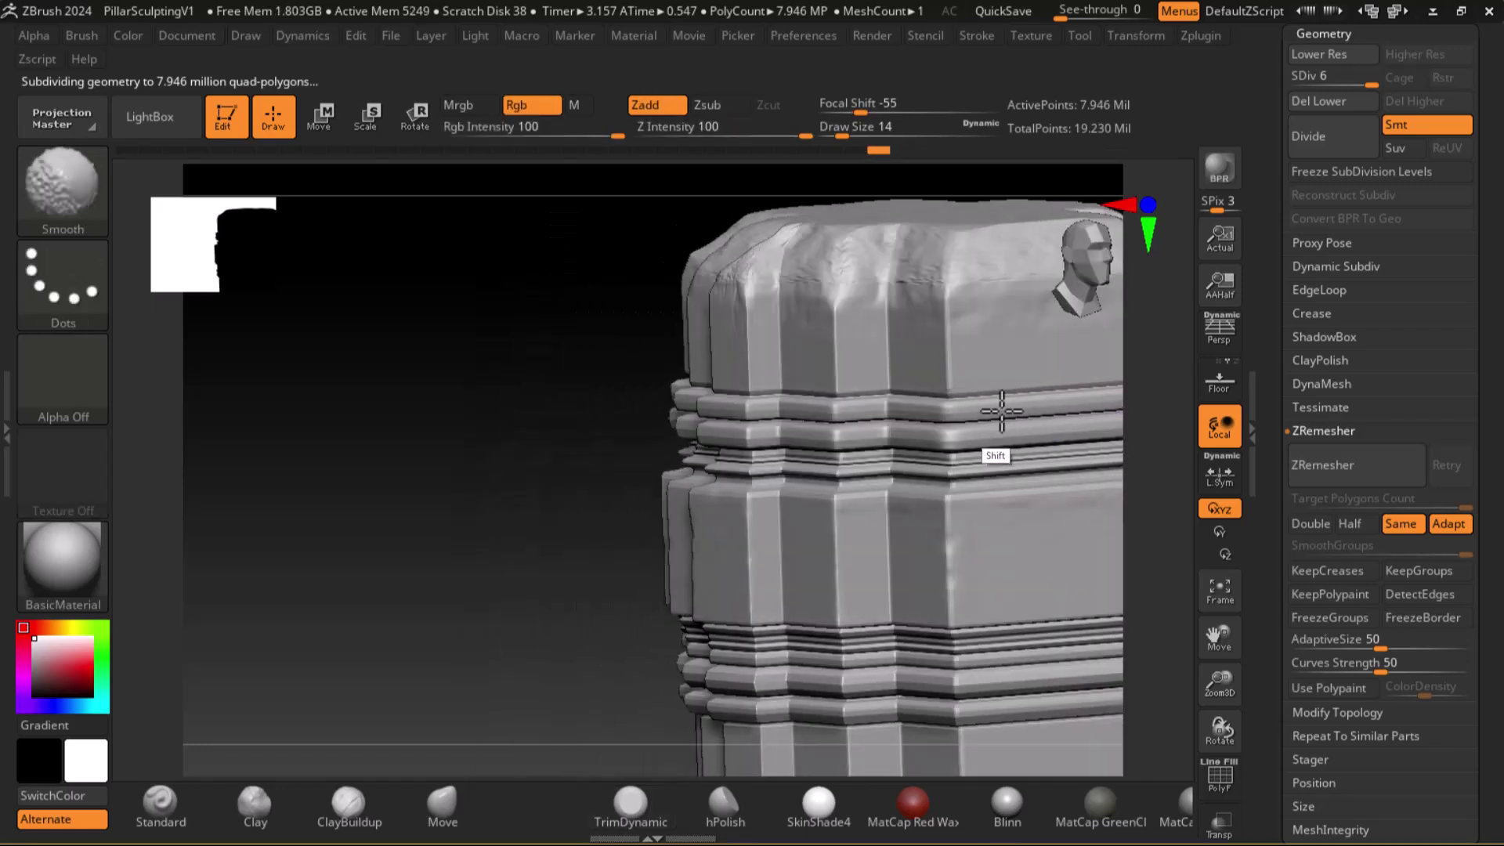
left_click_drag(517, 544, 369, 521)
key("shift")
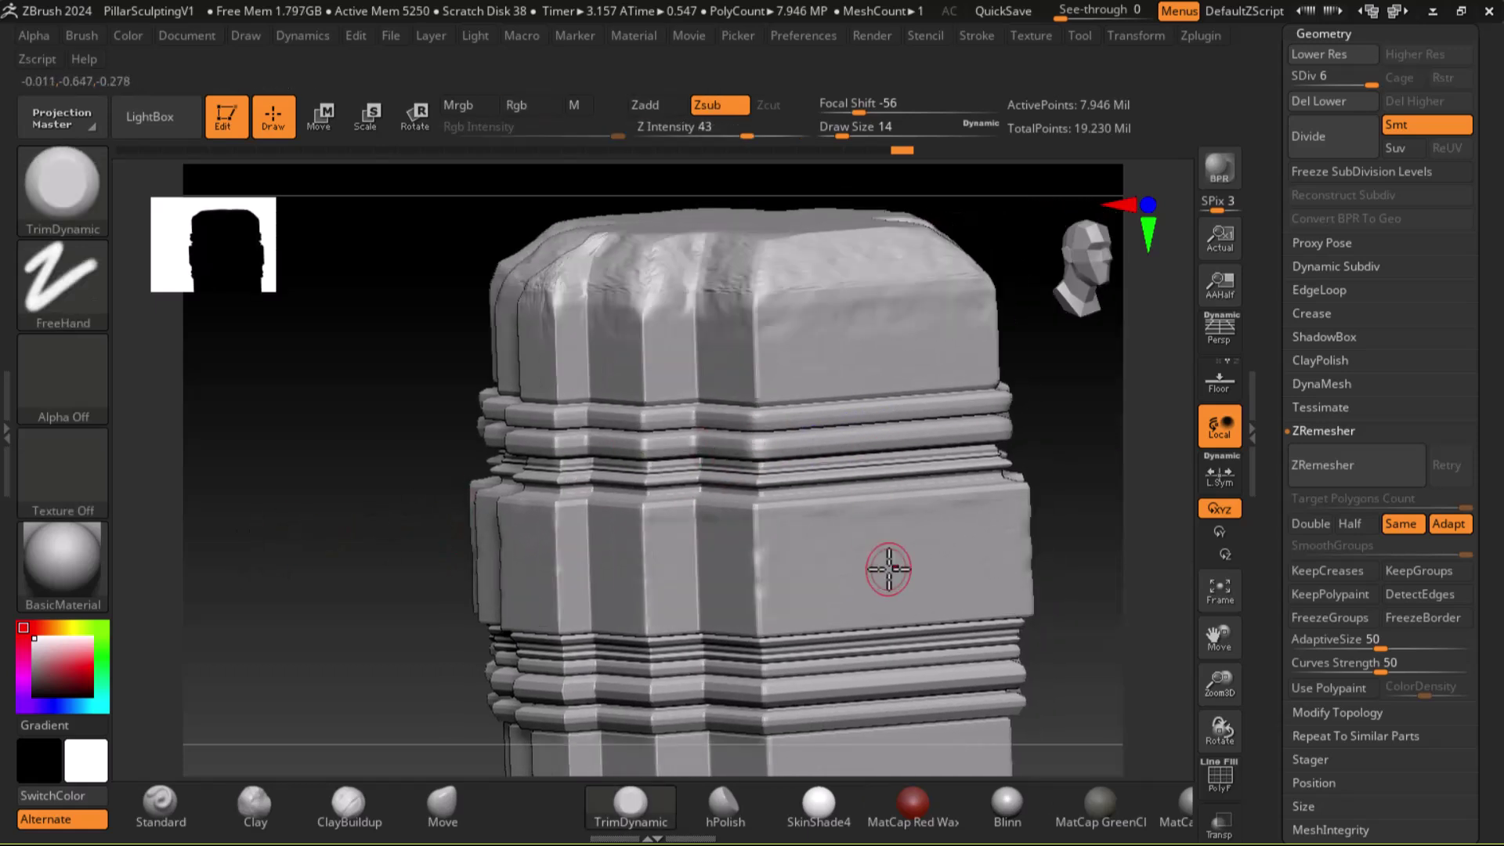
Smooth the moulding bands below the second block.
left_click_drag(1089, 696, 1040, 448)
key("shift")
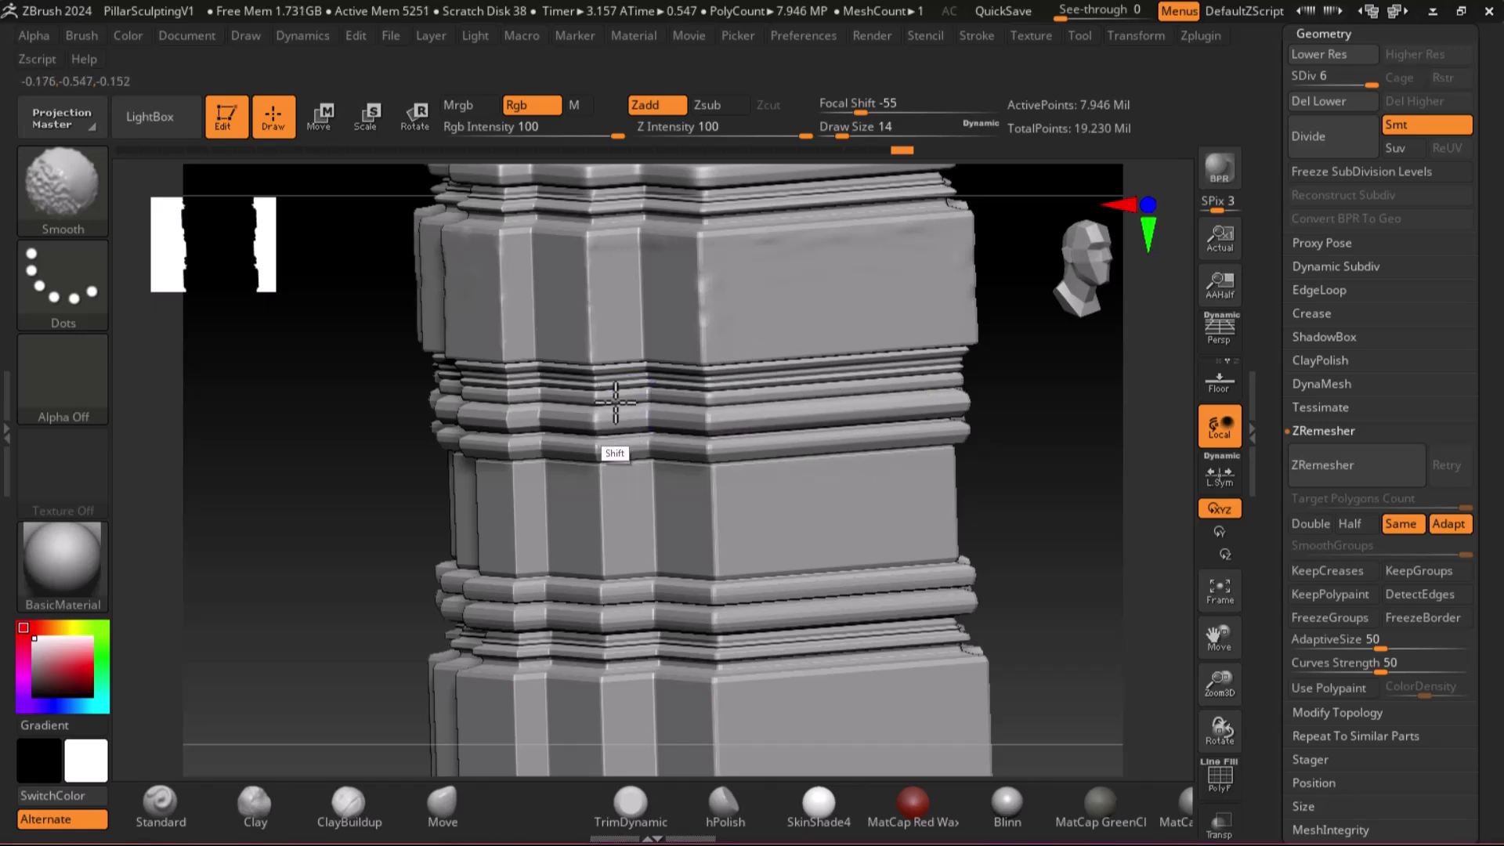
left_click(1099, 552)
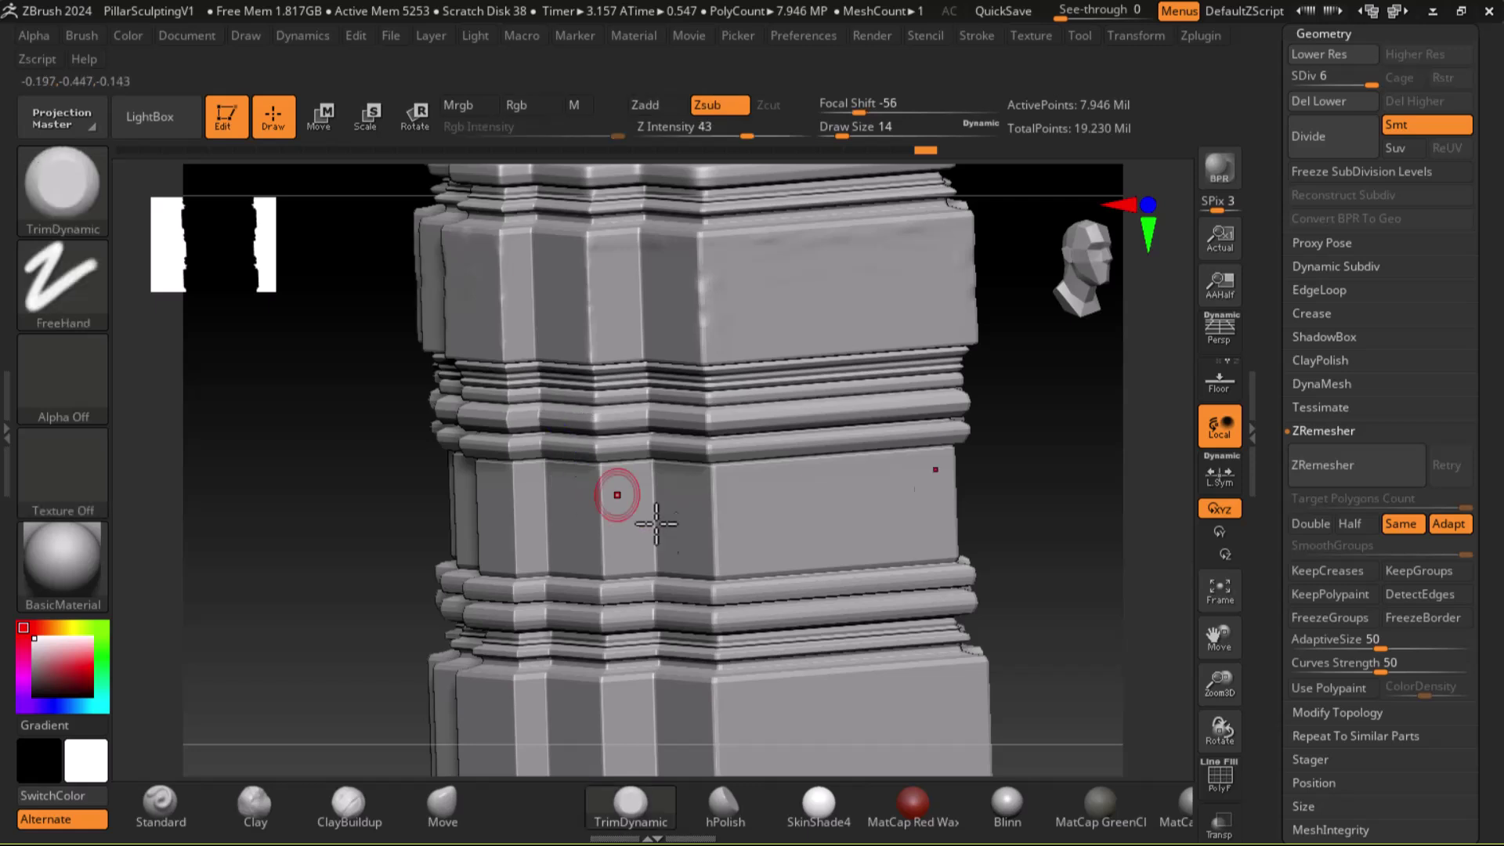
left_click_drag(1099, 551, 1080, 558)
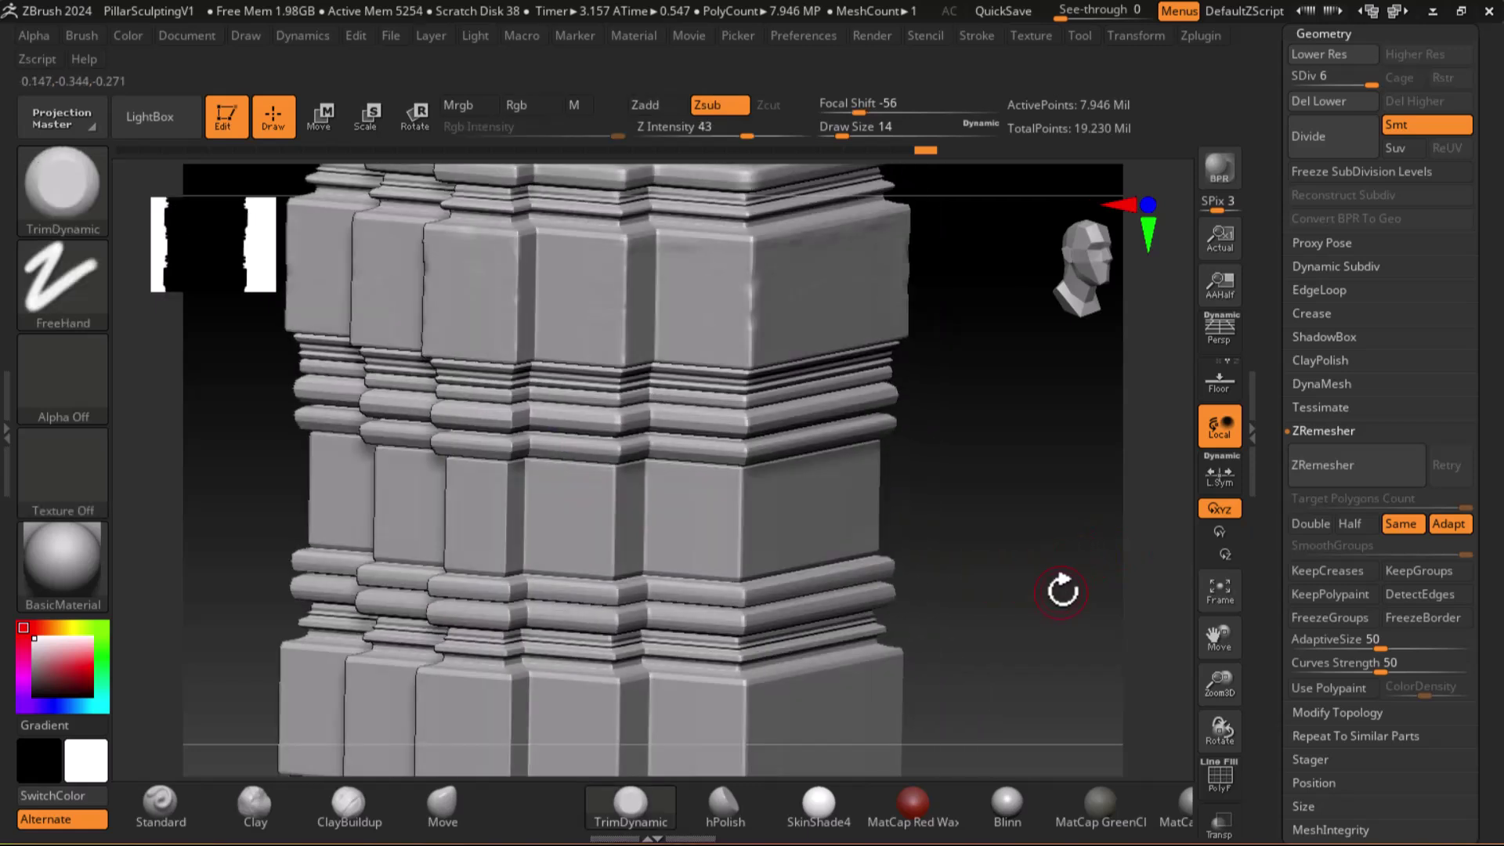
Lower the shaft to subdivision level 4, undo a test smoothing stroke, and smooth the lower moulding bands around the corner.
key("shift")
key("shift+d")
key("shift+d")
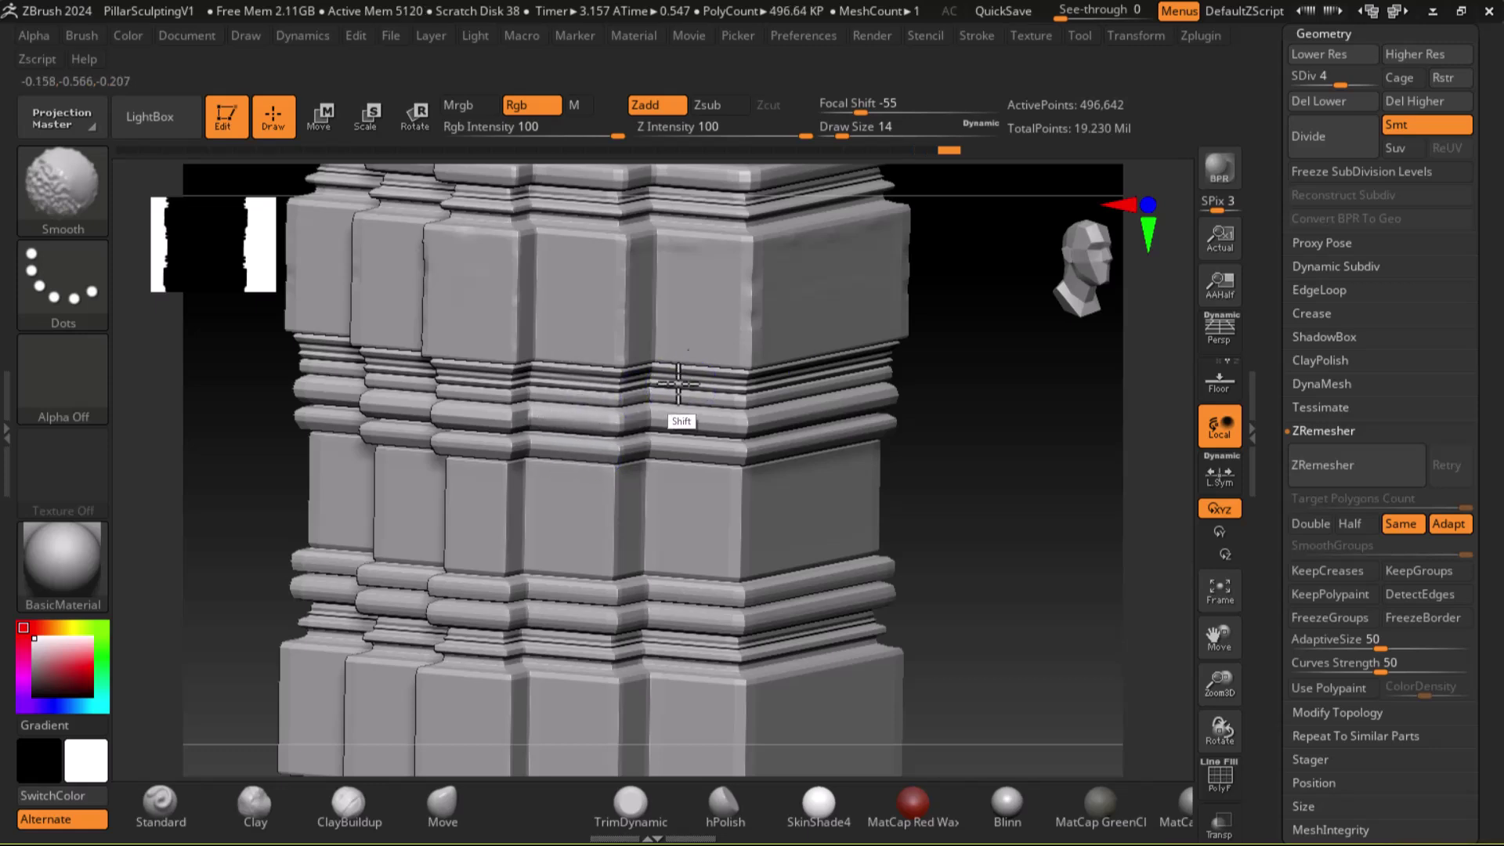
key("ctrl+z")
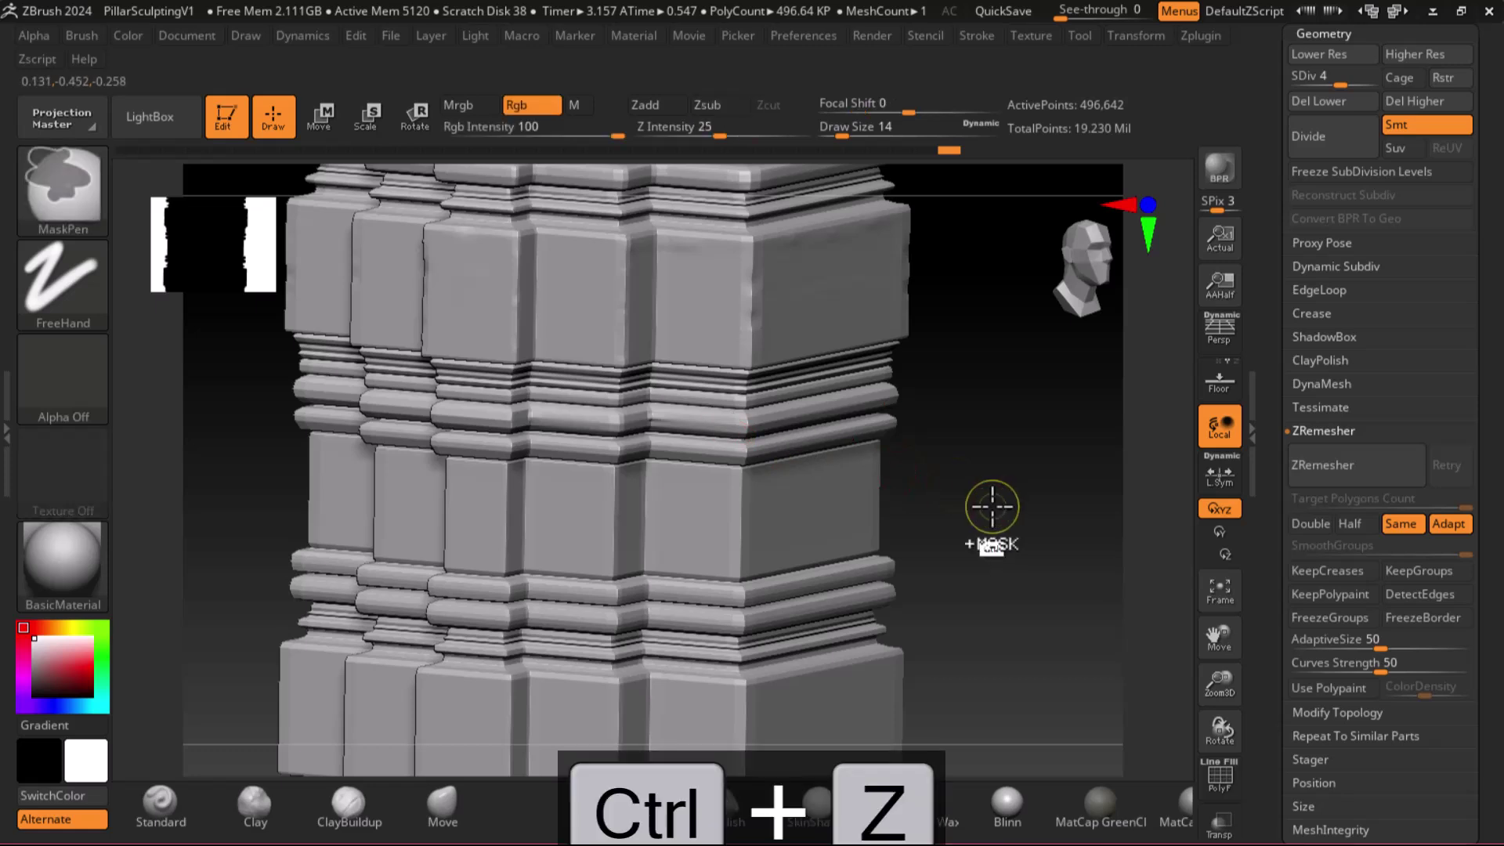
left_click_drag(1021, 491, 822, 486)
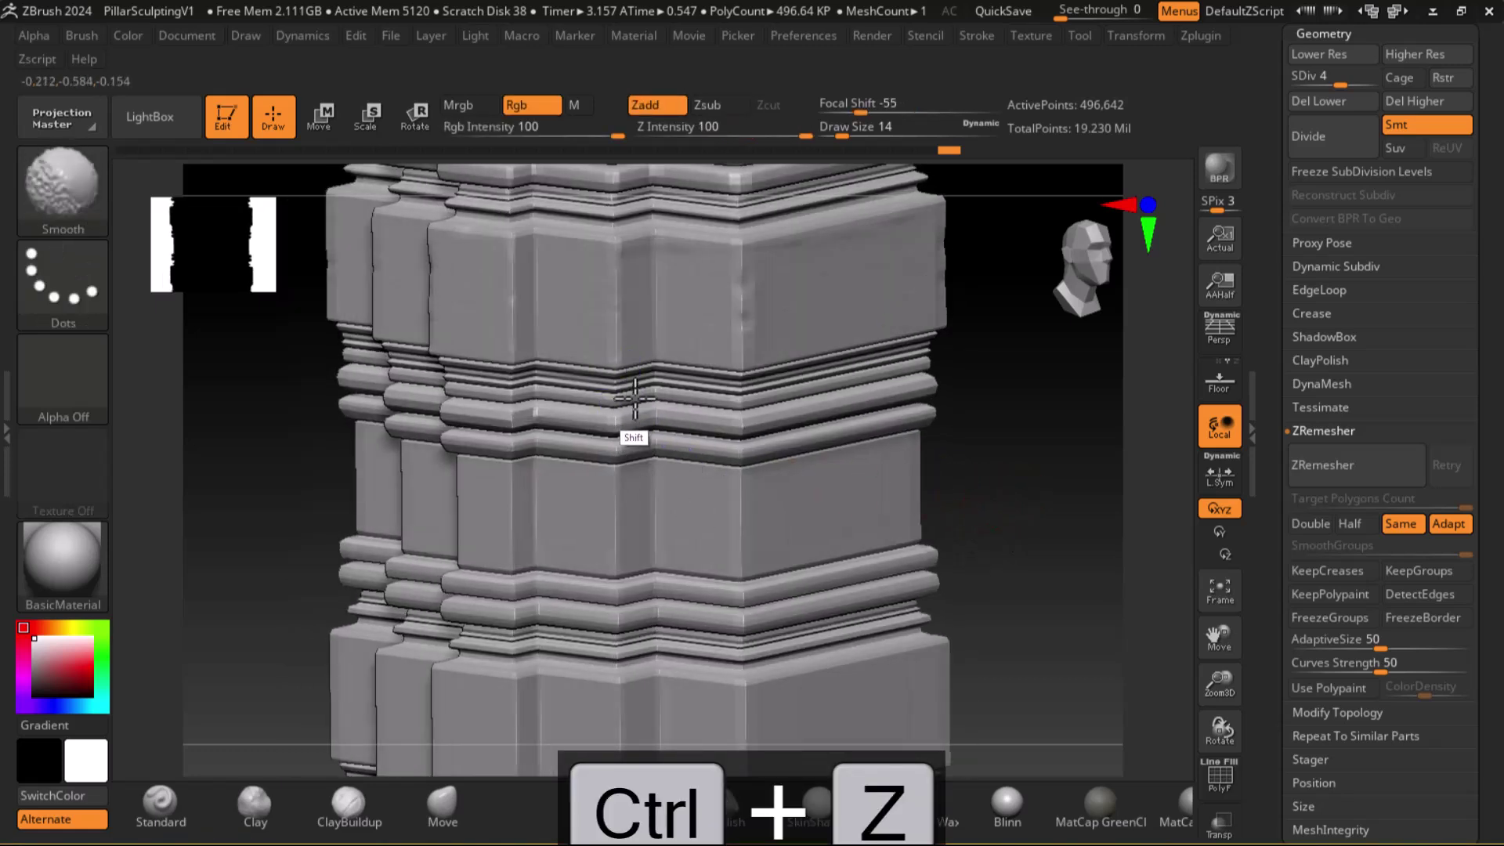
left_click_drag(971, 501, 537, 510)
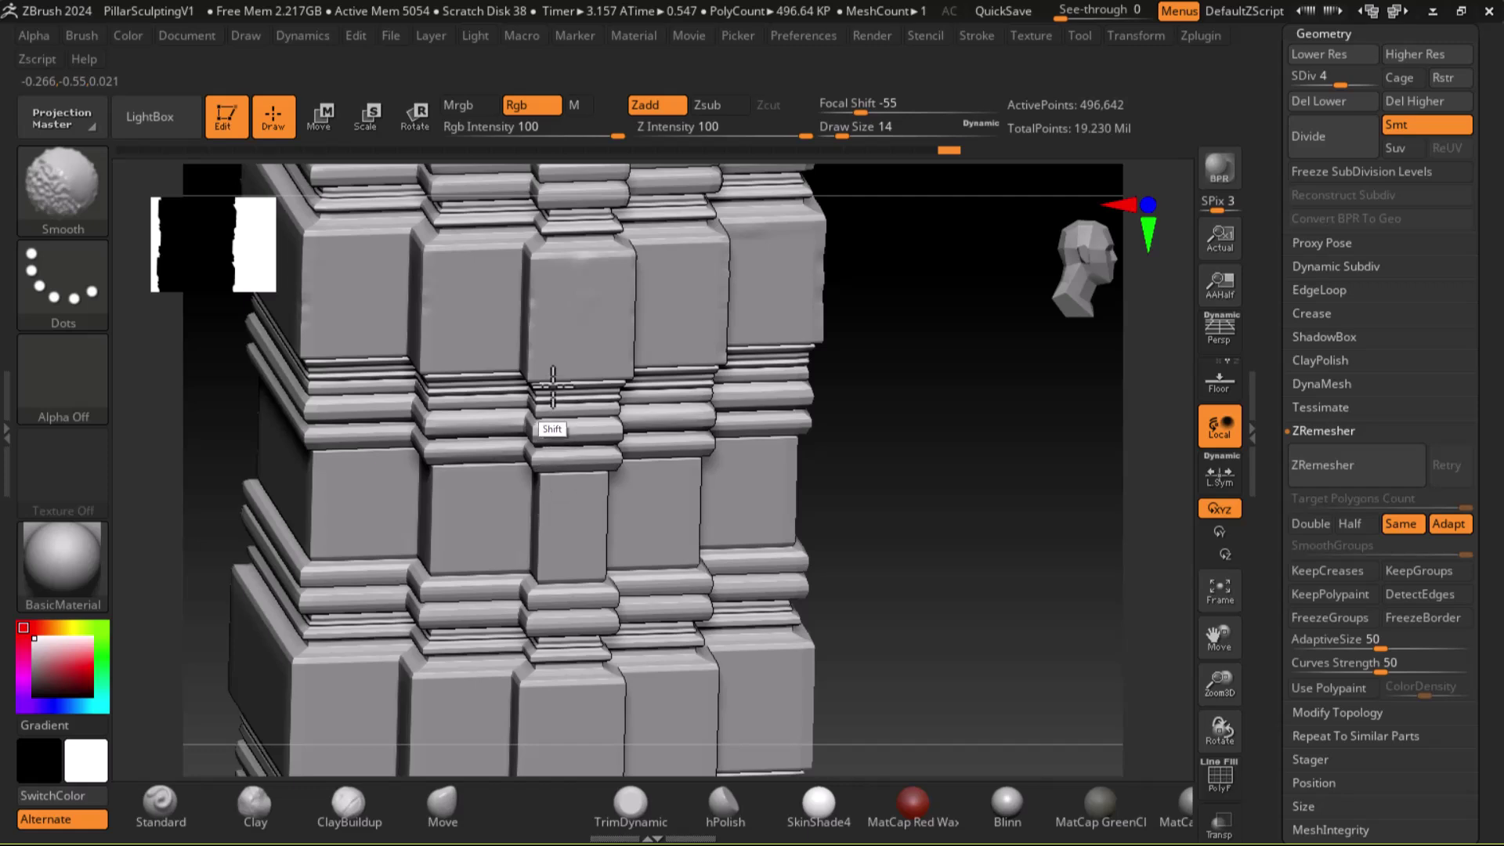
Smooth the moulding bands below the second block on the central projection and check the mesh with the polyframe display.
left_click_drag(573, 433, 554, 391, "shift")
key("shift+f")
key("shift+f")
left_click_drag(909, 539, 470, 510, "shift")
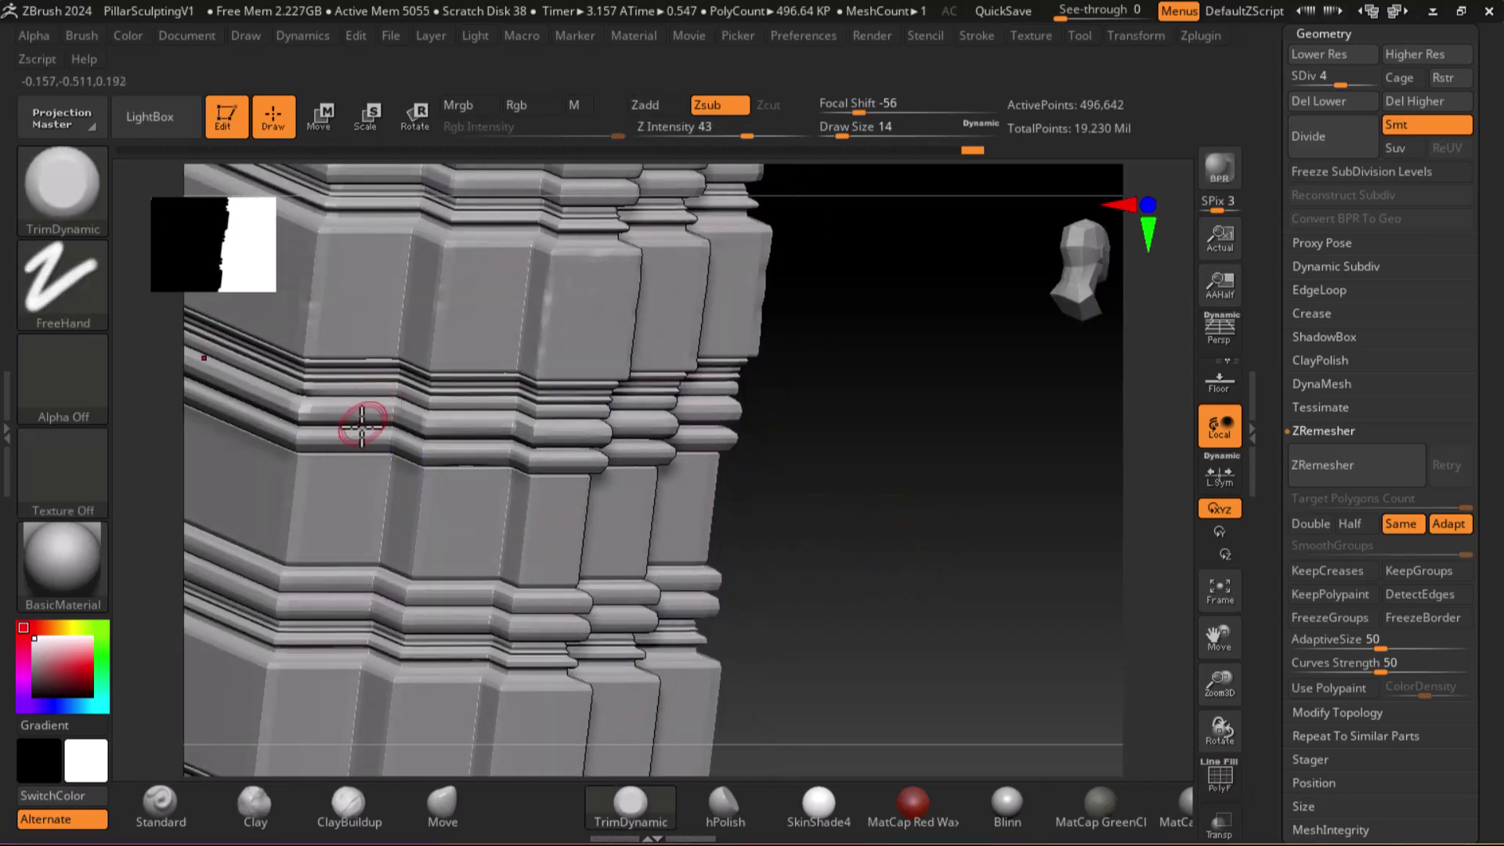
key("super")
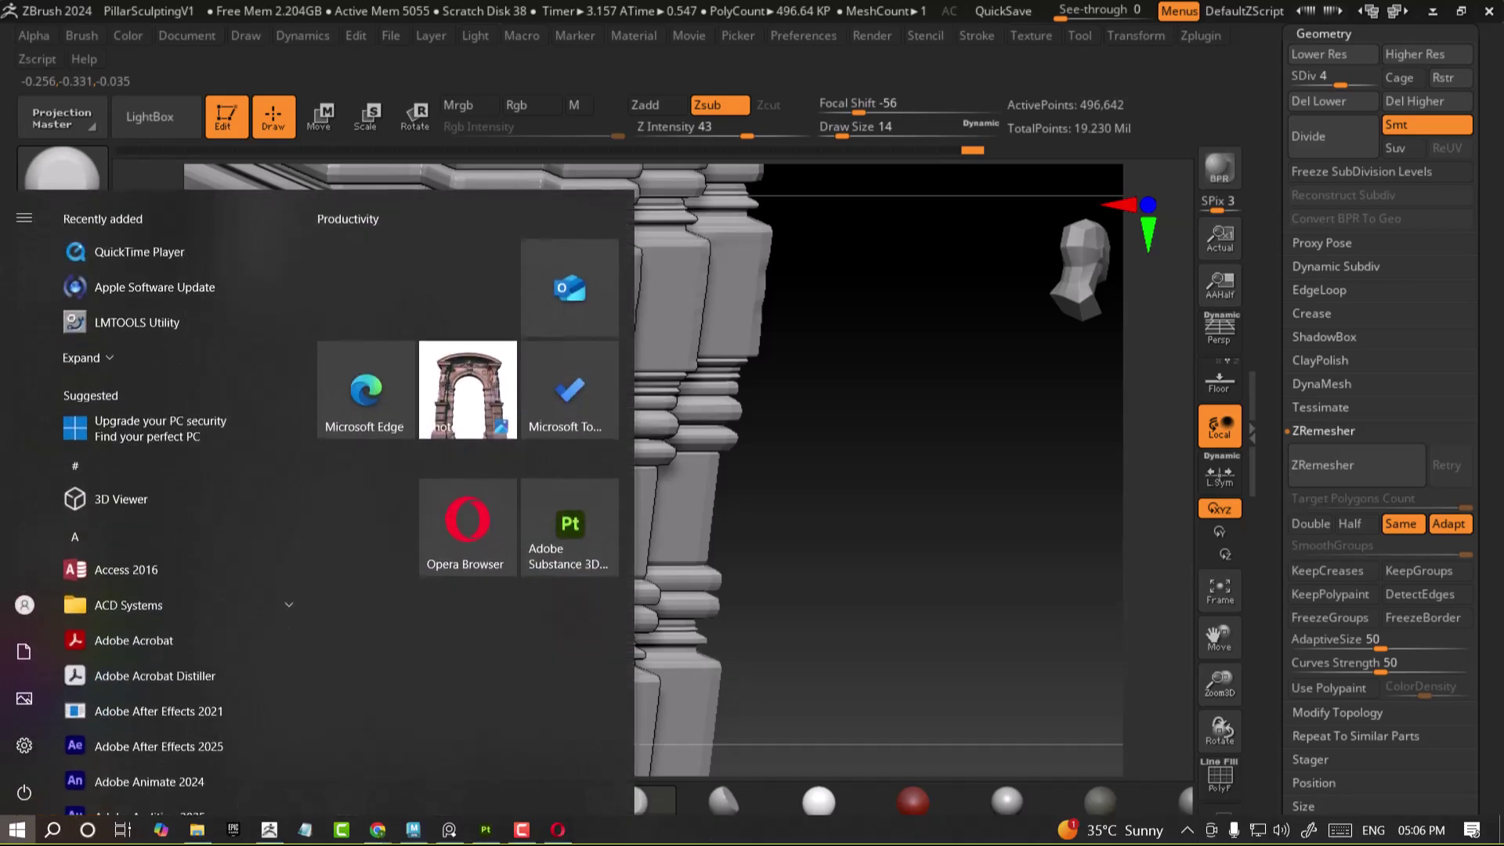
left_click(455, 188)
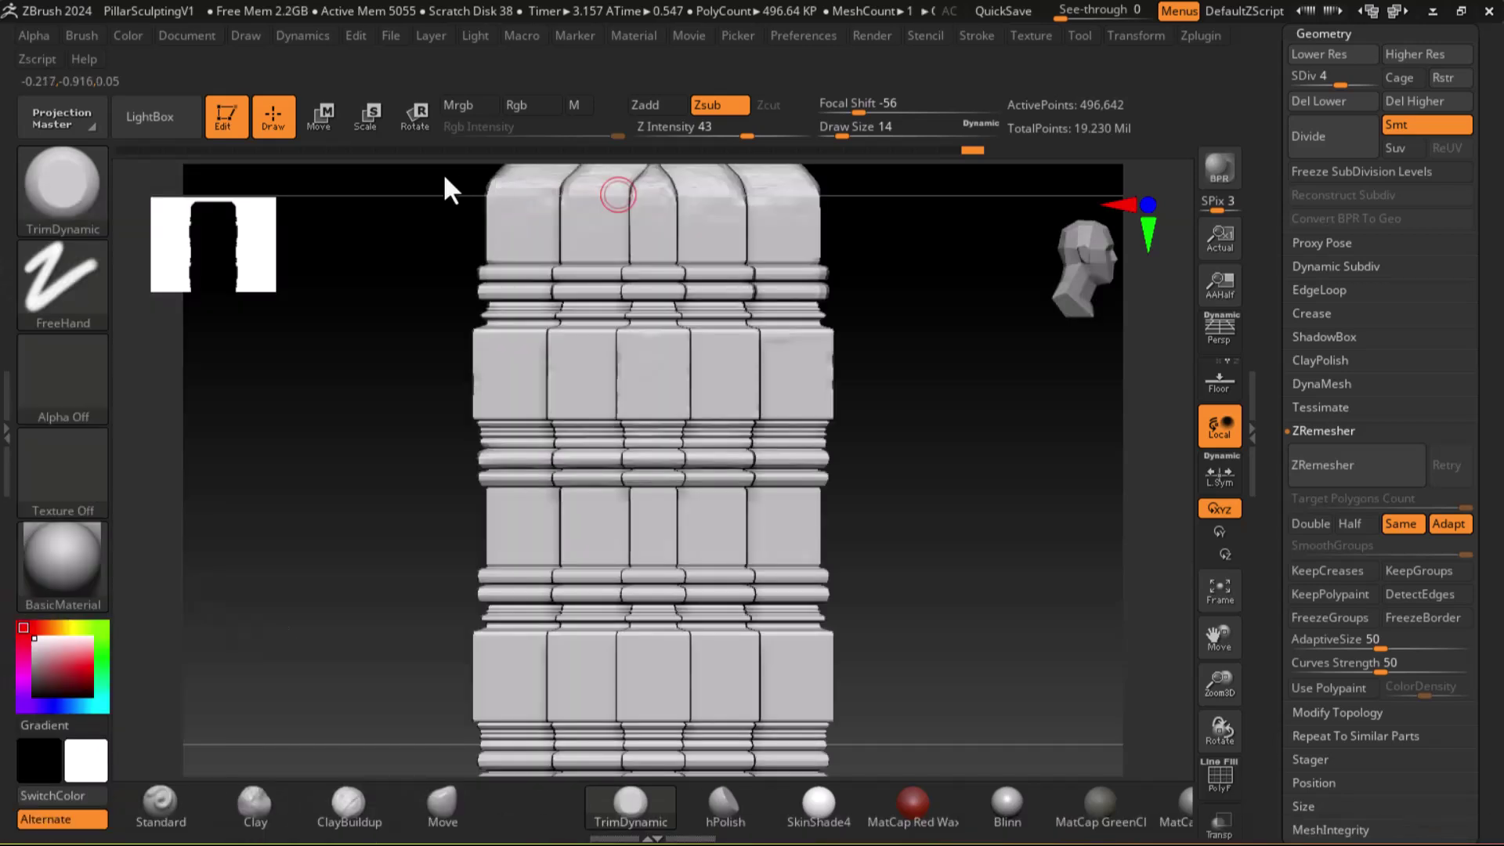
Smooth the moulding bands on the broad corner side, from below the second block down to mid-shaft.
left_click_drag(894, 499, 951, 501)
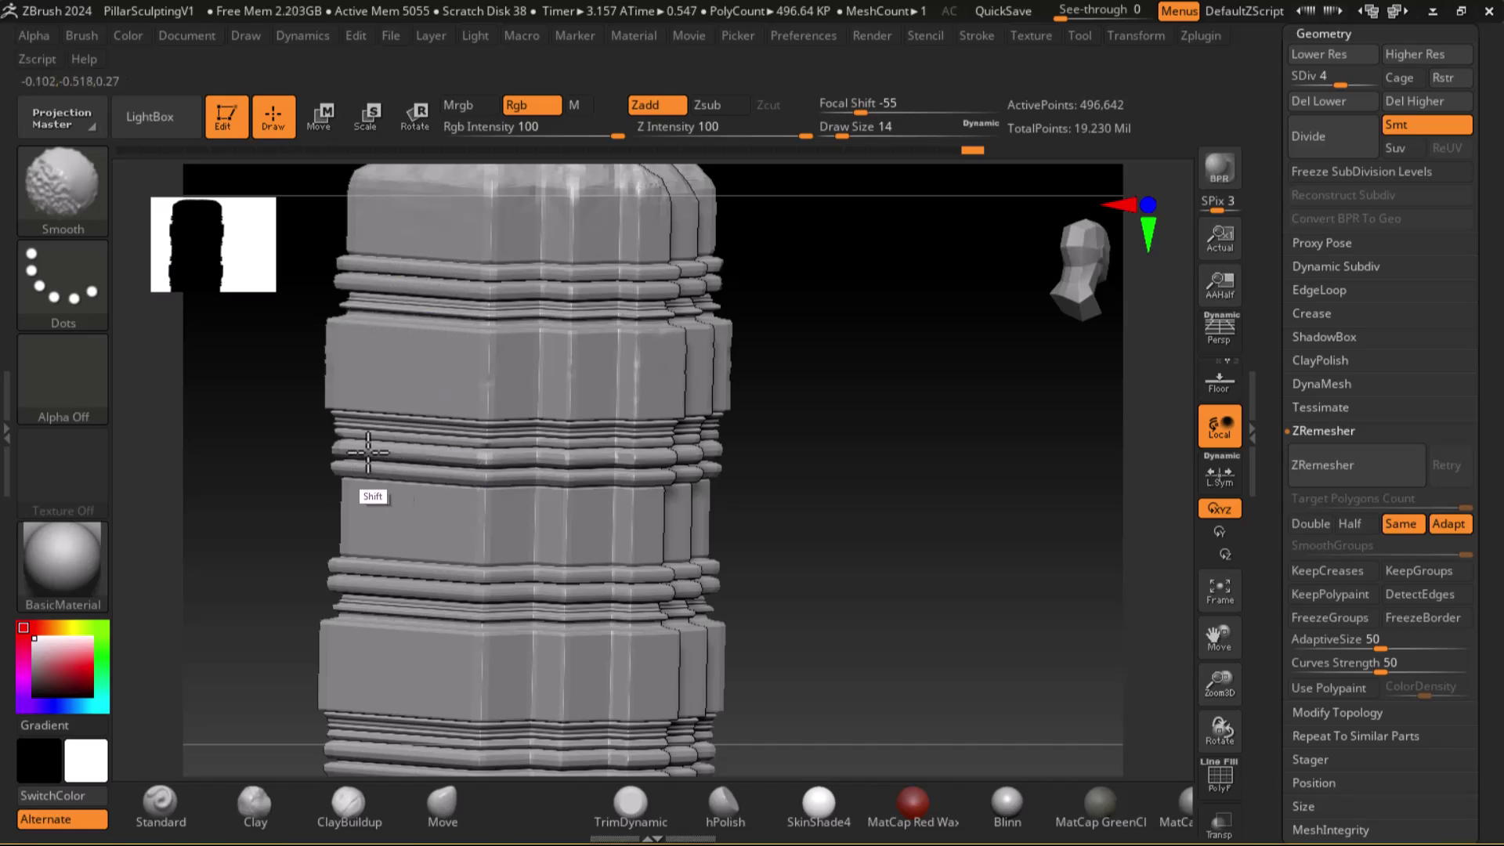
mouse_move(446, 561)
left_mouse_down("shift")
mouse_move(456, 598)
mouse_move(421, 585)
left_mouse_up("shift")
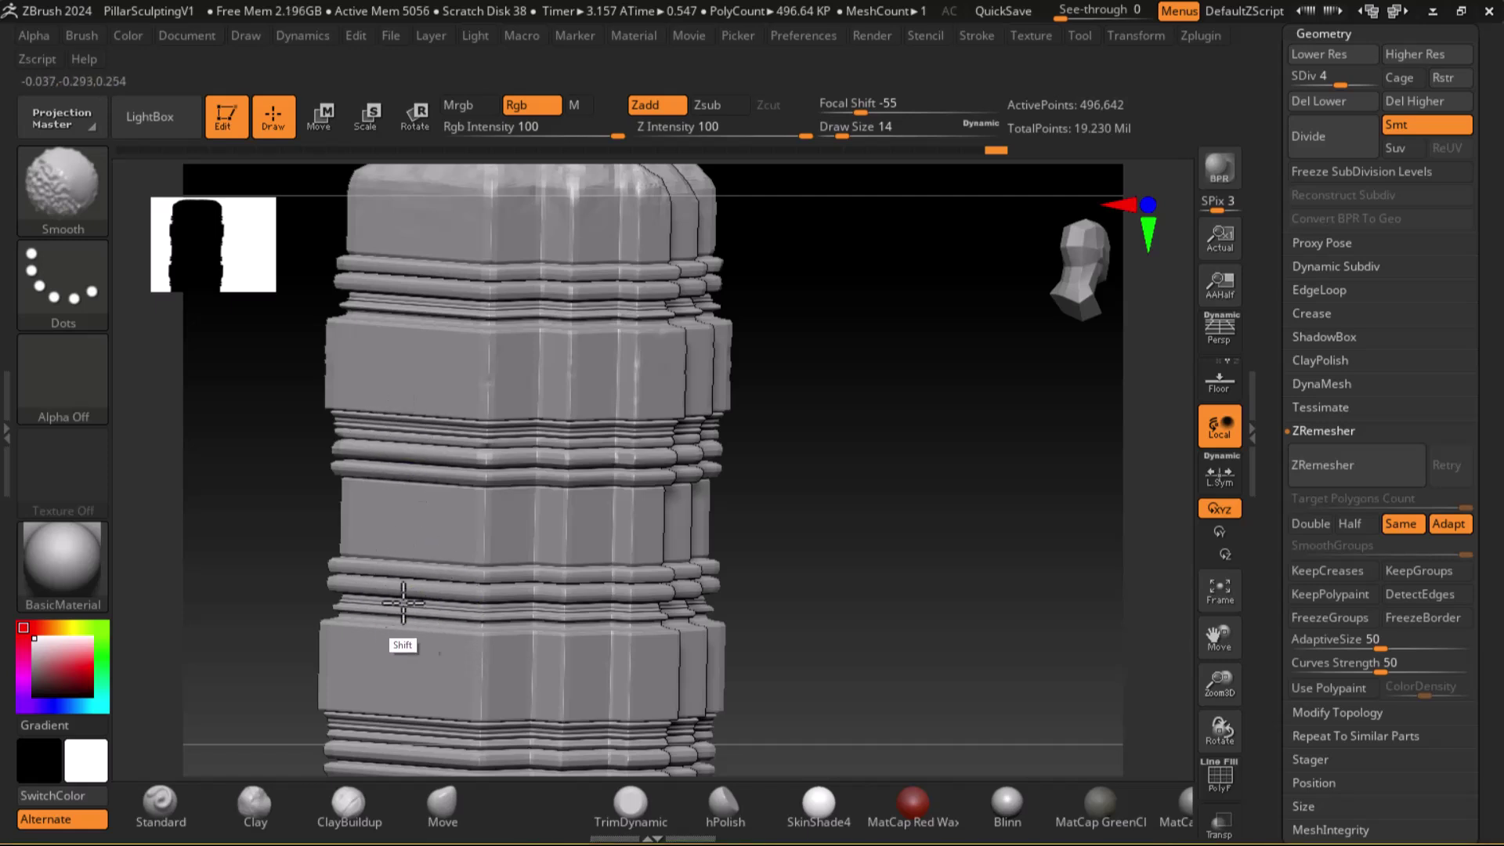
left_click_drag(564, 585, 594, 604, "shift")
left_click_drag(887, 586, 948, 382, "alt")
key("shift")
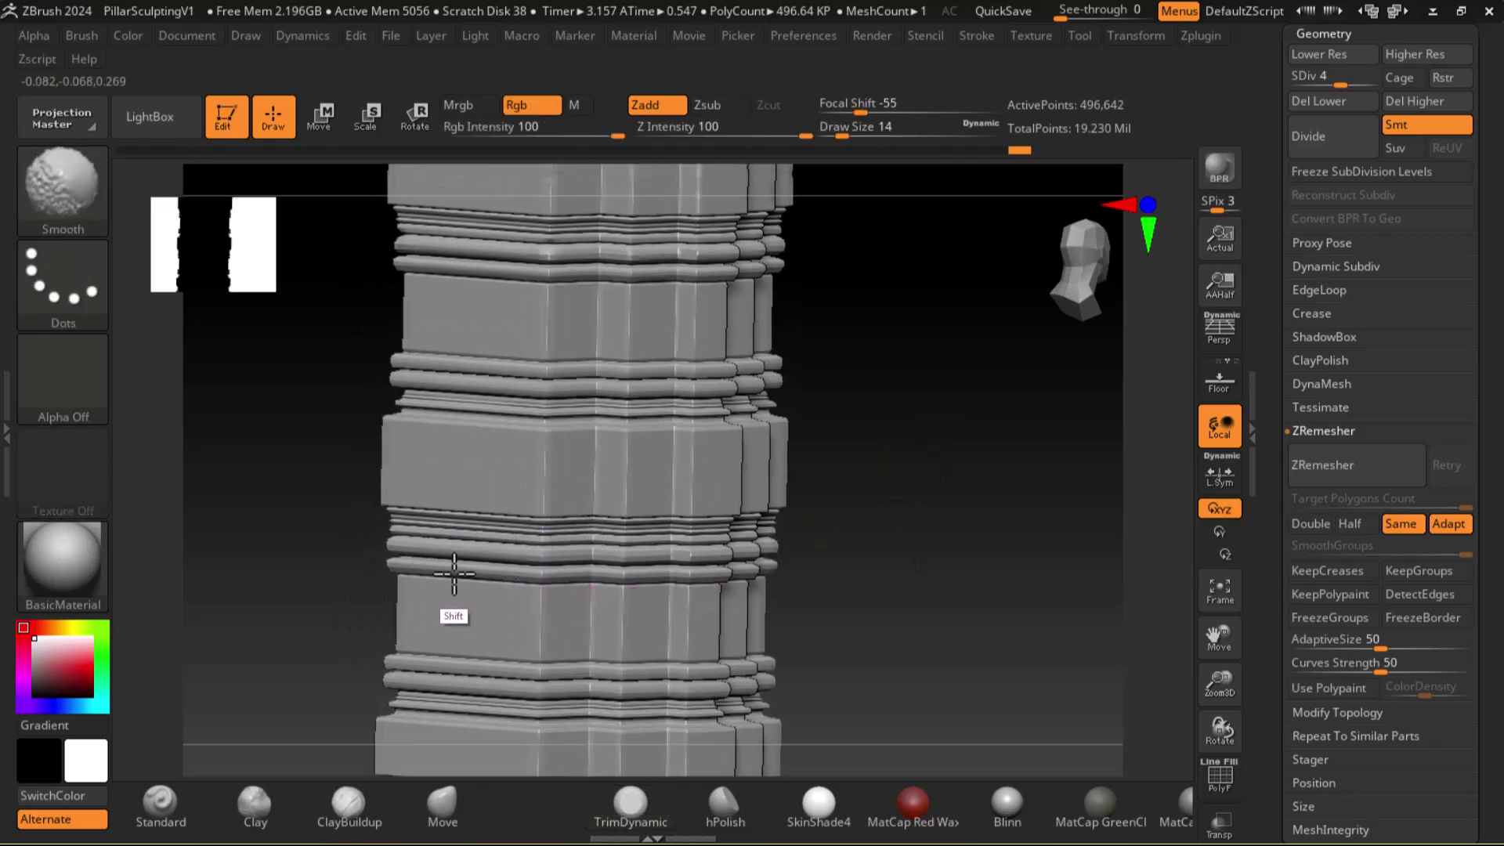
left_click_drag(572, 570, 641, 570, "shift")
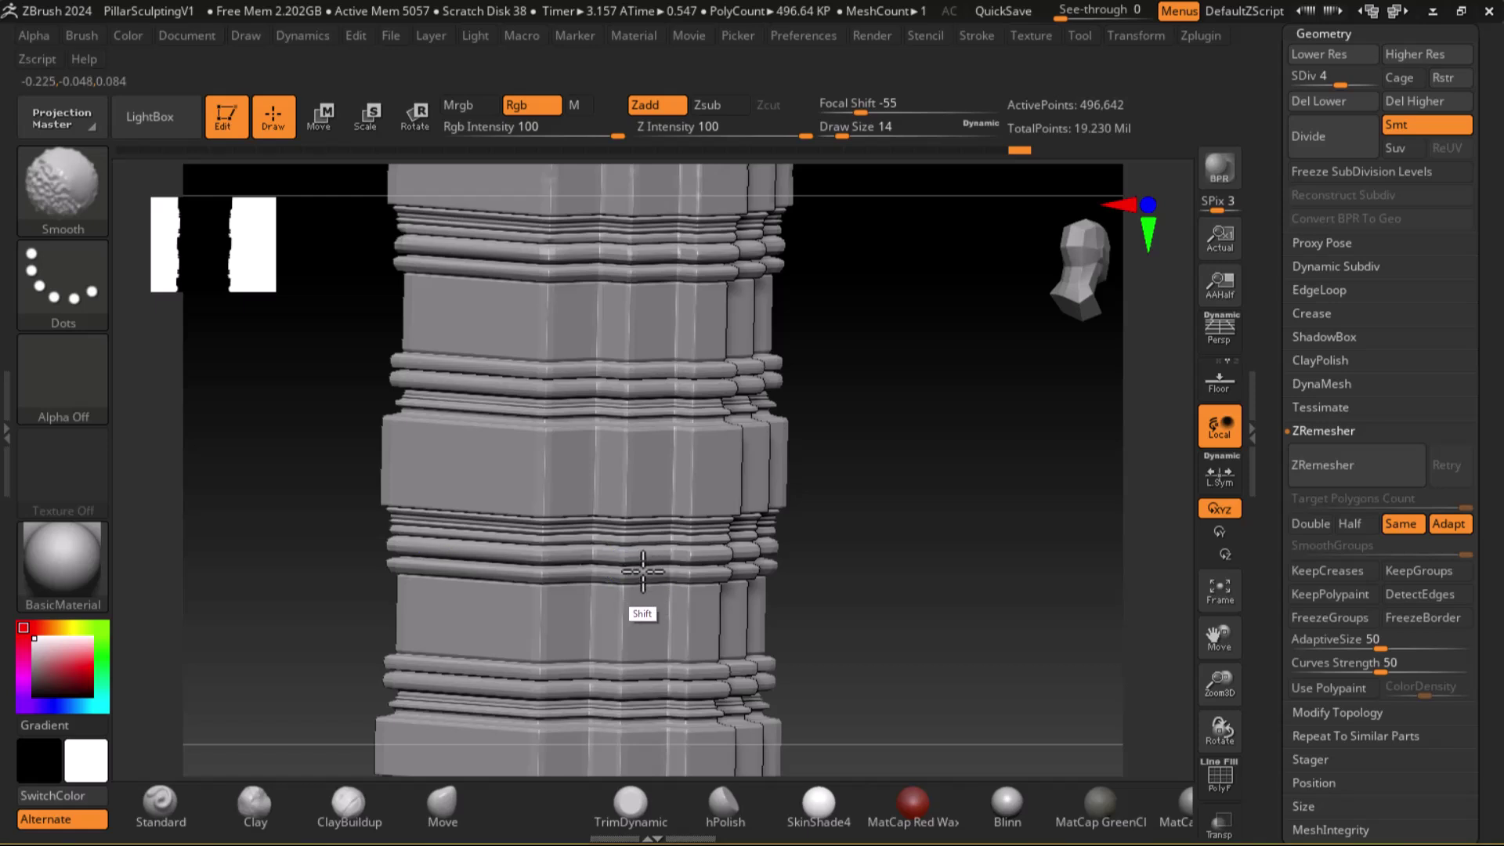
Smooth the lower moulding bands on the corner side, down to the stacked bands just above the pillar's base.
mouse_move(885, 564)
left_mouse_down()
mouse_move(940, 497)
mouse_move(667, 514)
left_mouse_up()
key("shift")
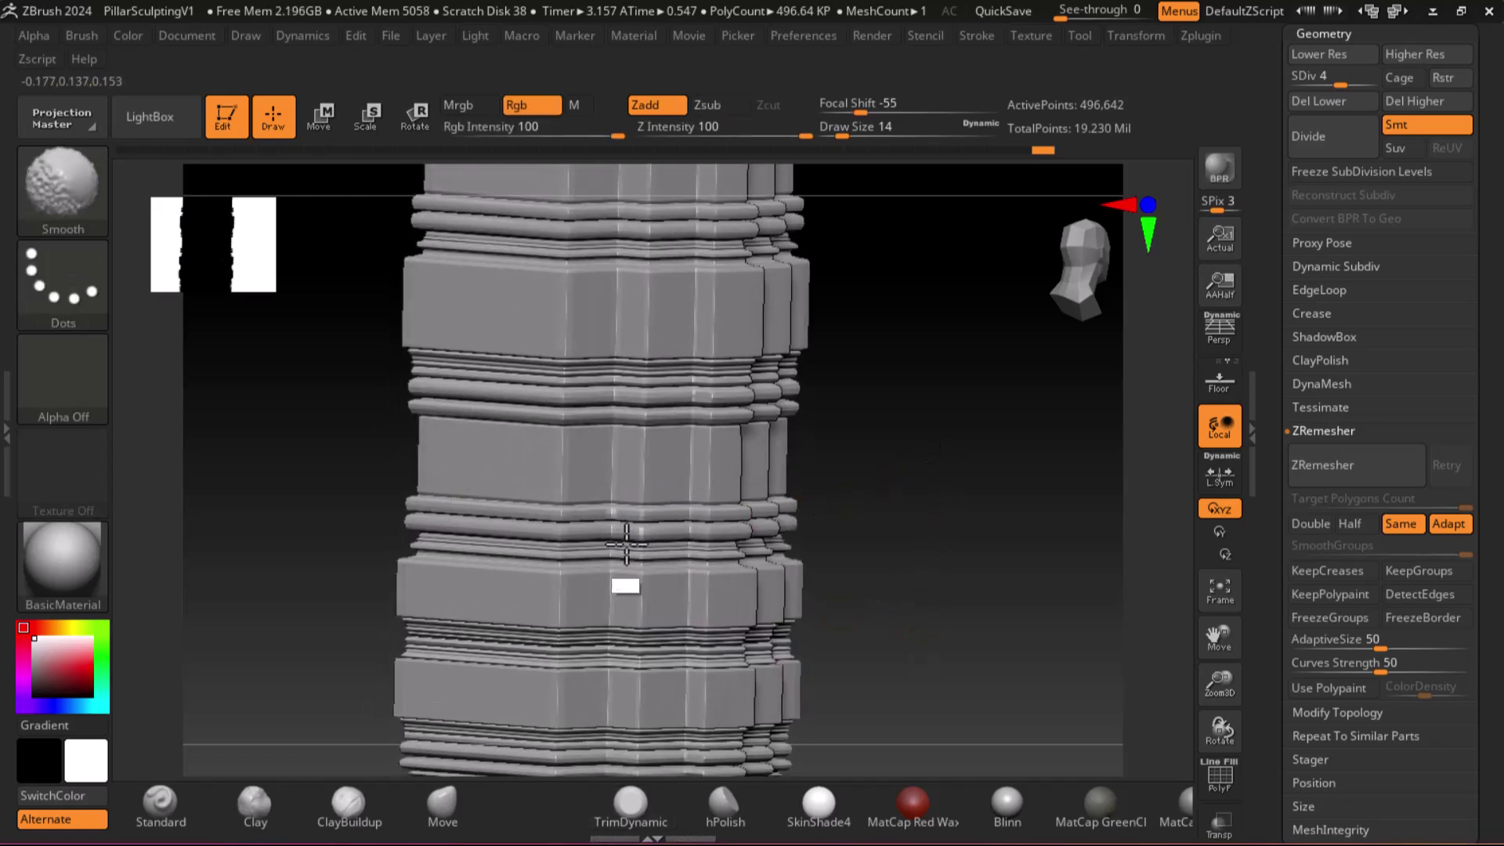
left_click_drag(580, 522, 514, 528, "shift")
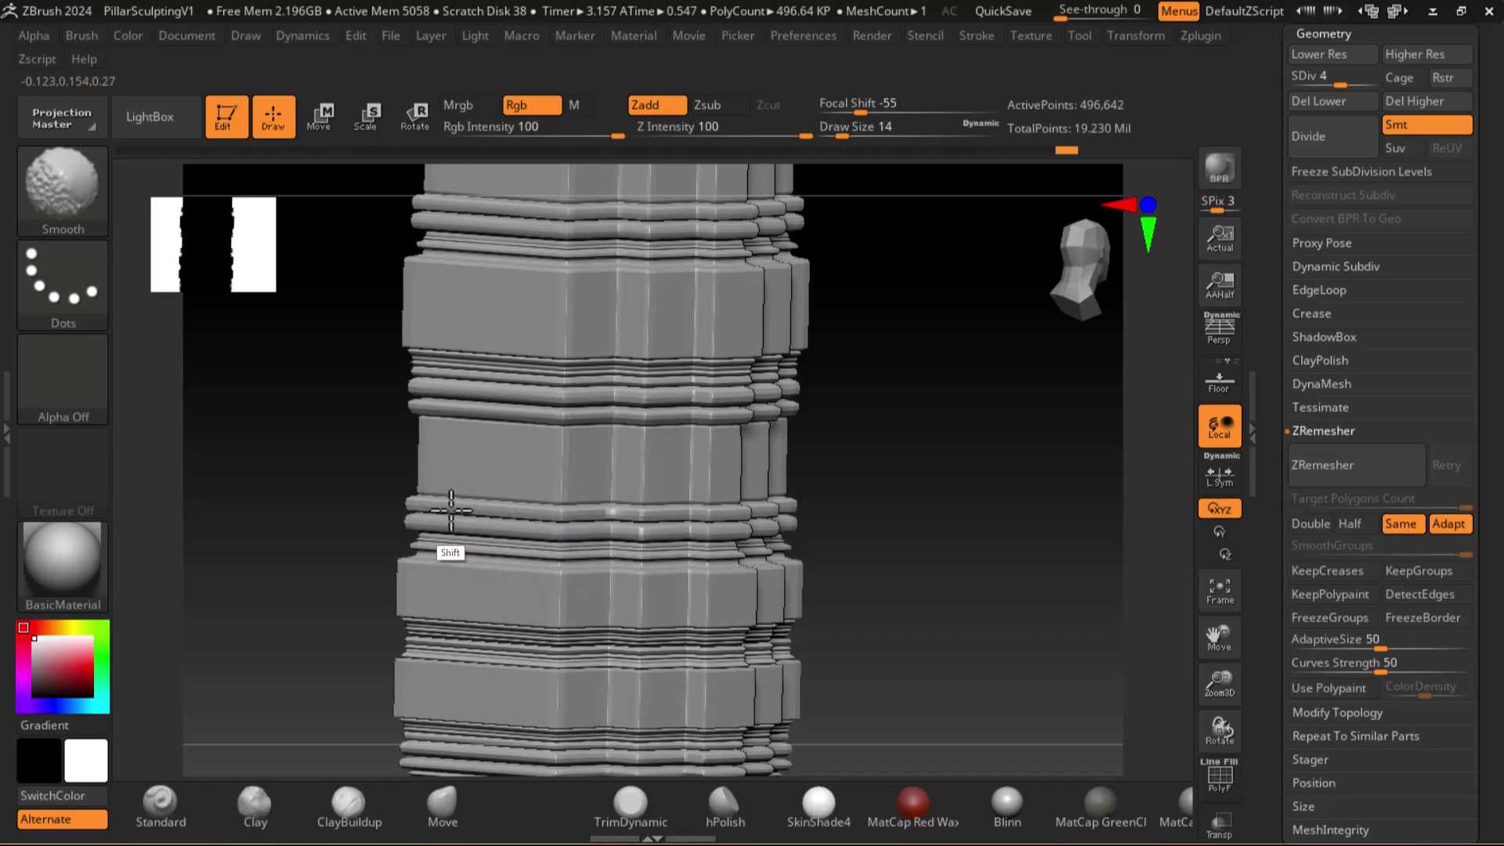
left_click_drag(907, 604, 772, 538)
key("shift")
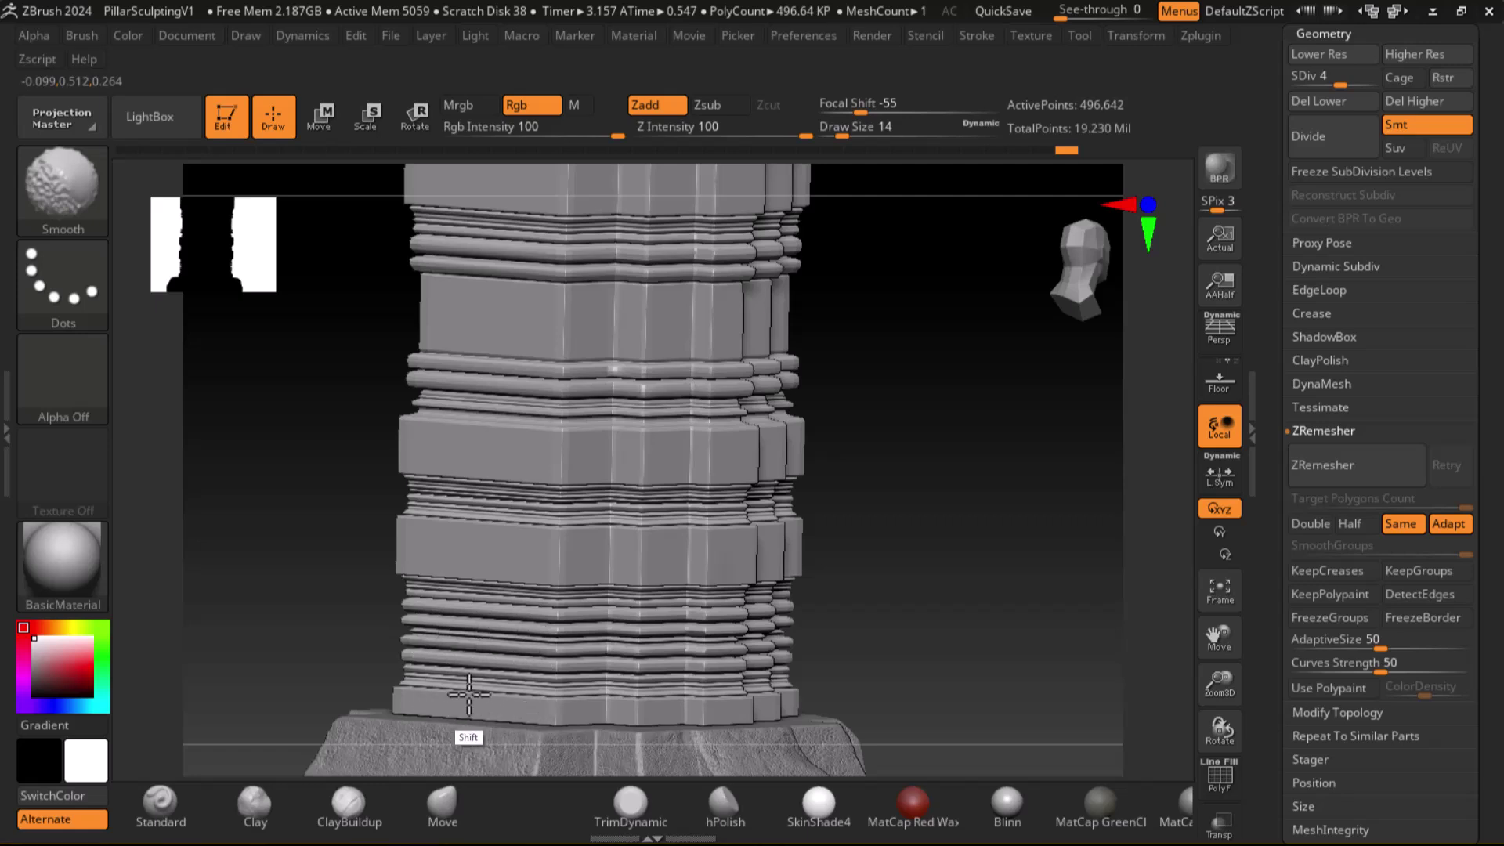
left_click_drag(491, 635, 595, 649, "shift")
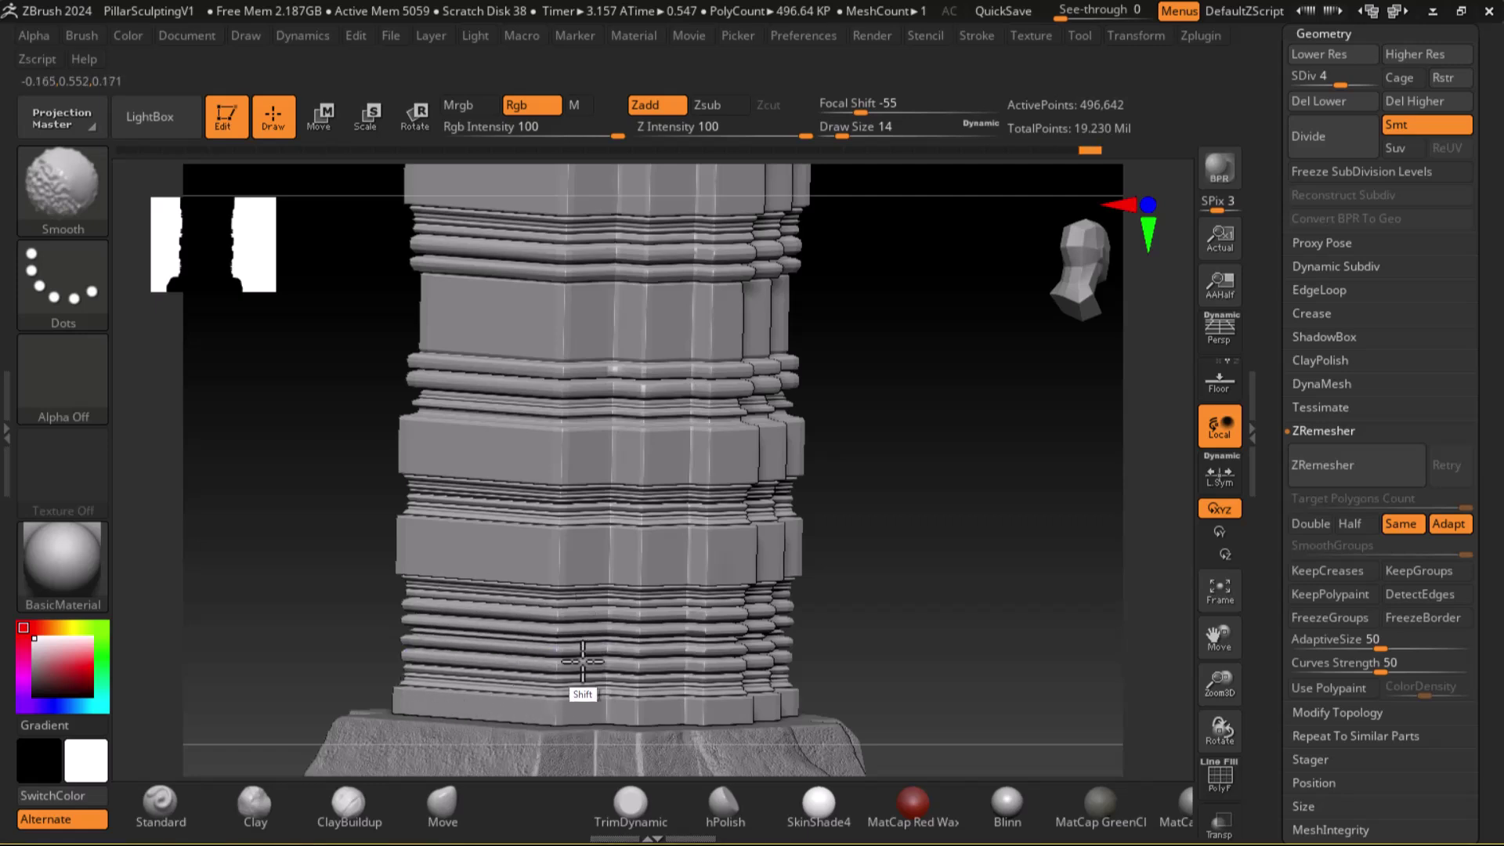
left_click_drag(664, 653, 707, 609, "shift")
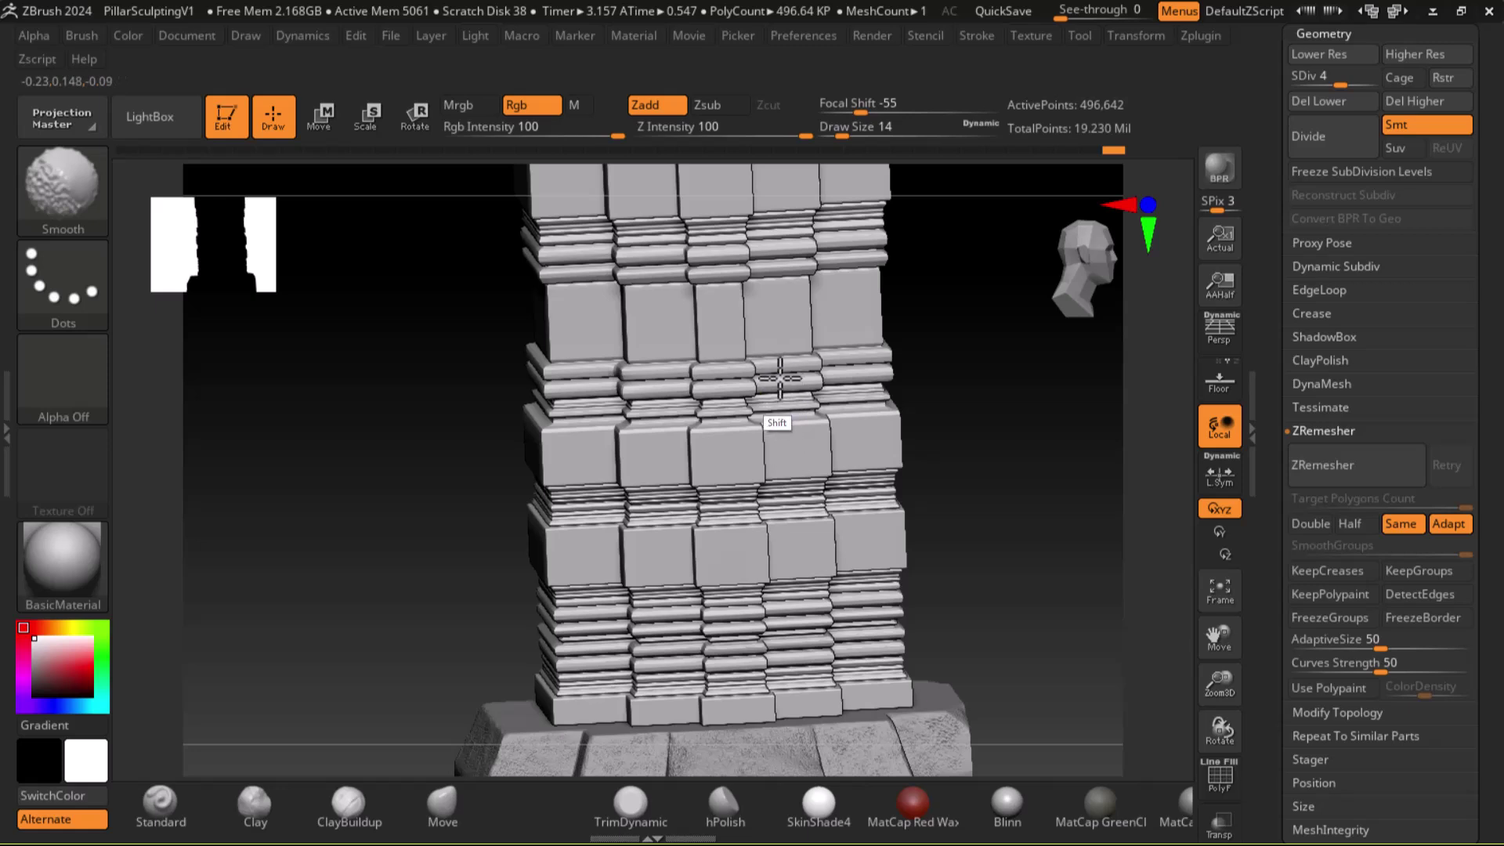
Smooth the lower-shaft moulding bands on the stepped face and undo the last smoothing stroke.
left_click_drag(839, 376, 853, 454, "shift")
mouse_move(839, 266)
left_mouse_down("shift")
mouse_move(769, 279)
mouse_move(767, 257)
mouse_move(711, 263)
left_mouse_up("shift")
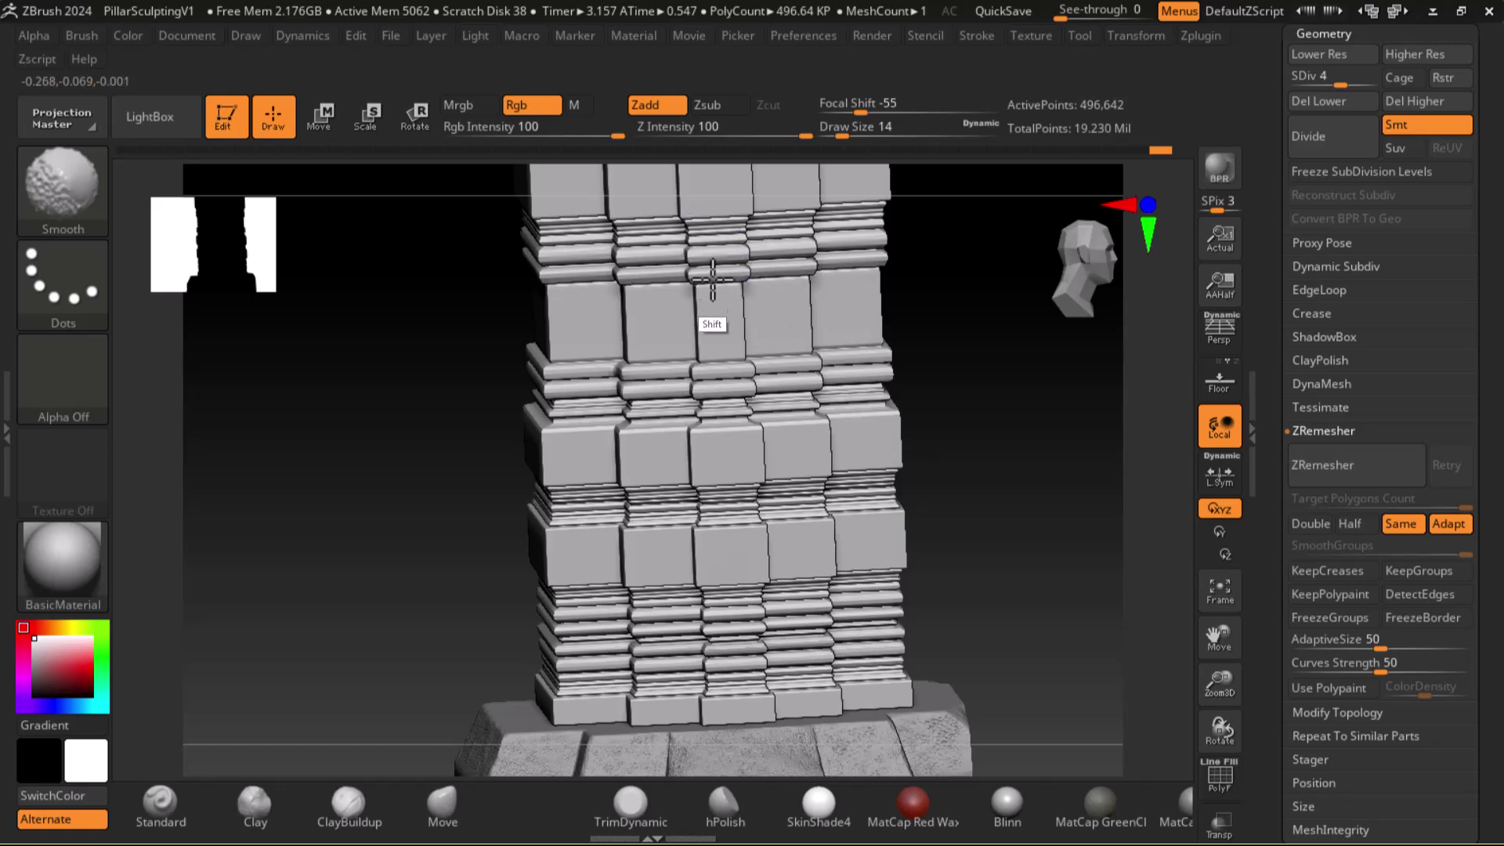
key("ctrl+z")
left_click_drag(940, 633, 923, 638)
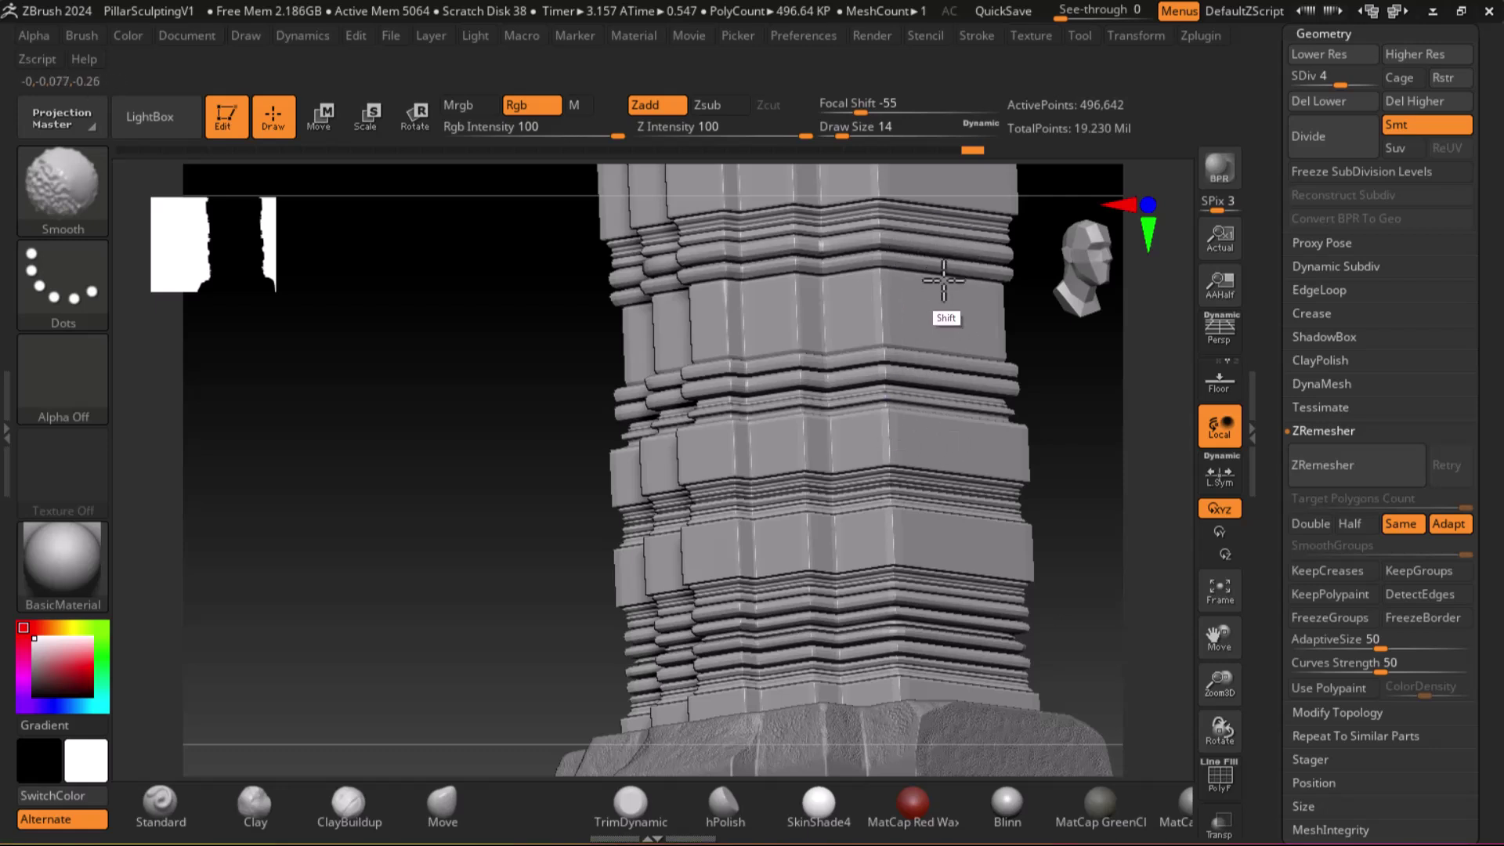
Smooth the moulding bands around the shaft's other corner, working up to the bands beneath the top block.
left_click_drag(1137, 447, 1039, 675, "alt")
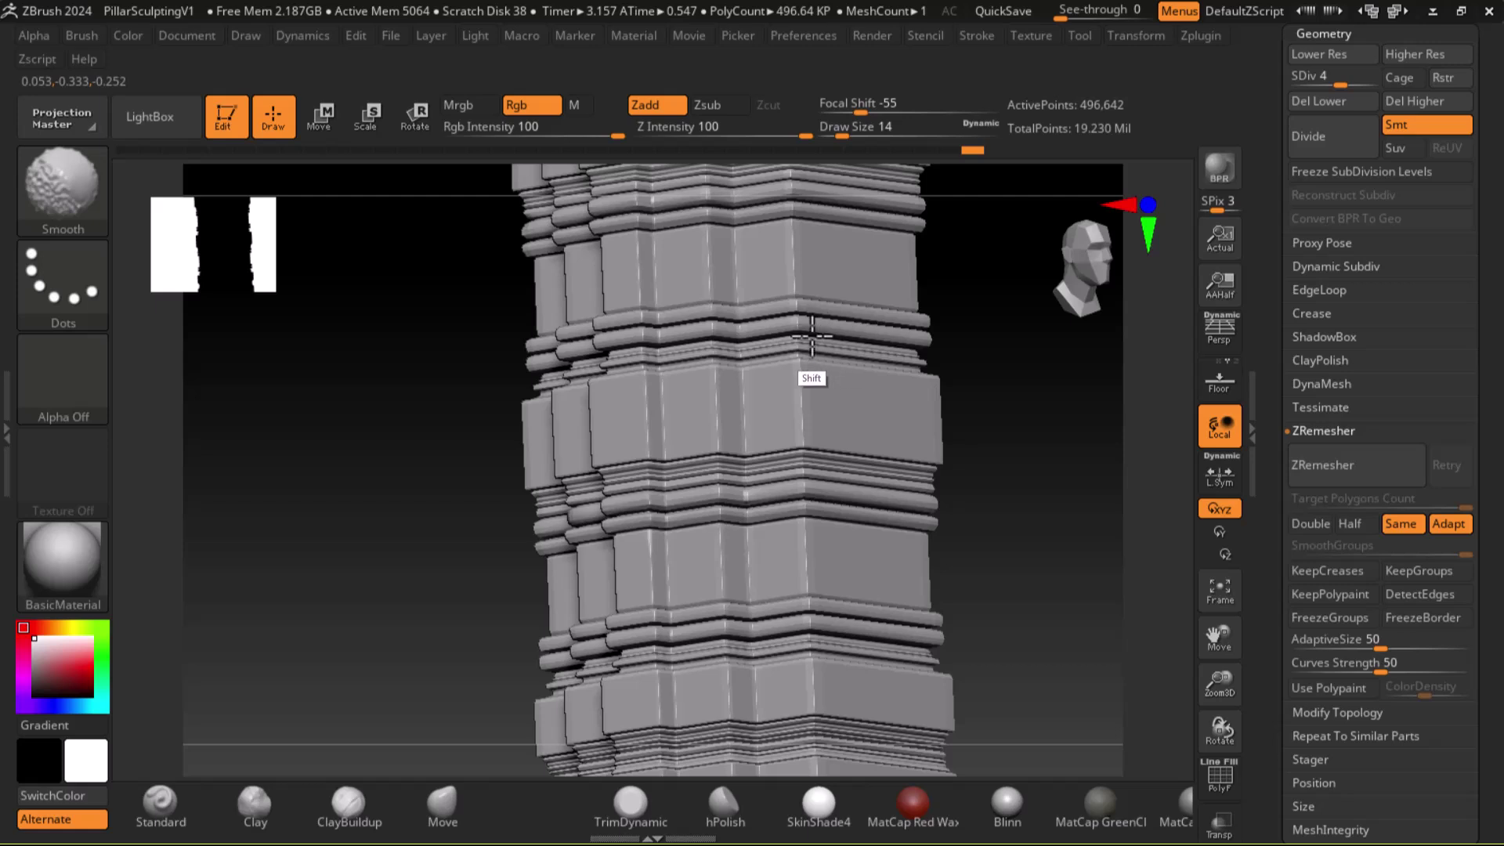
left_click_drag(1012, 387, 1012, 432, "alt")
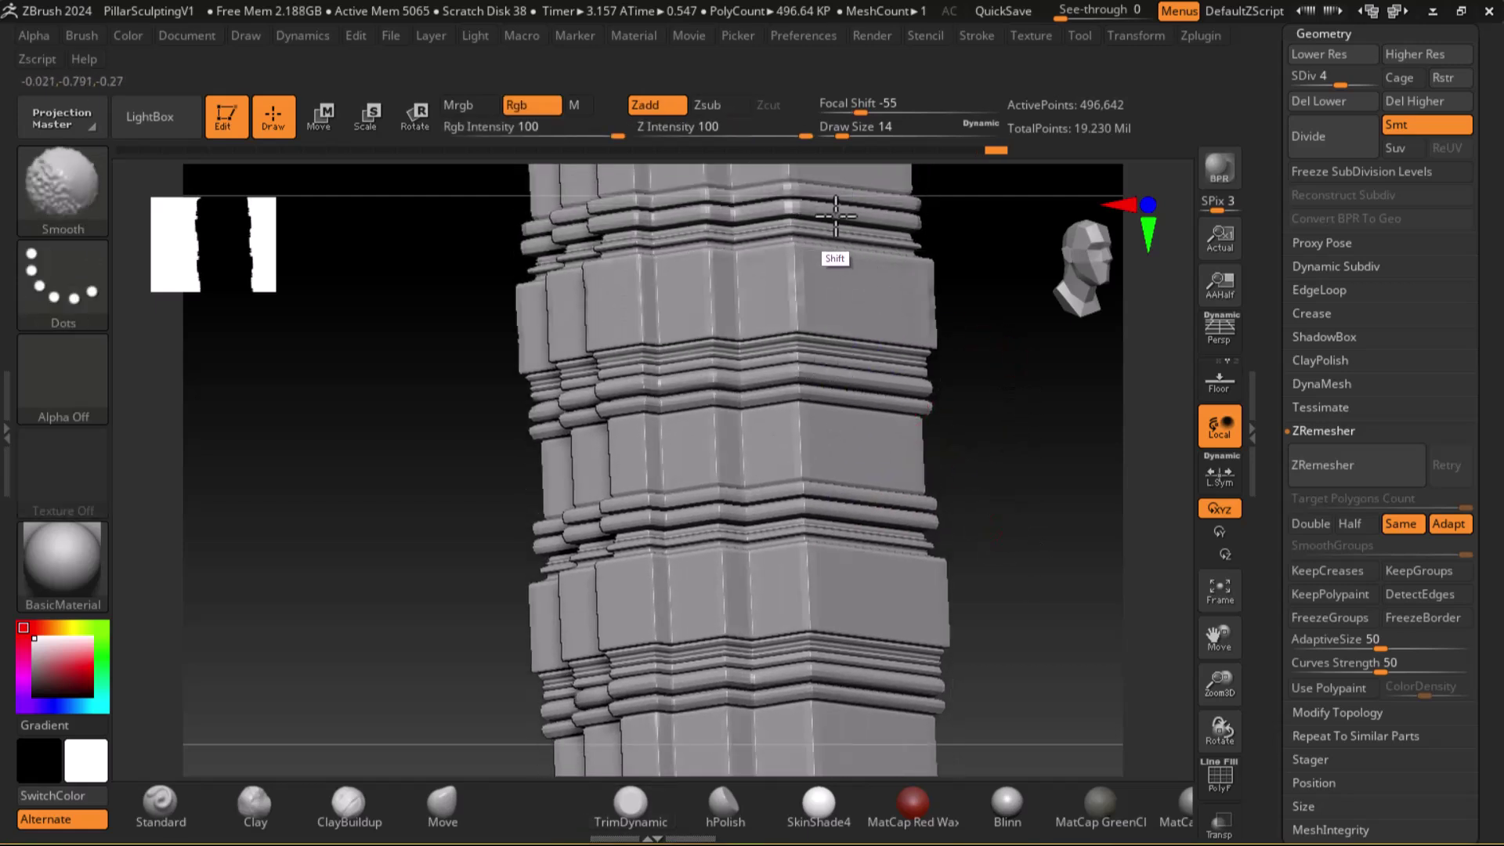
mouse_move(1047, 430)
left_mouse_down()
mouse_move(994, 486)
mouse_move(1048, 503)
mouse_move(1048, 568)
mouse_move(833, 494)
left_mouse_up()
key("shift")
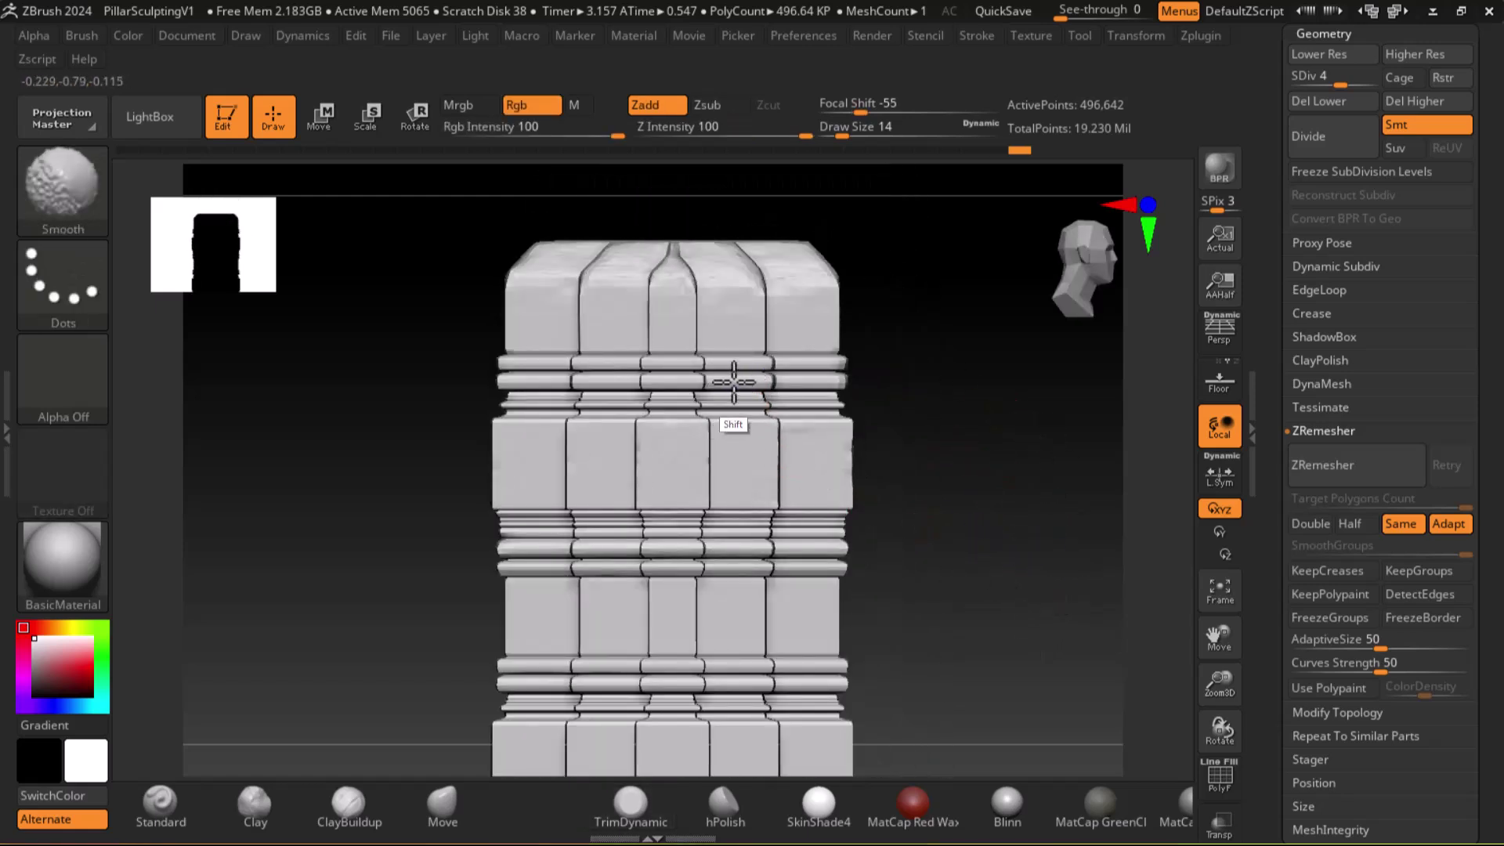
mouse_move(1014, 524)
left_mouse_down()
mouse_move(1038, 496)
mouse_move(1057, 530)
left_mouse_up()
key("shift")
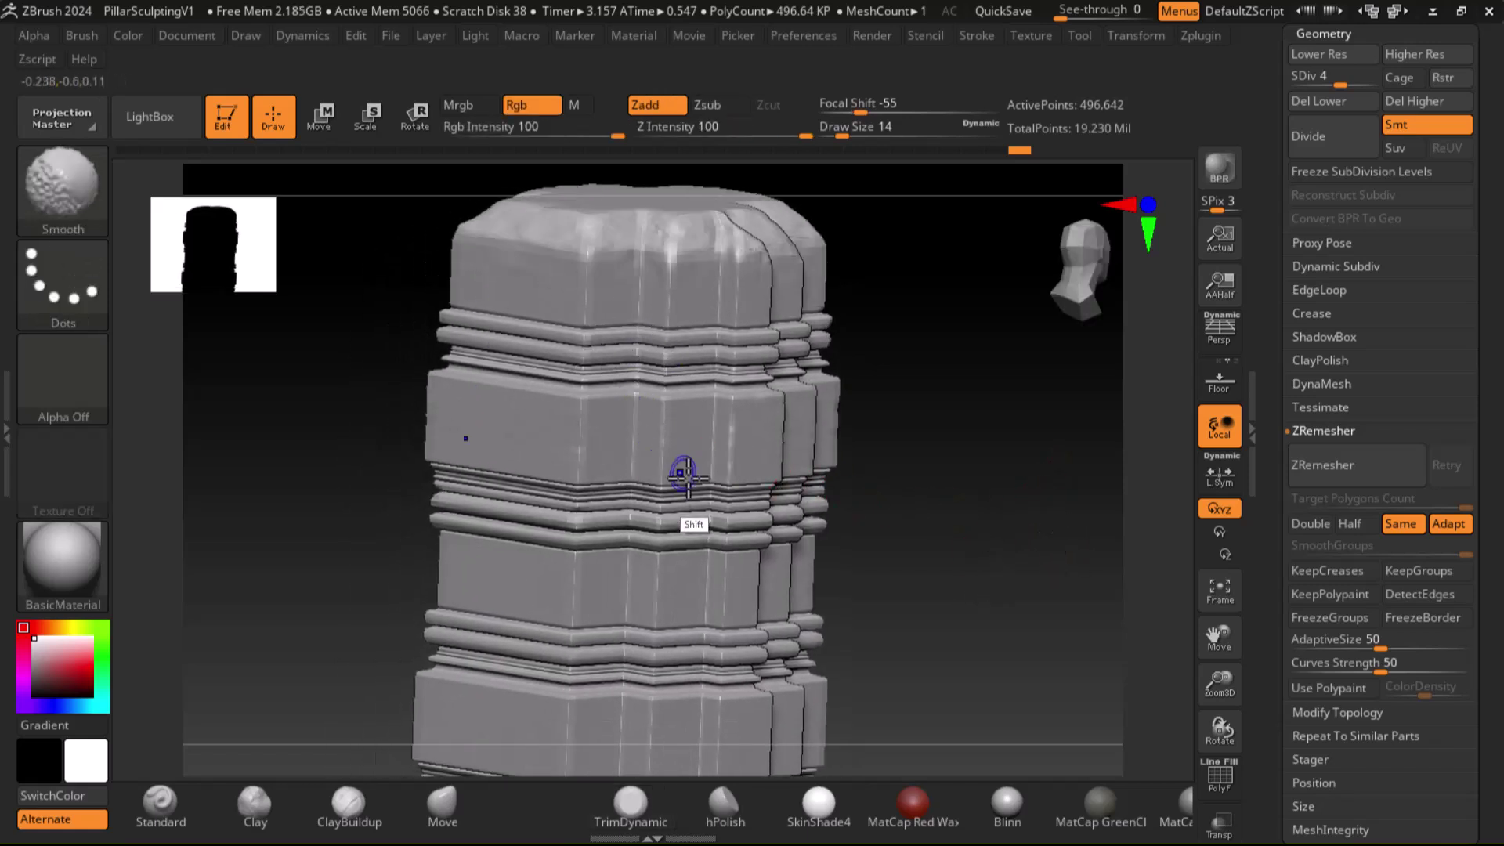
Raise the shaft to subdivision level 5 and smooth the moulding bands down the corner side to mid-shaft.
left_click_drag(1009, 592, 1037, 543)
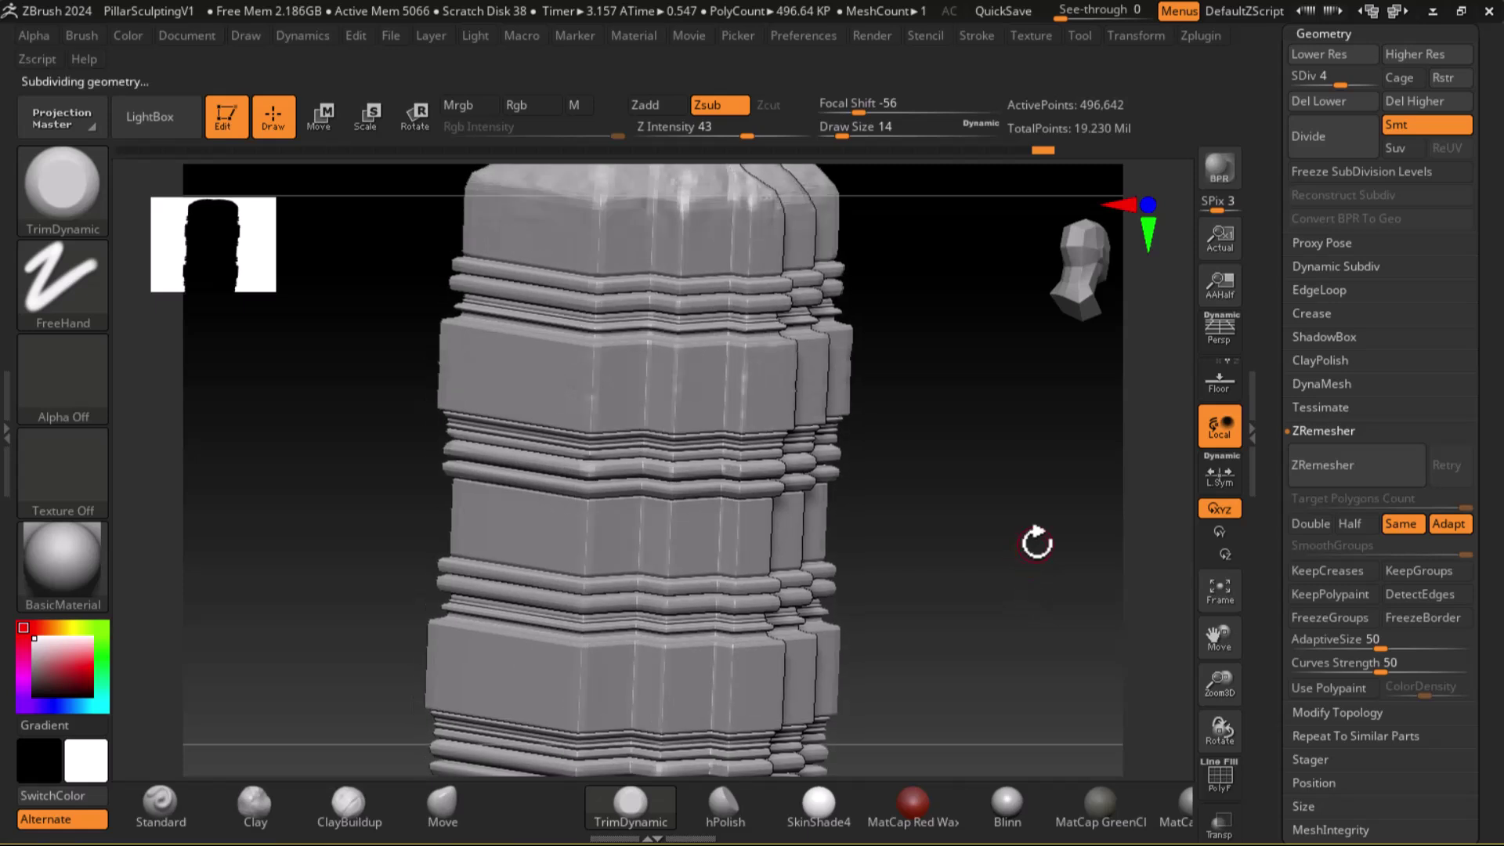
key("shift")
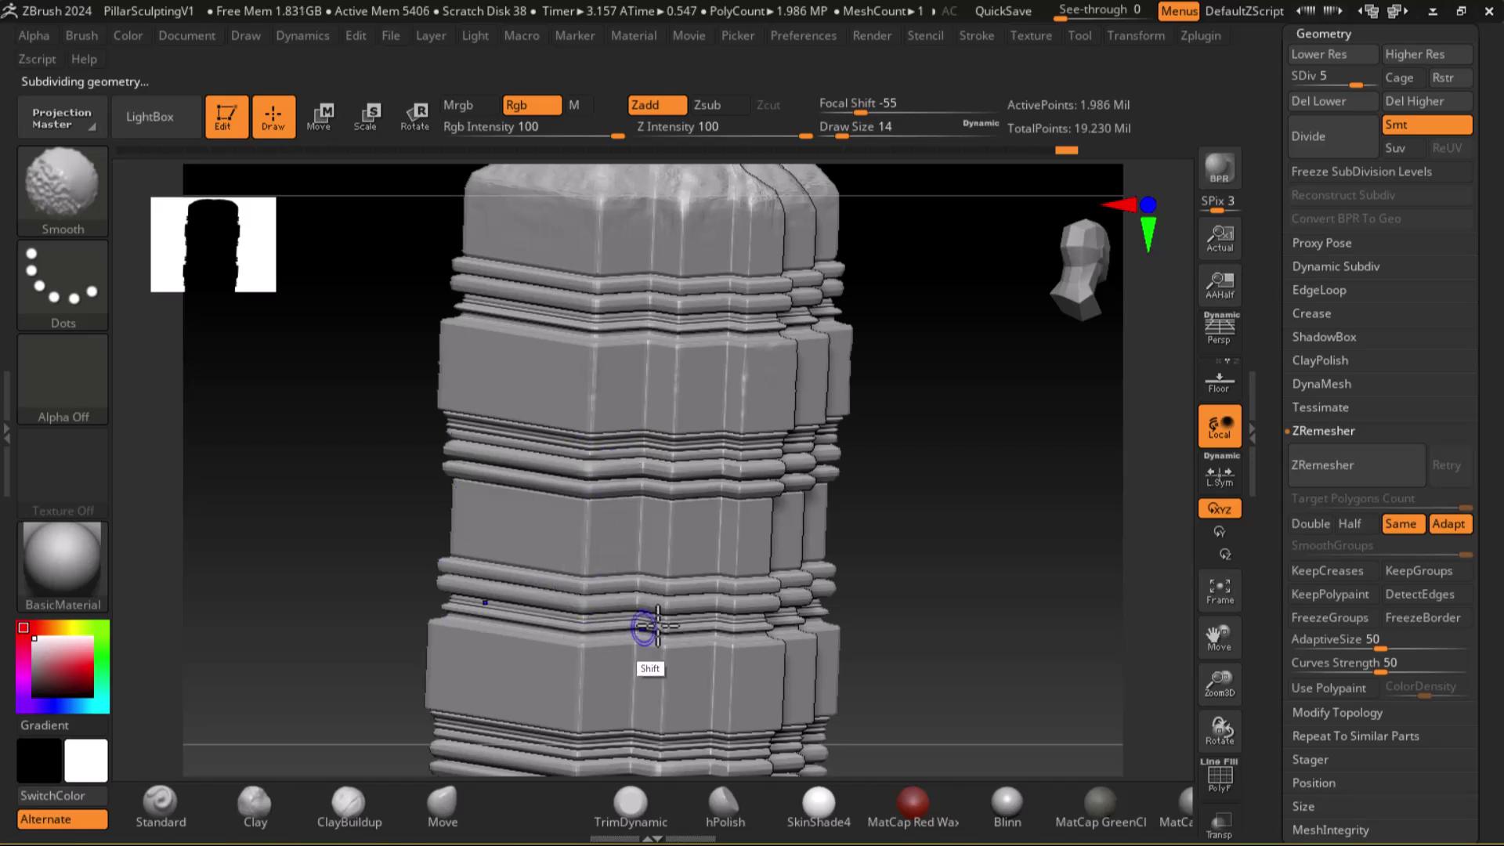
key("alt")
left_click_drag(858, 611, 934, 504)
key("shift")
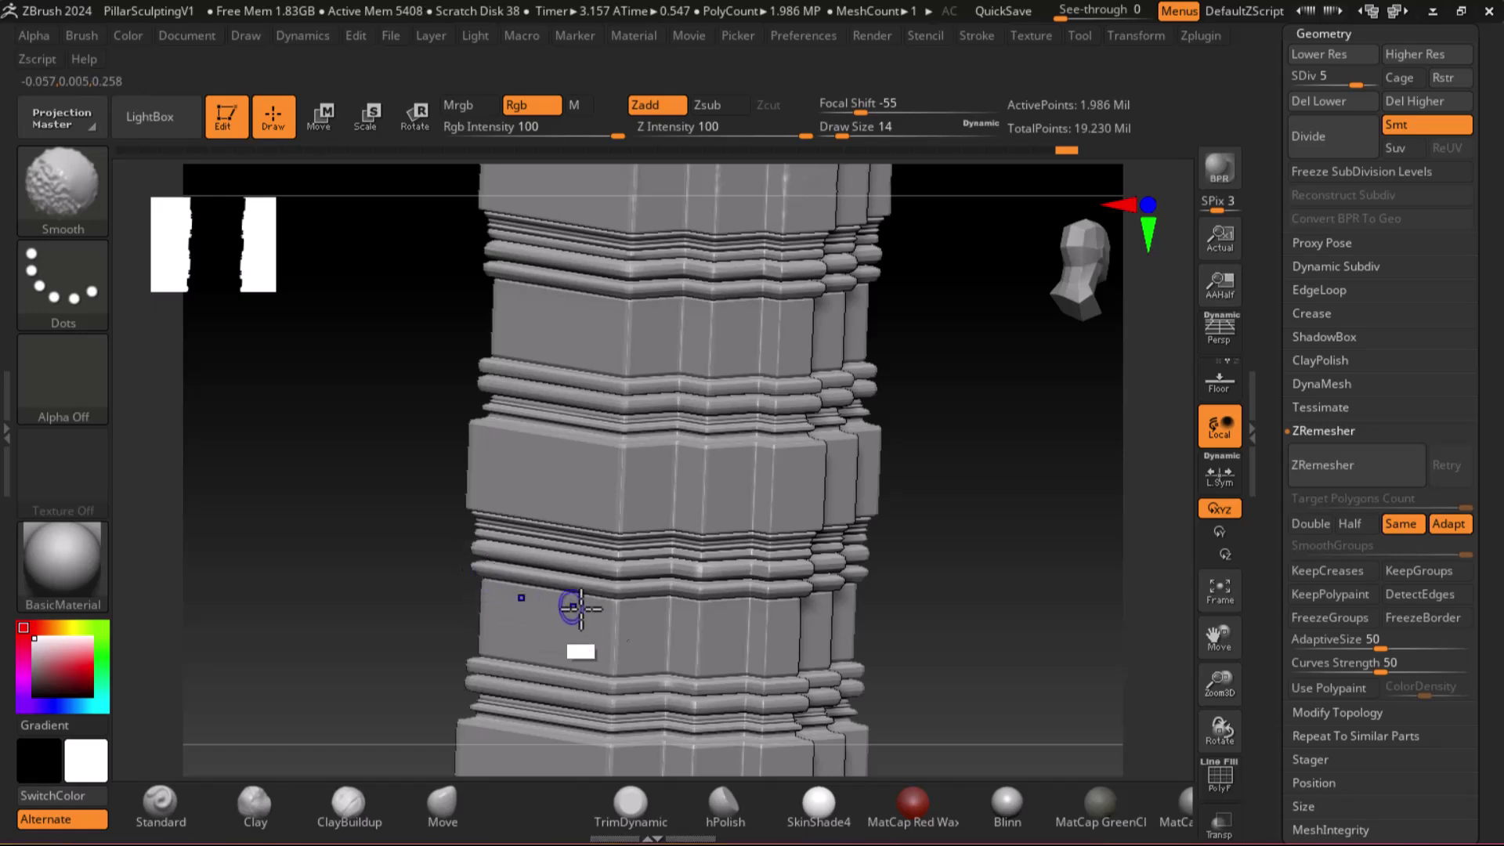
Smooth the mid-shaft moulding bands across the neighbouring corner with the Smooth brush.
mouse_move(877, 641)
left_mouse_down()
mouse_move(1025, 650)
mouse_move(715, 690)
left_mouse_up()
key("shift")
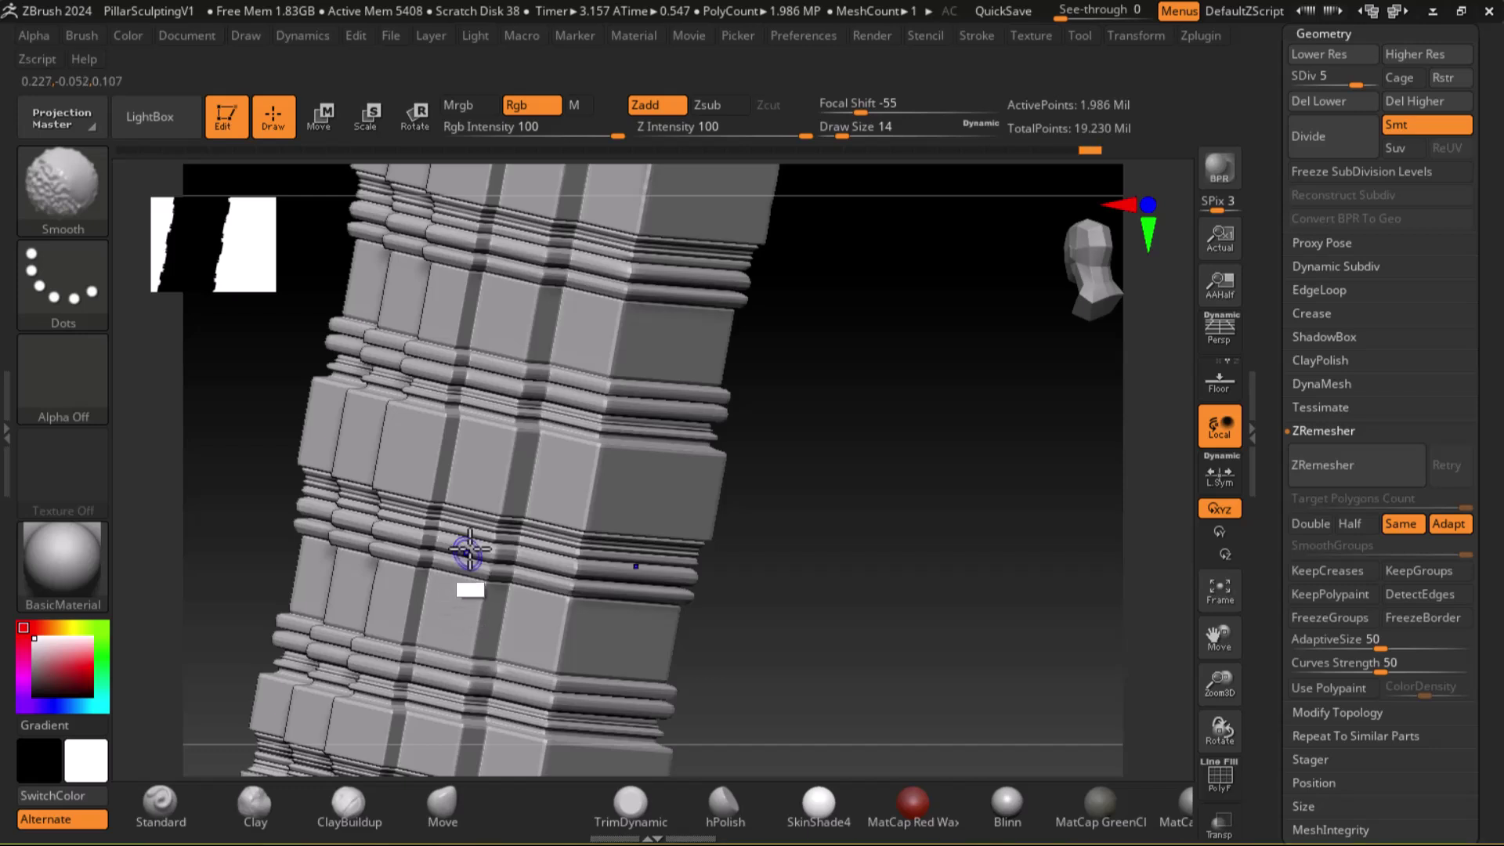
mouse_move(411, 546)
left_mouse_down("shift")
mouse_move(457, 591)
mouse_move(537, 588)
left_mouse_up("shift")
mouse_move(561, 384)
left_mouse_down("shift")
mouse_move(604, 346)
mouse_move(588, 285)
mouse_move(463, 256)
mouse_move(511, 245)
left_mouse_up("shift")
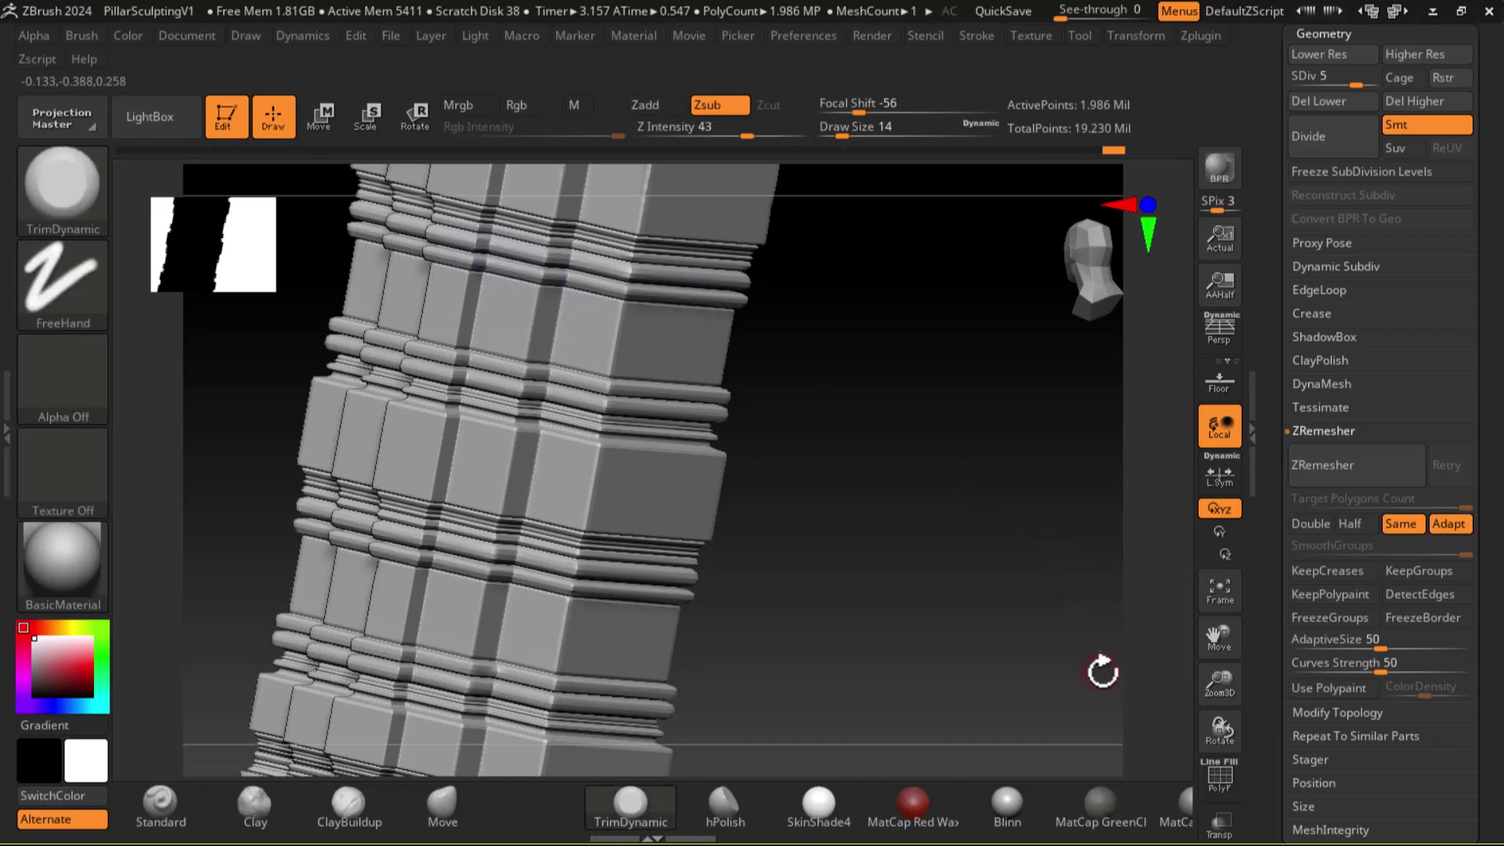
Reduce the brush draw size to 8 and smooth the two thick moulding bands beneath the top block.
left_click_drag(974, 587, 796, 420, "shift")
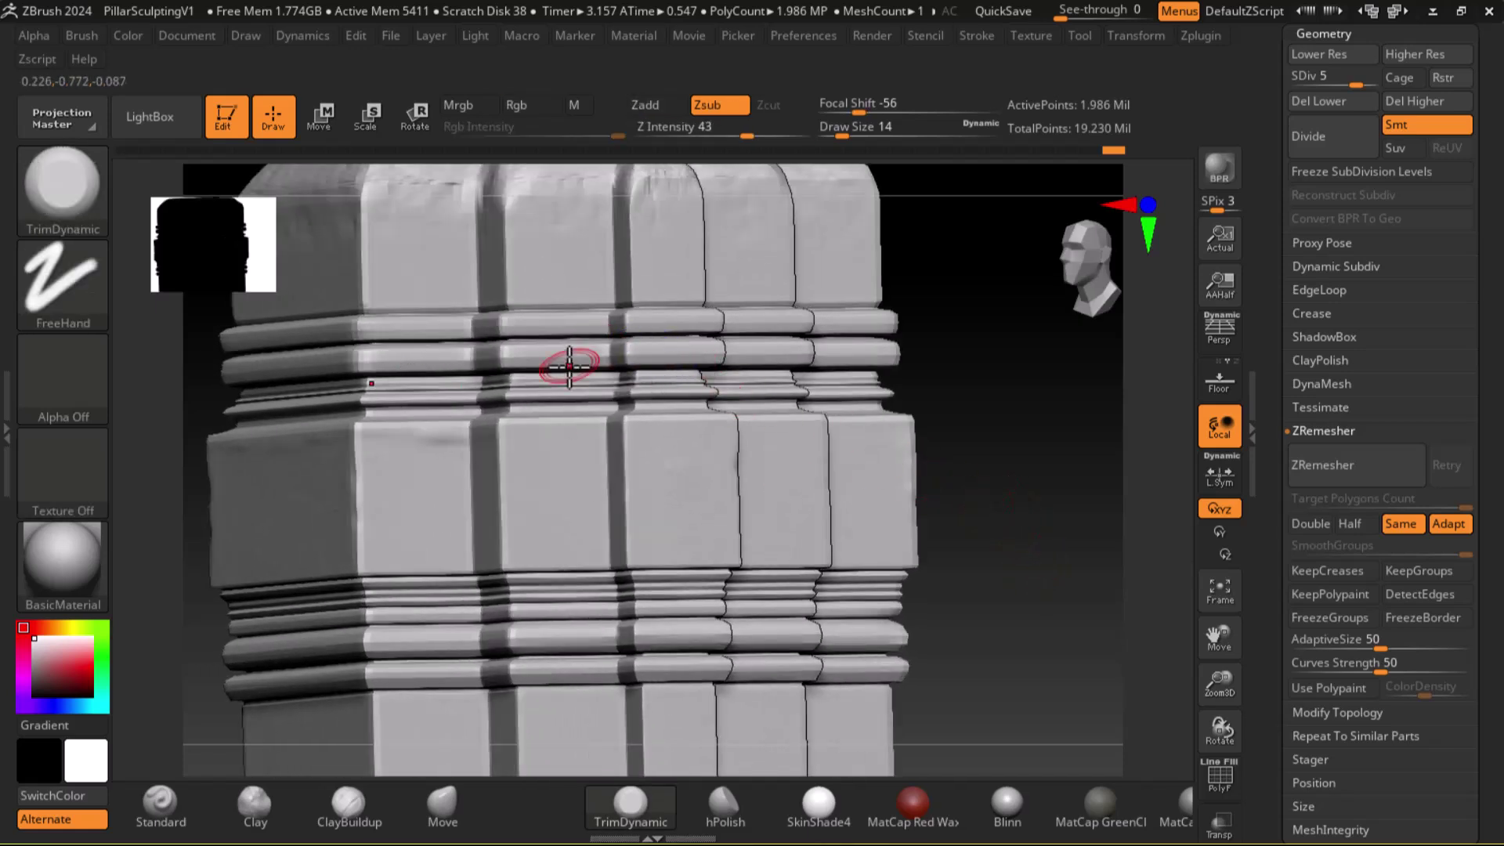
key("bracketleft")
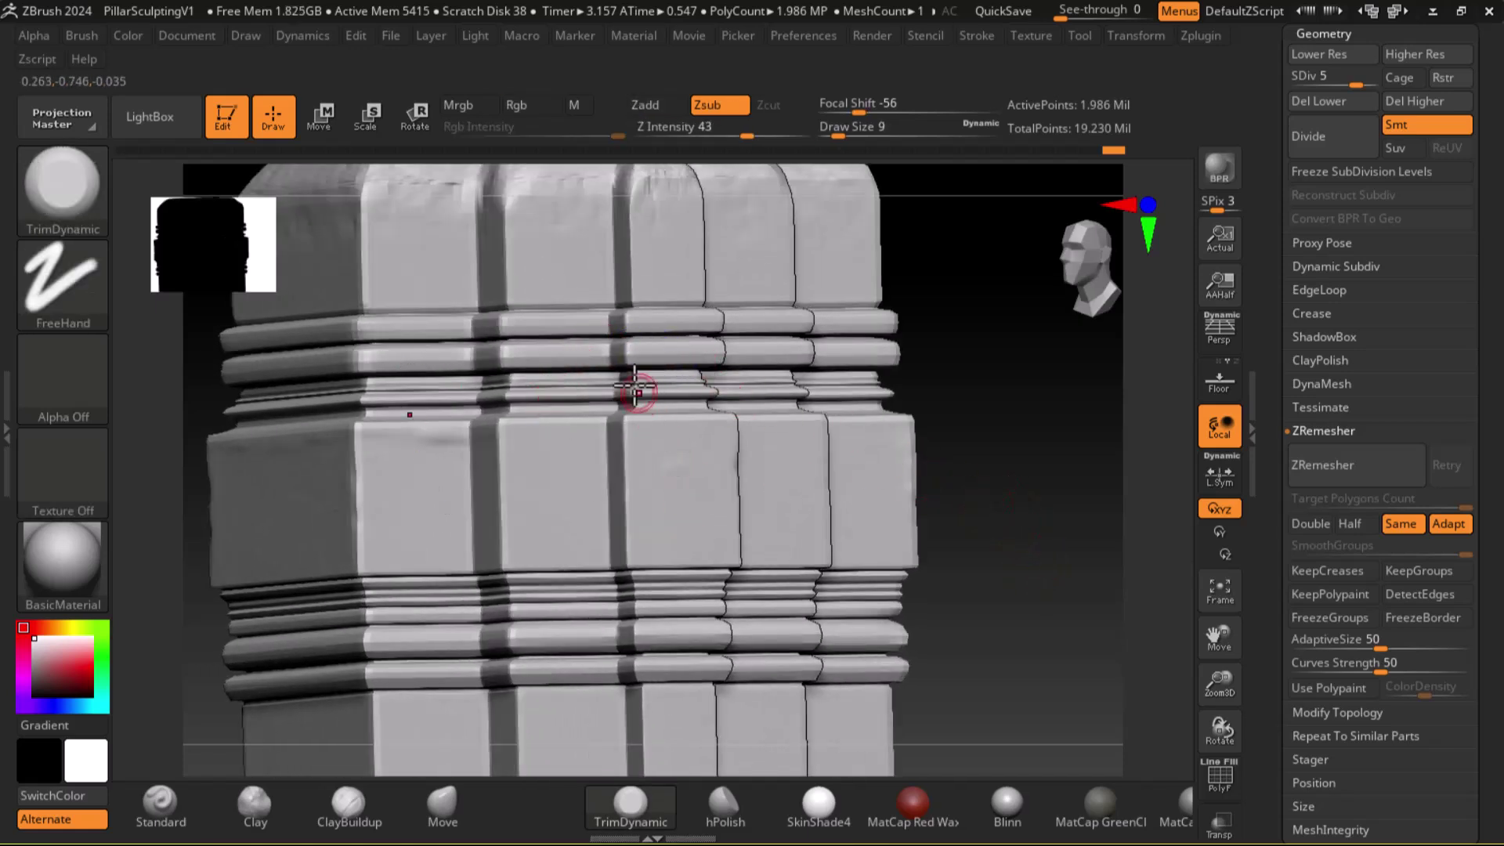
key("shift")
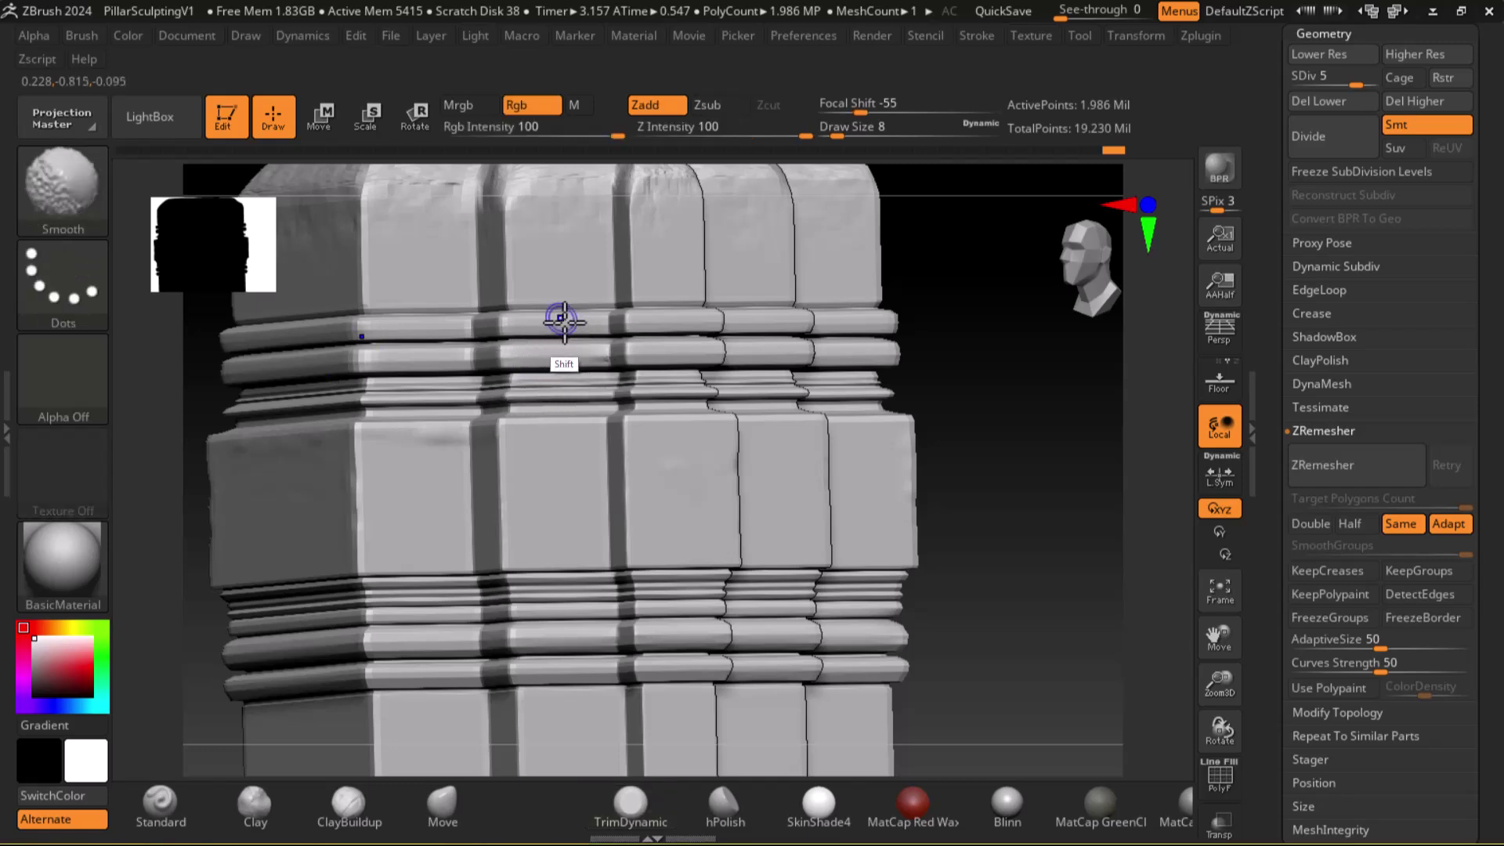
left_click_drag(686, 356, 750, 339, "shift")
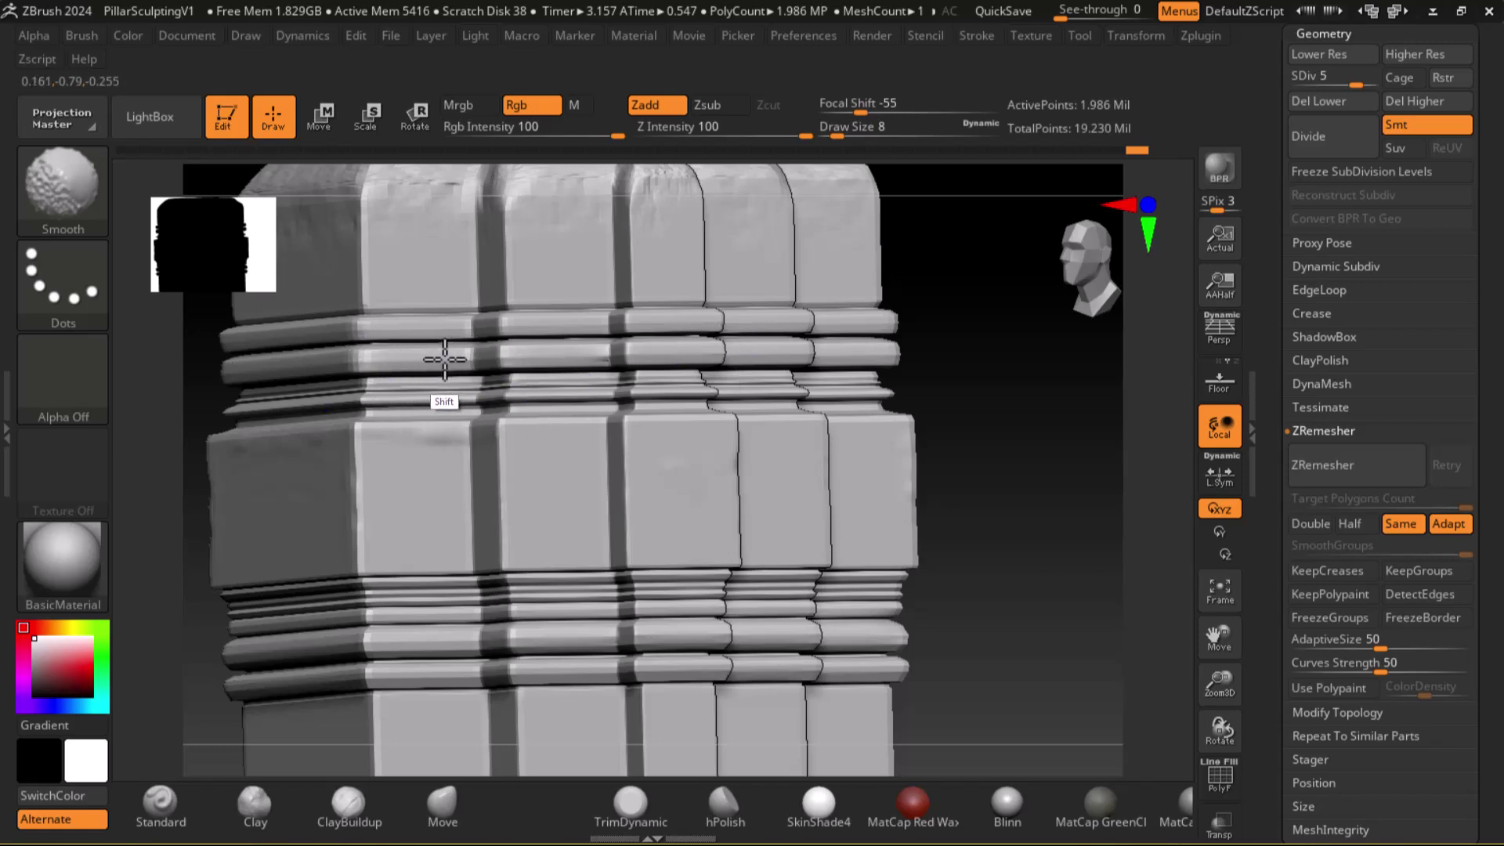
left_click_drag(248, 371, 279, 338, "shift")
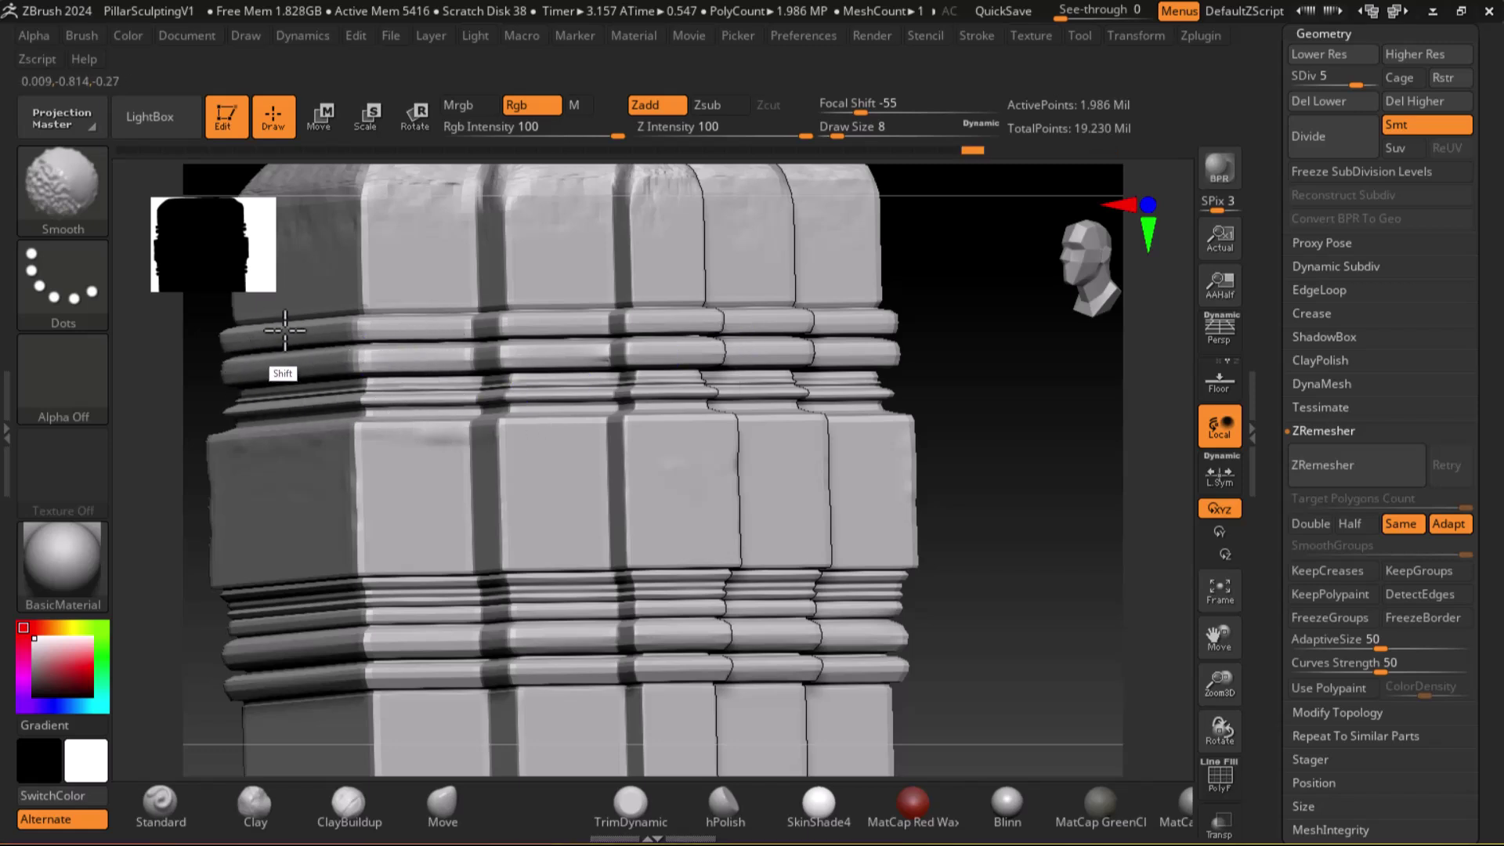
Smooth the two thick moulding bands beneath the second block across the full width of the shaft.
left_click_drag(379, 654, 242, 655, "shift")
mouse_move(345, 680)
left_mouse_down("shift")
mouse_move(397, 662)
mouse_move(391, 644)
left_mouse_up("shift")
mouse_move(454, 683)
left_mouse_down("shift")
mouse_move(533, 654)
mouse_move(486, 672)
mouse_move(679, 648)
mouse_move(620, 650)
mouse_move(719, 681)
mouse_move(874, 642)
left_mouse_up("shift")
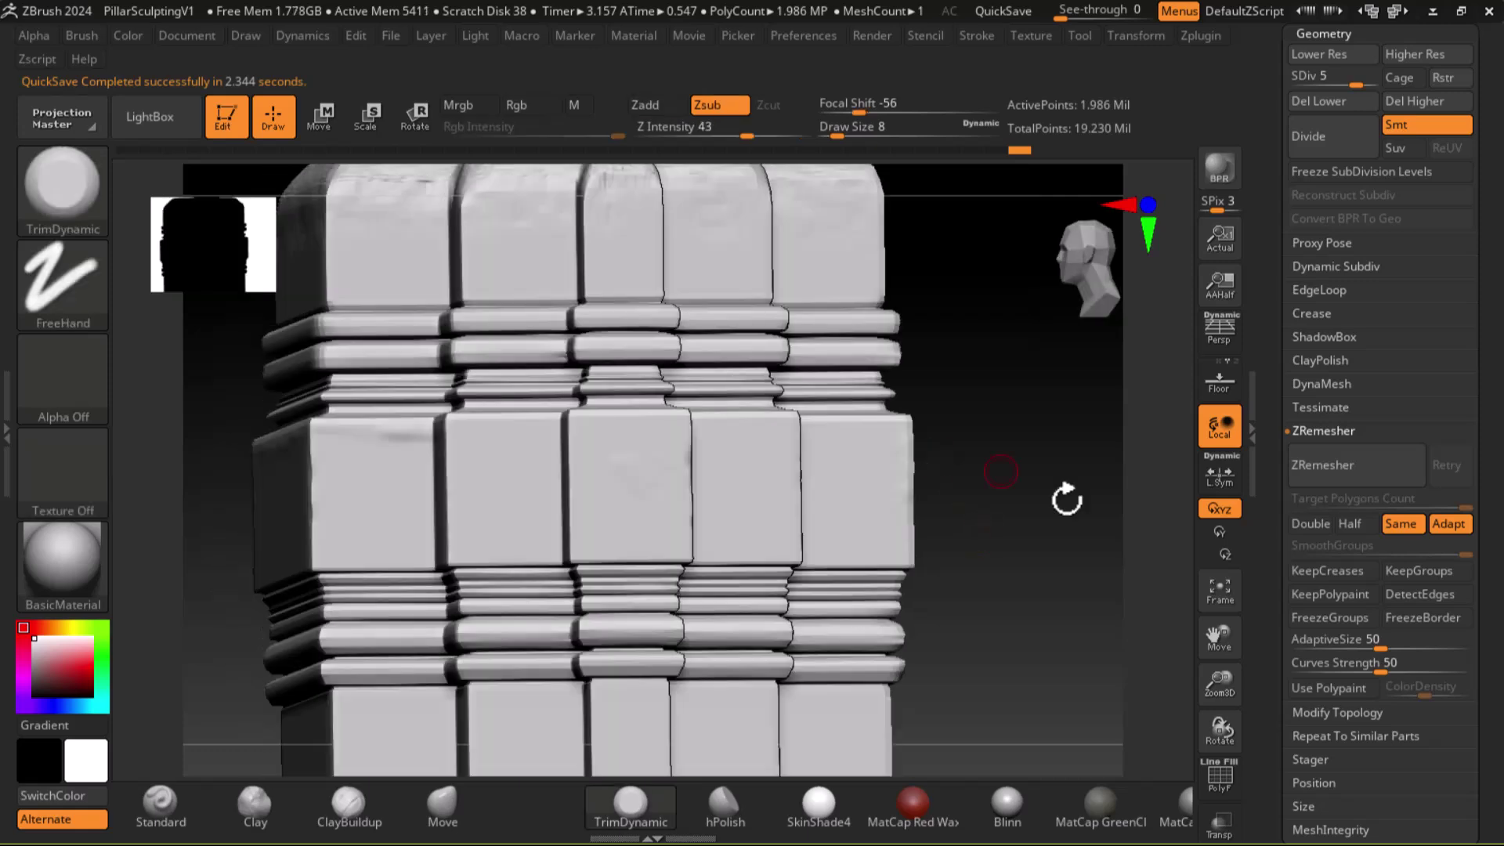
Smooth the middle and lower moulding bands around the remaining sides of the shaft at draw size 8.
mouse_move(1065, 497)
left_mouse_down("alt")
mouse_move(1037, 577)
mouse_move(997, 598)
mouse_move(1016, 564)
mouse_move(705, 500)
mouse_move(645, 447)
mouse_move(496, 495)
left_mouse_up("alt")
left_click_drag(984, 598, 1131, 531)
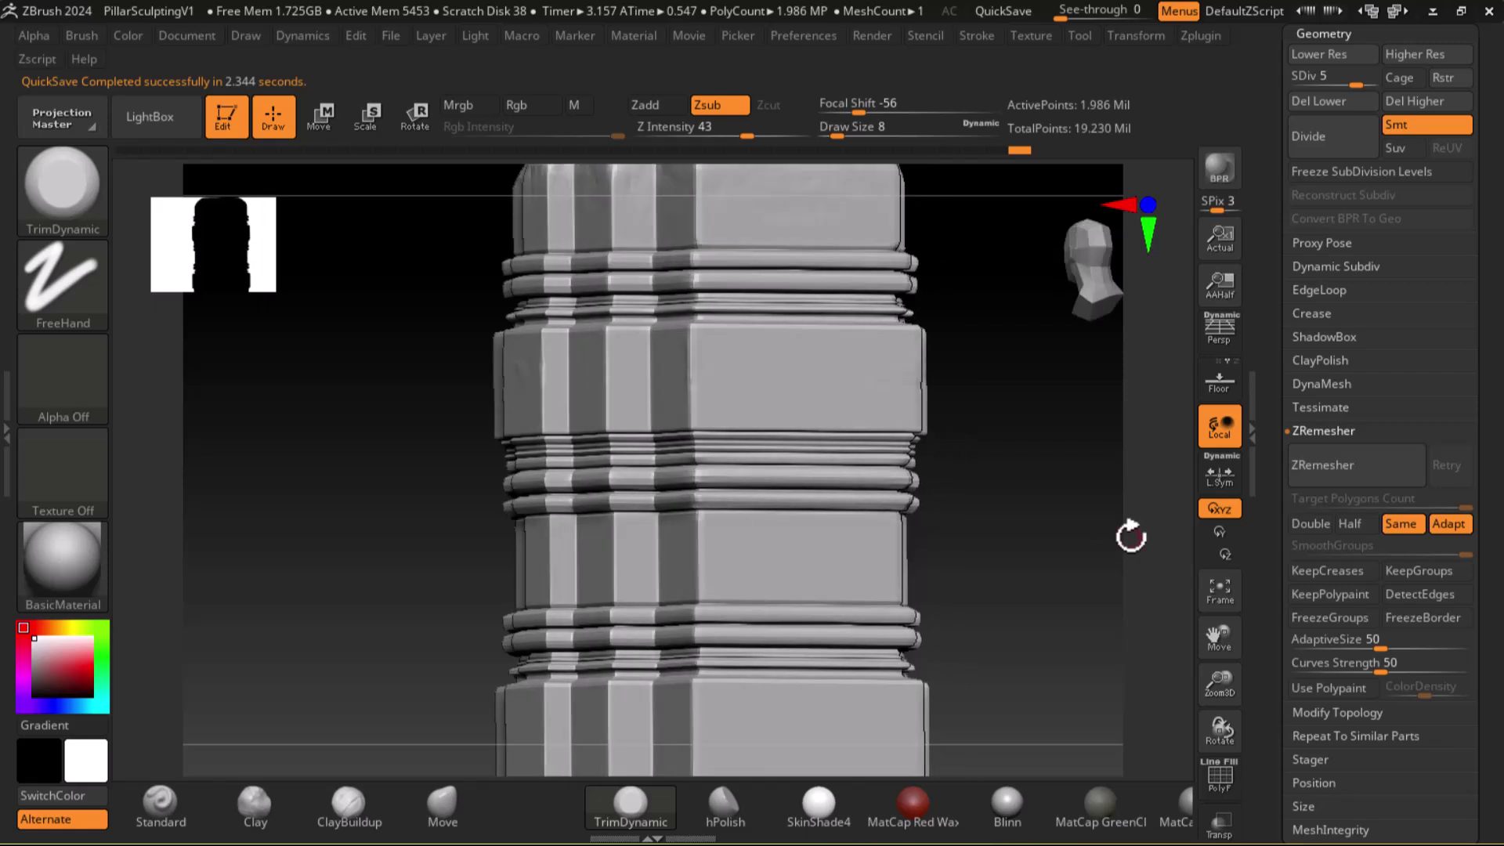
key("shift")
mouse_move(1061, 604)
left_mouse_down()
mouse_move(1042, 588)
mouse_move(760, 554)
left_mouse_up()
key("shift")
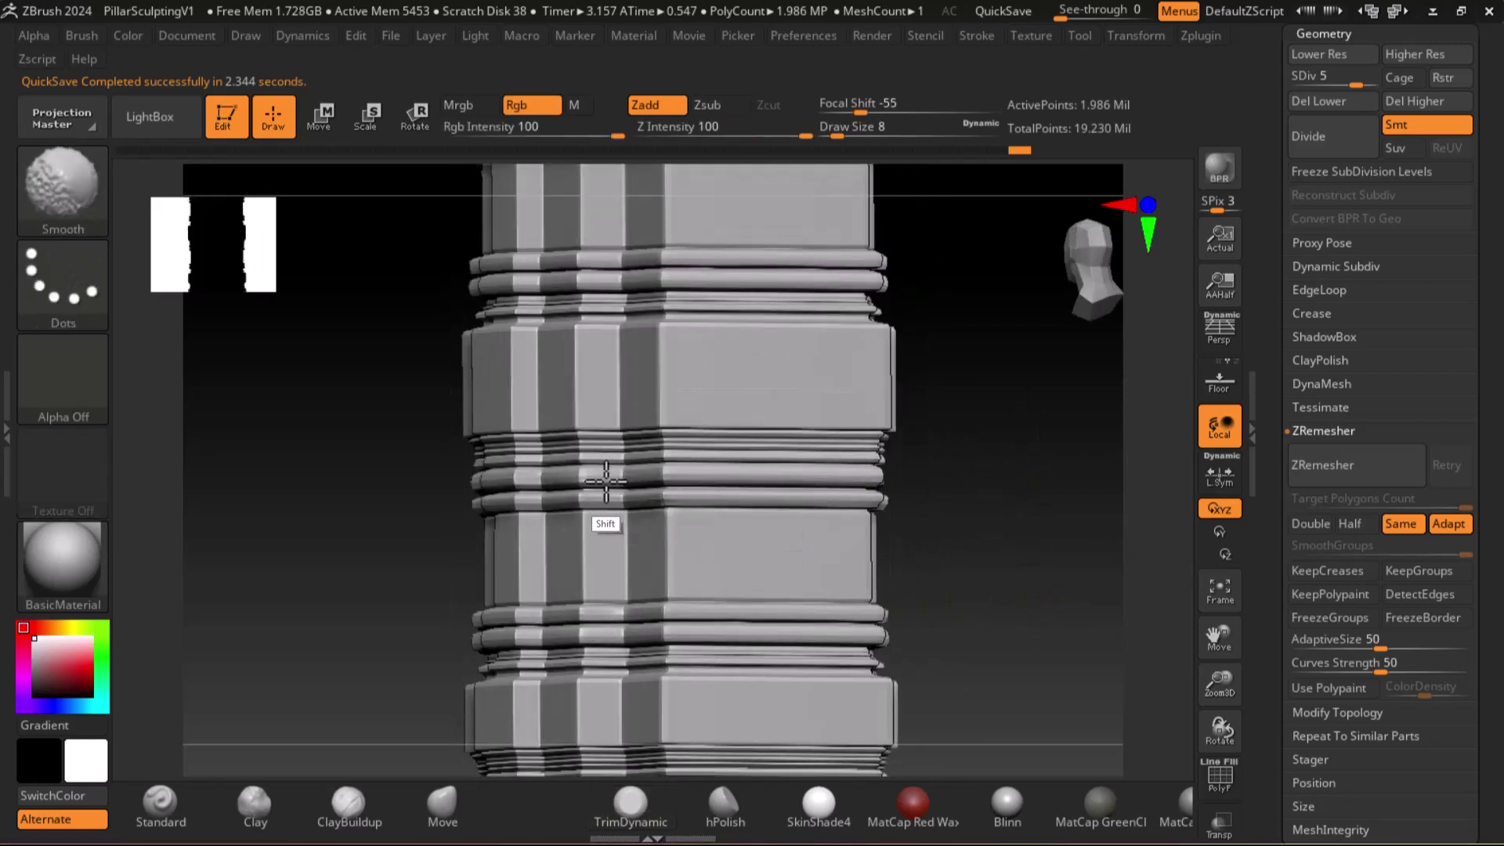
mouse_move(912, 470)
left_mouse_down()
mouse_move(967, 424)
mouse_move(1041, 553)
mouse_move(770, 493)
left_mouse_up()
key("shift")
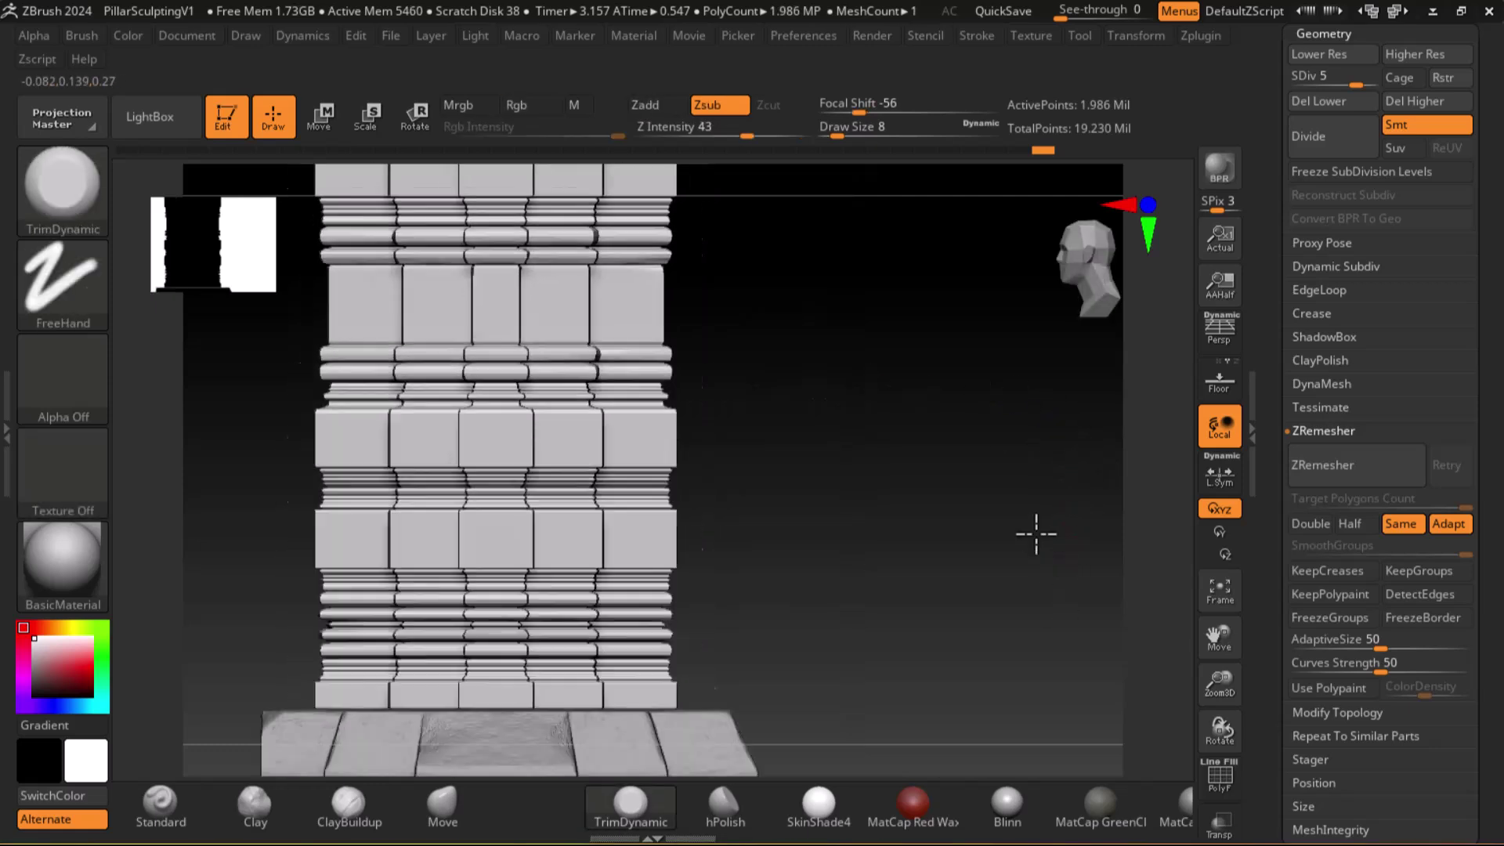
Raise the shaft to subdivision level 6 and smooth the moulding bands beneath the top block.
left_click_drag(1038, 606, 1045, 619)
left_click(1290, 479)
left_click_drag(847, 596, 925, 521)
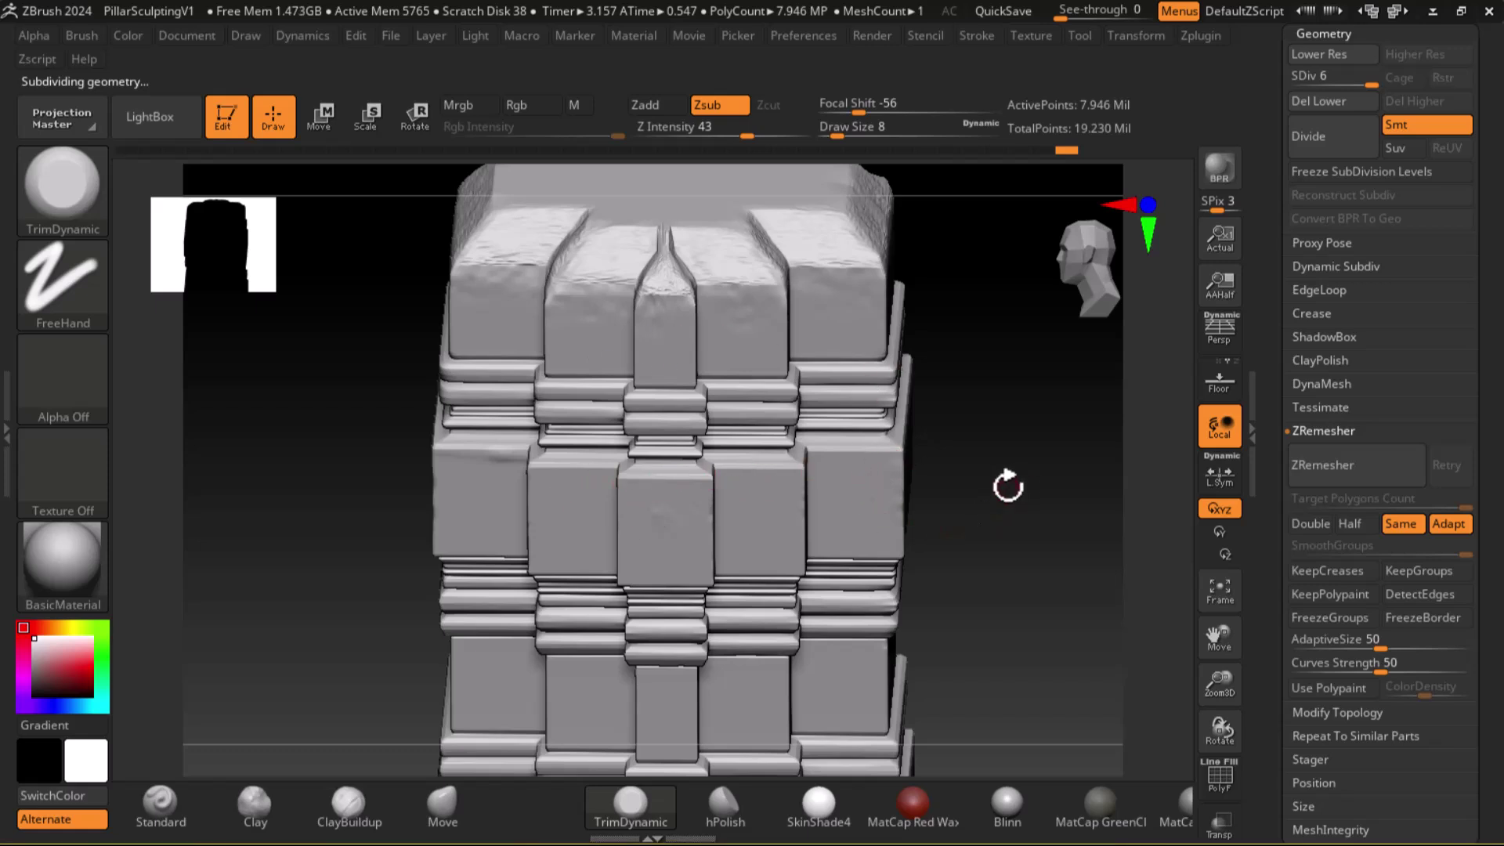
key("shift")
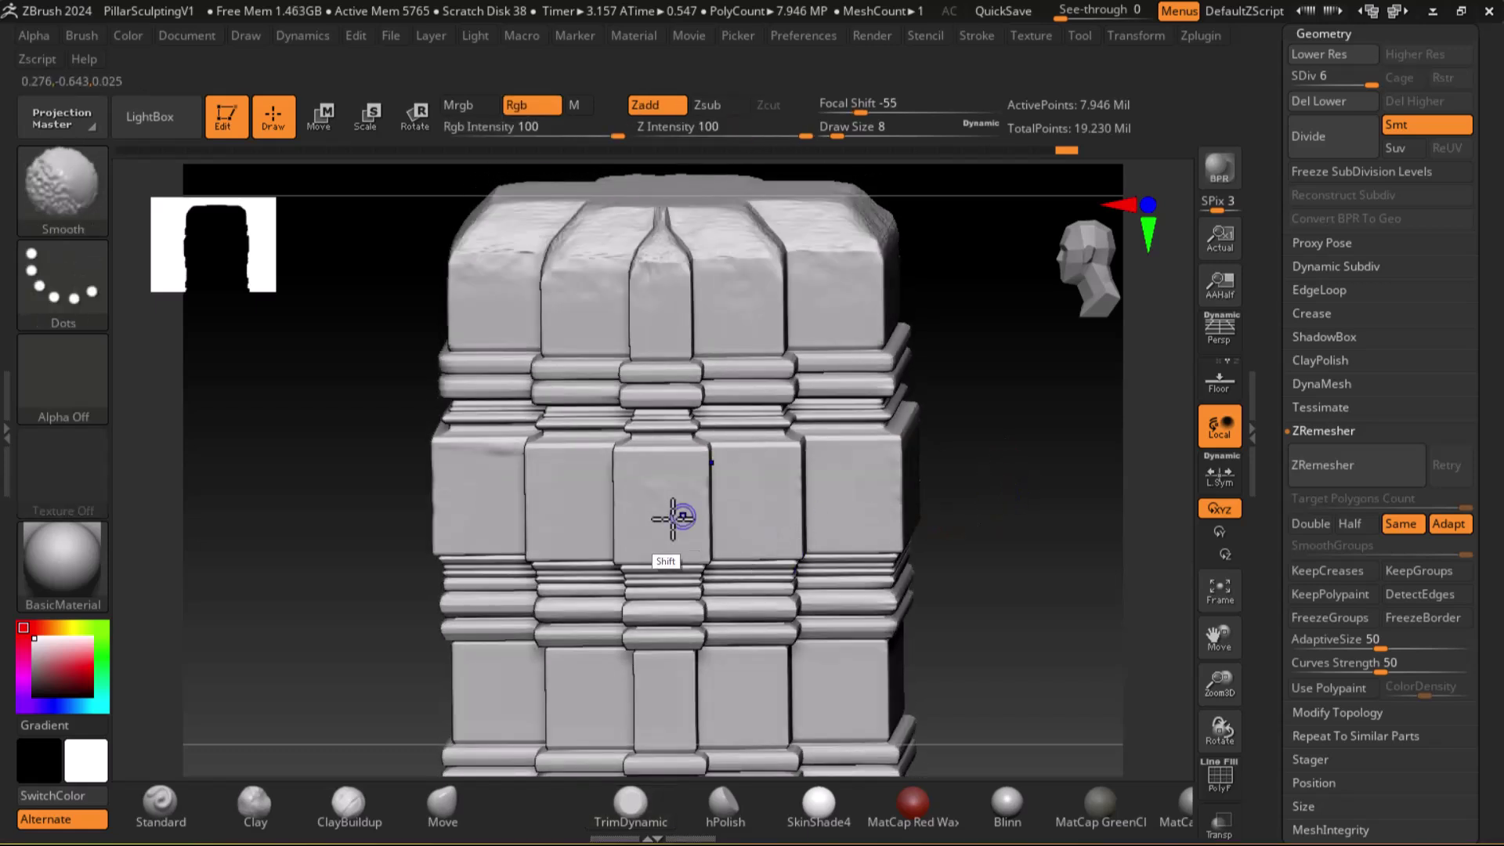
mouse_move(589, 390)
left_mouse_down("shift")
mouse_move(583, 373)
mouse_move(650, 376)
mouse_move(689, 401)
mouse_move(504, 409)
left_mouse_up("shift")
key("b")
key("Escape")
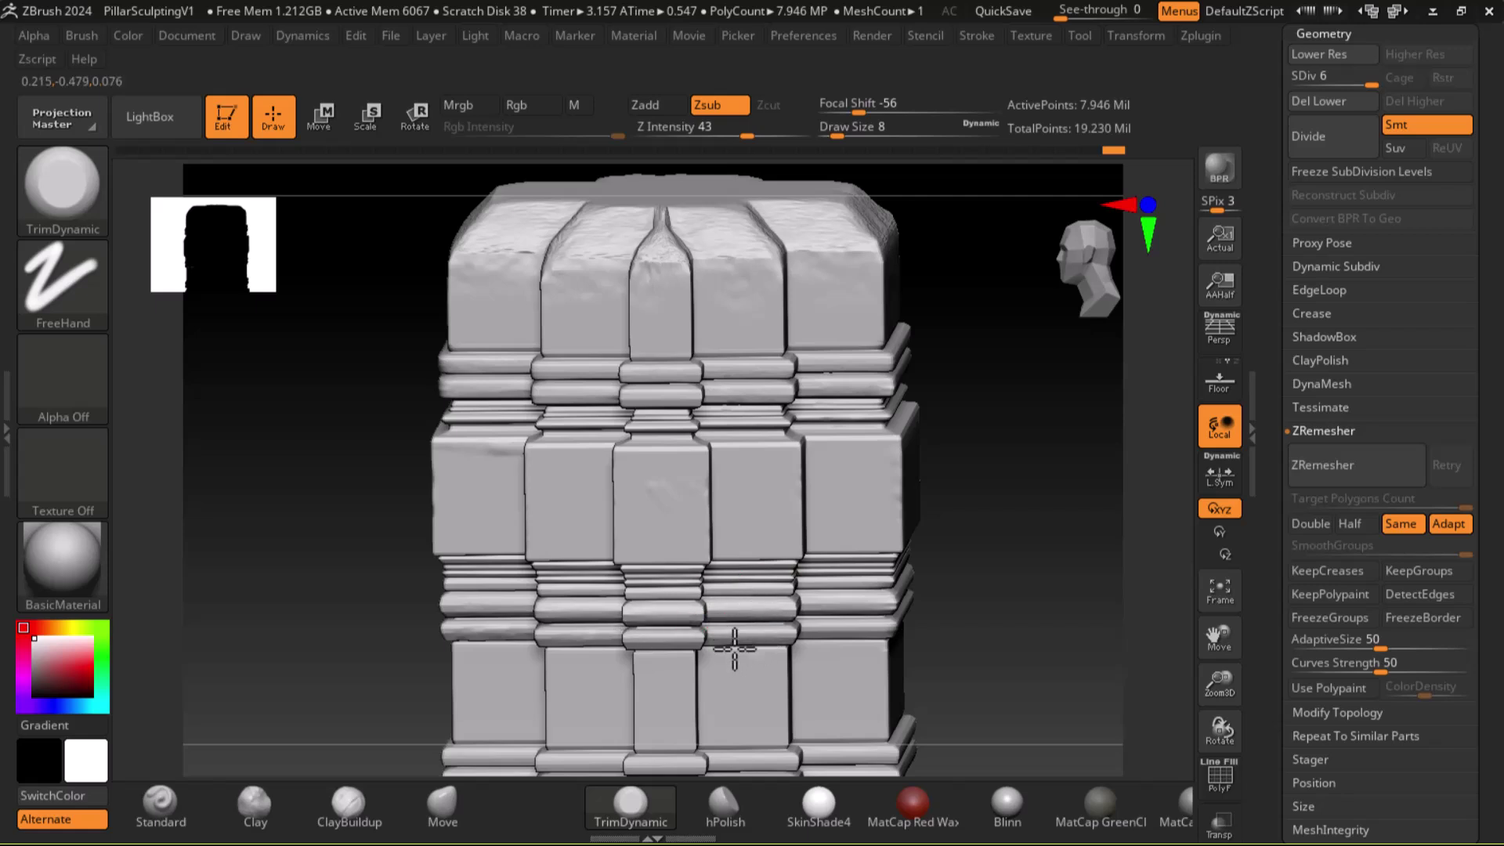
Flatten the thick moulding bands beneath the upper, middle and lowest shaft blocks with TrimDynamic at draw size 8.
right_click_drag(872, 634, 951, 605)
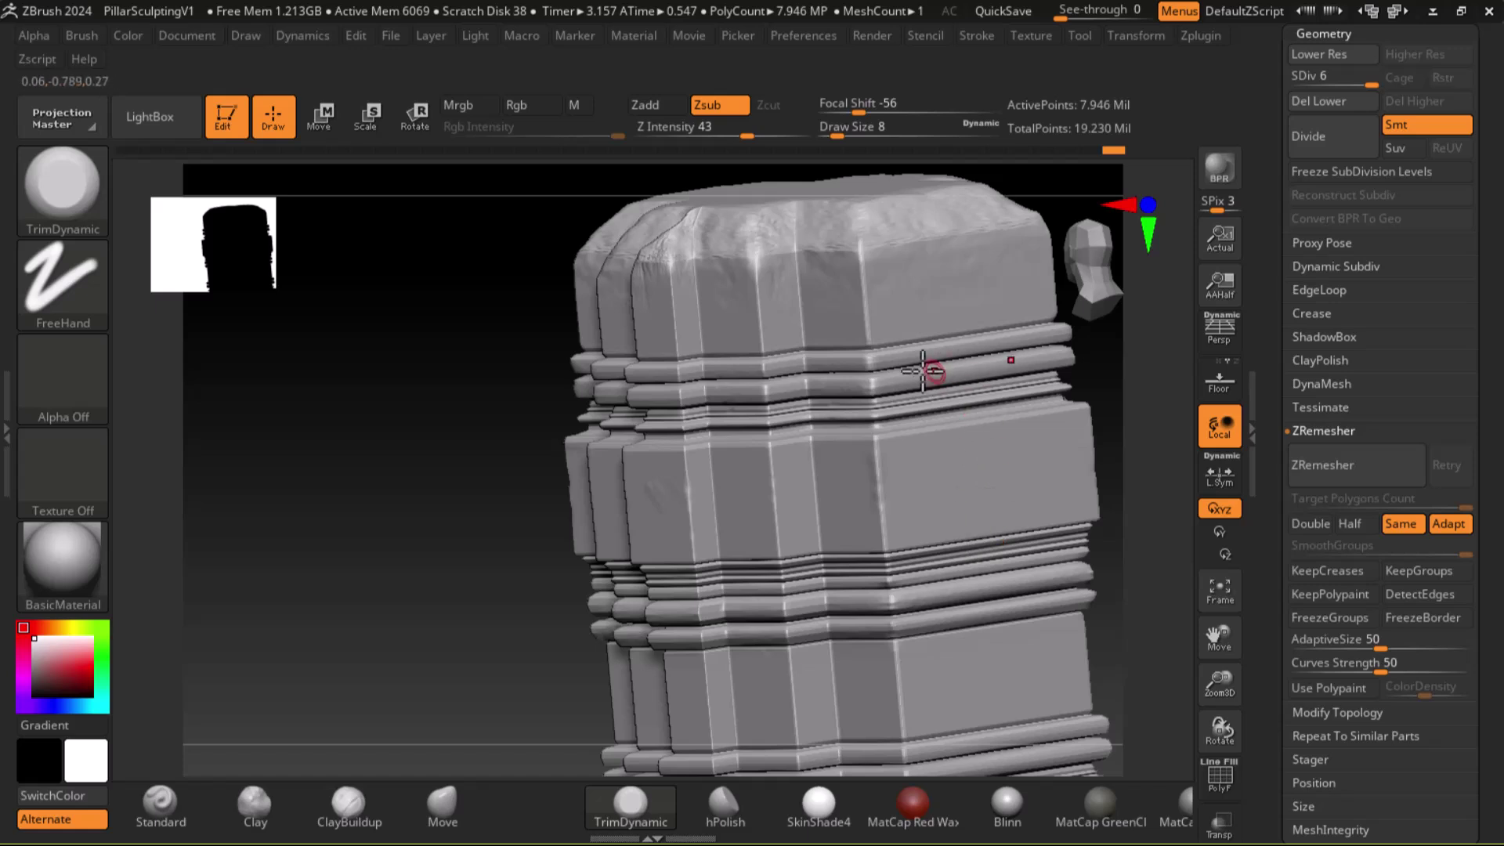
right_click_drag(695, 715, 1035, 470)
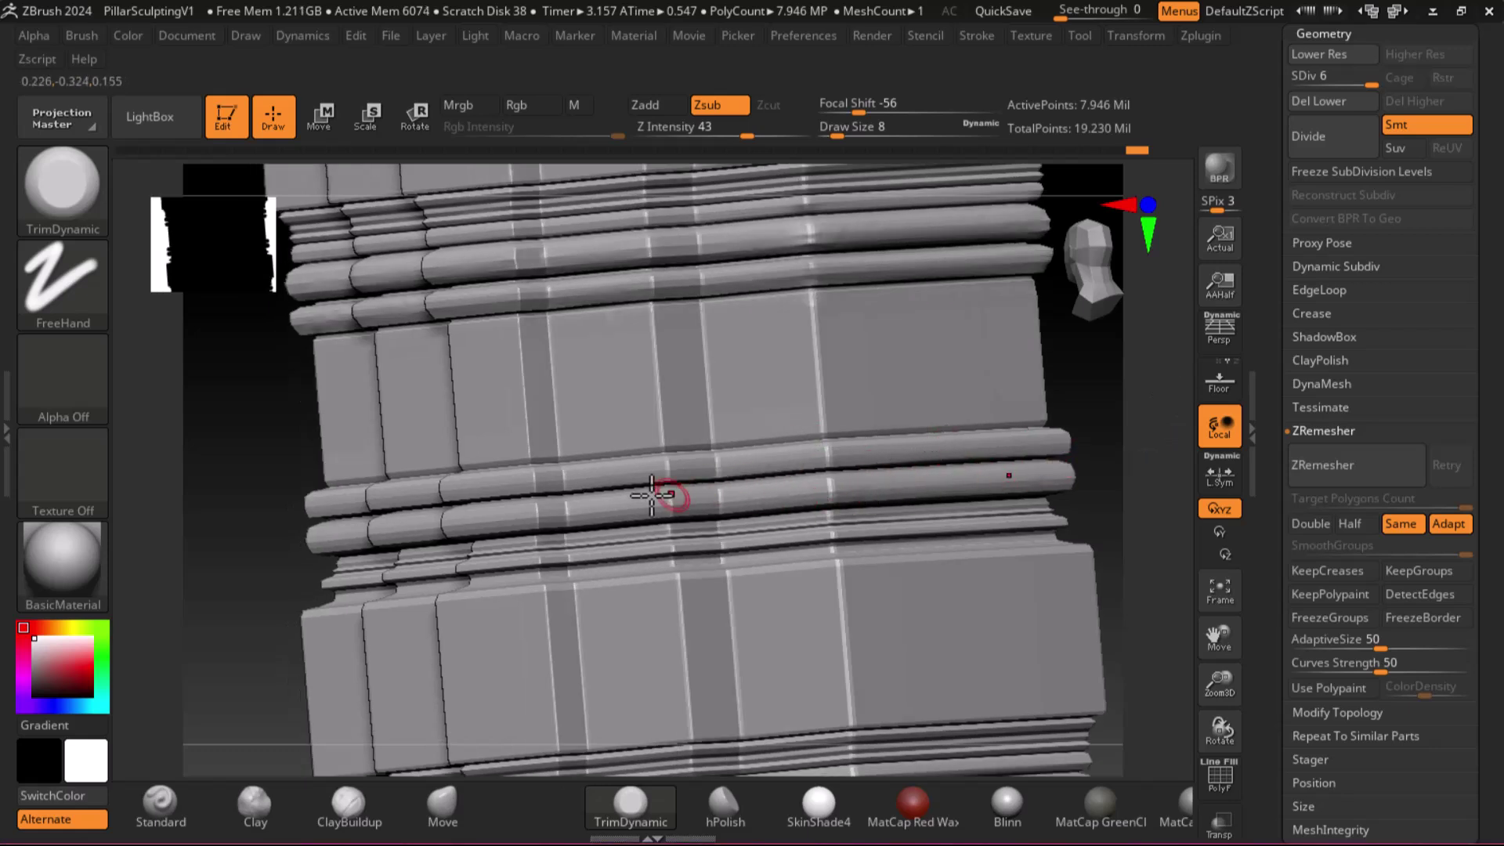
mouse_move(633, 478)
left_mouse_down()
mouse_move(605, 515)
mouse_move(497, 517)
left_mouse_up()
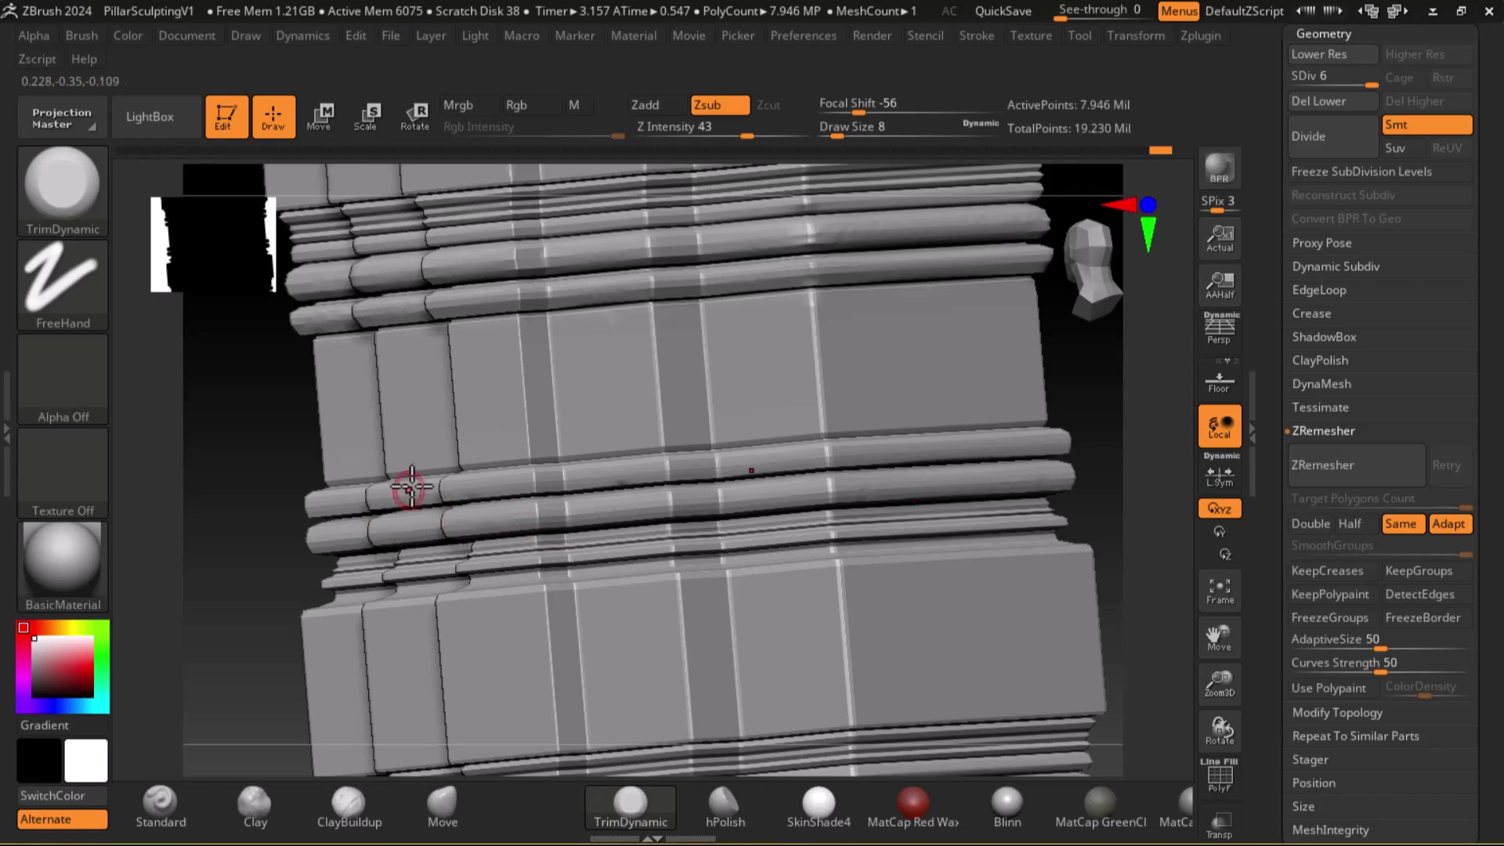
mouse_move(347, 496)
left_mouse_down()
mouse_move(312, 511)
mouse_move(324, 541)
left_mouse_up()
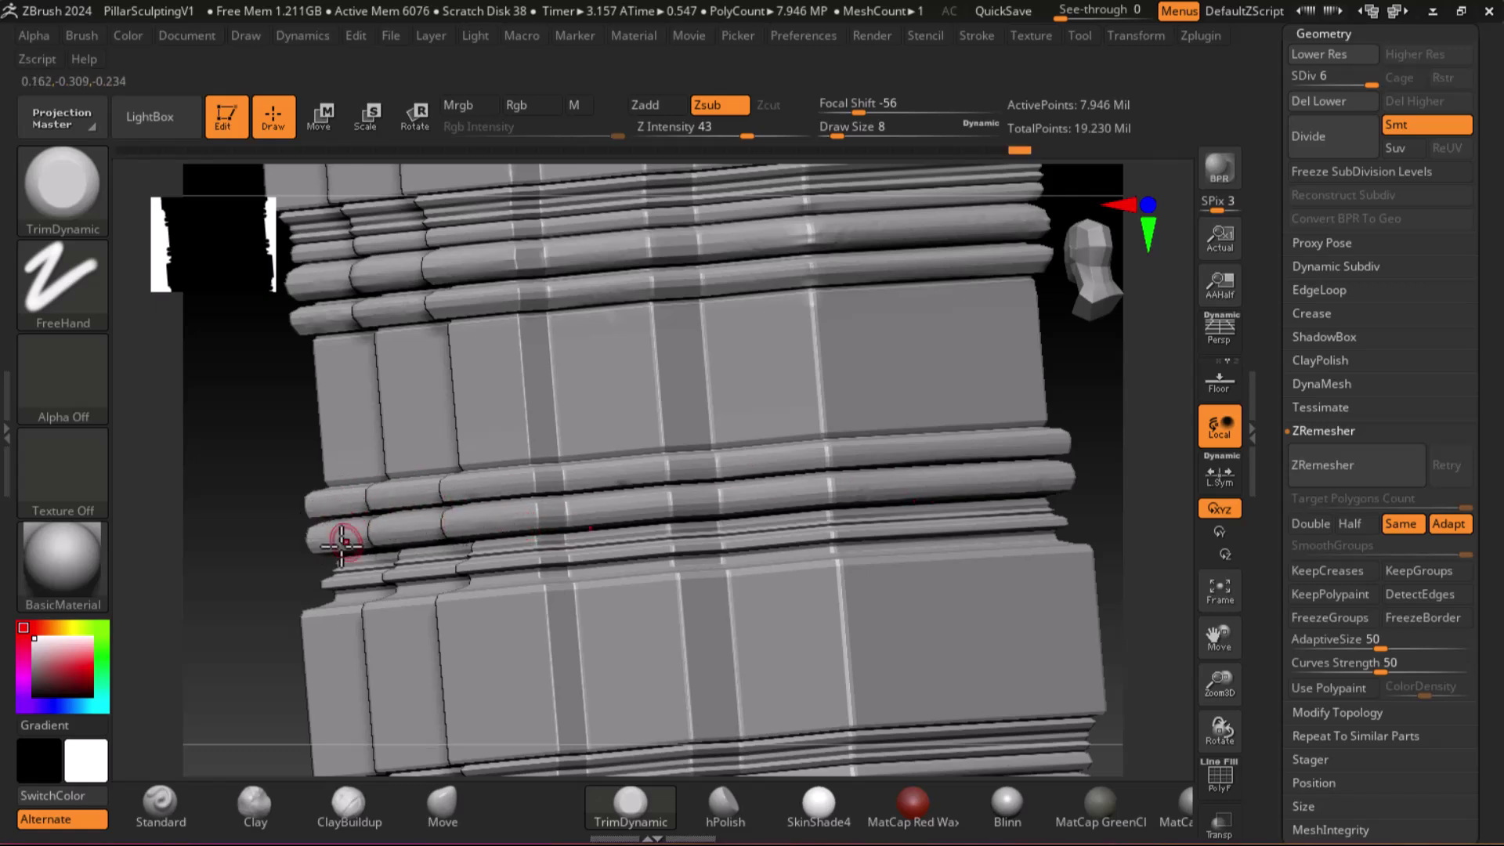
right_click_drag(1051, 614, 1019, 454, "alt")
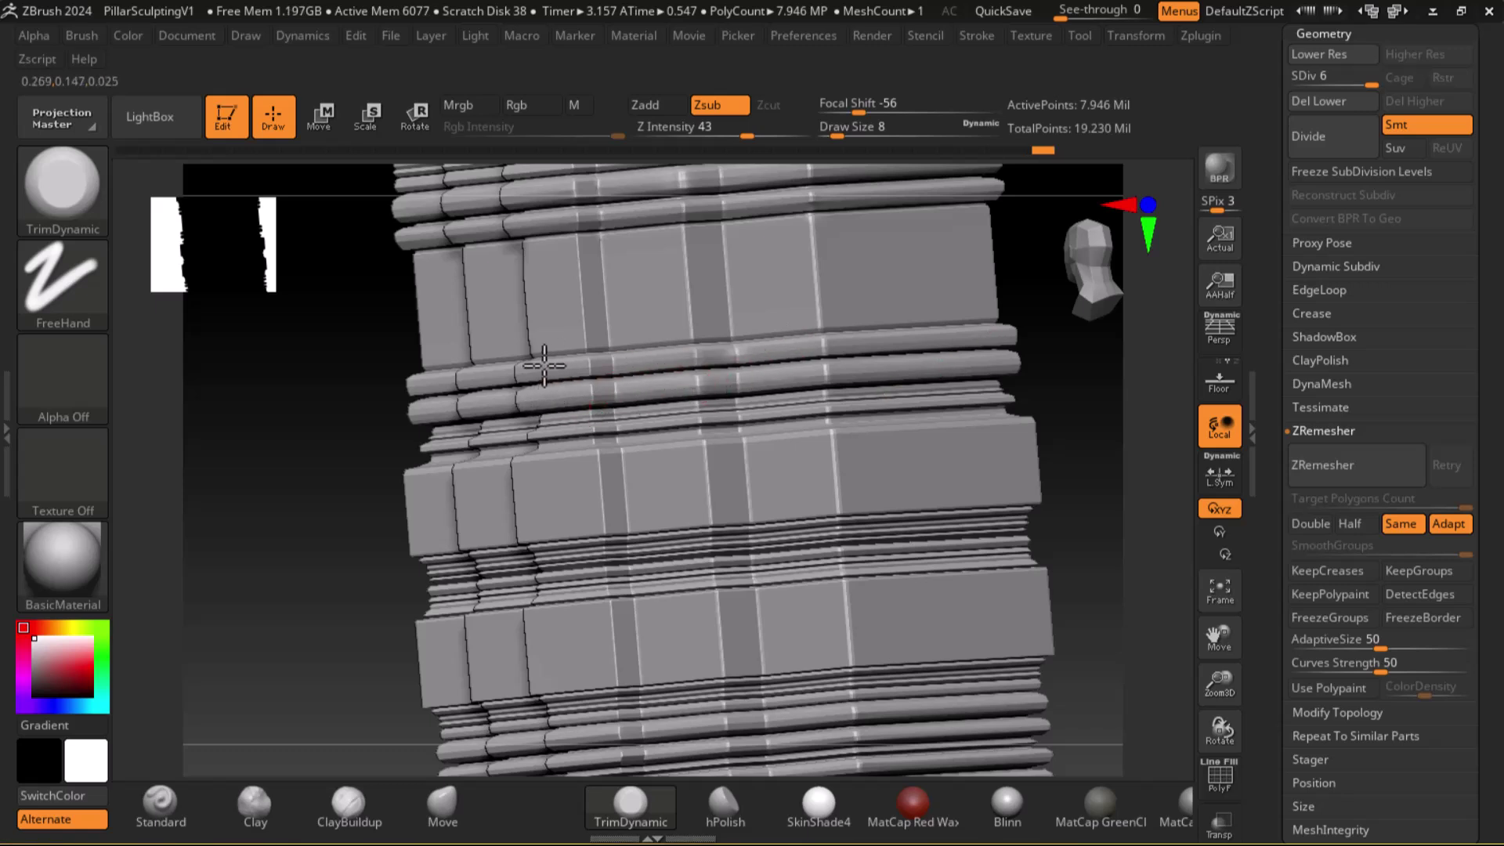
mouse_move(1105, 604)
right_mouse_down("alt")
mouse_move(1083, 381)
mouse_move(676, 521)
right_mouse_up("alt")
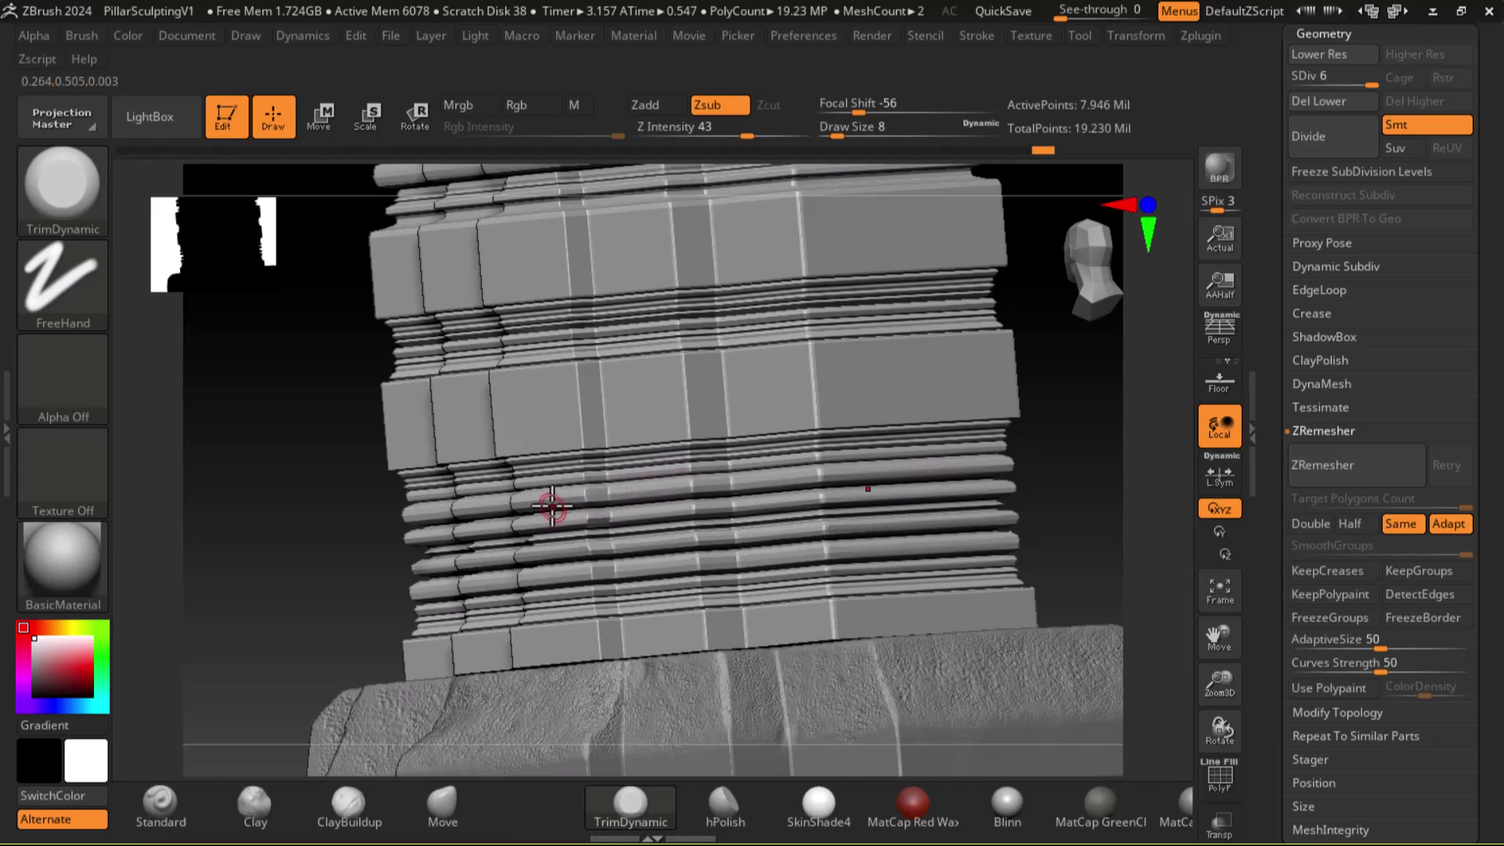
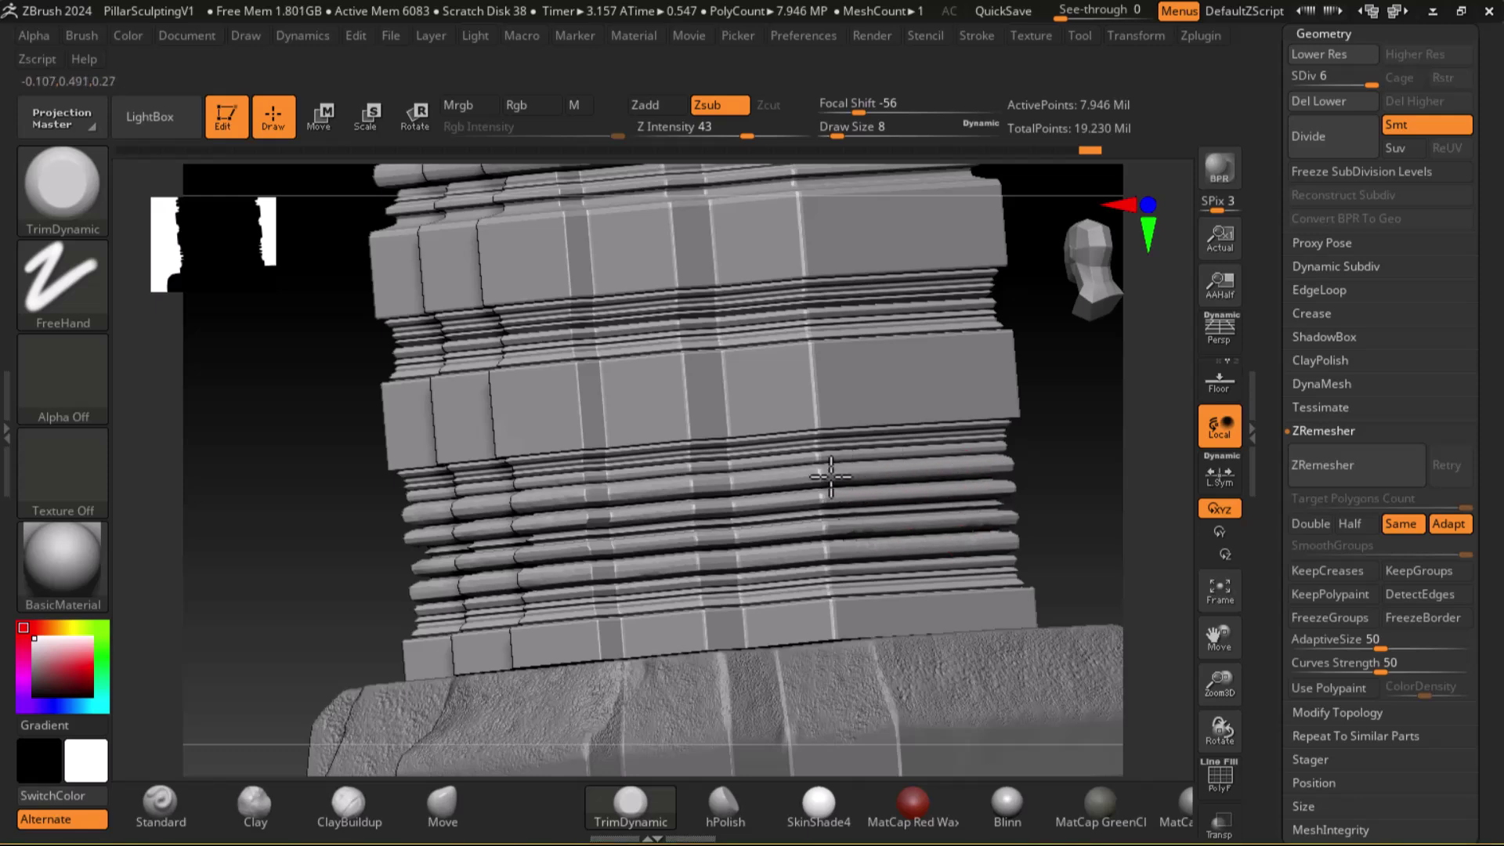
Chip the vertical corner edges of the middle and lower shaft blocks with TrimDynamic, working around to the adjacent side.
mouse_move(1057, 511)
left_mouse_down()
mouse_move(1024, 447)
mouse_move(1014, 490)
mouse_move(1038, 501)
mouse_move(1042, 570)
left_mouse_up()
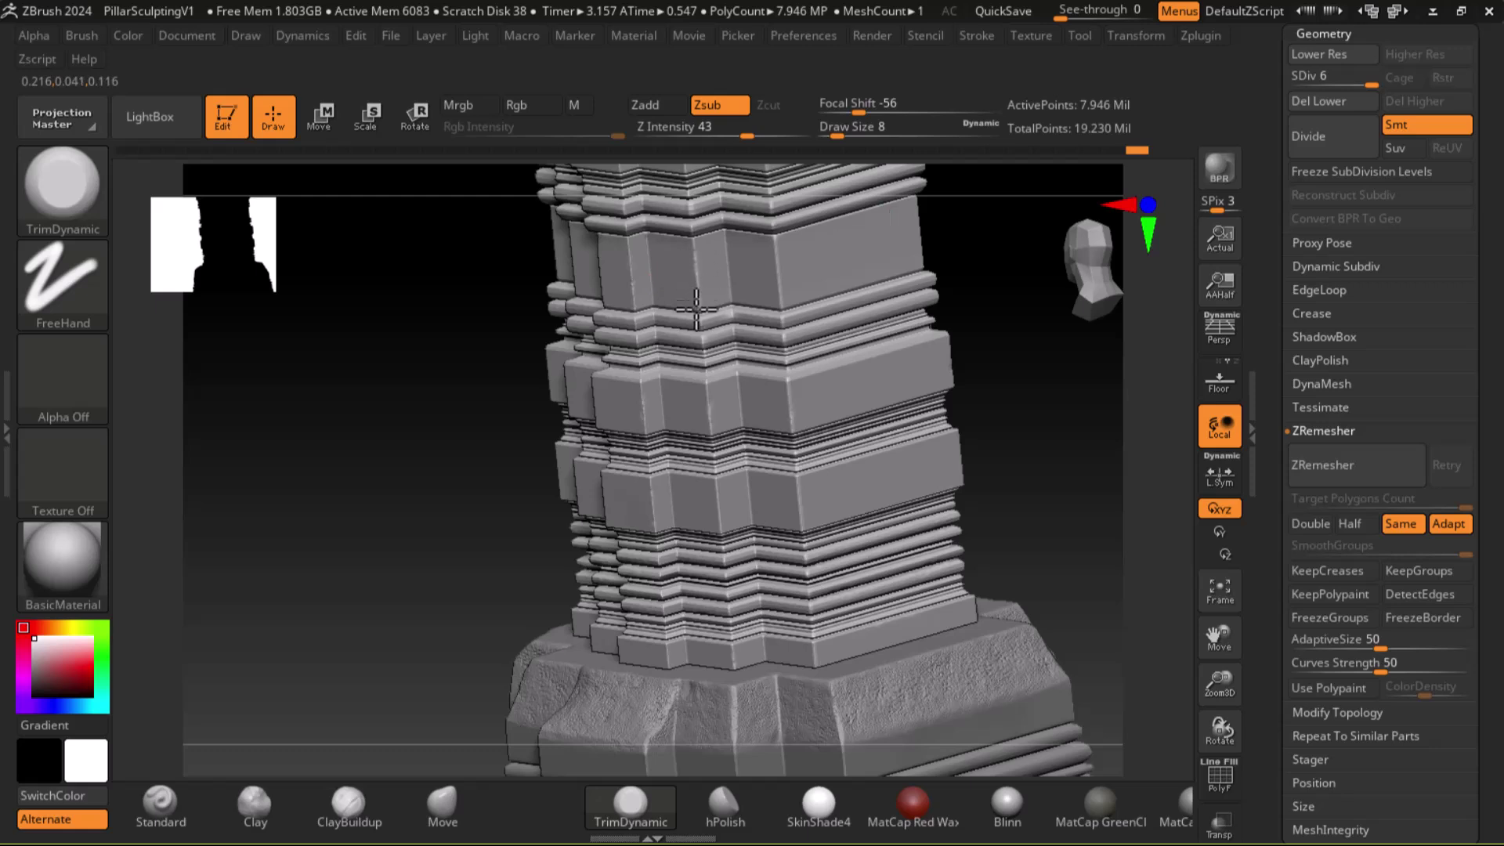
left_click_drag(1031, 369, 839, 470)
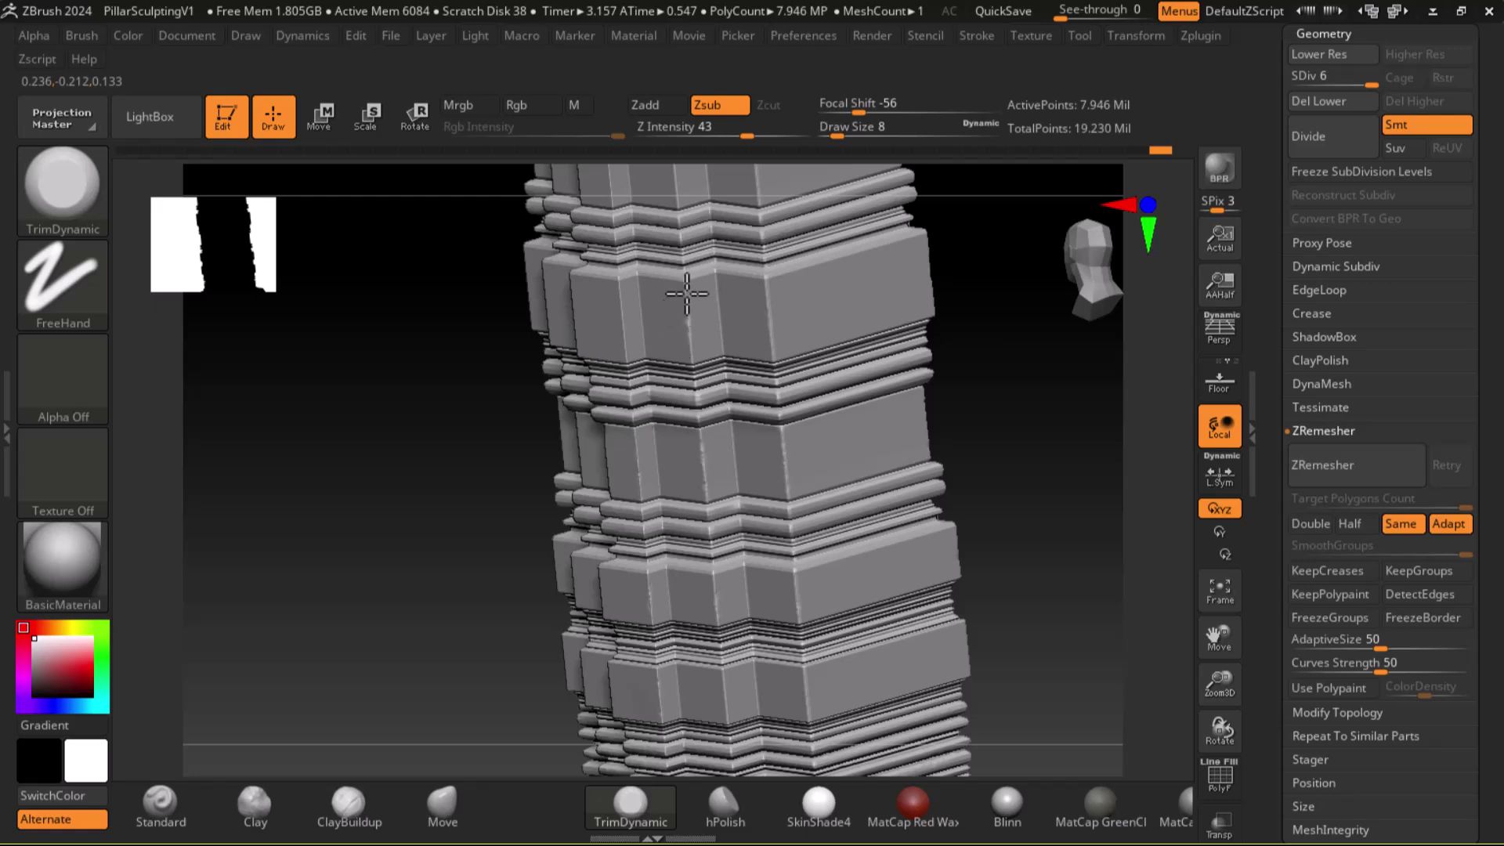
left_click_drag(455, 418, 535, 336)
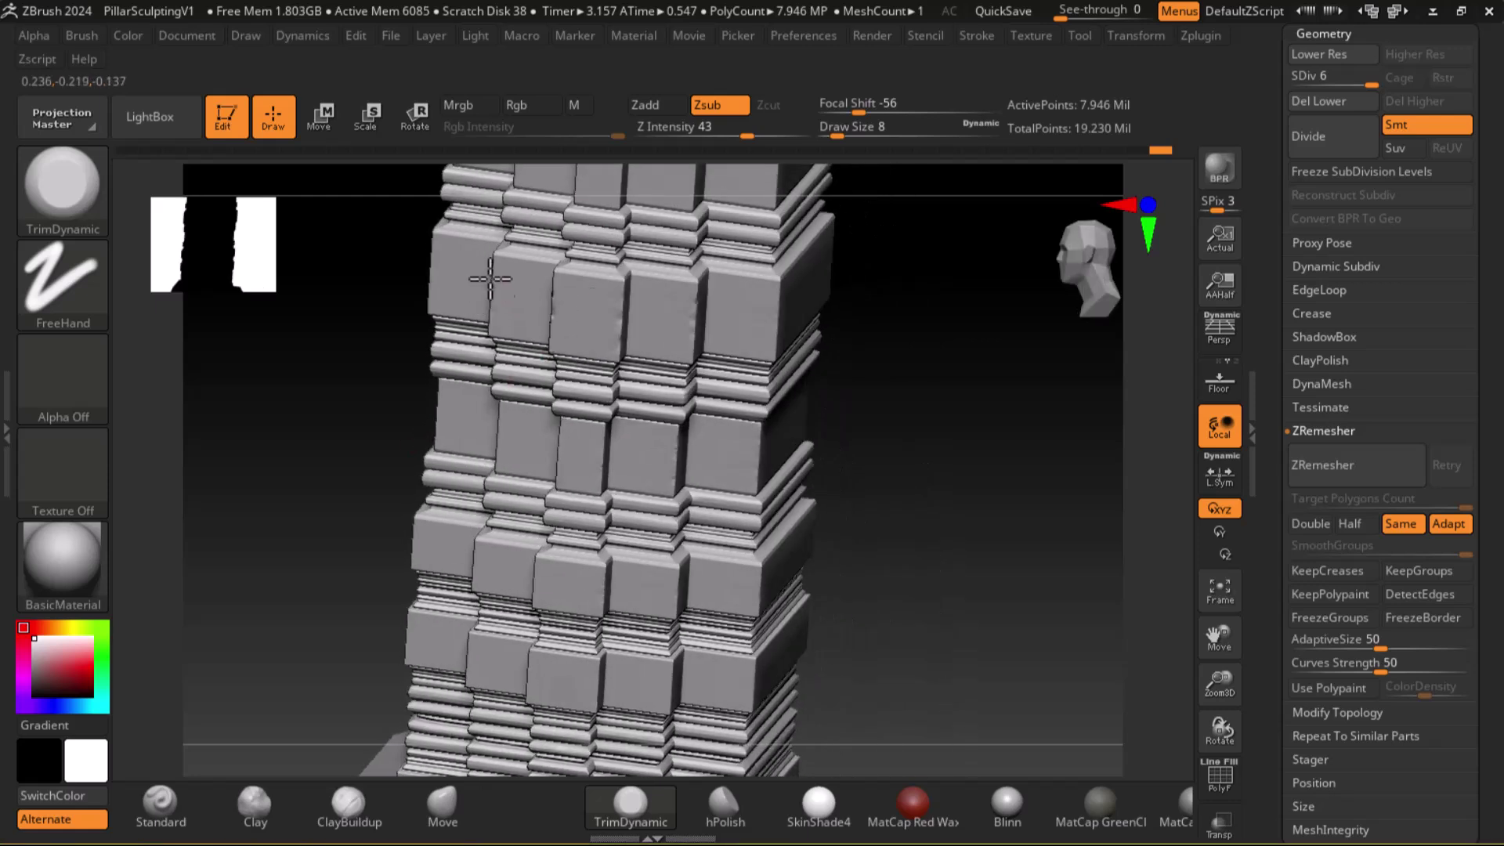
left_click_drag(435, 454, 412, 534)
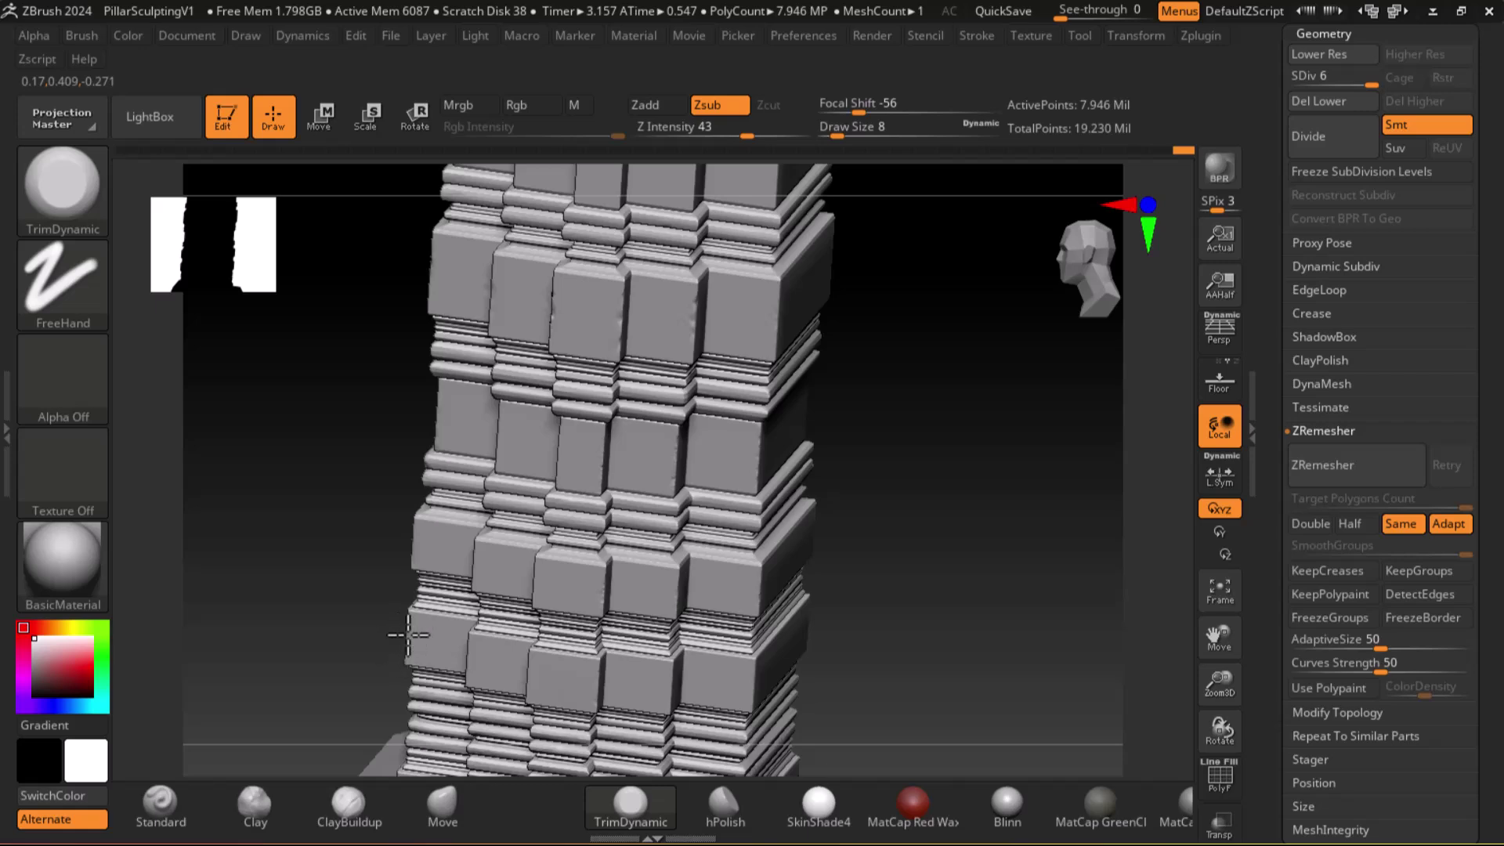
left_click_drag(945, 580, 948, 614)
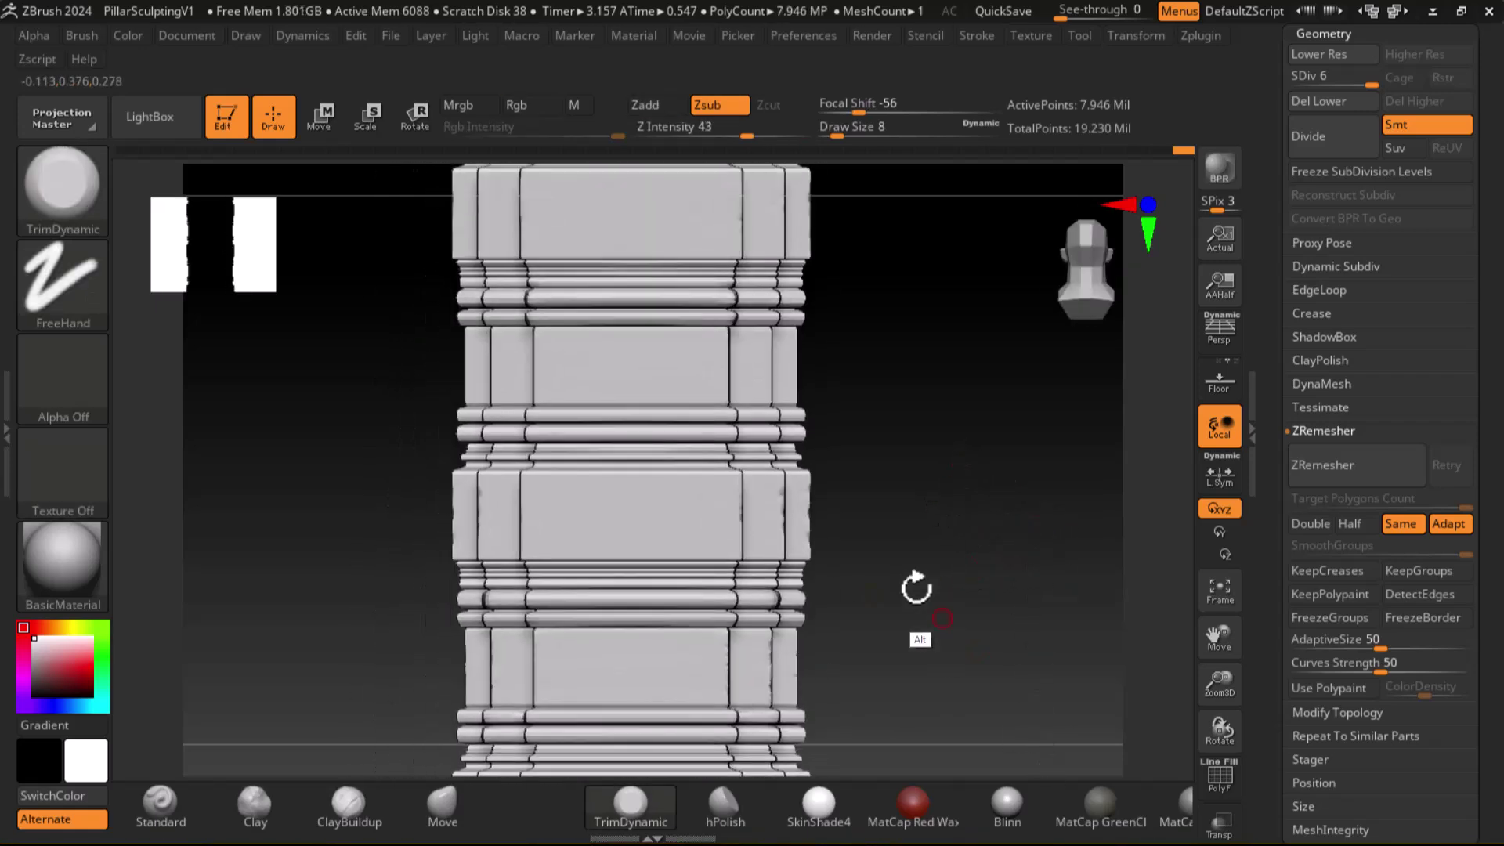
Wear down the block corners and moulding band edges along the next side of the upper shaft.
left_click_drag(925, 379, 520, 426)
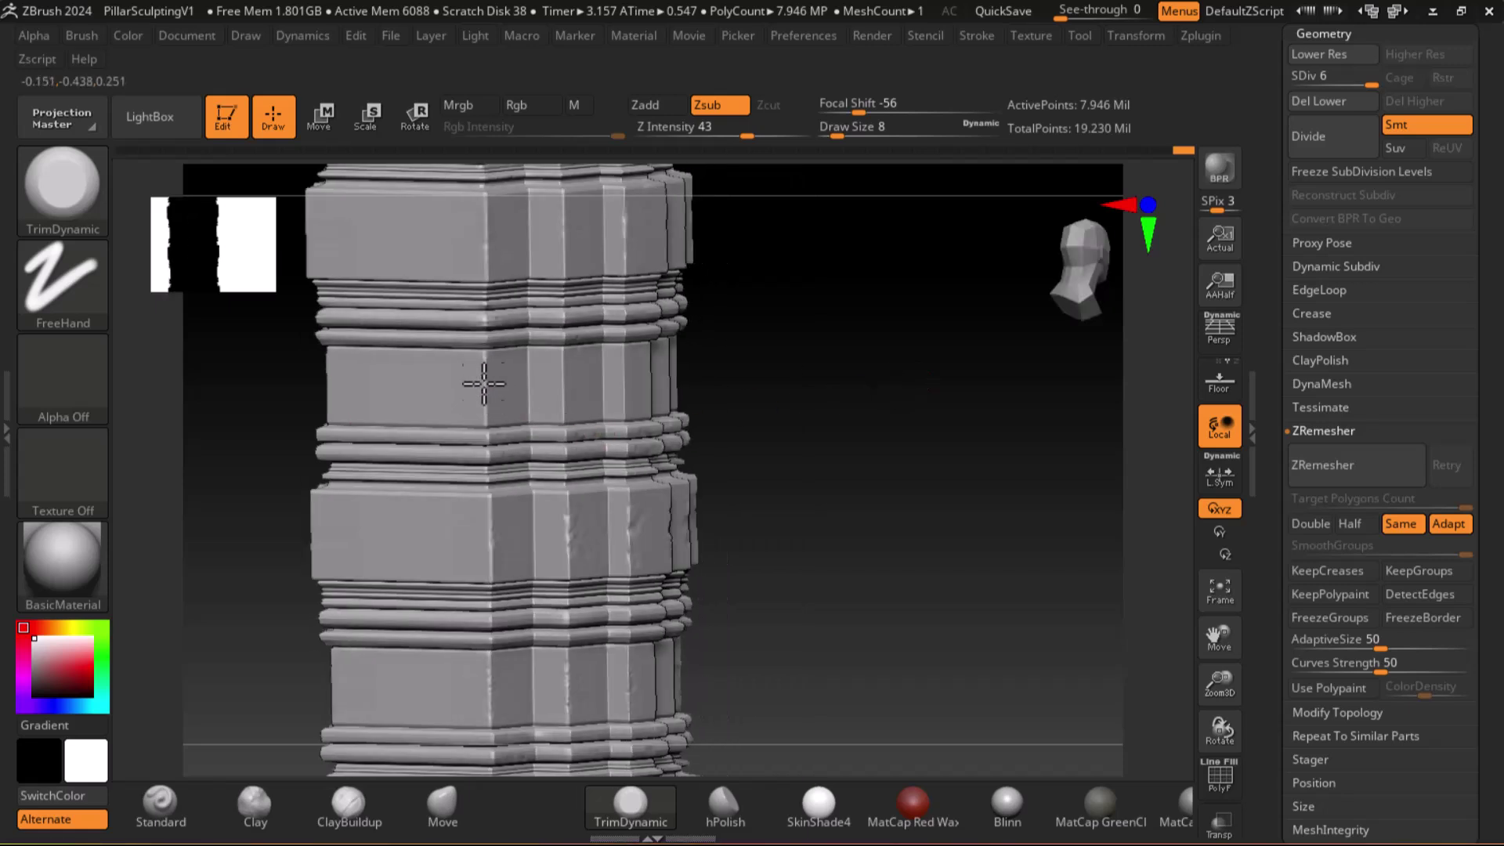
left_click_drag(464, 345, 442, 342)
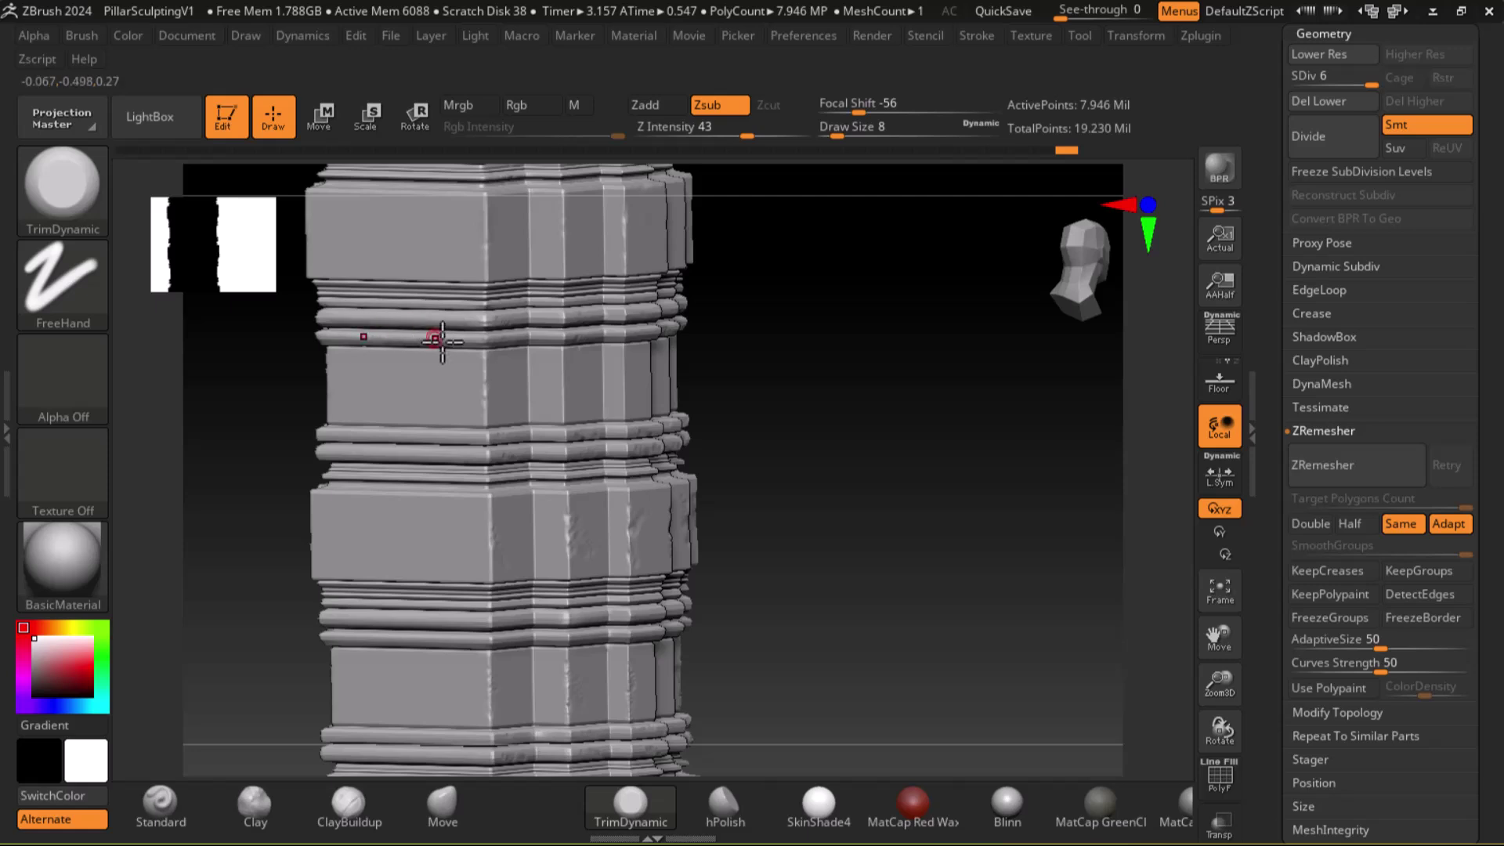
mouse_move(830, 463)
left_mouse_down()
mouse_move(796, 493)
mouse_move(883, 430)
mouse_move(875, 421)
mouse_move(930, 497)
left_mouse_up()
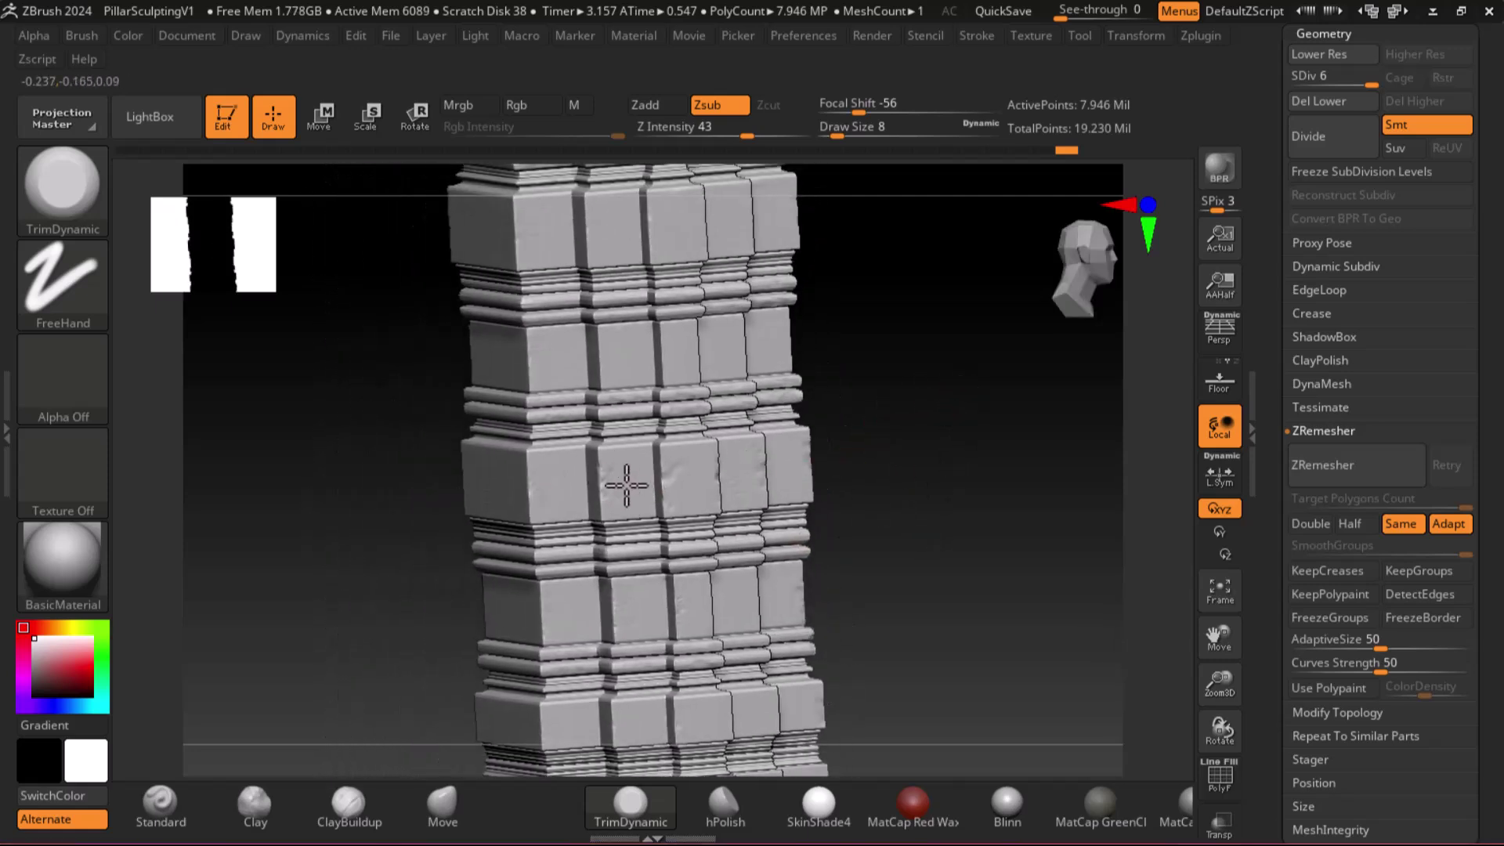
right_click_drag(732, 350, 752, 375)
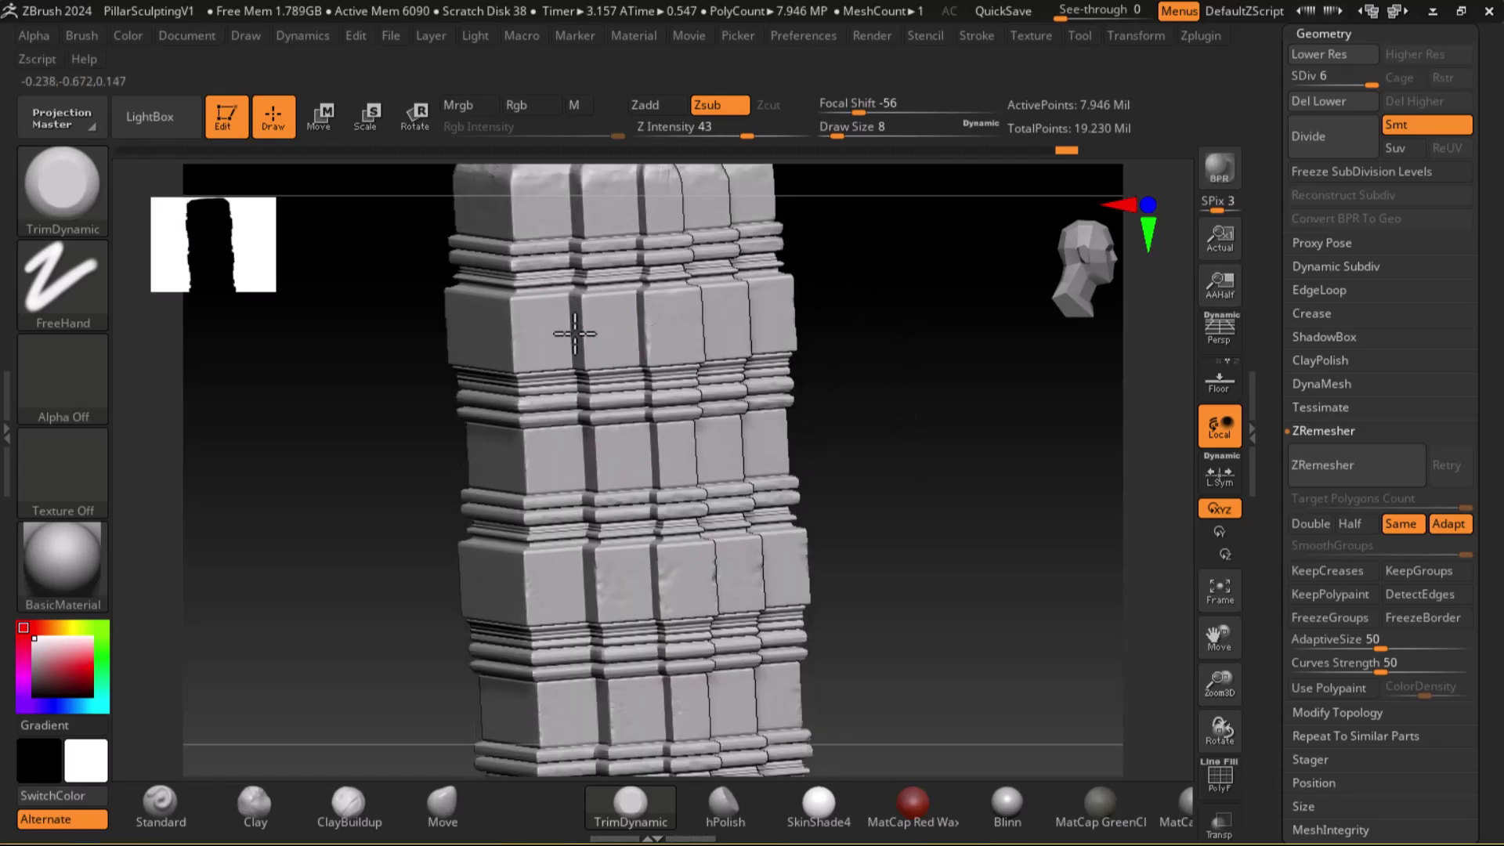
left_click_drag(473, 329, 537, 336)
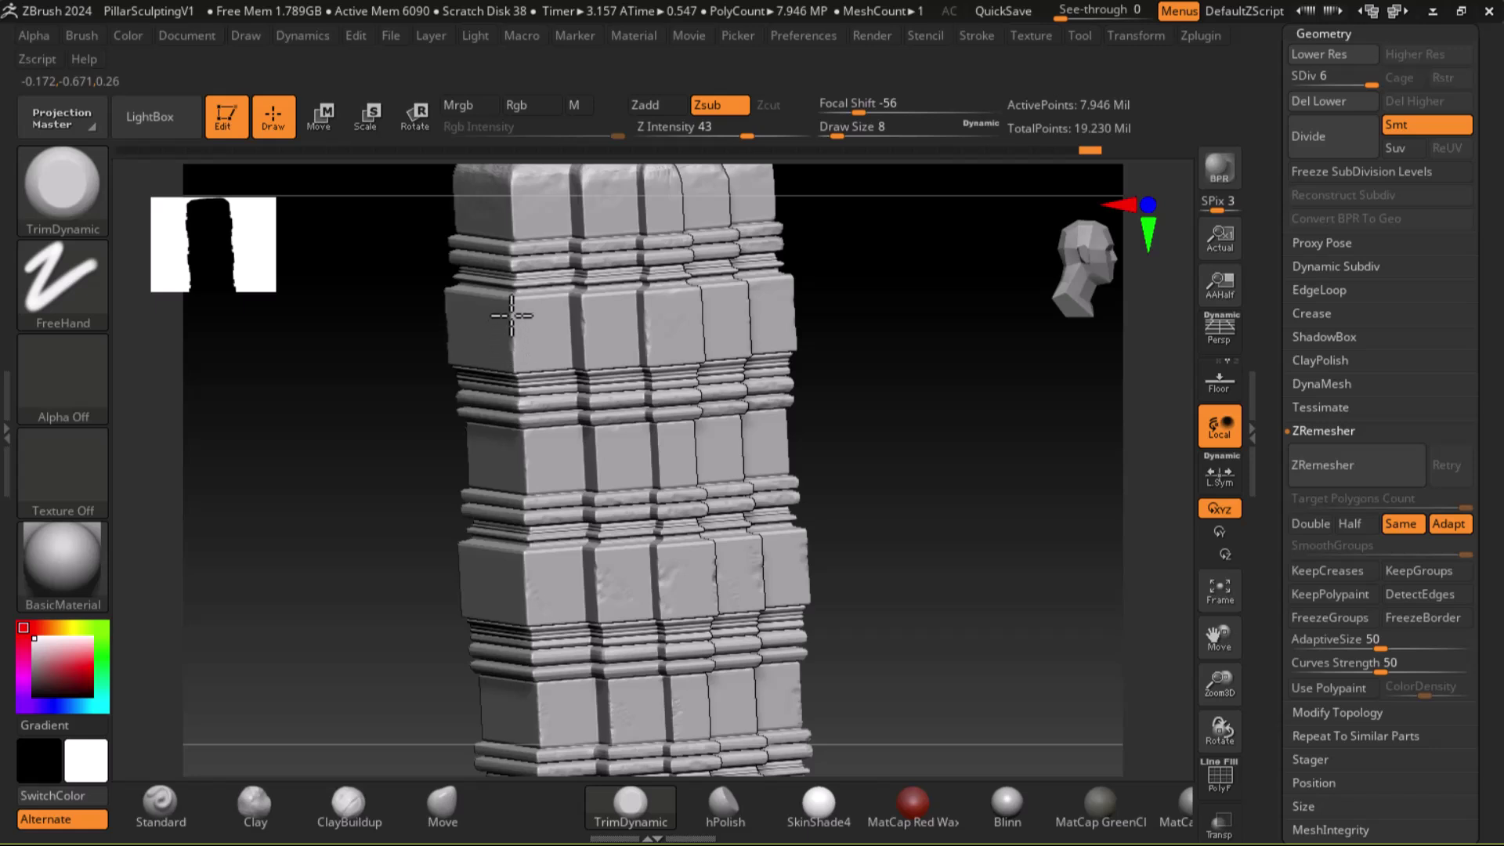
Roughen the vertical edges of the top block and the block beneath it around the remaining corners.
right_click_drag(705, 317, 815, 323)
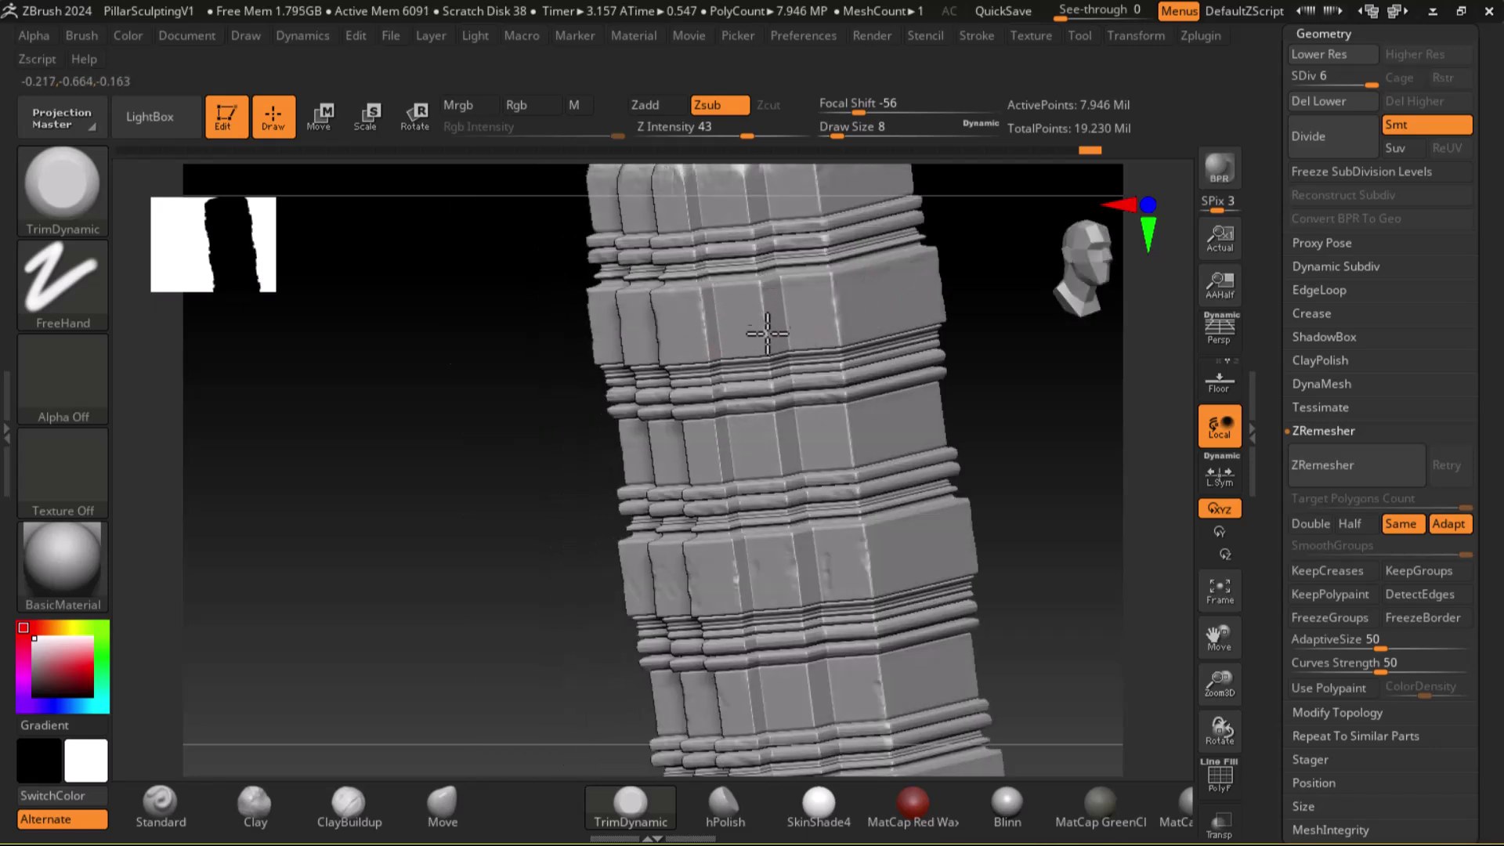
right_click_drag(964, 298, 974, 376)
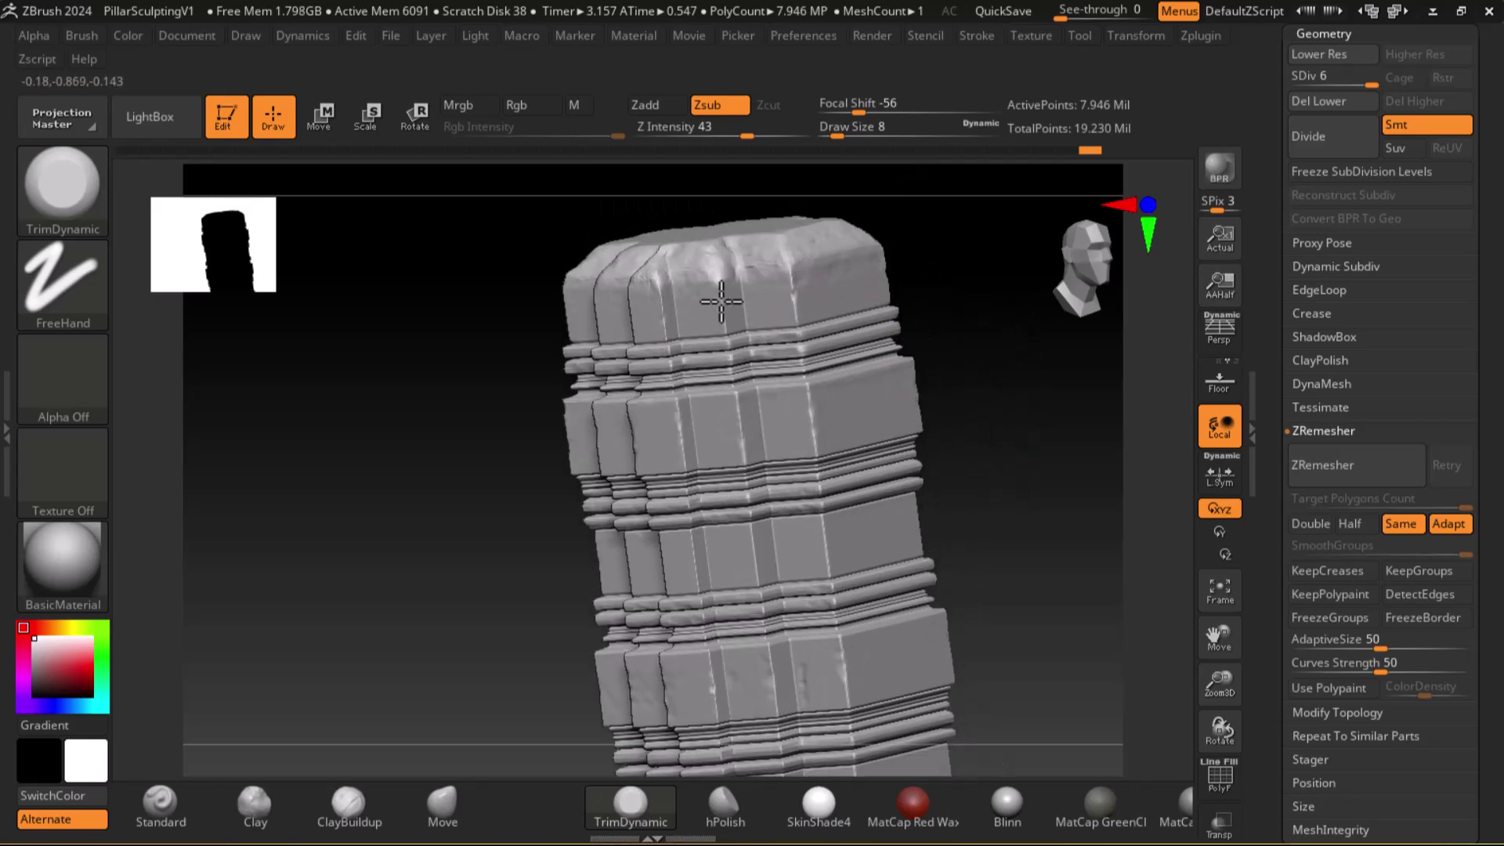
right_click_drag(628, 319, 594, 322)
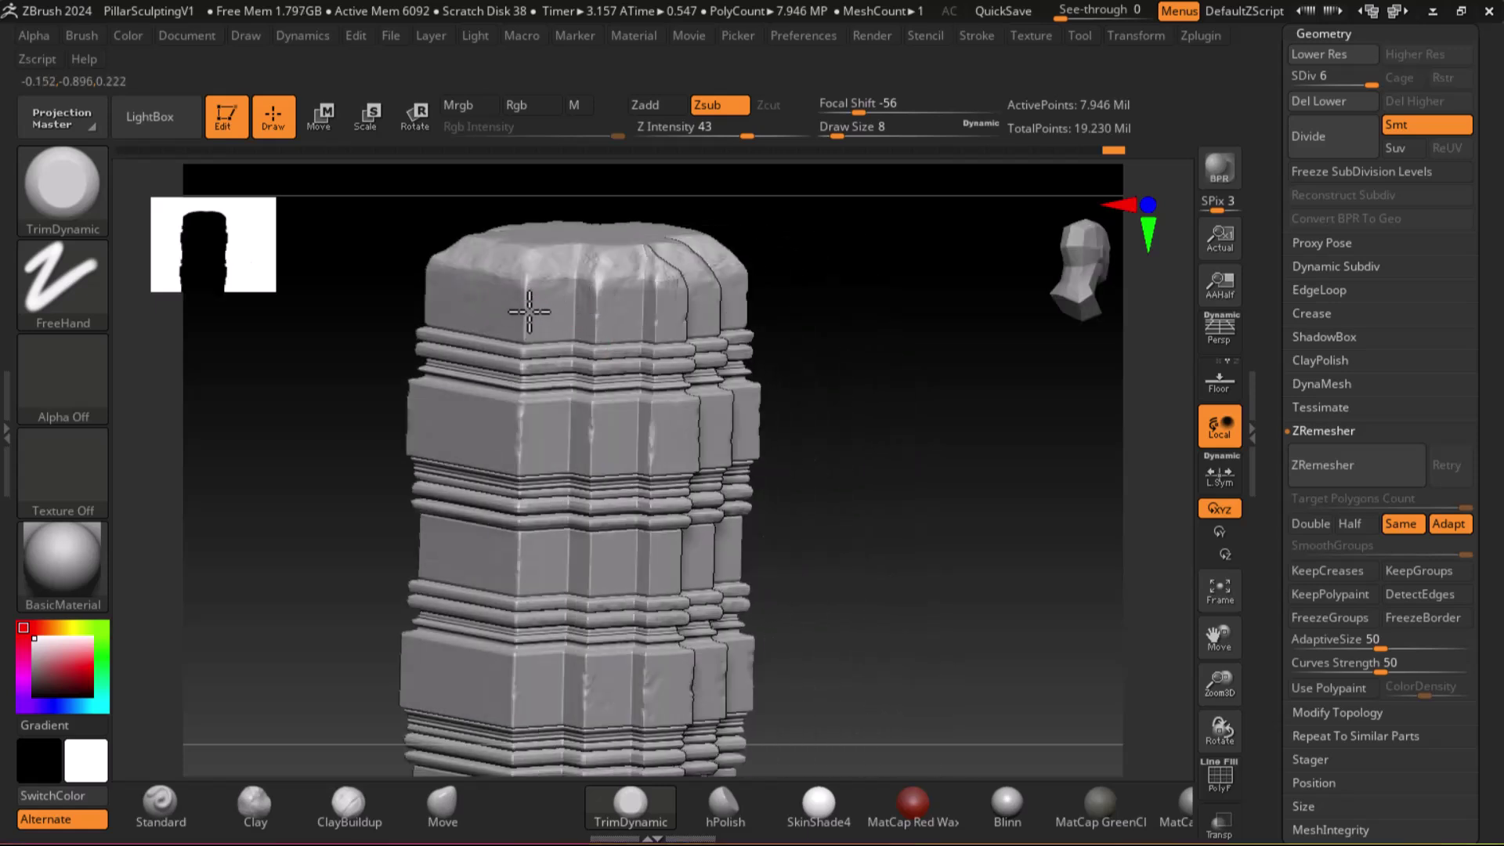
Trim irregular wear into the vertical block edges down the middle and lower shaft to just above the base.
mouse_move(877, 585)
right_mouse_down()
mouse_move(937, 486)
mouse_move(474, 492)
mouse_move(843, 481)
mouse_move(860, 455)
right_mouse_up()
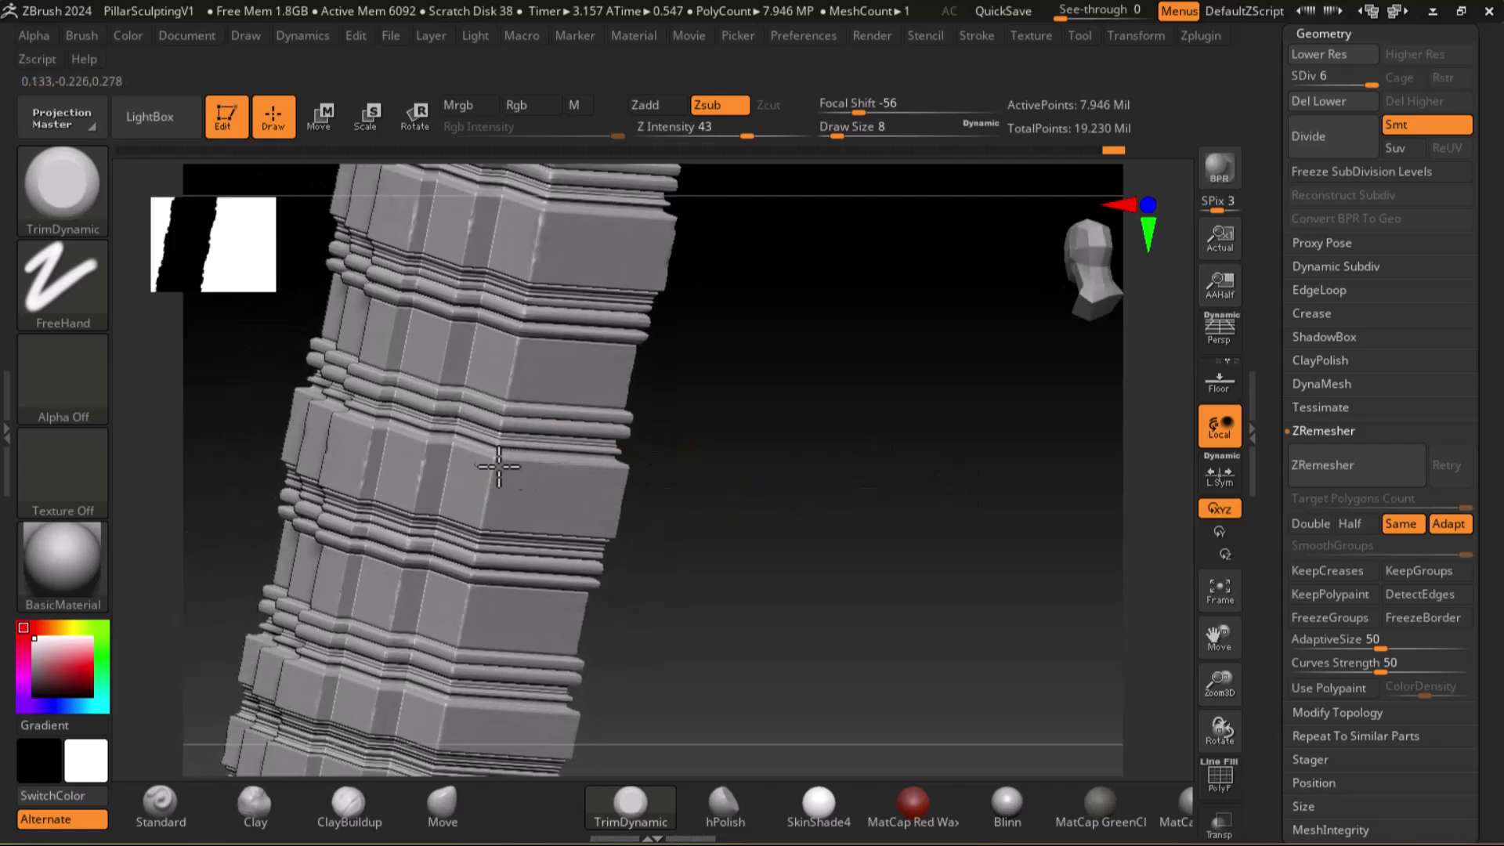
right_click_drag(722, 527, 637, 504)
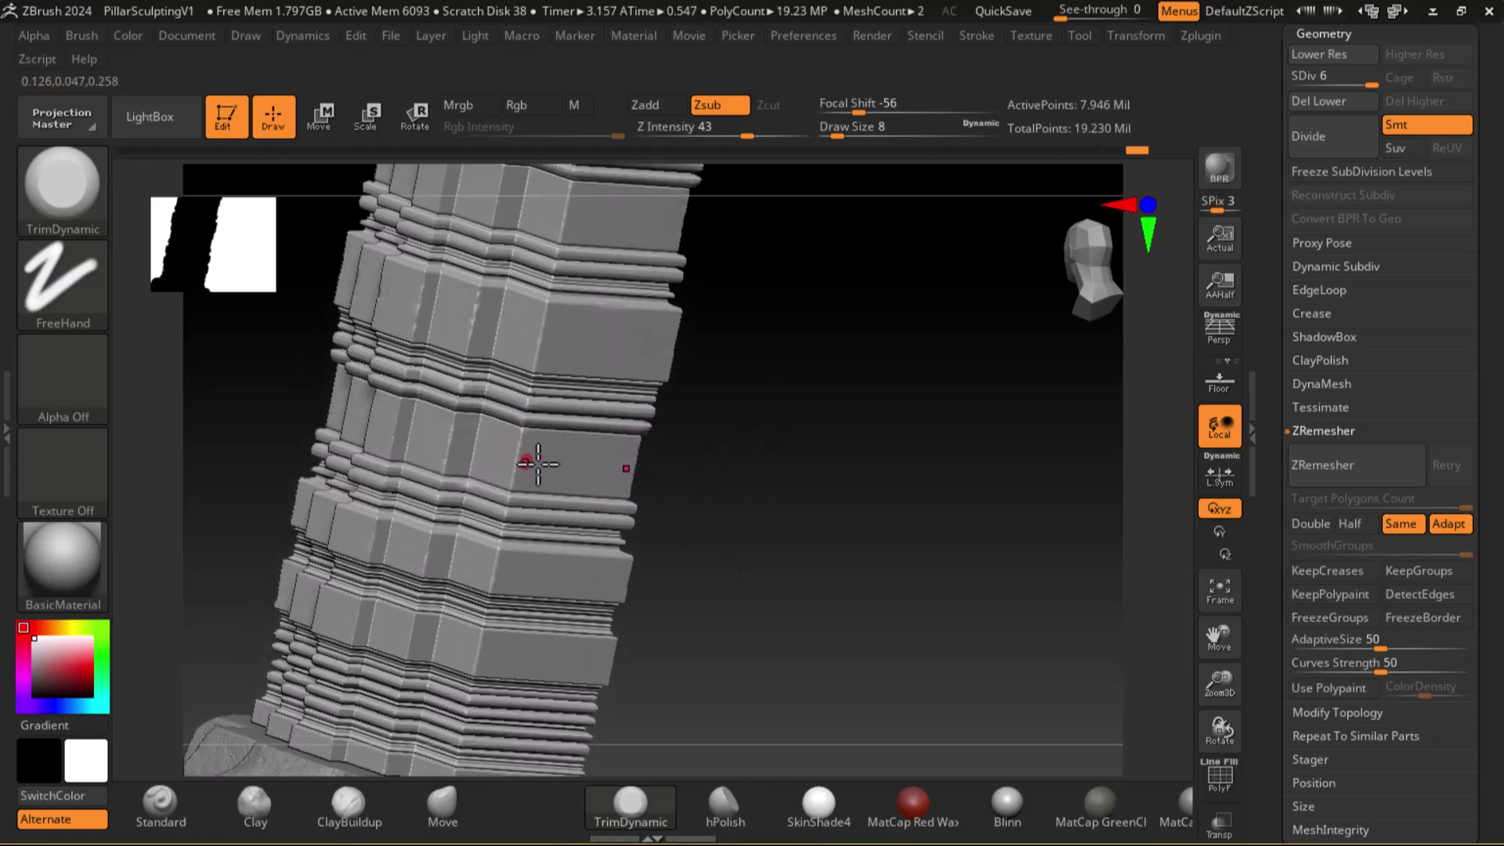
right_click_drag(783, 510, 604, 450)
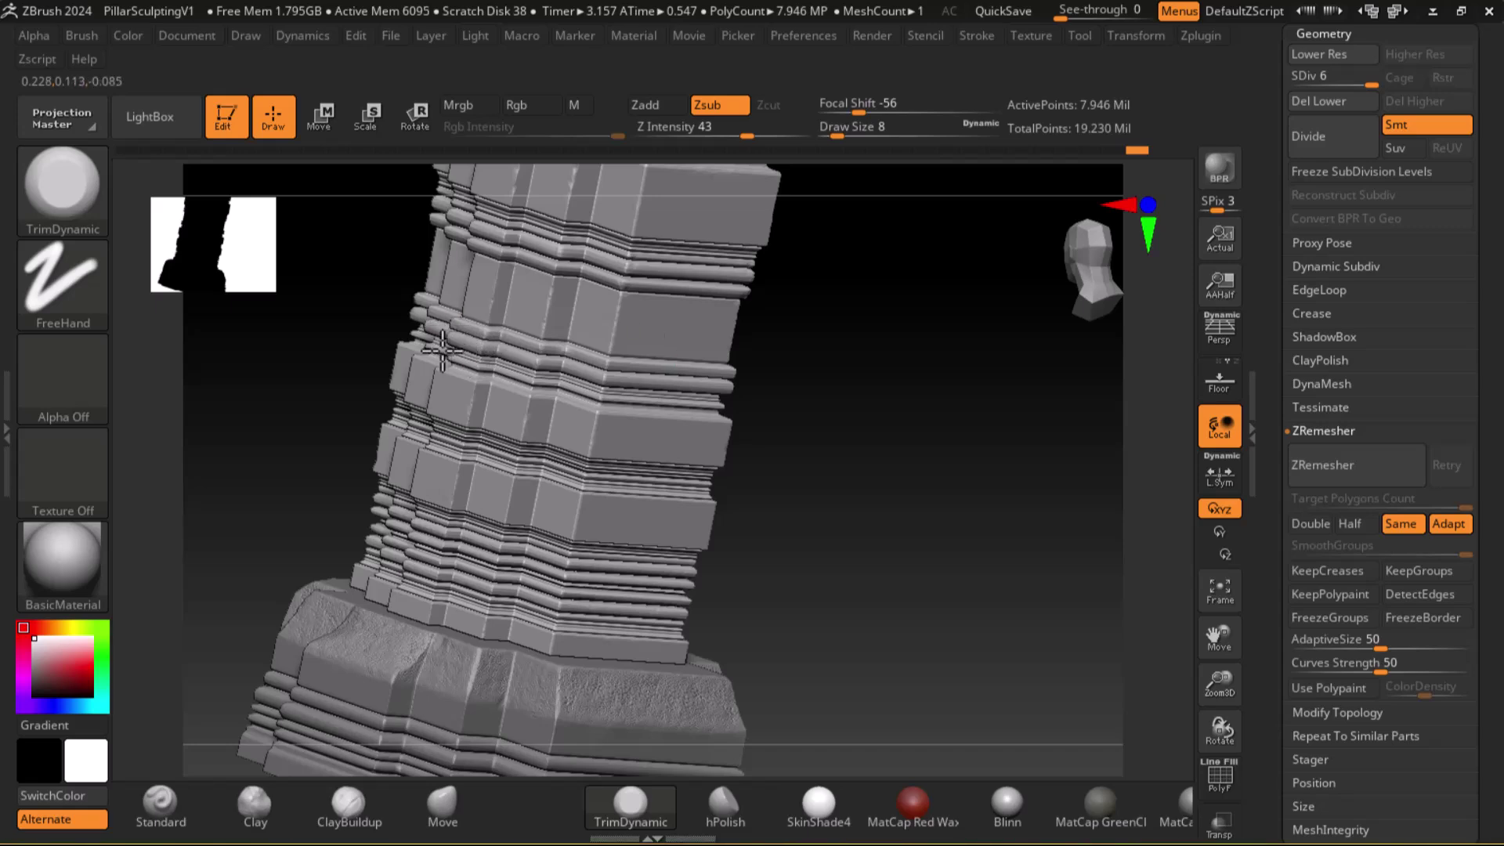
mouse_move(467, 561)
right_mouse_down()
mouse_move(900, 571)
mouse_move(924, 614)
mouse_move(1046, 538)
mouse_move(1001, 571)
right_mouse_up()
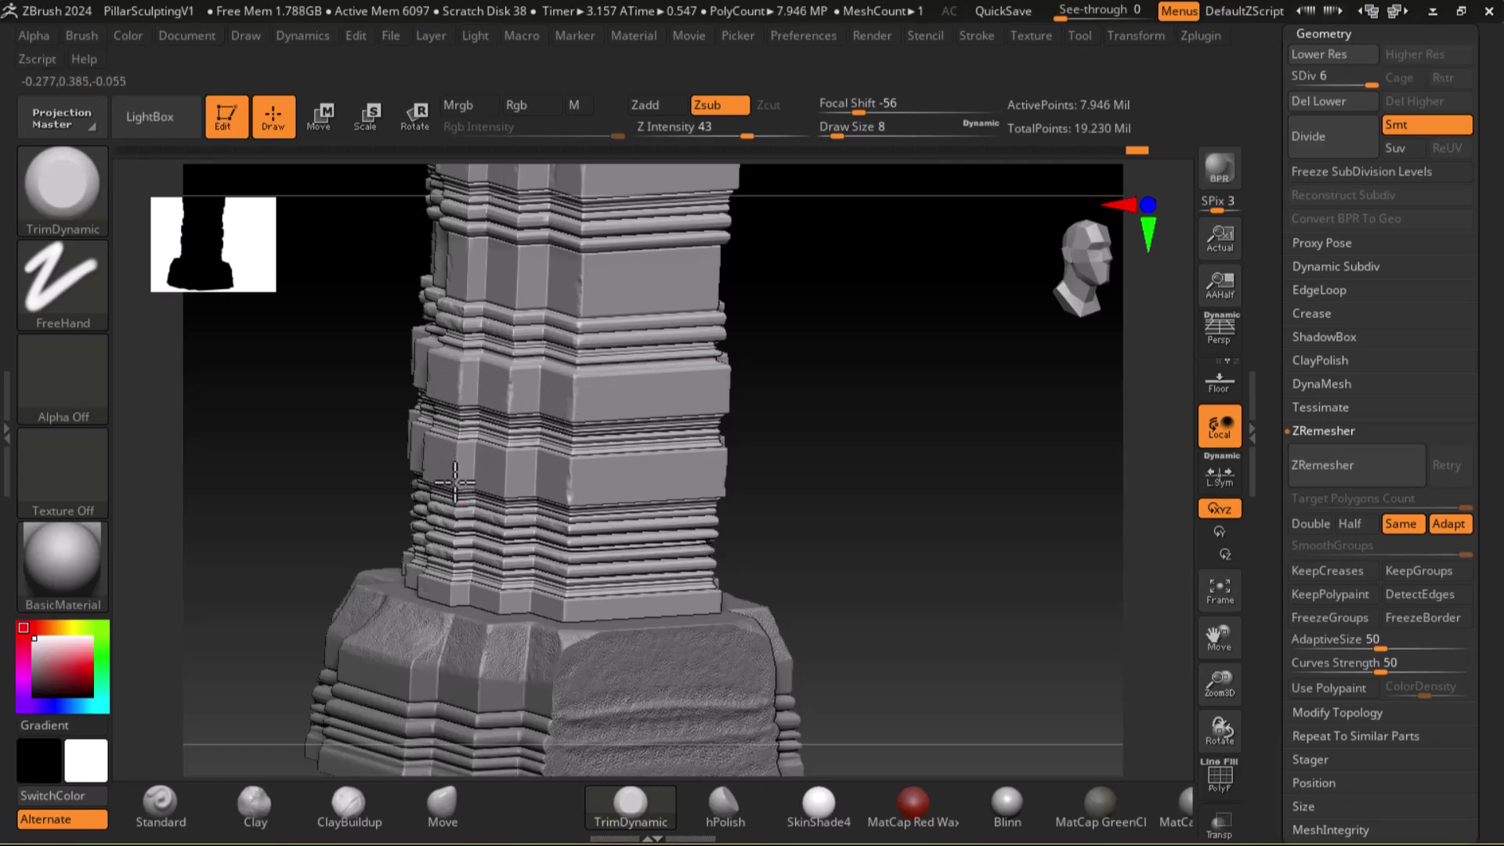
left_click_drag(779, 426, 632, 331)
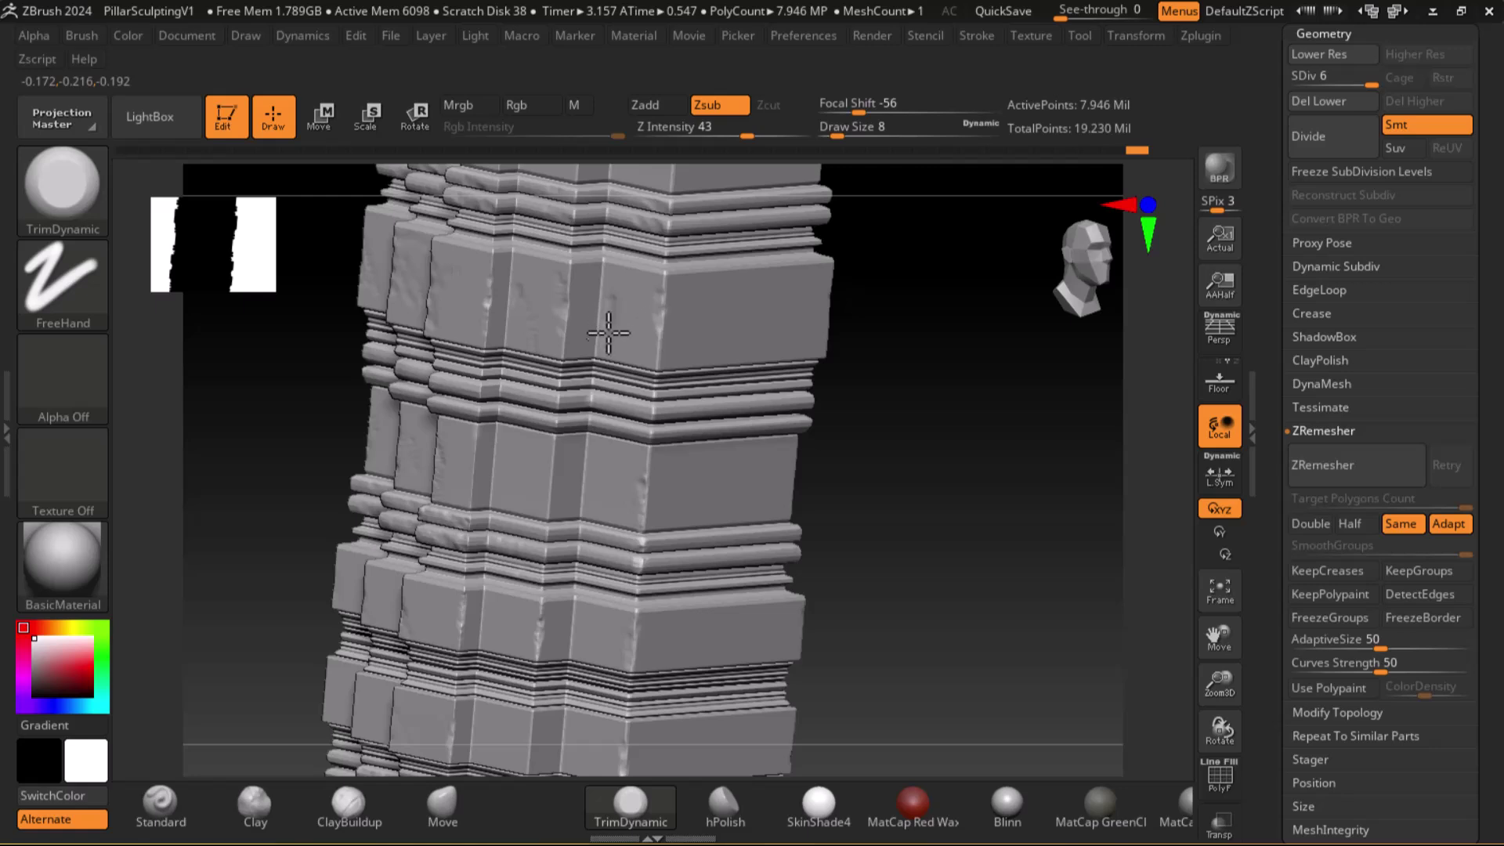
Switch to the hPolish brush and soften the chipped block faces and edges mid-shaft, smoothing the harsh marks.
left_click(729, 806)
left_click_drag(621, 303, 562, 299)
key("shift")
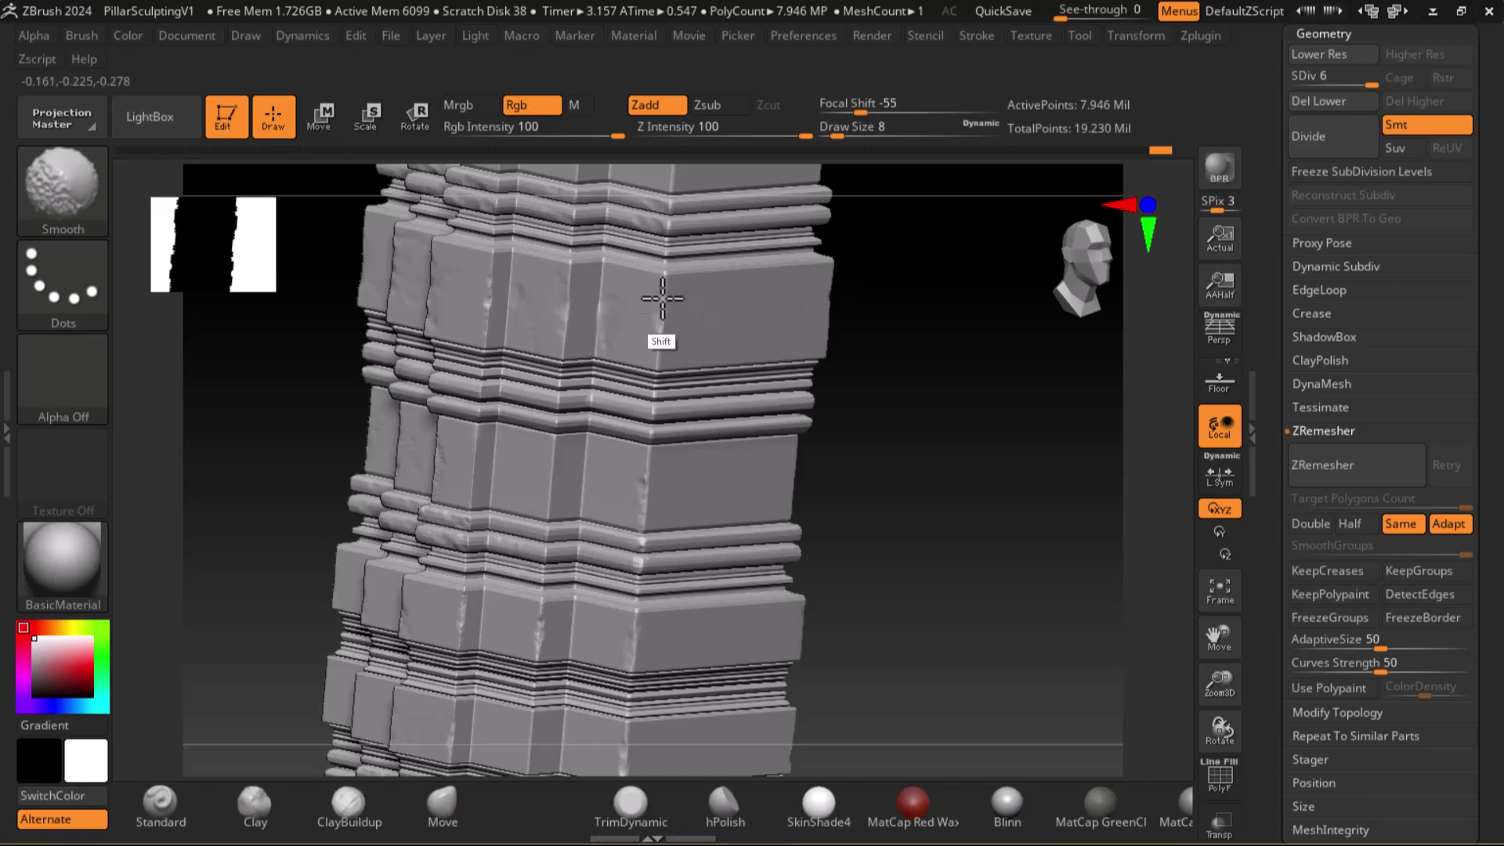
left_click_drag(940, 465, 993, 468)
mouse_move(611, 318)
left_mouse_down("shift")
mouse_move(510, 295)
mouse_move(543, 296)
mouse_move(473, 420)
left_mouse_up("shift")
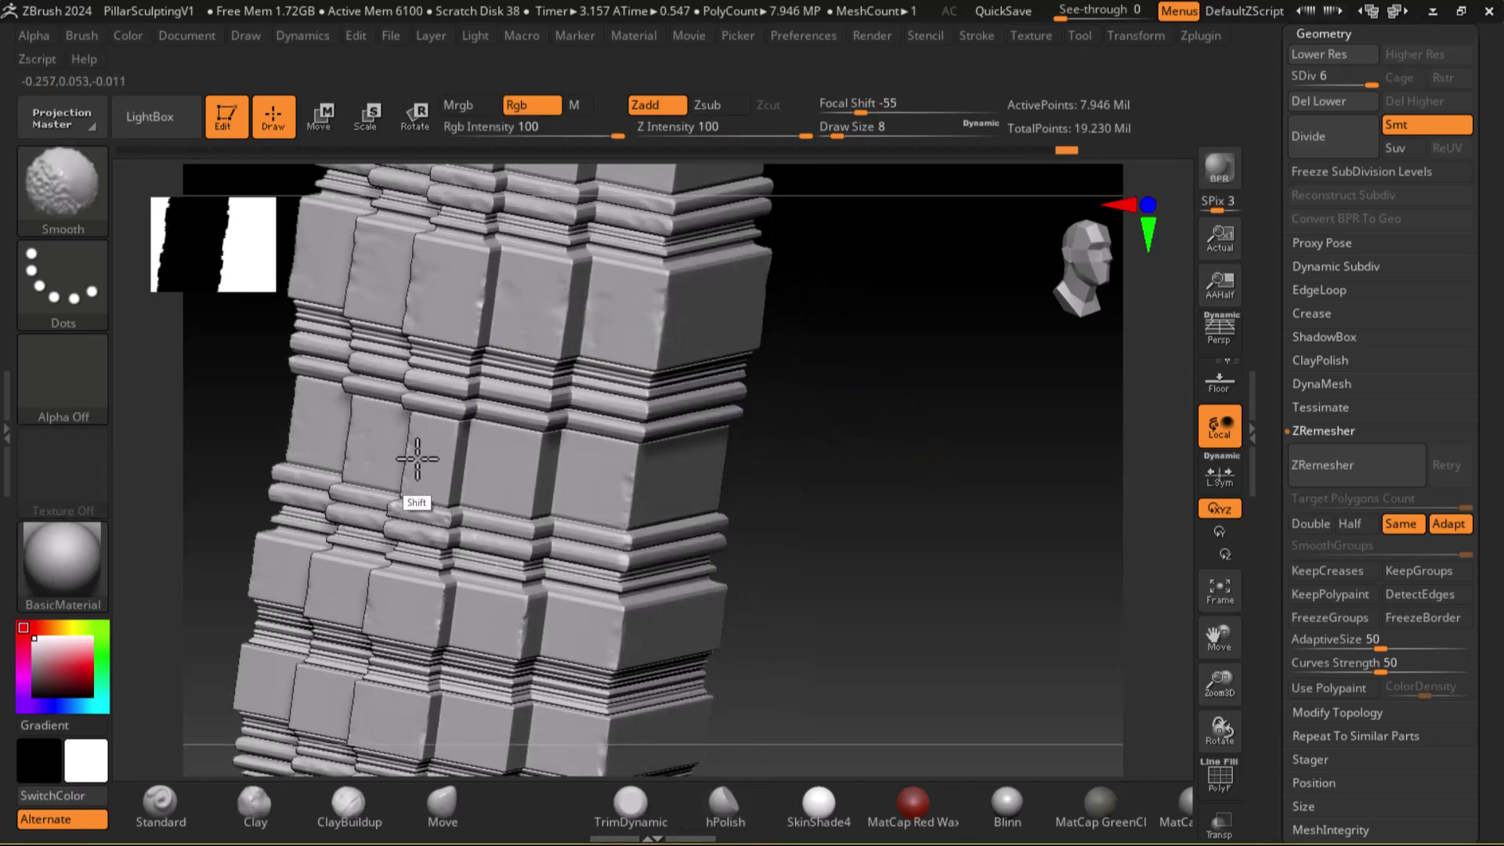
mouse_move(369, 447)
left_mouse_down("shift")
mouse_move(326, 426)
mouse_move(342, 467)
left_mouse_up("shift")
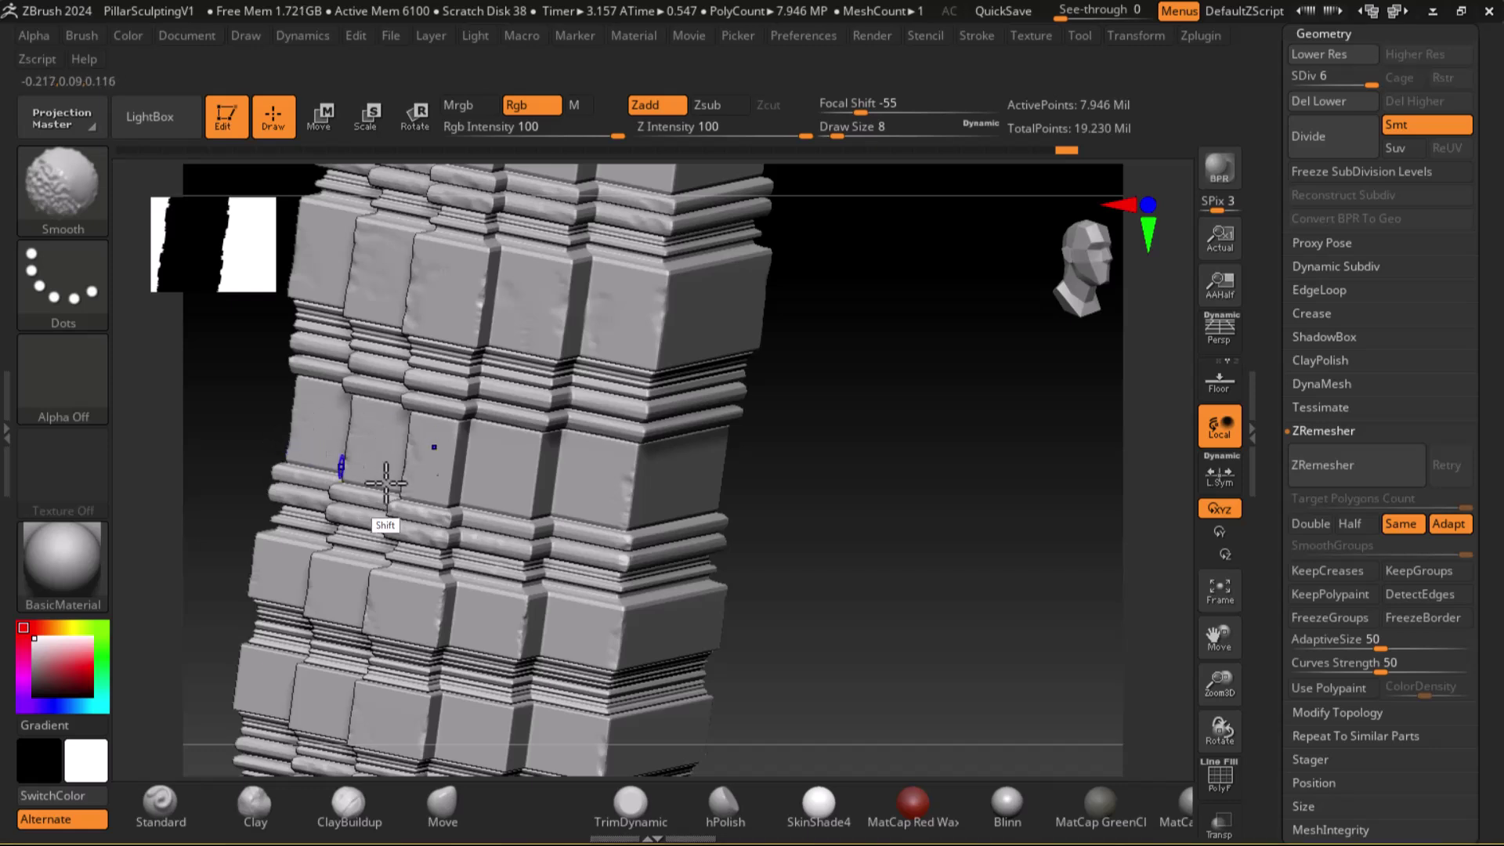
left_click_drag(882, 569, 980, 595)
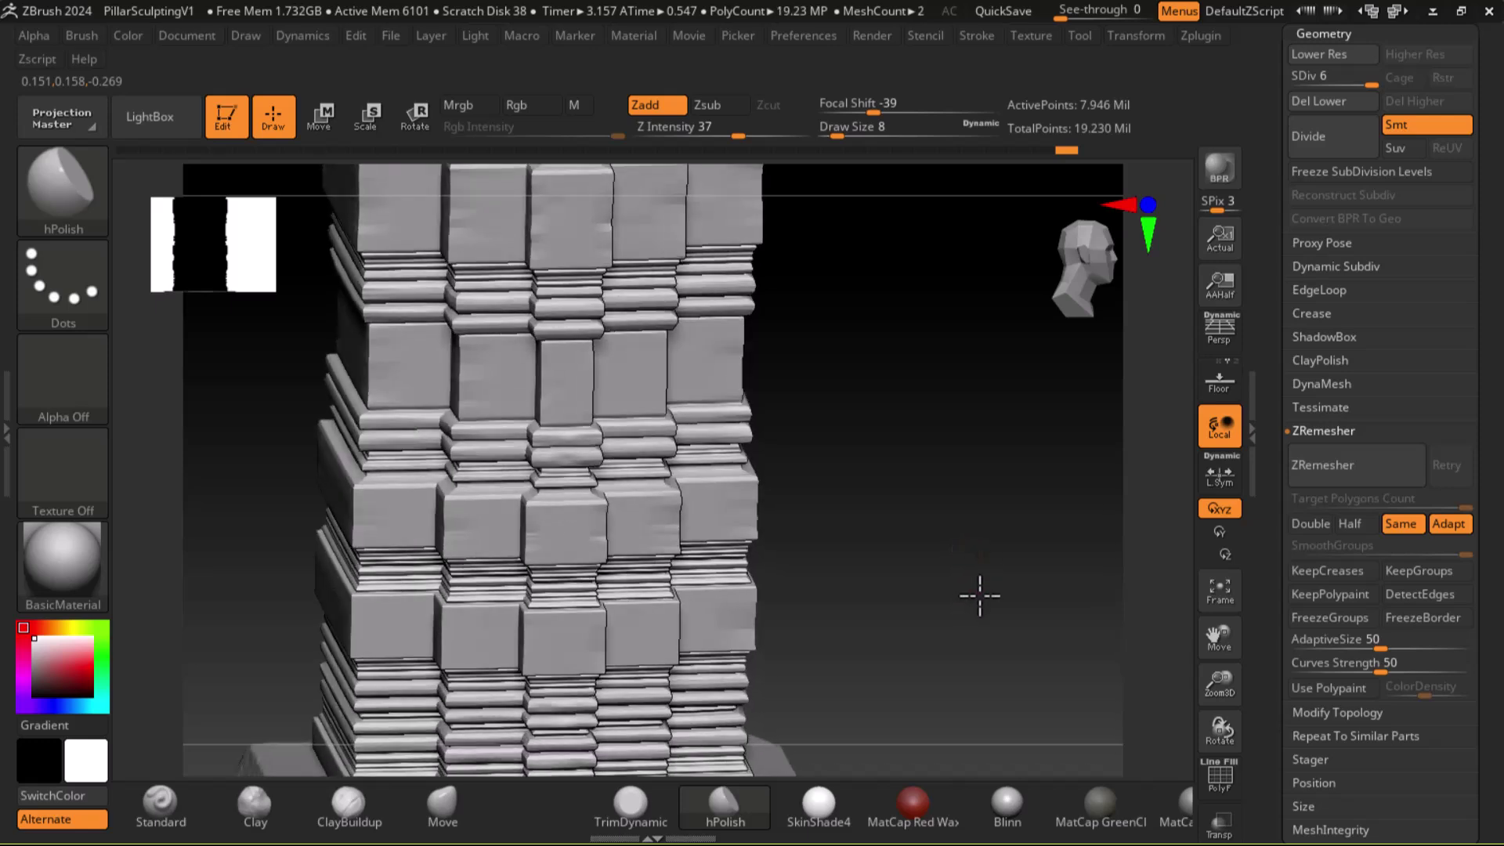
key("shift")
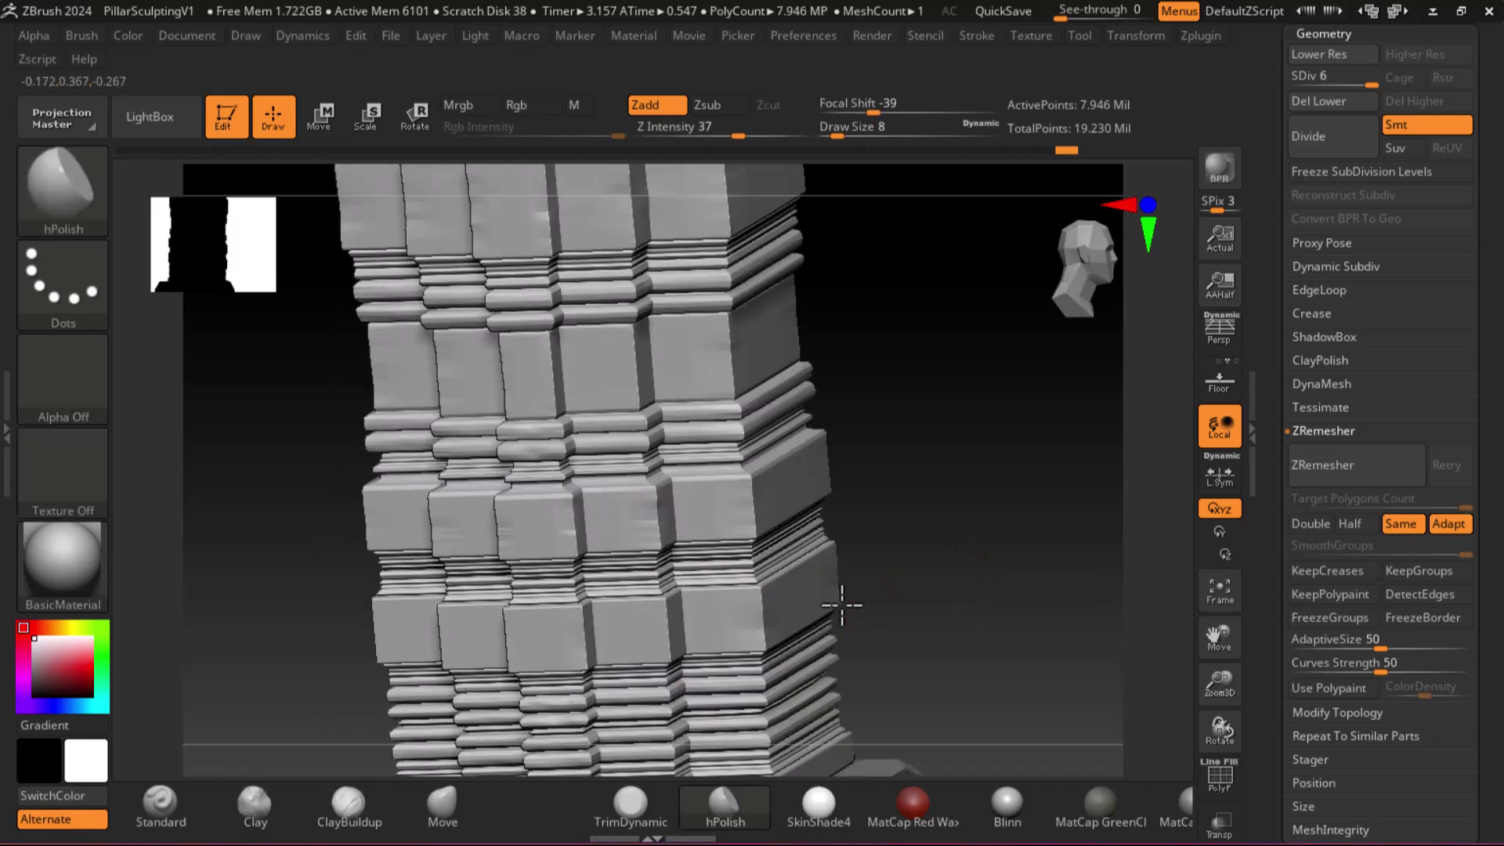
Try to subdivide the shaft once more beyond subdivision level 6.
left_click_drag(842, 605, 872, 494)
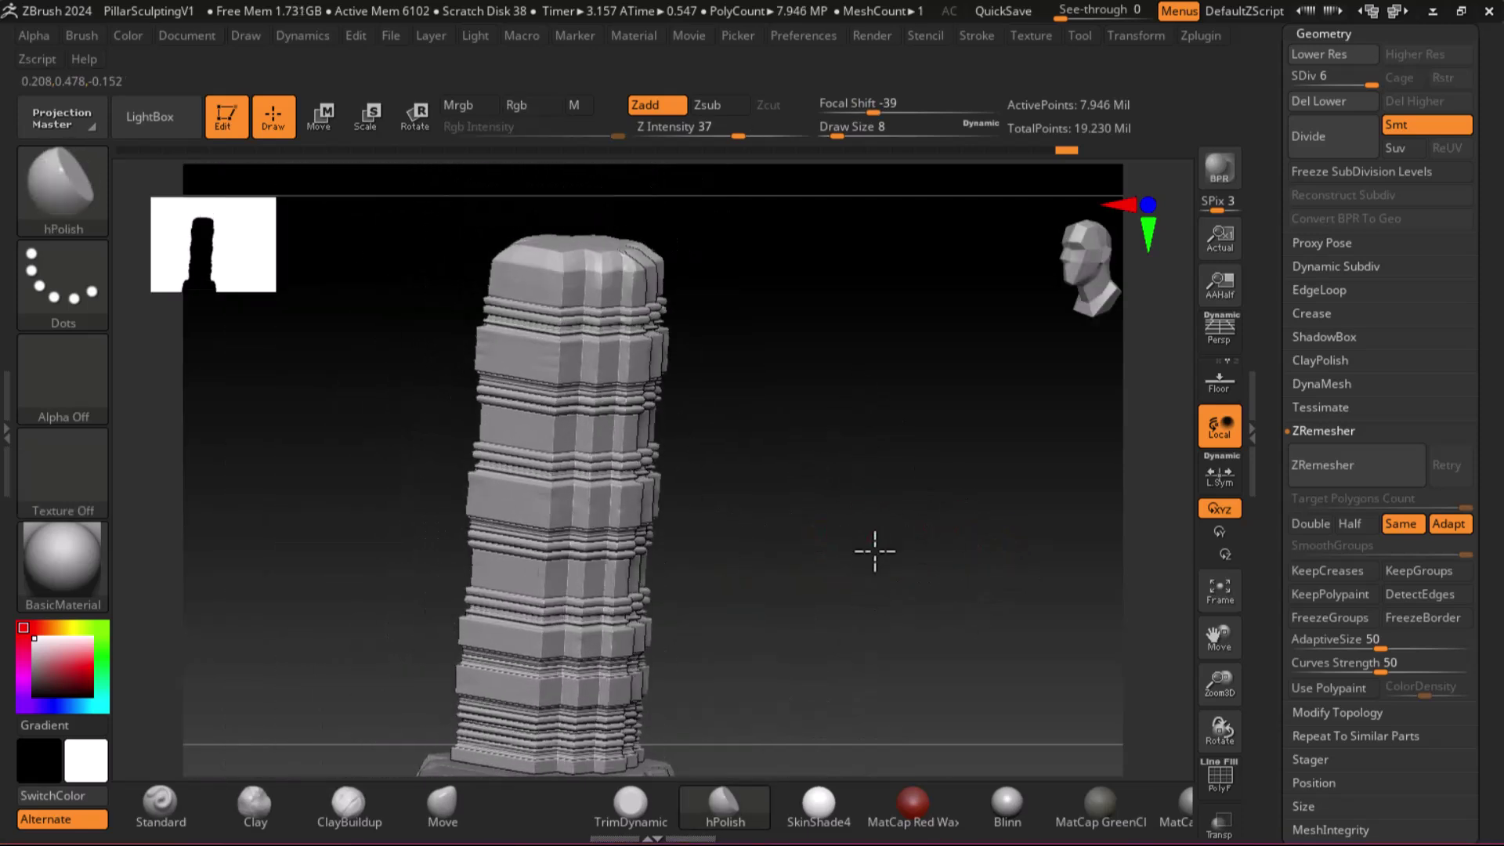
mouse_move(874, 544)
left_mouse_down()
mouse_move(898, 510)
mouse_move(911, 541)
mouse_move(909, 511)
mouse_move(915, 565)
mouse_move(908, 491)
left_mouse_up()
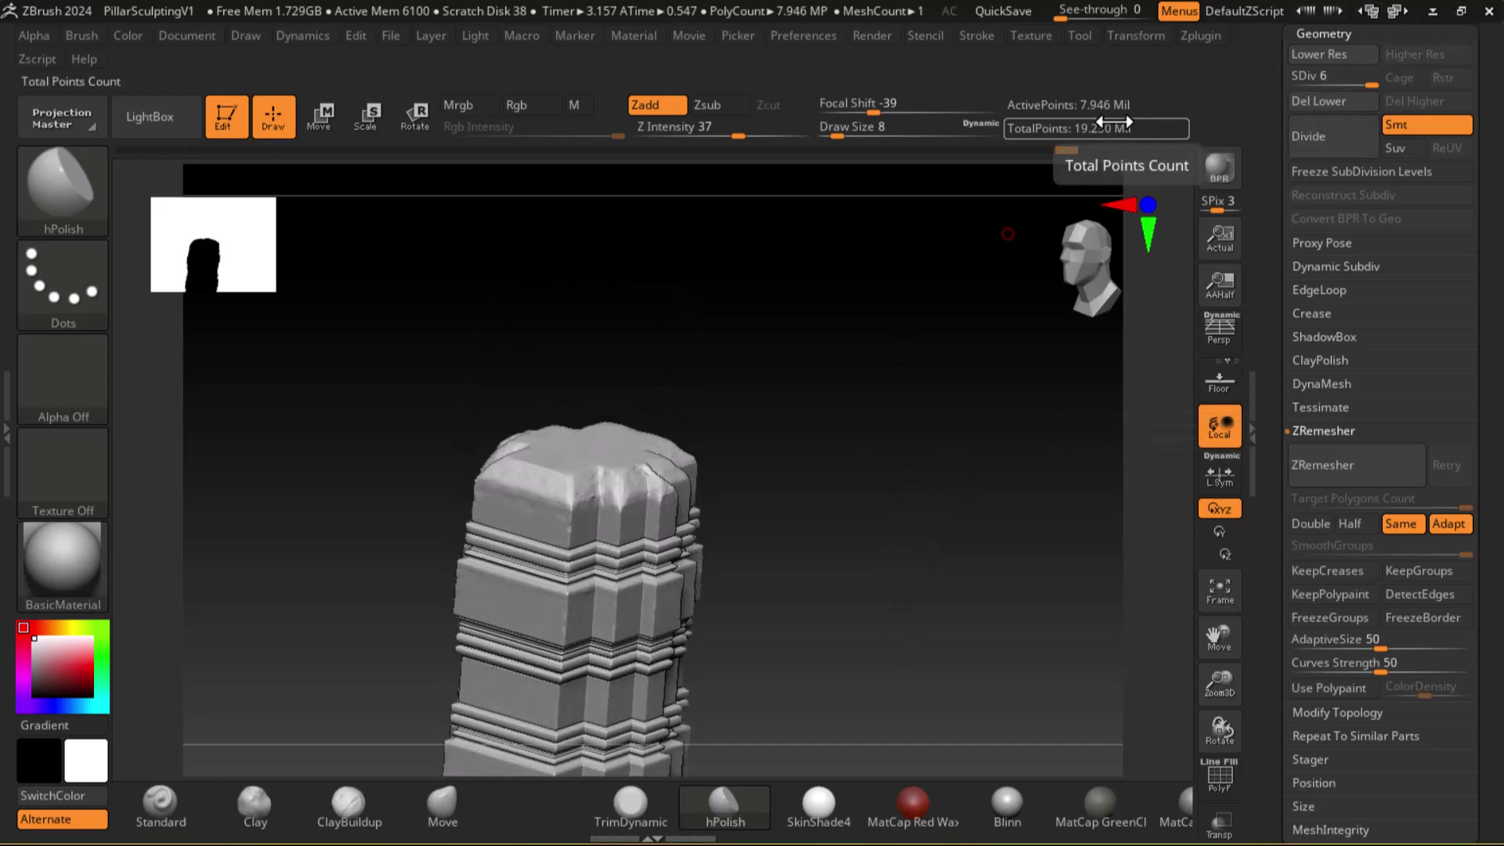
left_click_drag(960, 393, 977, 433)
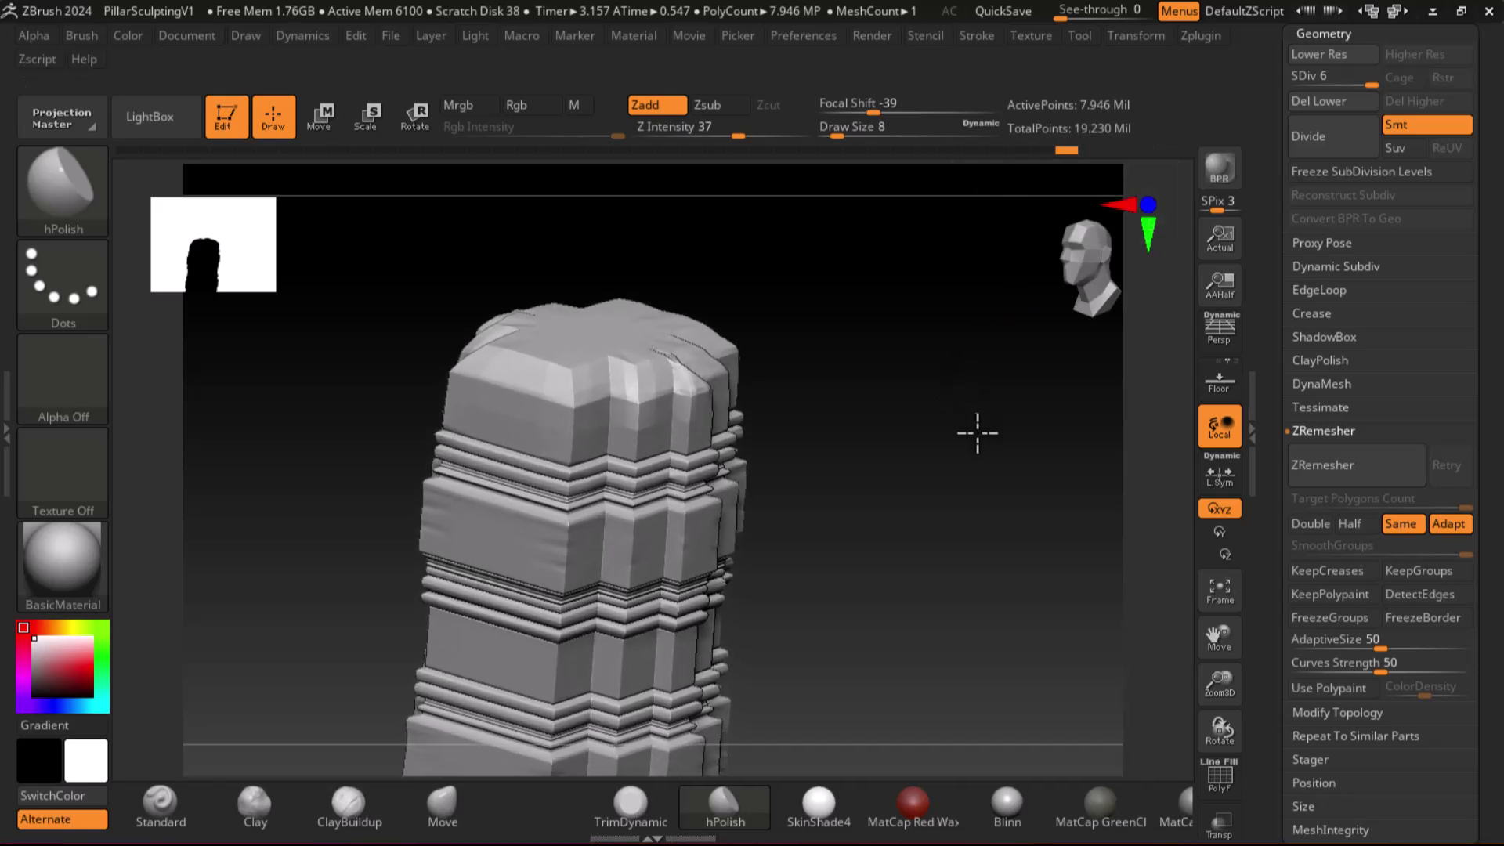
left_click(1333, 143)
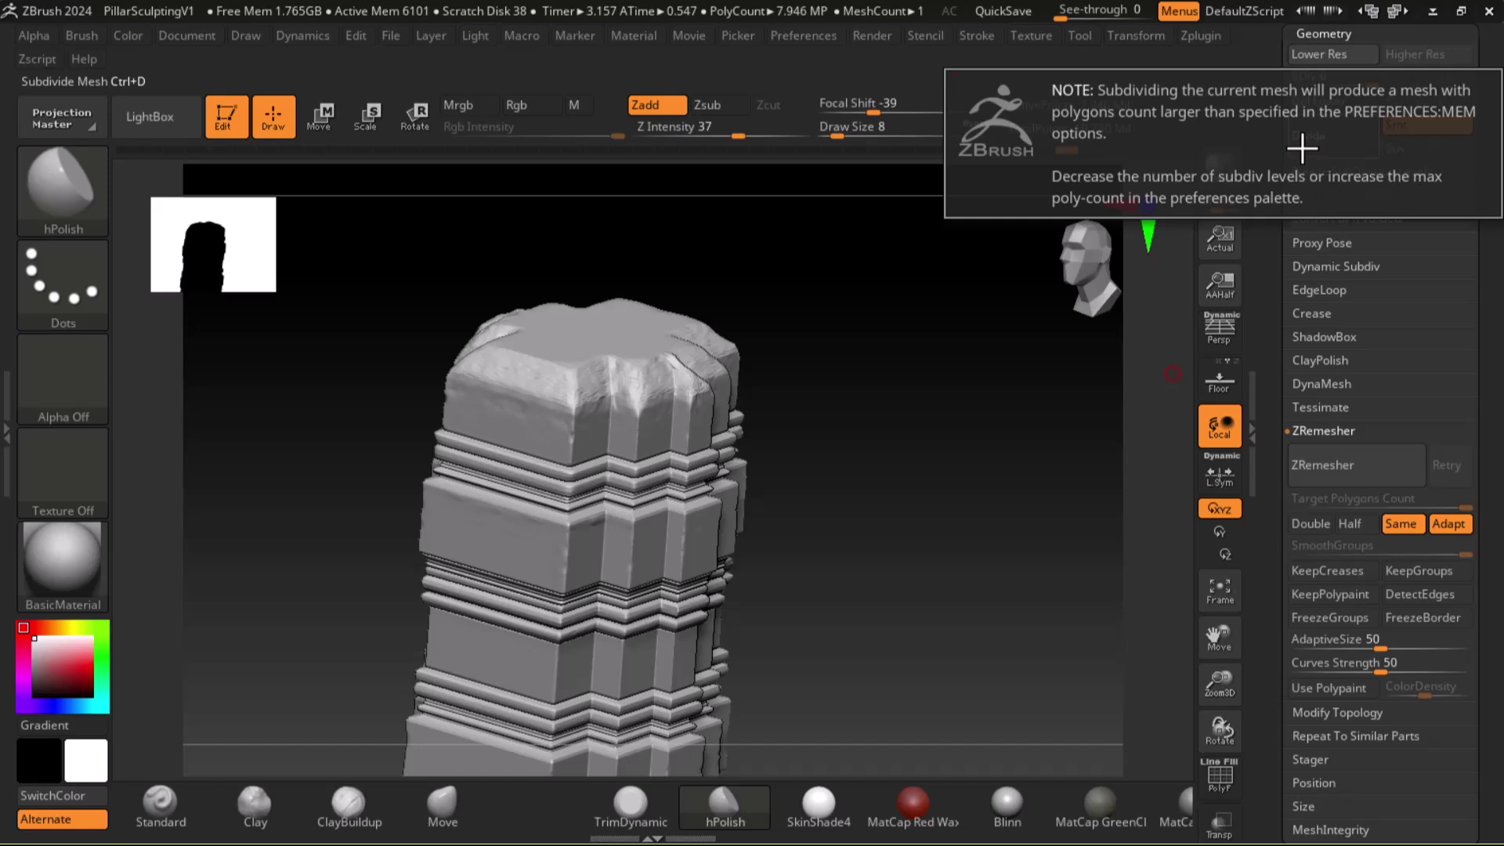
Save the project as a new version named PillarSculptingV2 in the Pillar folder.
mouse_move(919, 473)
left_mouse_down()
mouse_move(966, 504)
mouse_move(994, 572)
mouse_move(974, 574)
mouse_move(954, 485)
mouse_move(954, 538)
mouse_move(941, 440)
mouse_move(976, 468)
mouse_move(960, 443)
mouse_move(984, 439)
mouse_move(941, 570)
mouse_move(953, 463)
mouse_move(940, 483)
mouse_move(910, 427)
mouse_move(900, 450)
mouse_move(924, 454)
left_mouse_up()
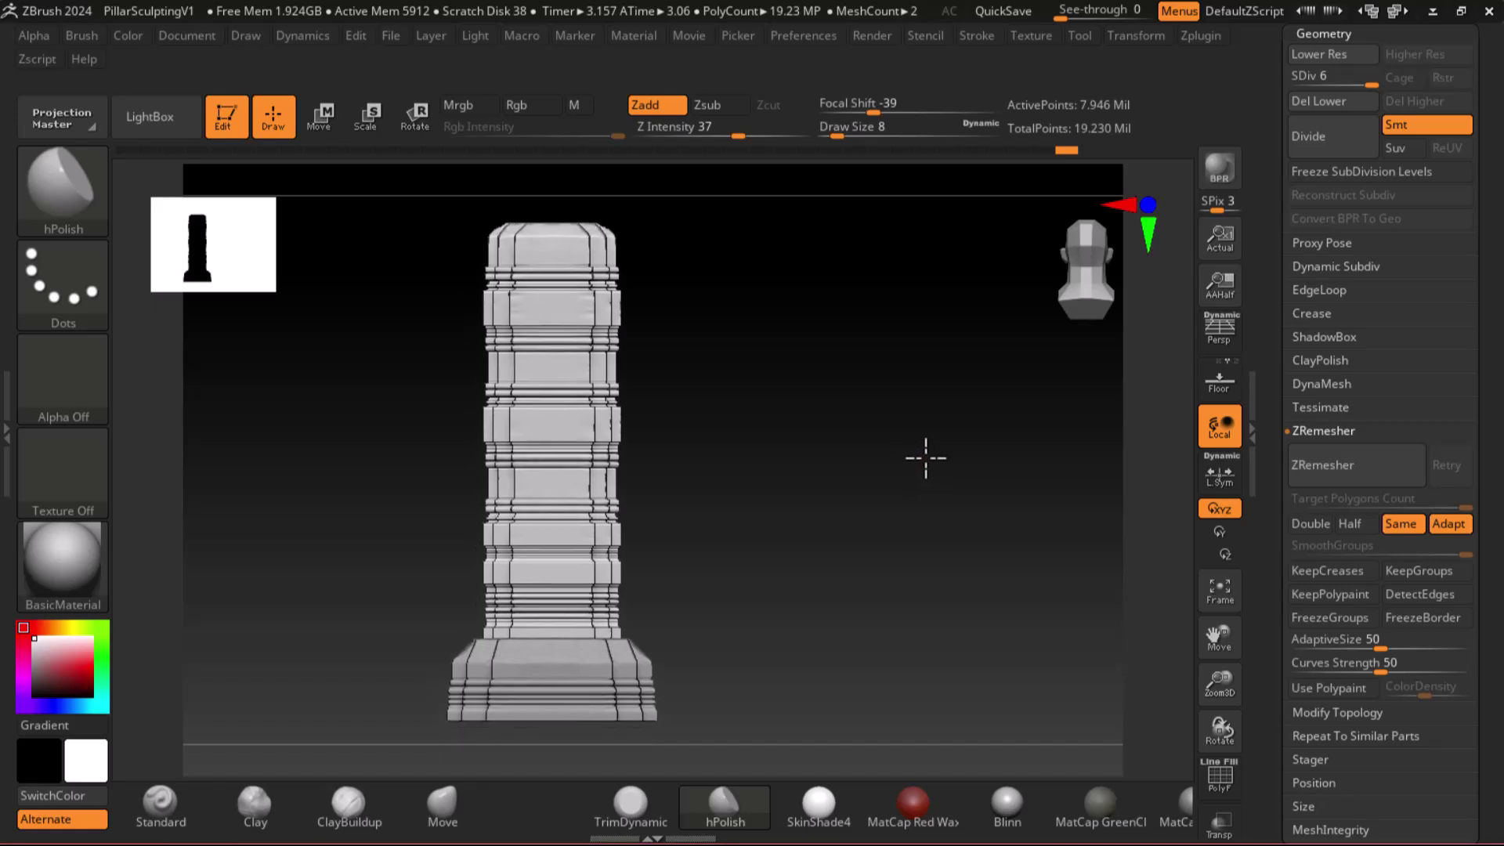
left_click(391, 36)
key("ctrl+s")
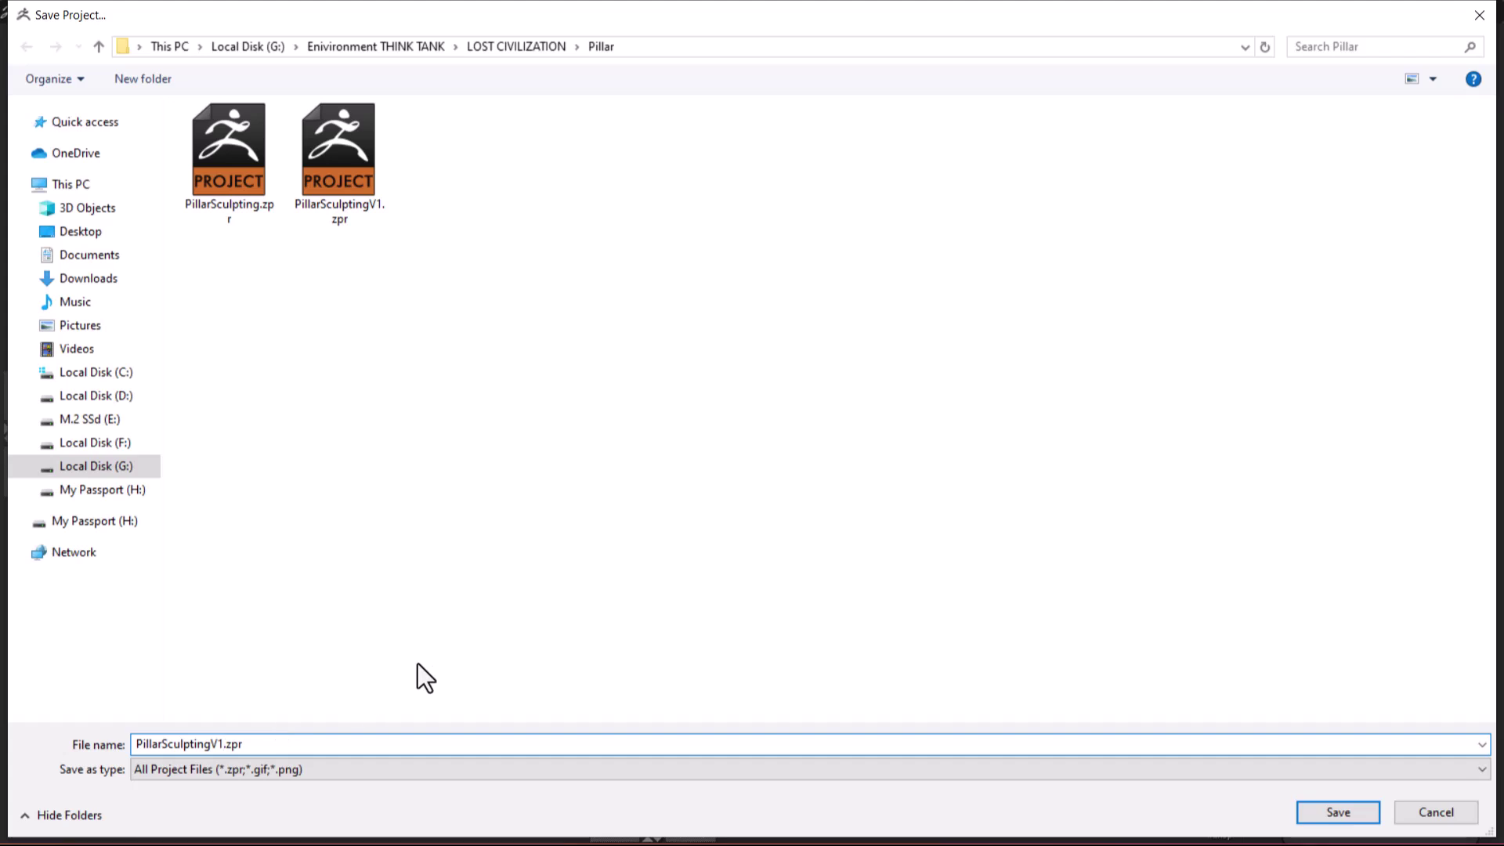
key("BackSpace")
type("2")
key("Return")
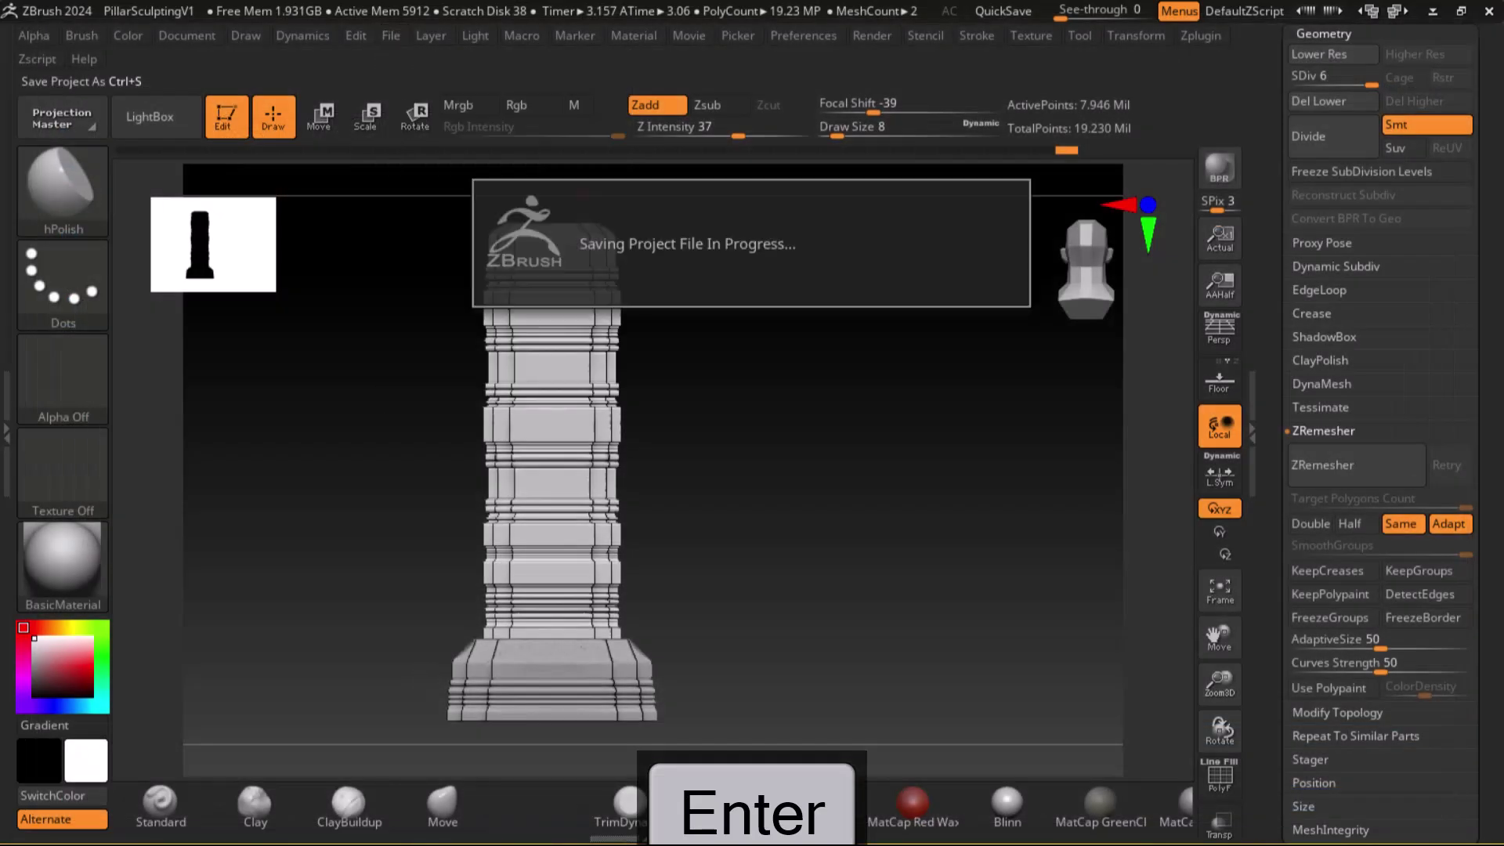
Bring up the Windows taskbar to switch to another program.
key("super")
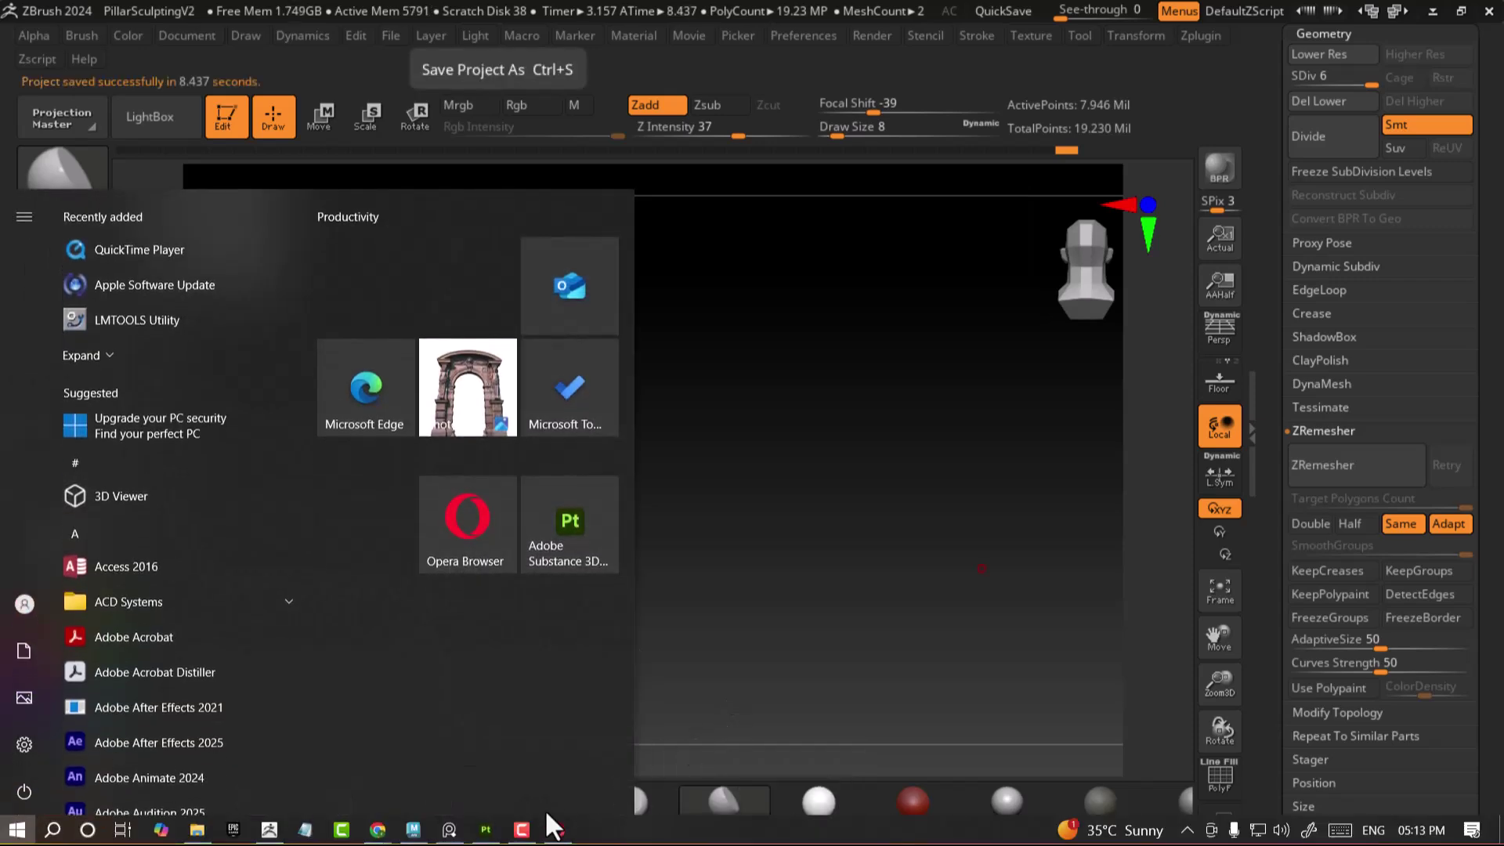